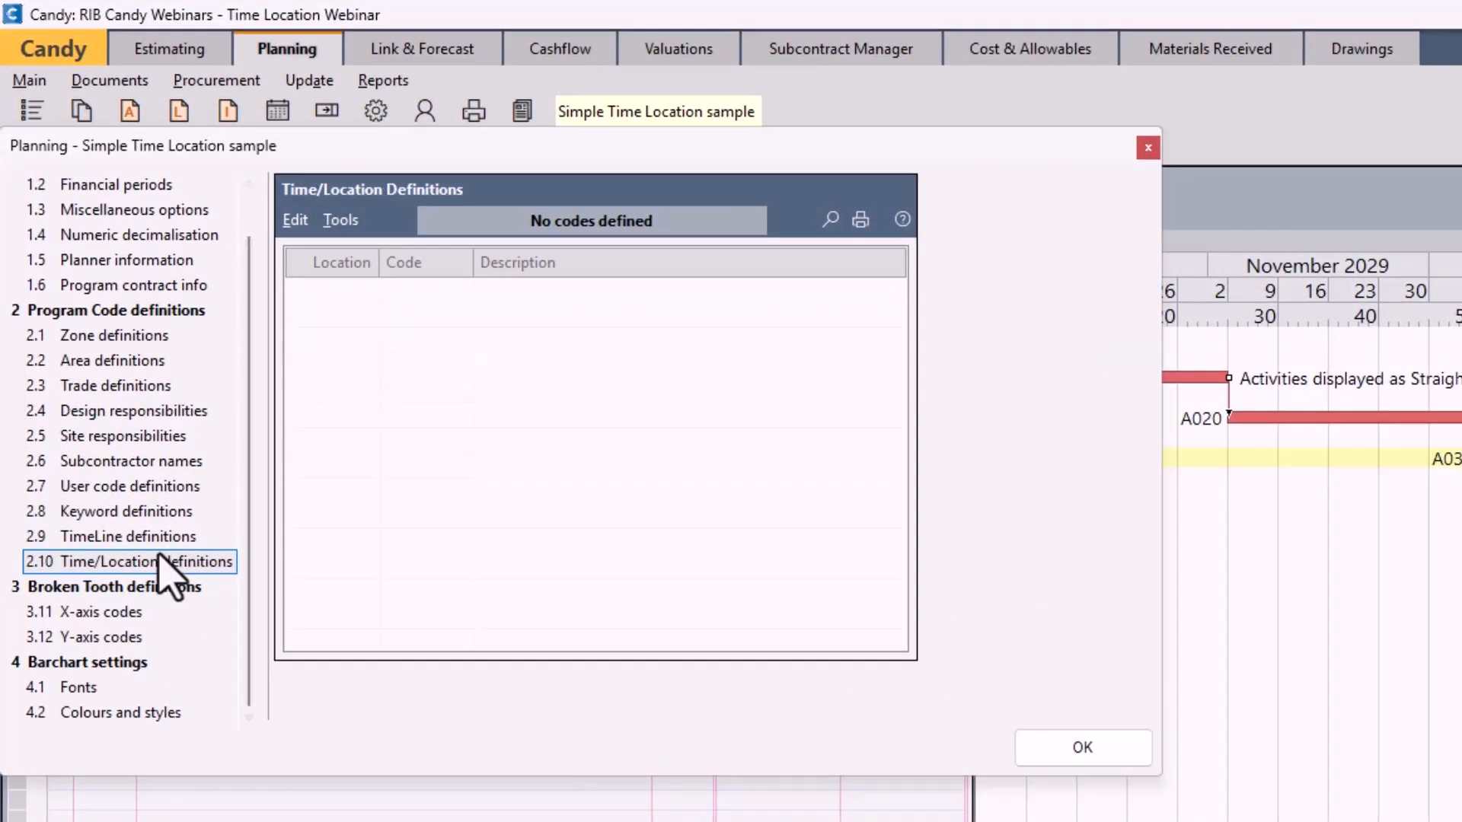
Add locations 0 and 100 to the first two rows of the Time/Location Definitions.
click(332, 296)
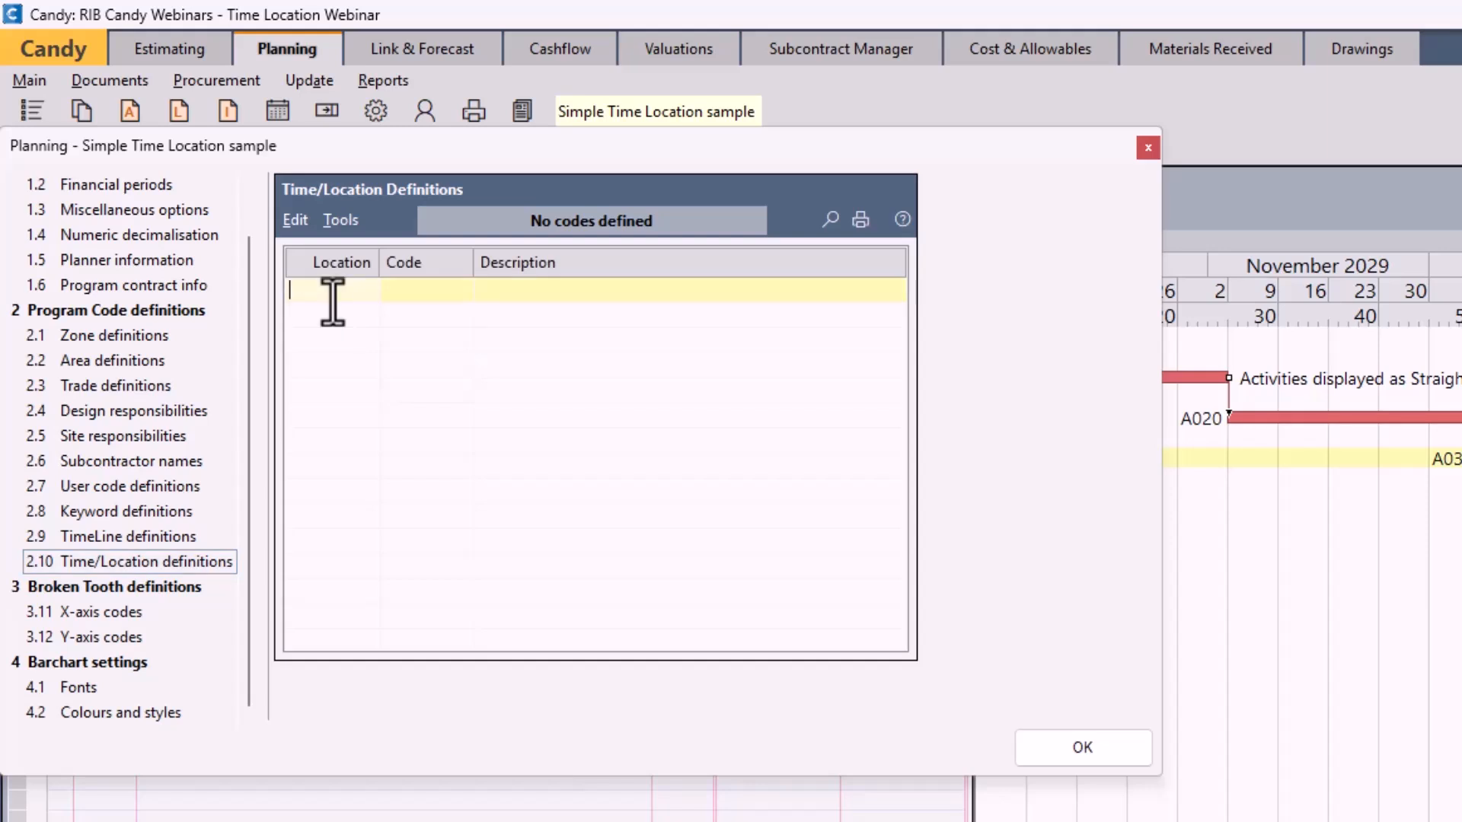
text(0)
key(Tab)
click(304, 320)
text(10)
key(Tab)
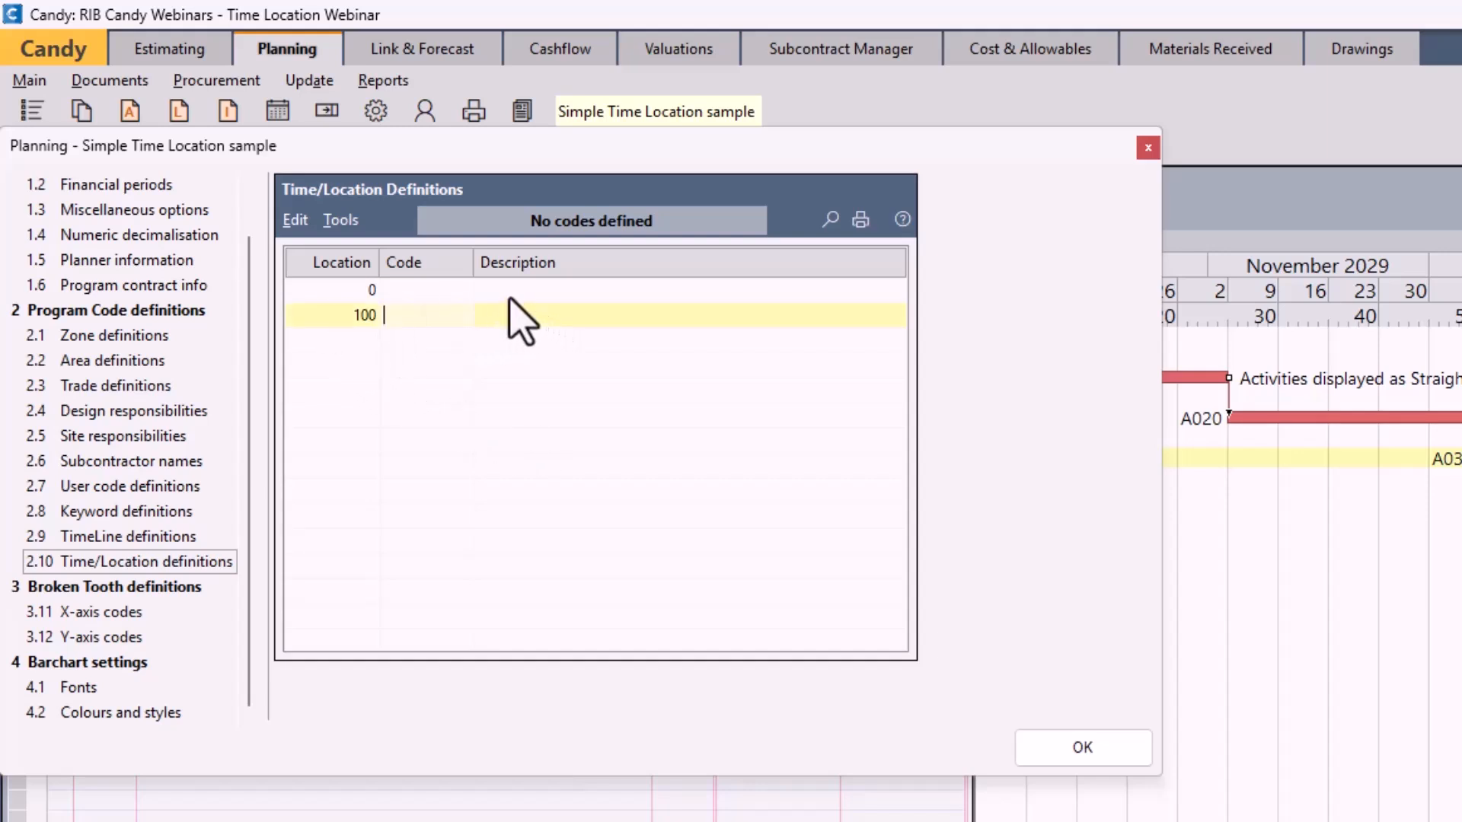
Describe location 0 as "start" and location 100 as "end".
click(486, 286)
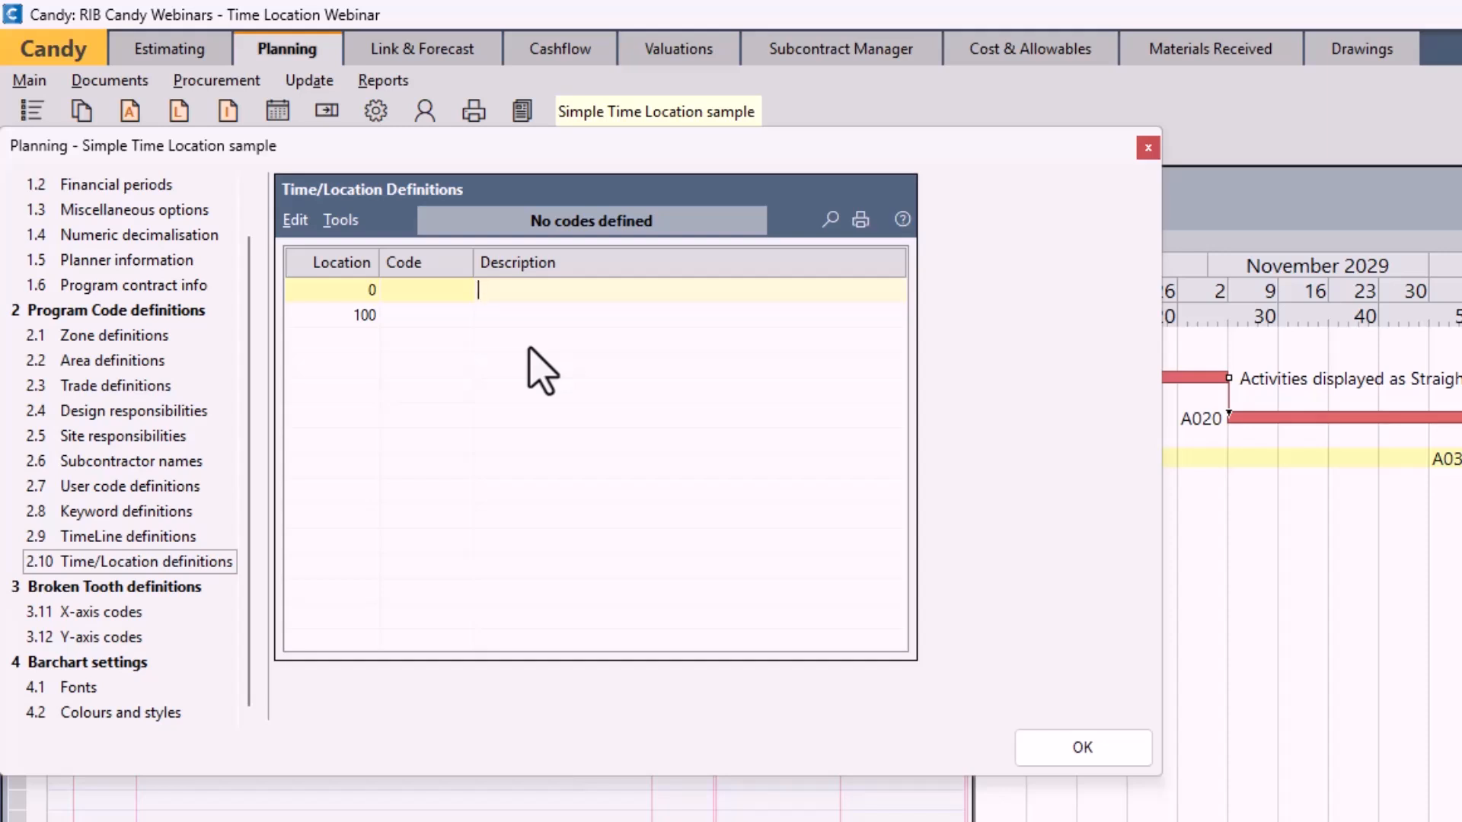
text(start)
click(491, 324)
text(end)
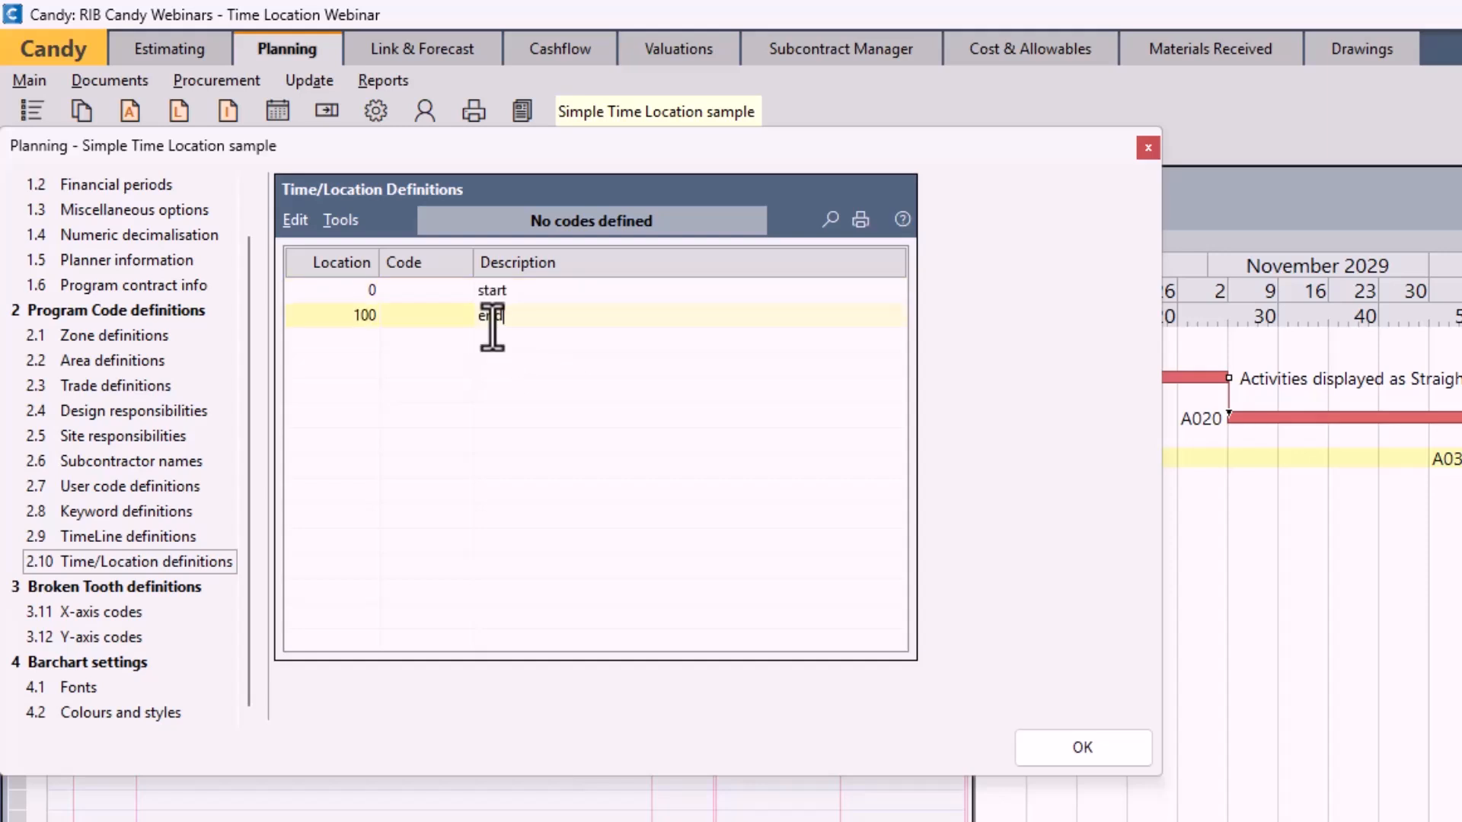
Add location 50 with the description "halfway" and accept the planning definitions.
click(344, 340)
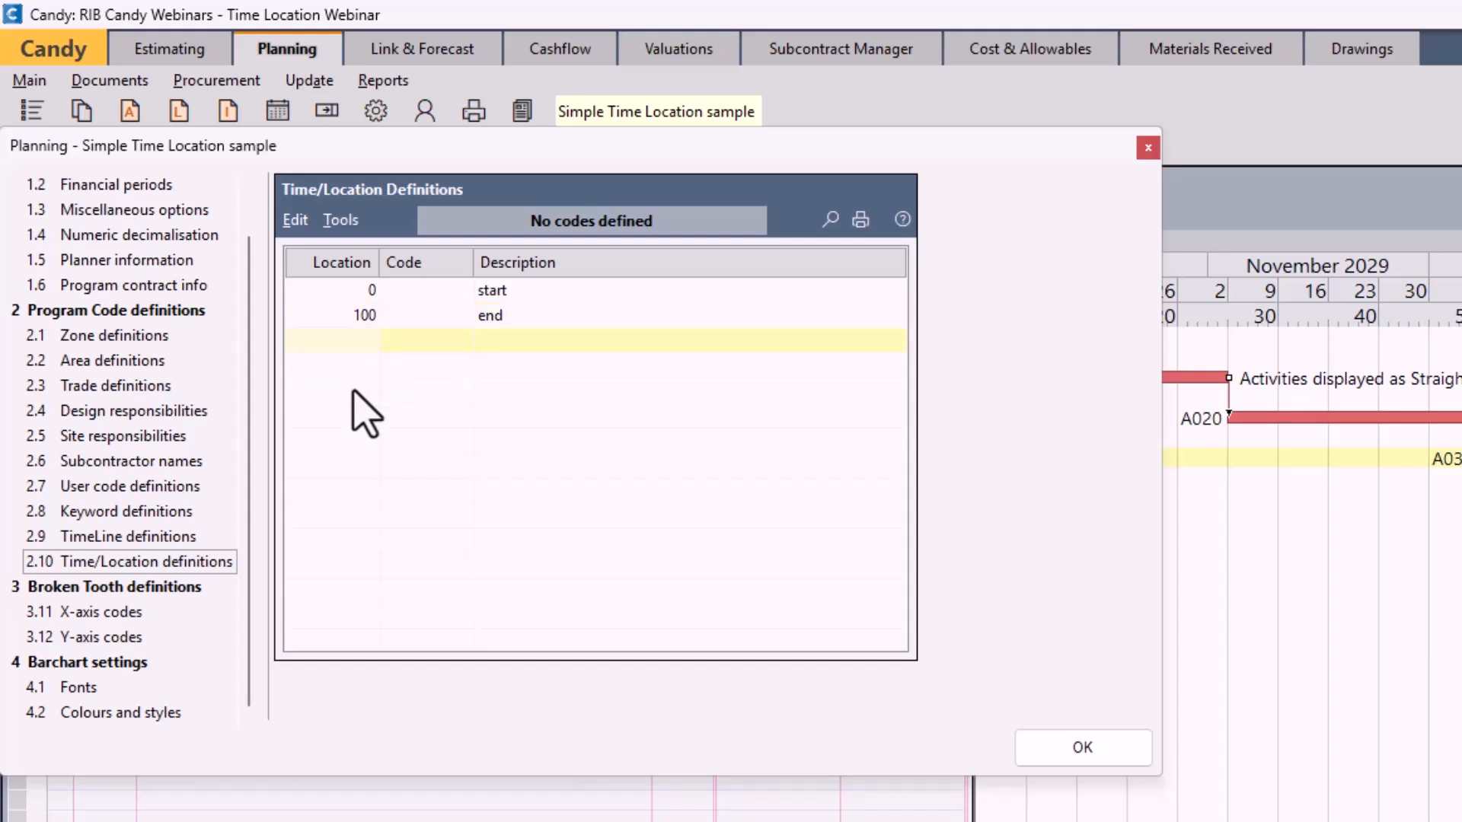
text(50)
click(491, 340)
text(halfway)
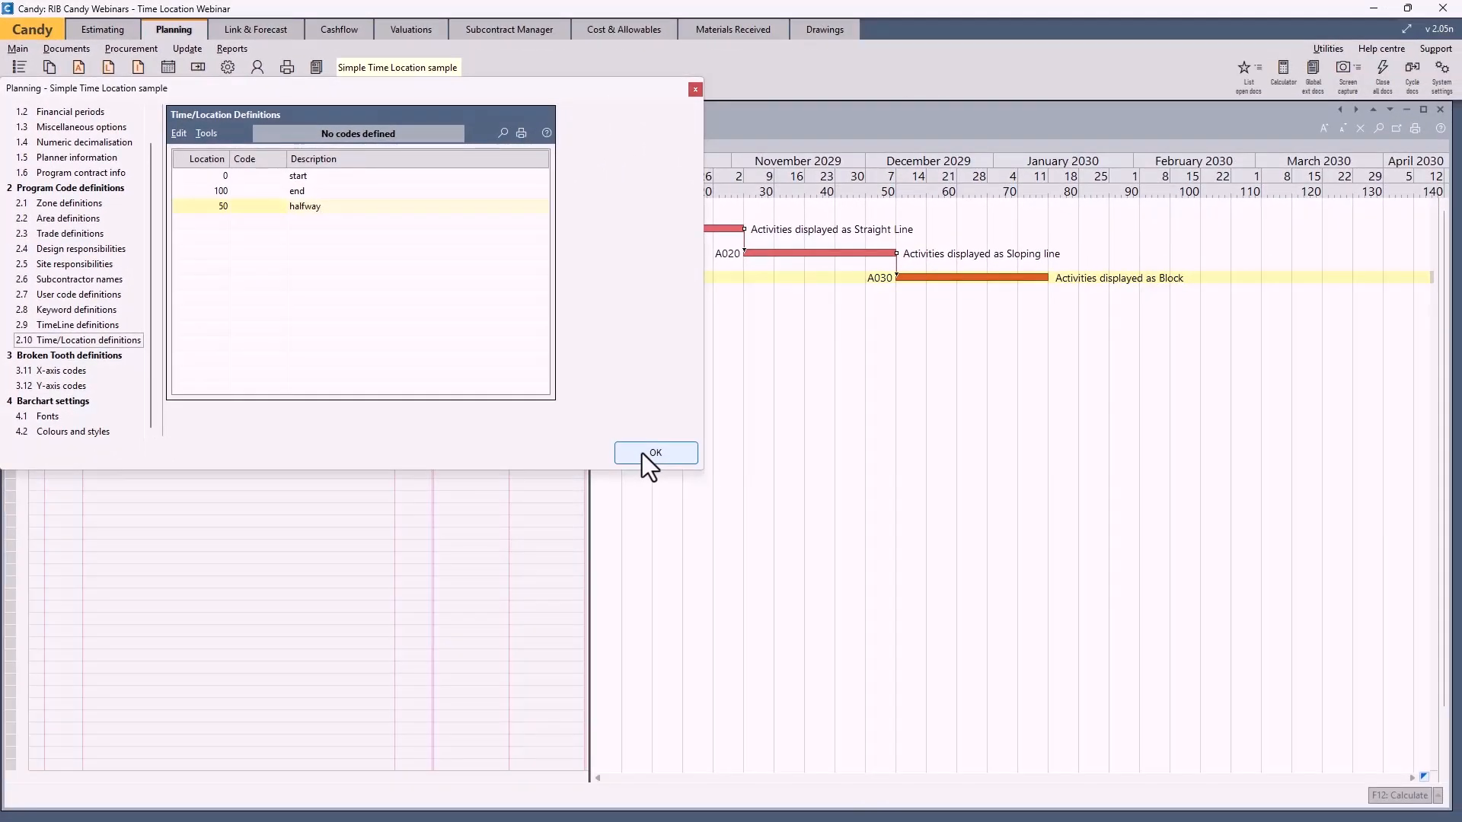
click(642, 454)
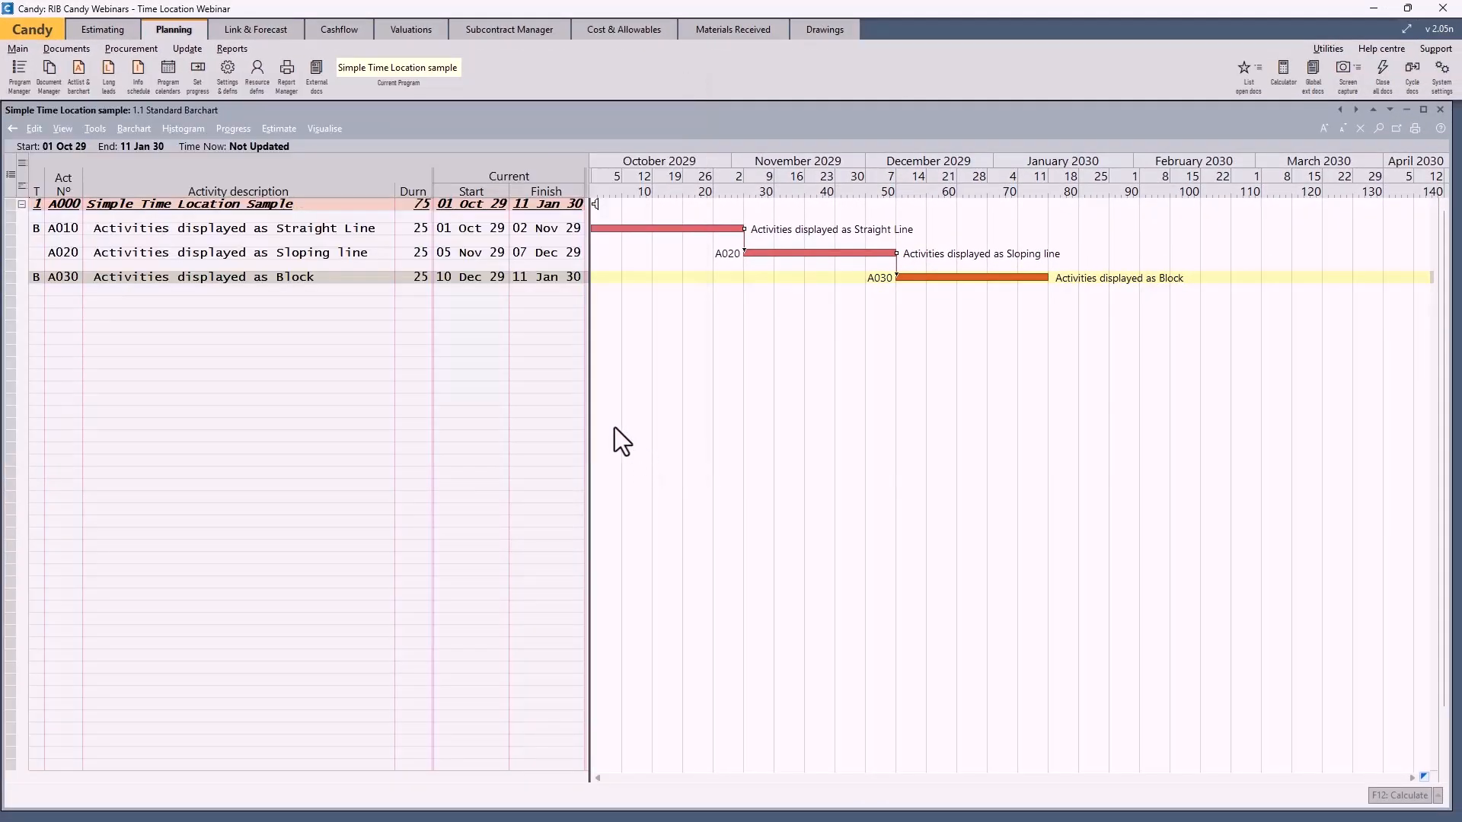
Open the 2.1 Time/Location List document and set the location of activity A010 to 30.
click(48, 64)
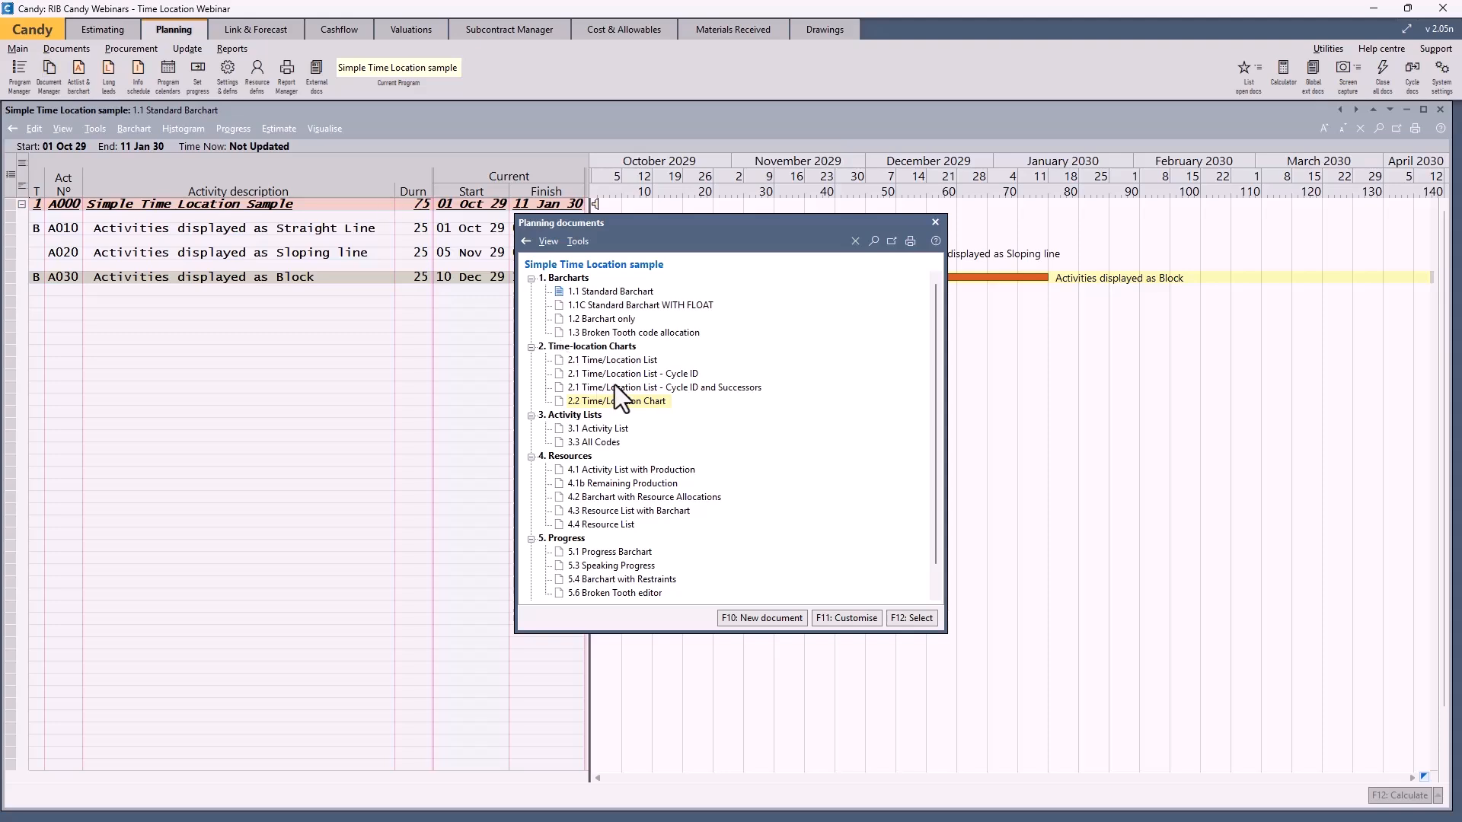
double_click(623, 360)
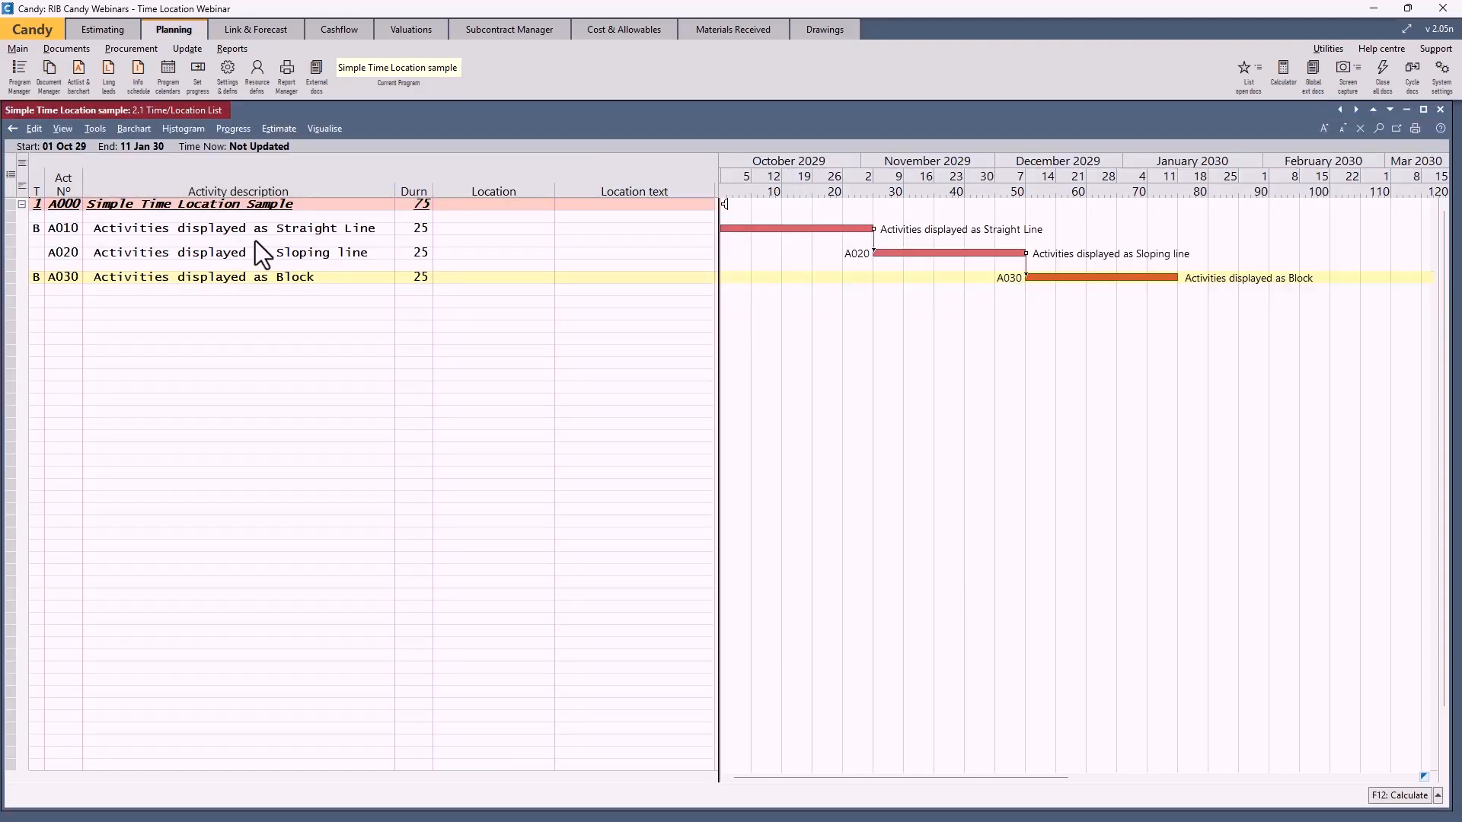
click(440, 231)
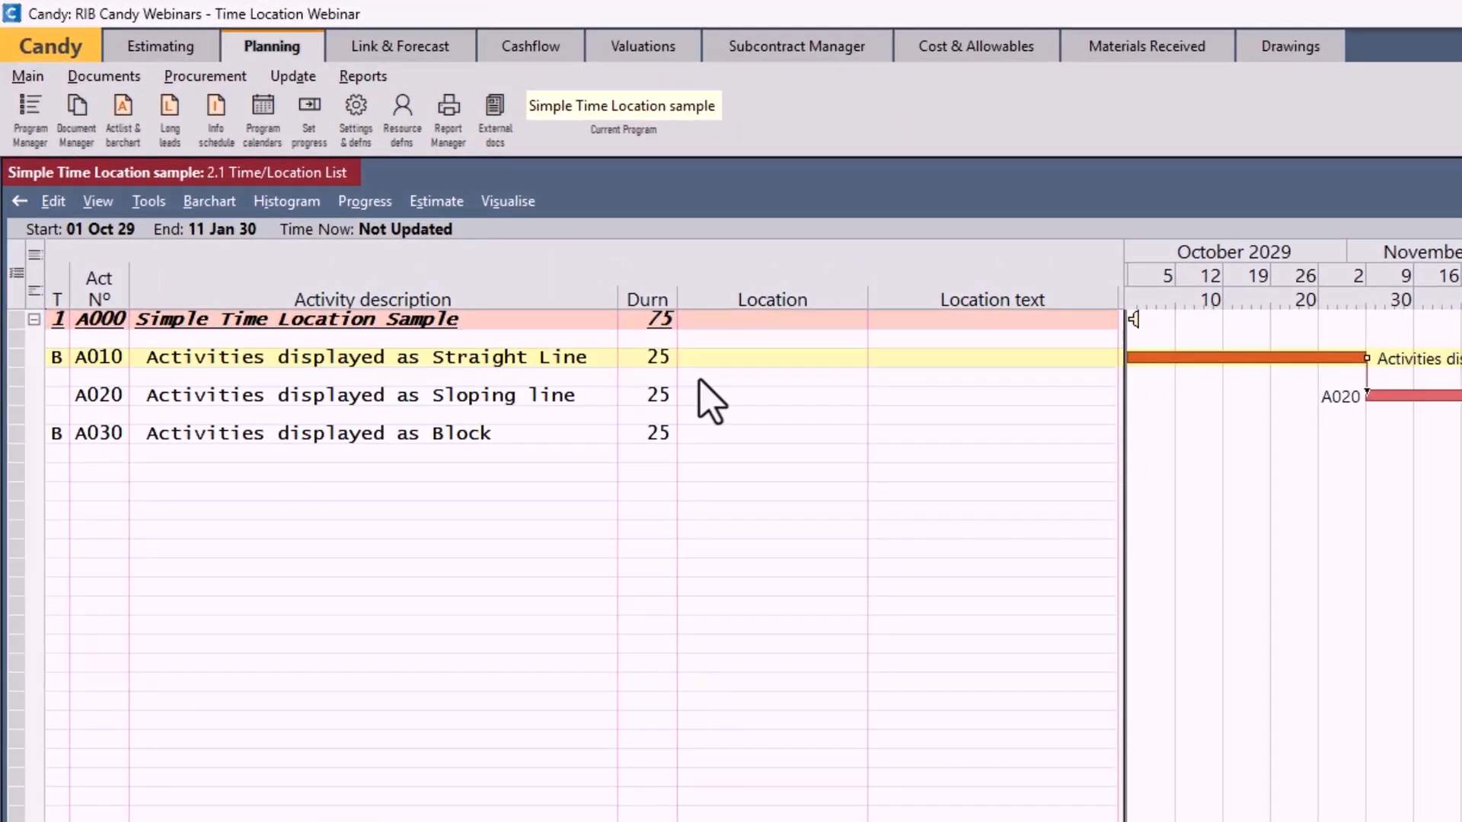
text(30)
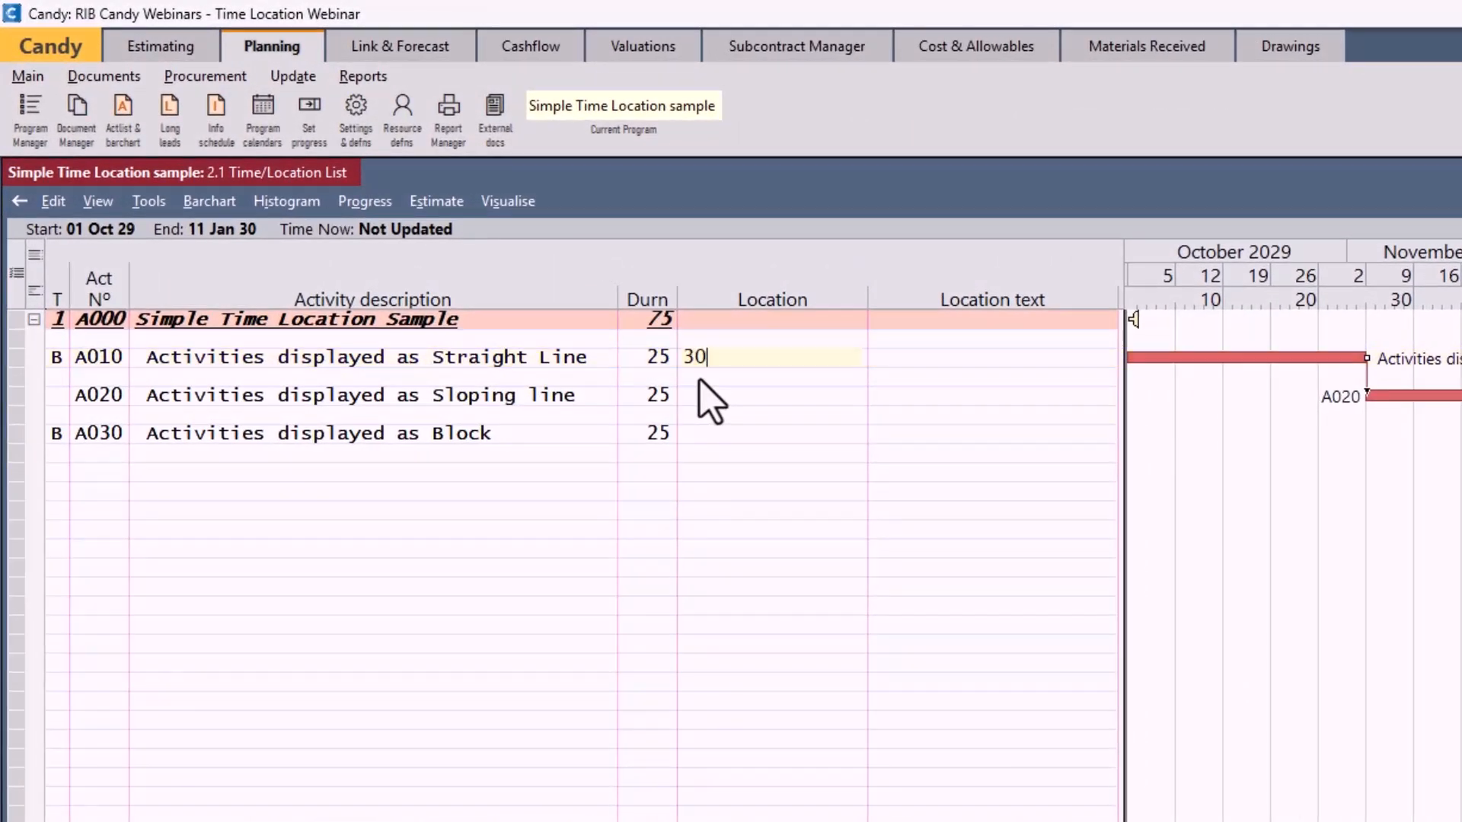
Set the location of activity A020 to 40 - 60 and of activity A030 to 70 # 90.
click(683, 398)
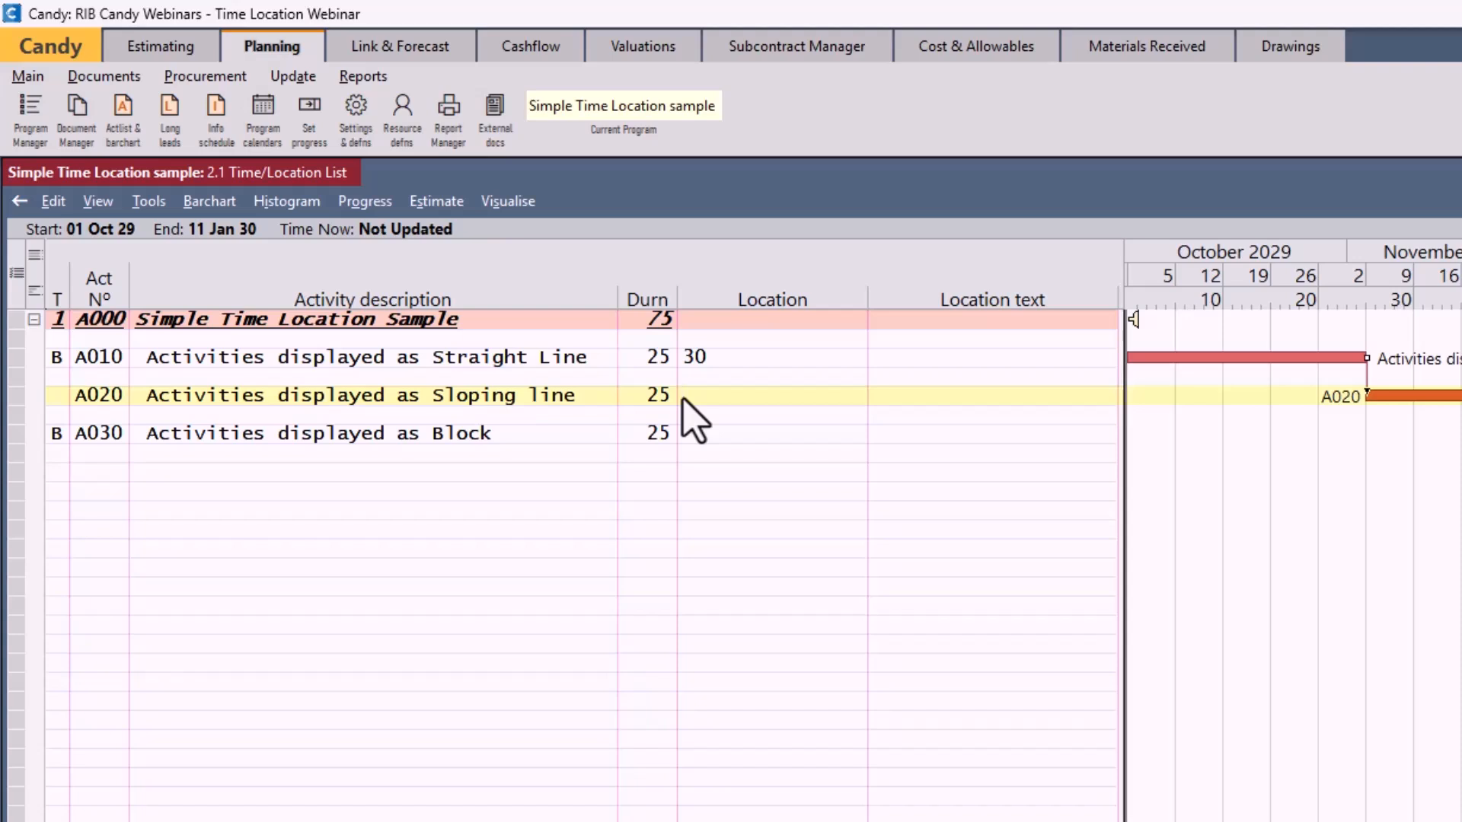
text(40)
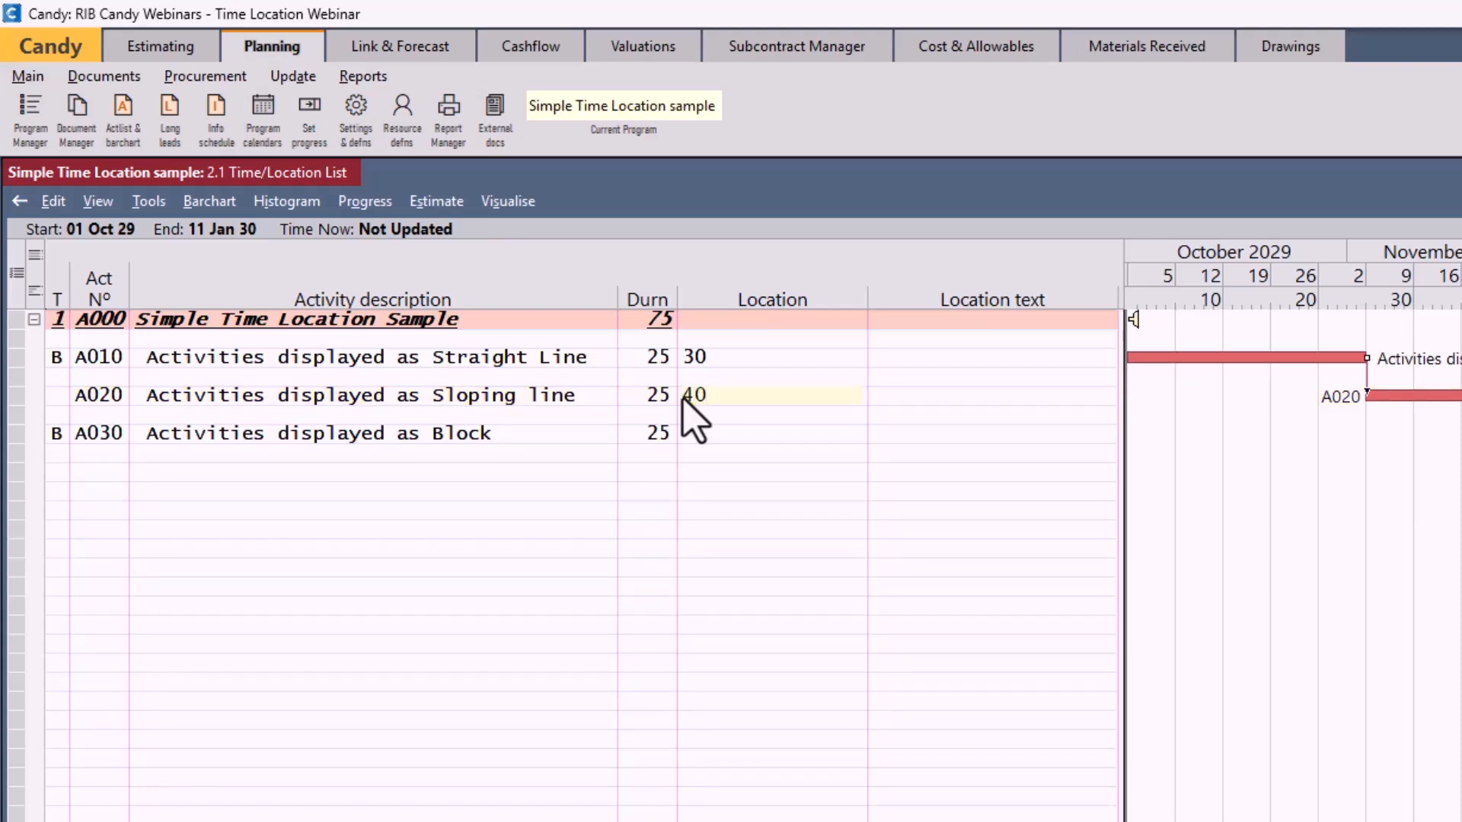
text( - 60)
click(693, 440)
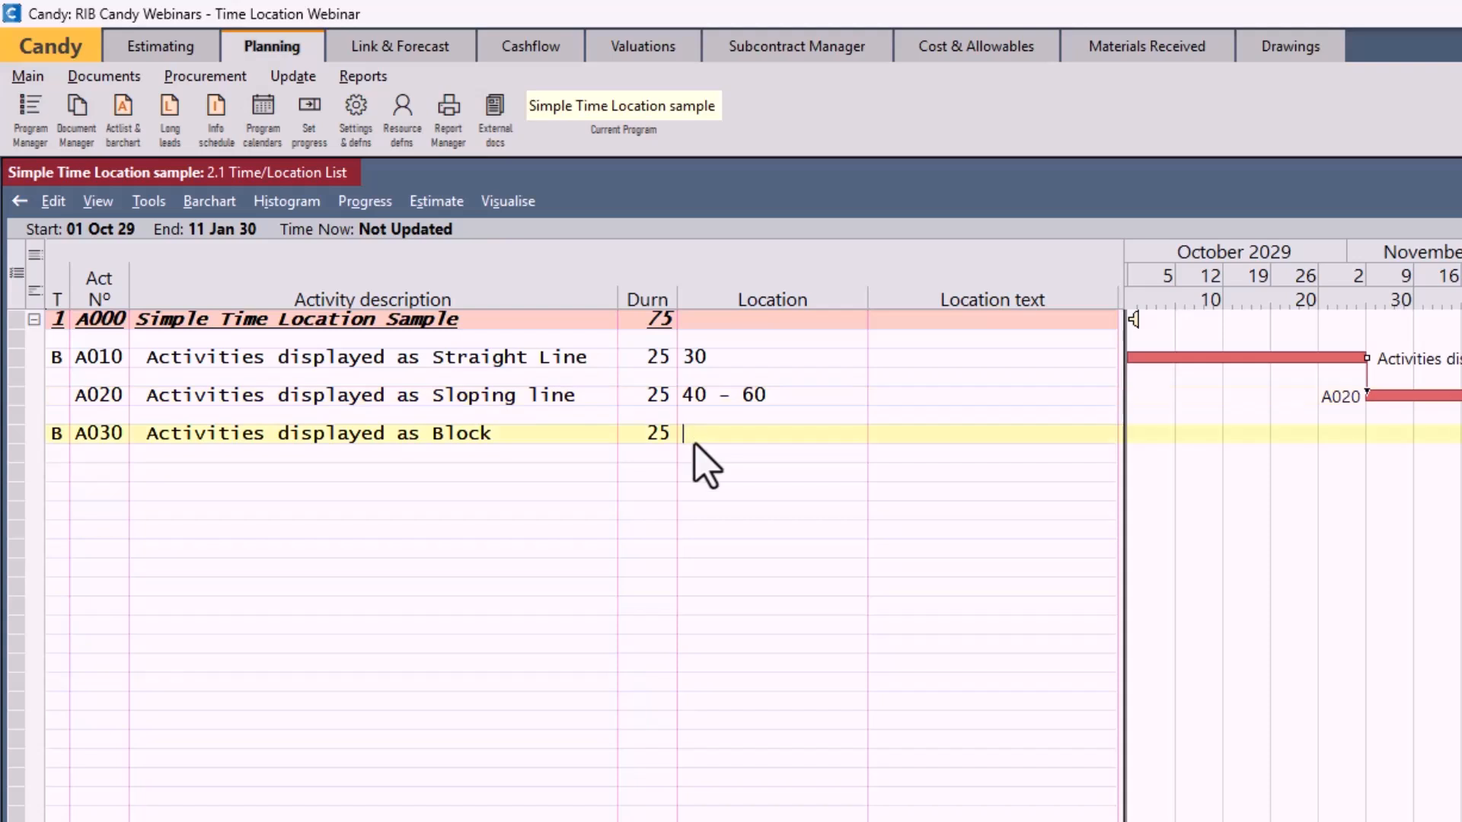
text(70 # 90)
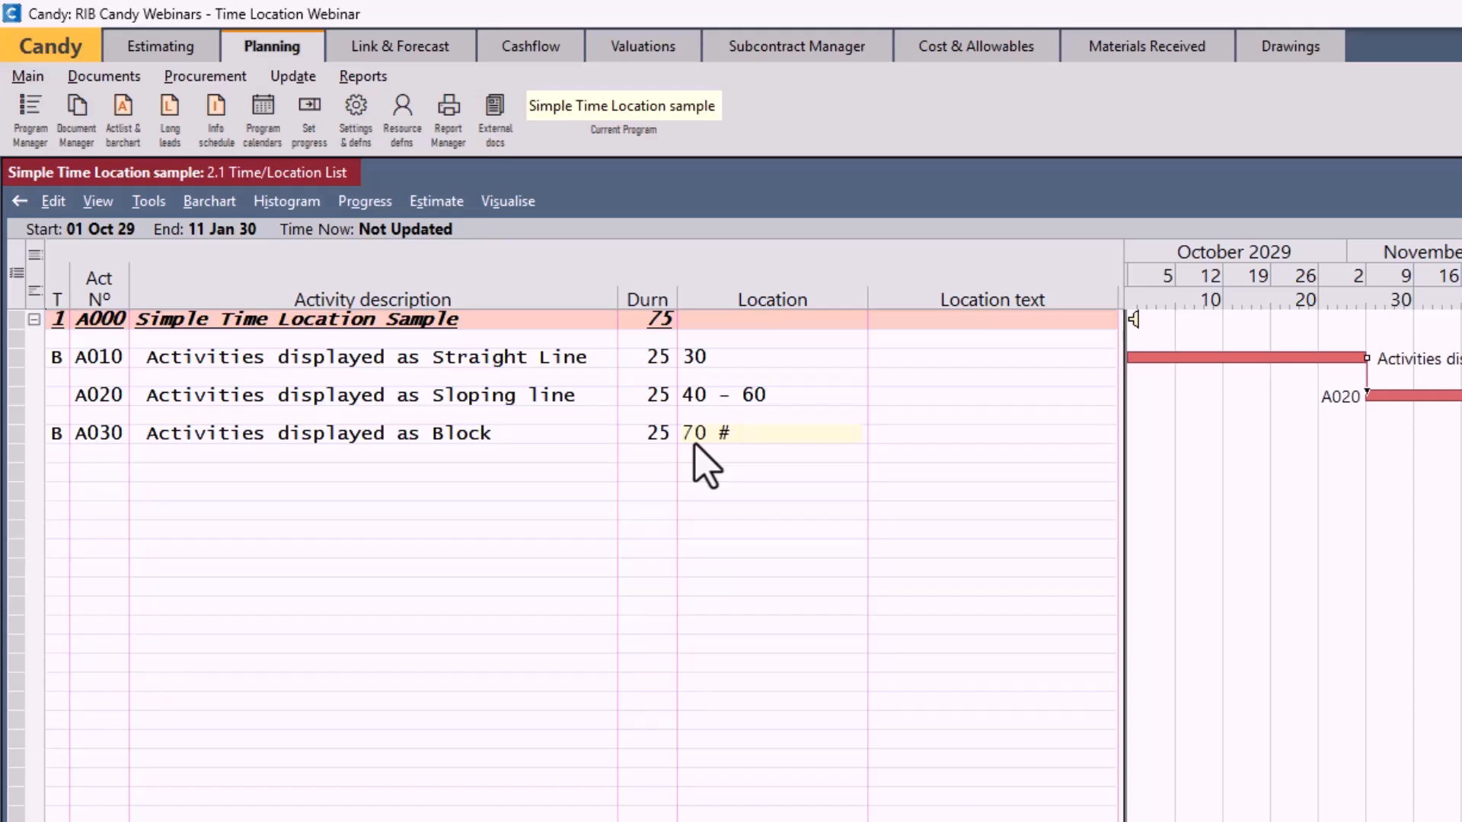
key(Return)
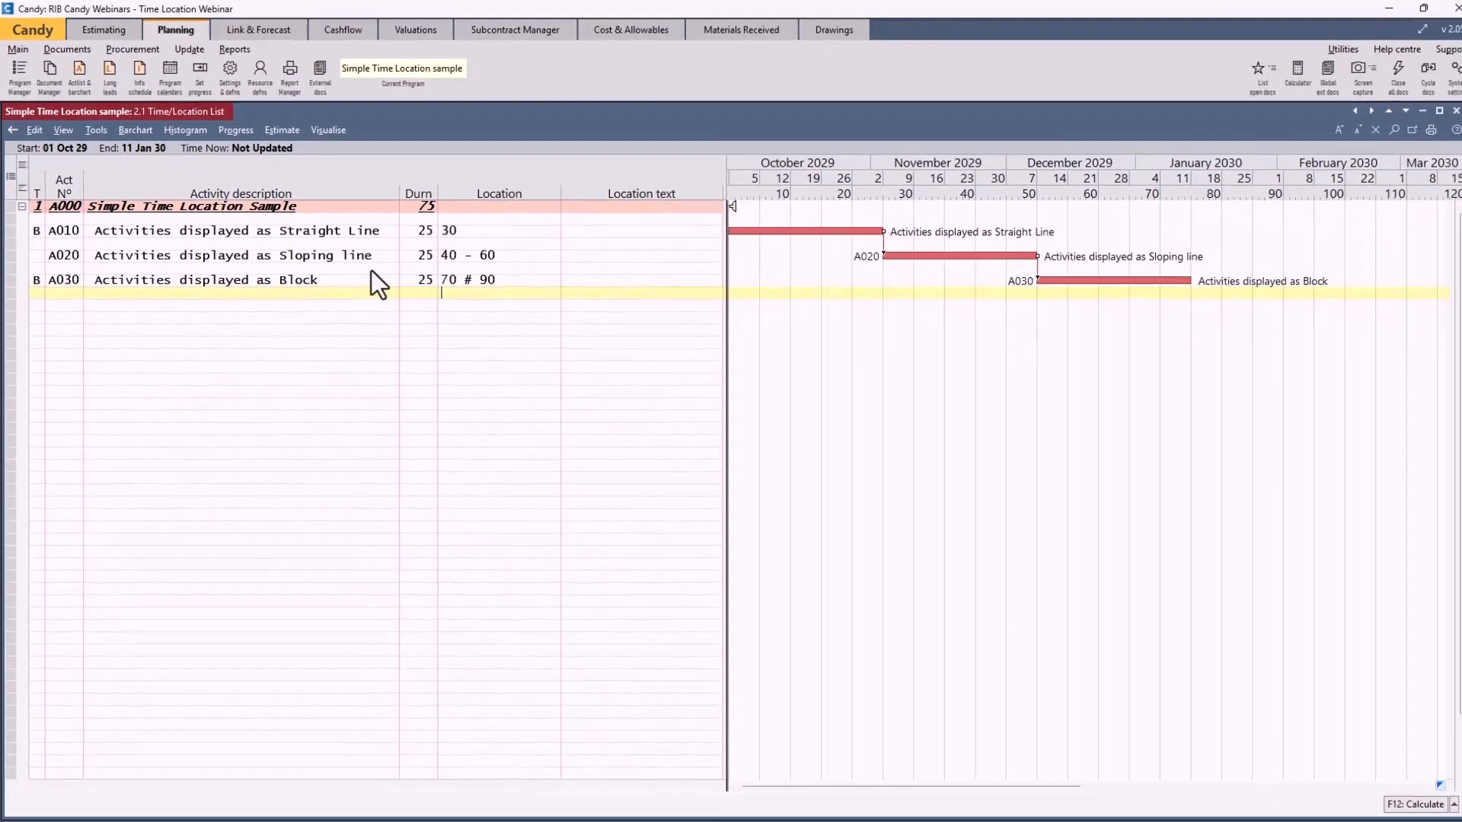
Open the 2.2 Time/Location Chart document from the planning documents.
click(49, 76)
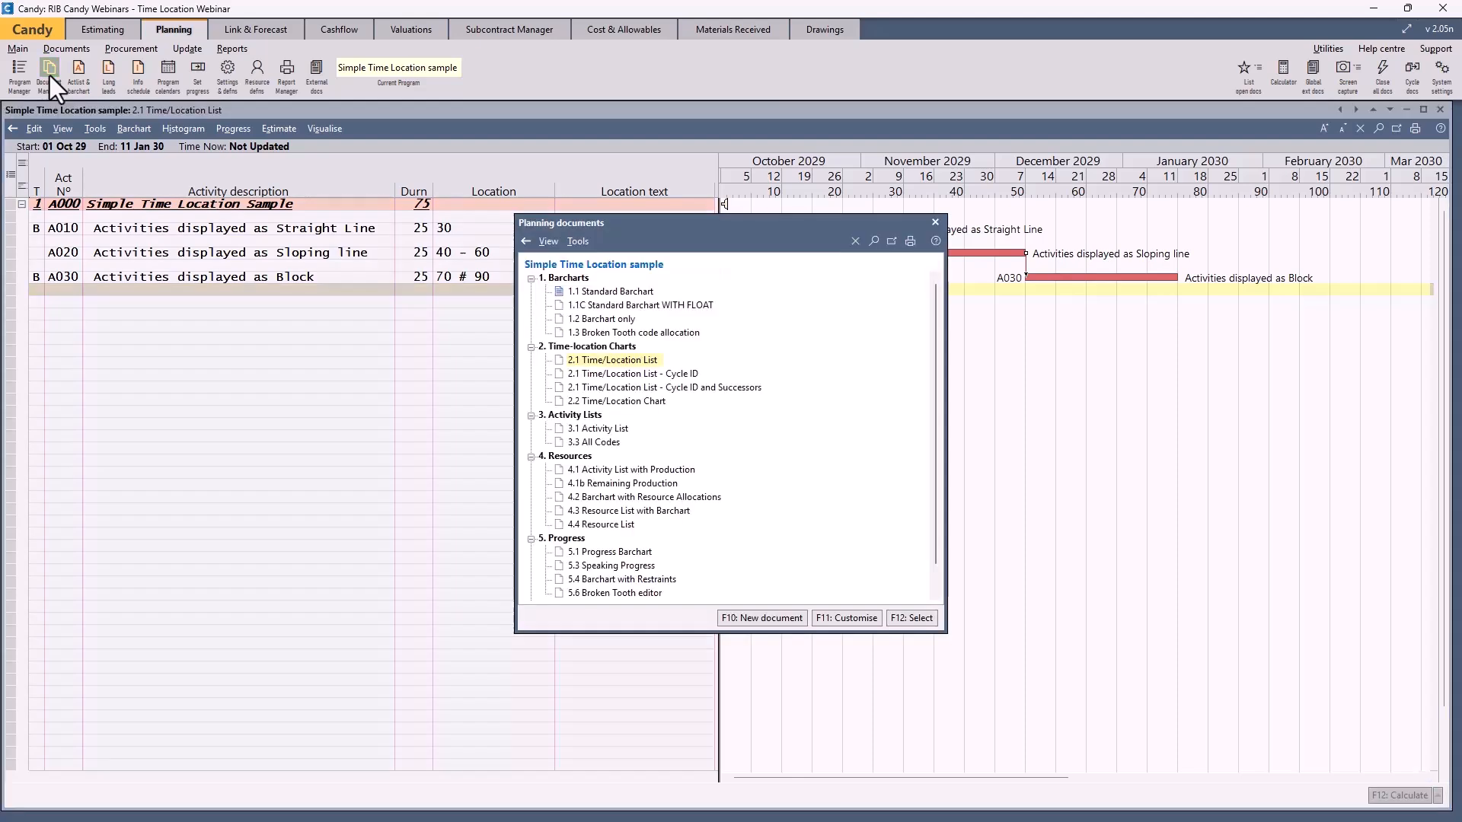
click(612, 401)
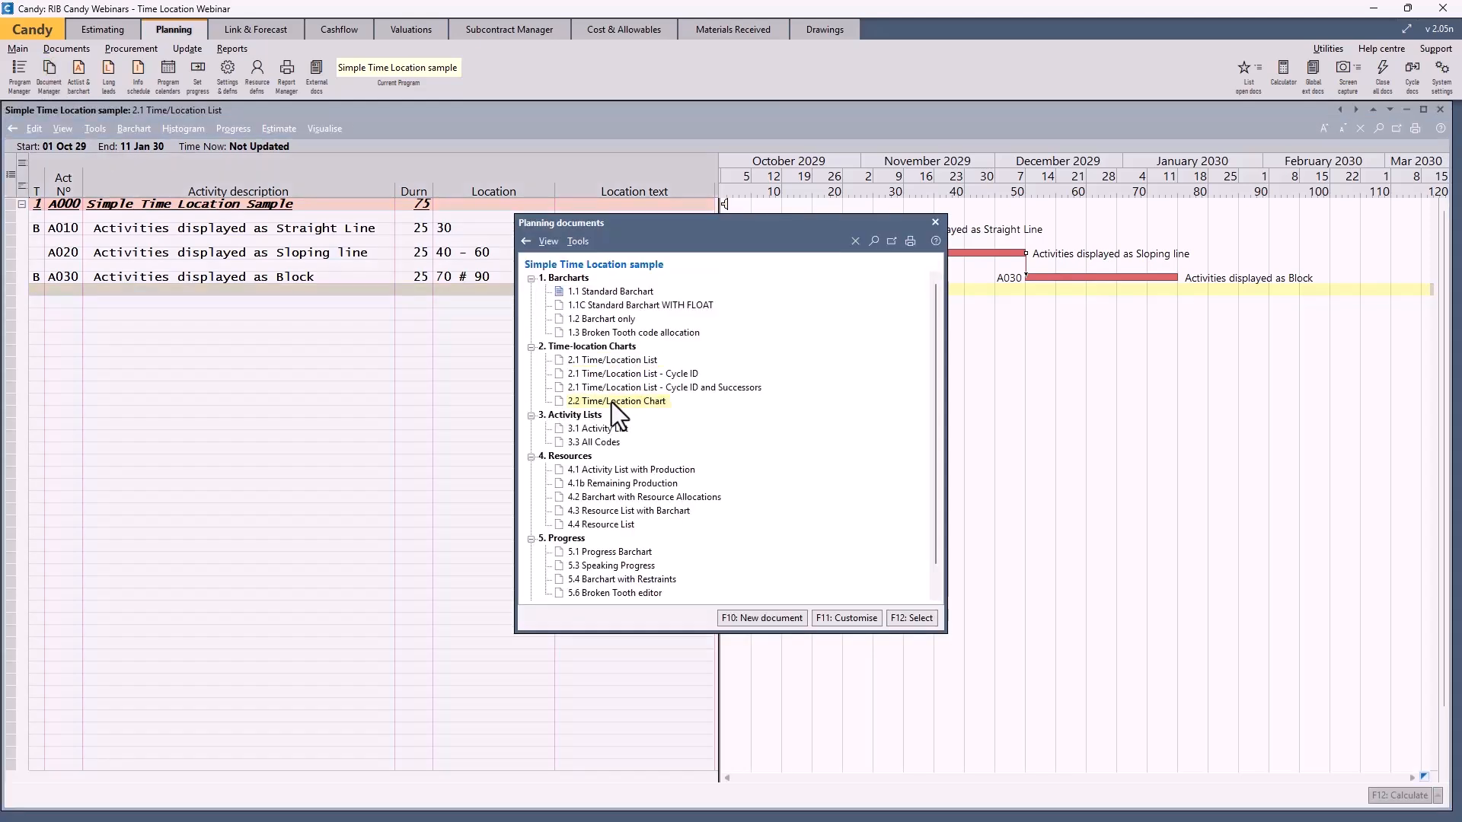
double_click(610, 402)
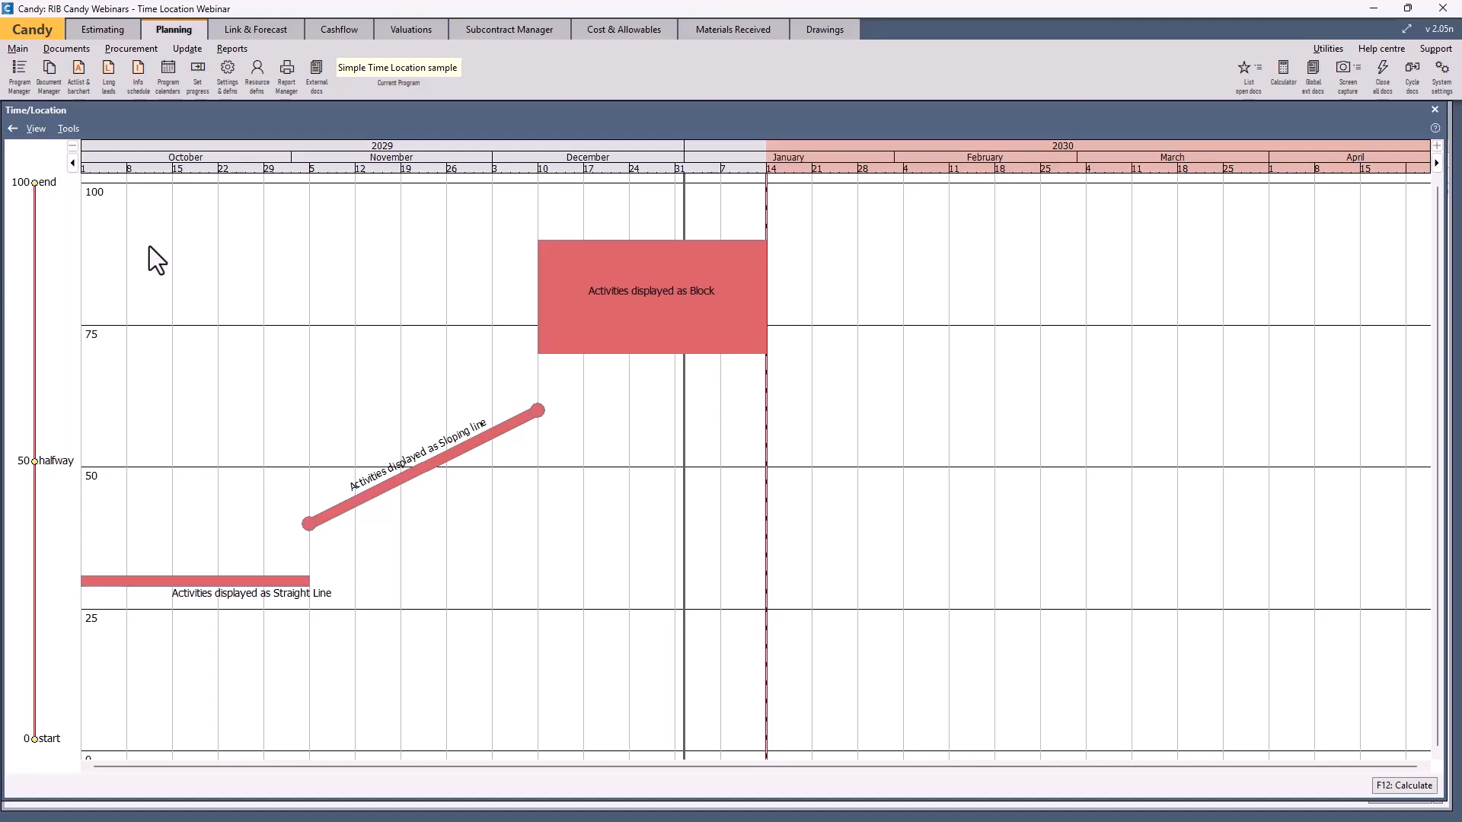
Open the Time/Location chart options and preview the calendar on the vertical axis, restoring the original orientation.
click(36, 131)
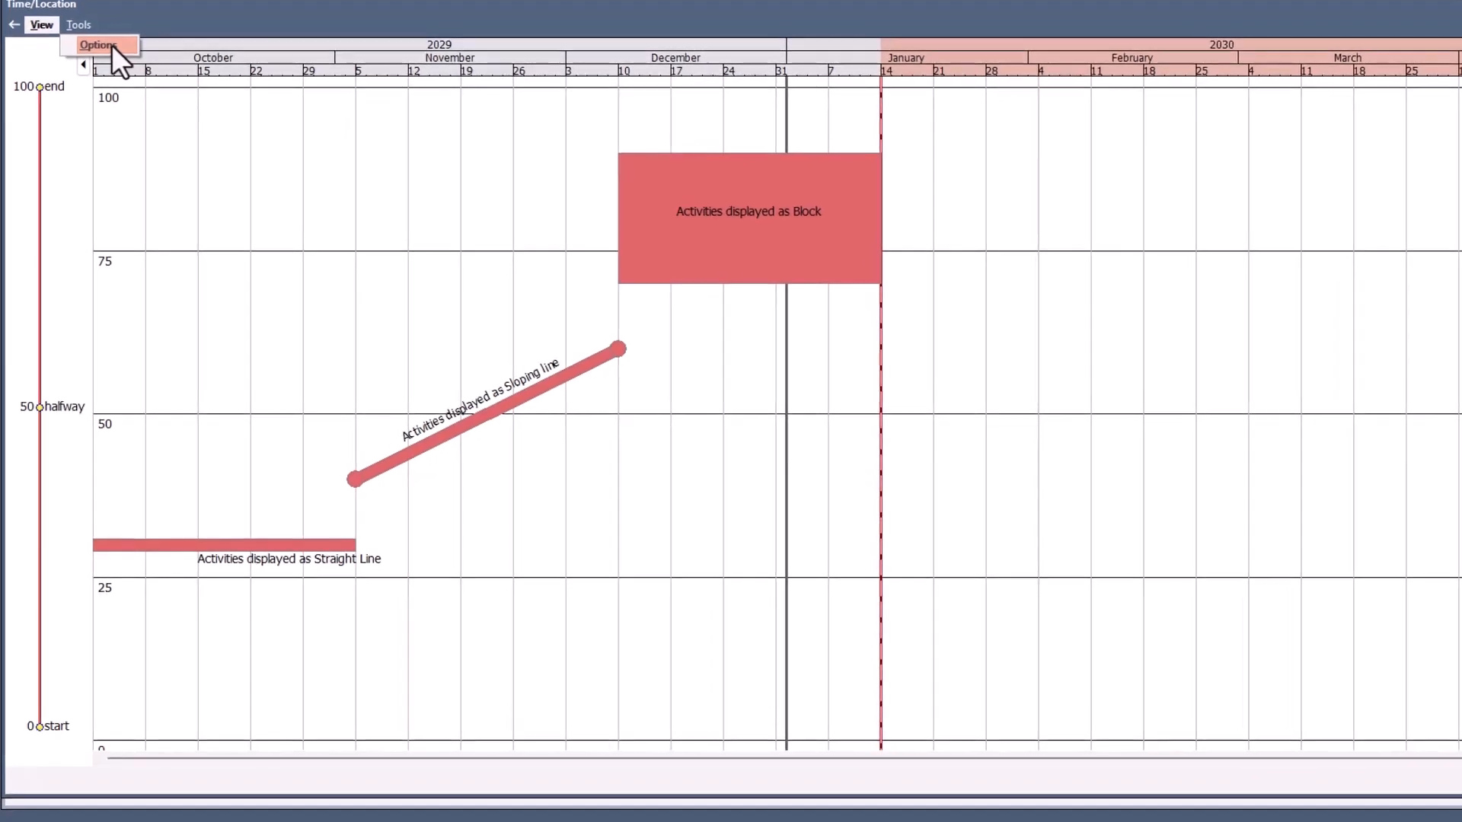
click(97, 137)
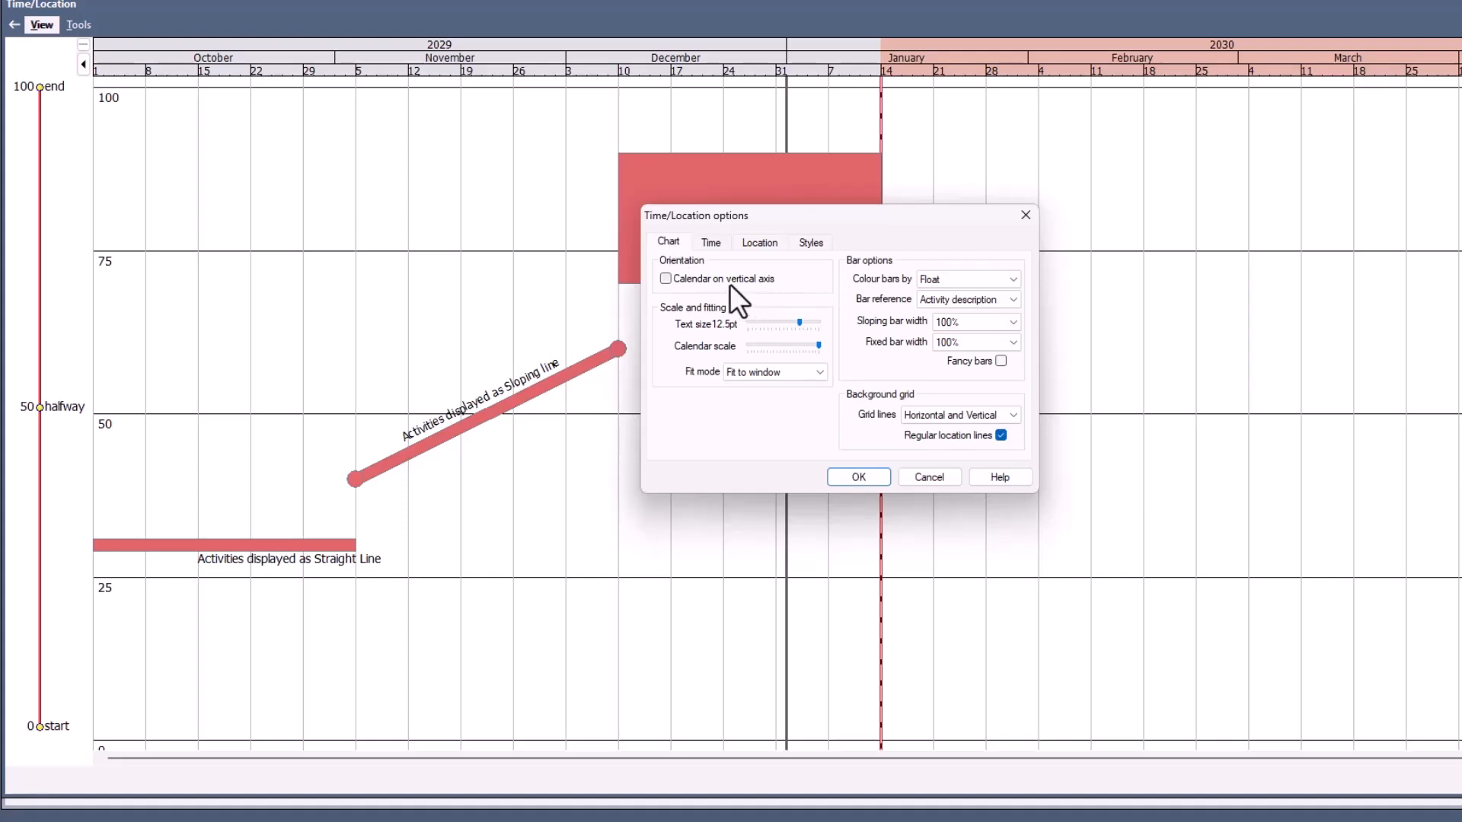
click(667, 279)
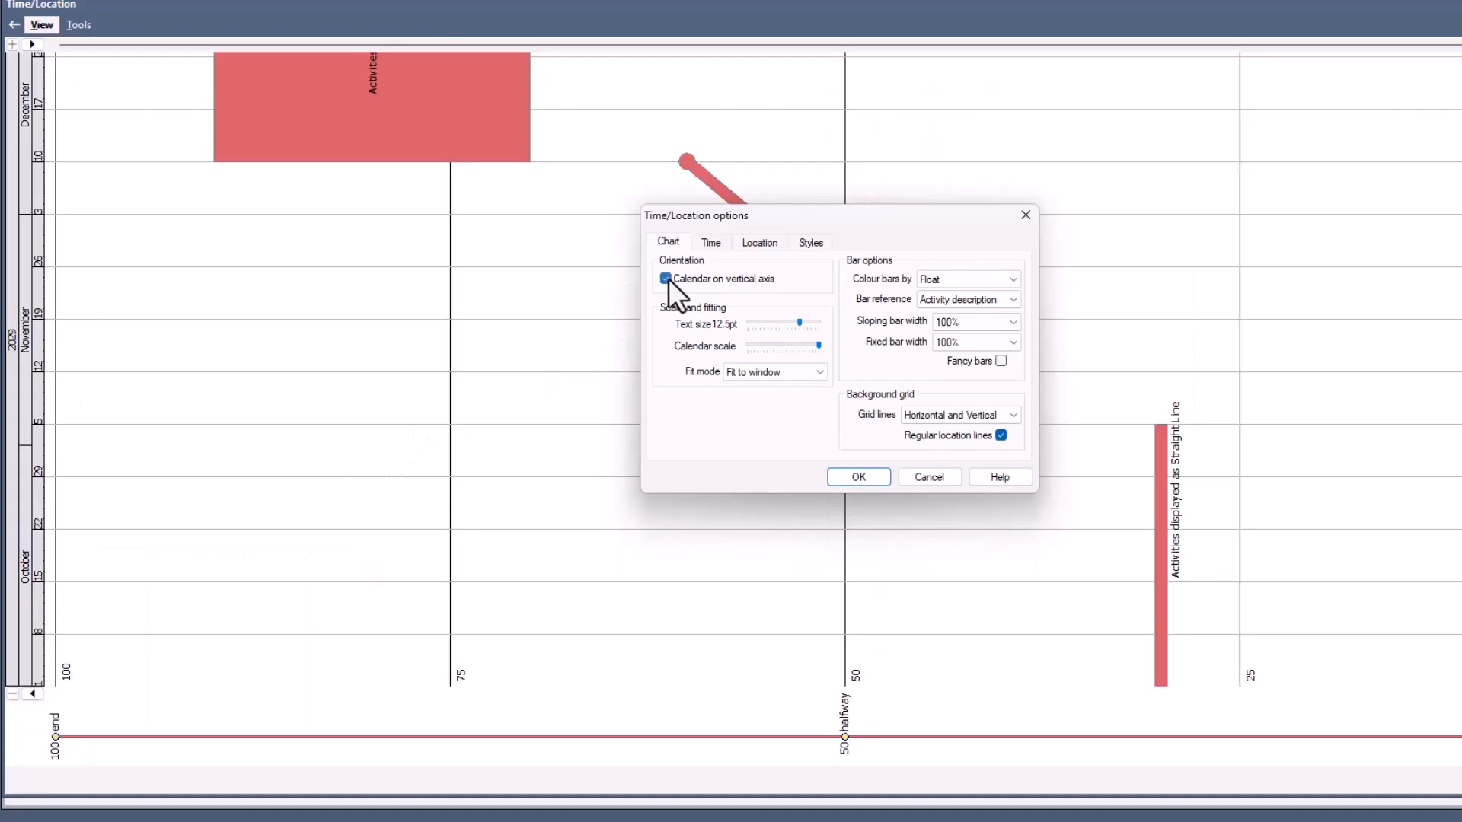
click(665, 278)
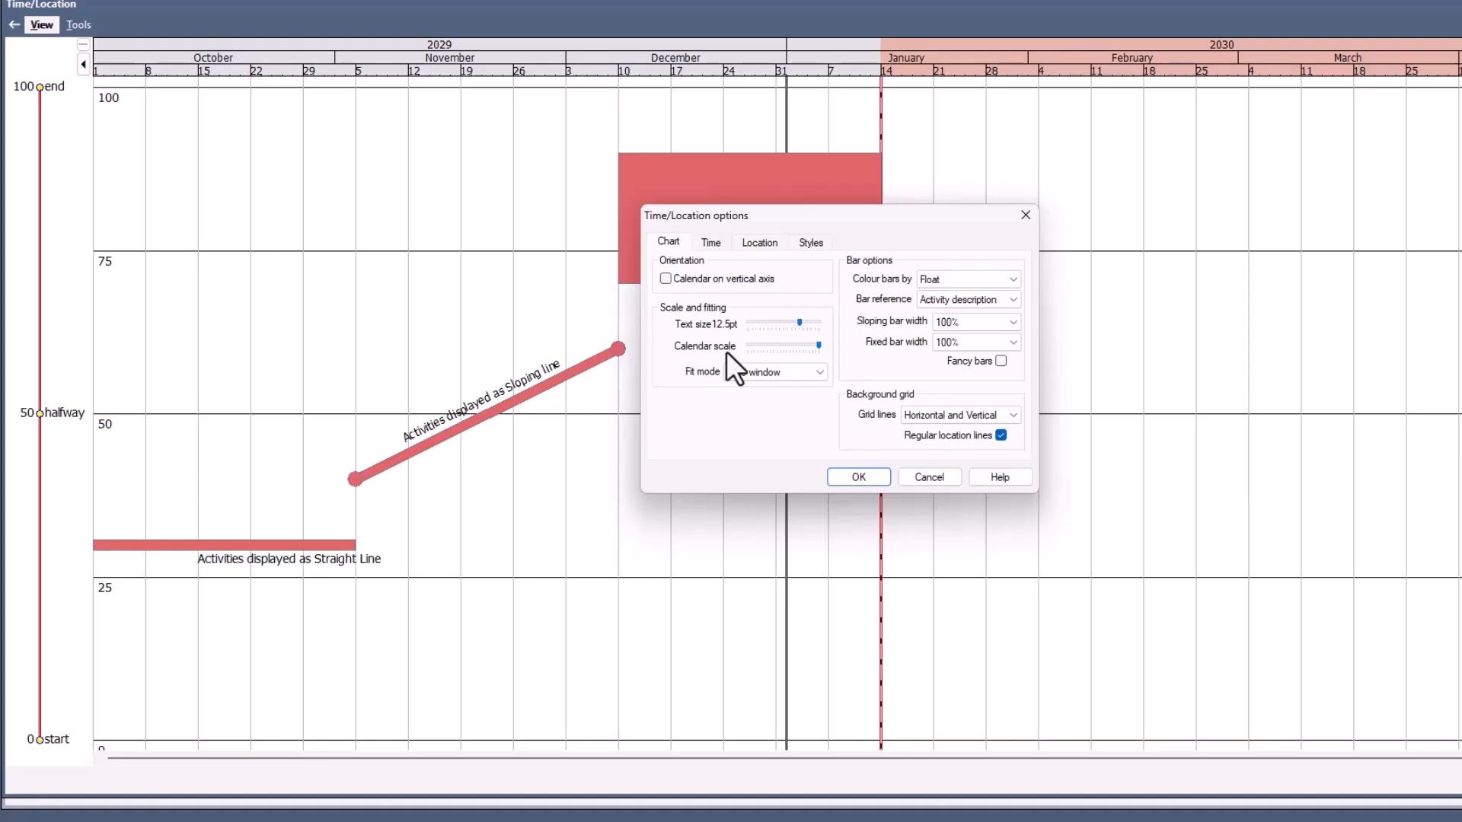
Examine the available choices for bar colouring and bar reference, and check the fixed bar width setting.
click(1011, 279)
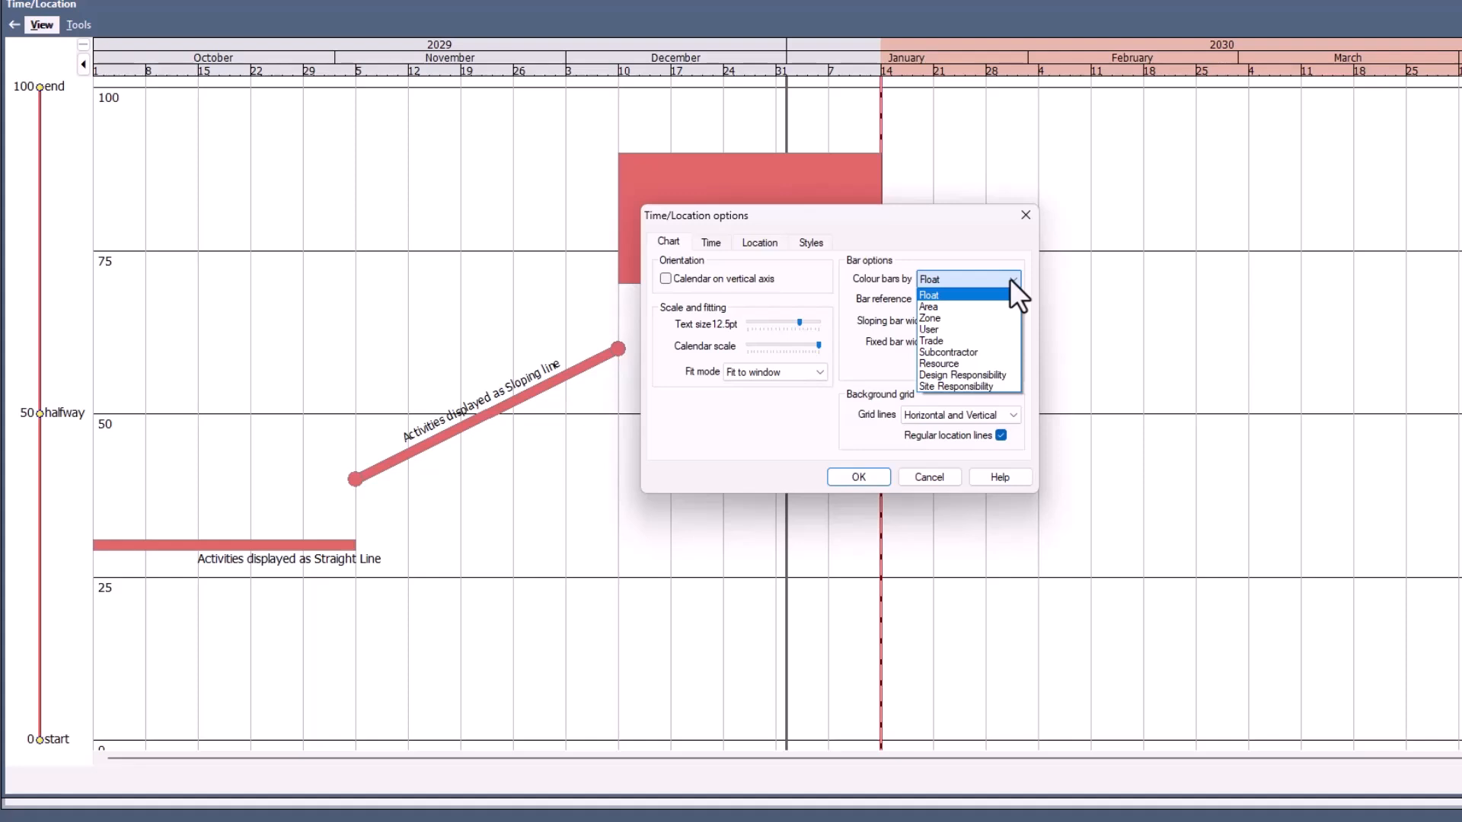
click(1009, 294)
click(1012, 299)
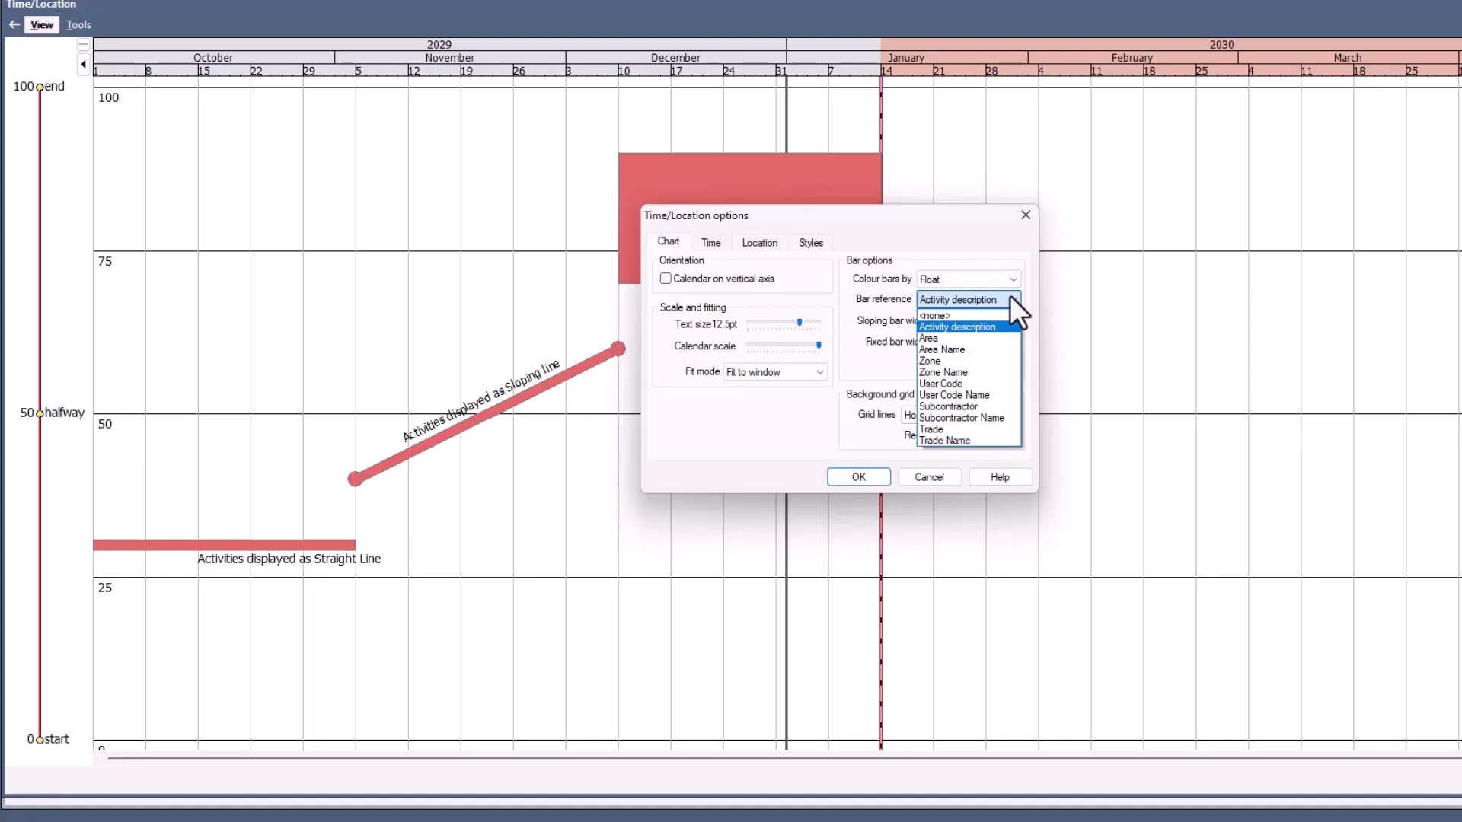
click(1009, 295)
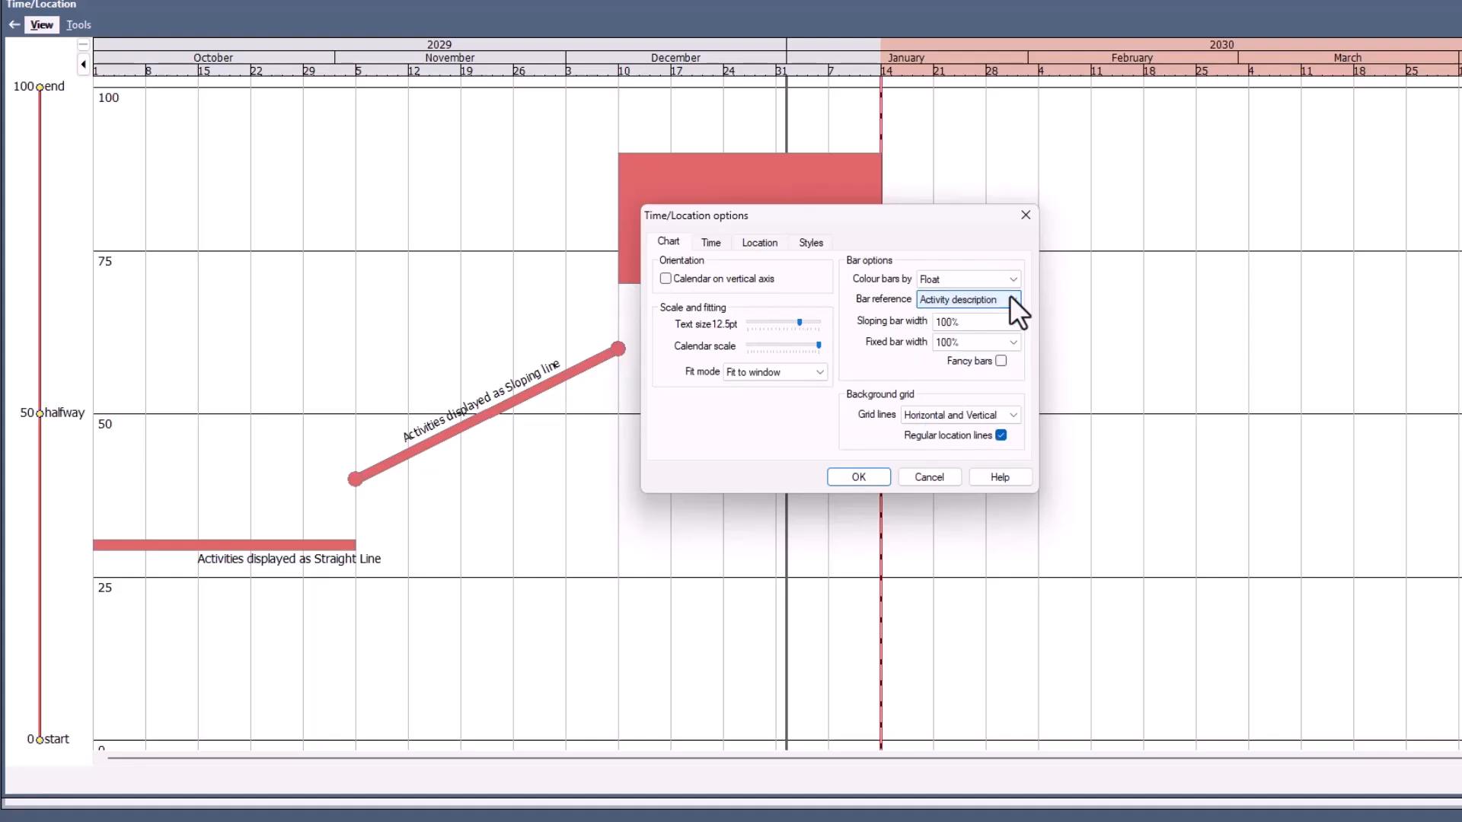
click(957, 340)
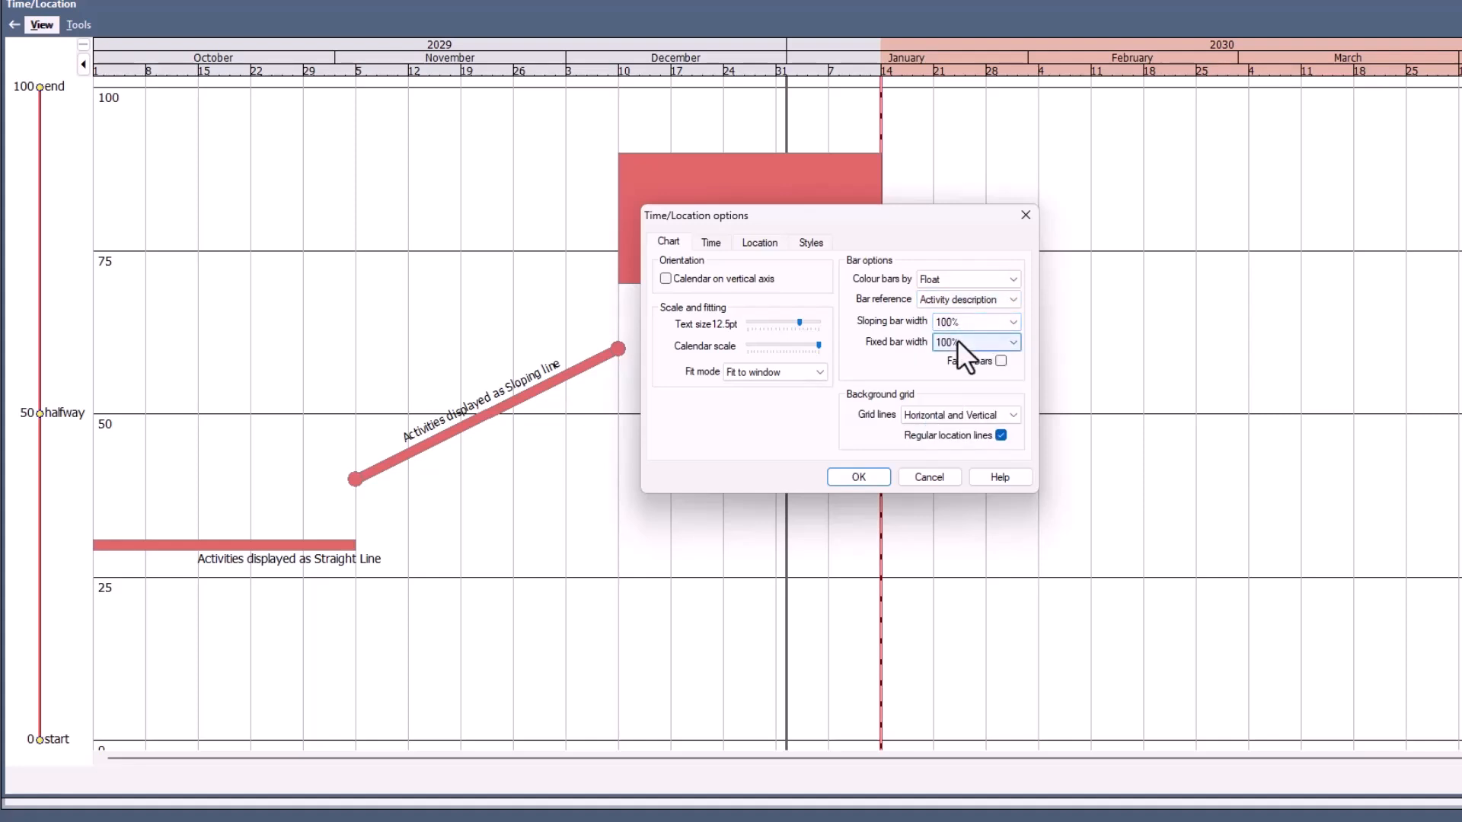
Try fancy bars on the chart, moving the options dialog aside to see the block activity, and turn them off again.
click(1000, 361)
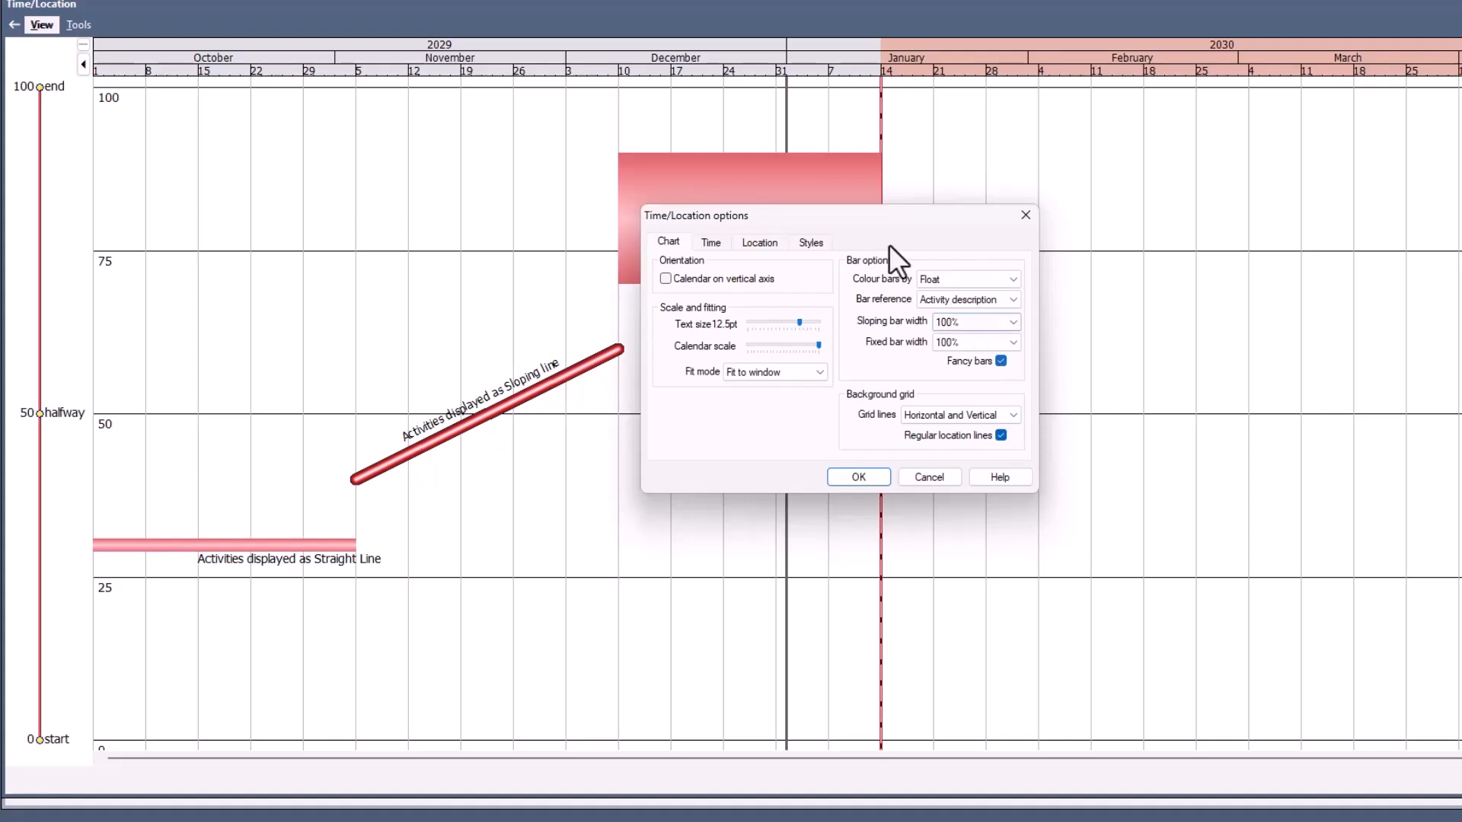
drag(862, 230, 881, 328)
click(1019, 459)
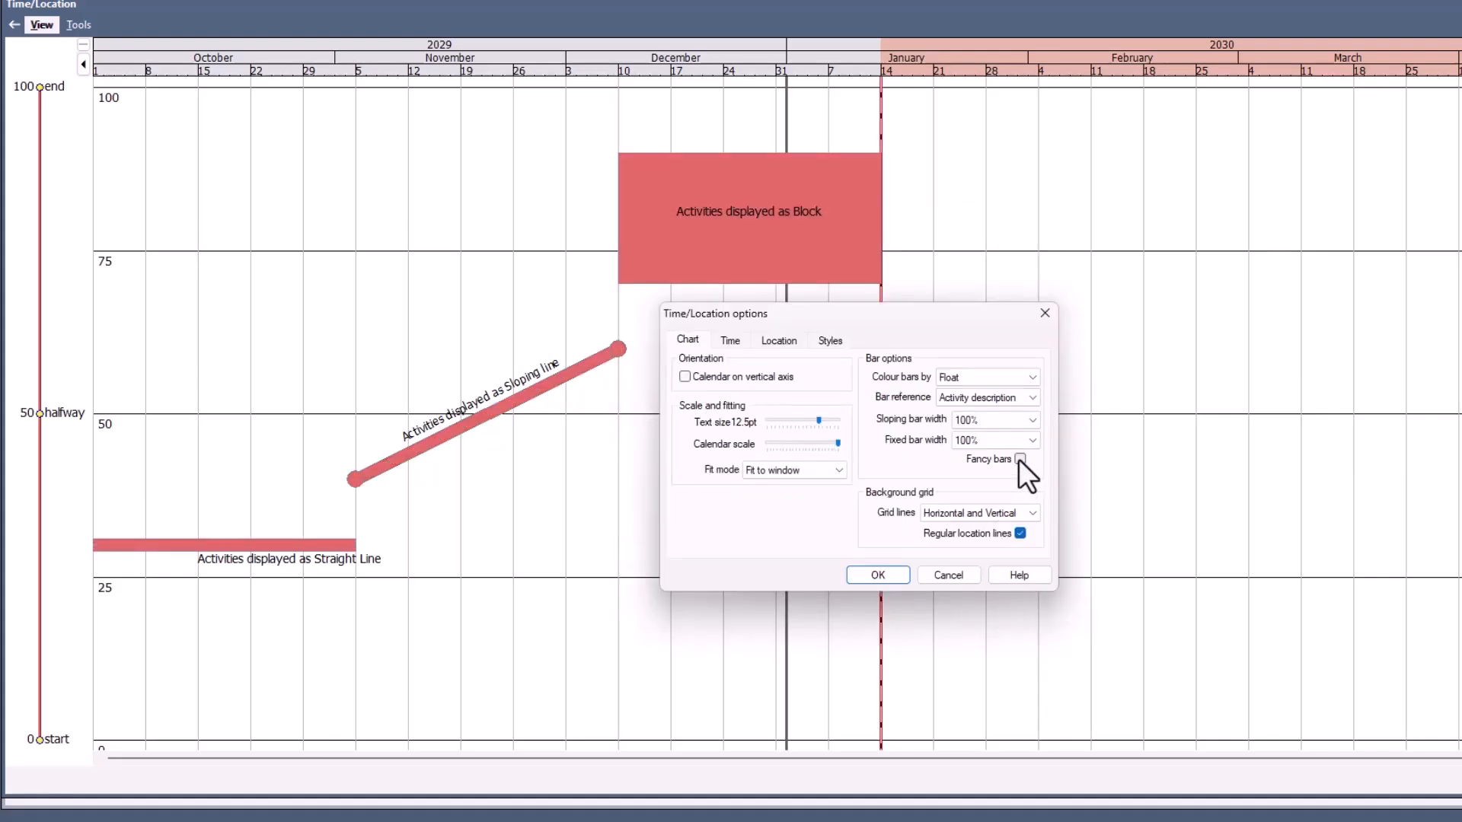
Try the chart without background grid lines and without regular location lines, restoring each setting.
click(1013, 513)
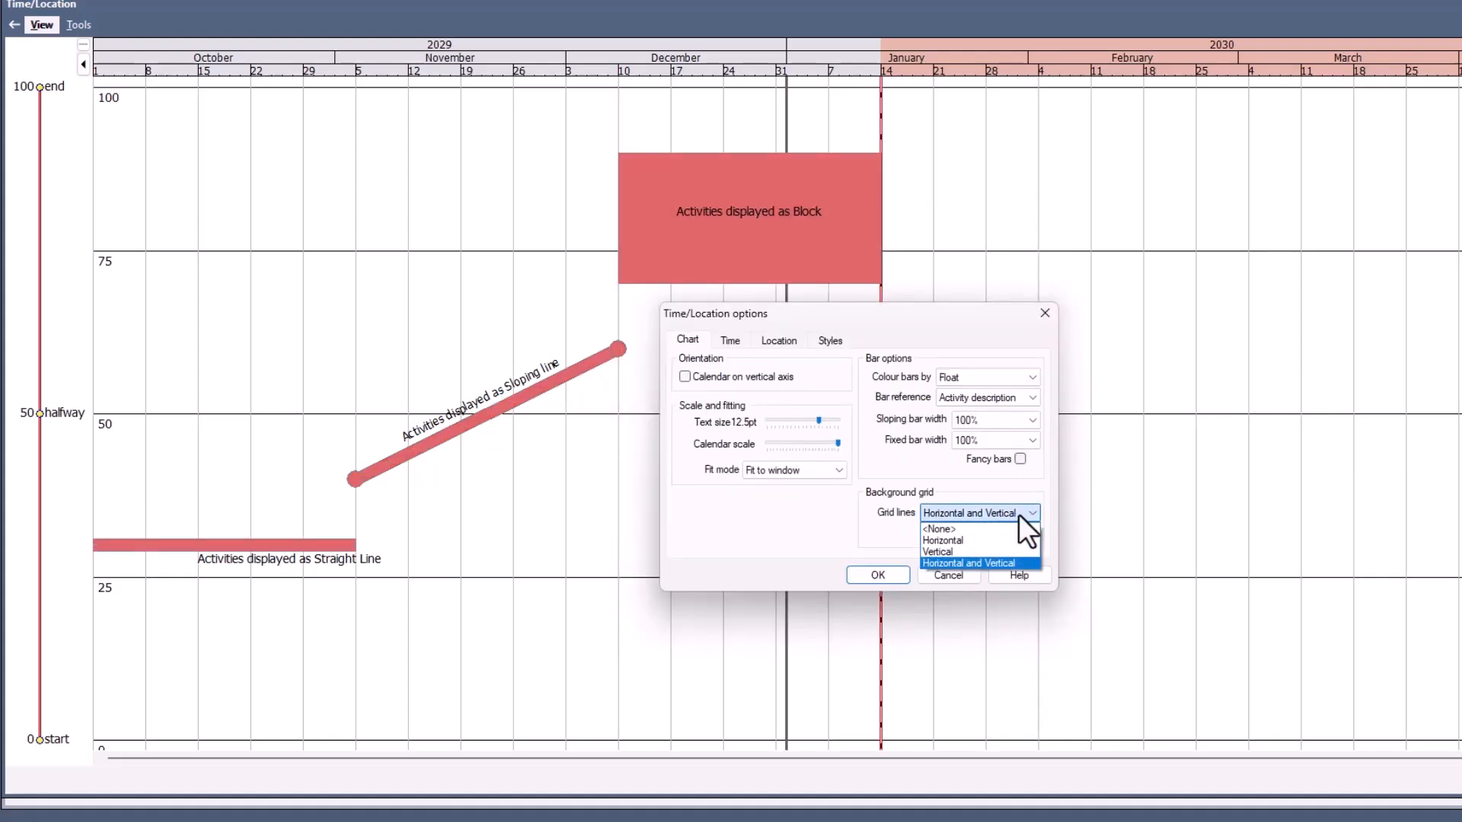
click(1003, 529)
click(1003, 516)
click(994, 562)
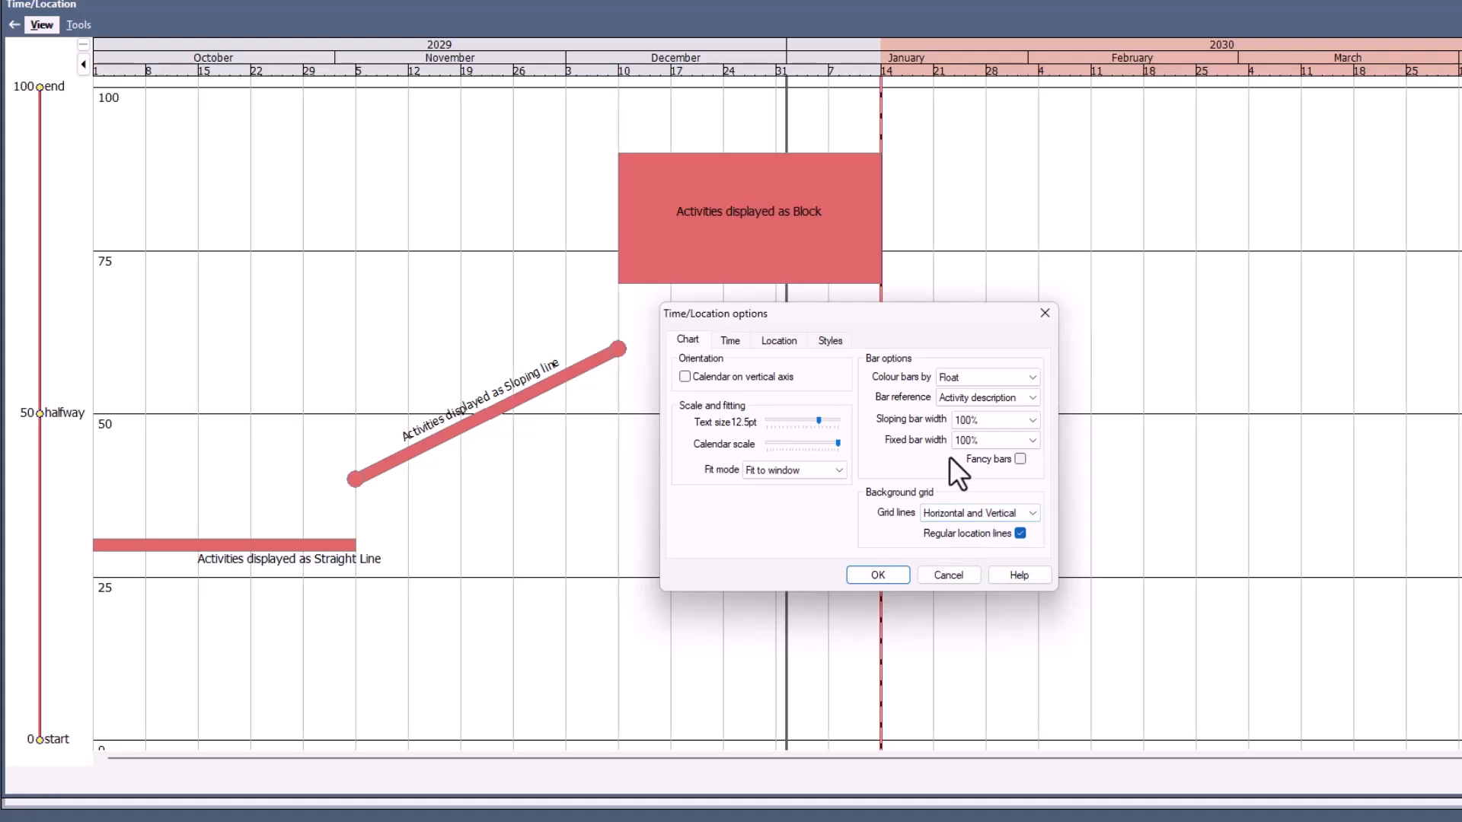
click(1020, 534)
click(1017, 535)
Try adding Elapsed Months to the calendar strip, remove it again, and display the chart's location options.
click(728, 341)
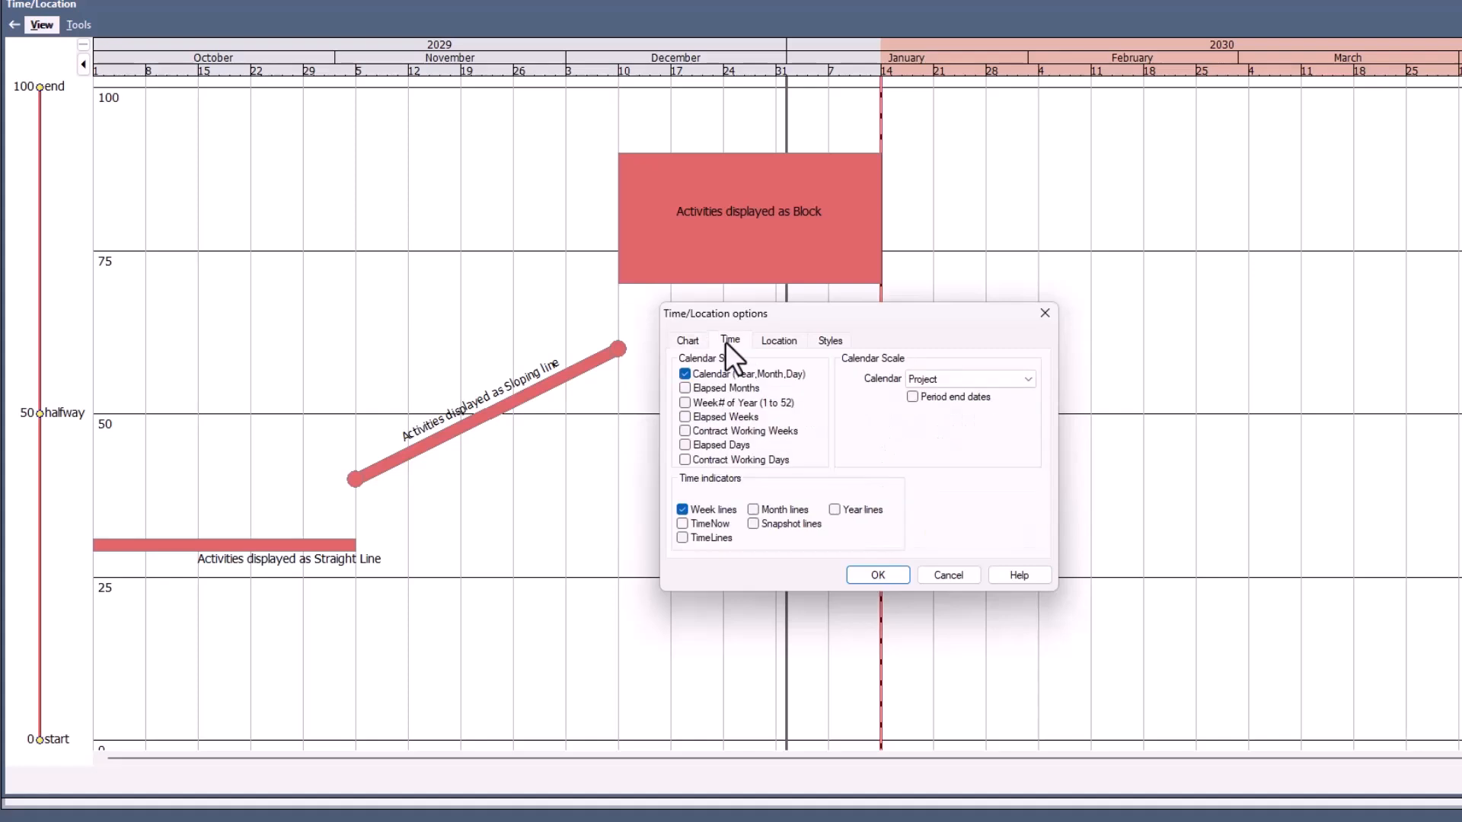
click(697, 391)
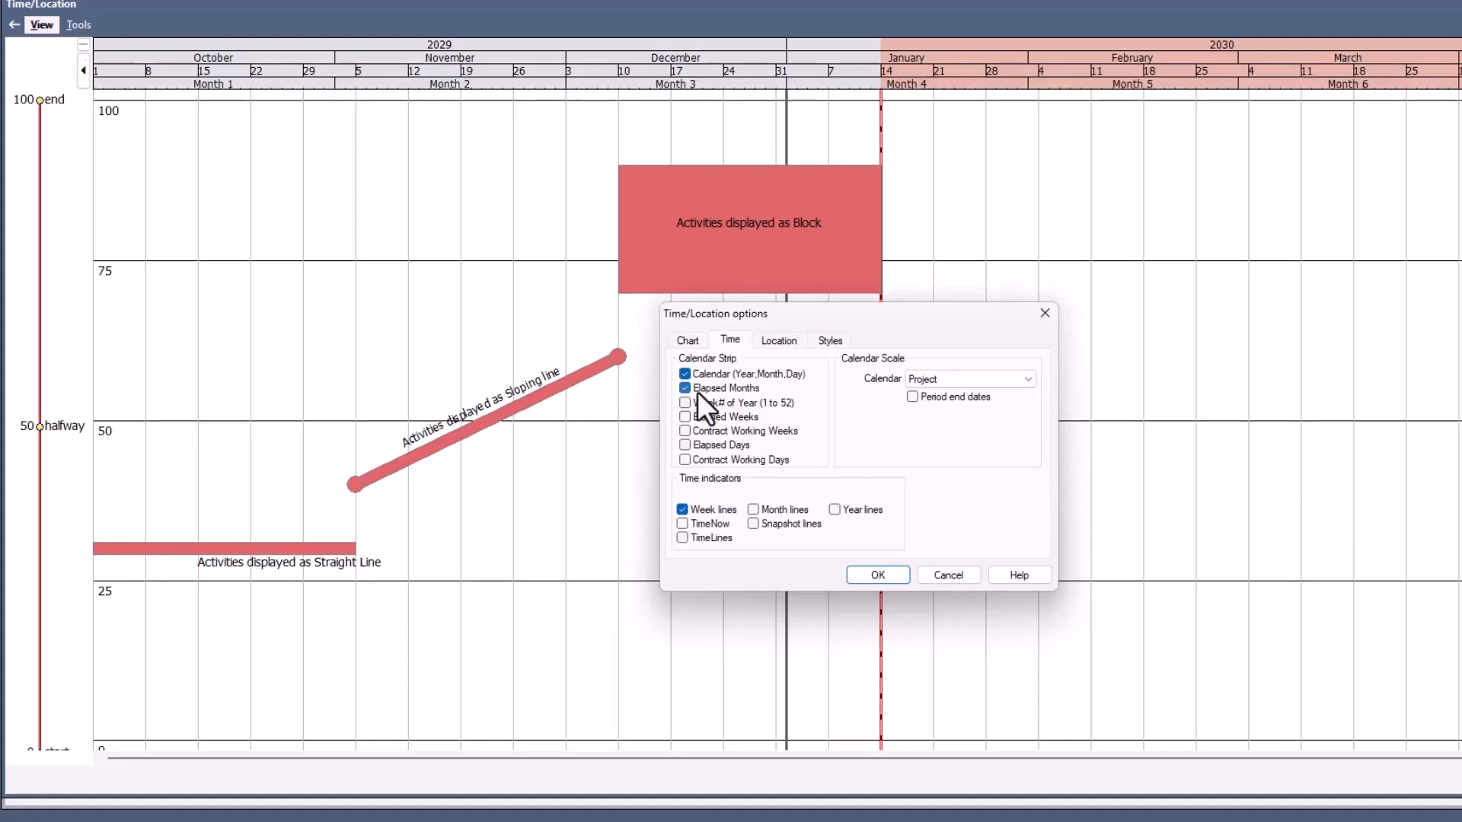
click(697, 391)
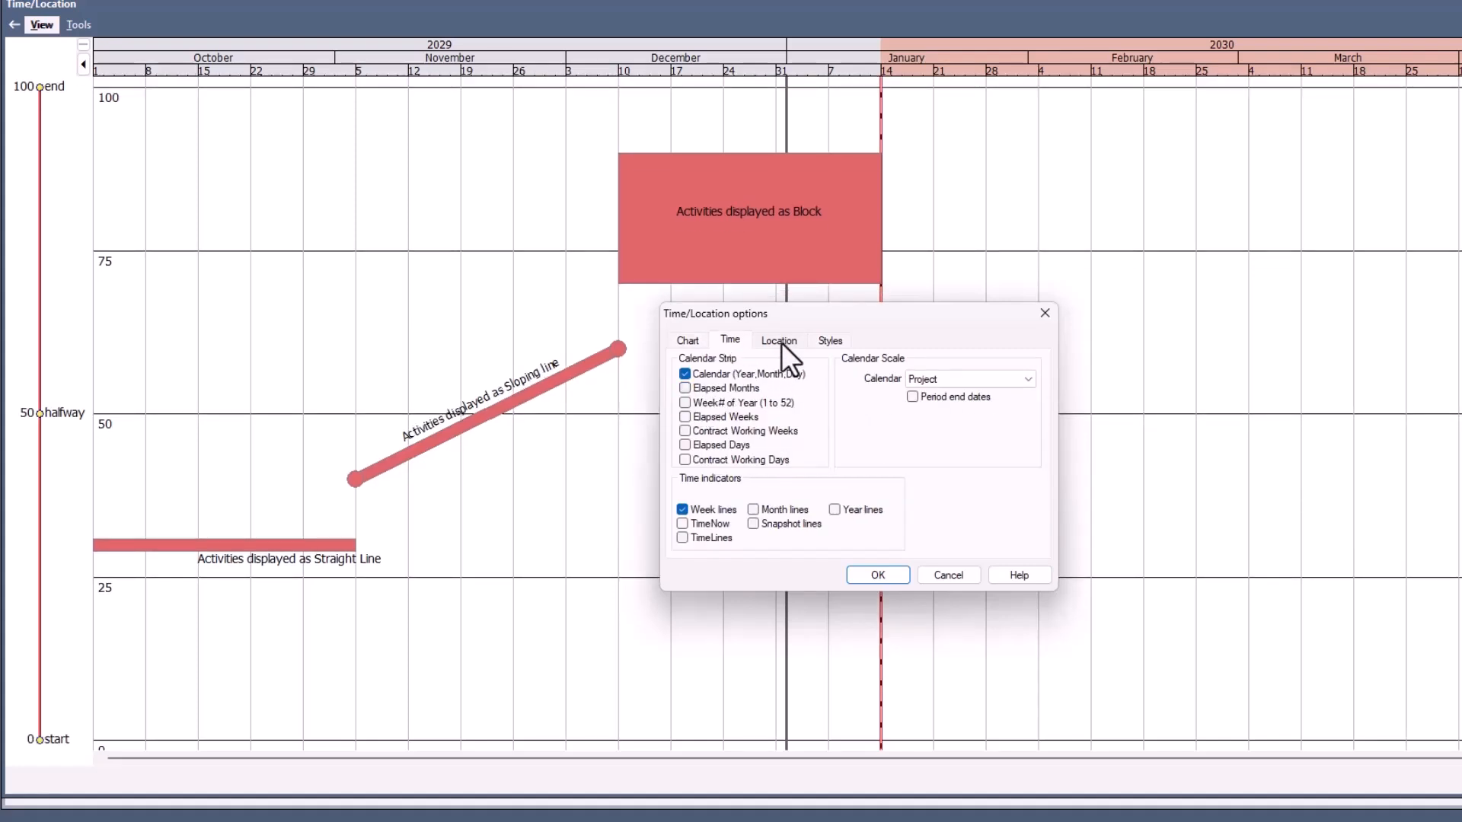
click(779, 340)
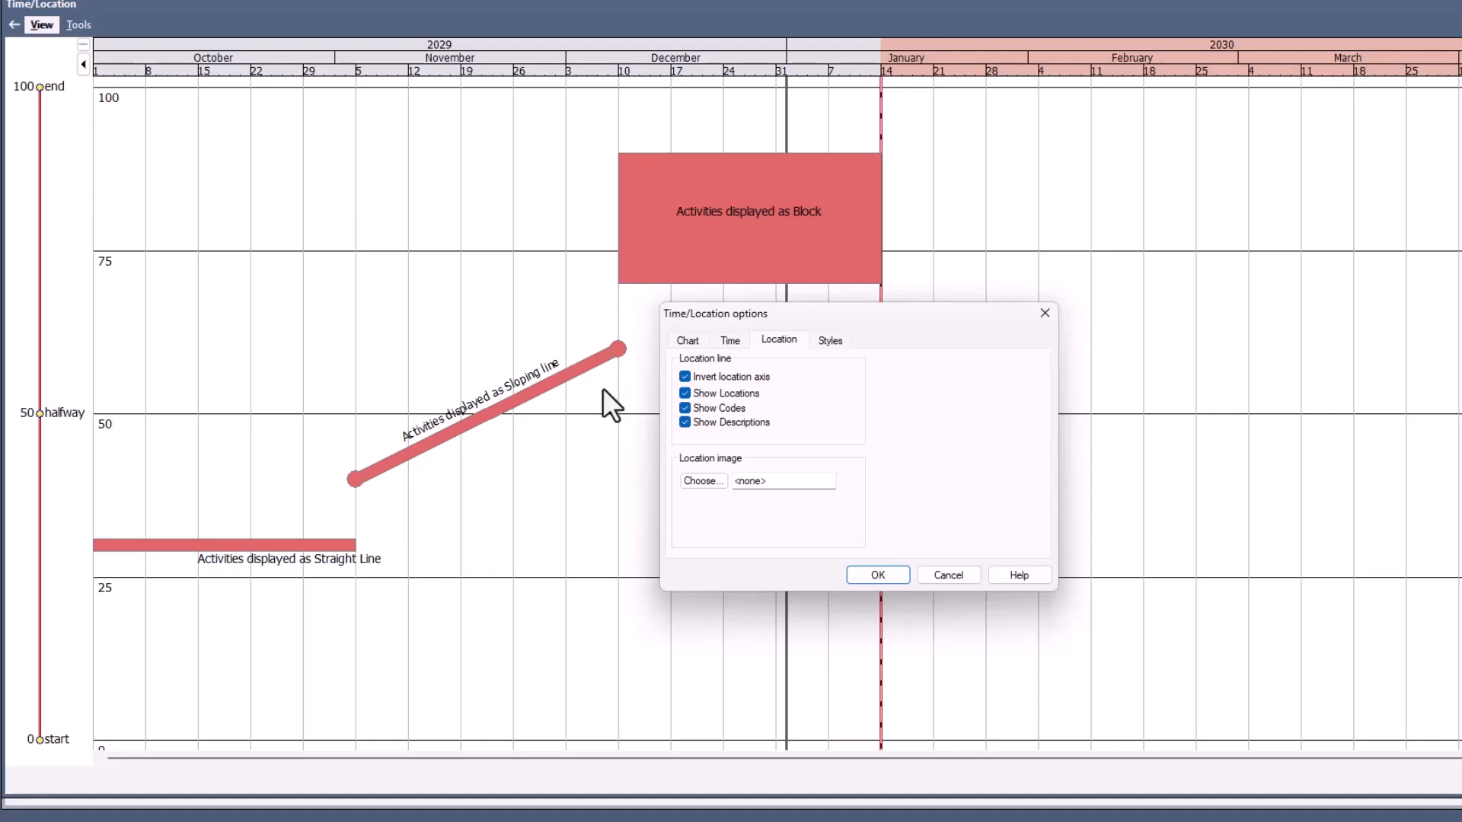
Check the invert location axis option and the Bar References font style, and close the chart options.
click(686, 372)
click(842, 341)
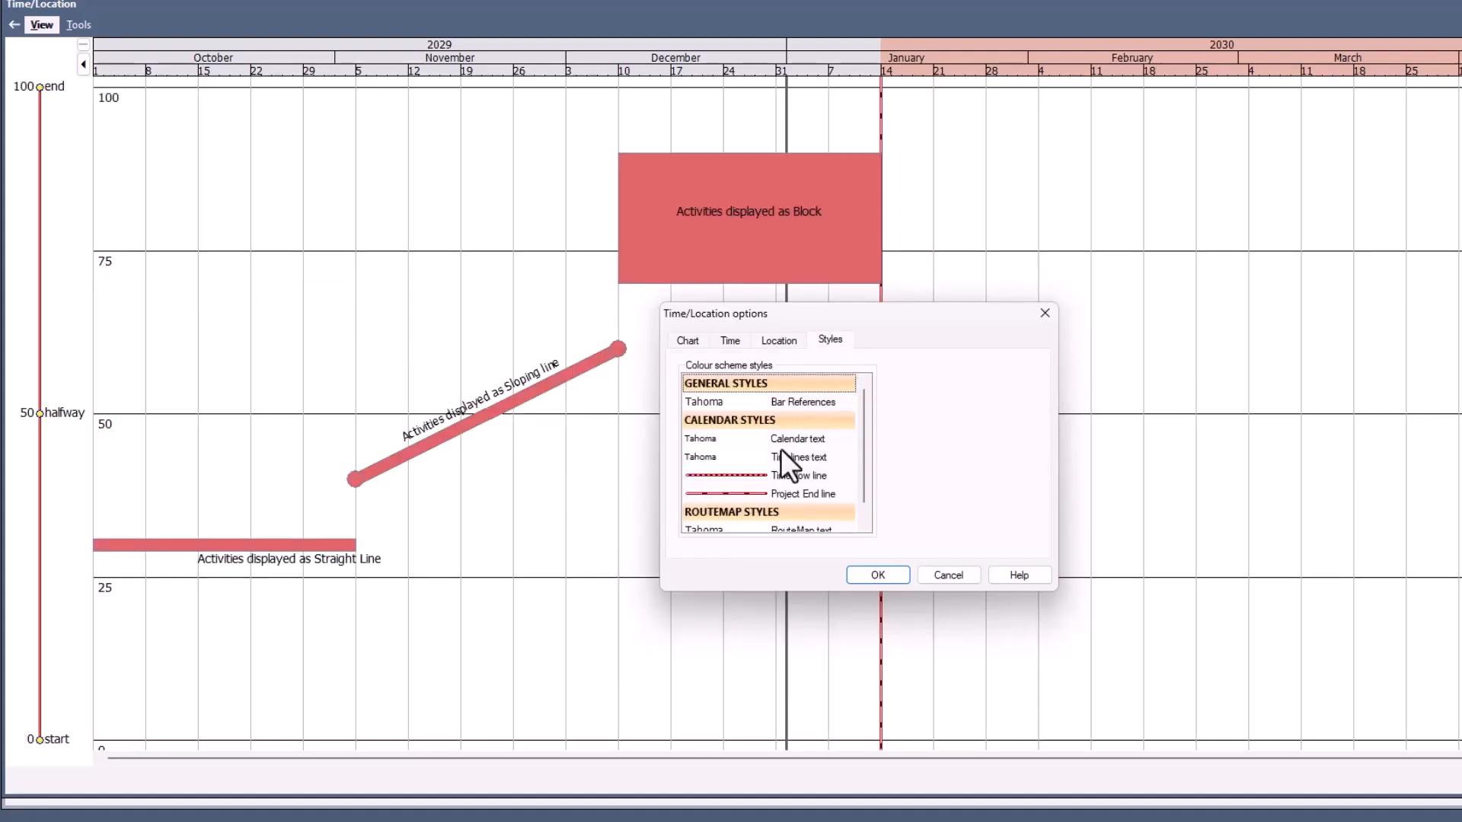
click(740, 404)
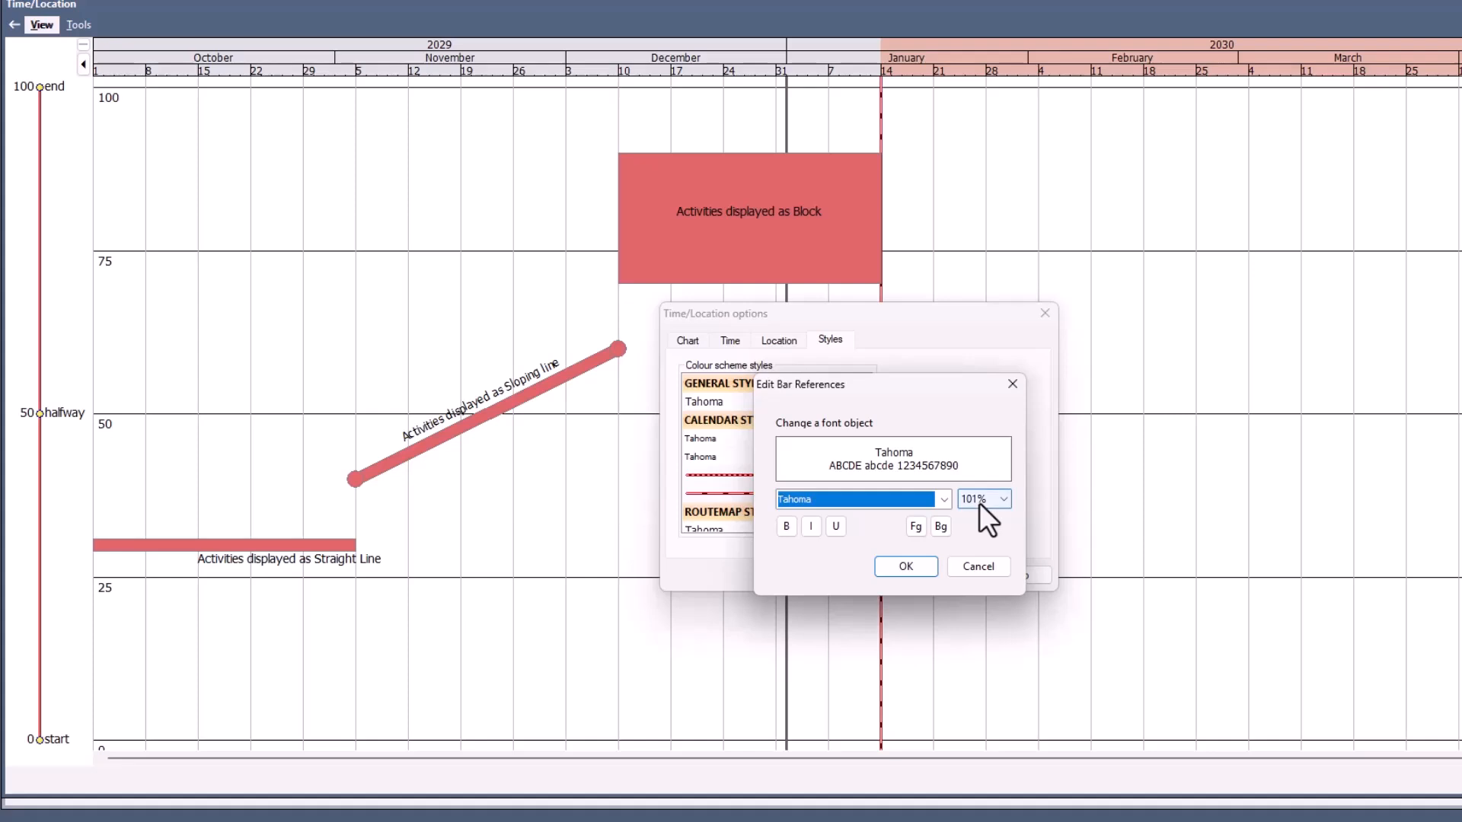
click(1012, 384)
click(869, 574)
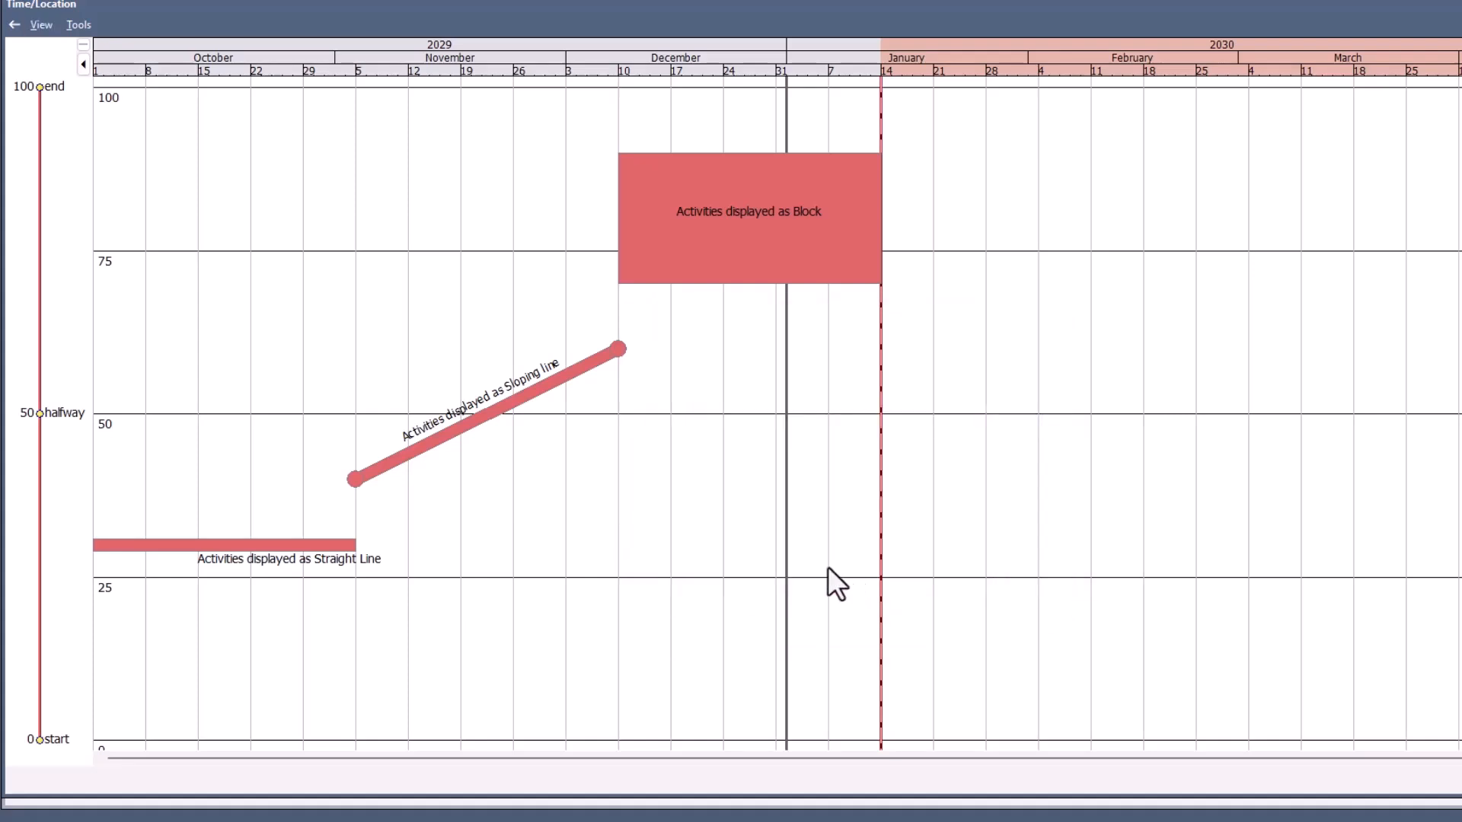
Move the sloping line activity's description below its bar and stretch the activity's end to 26 December 2029.
drag(503, 403, 516, 443)
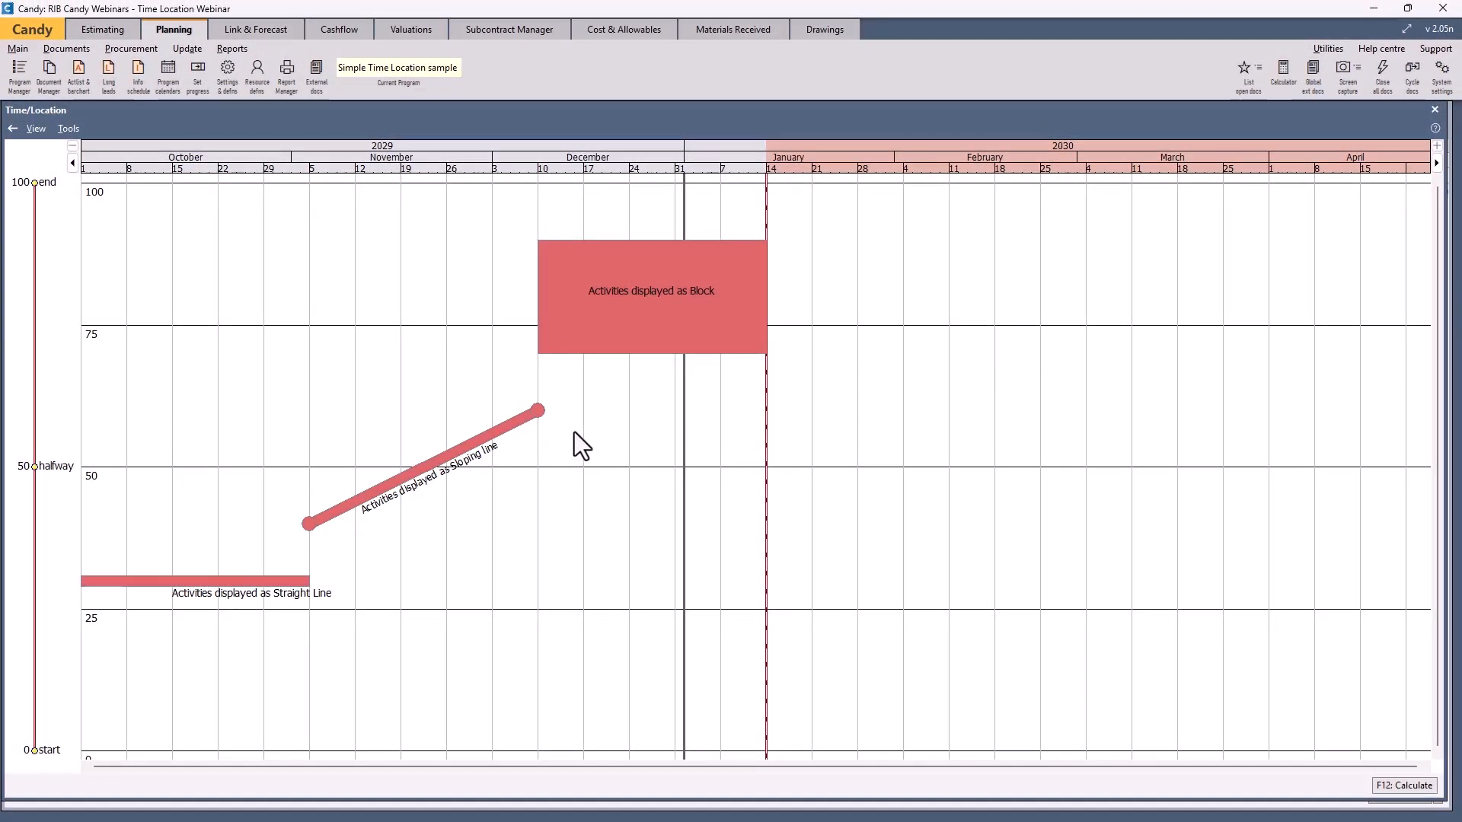
click(539, 412)
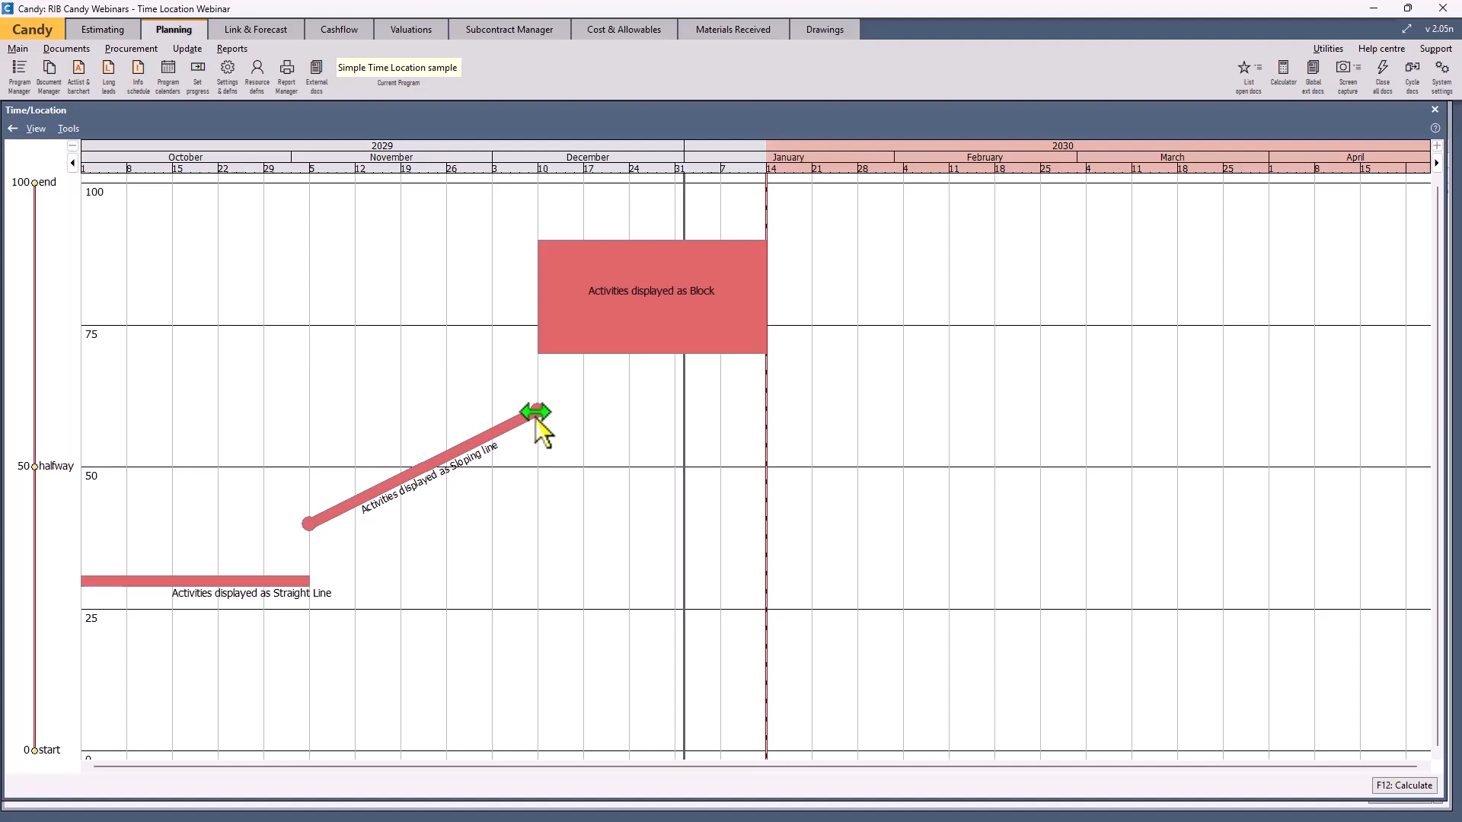
drag(537, 418, 656, 418)
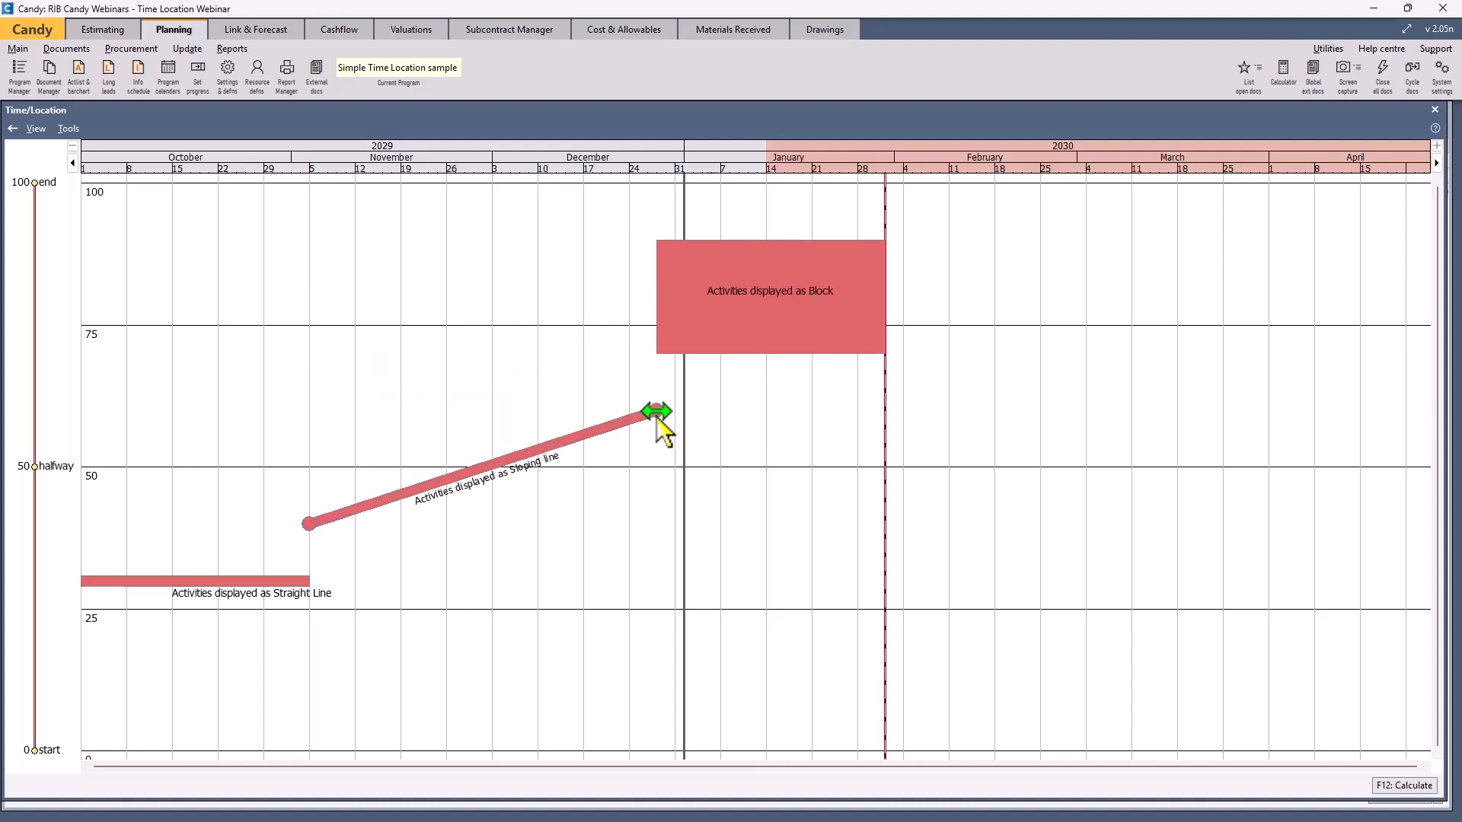
Set the sloping line activity's duration to 25 days in the Standard Barchart and recalculate the program.
click(79, 68)
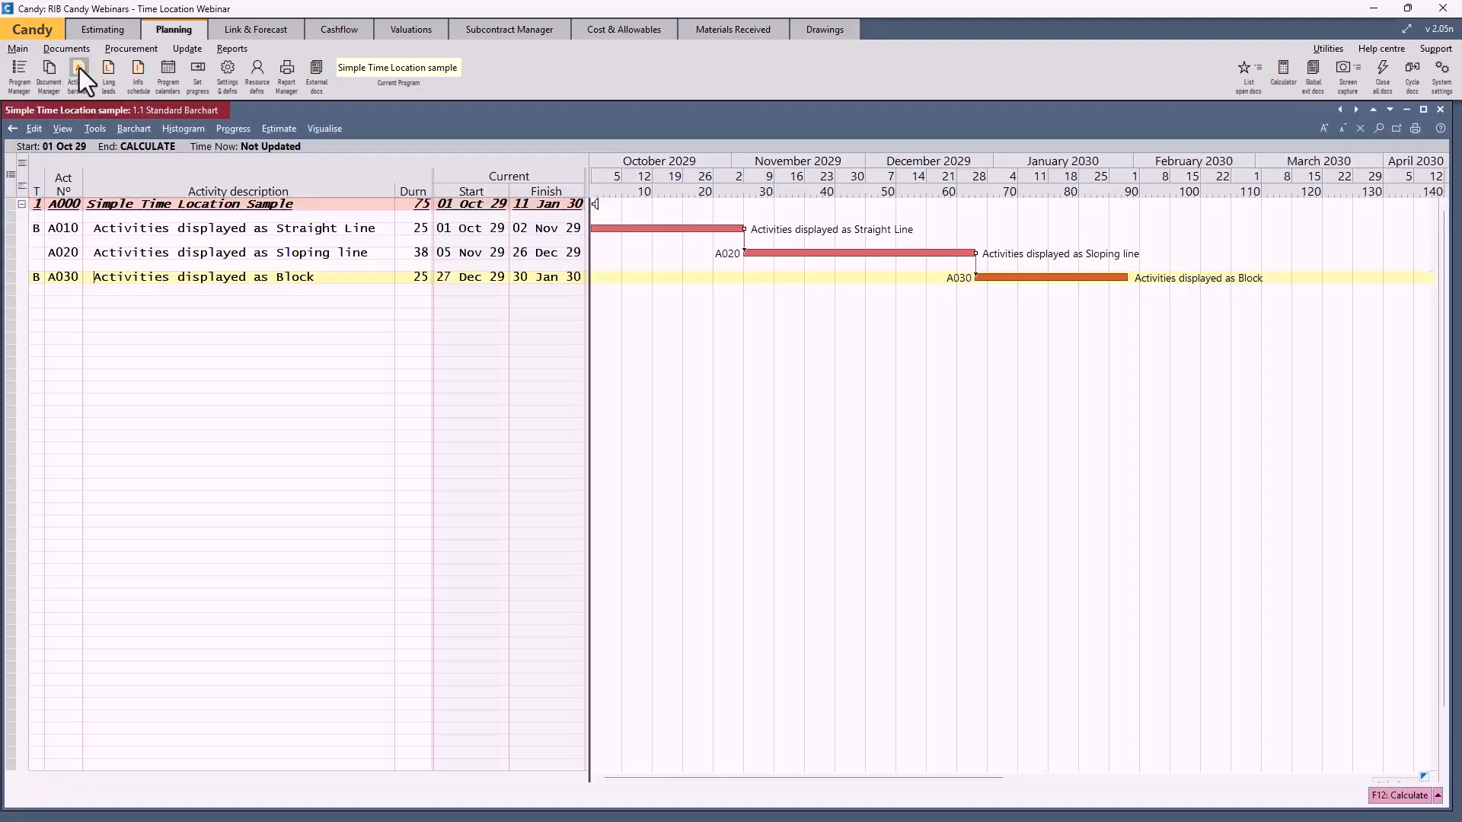
click(400, 251)
text(25)
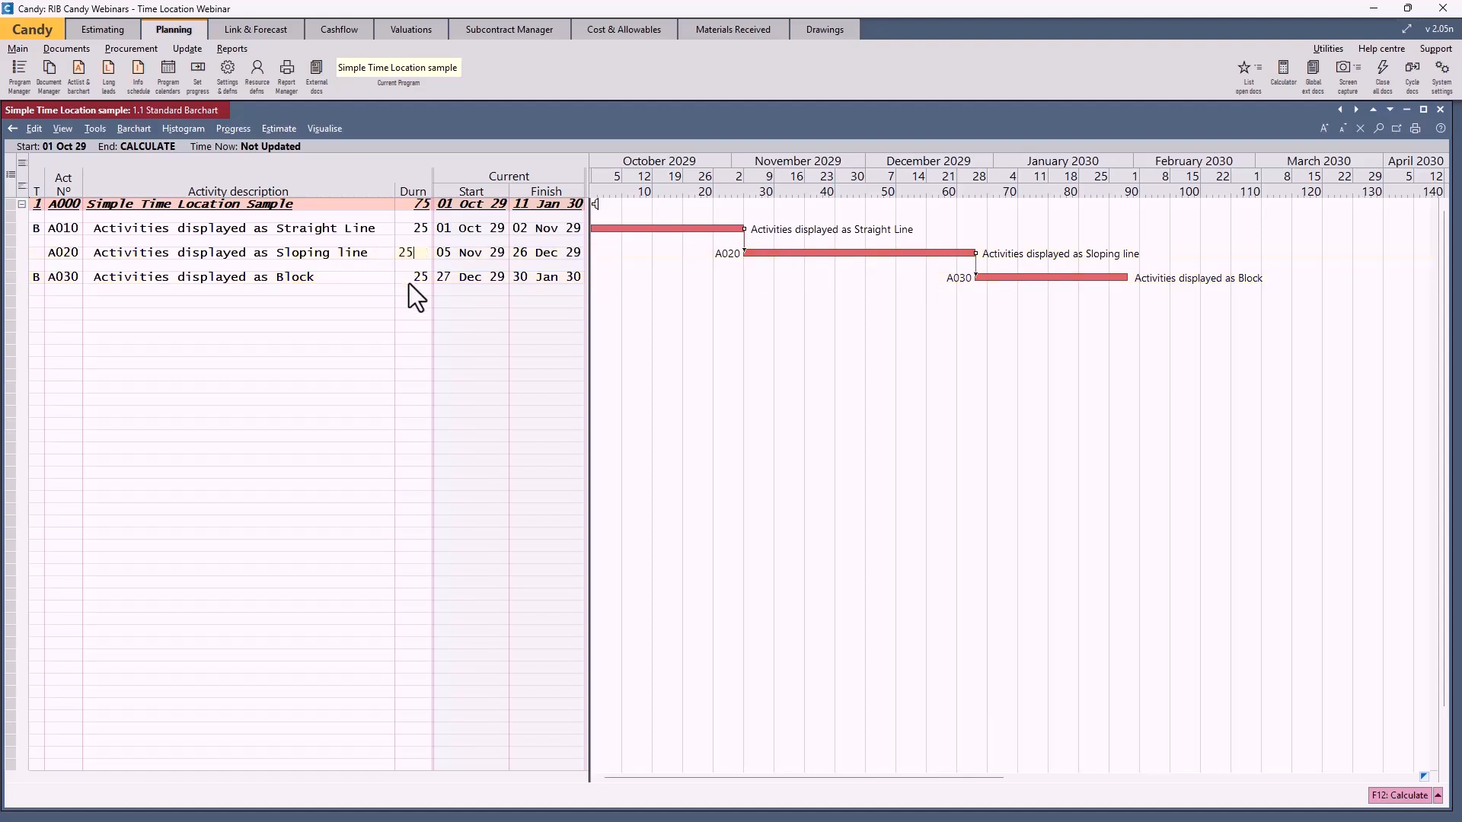
key(Return)
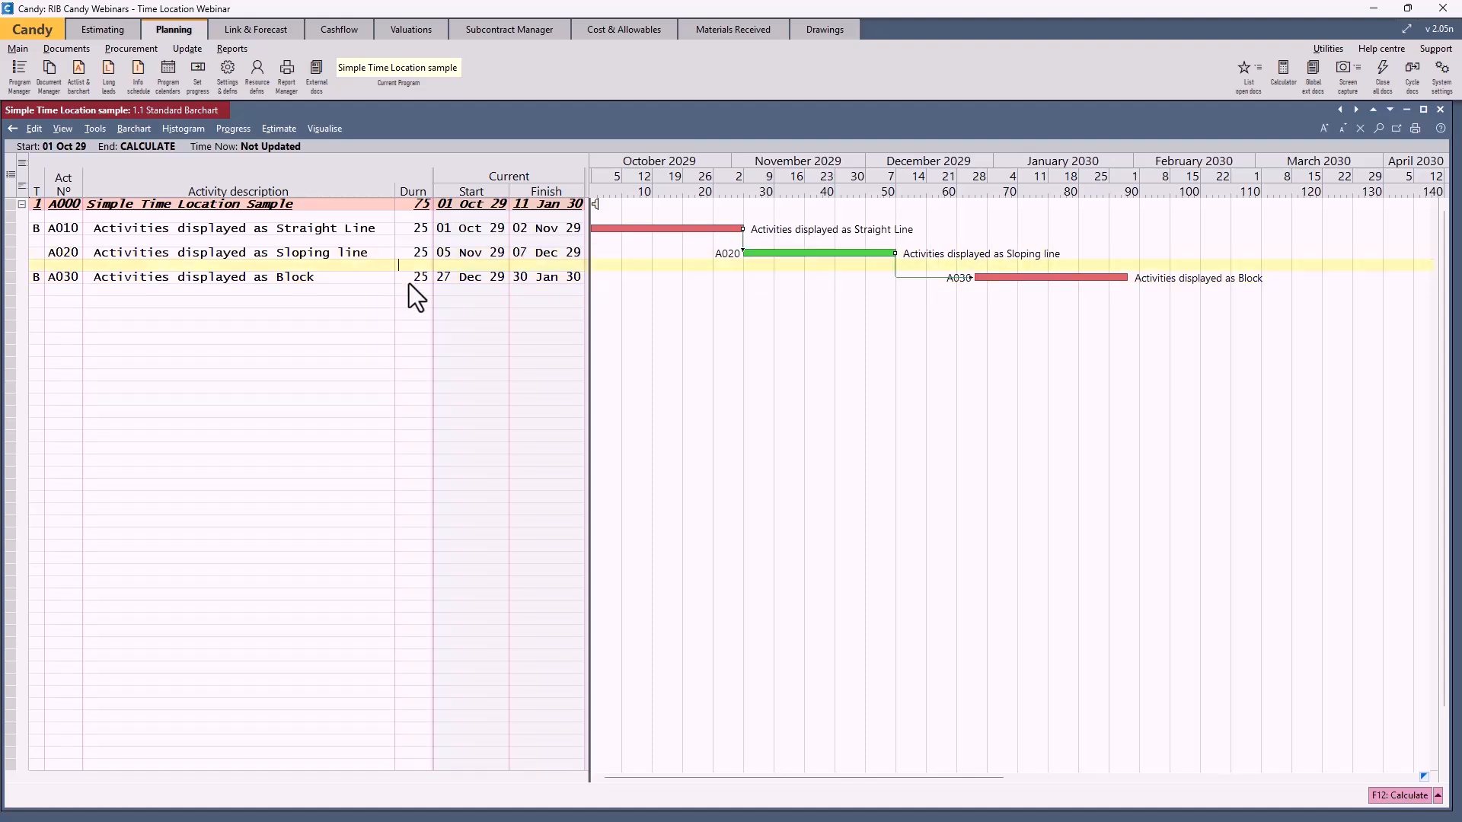
click(1393, 794)
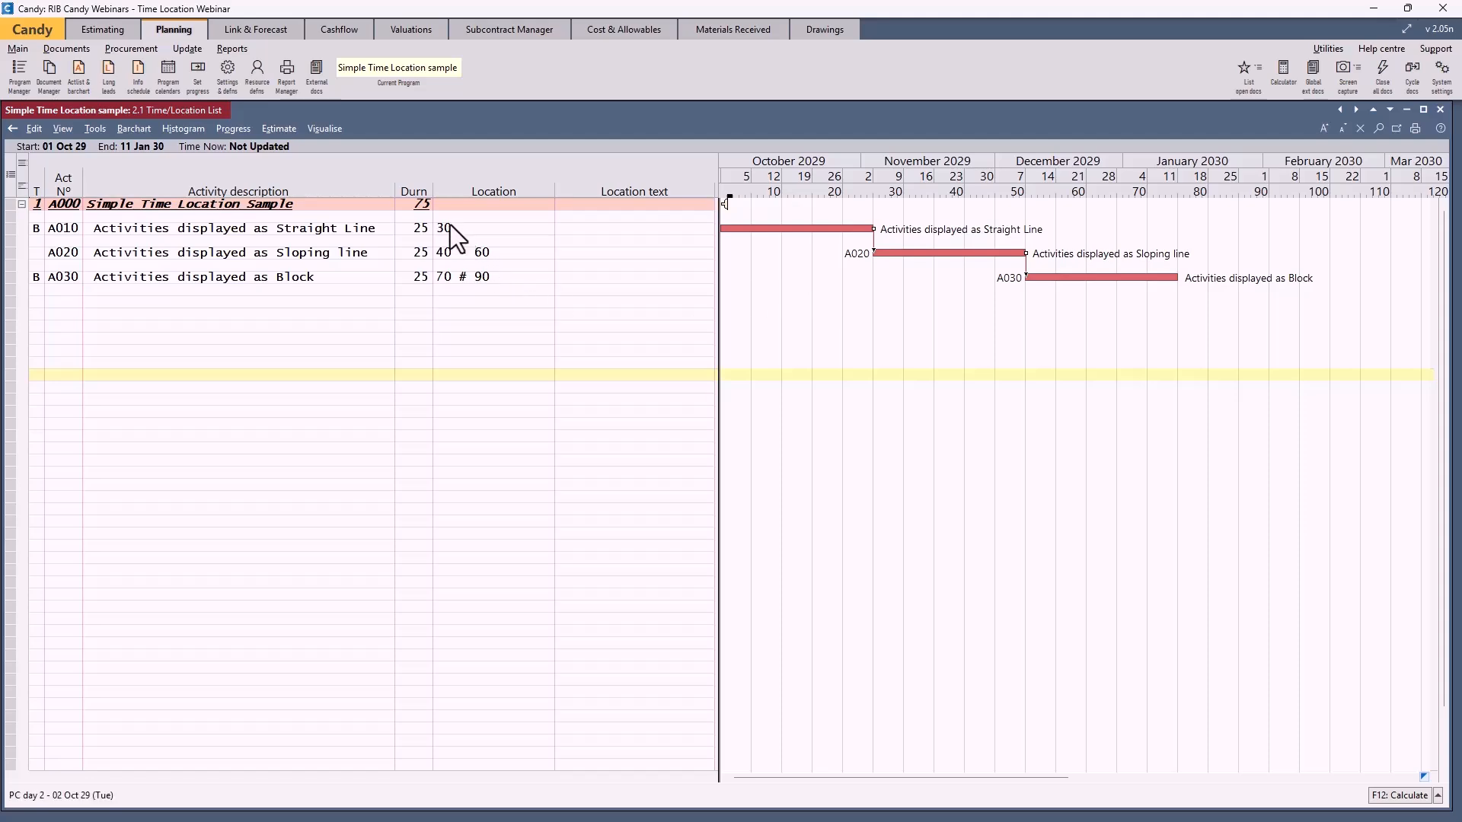
Define a new time/location entry at location 30 with code p1 and description "location 30".
click(228, 70)
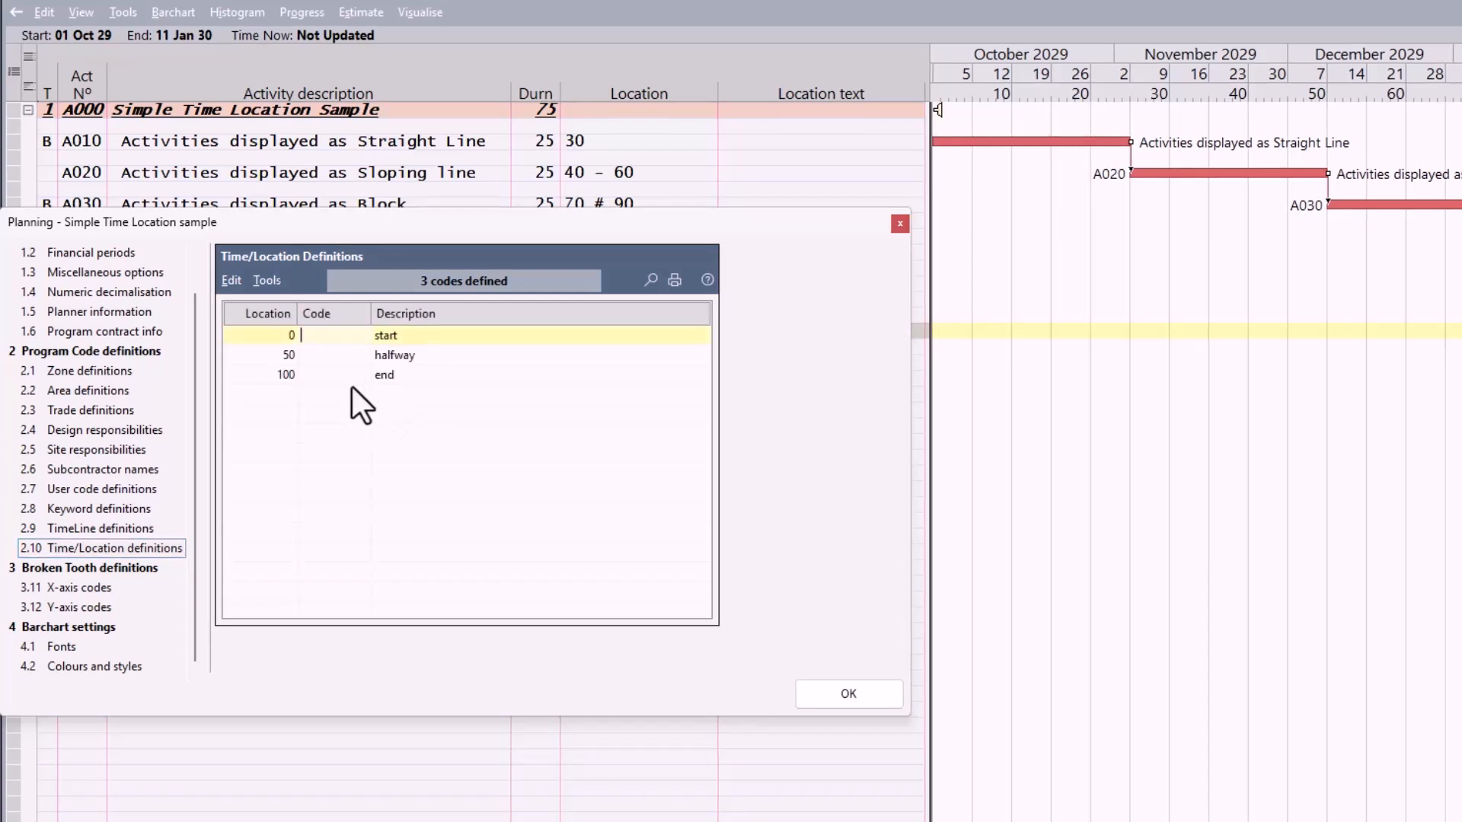
click(287, 395)
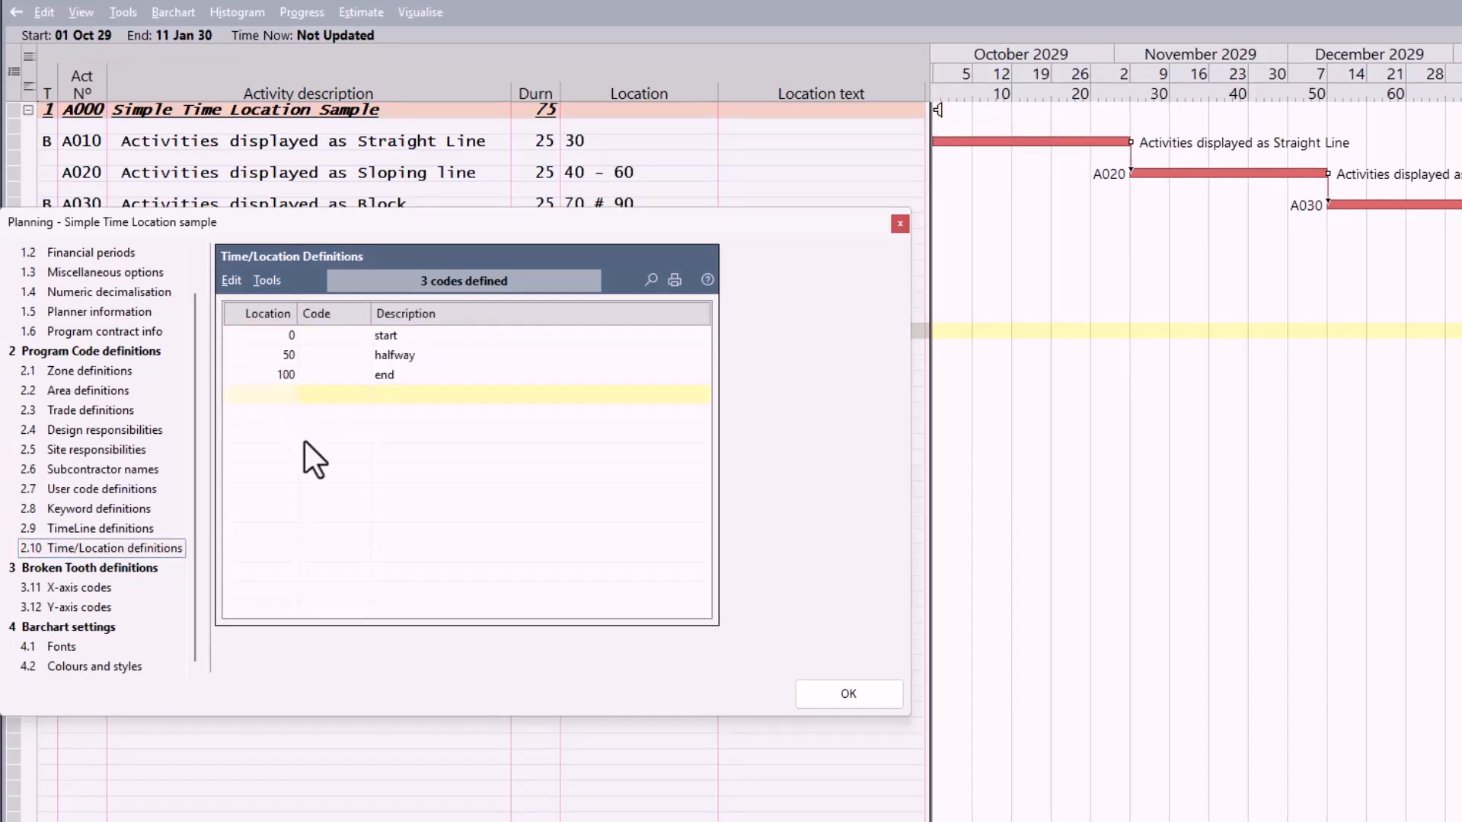
text(30)
key(Escape)
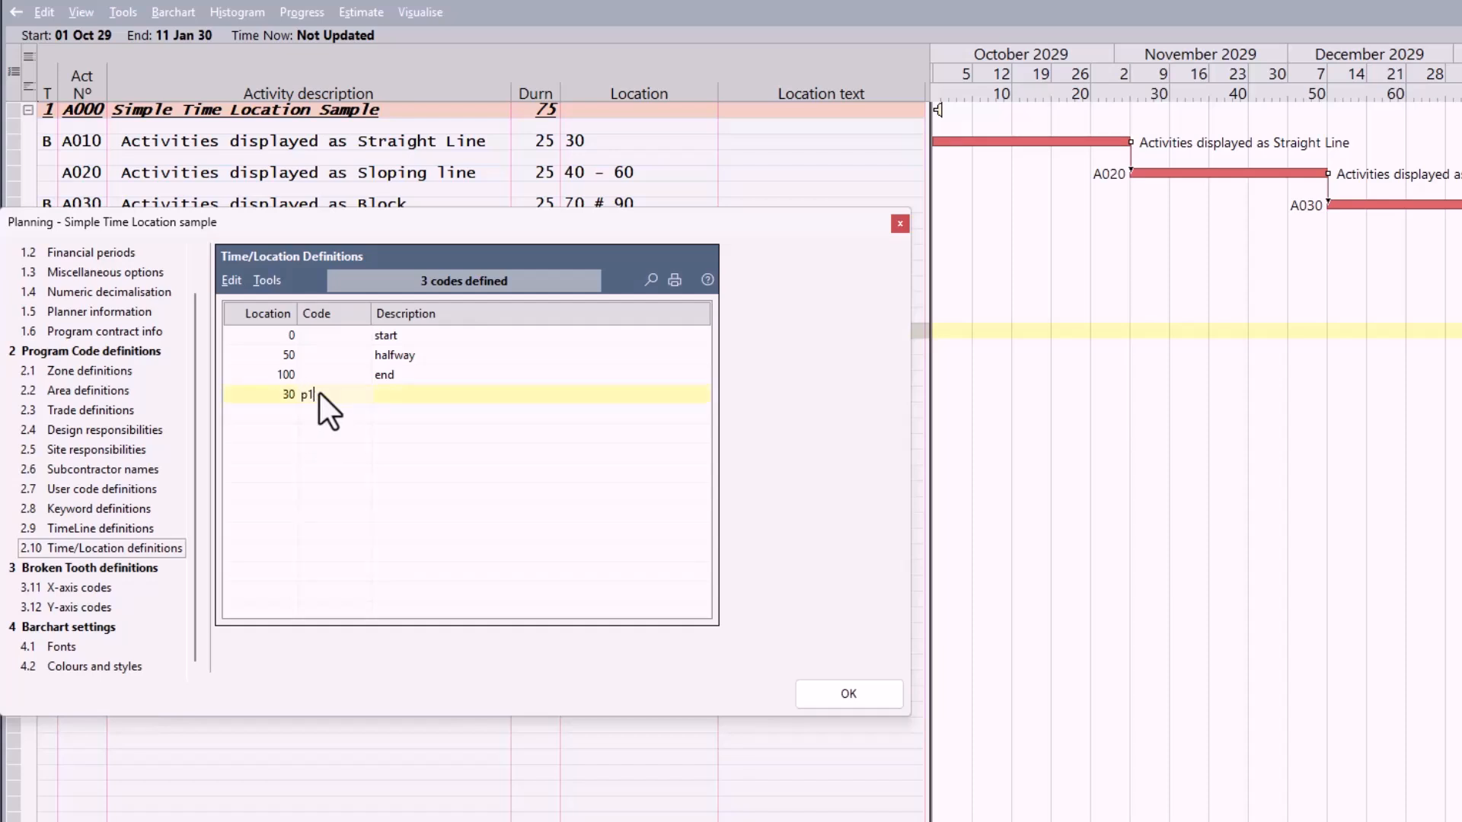
key(Tab)
text(location 30)
key(Return)
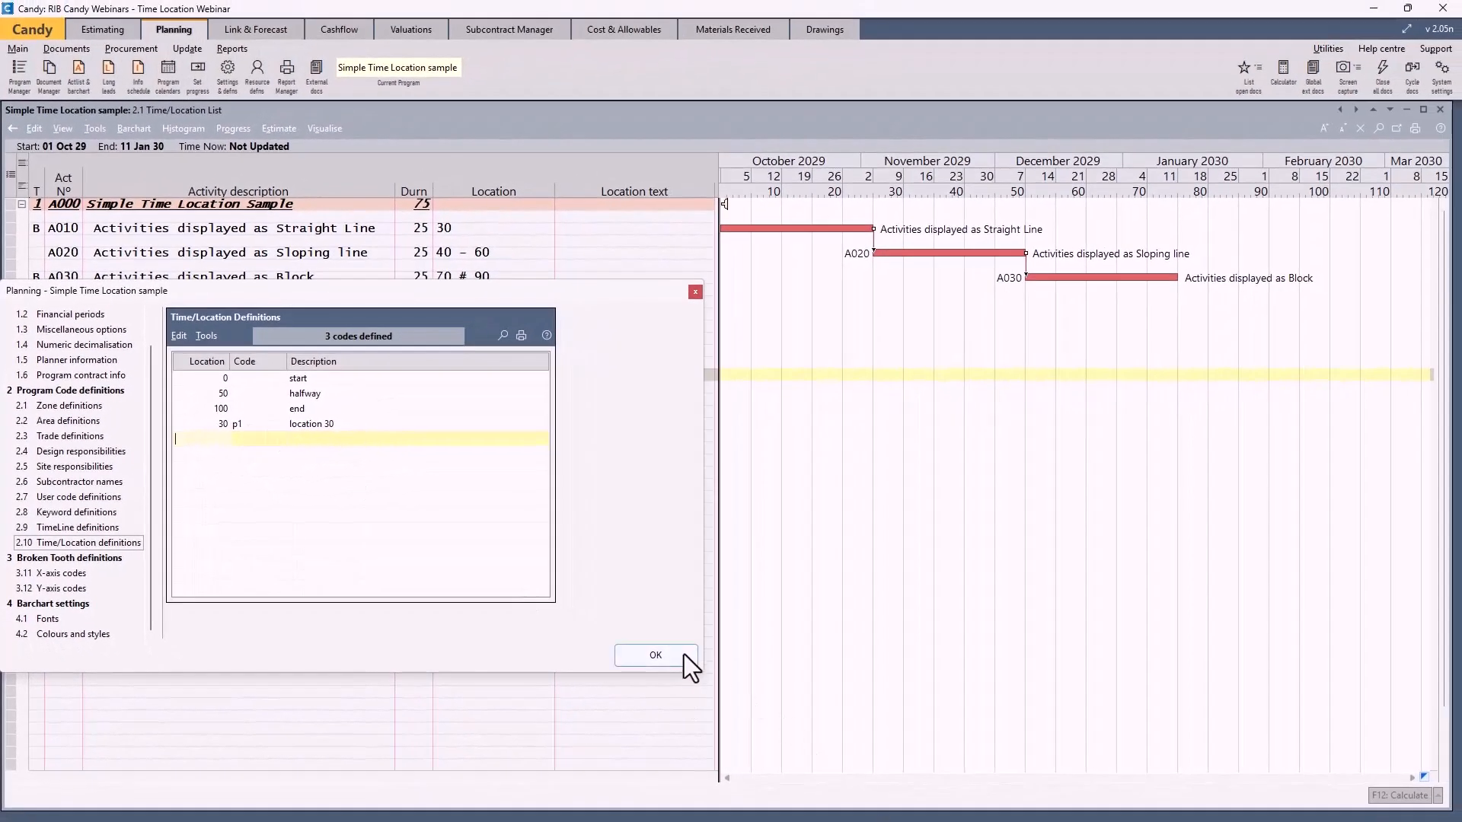
click(866, 682)
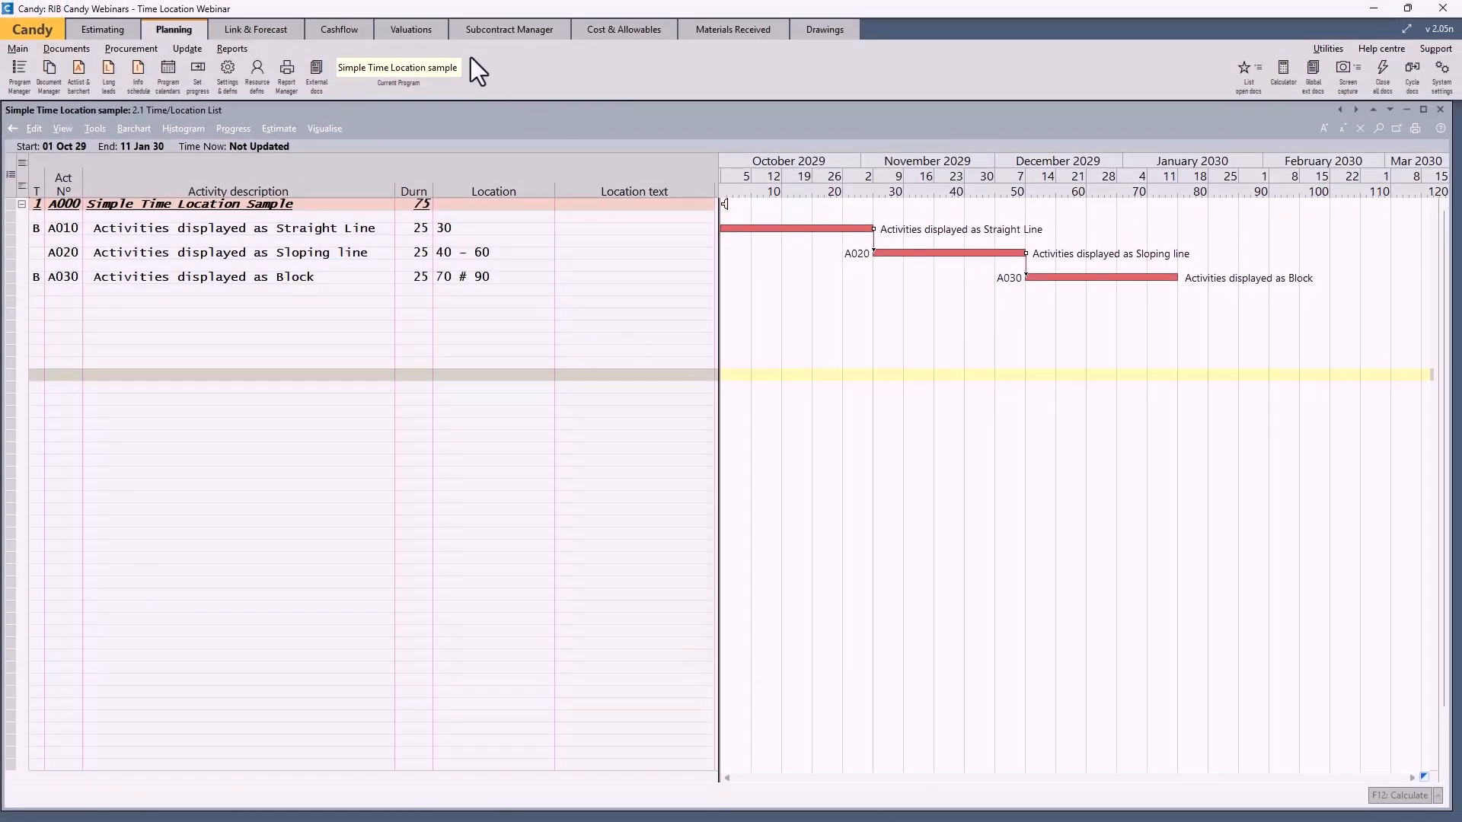
Replace the straight line activity's location with the code p1 in the Time/Location List.
click(455, 234)
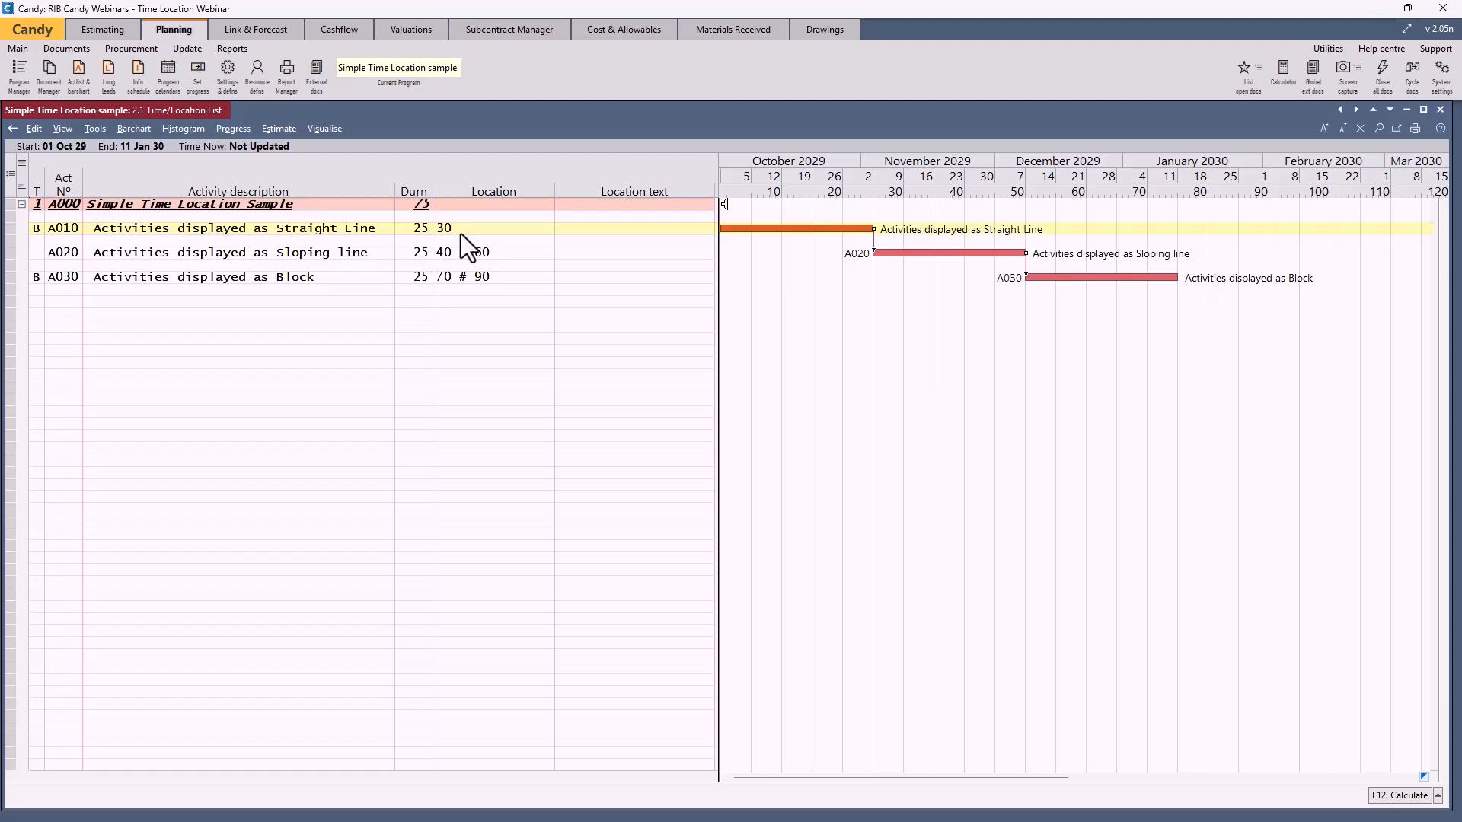
key(BackSpace)
key(BackSpace)
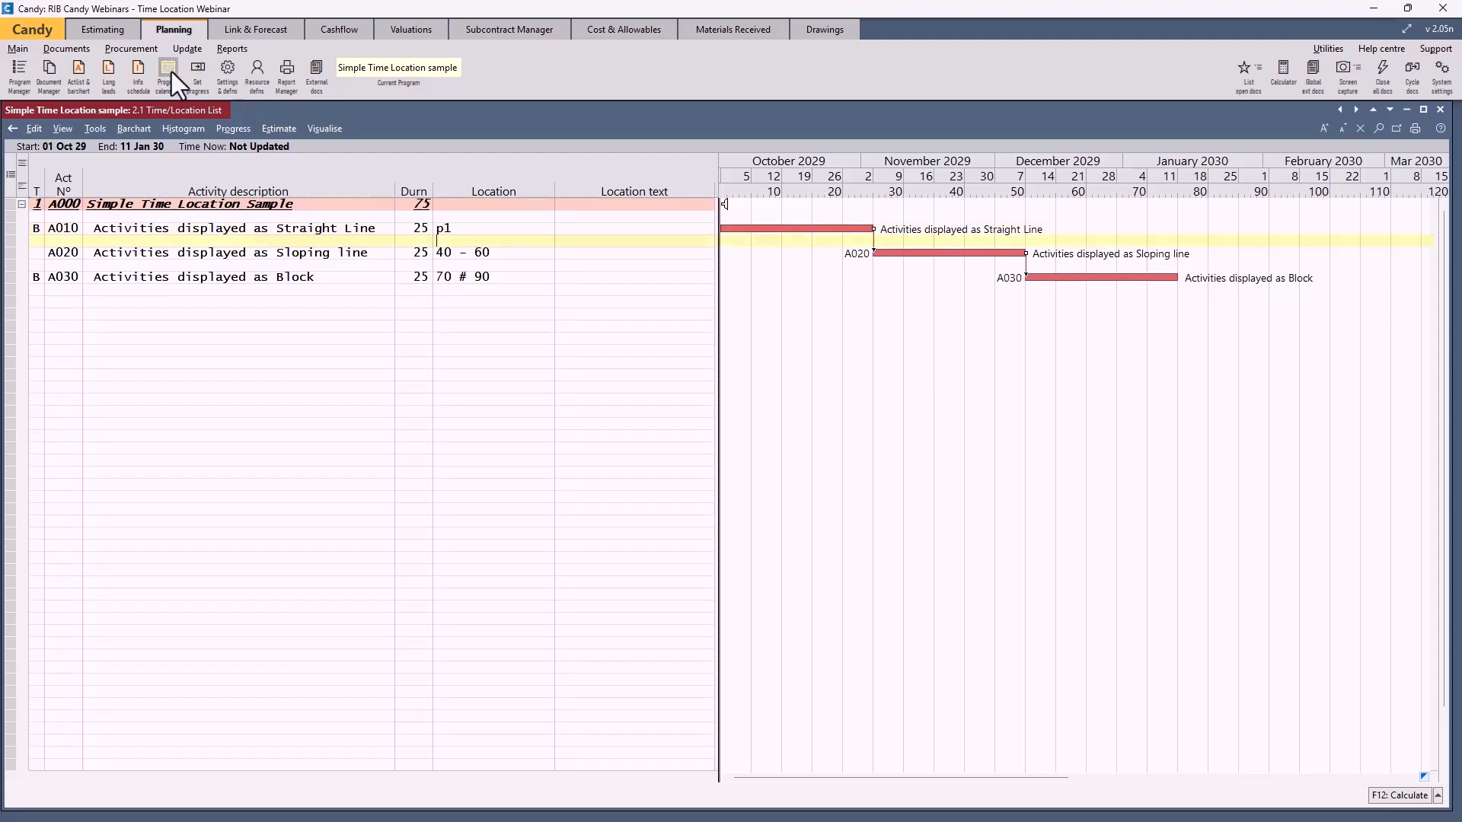
Check the time/location definitions for the p1 code and display the Time/Location Chart.
click(226, 72)
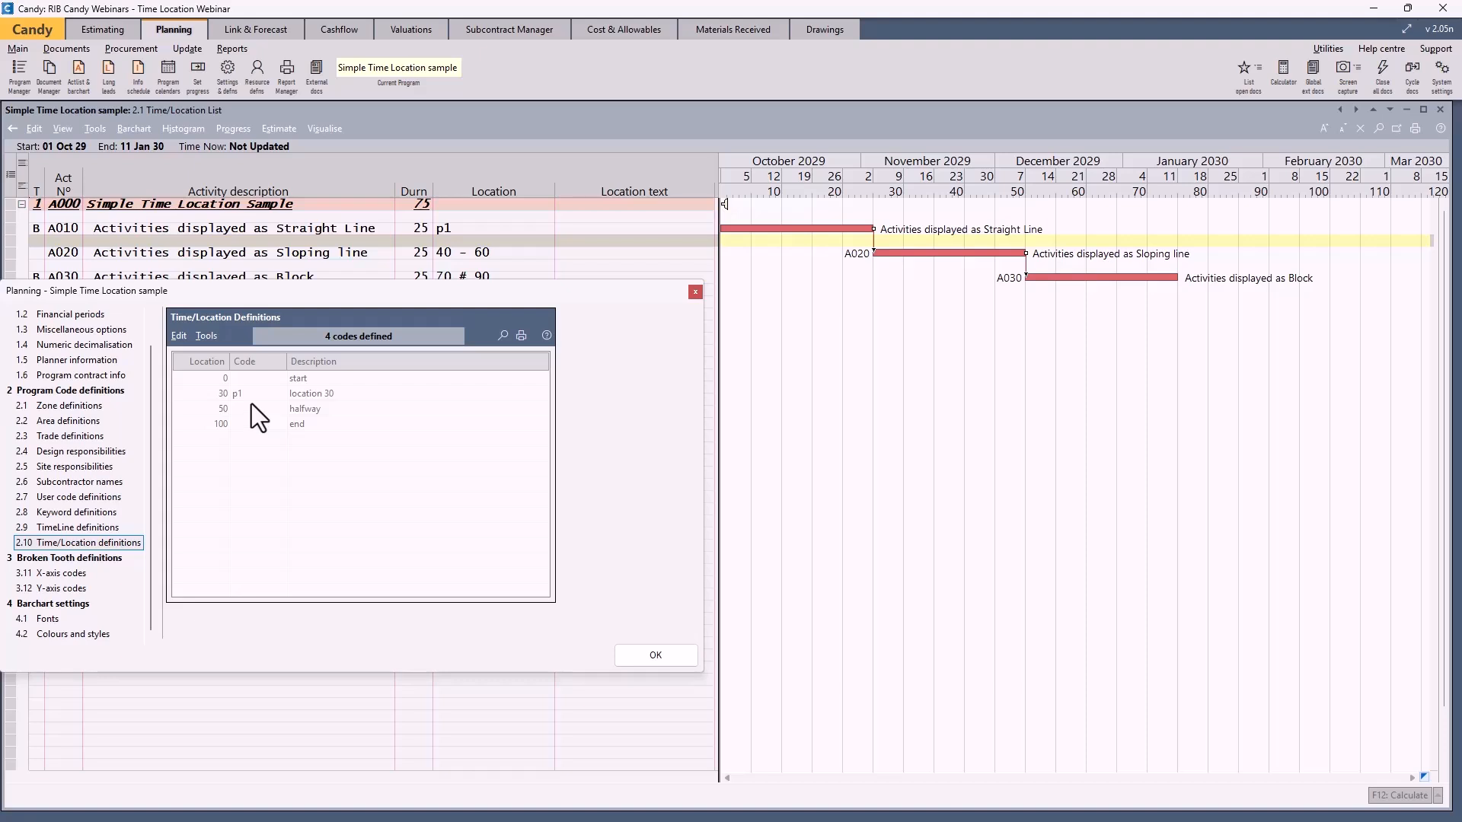
click(655, 655)
click(70, 75)
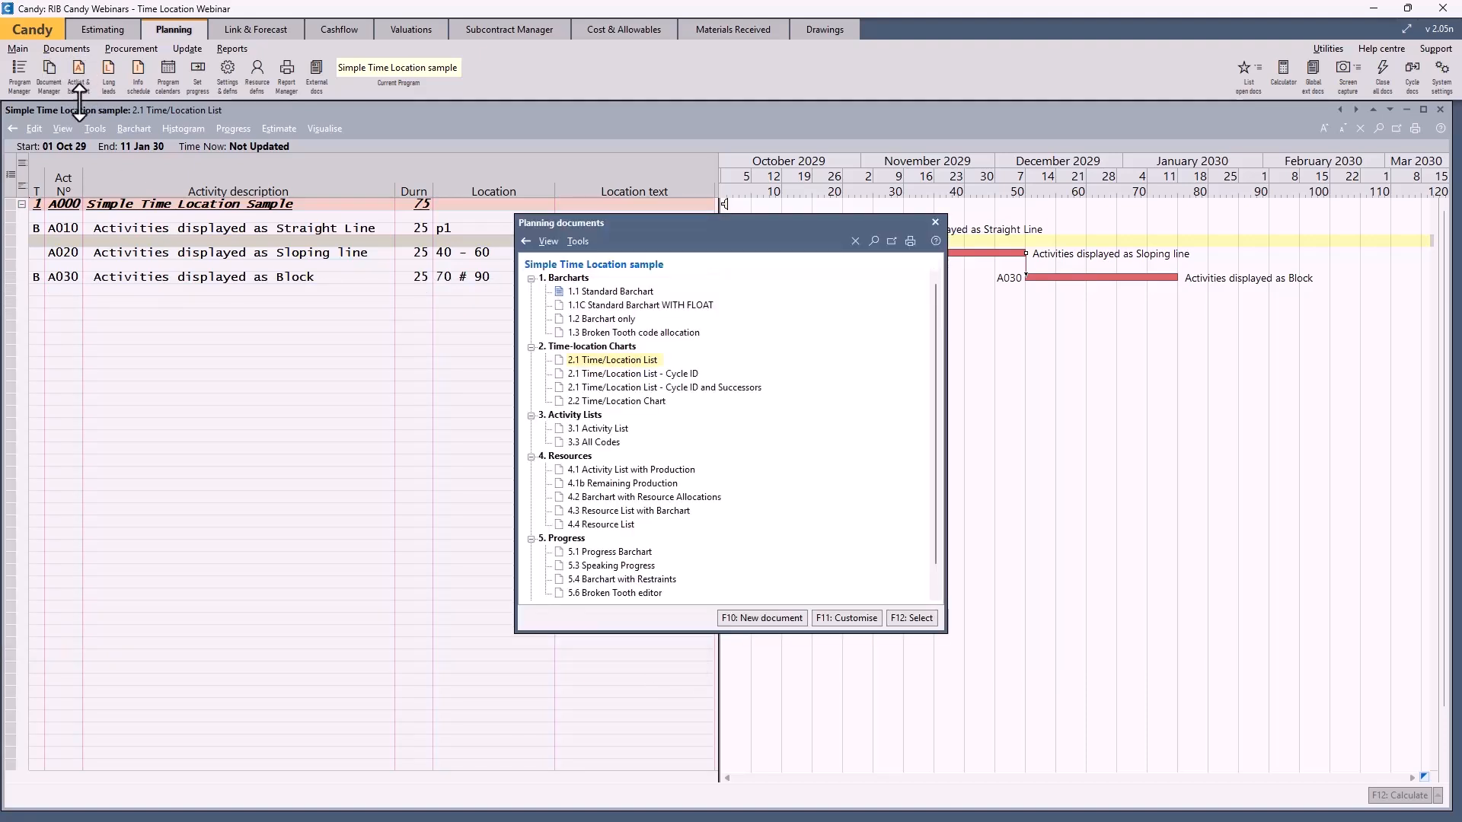
double_click(653, 402)
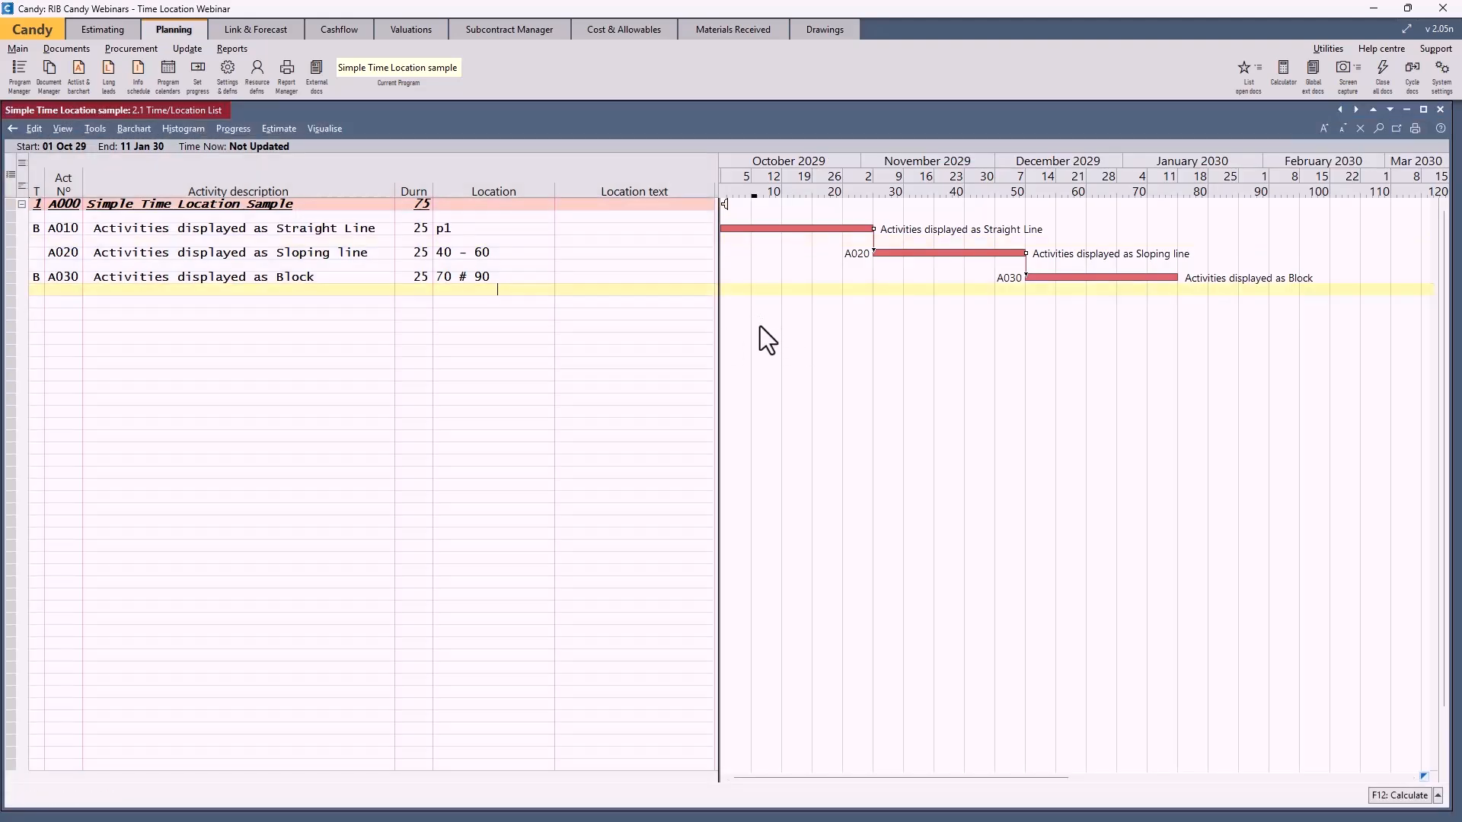
Add a 21-day activity "Another straight line" below the block activity, linked from the first straight line activity to the block activity, and recalculate.
drag(813, 314, 941, 313)
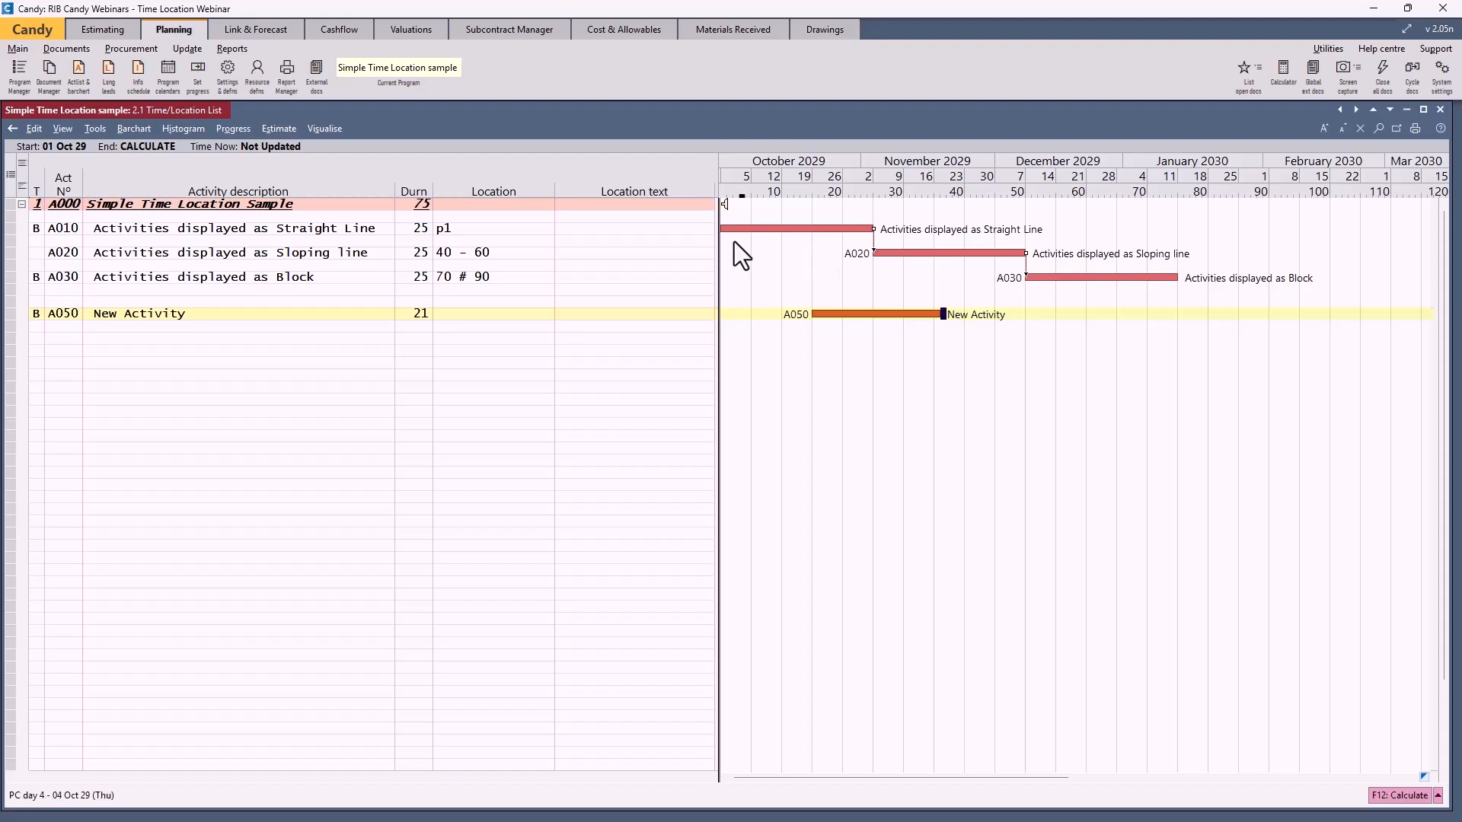
drag(743, 233, 813, 314)
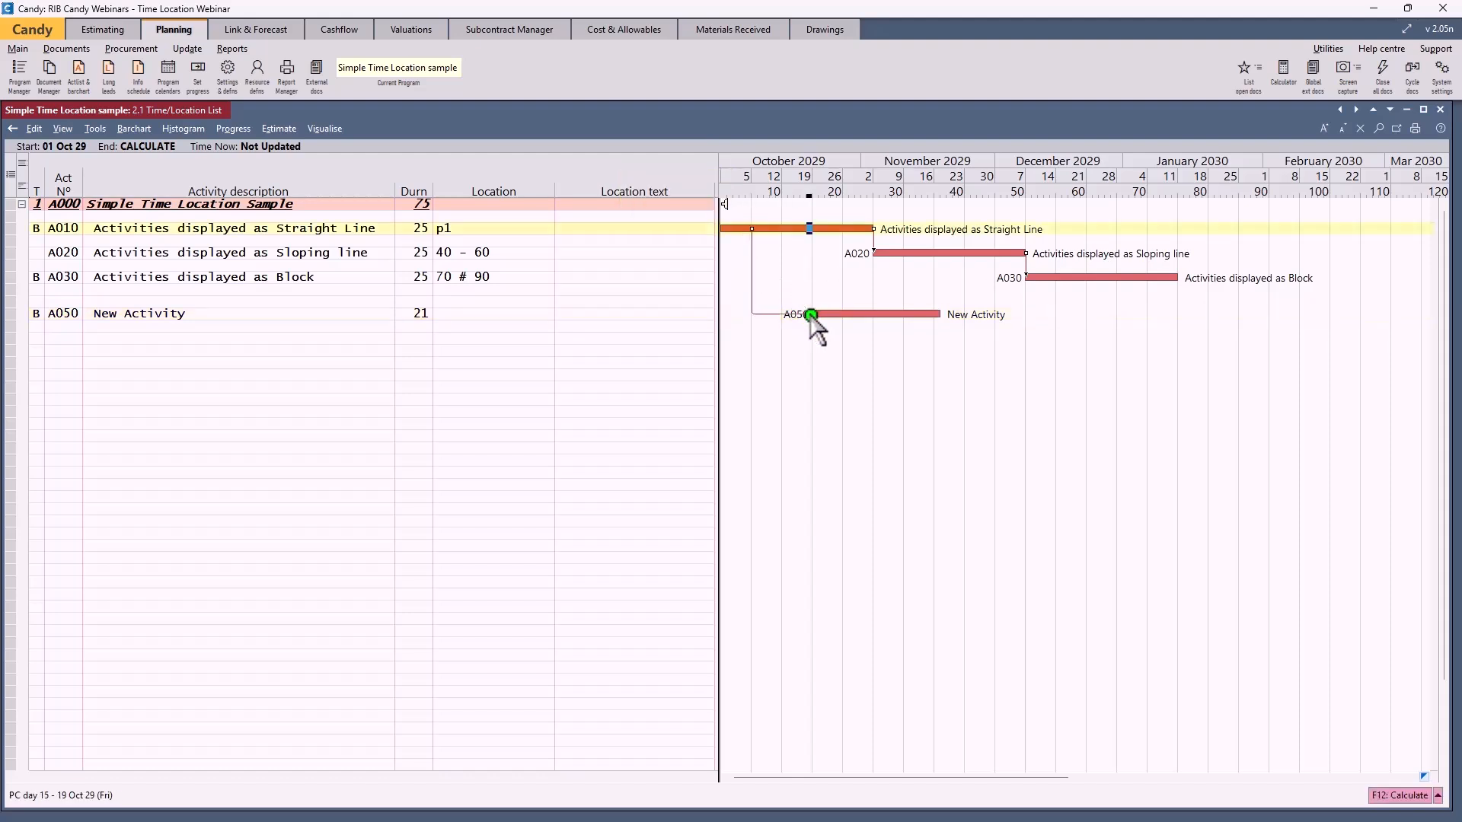
click(200, 318)
text(Another straight line)
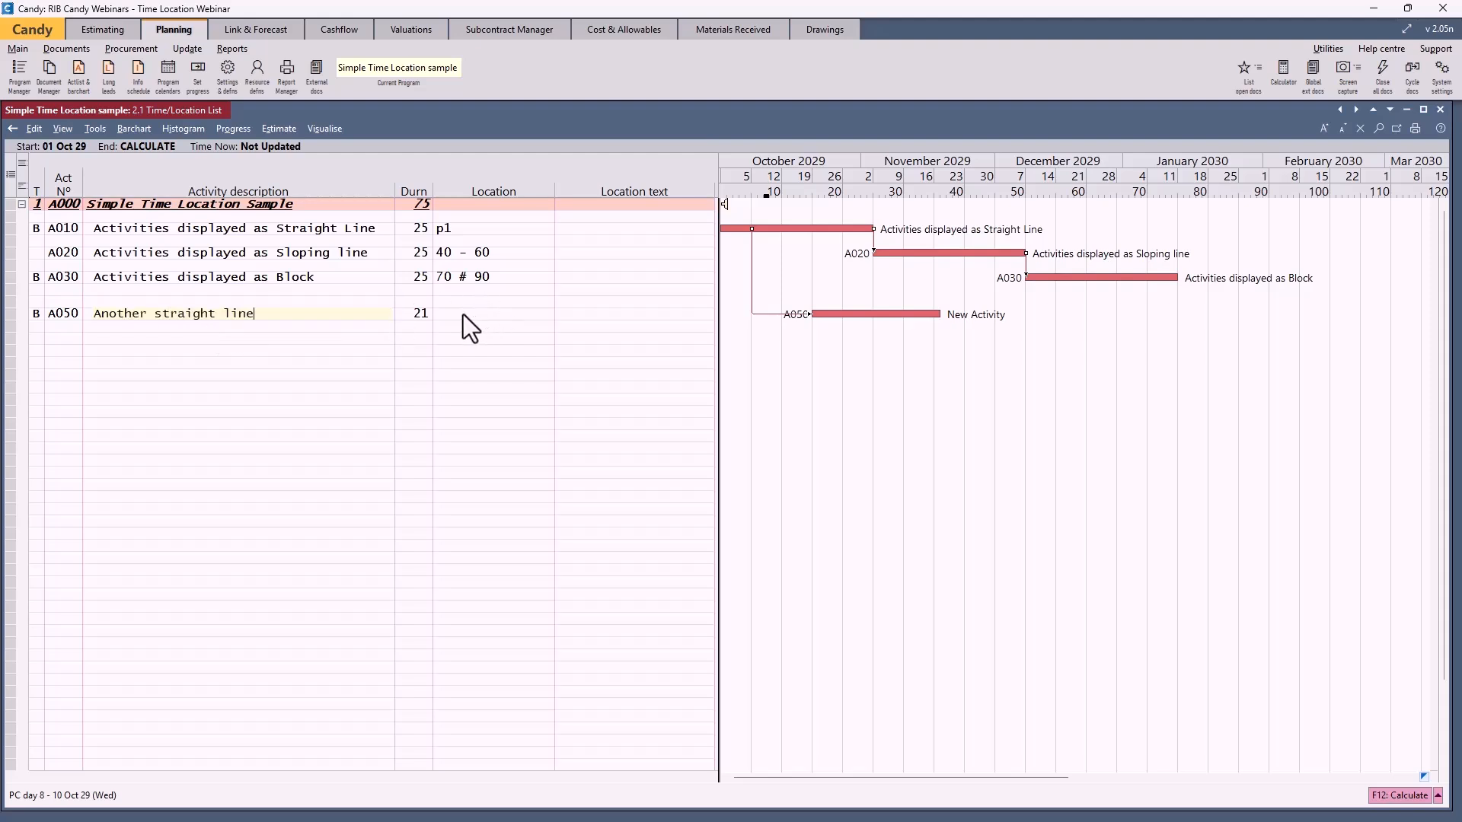
key(Return)
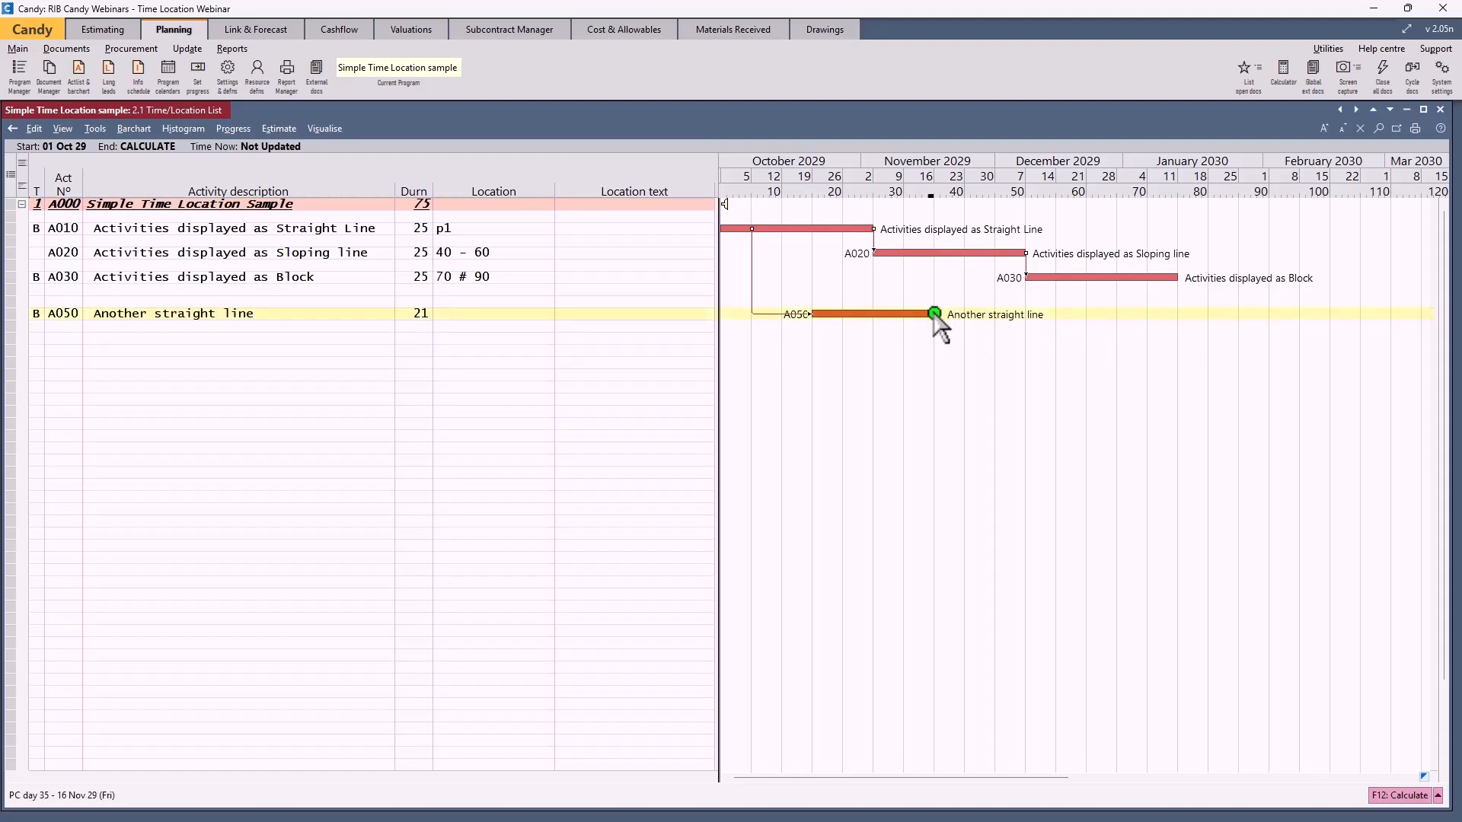
drag(941, 314, 1029, 291)
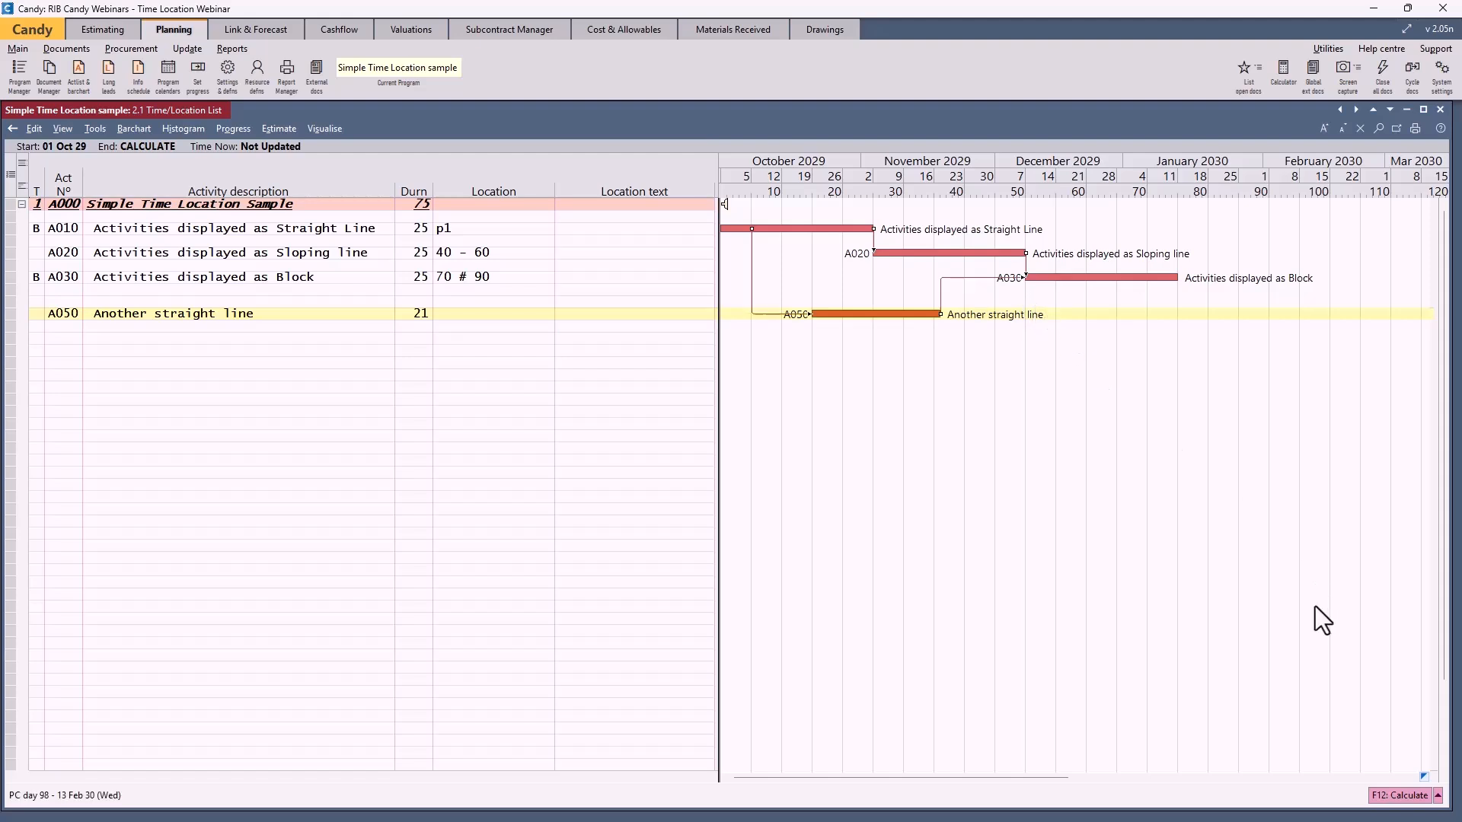
click(1383, 788)
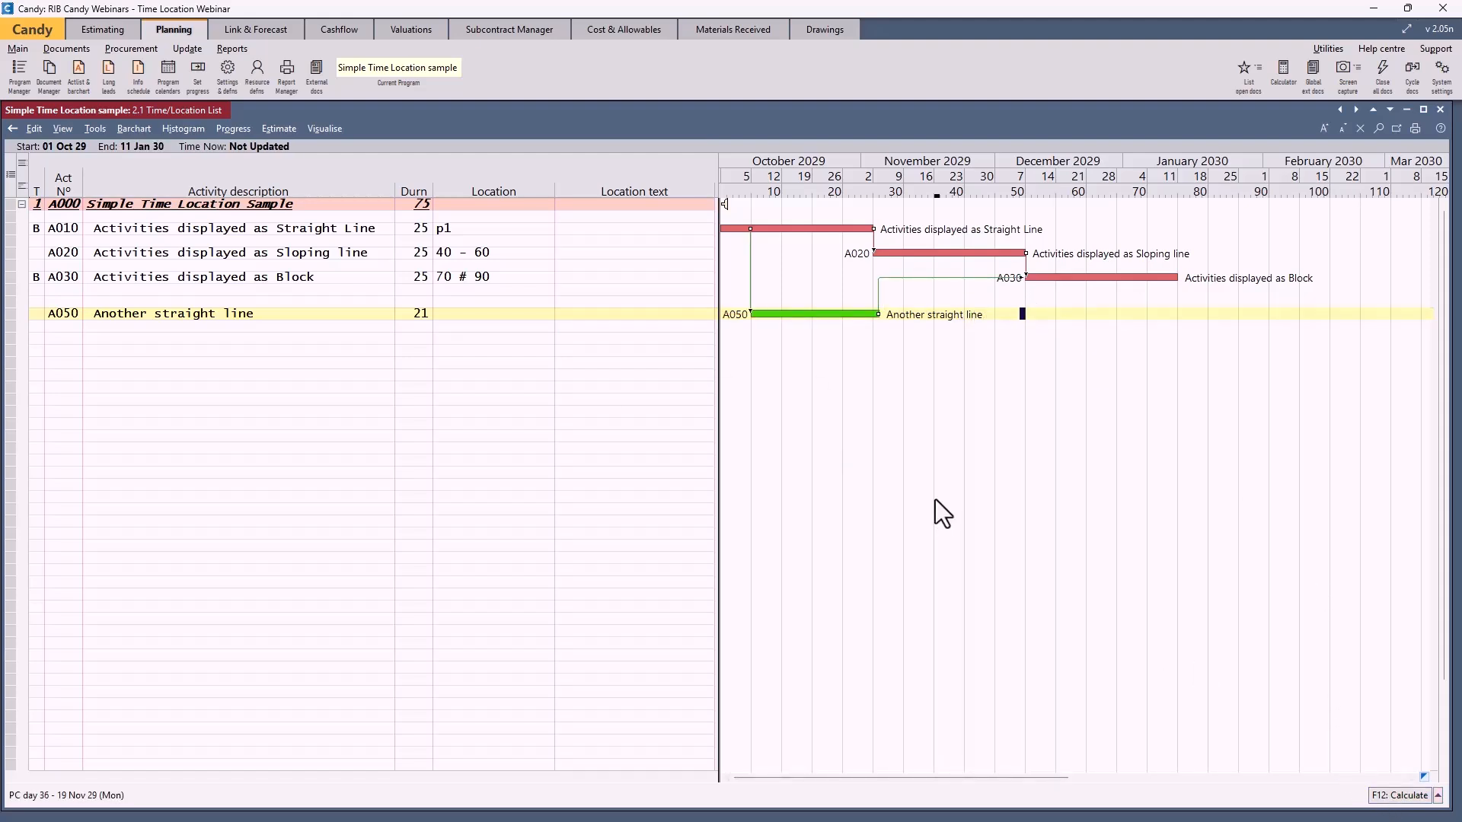
Assign location 30 to the "Another straight line" activity and display the Time/Location Chart.
click(438, 314)
text(30)
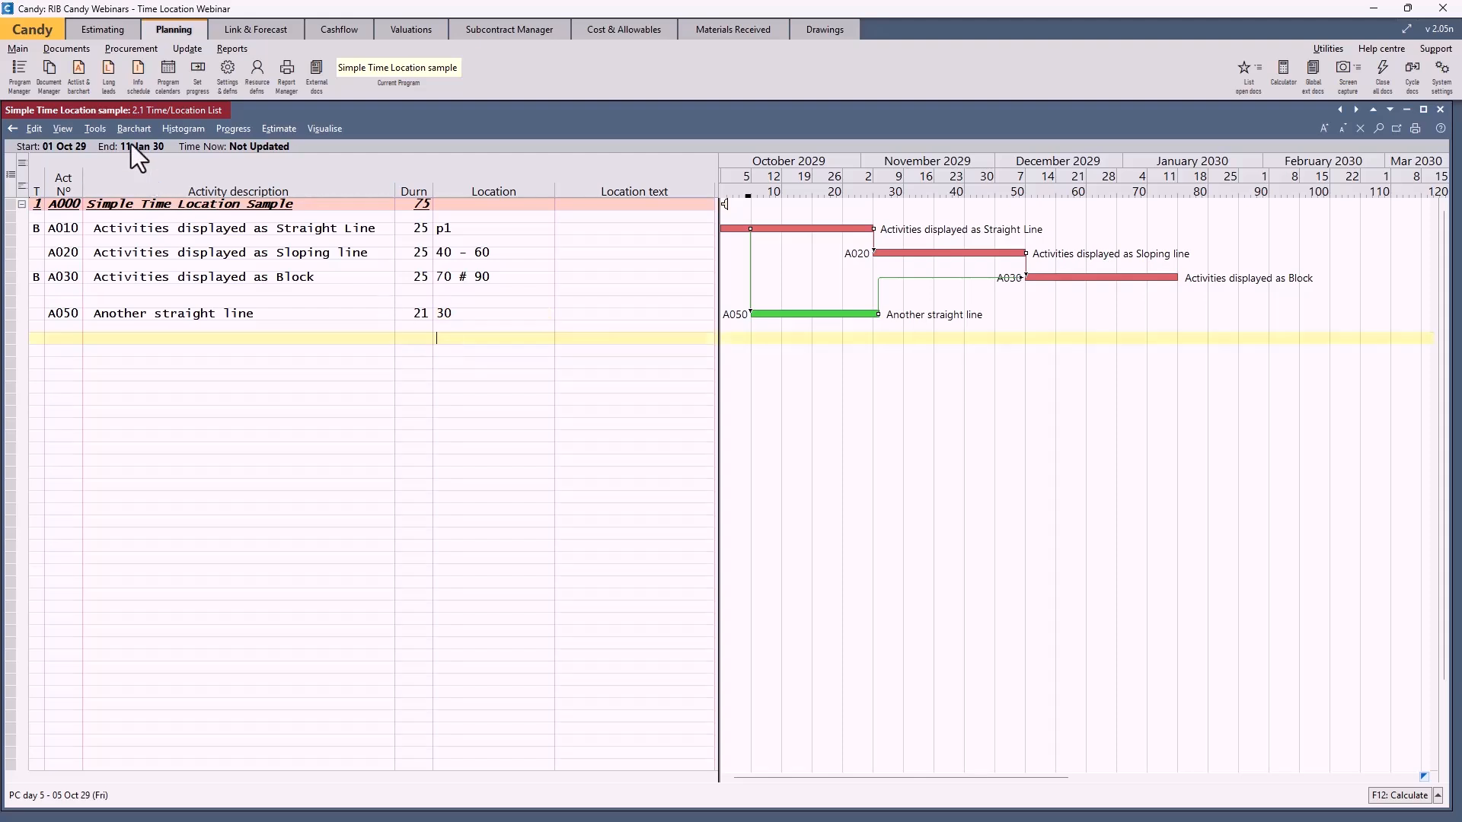
click(55, 73)
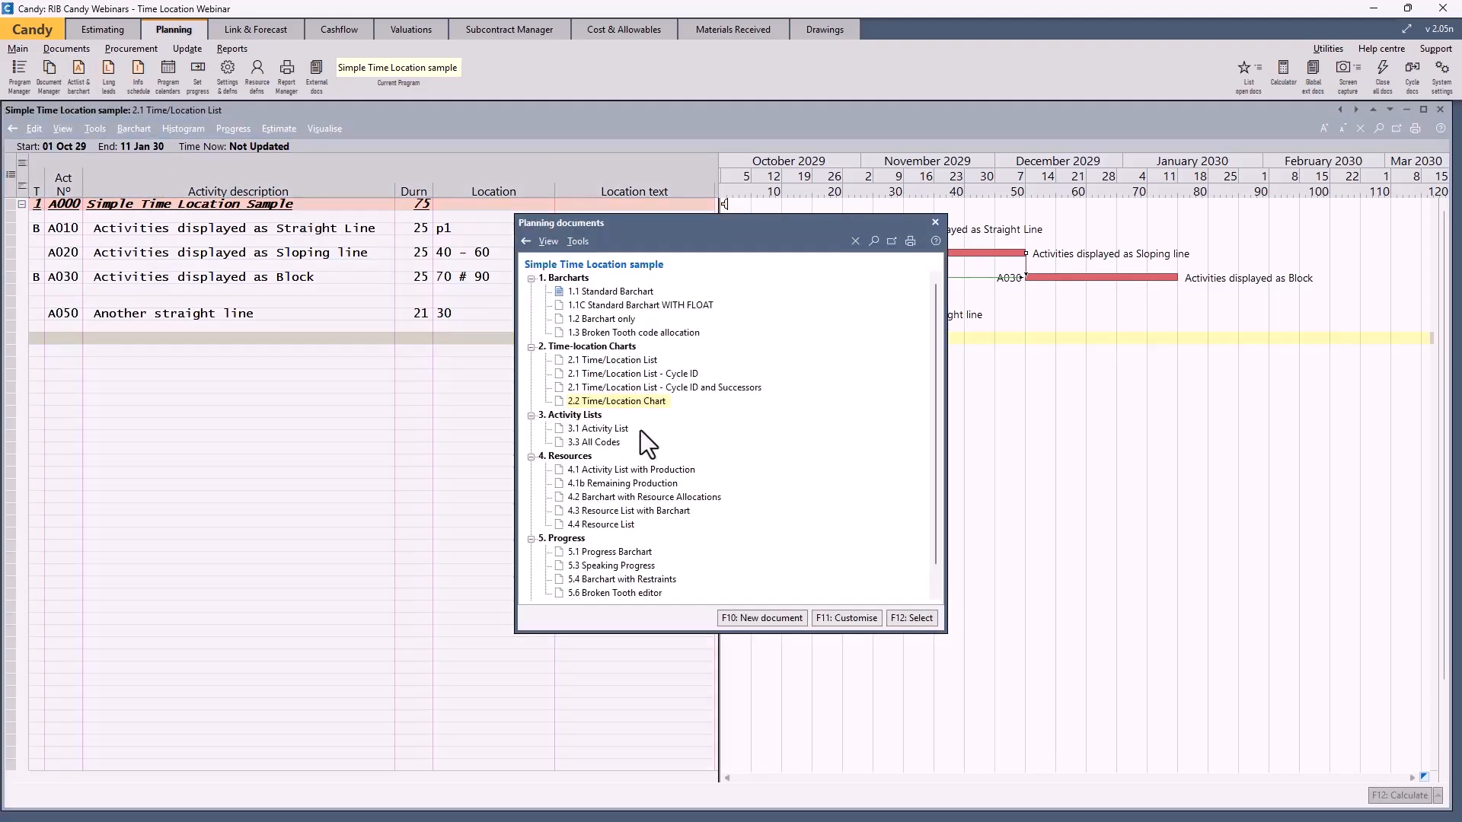
double_click(637, 401)
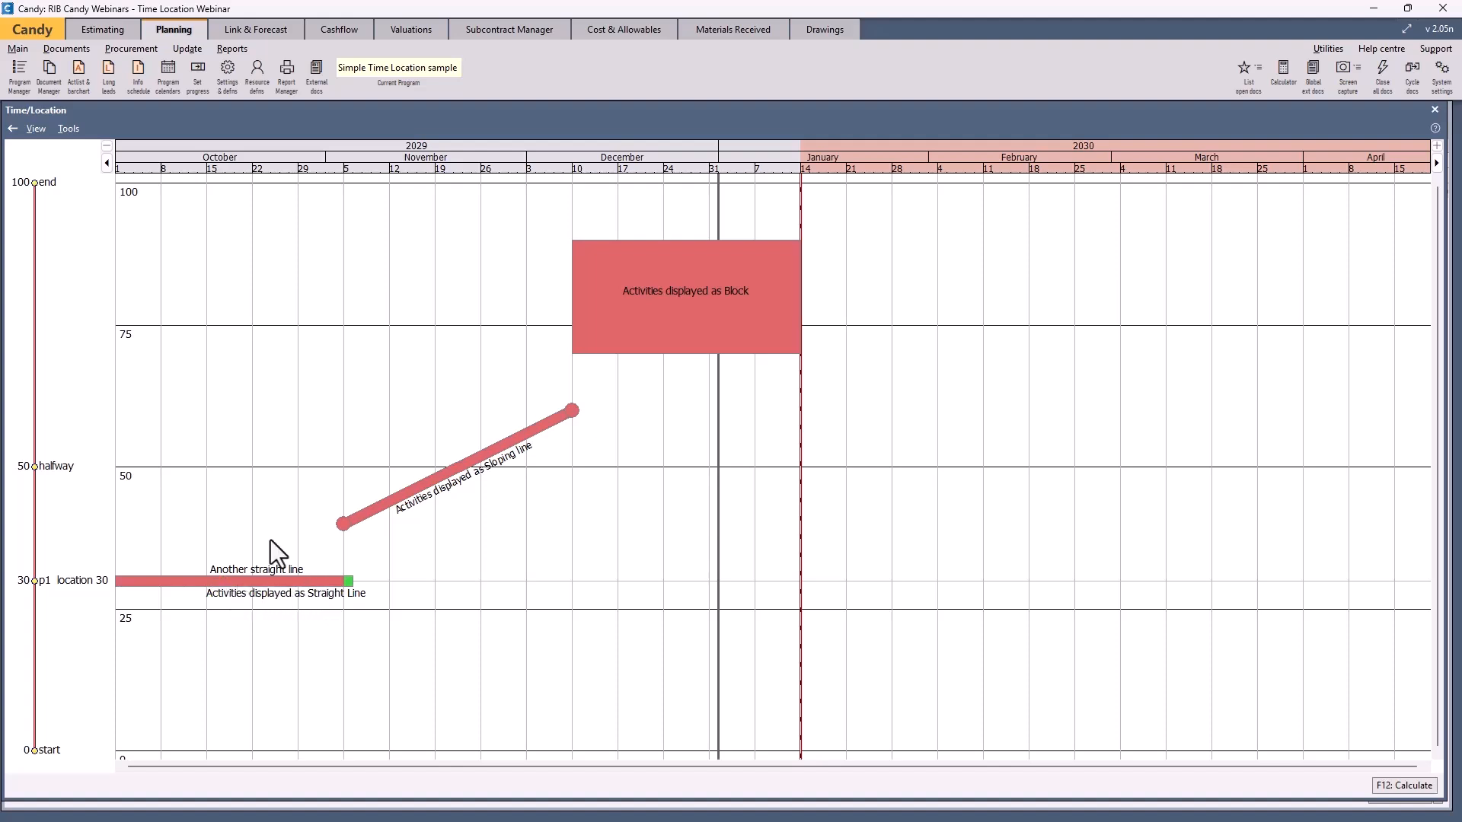
Change the location of "Another straight line" to the code p1 in the Time/Location List and display the Time/Location Chart.
click(53, 75)
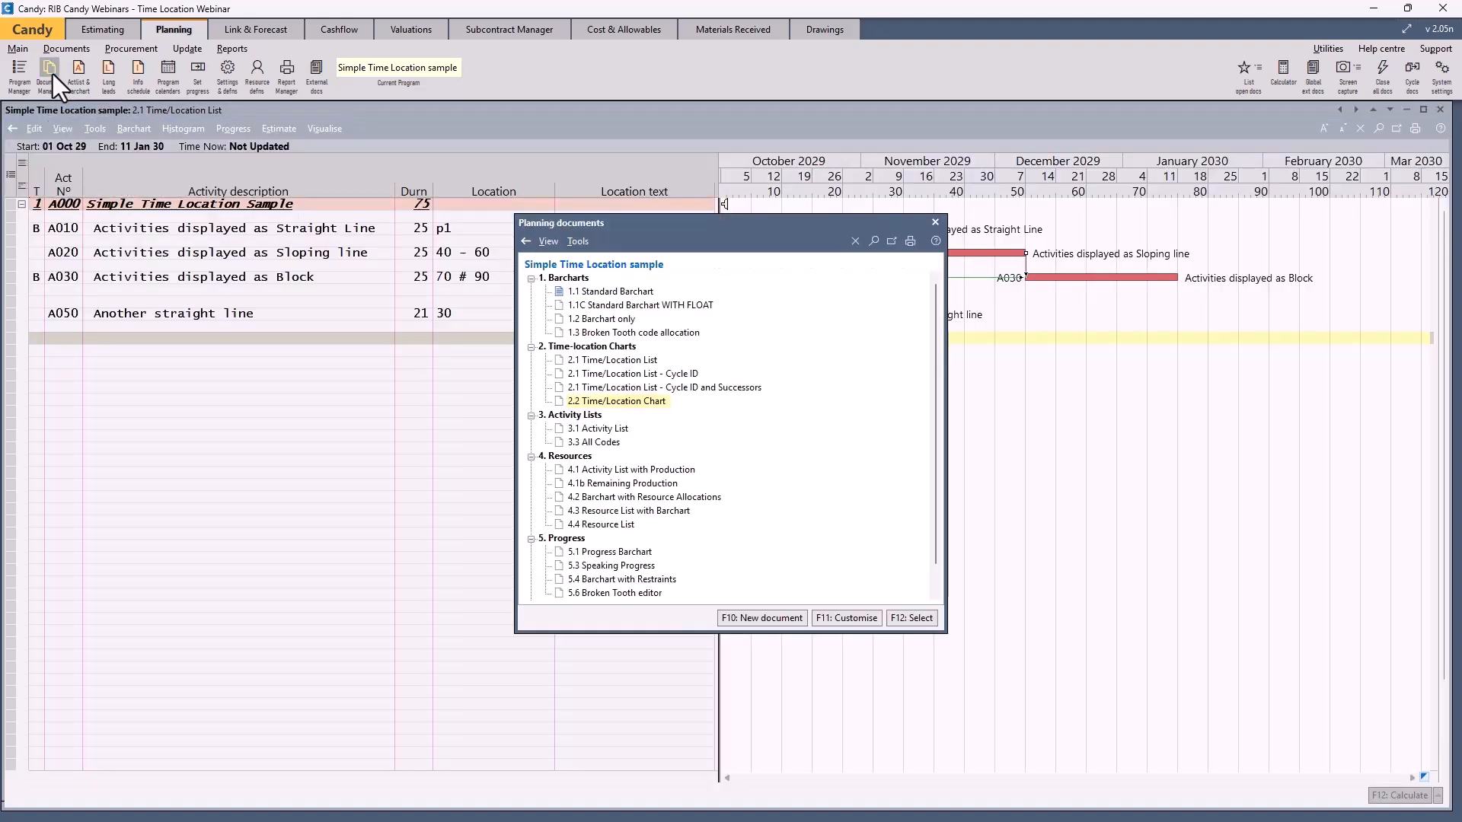
double_click(626, 359)
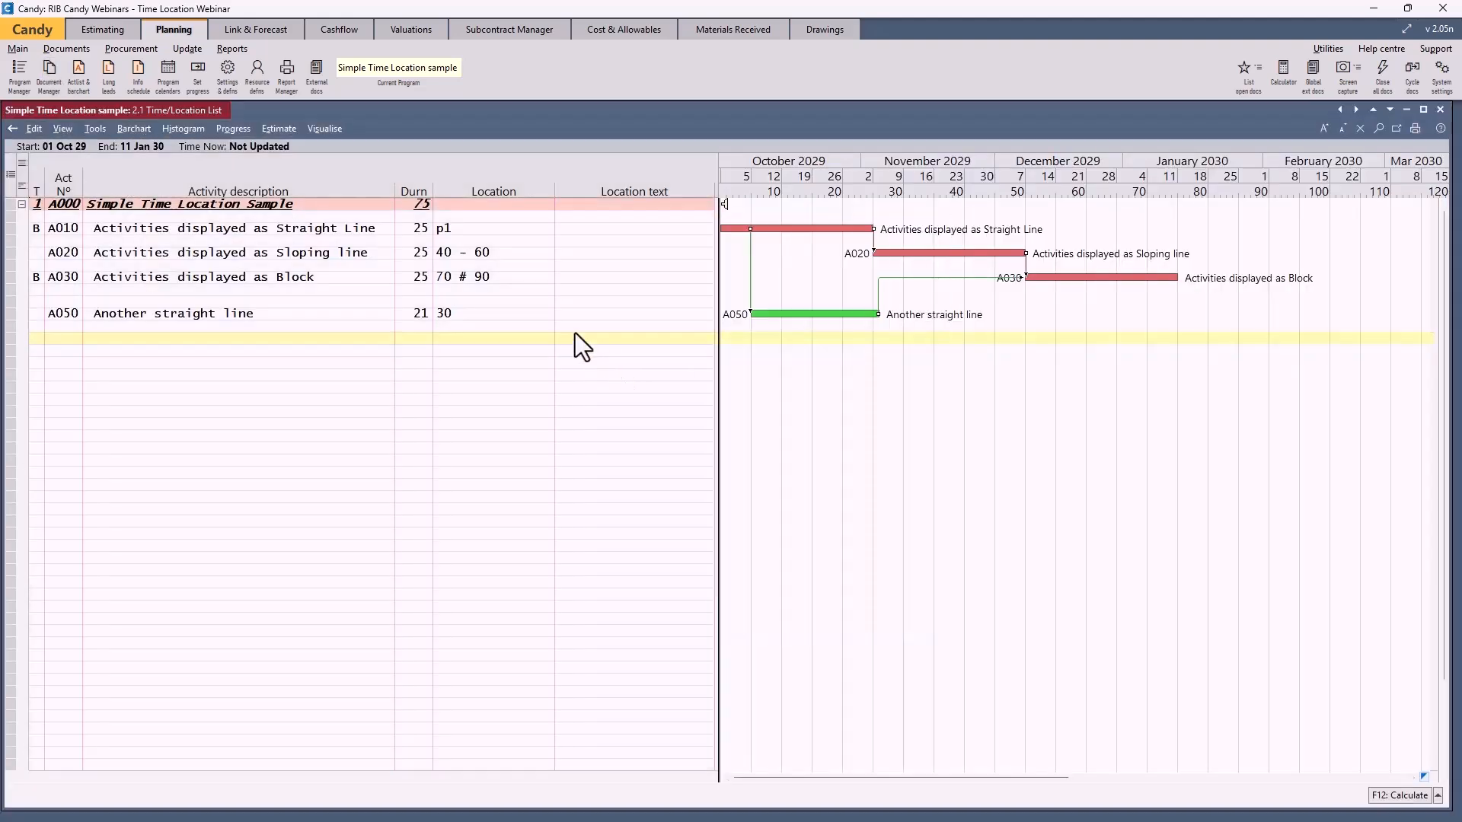
click(455, 313)
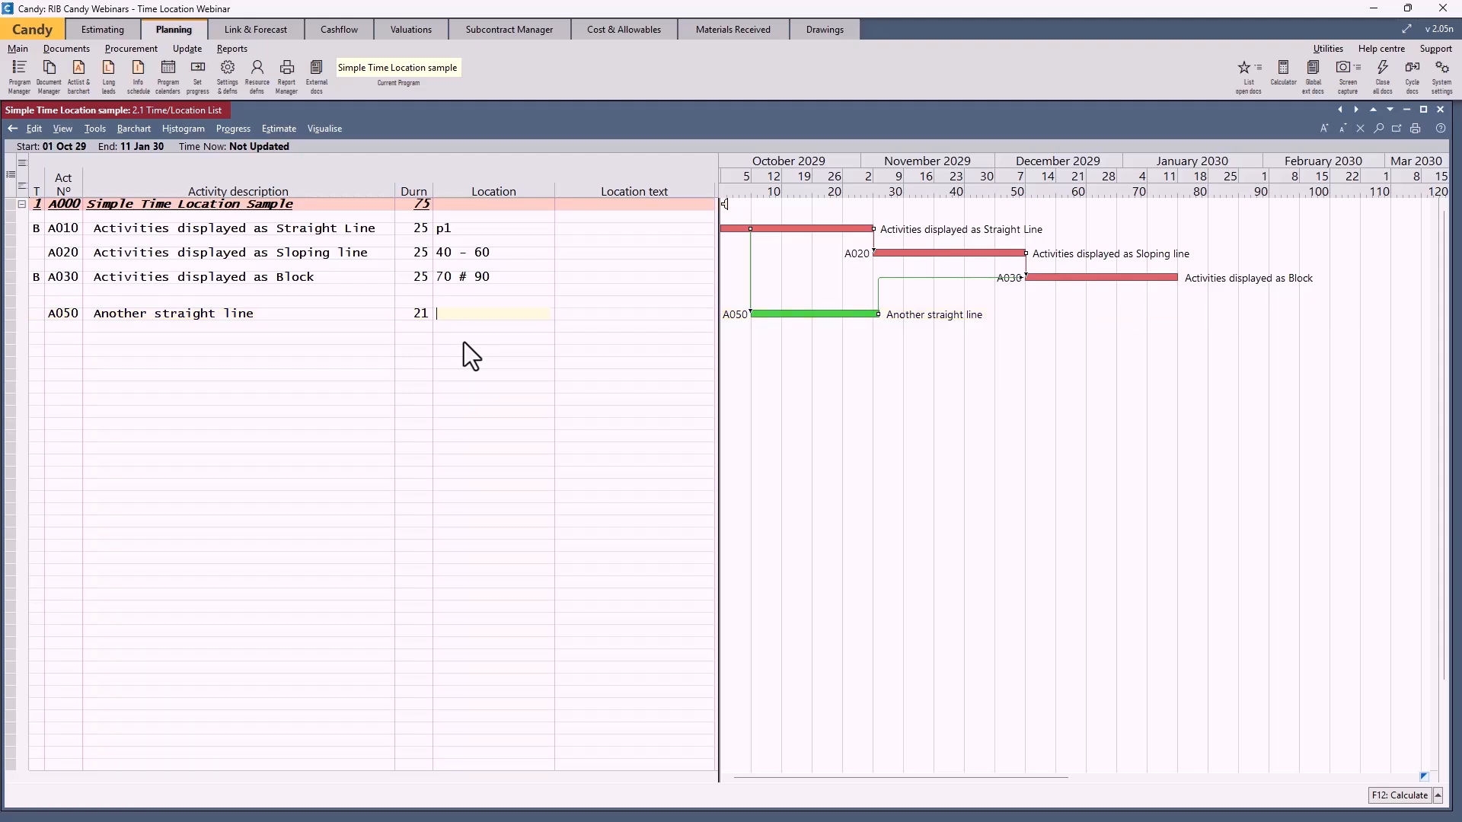
text(p1)
key(Return)
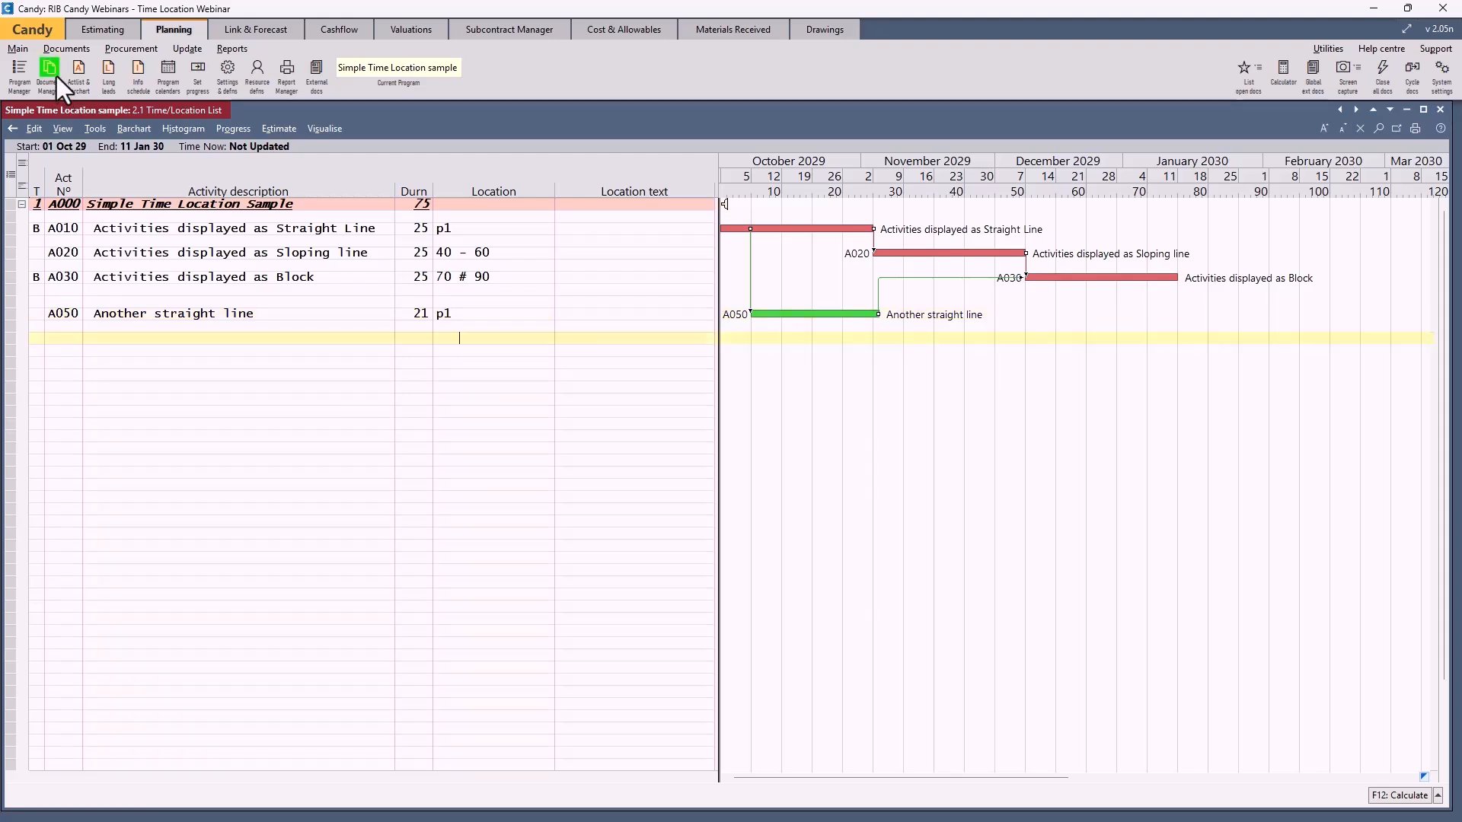
click(55, 76)
double_click(624, 414)
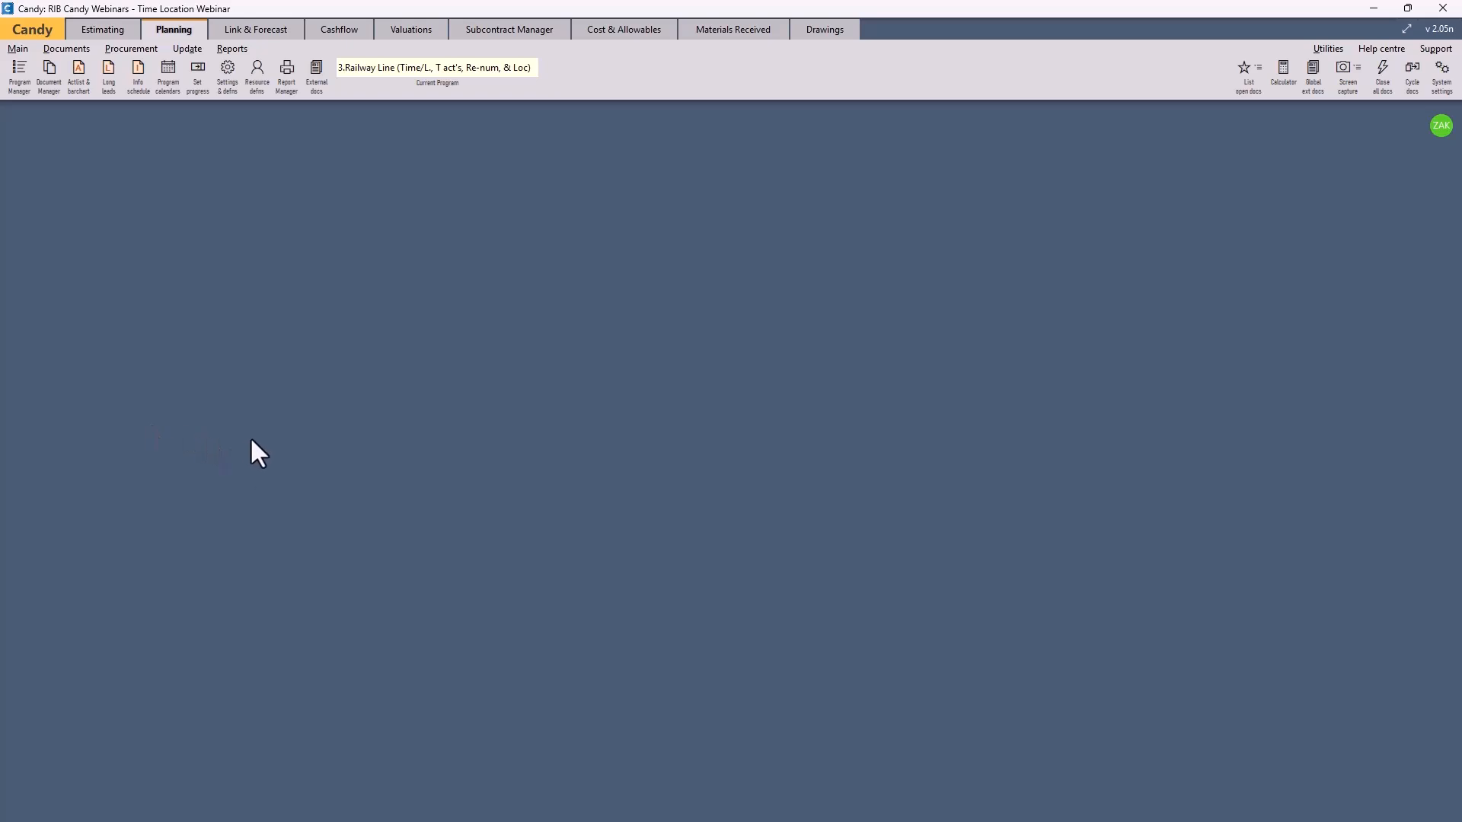
Open the Standard Barchart of the Railway Line program.
click(79, 73)
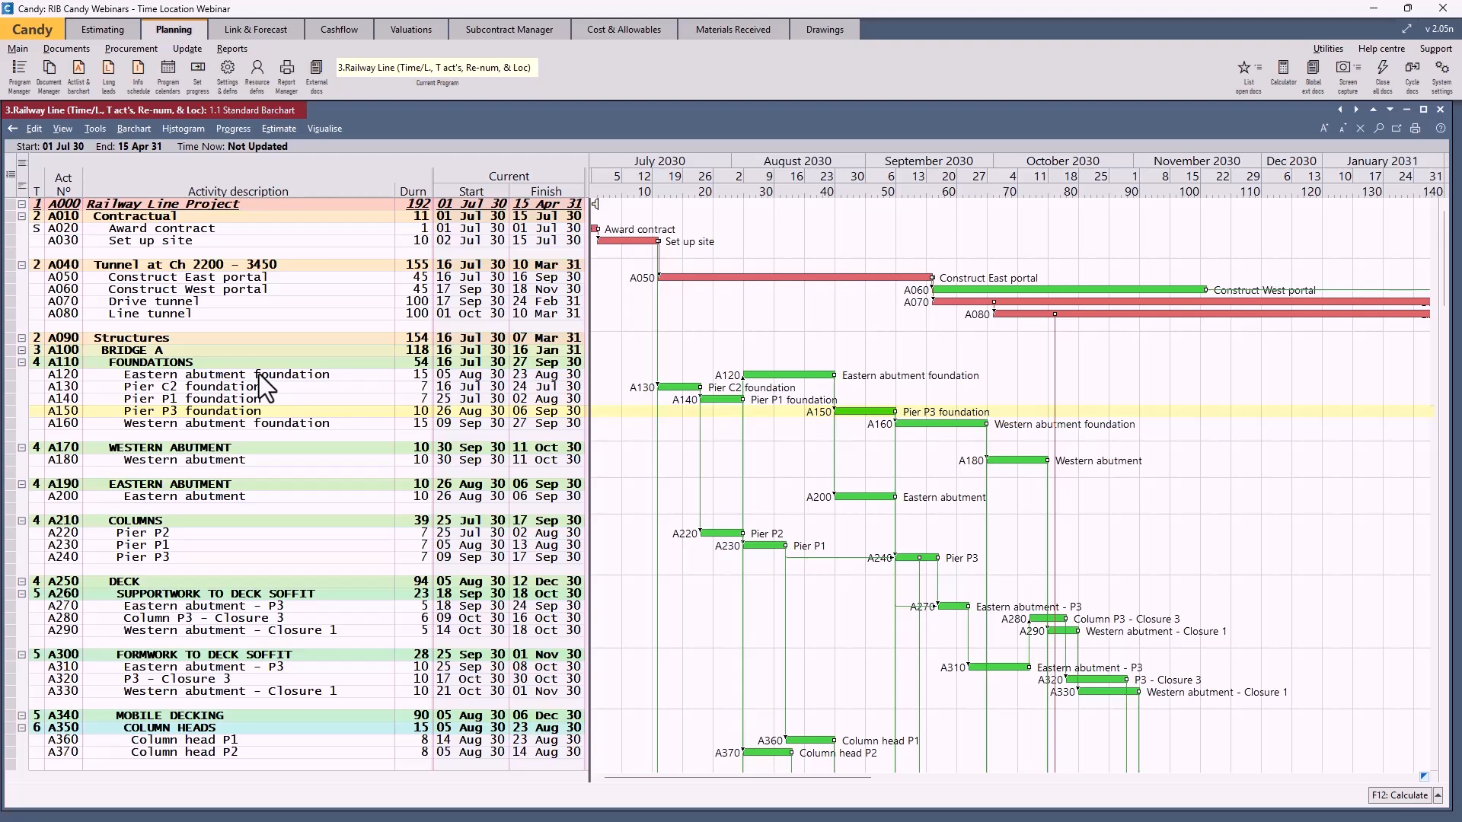
Open the railway program's Time/Location List and select the location of the Drive tunnel activity.
click(48, 72)
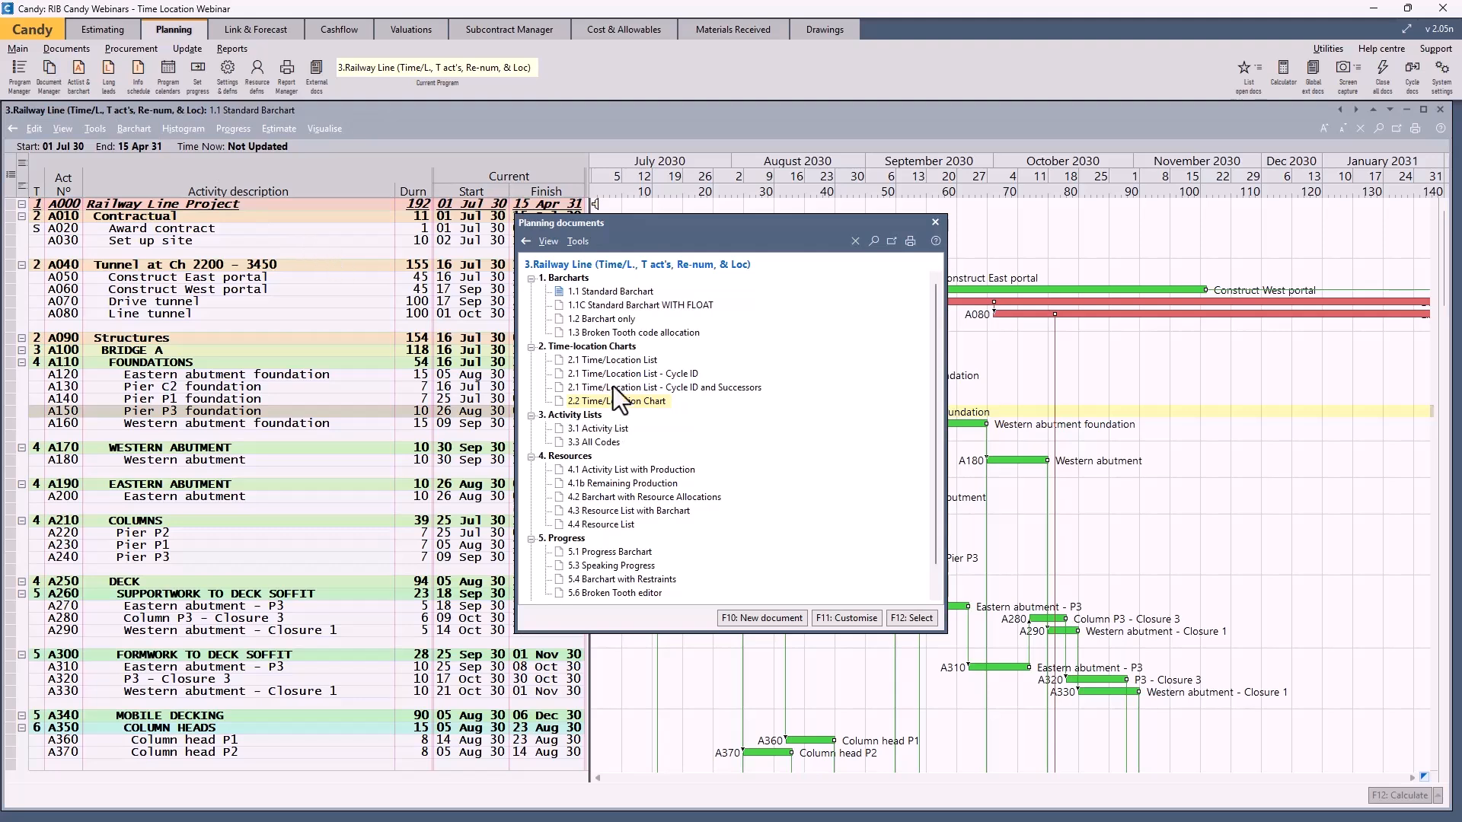
double_click(601, 361)
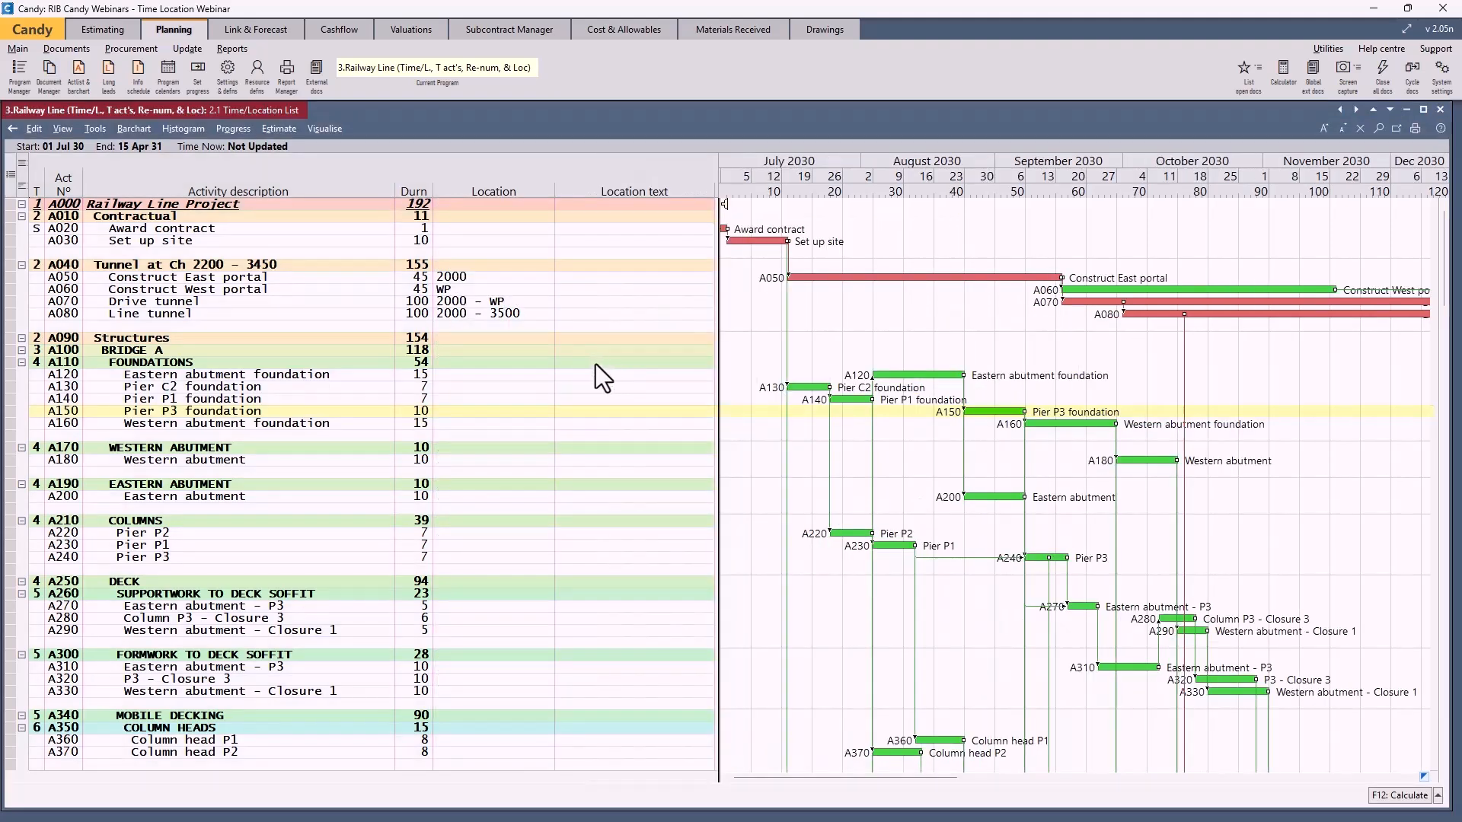
click(467, 302)
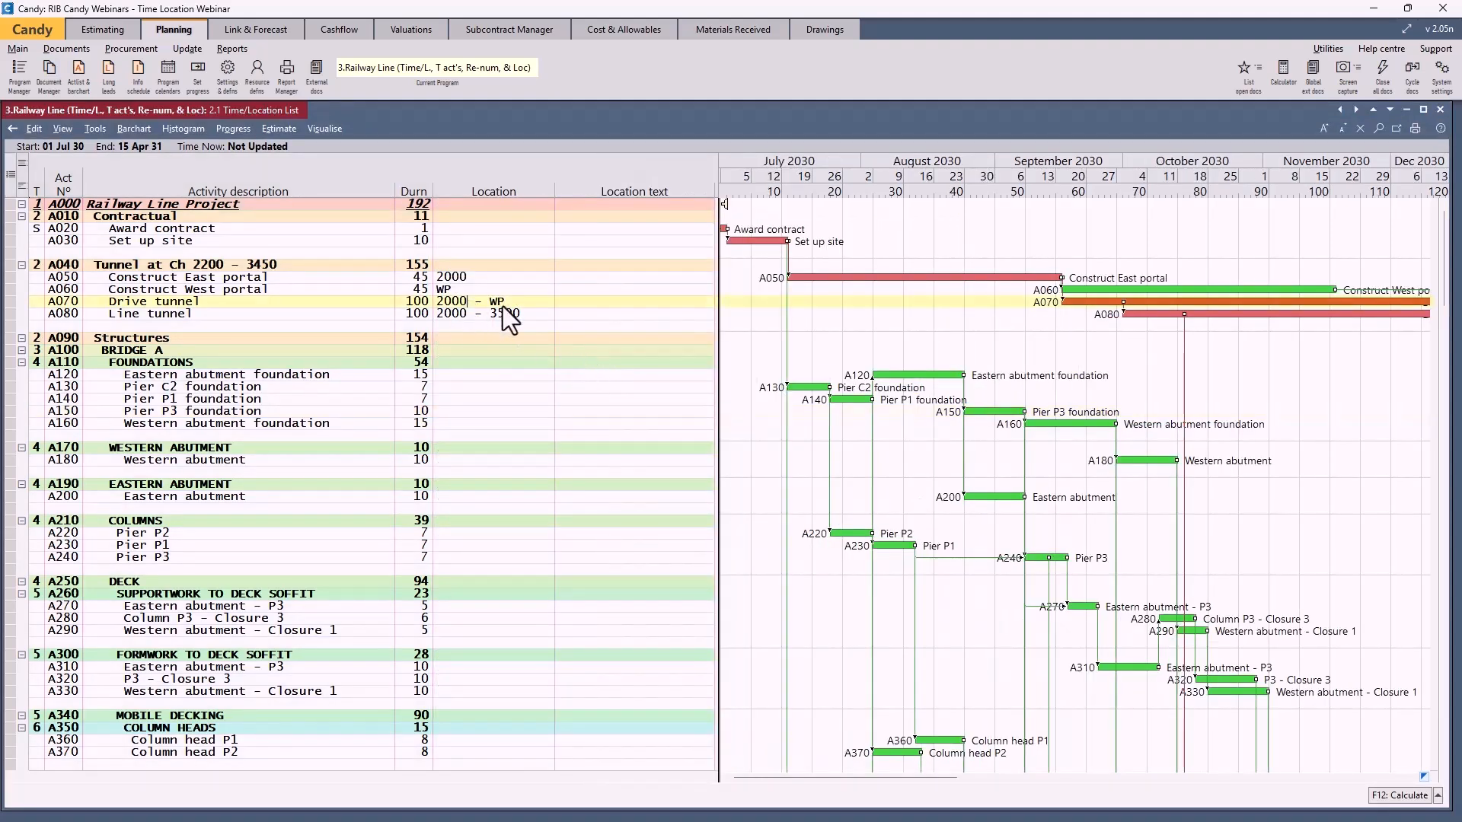
Review the program's Time/Location definitions and compare them with the tunnel activities' locations in the list.
click(228, 70)
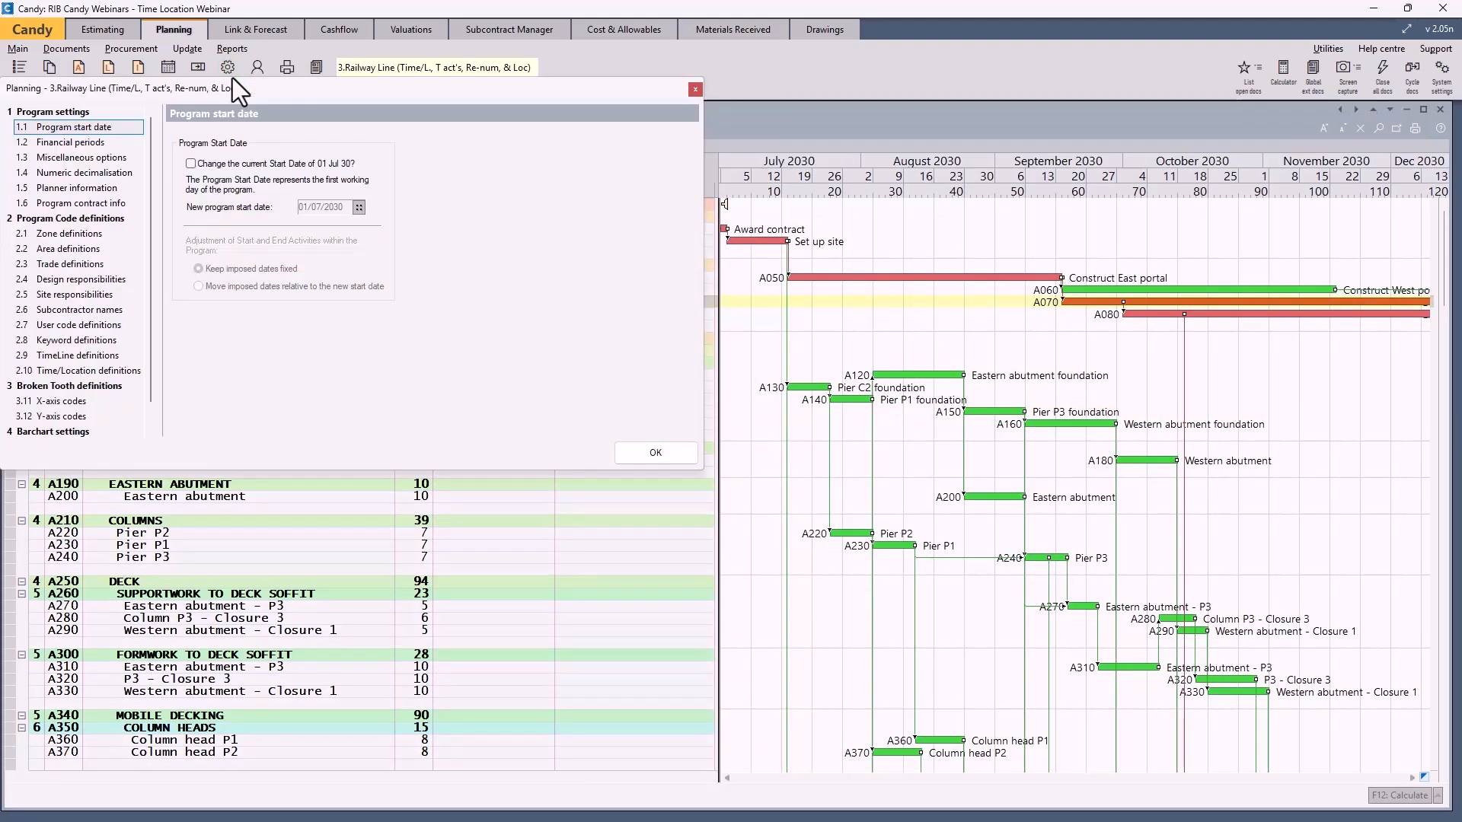
click(90, 368)
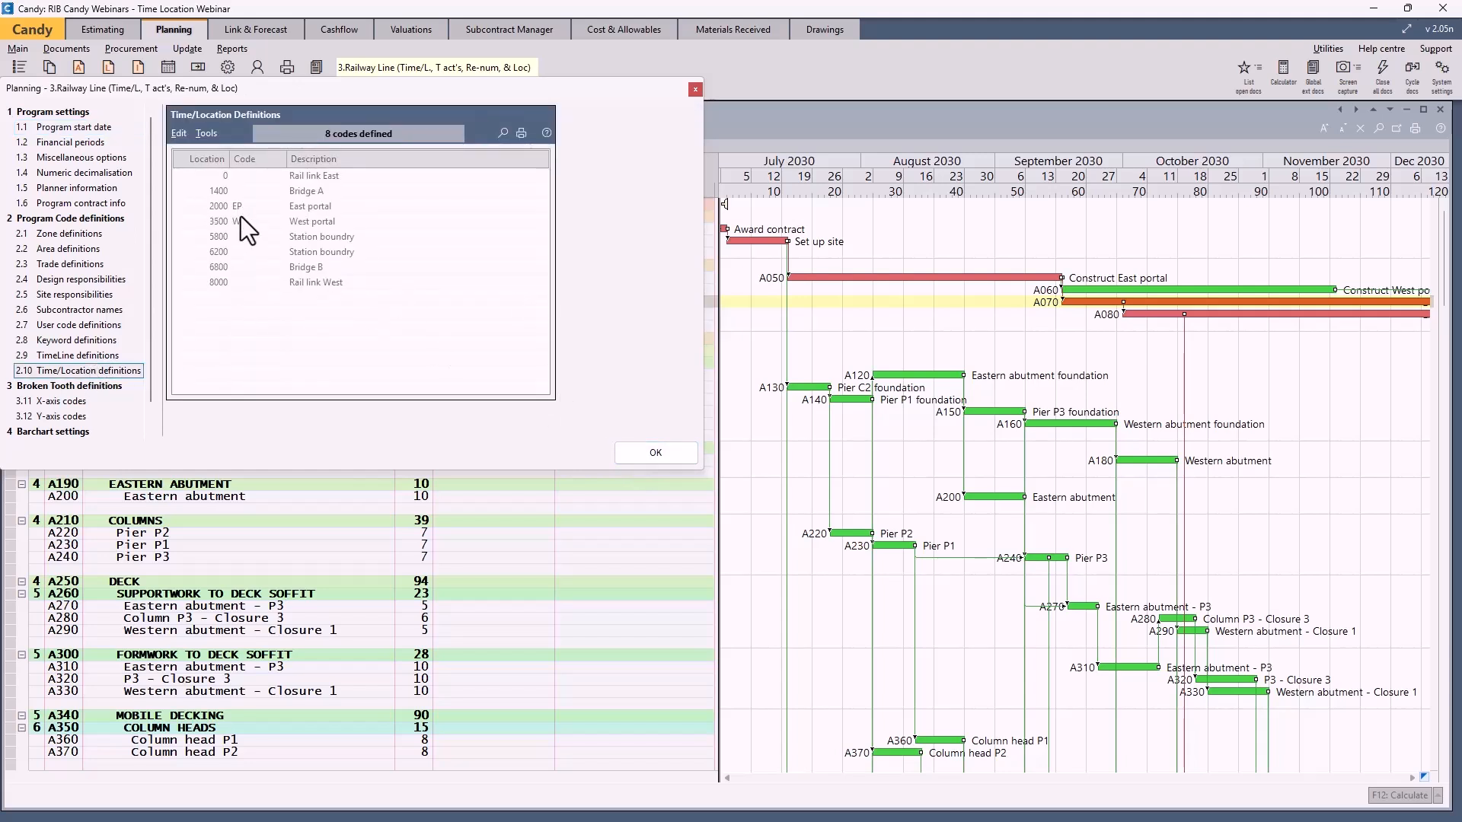
click(648, 452)
click(464, 316)
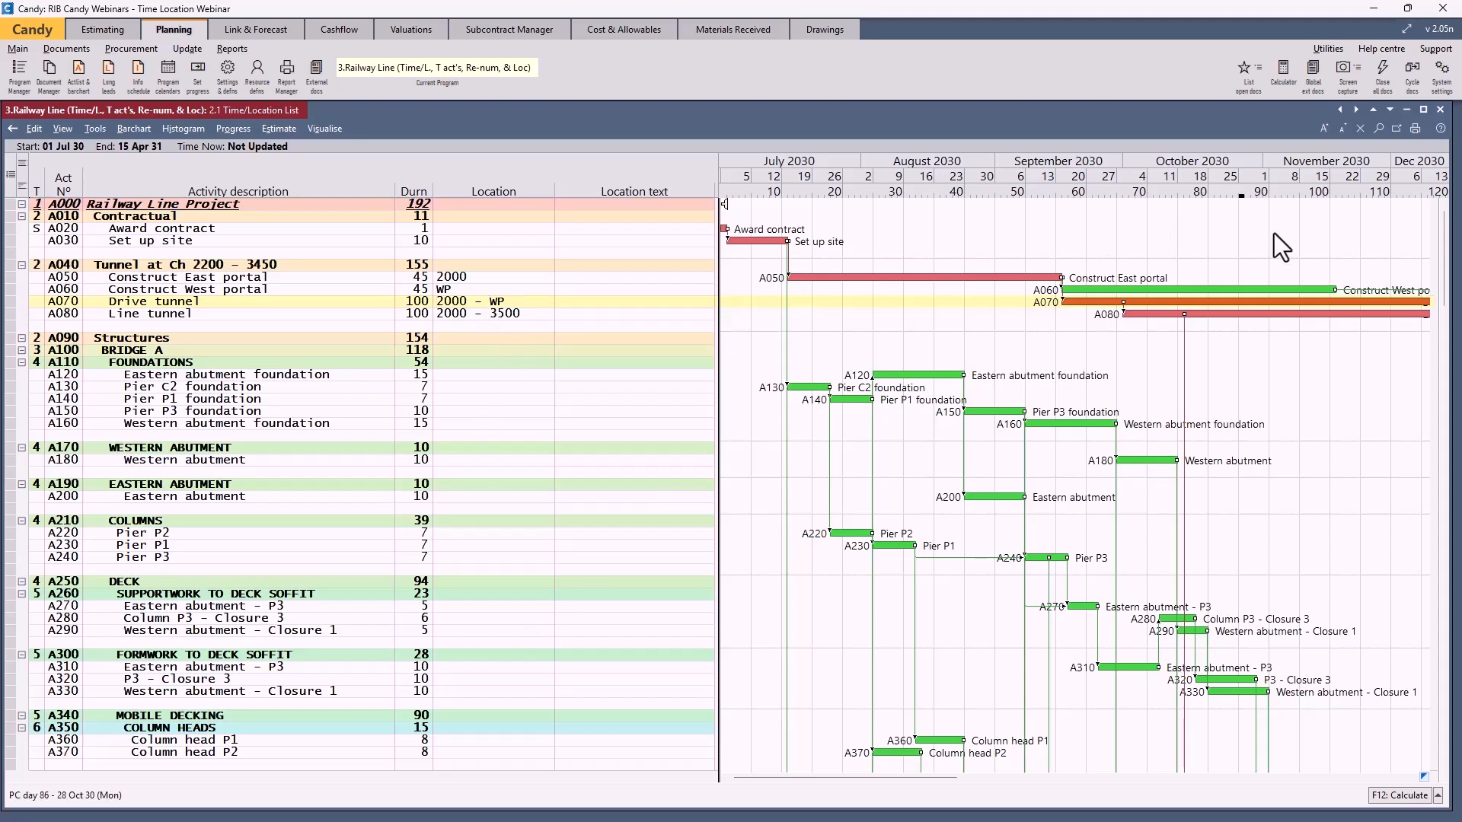
drag(1445, 289, 1453, 605)
drag(1410, 535, 842, 185)
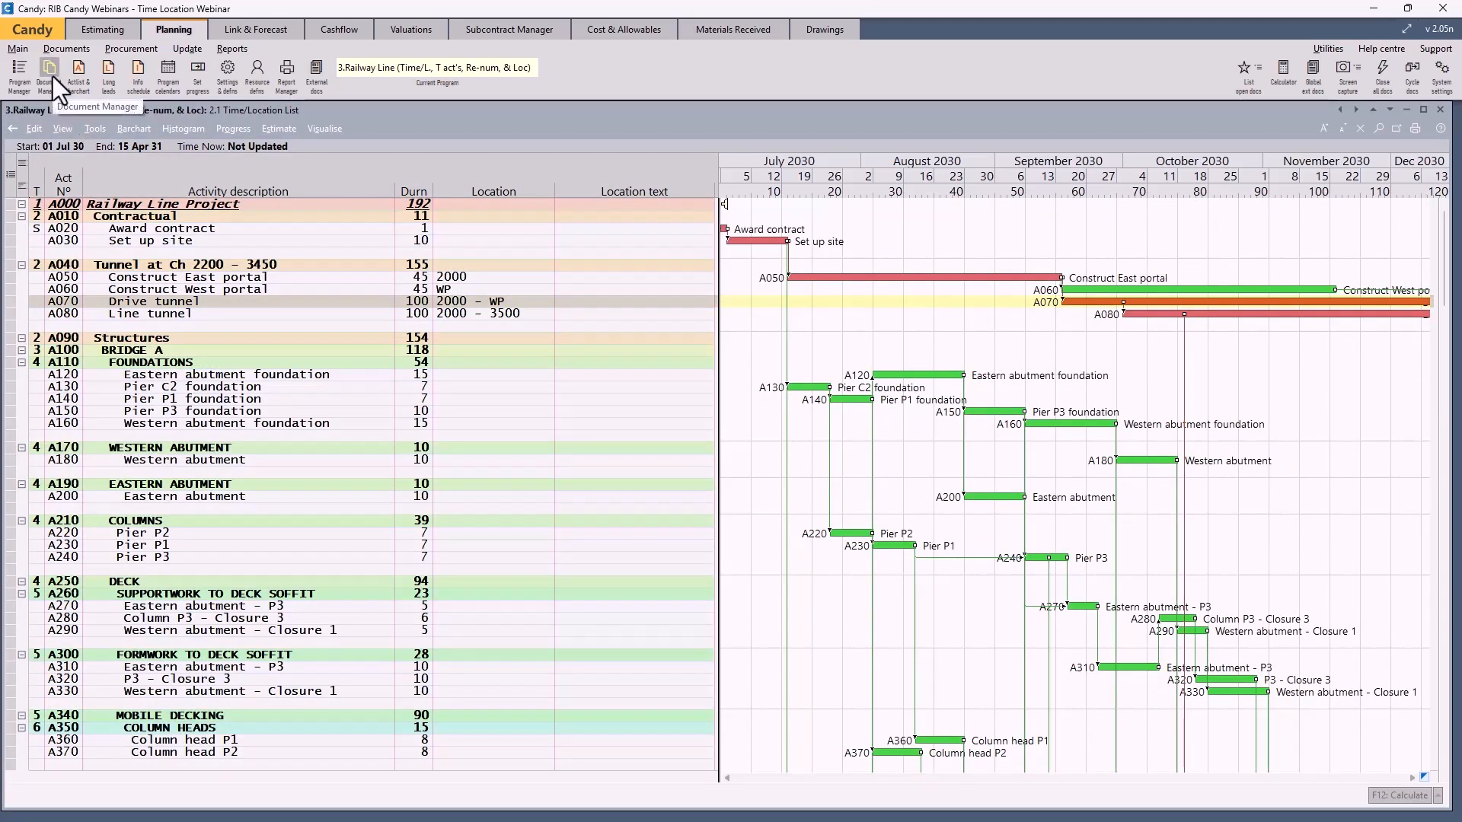
Display the railway program's Time/Location Chart, examine it, and close it.
click(52, 75)
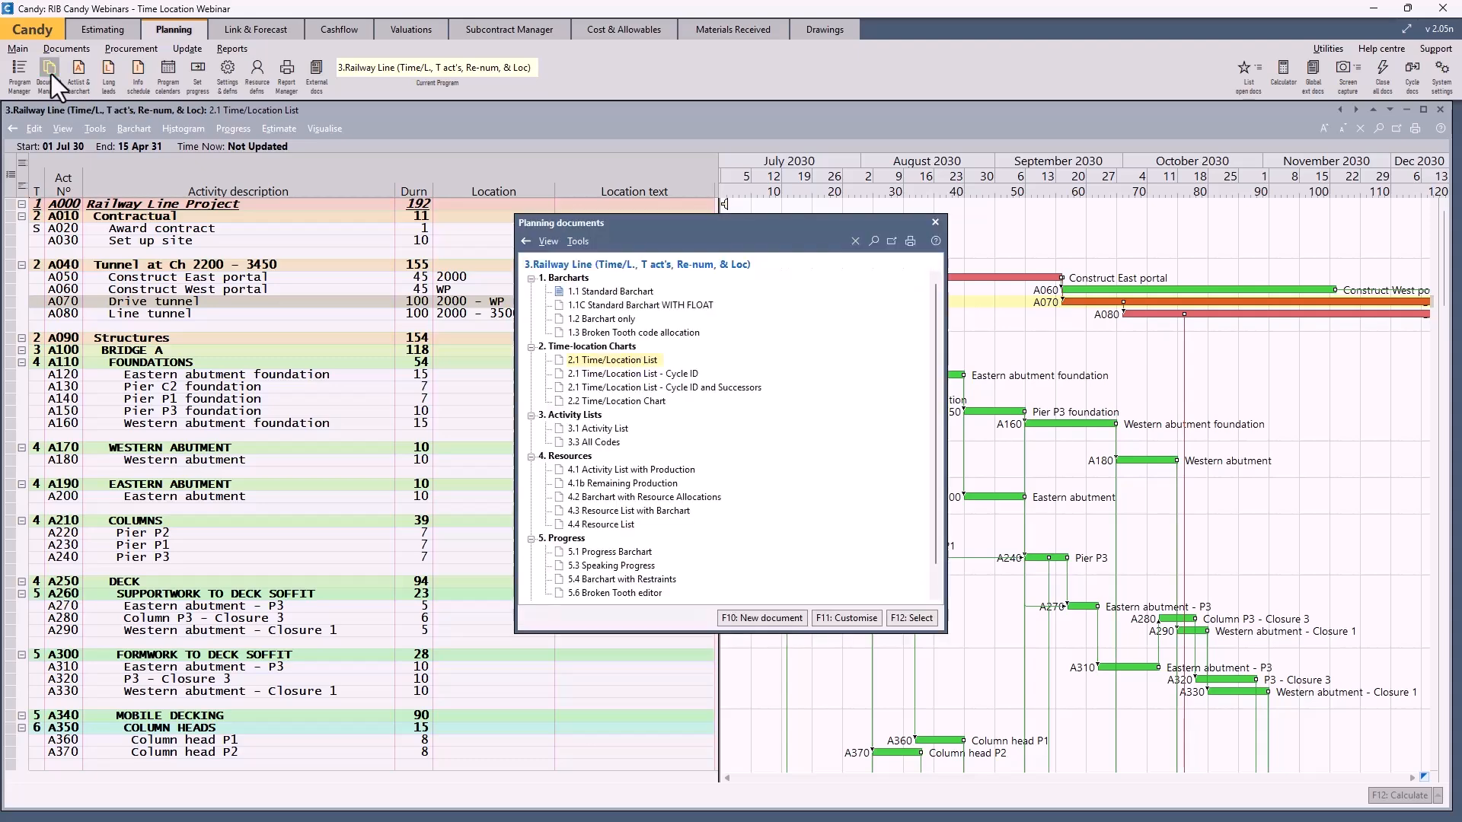
double_click(585, 400)
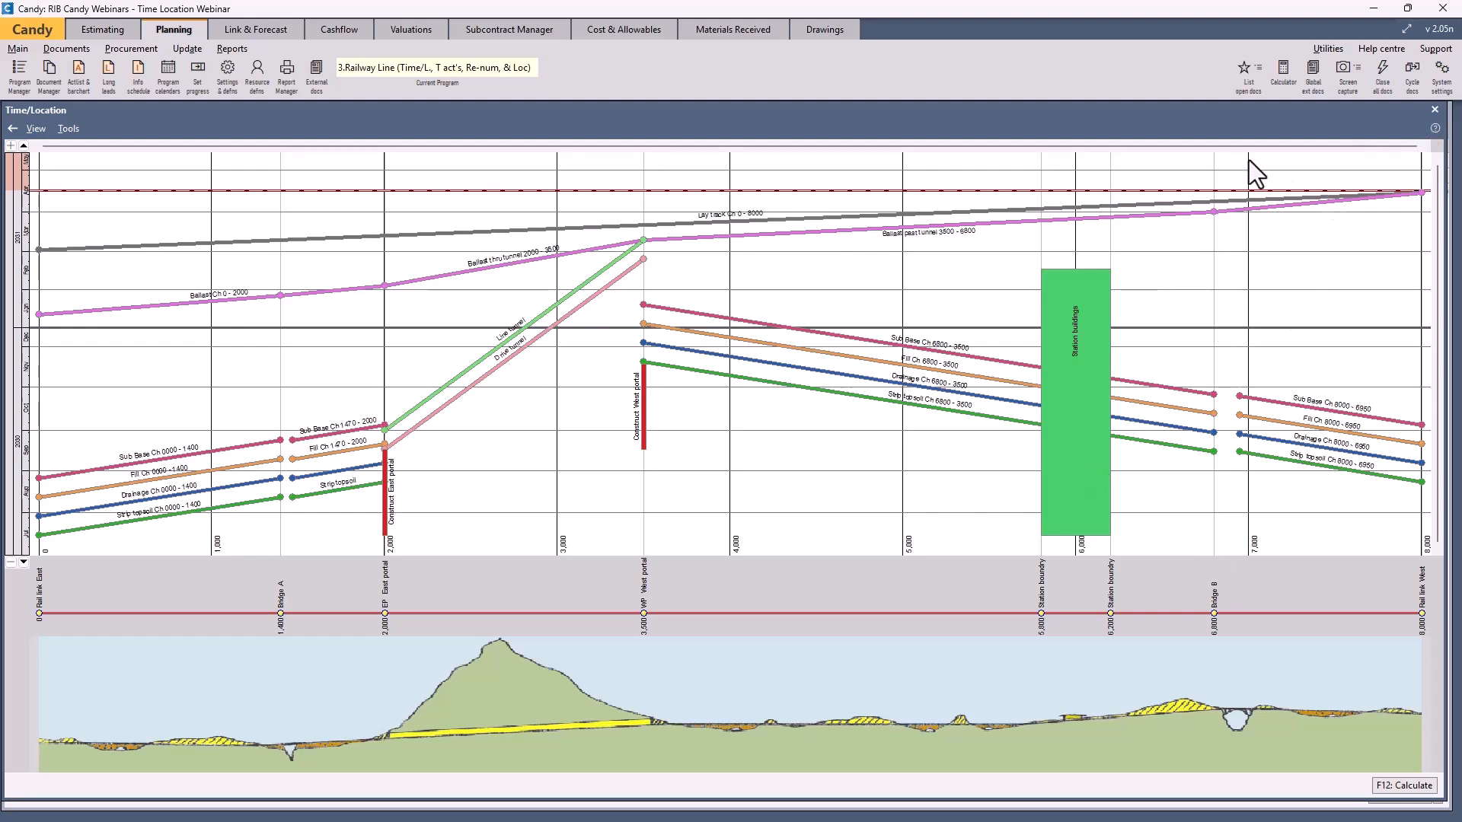
click(1434, 111)
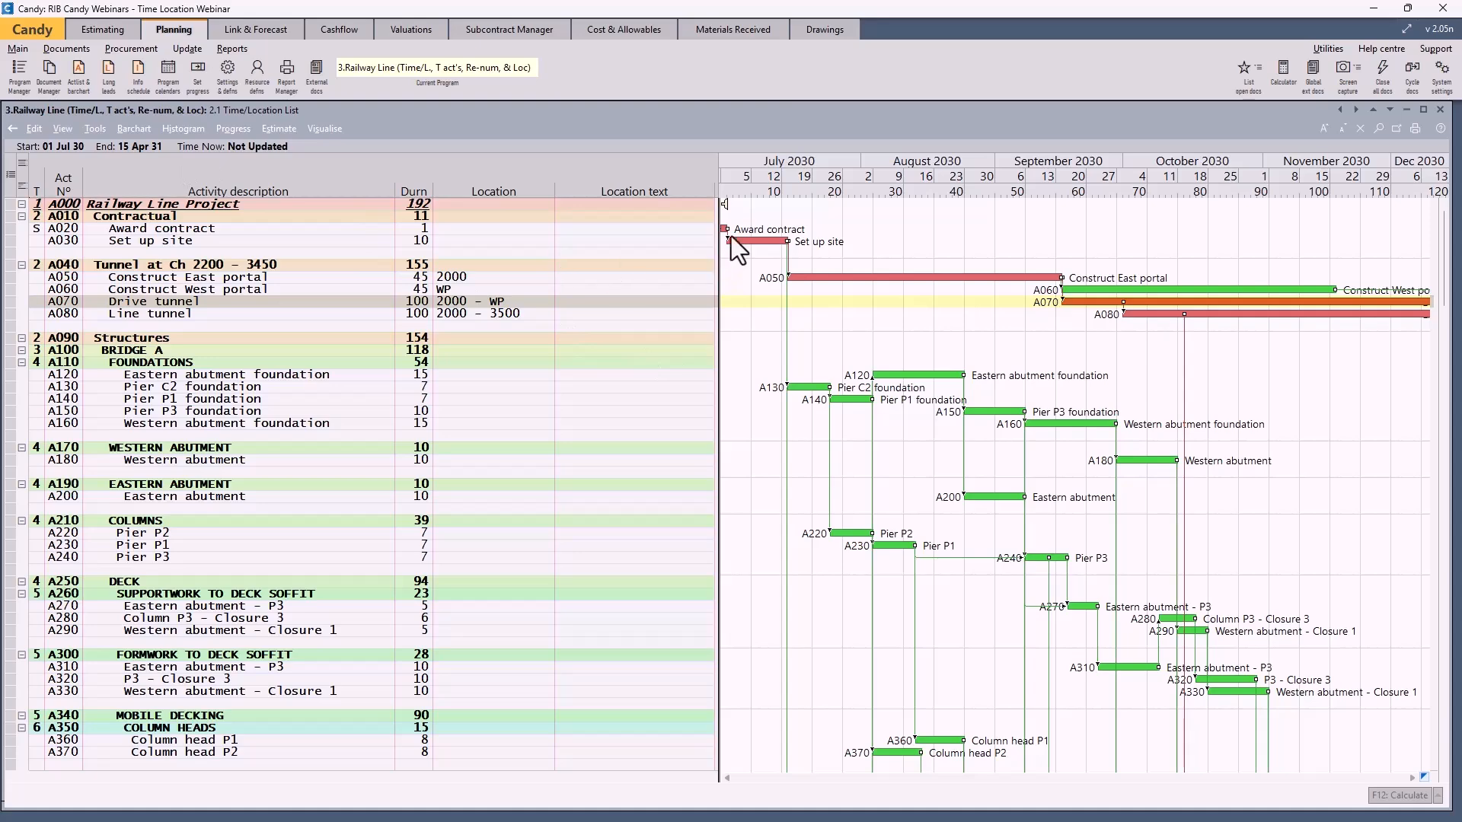
Return to the Standard Barchart and collapse the activity hierarchy to level 3.
click(84, 66)
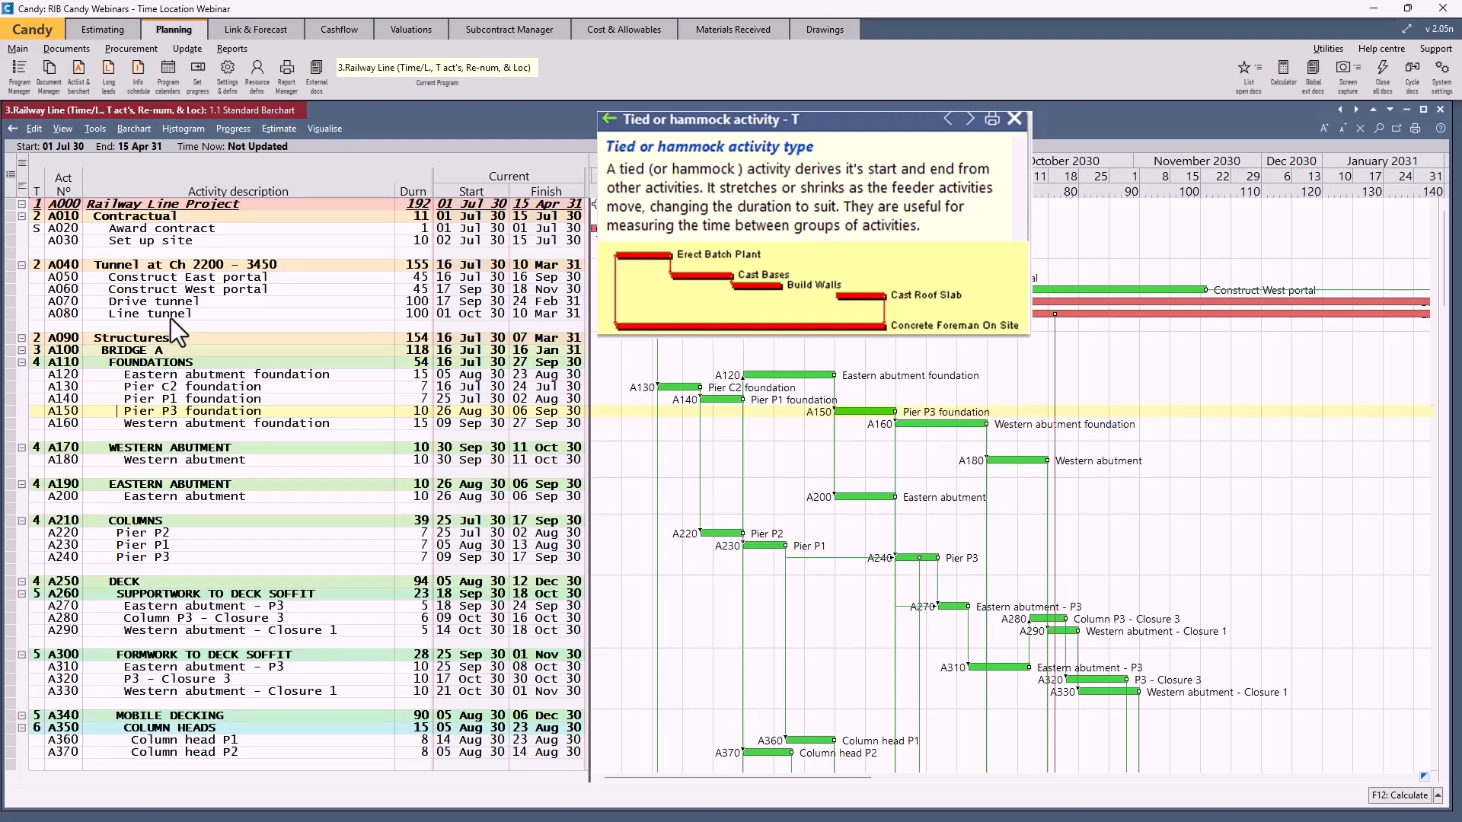
click(173, 350)
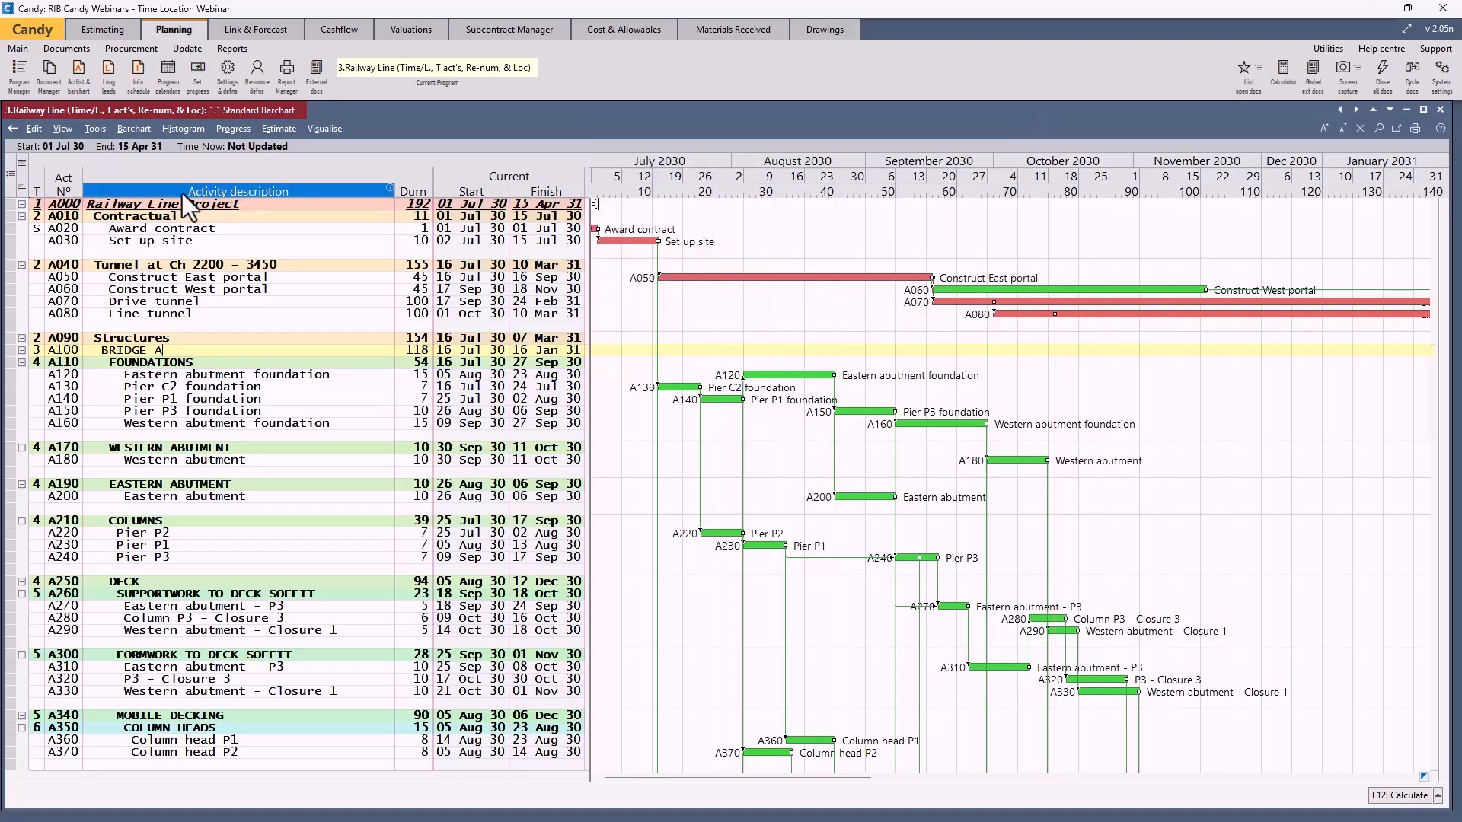
click(67, 129)
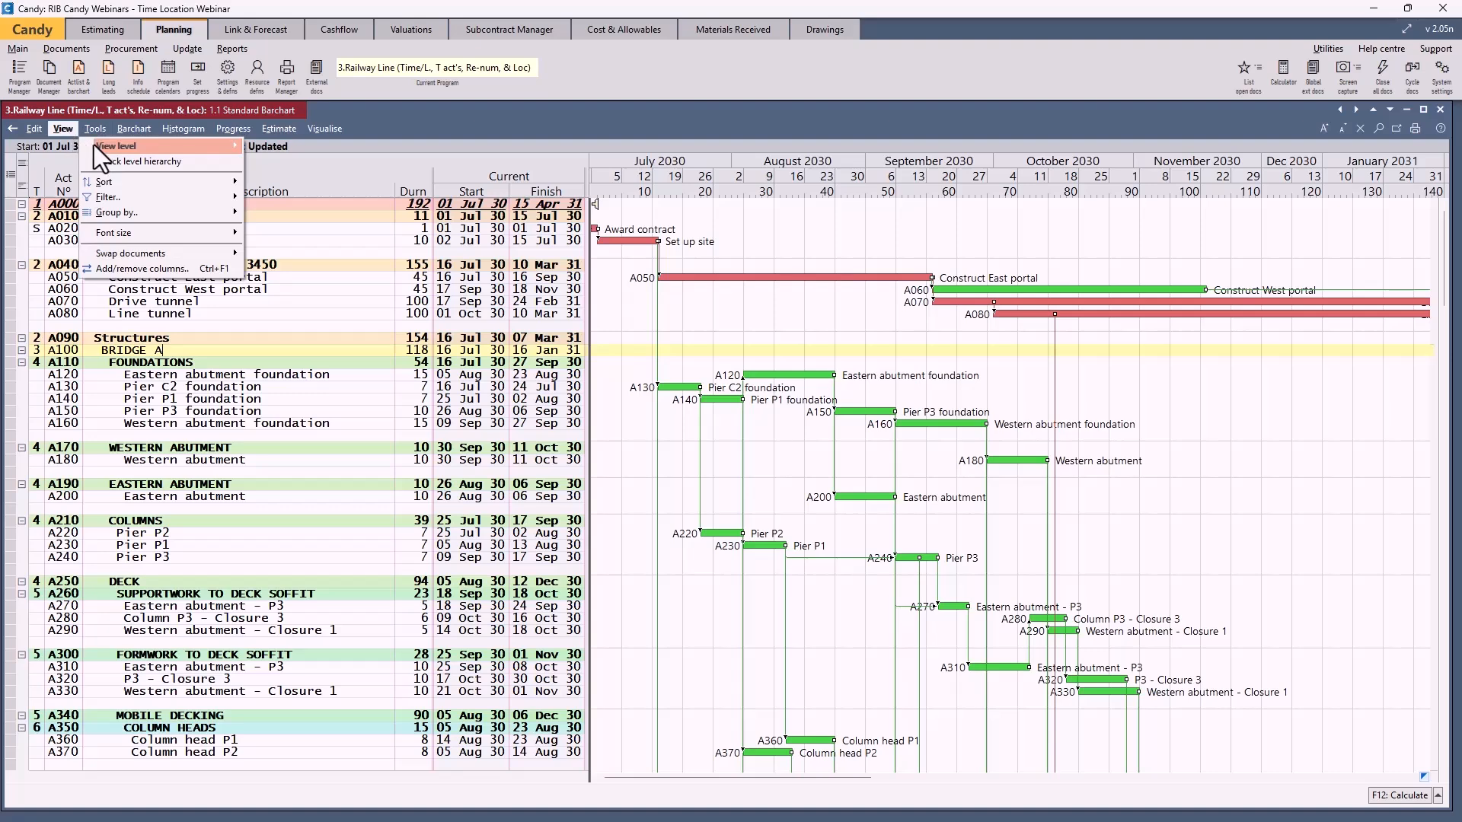
mouse_move(96, 144)
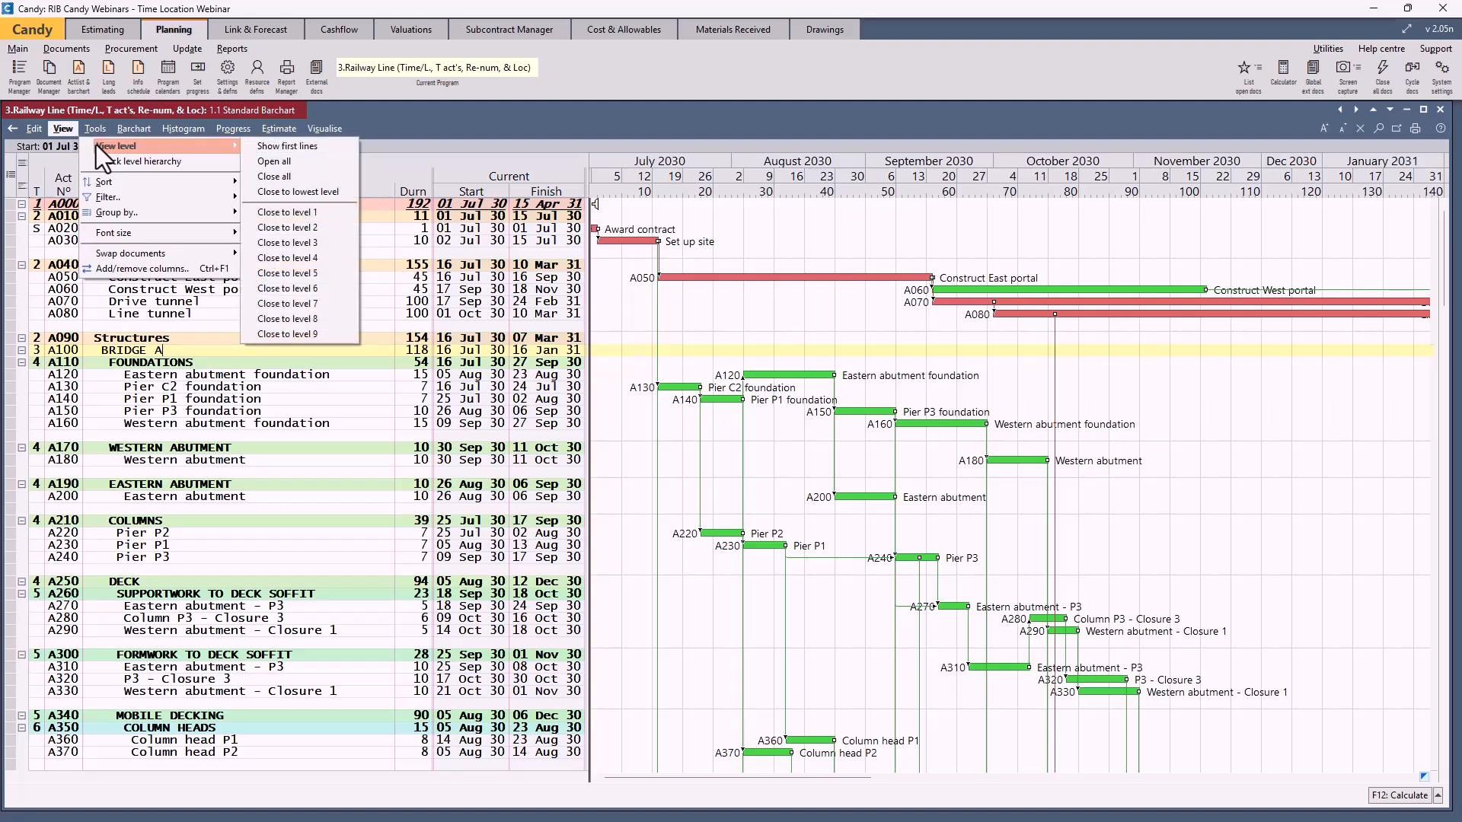
click(272, 250)
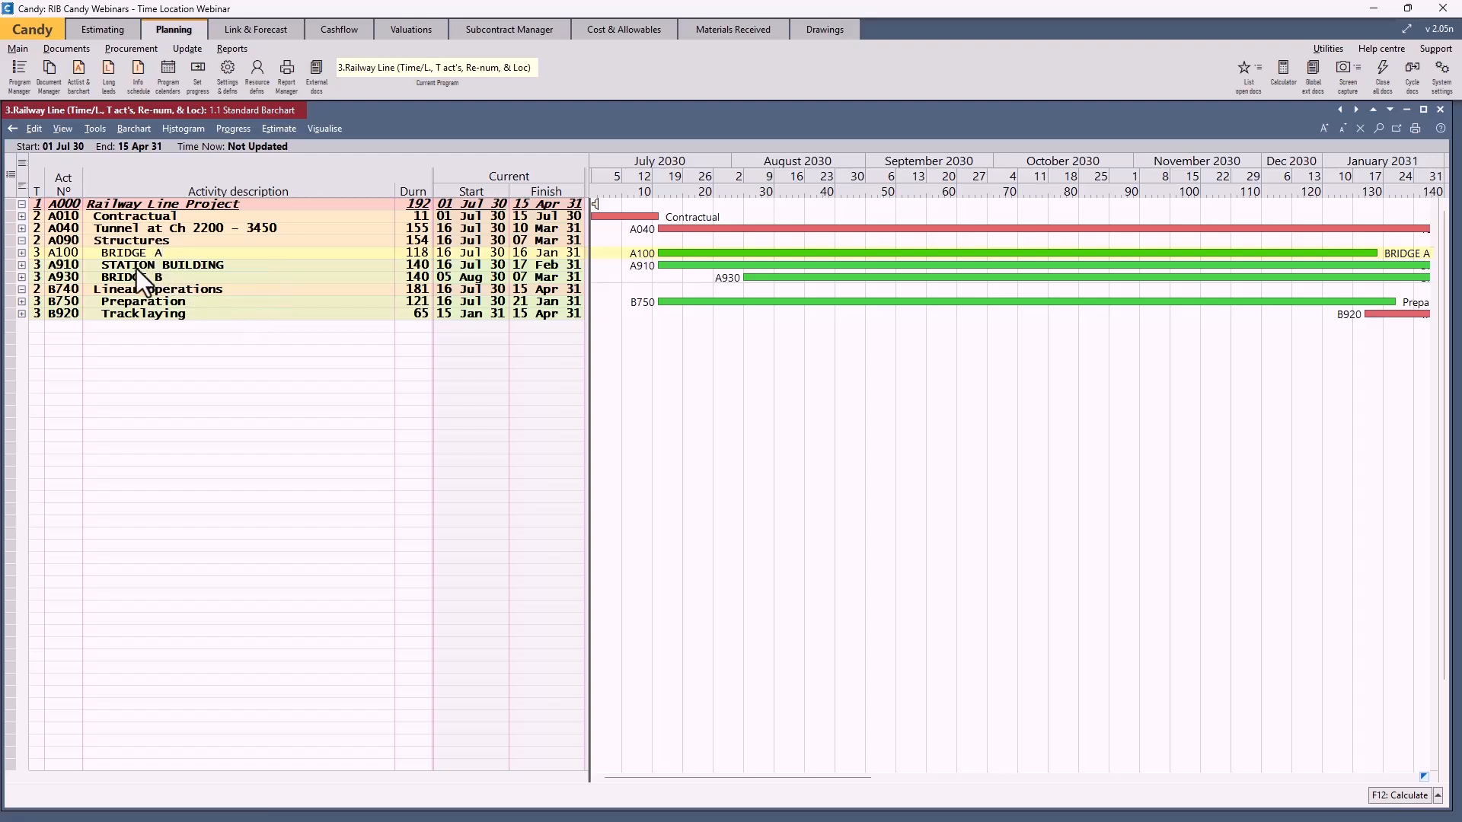
Expand BRIDGE A together with its FOUNDATIONS and FINISHES sections.
click(21, 253)
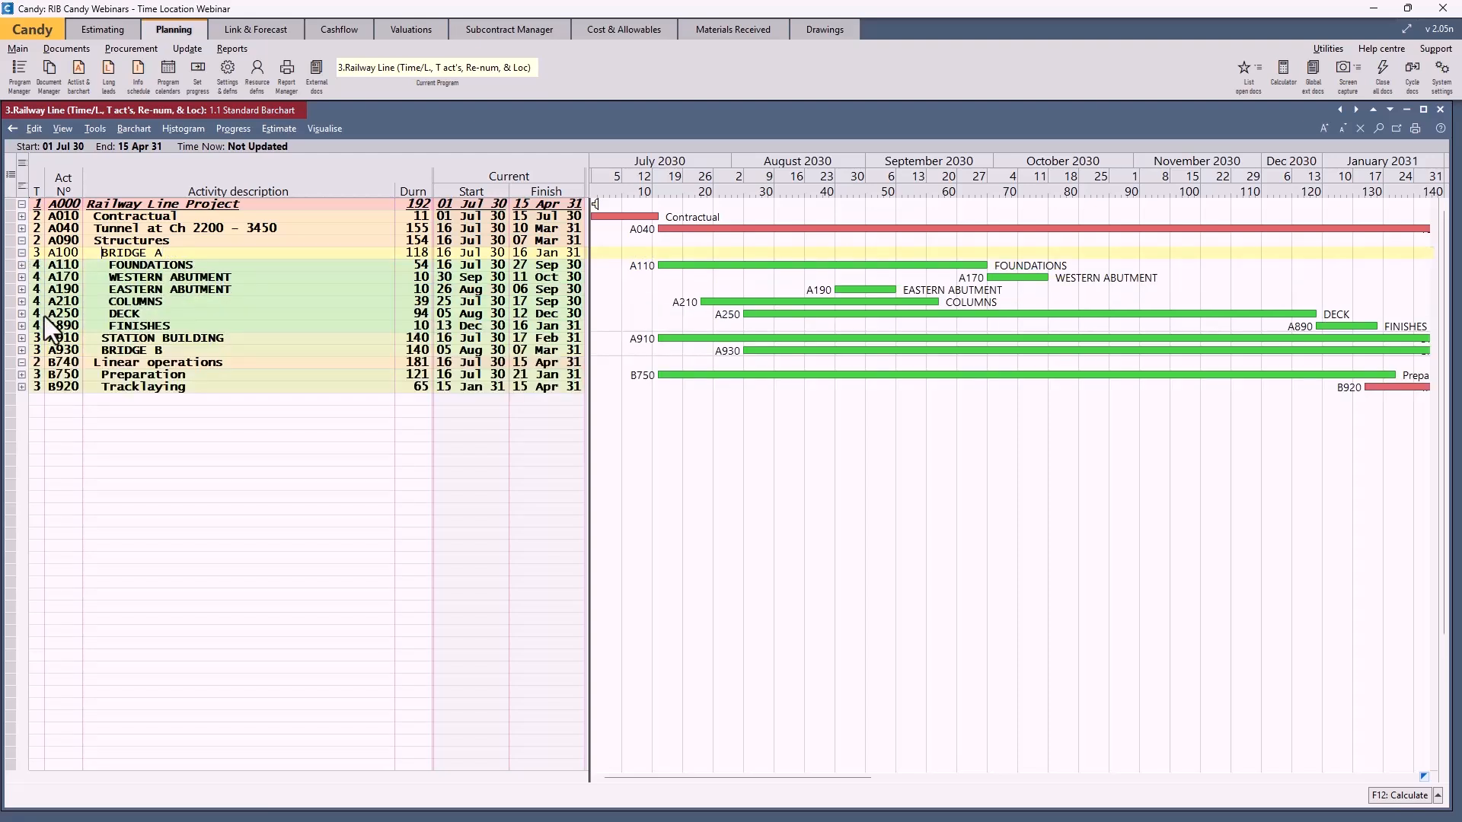
click(21, 265)
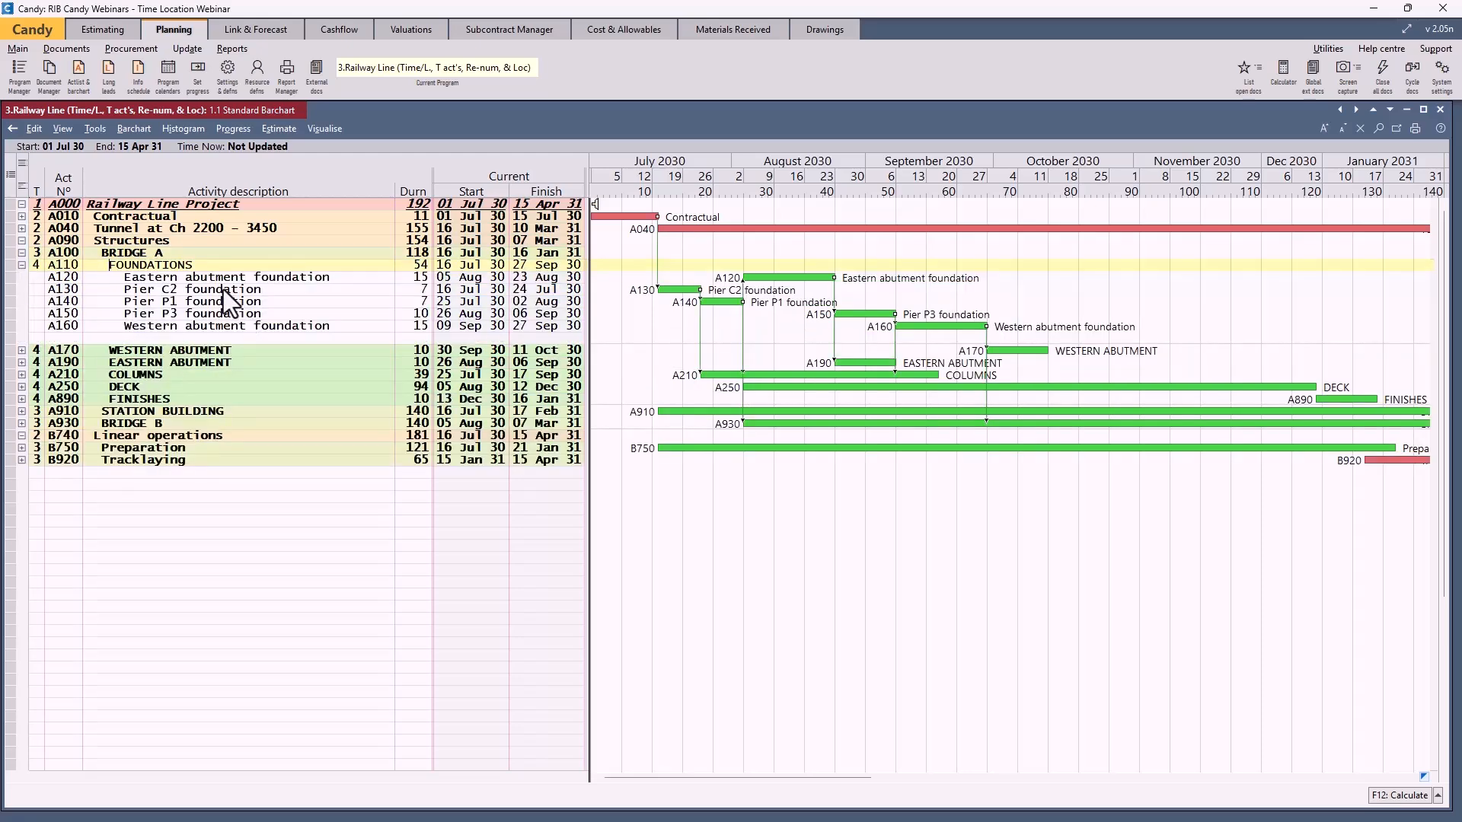
click(21, 399)
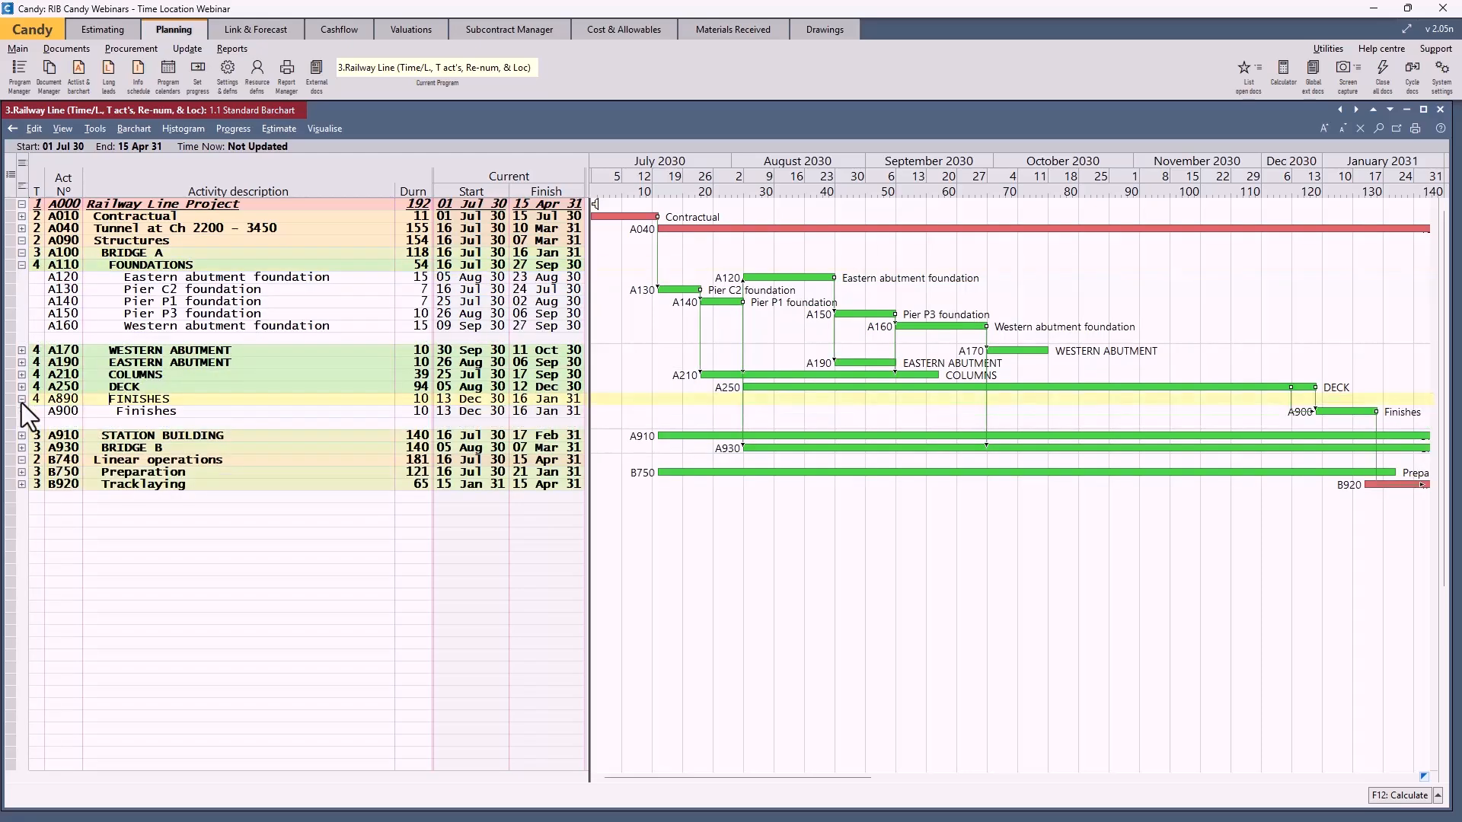
Insert a level 4 heading "Bridge A Construction period" below the Finishes activity of BRIDGE A.
click(87, 422)
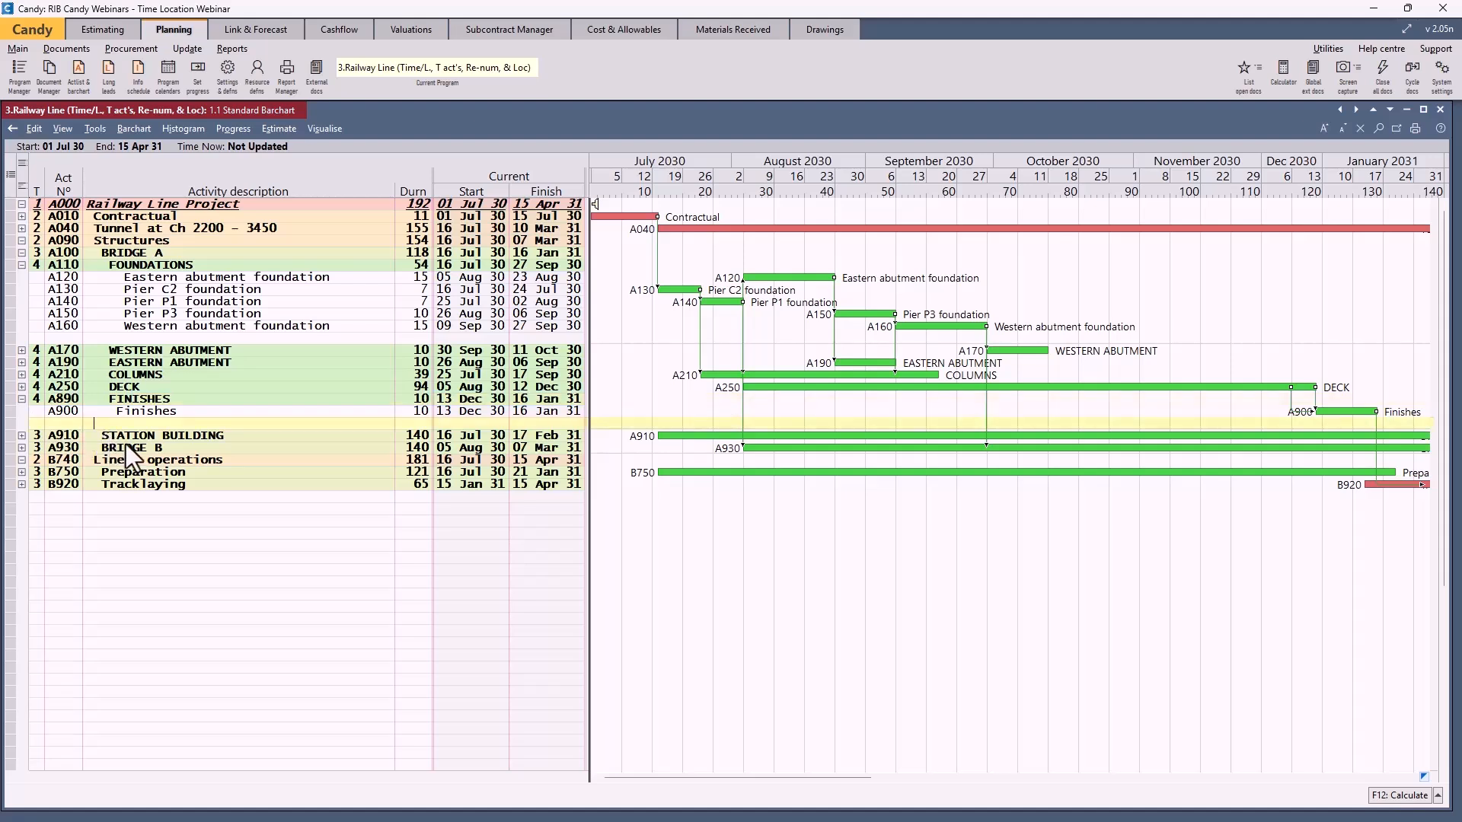
key(ctrl+Insert)
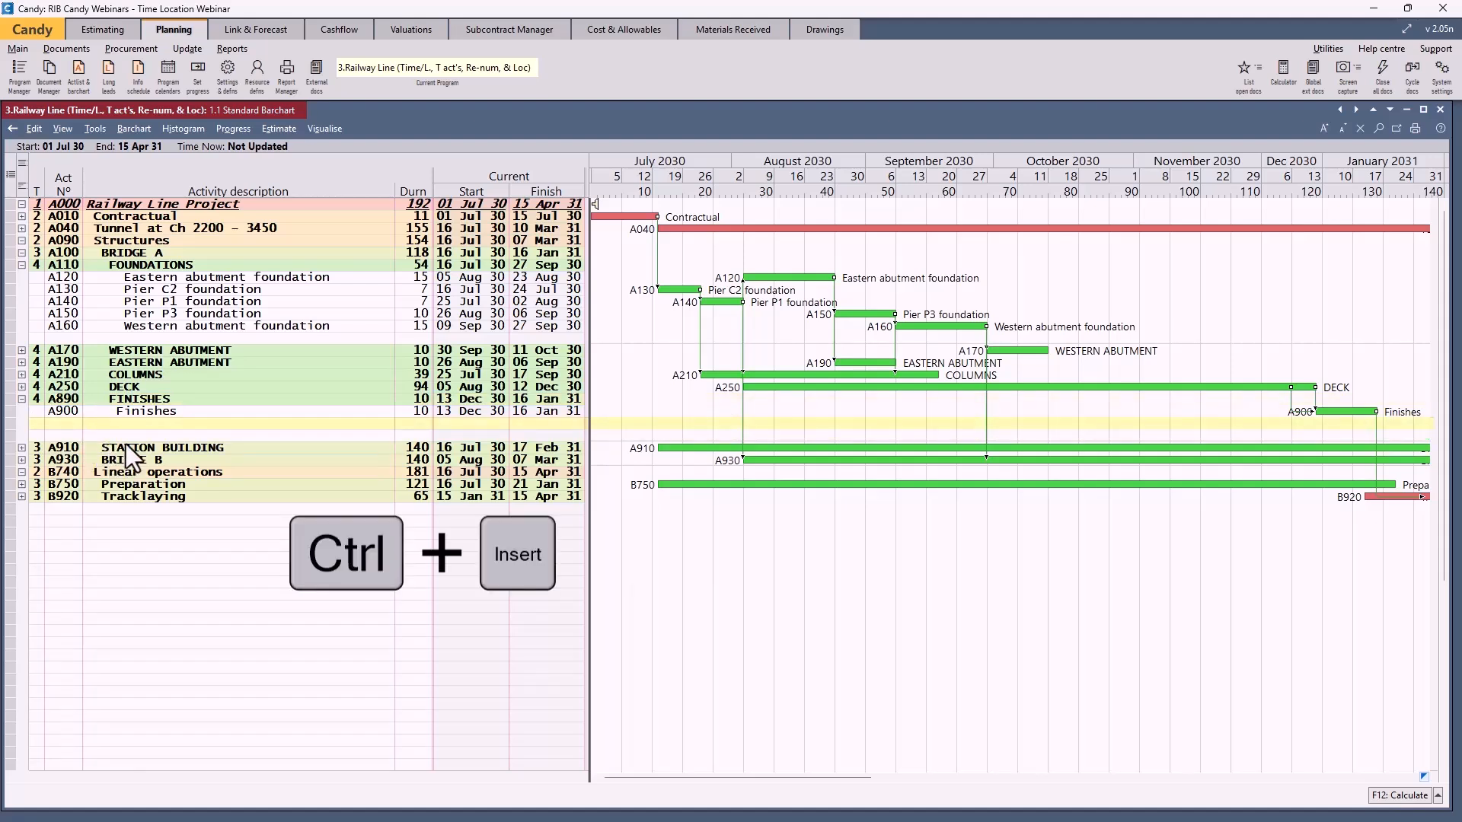
click(35, 425)
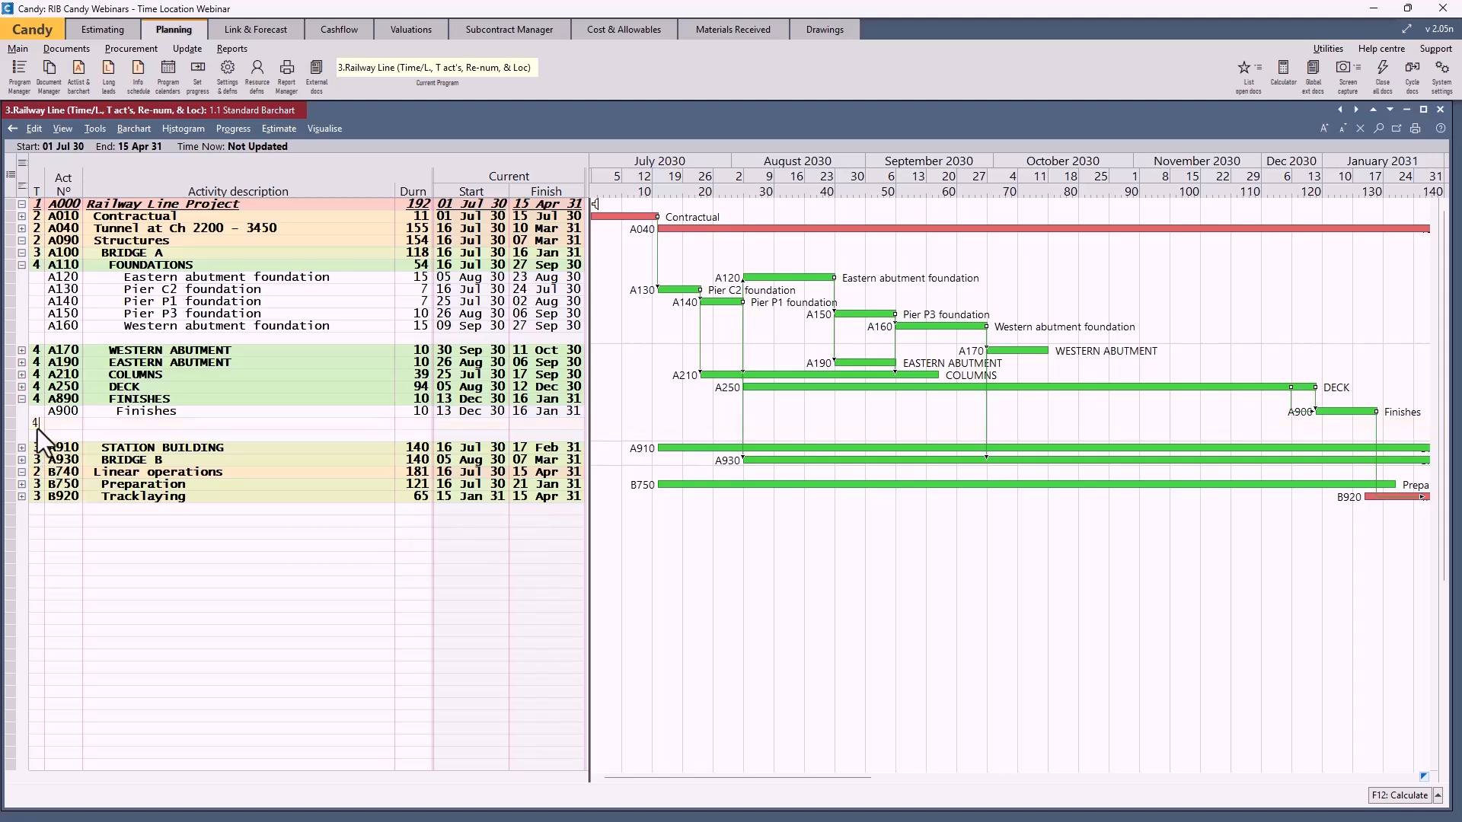
text(4)
click(102, 423)
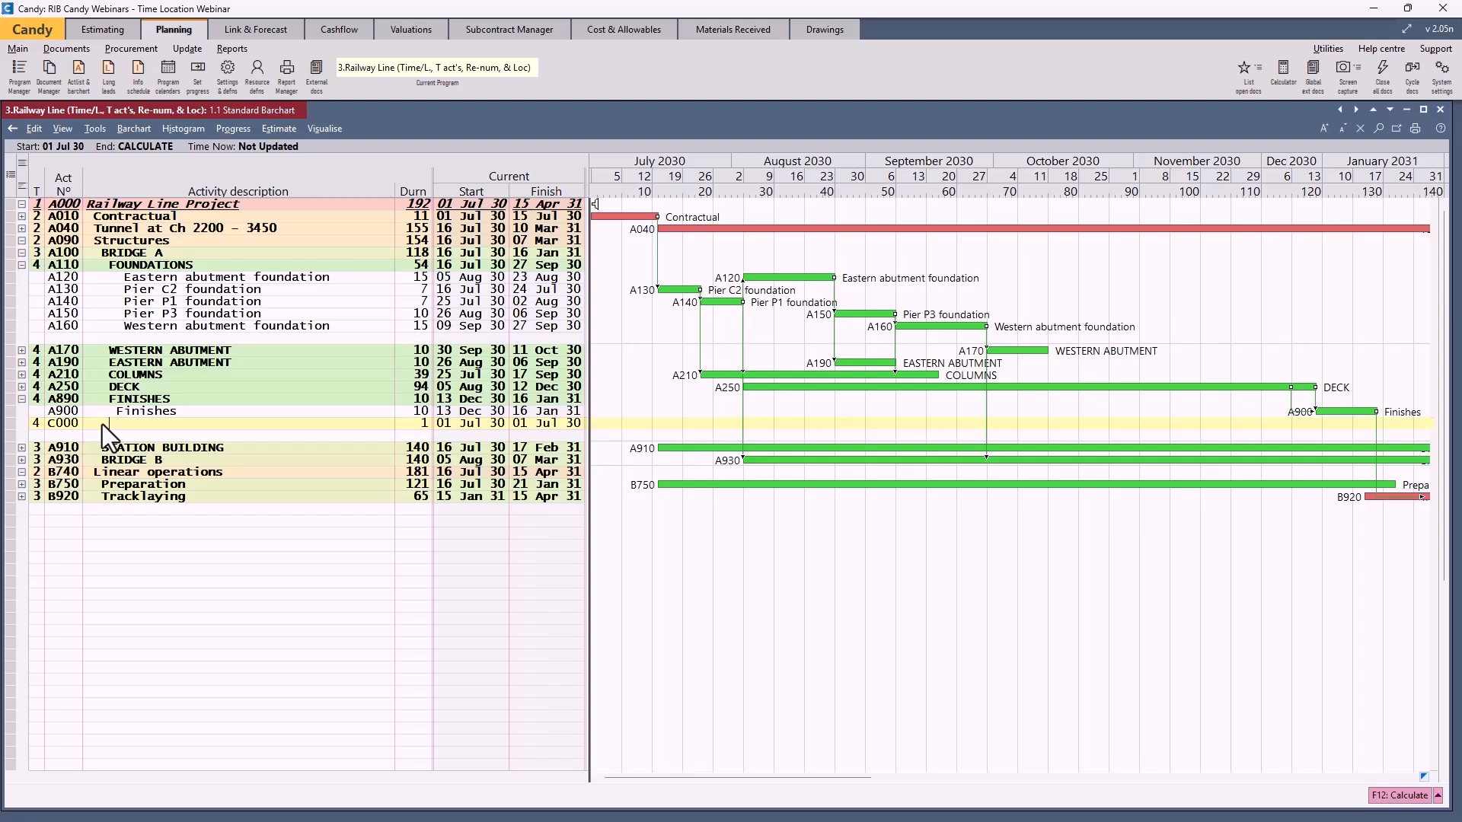
text(Bri)
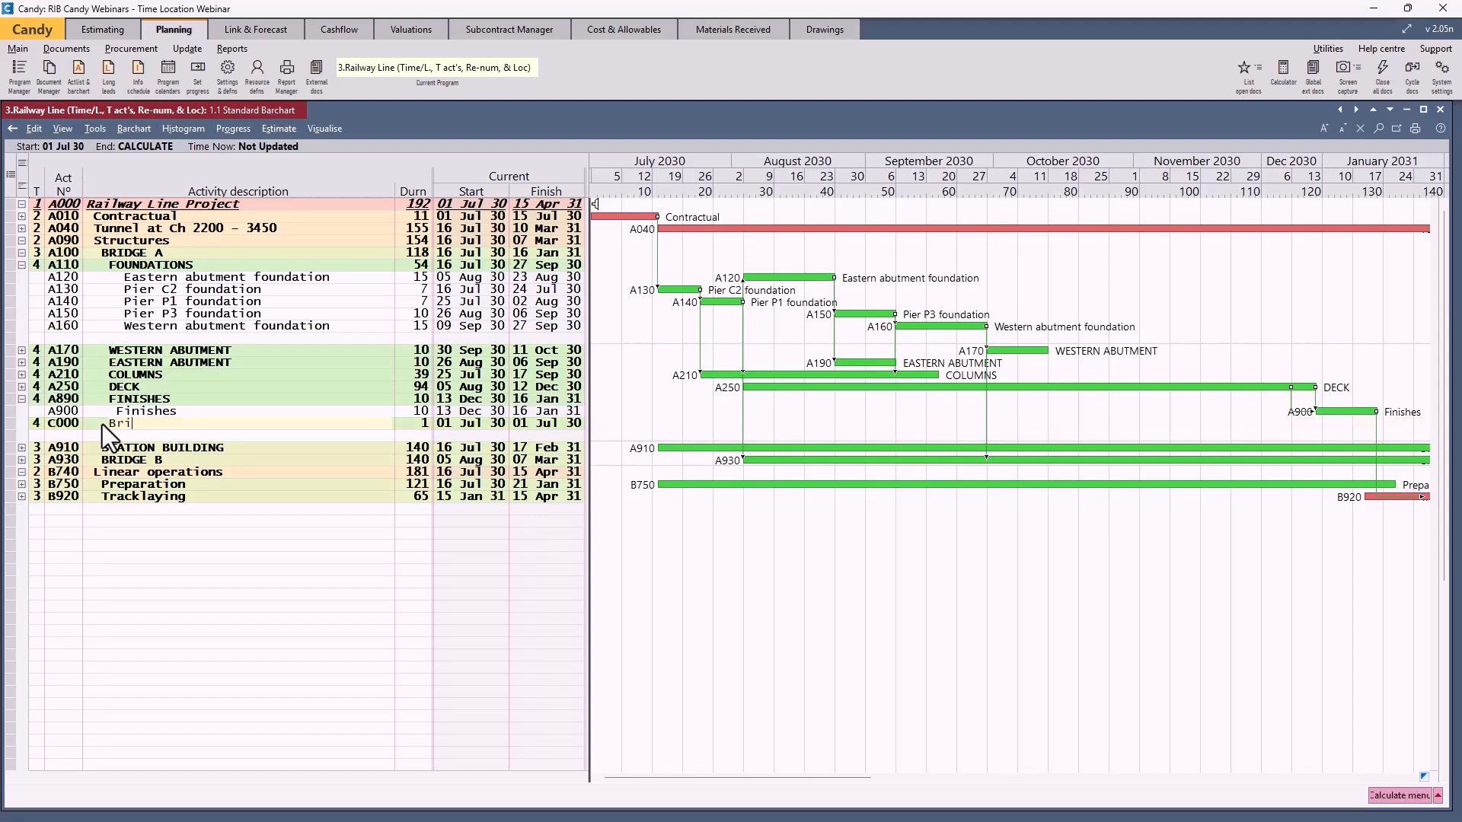
text(dge A Construction period)
key(Return)
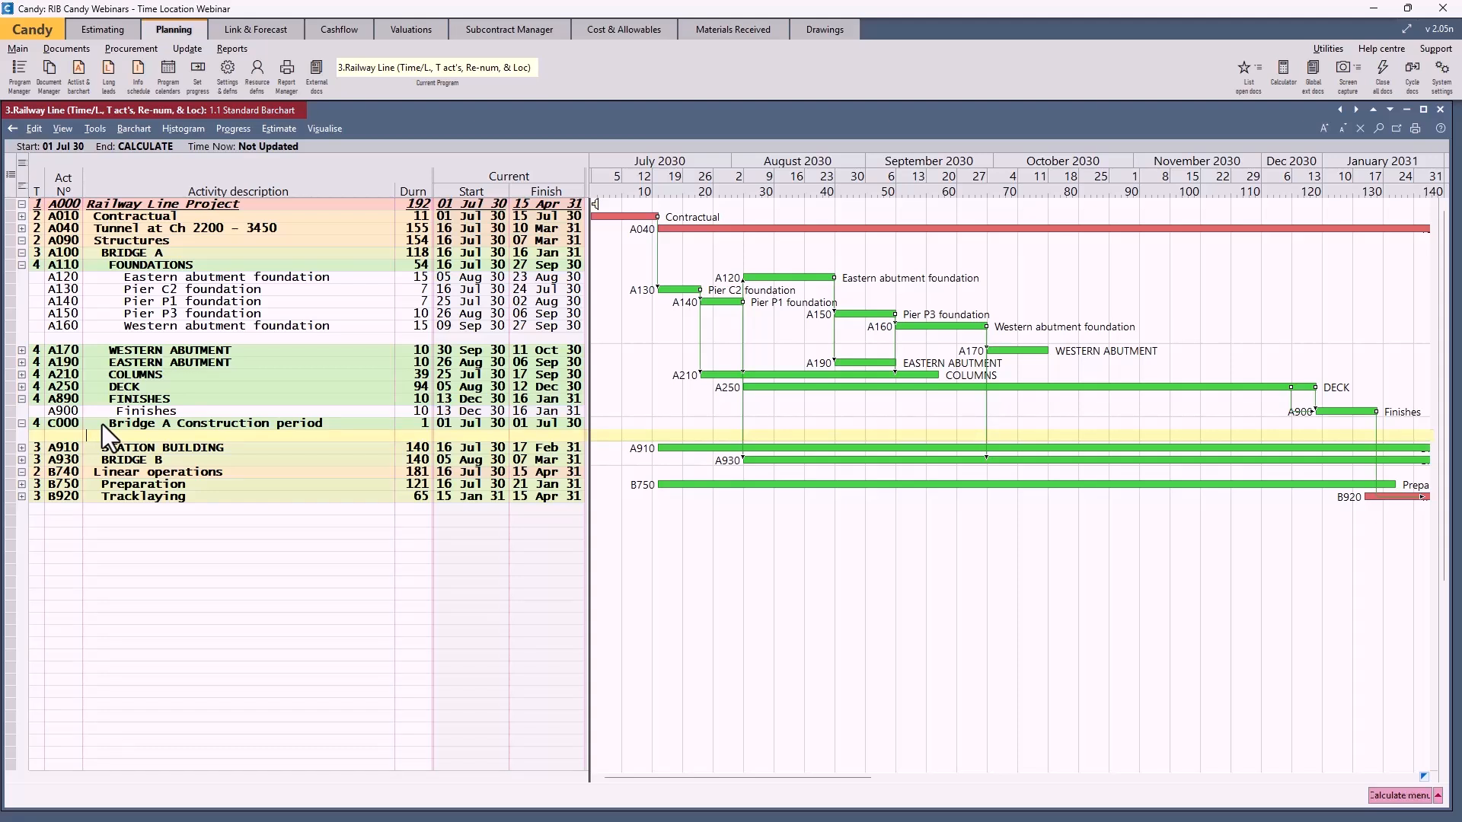
Add a 10-day activity "Build Bridge A" under the "Bridge A Construction period" heading.
text(Build Bridge A)
key(Return)
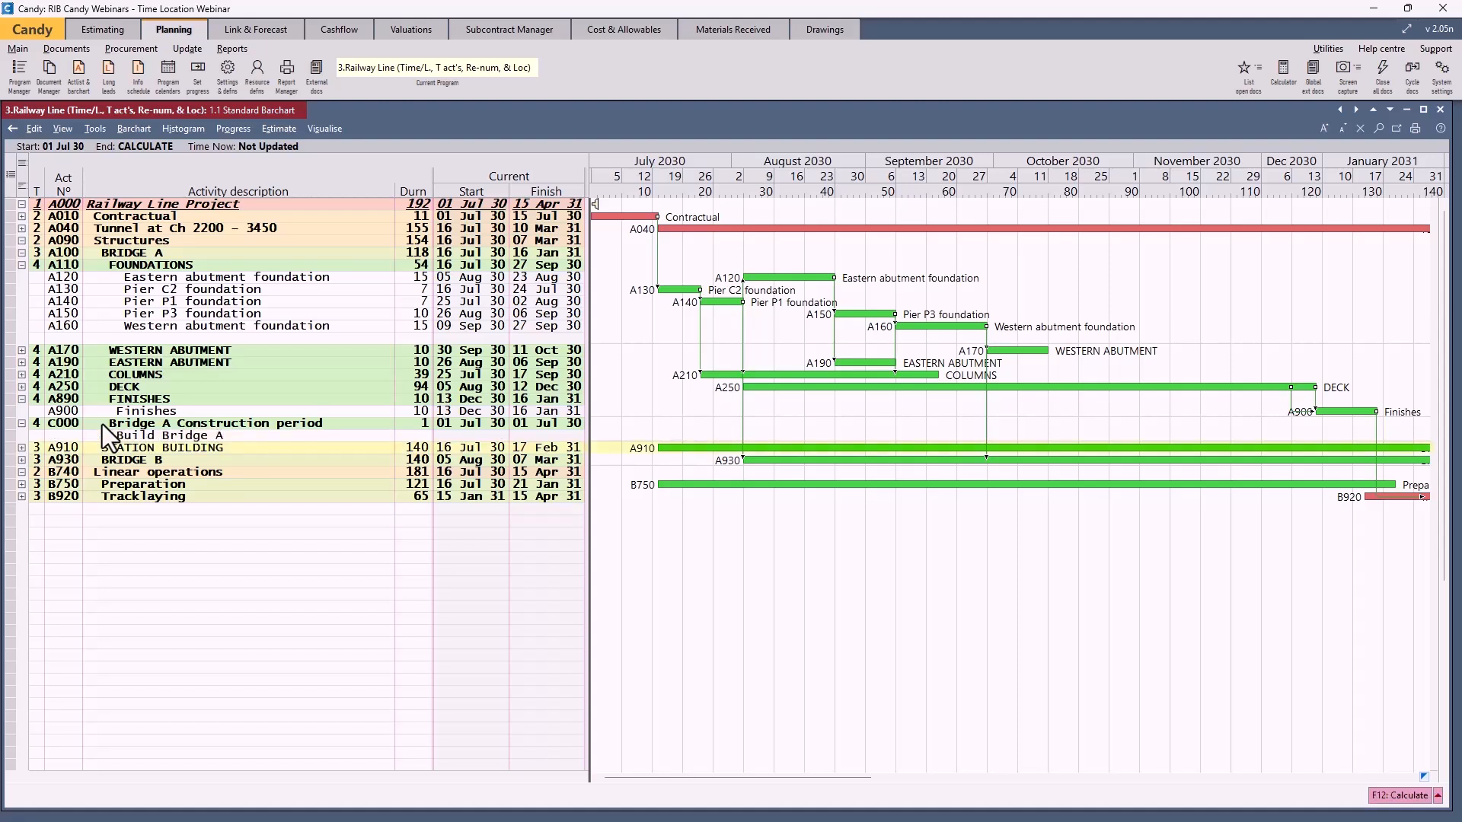
click(409, 437)
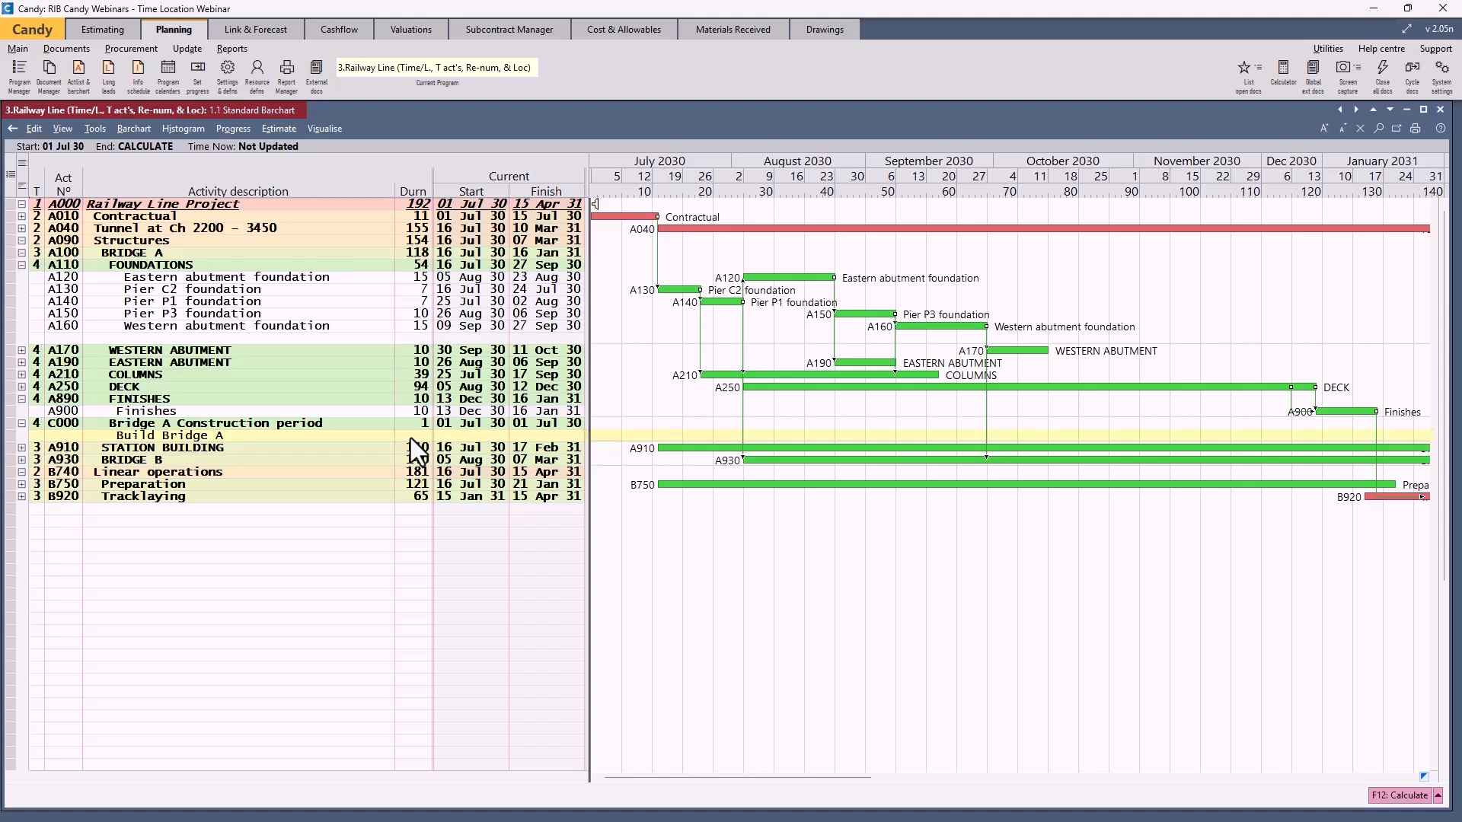
text(10)
key(Return)
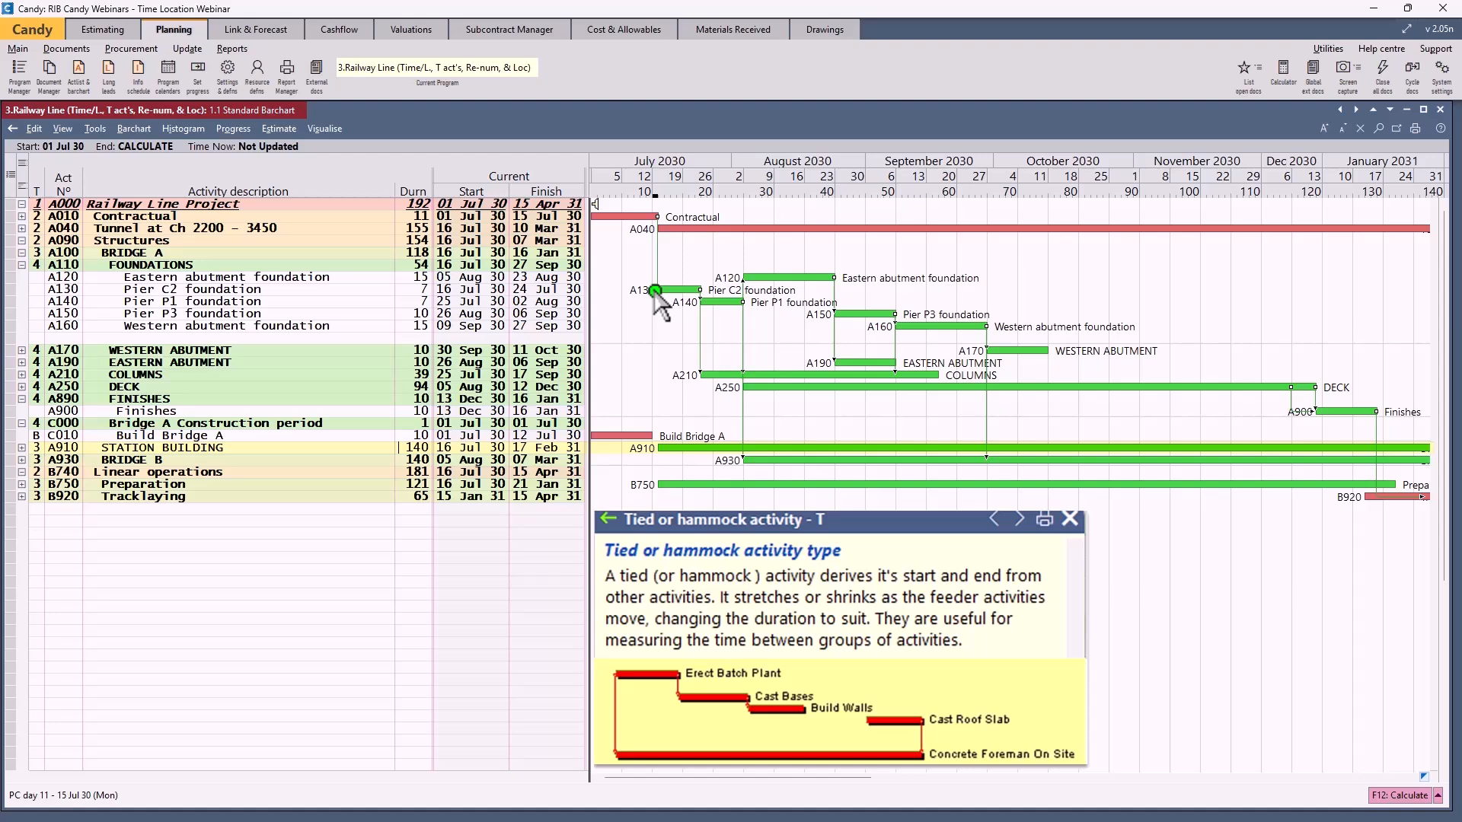
Link the start of Pier C2 foundation to the start of Build Bridge A, and the end of Finishes to its end.
drag(655, 292, 591, 437)
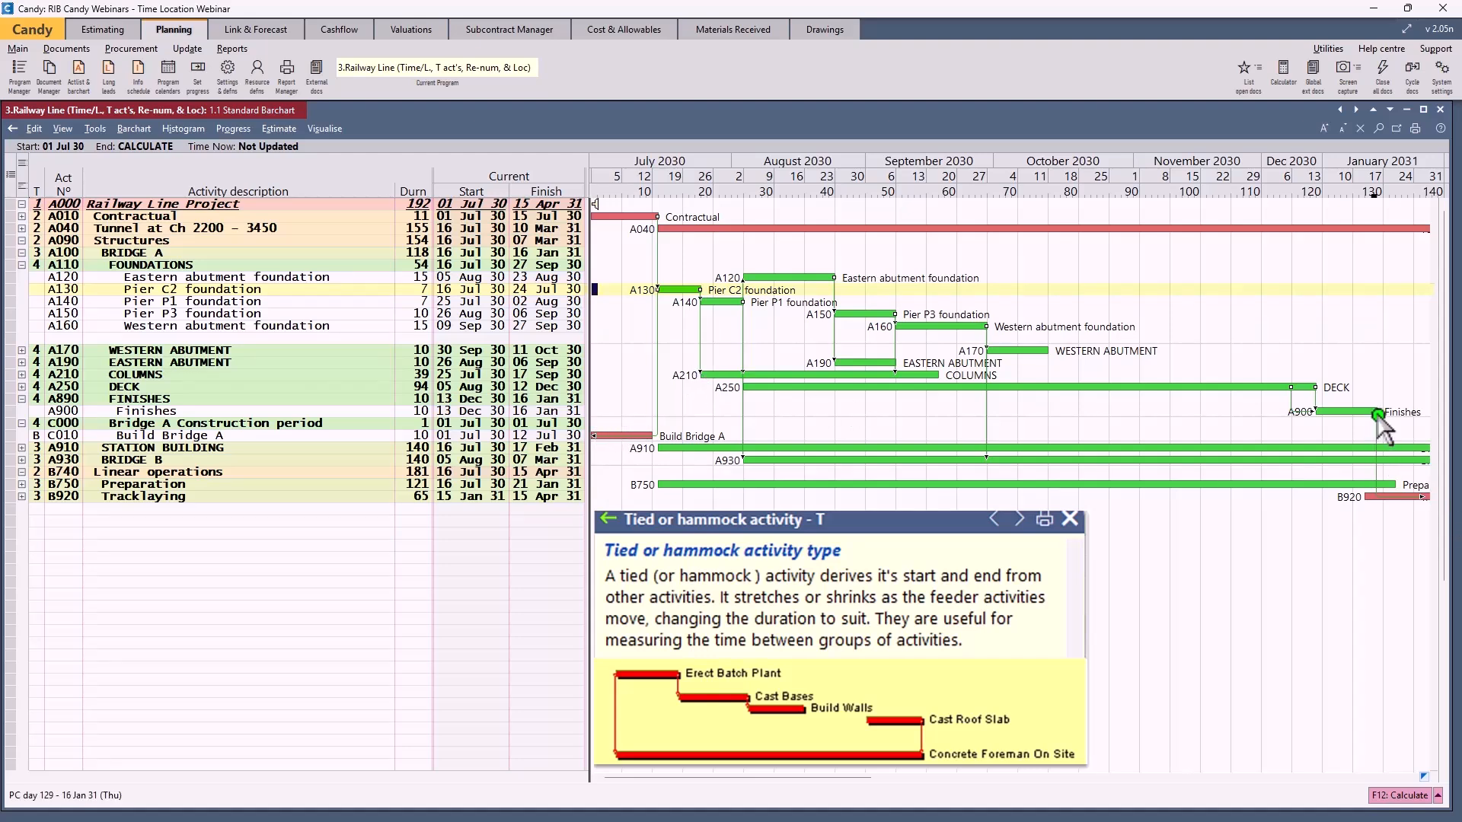
drag(1377, 416, 656, 439)
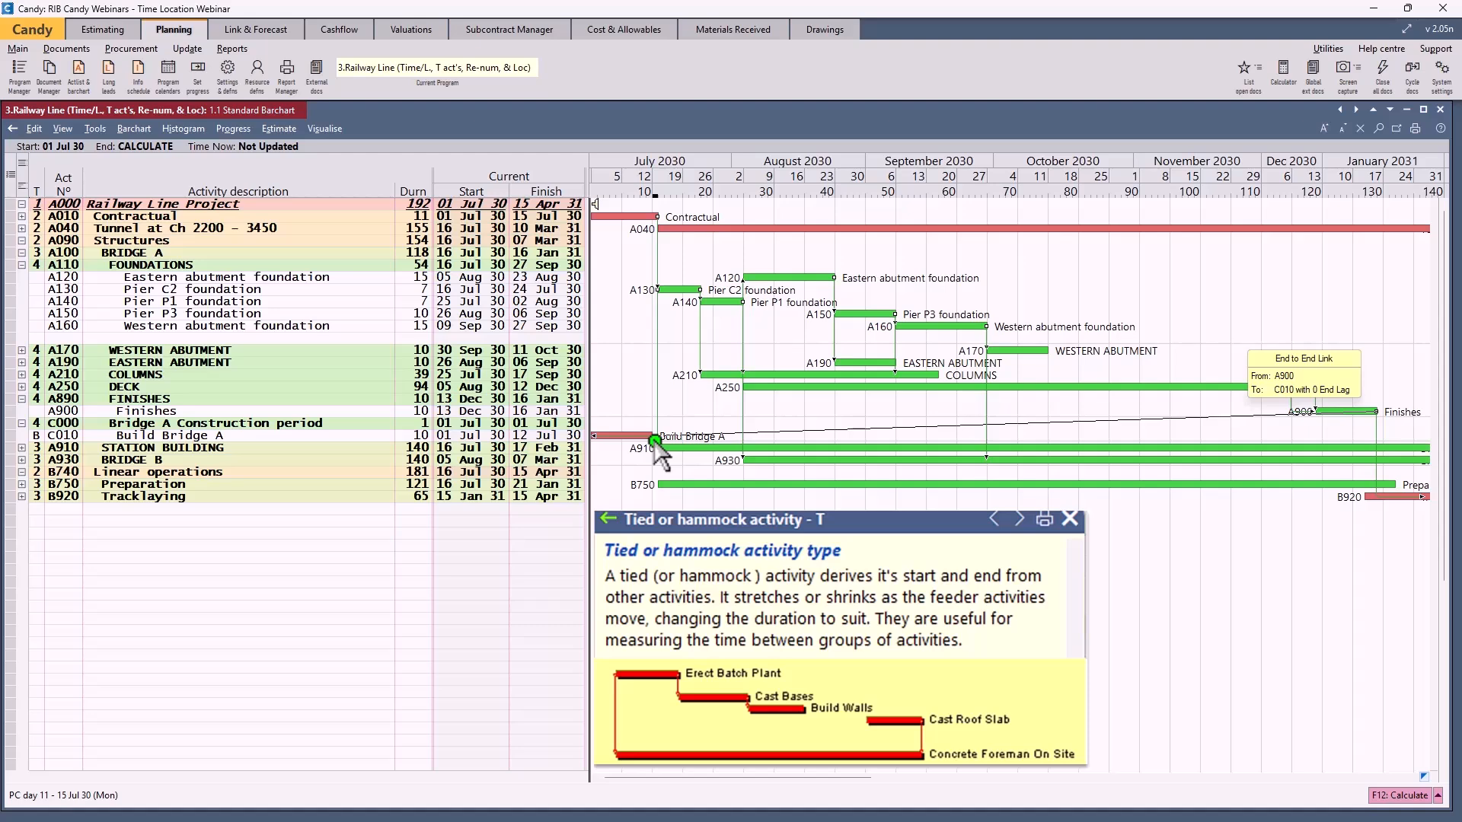
drag(656, 442, 656, 442)
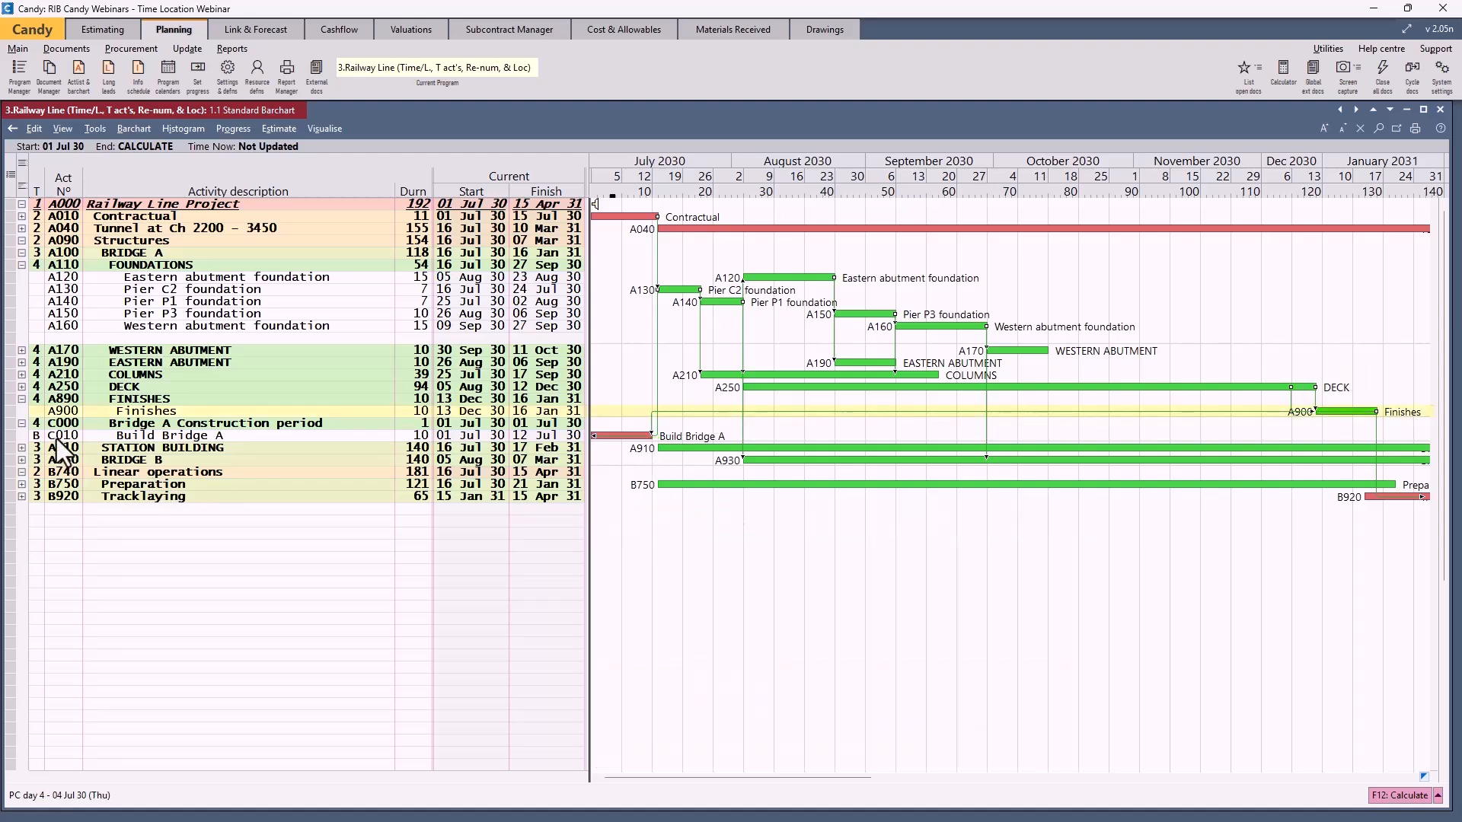
Change the Build Bridge A activity type to Tied activity (hammock) and recalculate the program.
double_click(35, 436)
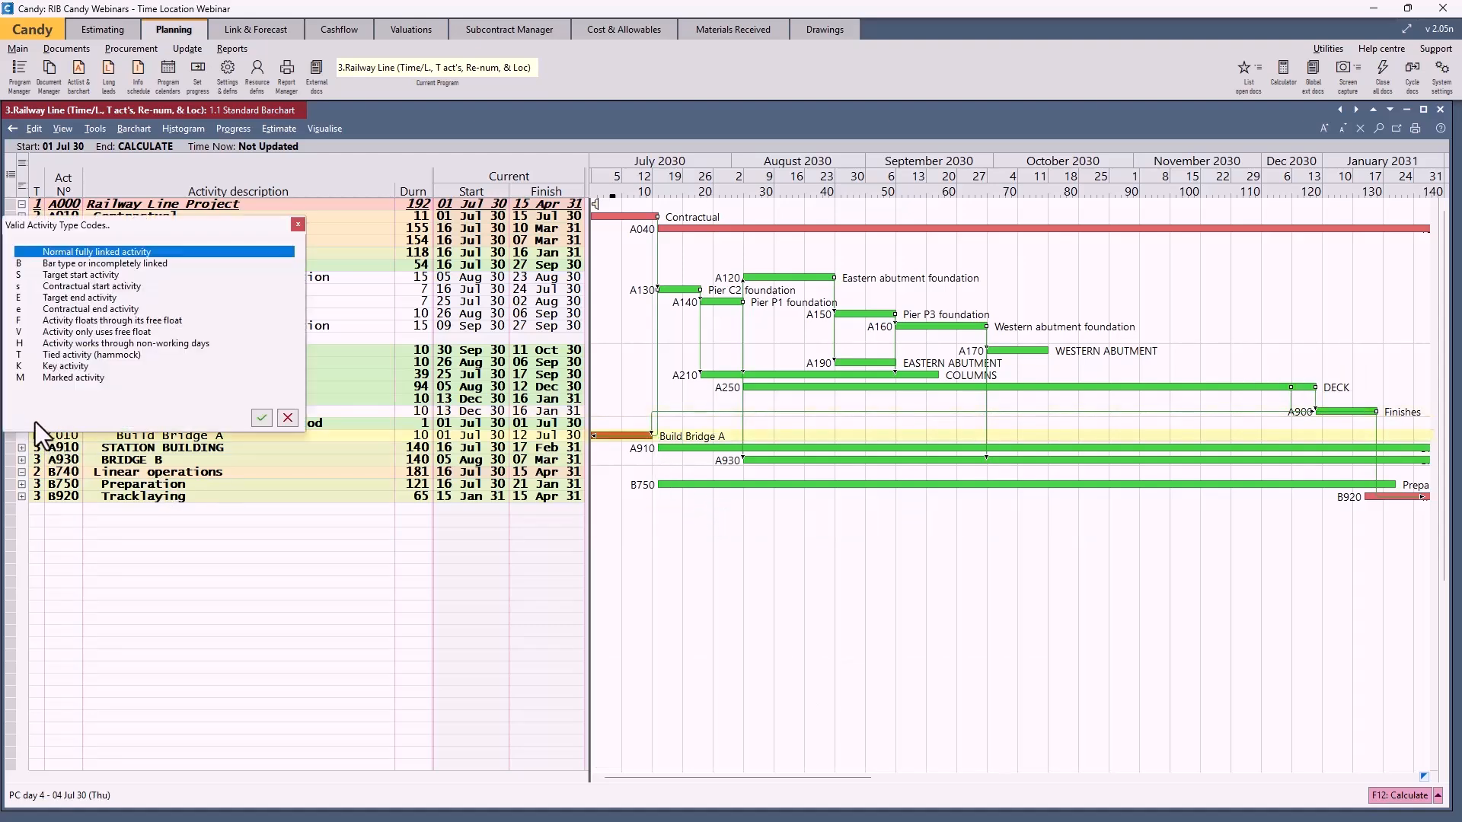
click(57, 356)
click(266, 417)
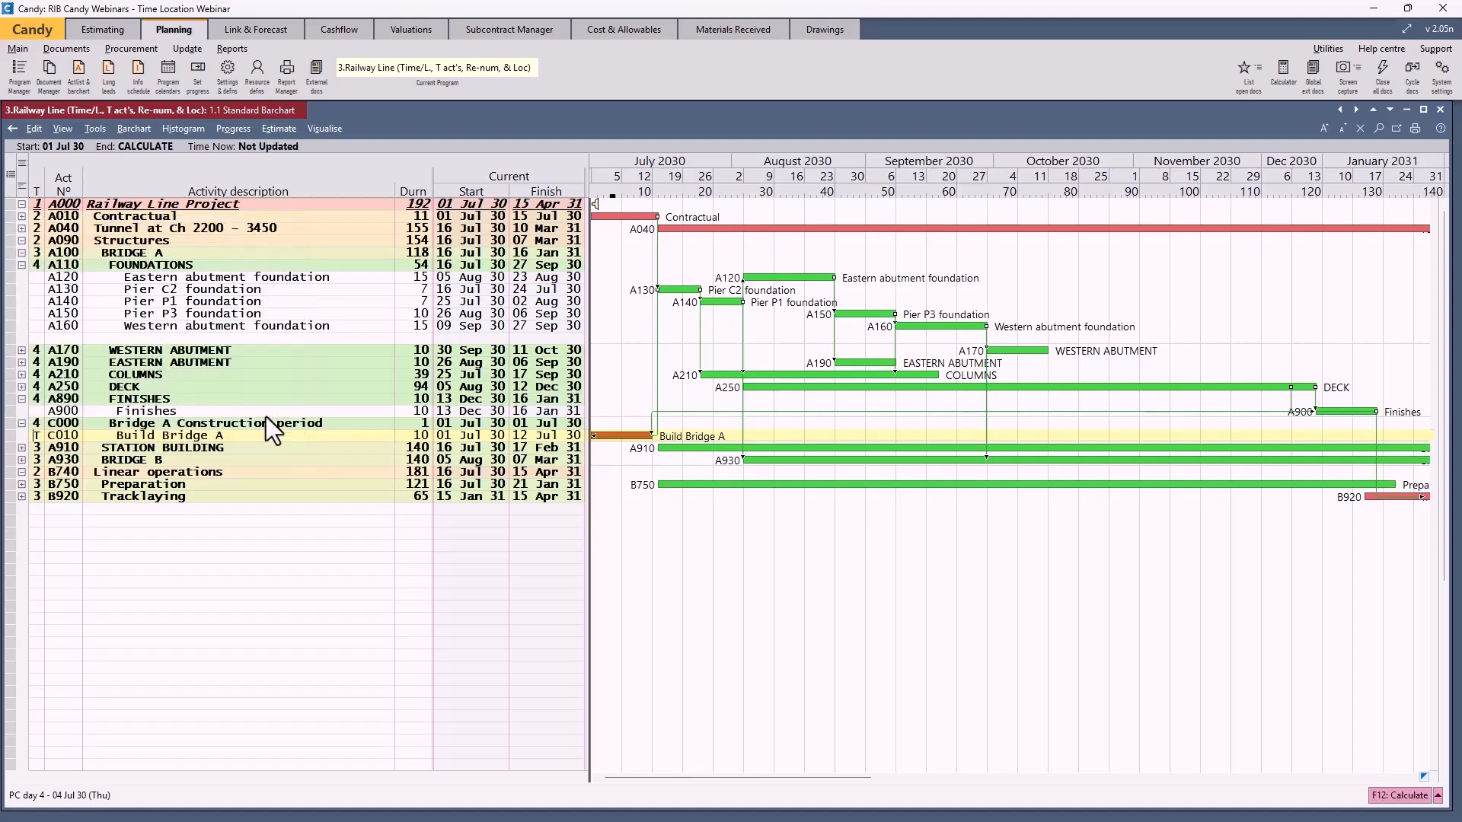
click(1399, 795)
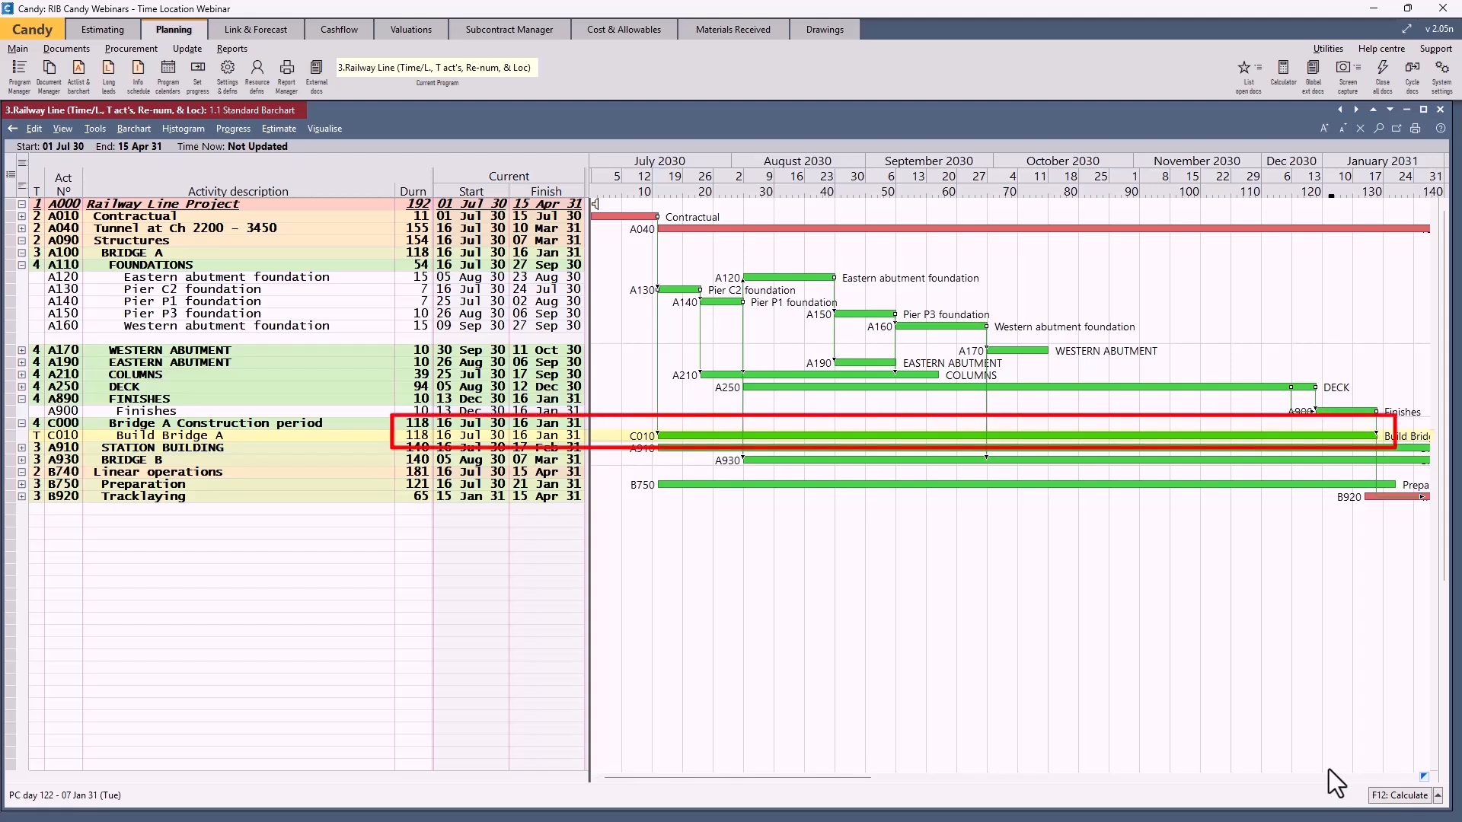
click(423, 424)
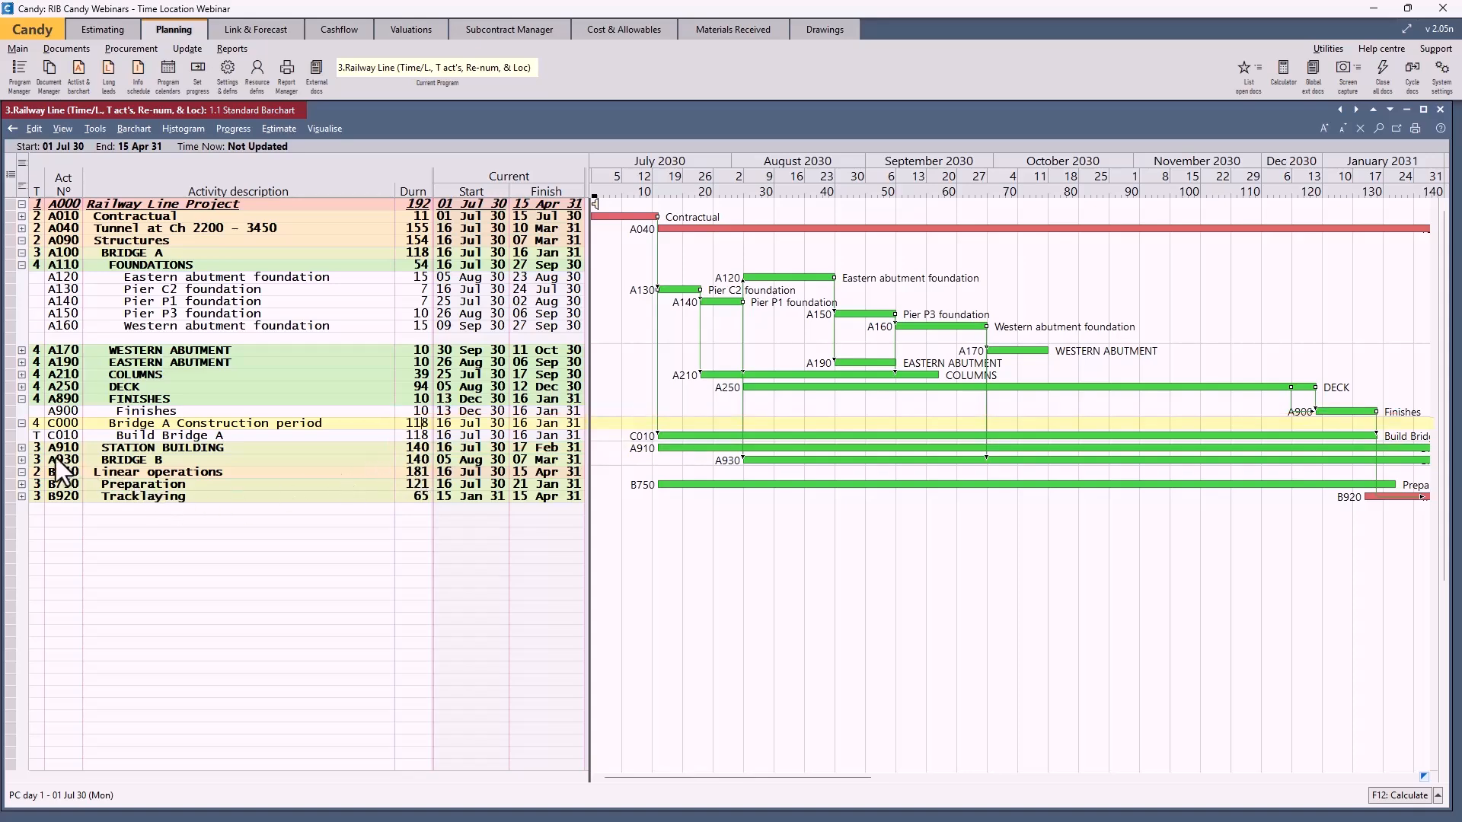
Expand BRIDGE B together with its FOUNDATIONS and FINISHES headings to show their activities.
click(23, 460)
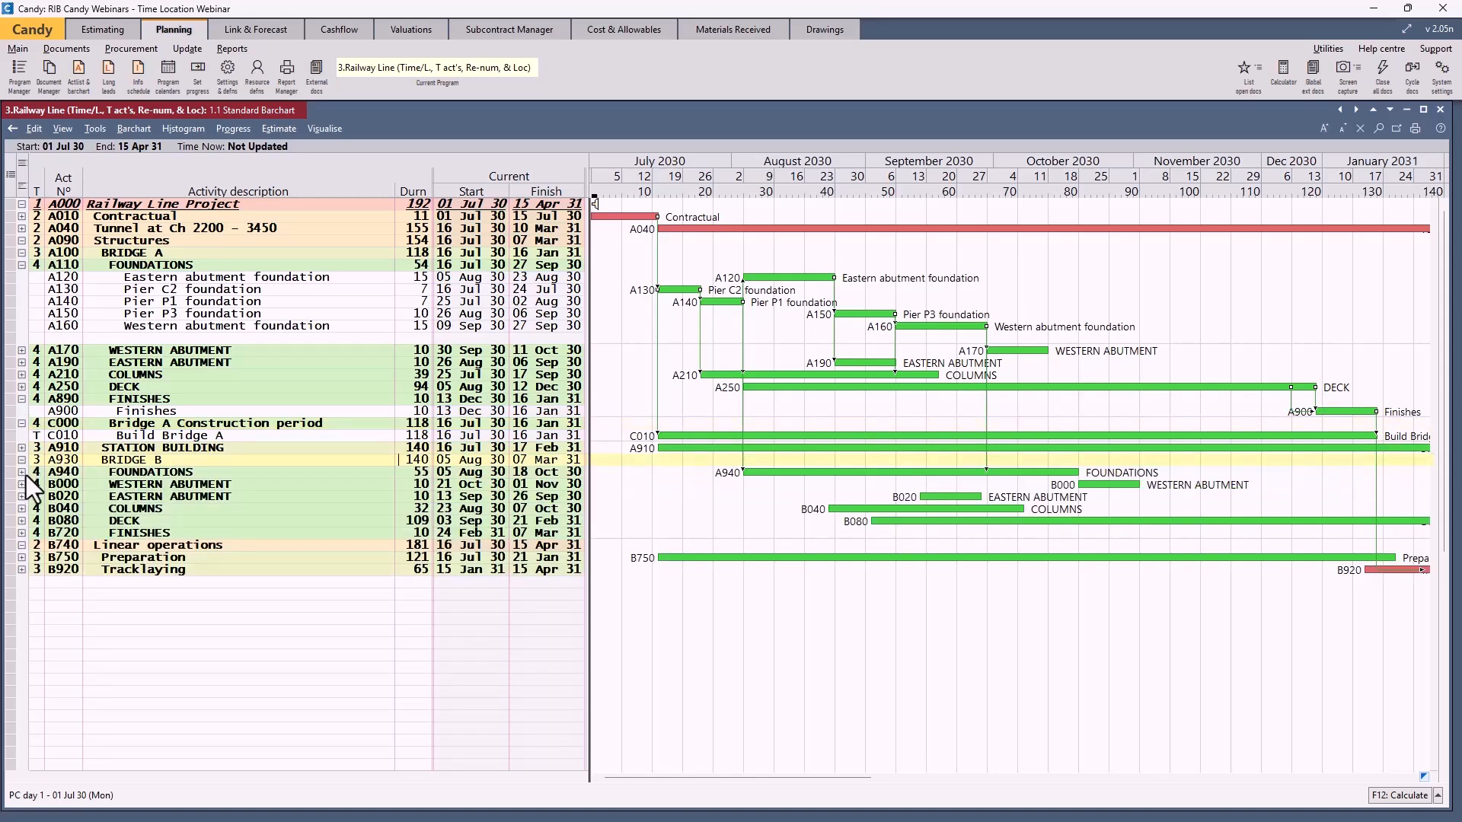
click(21, 472)
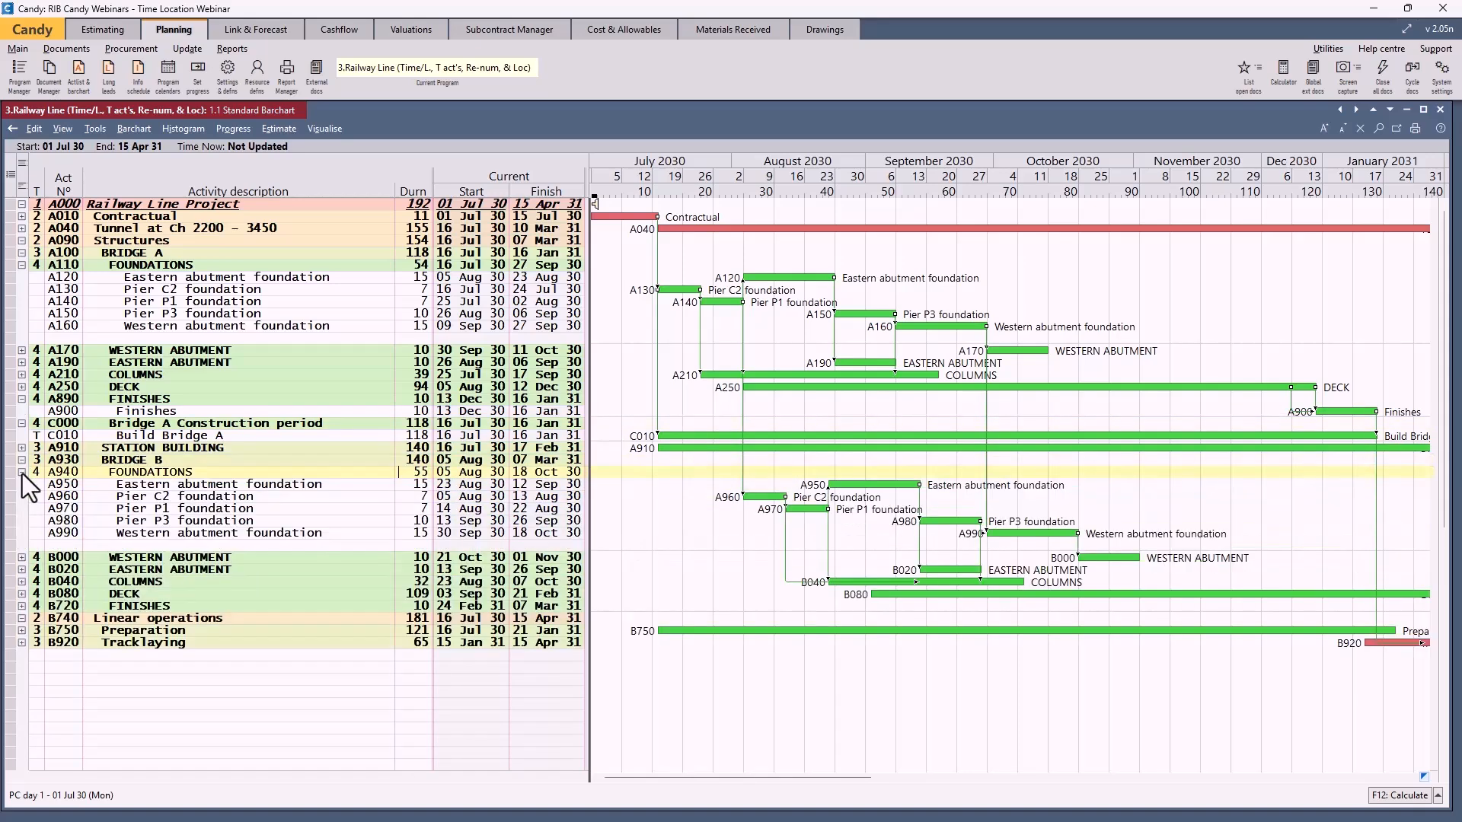
click(22, 606)
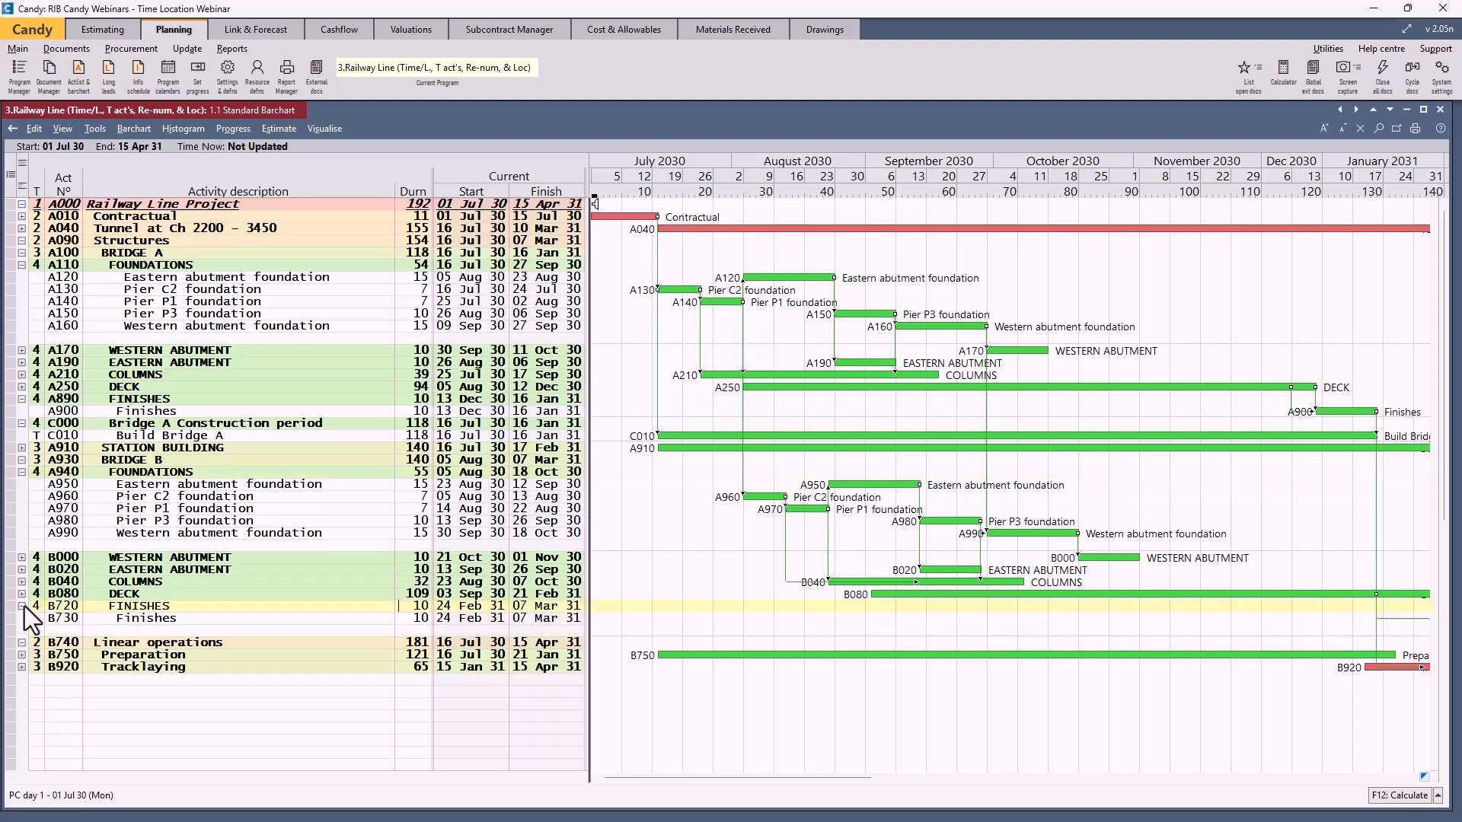
Insert a level 4 heading "Bridge B constrcution period" below the Finishes activity of BRIDGE B, with spare blank rows beneath it.
click(54, 631)
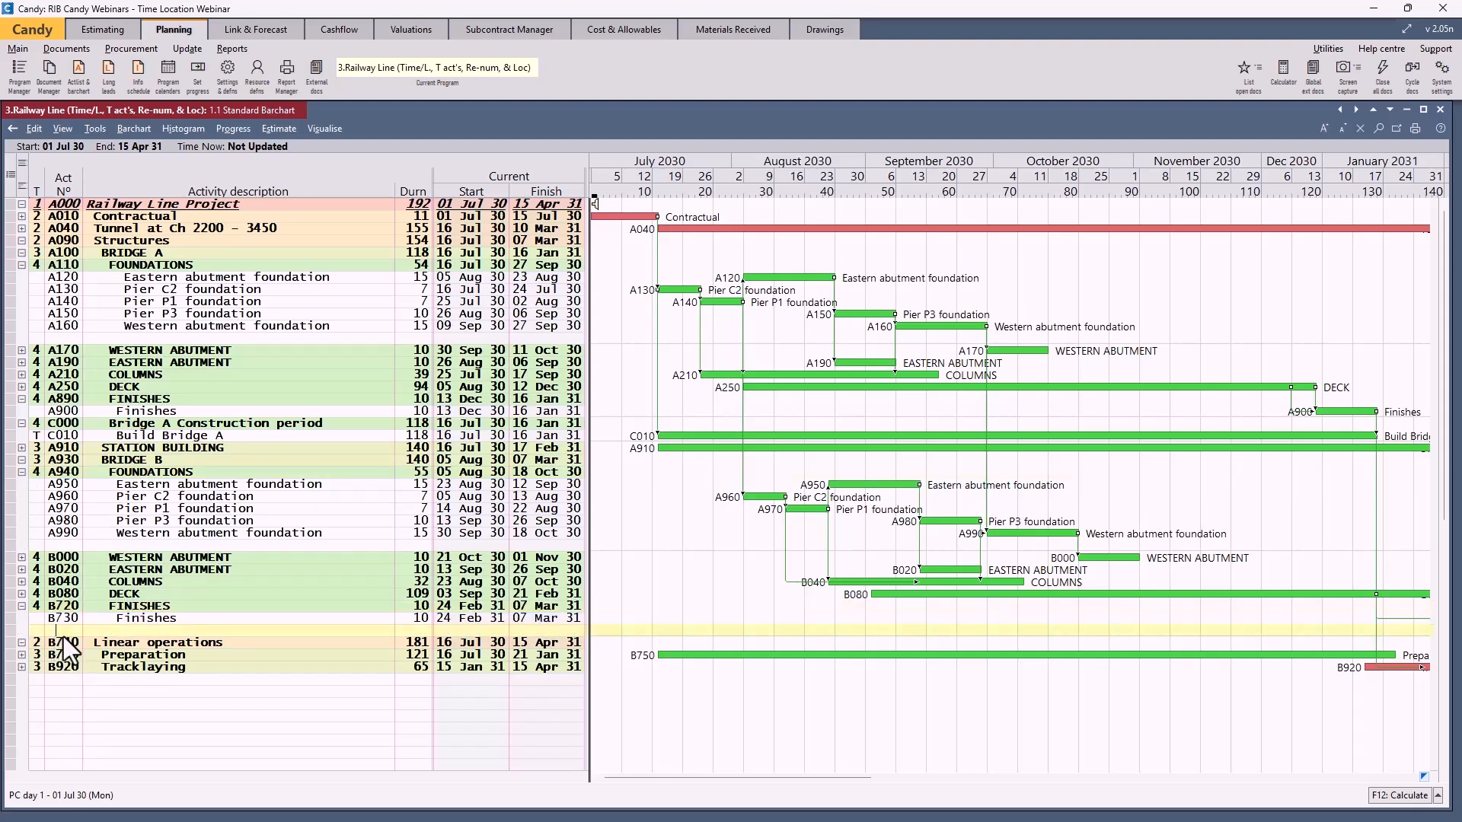
key(ctrl+Insert)
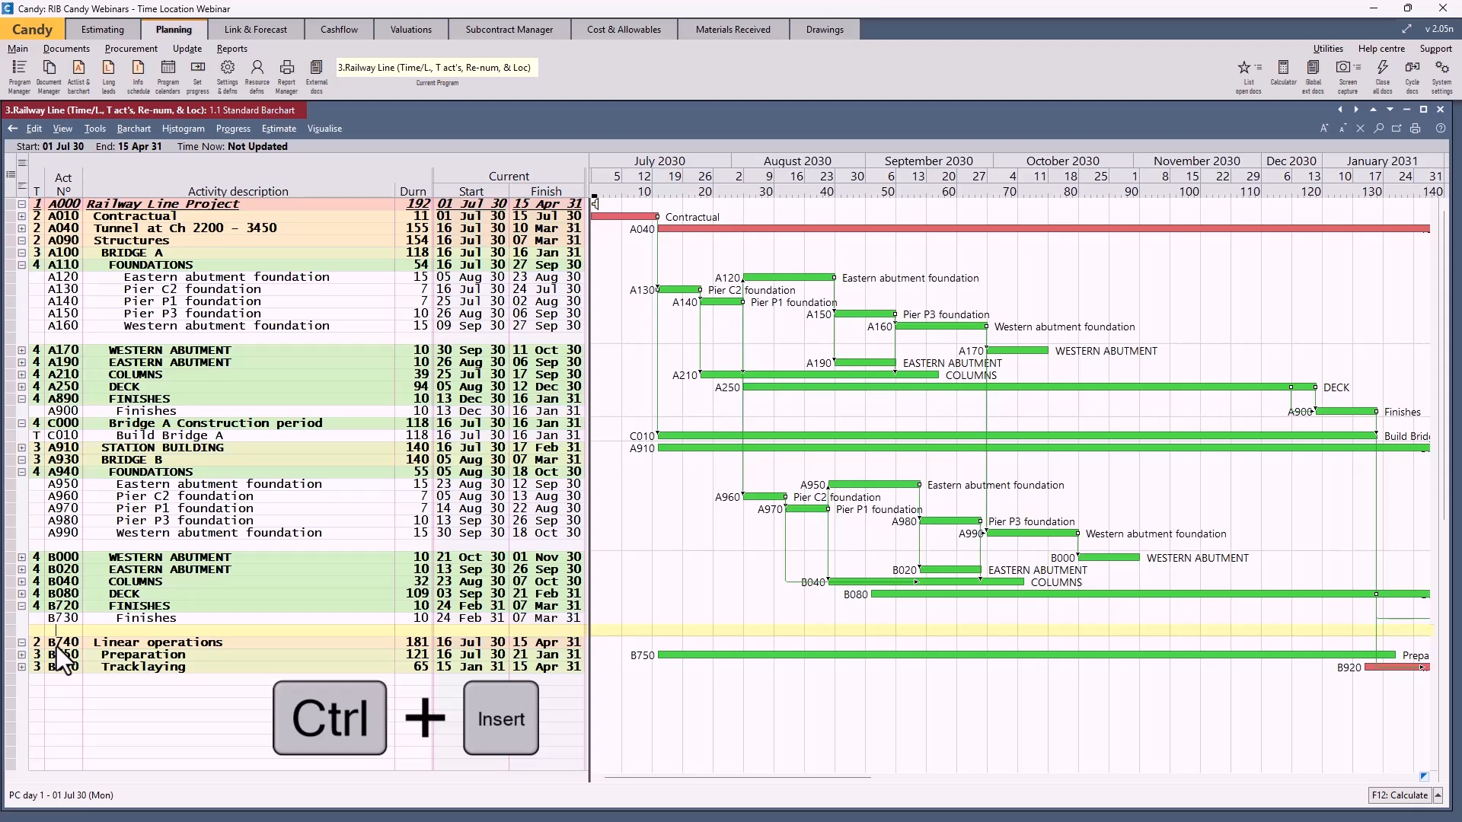
key(ctrl+Insert)
key(ctrl+Insert)
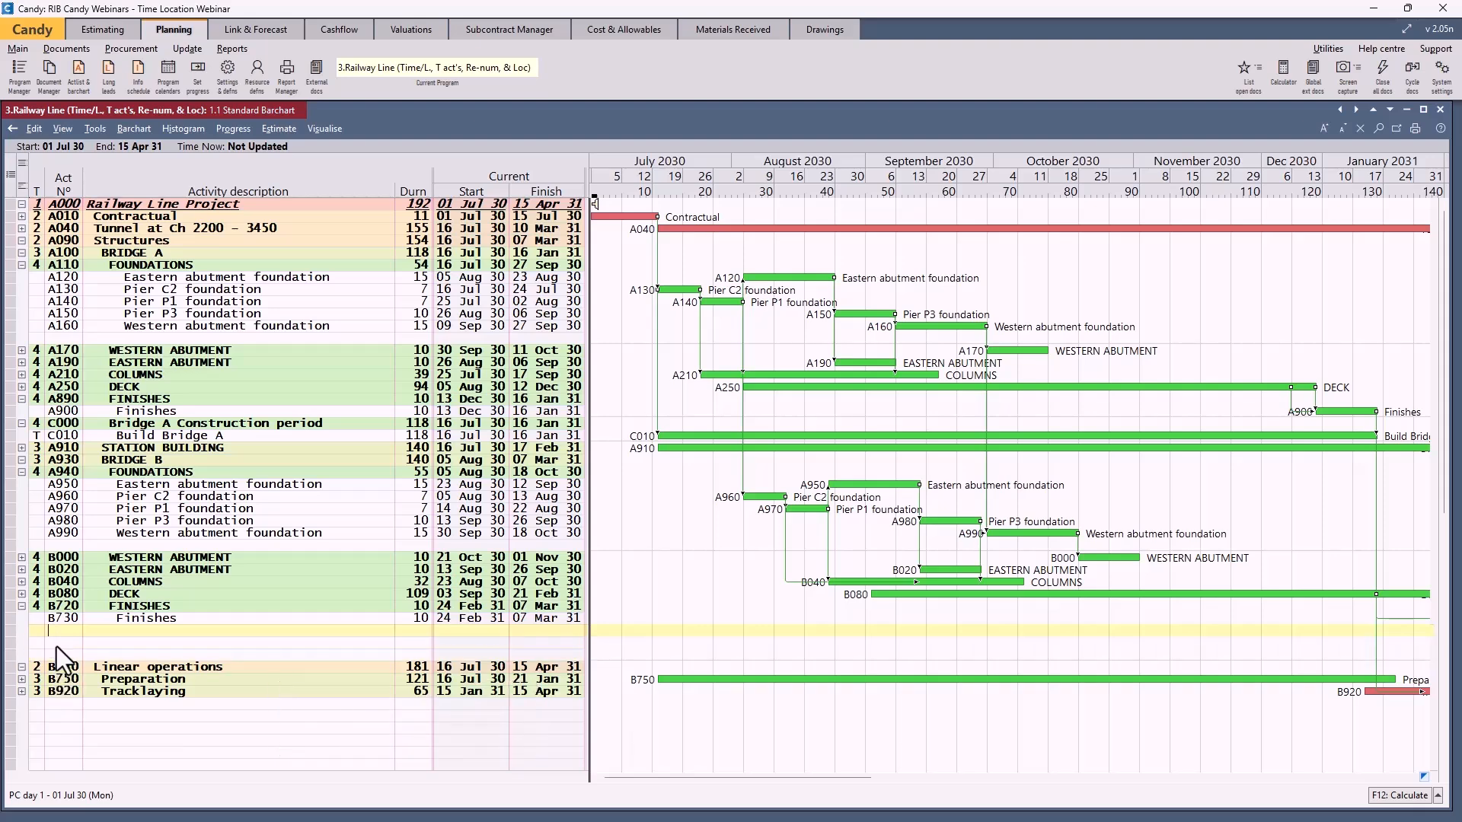
click(33, 632)
text(4)
key(Return)
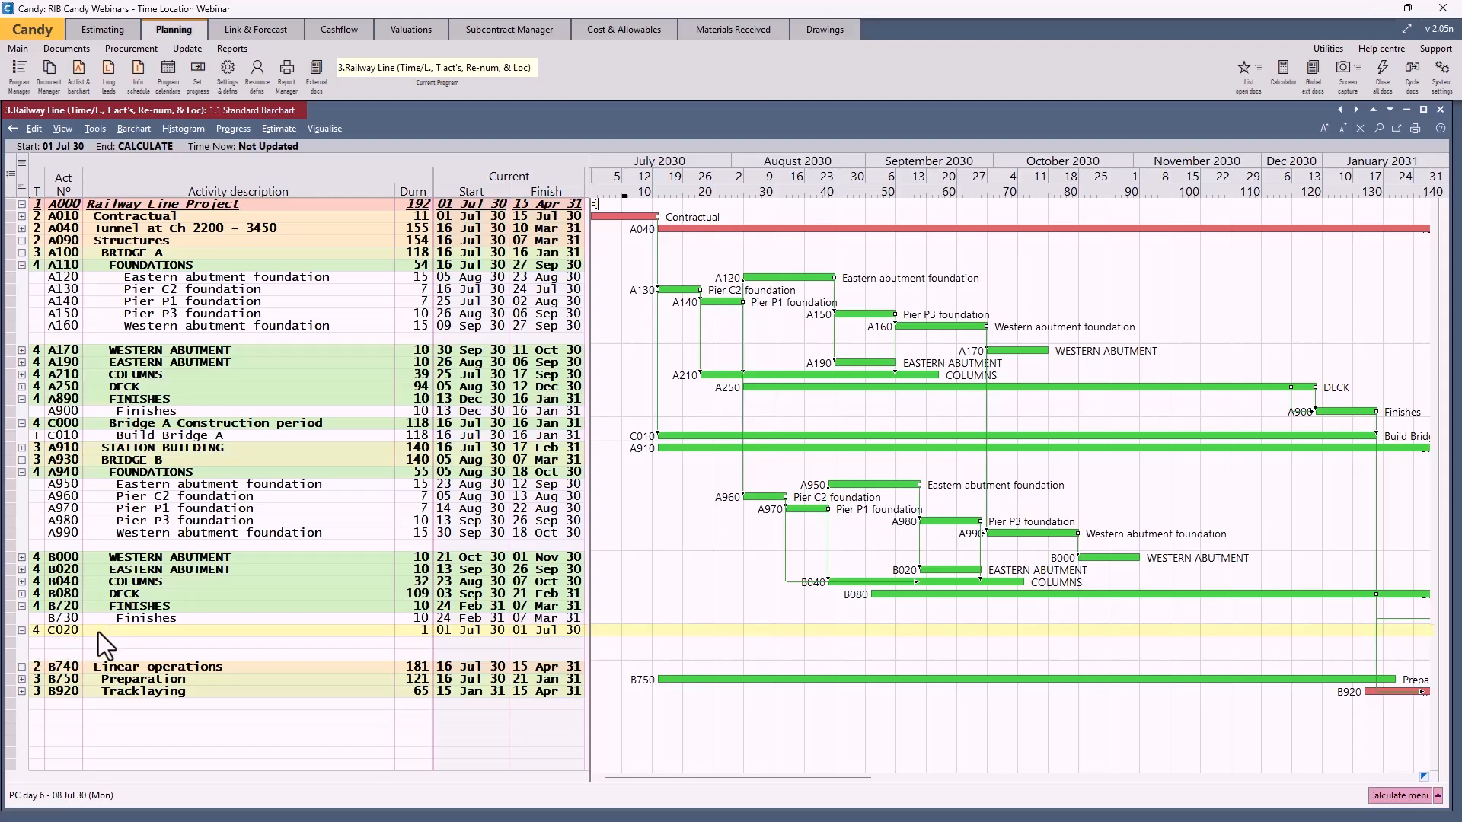
text(Bri)
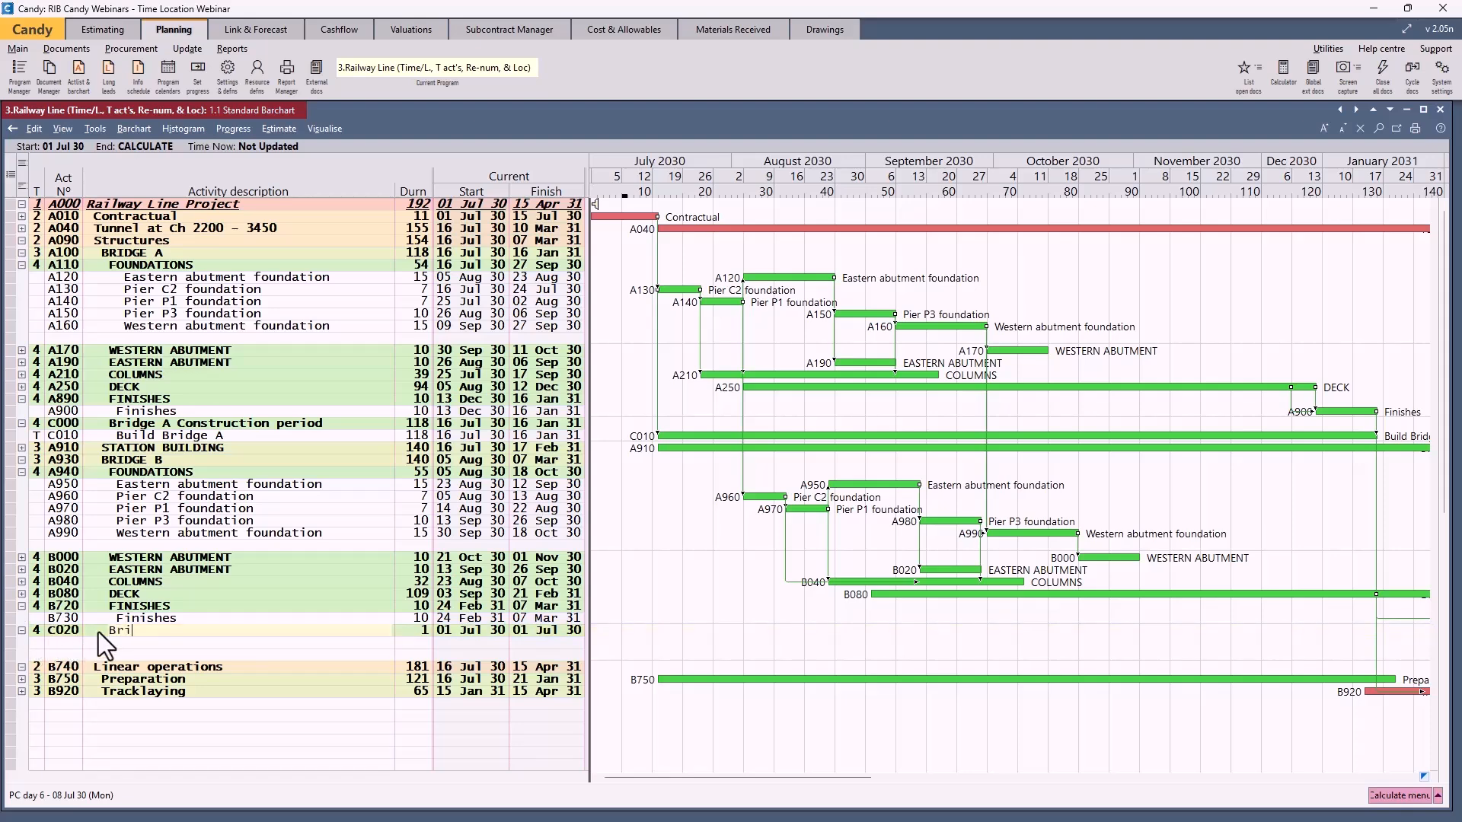
text(dge B constrcution period)
key(Return)
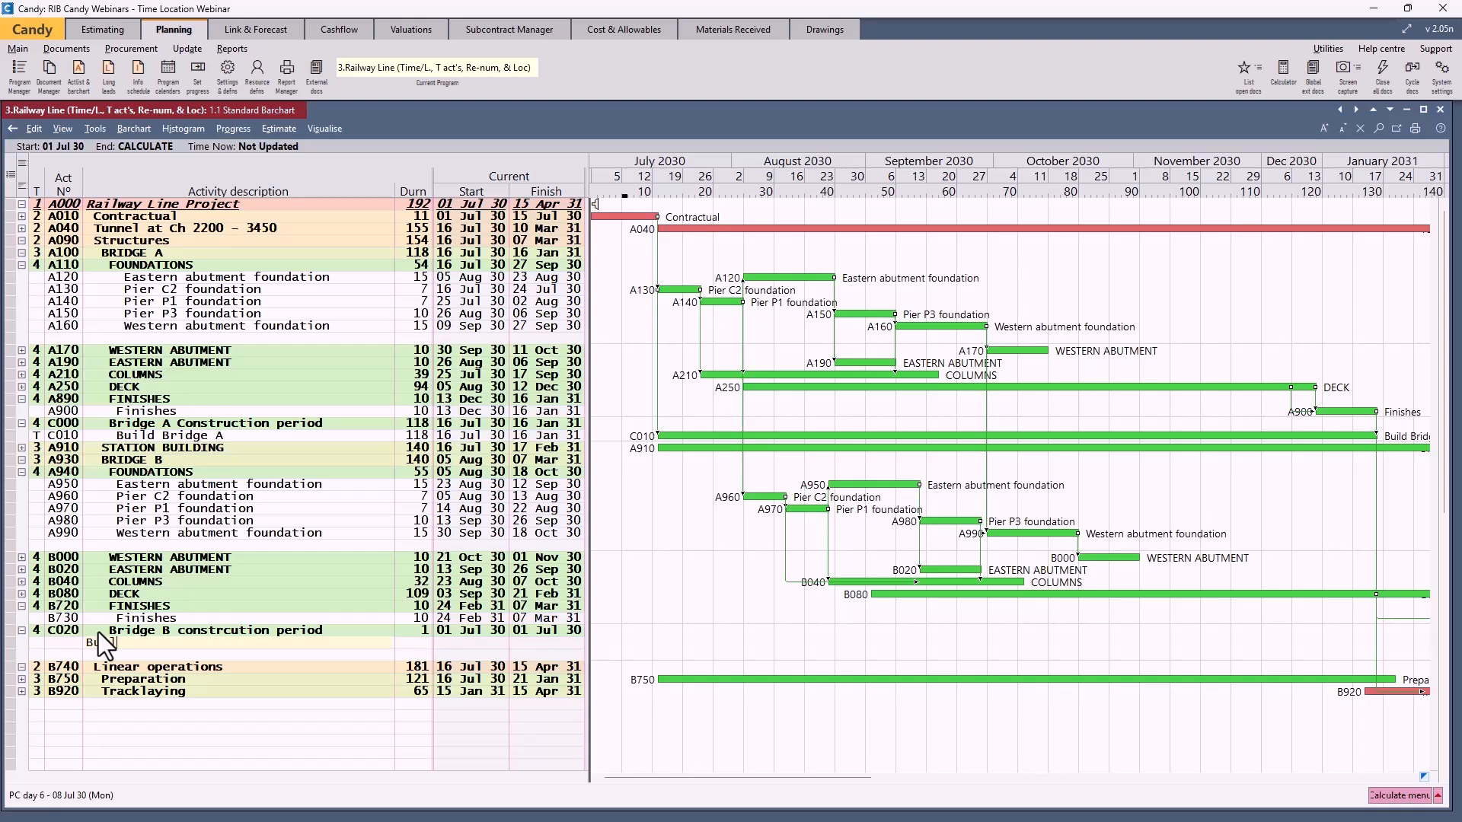
Add a 10-day activity "Build Bridge B" under the Bridge B construction period heading.
text(Build Bridge B)
key(Return)
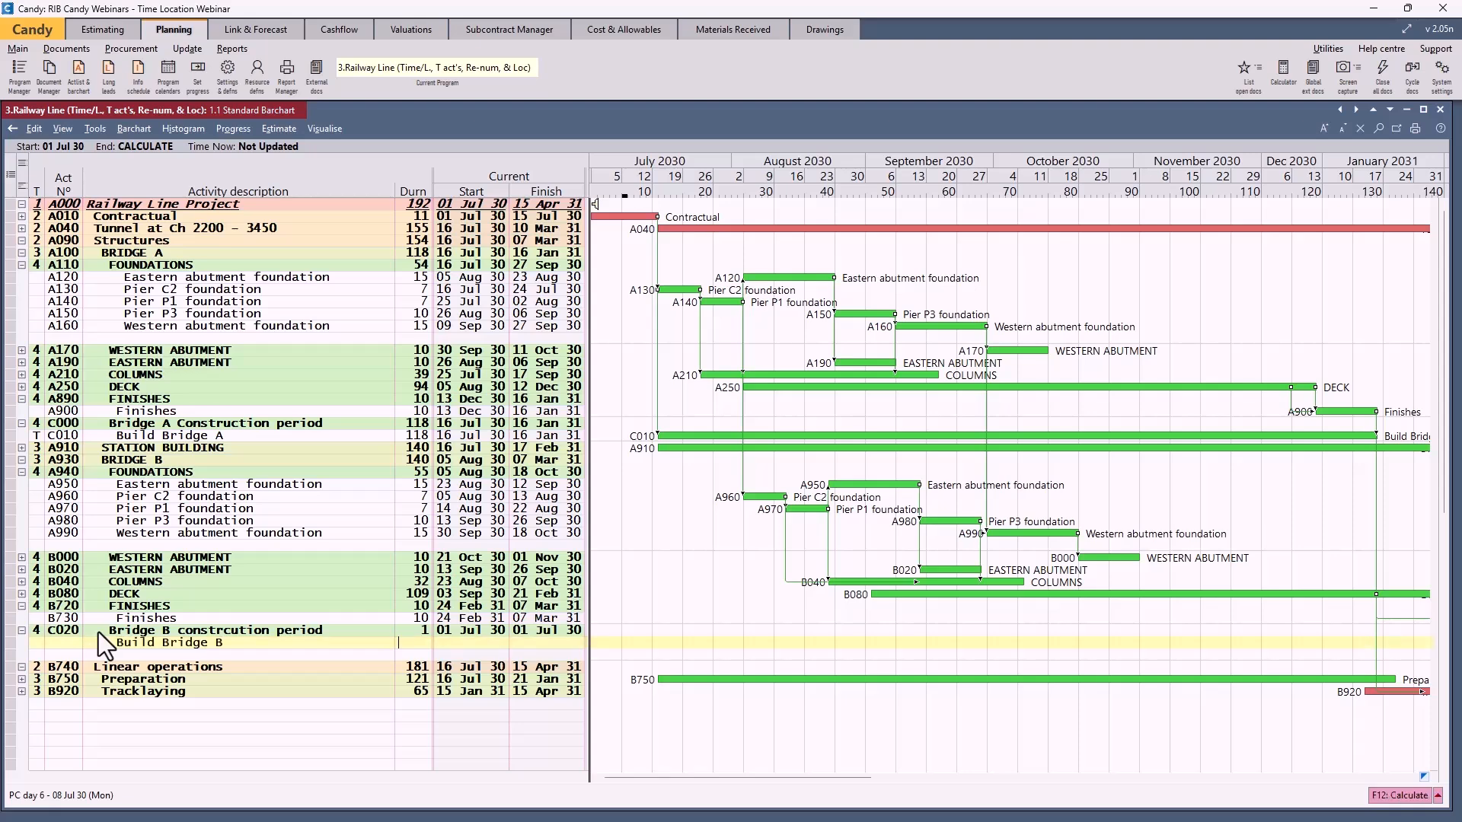
text(10)
key(Return)
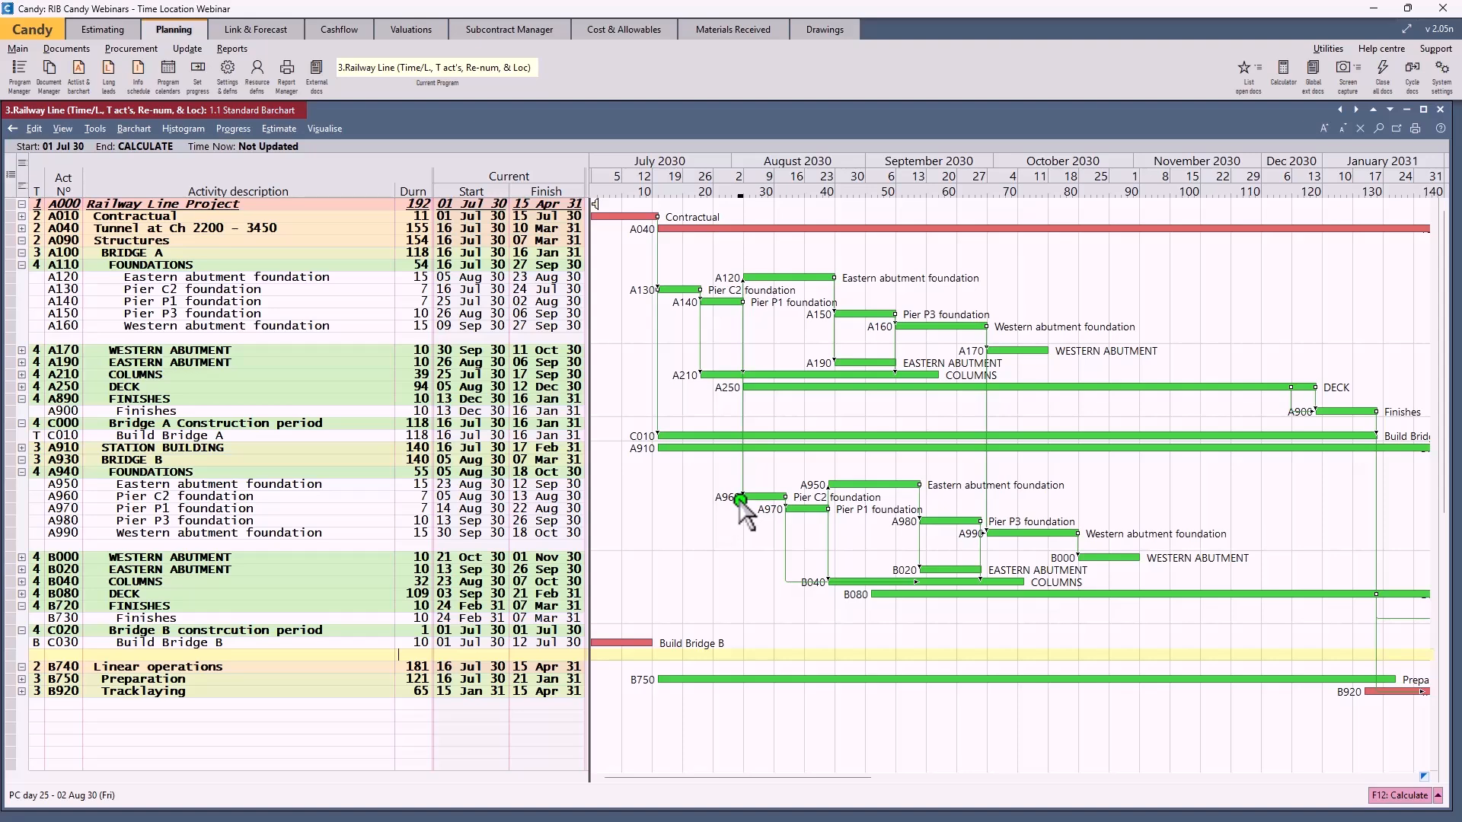
Link the start of BRIDGE B's Pier C2 foundation to the start of Build Bridge B, and the end of its Finishes to the end.
mouse_move(740, 500)
mouse_down()
mouse_move(738, 538)
mouse_move(594, 644)
mouse_up()
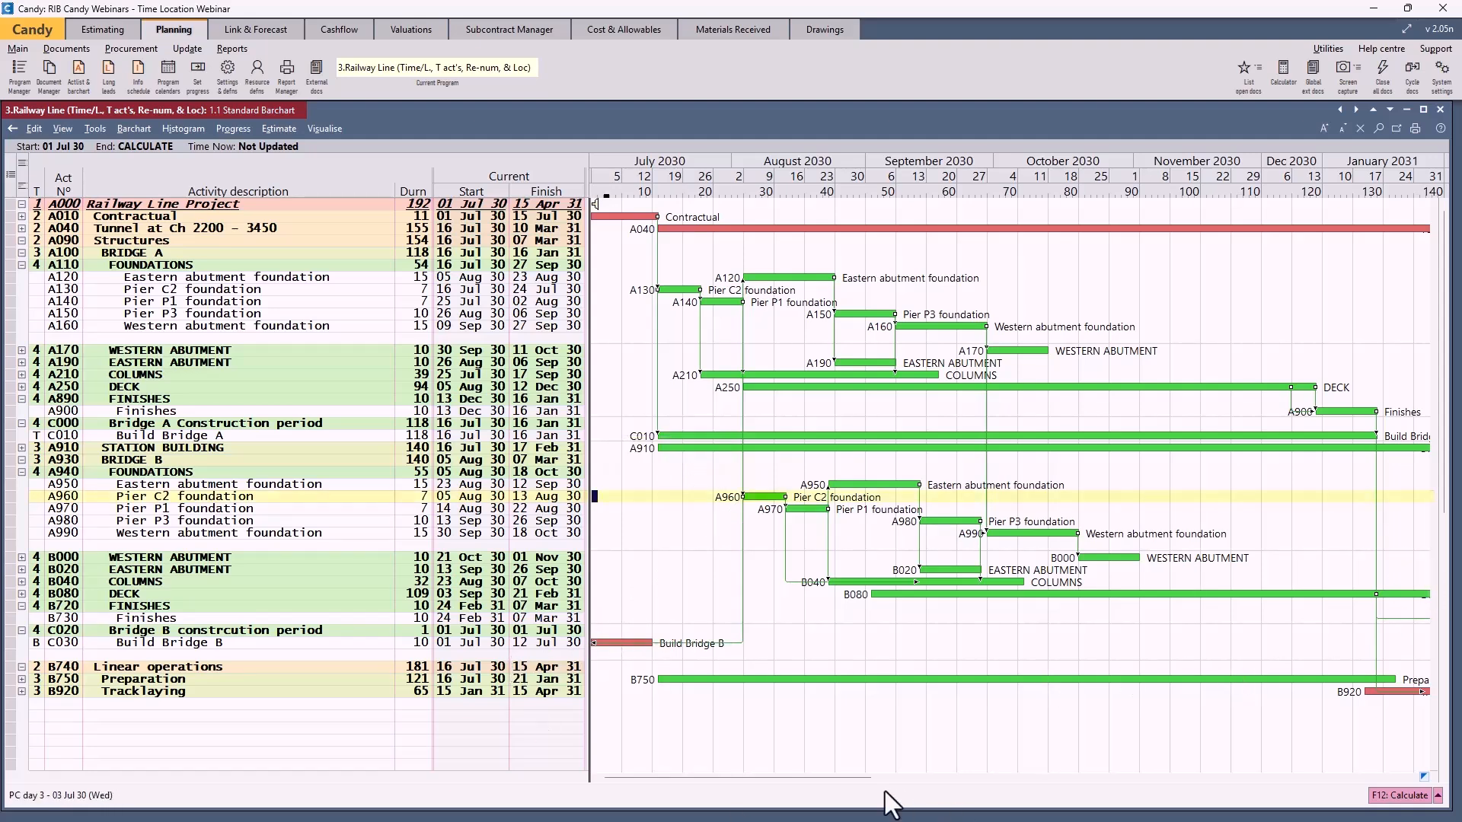
drag(831, 777, 921, 779)
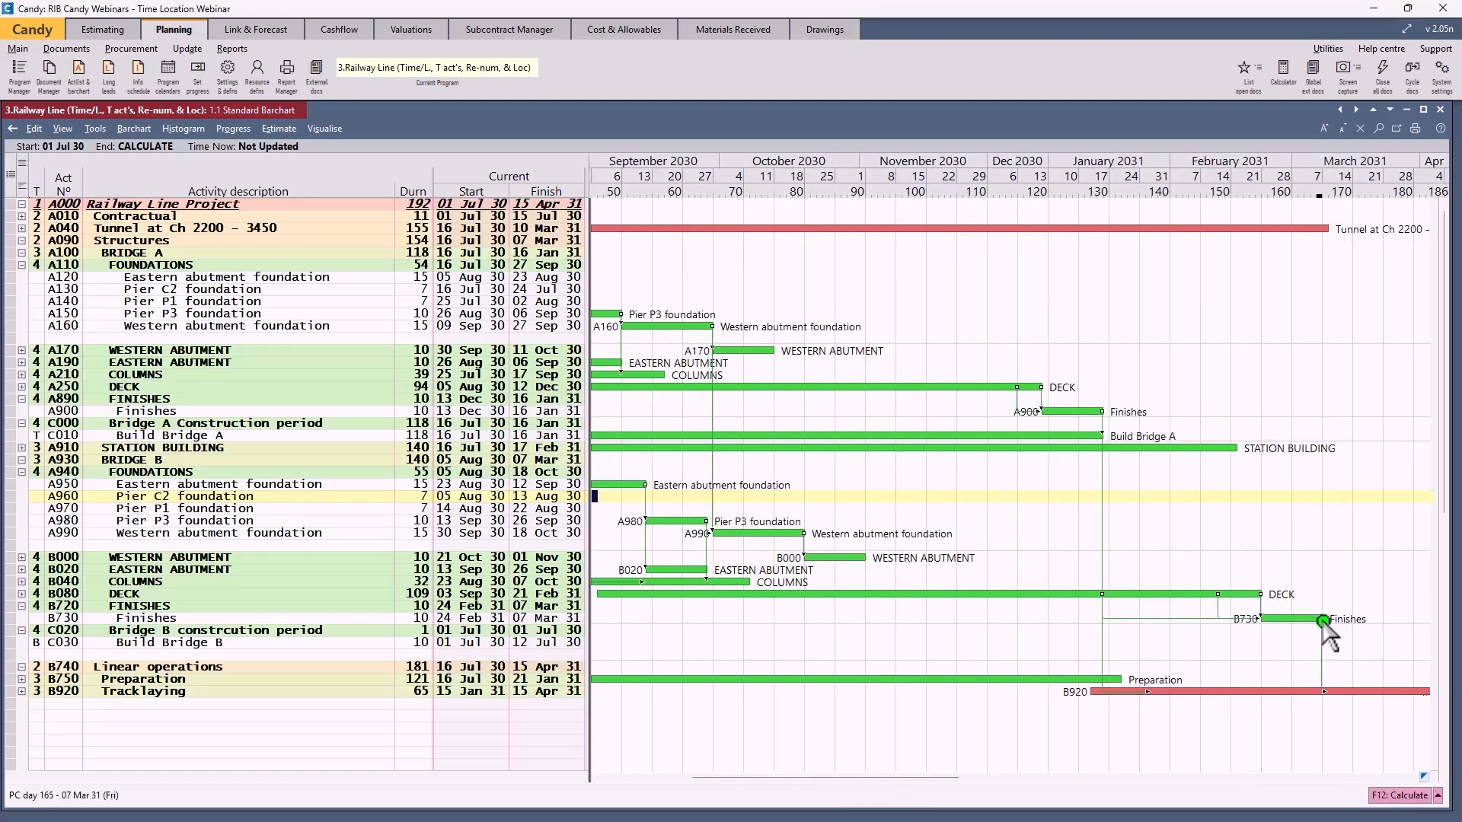
mouse_move(1323, 621)
mouse_down()
mouse_move(747, 683)
mouse_move(531, 668)
mouse_move(727, 681)
mouse_move(656, 644)
mouse_up()
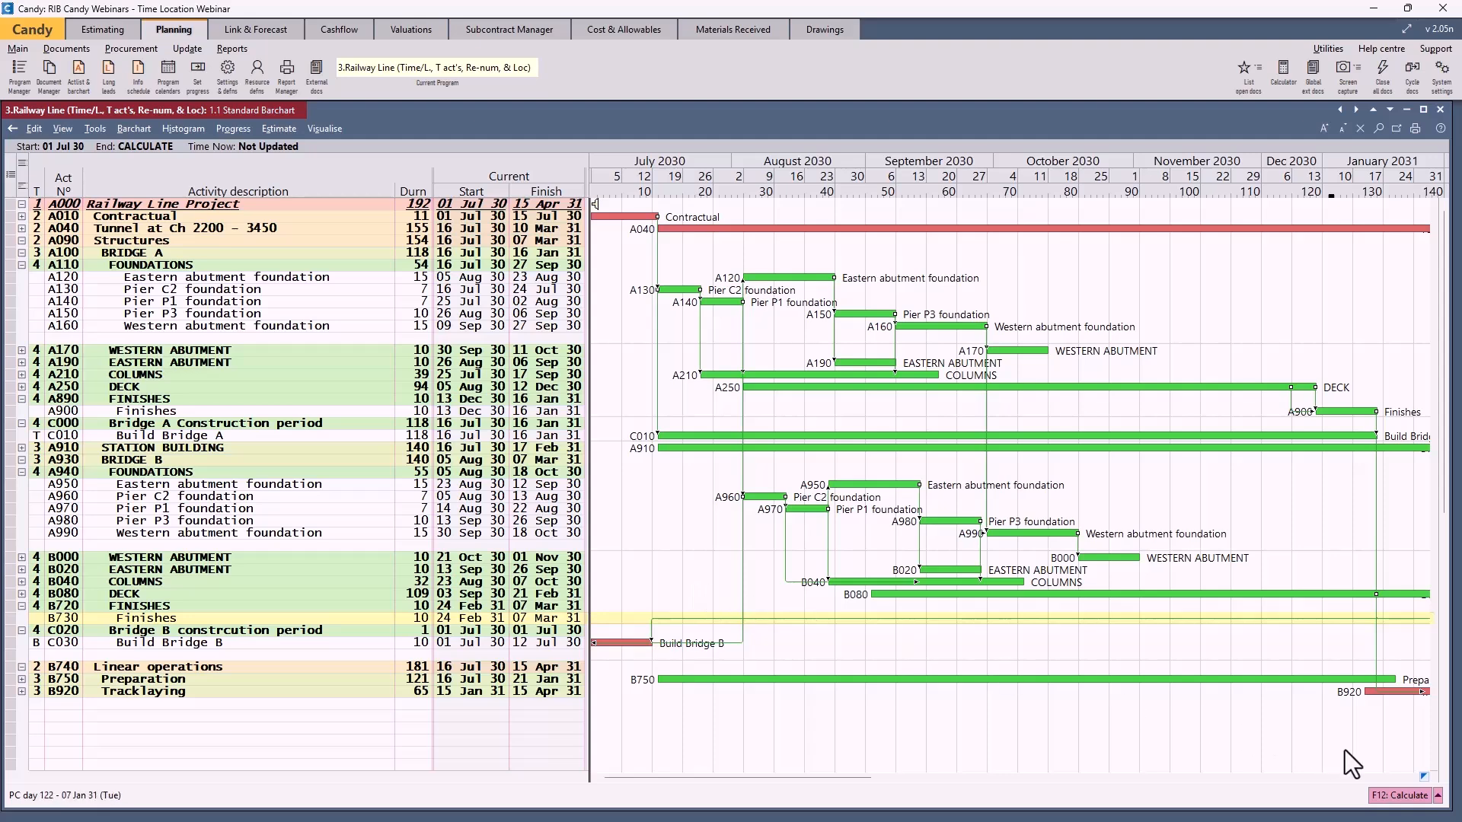
Change the Build Bridge B activity type to Tied activity (hammock), recalculate the program and check the bar's end.
click(35, 646)
double_click(34, 644)
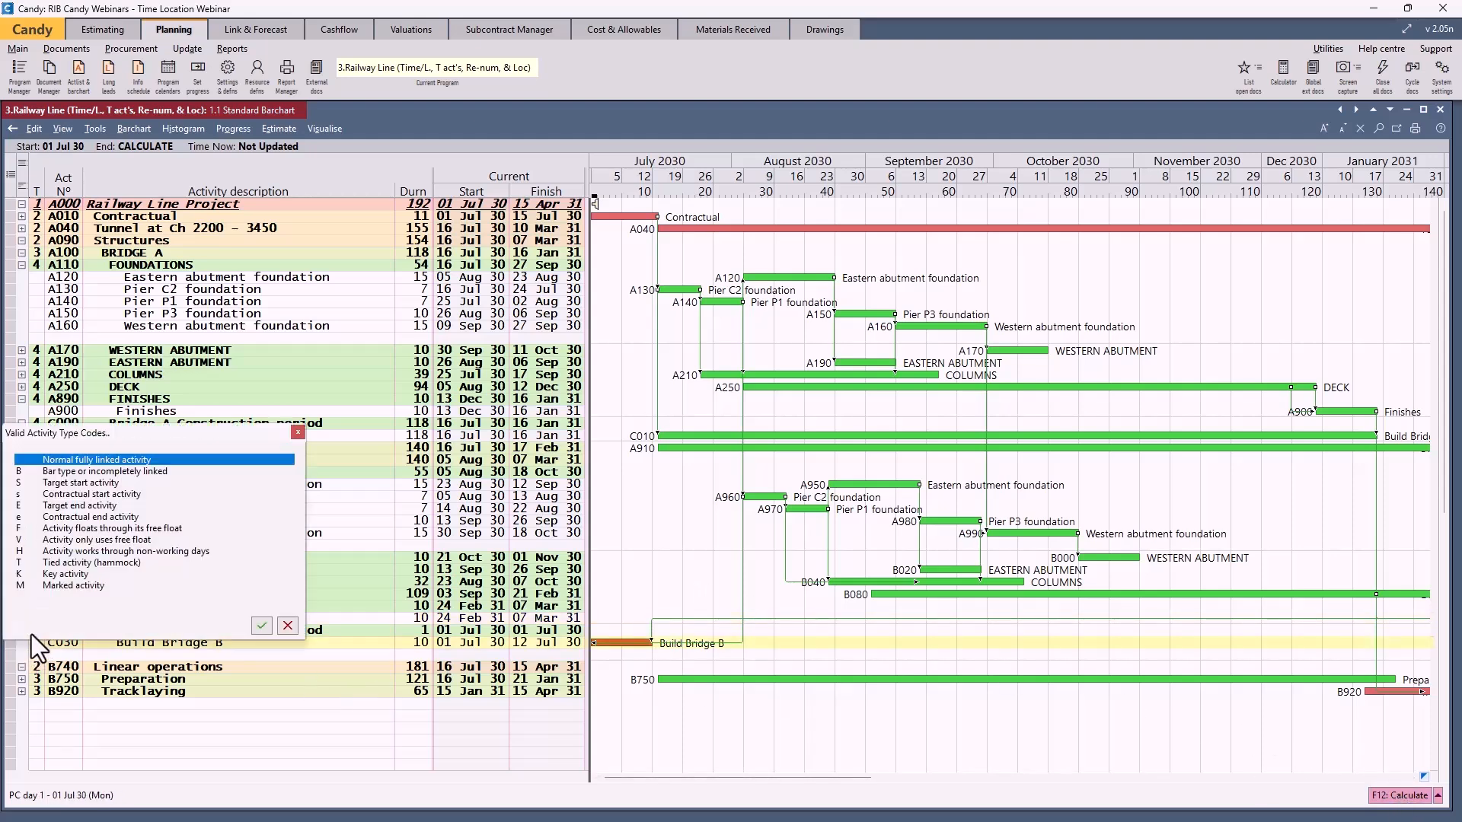
double_click(48, 564)
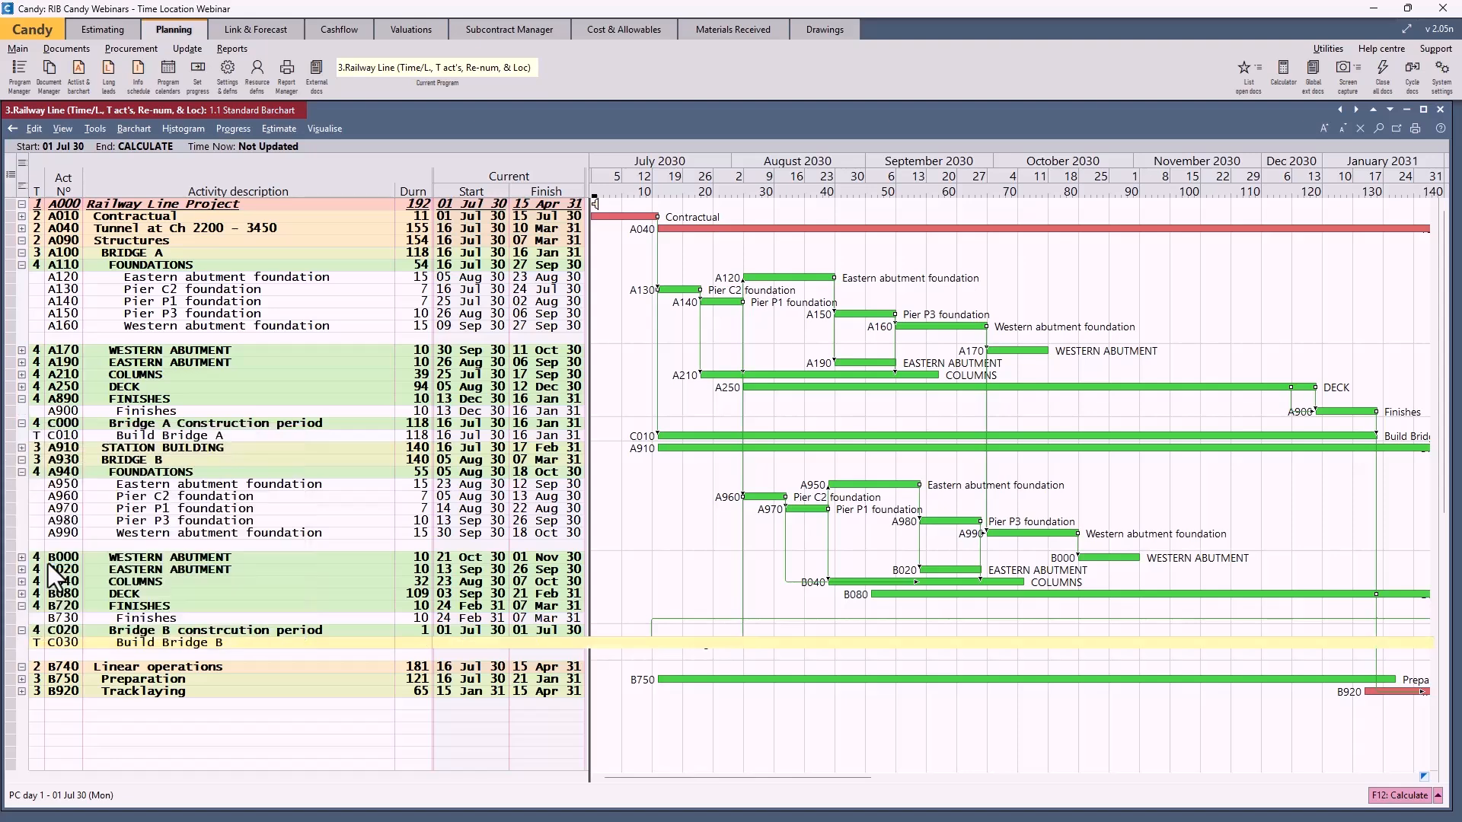
click(1399, 794)
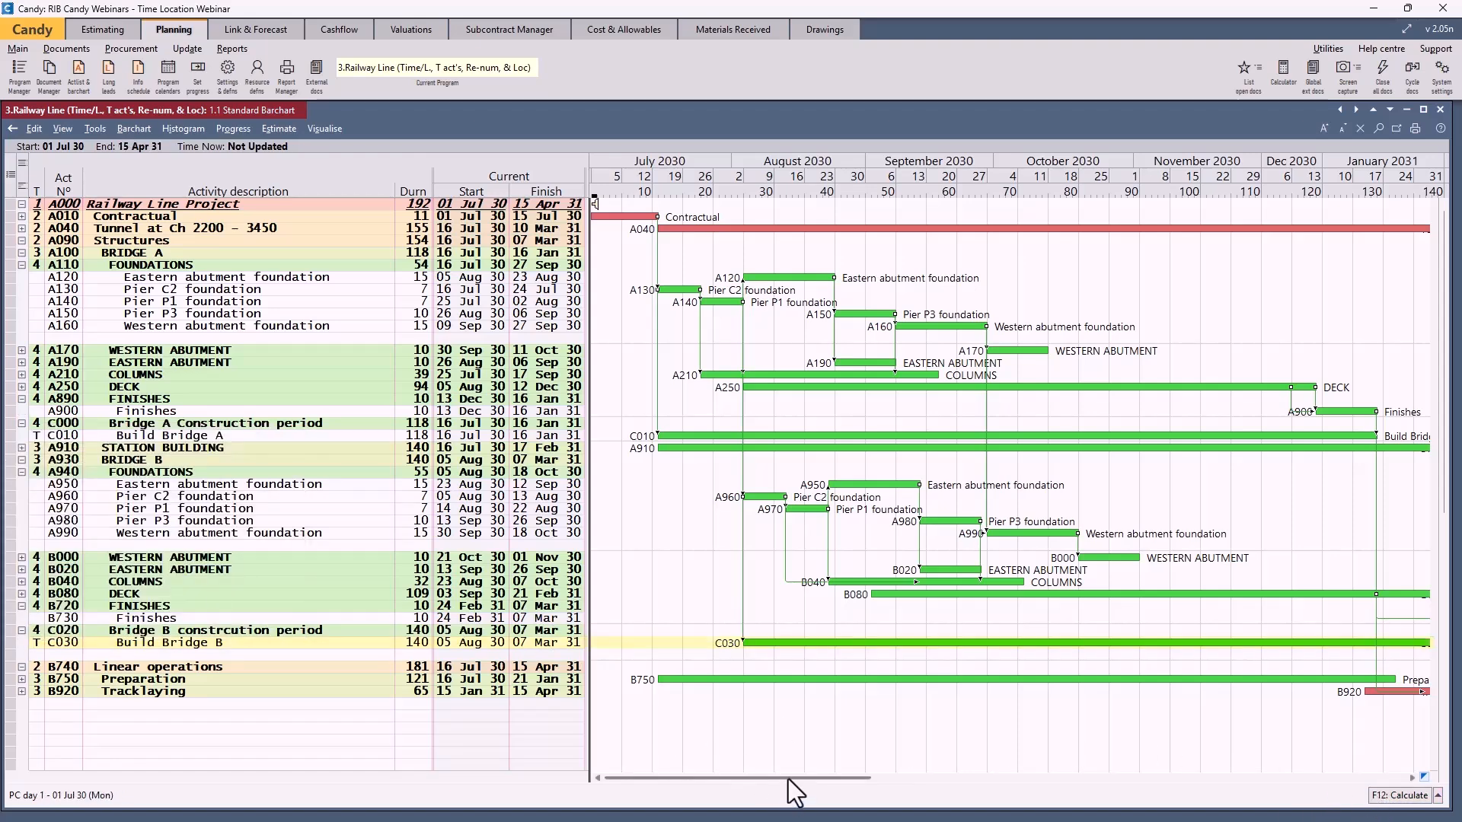
drag(788, 778, 870, 784)
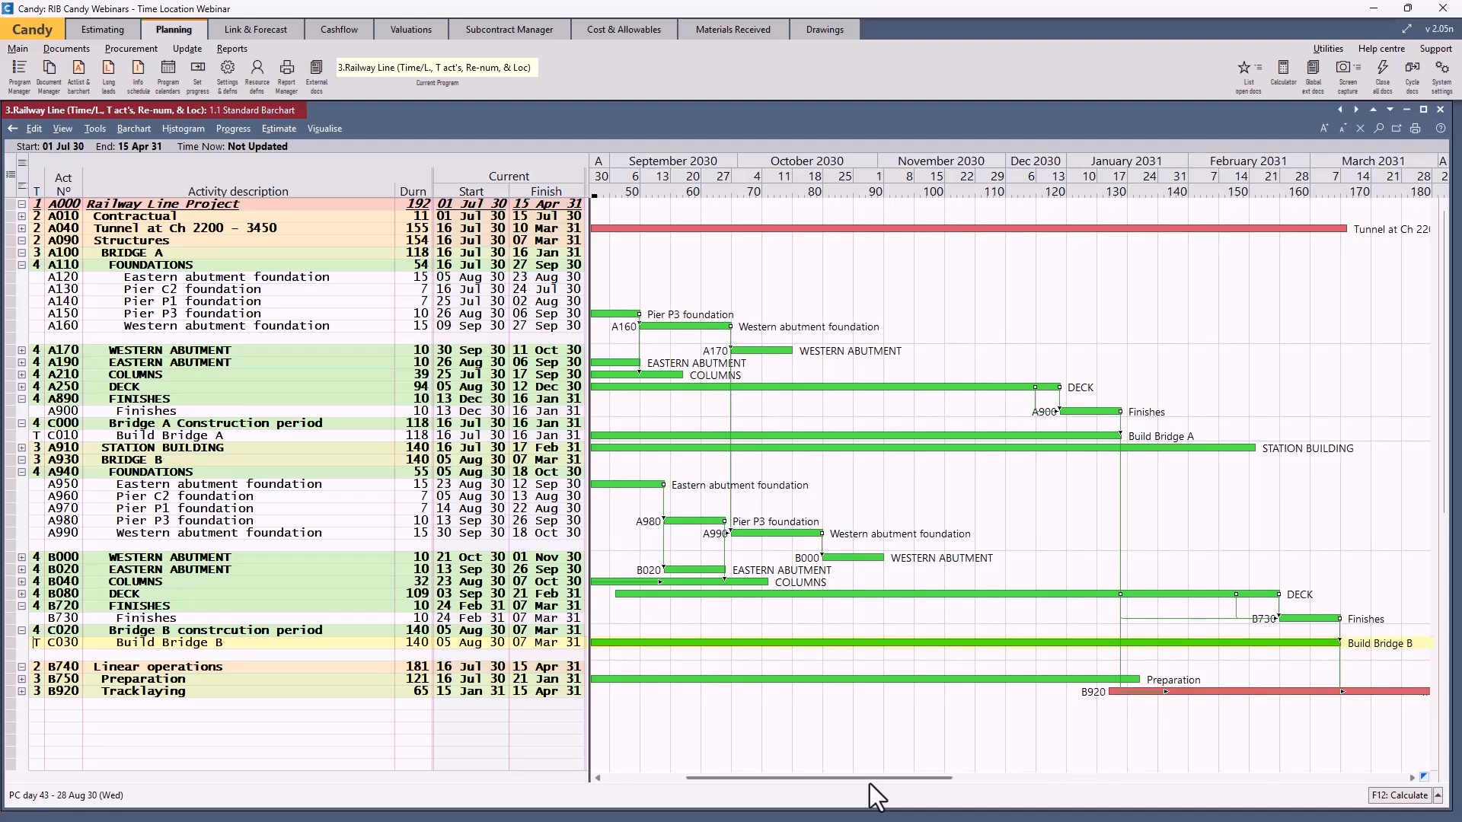
Review the program's area and user code definitions, including the BRIDGE user code.
click(225, 72)
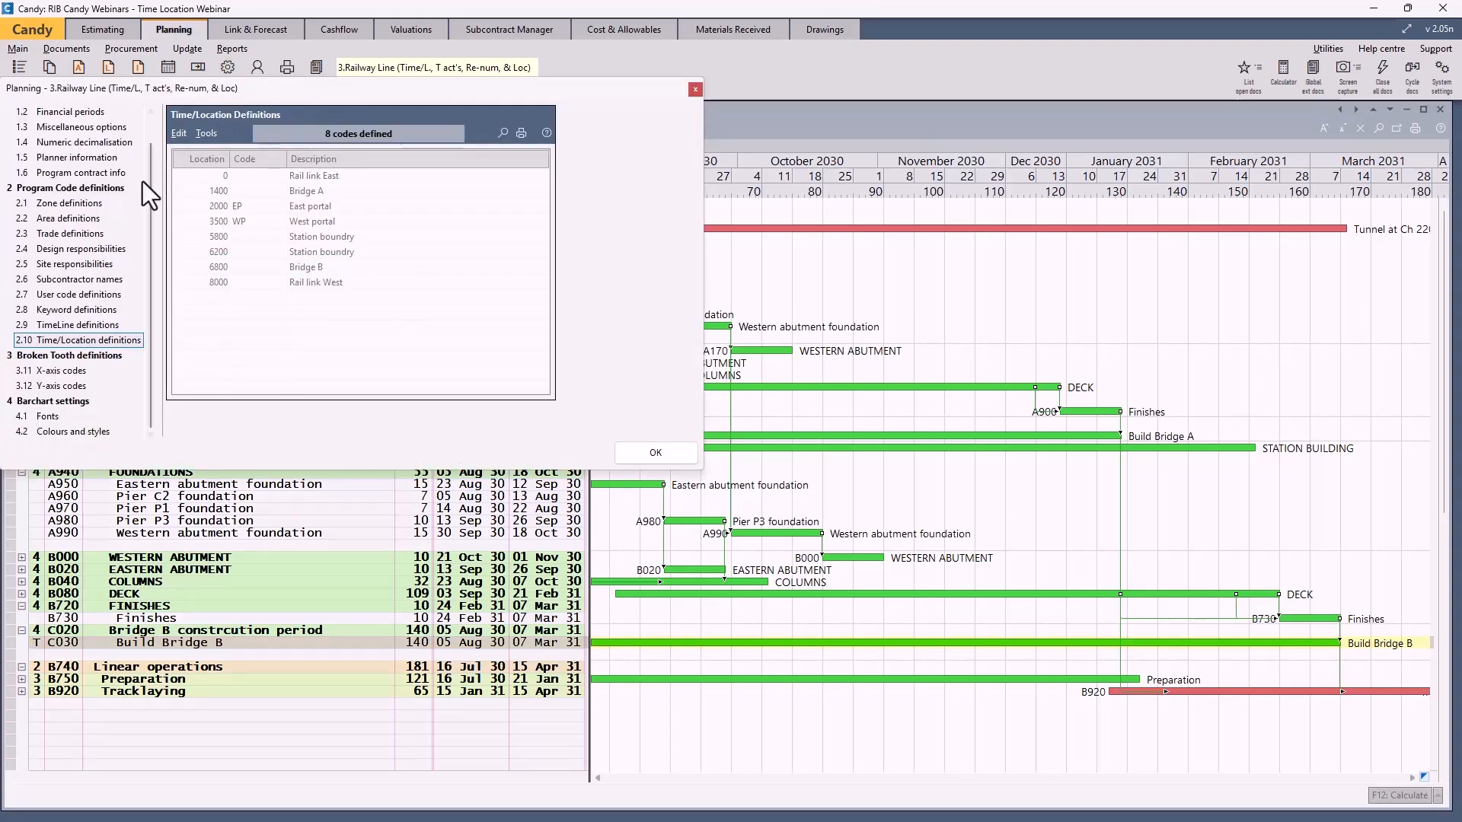
click(97, 219)
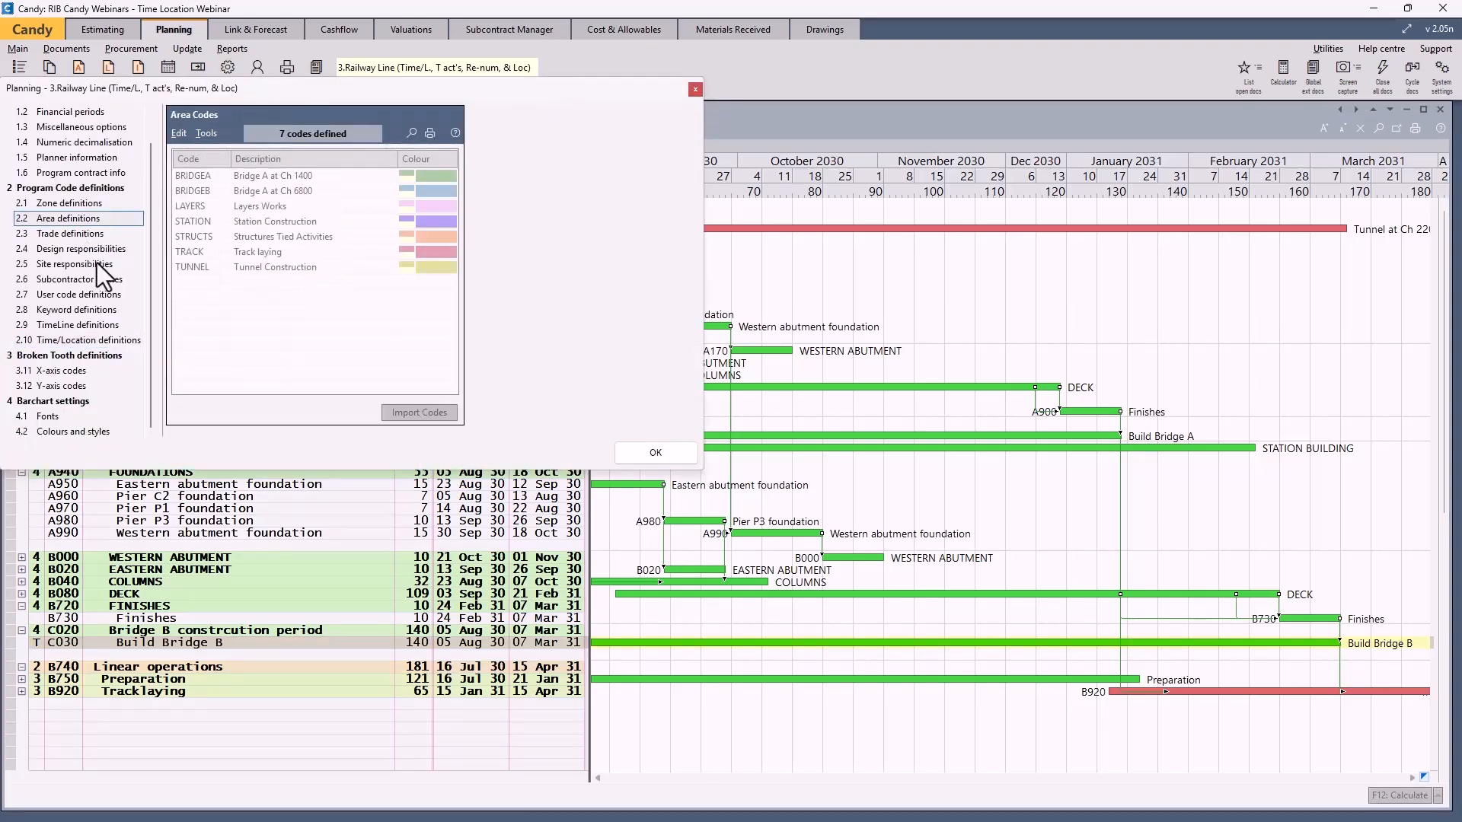
click(84, 298)
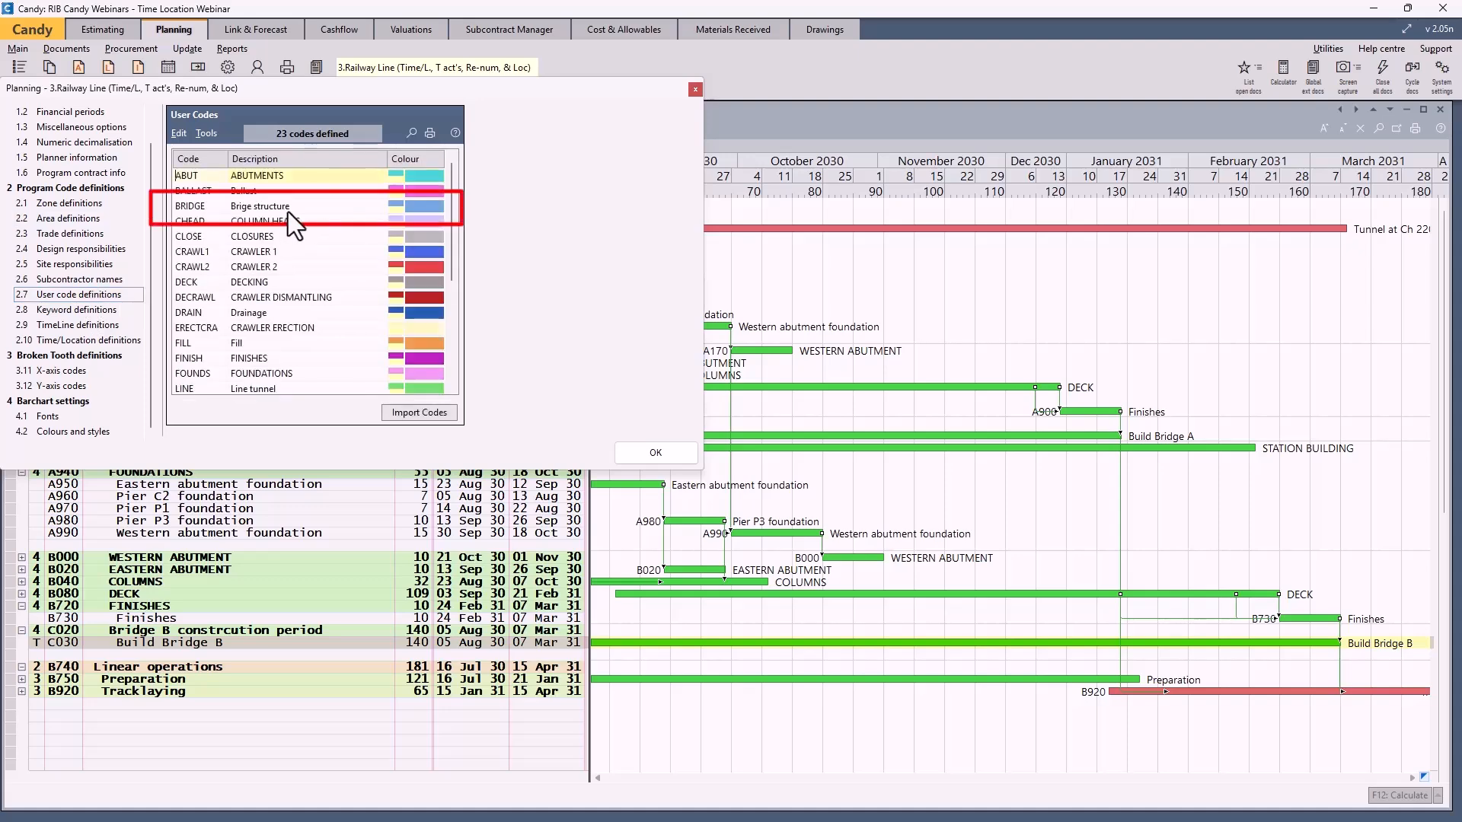
click(655, 453)
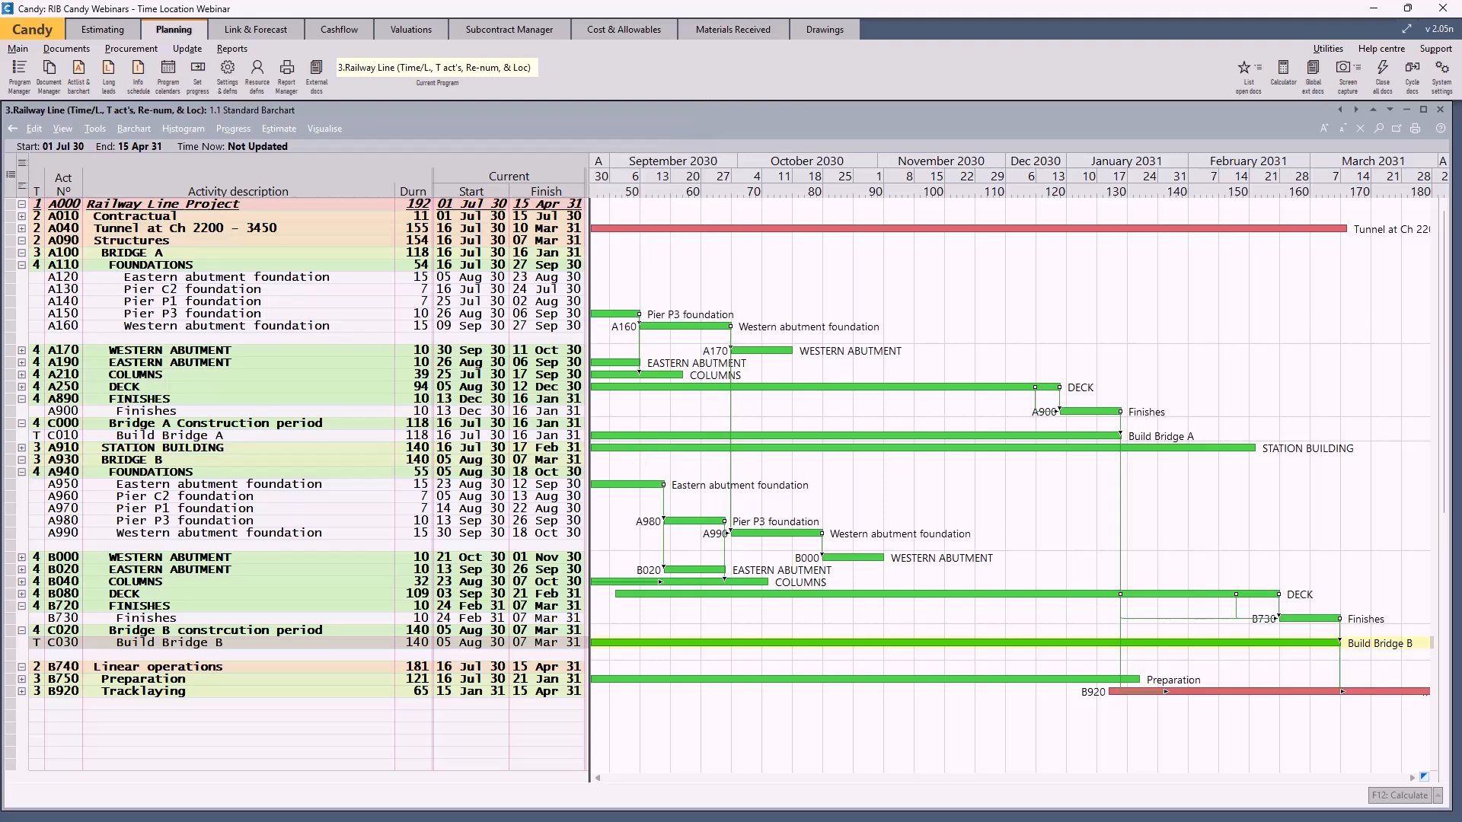
Assign the user code BRIDGE to the Build Bridge A activity in the 3.3 All Codes document.
click(59, 72)
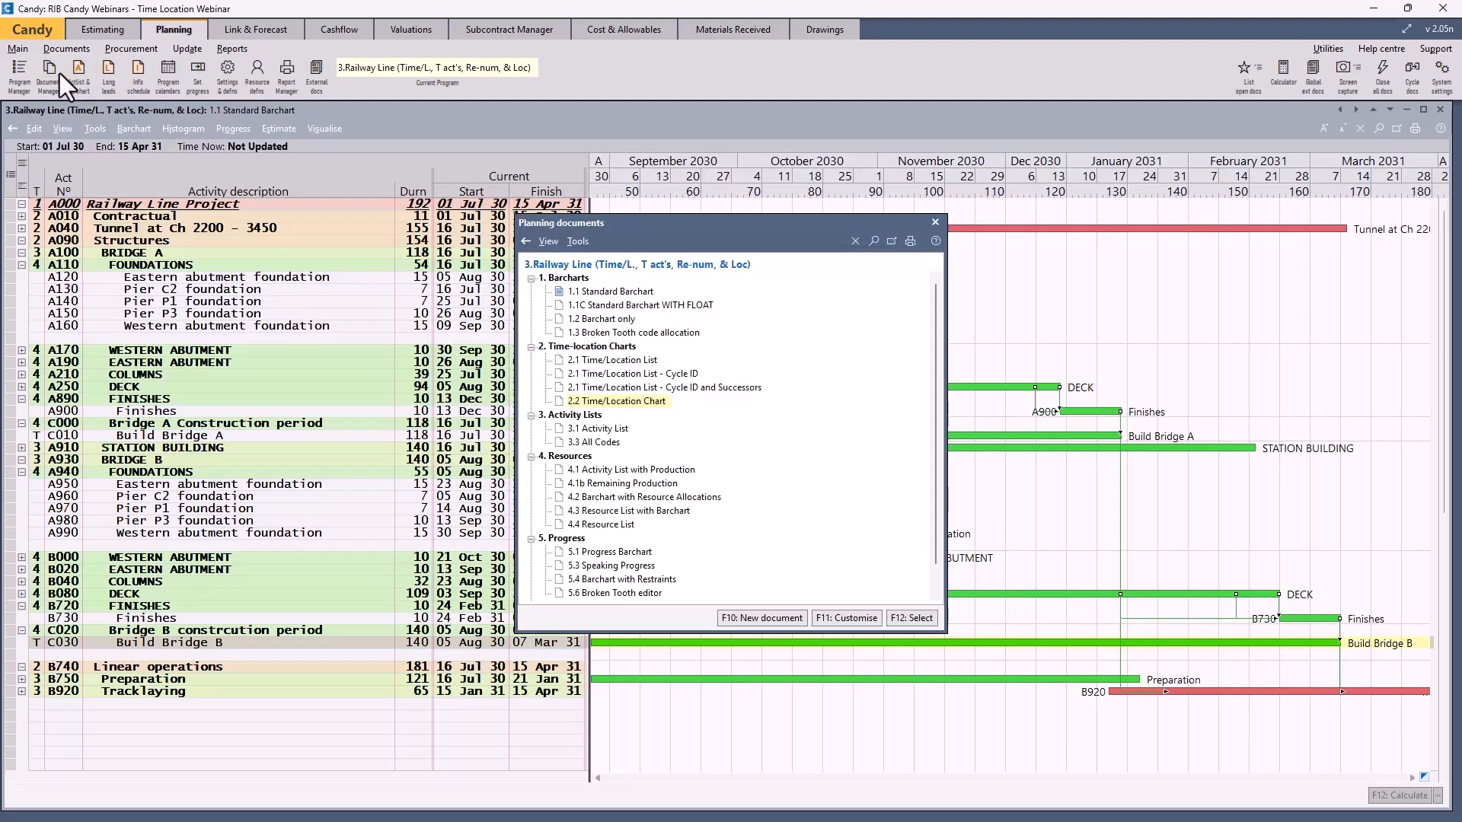
double_click(581, 441)
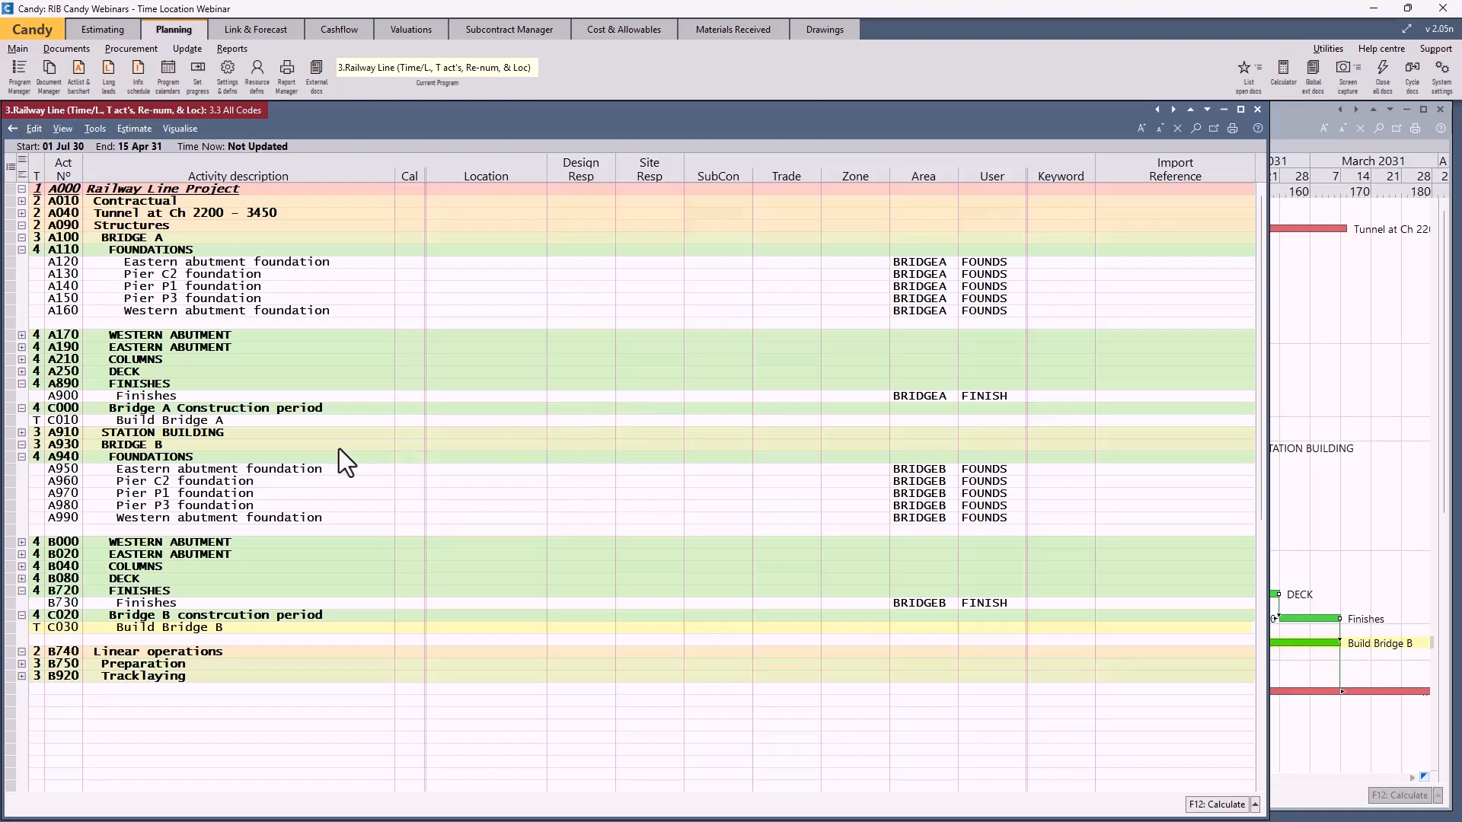
click(308, 426)
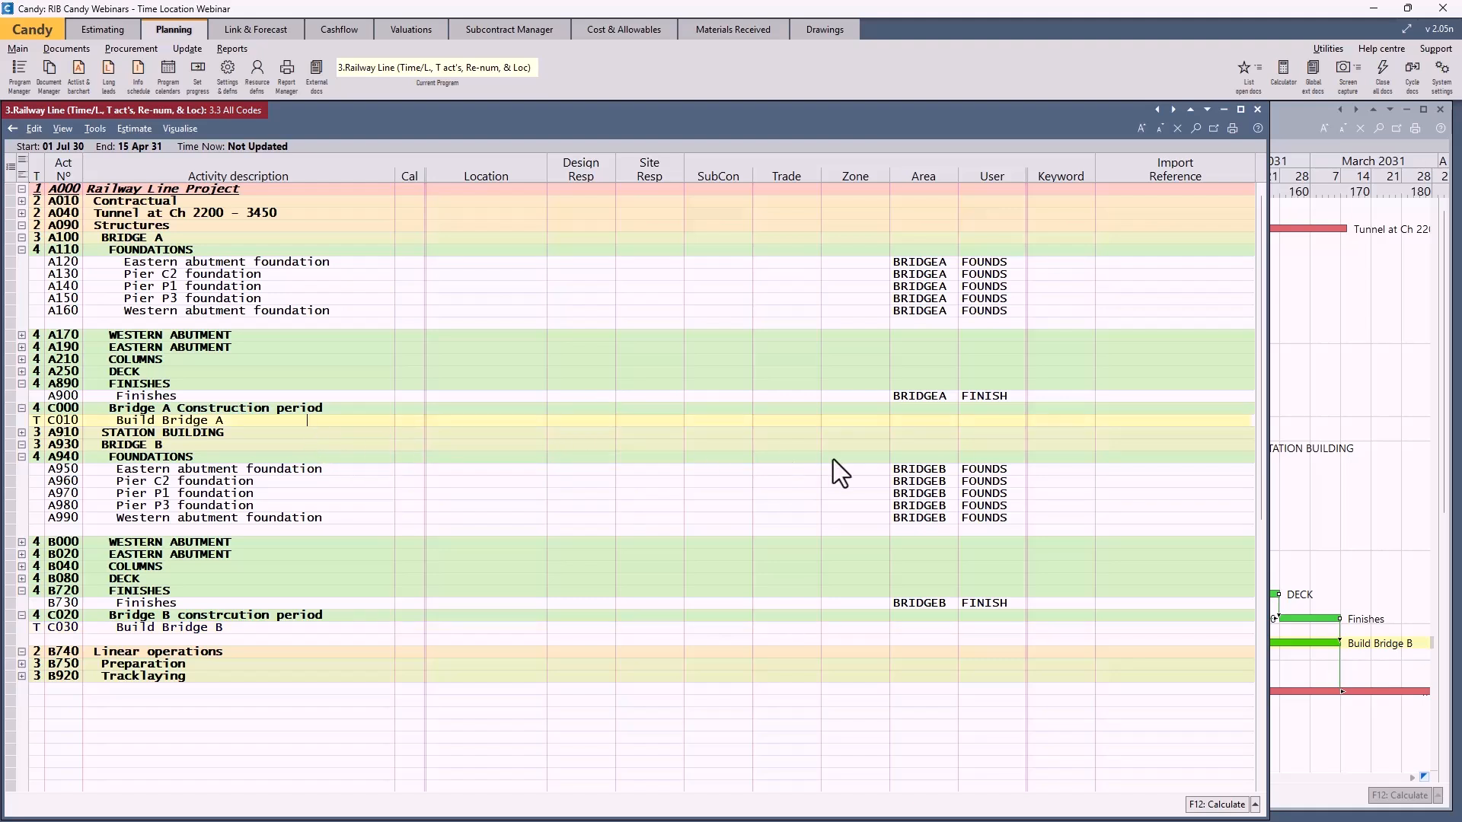
double_click(970, 419)
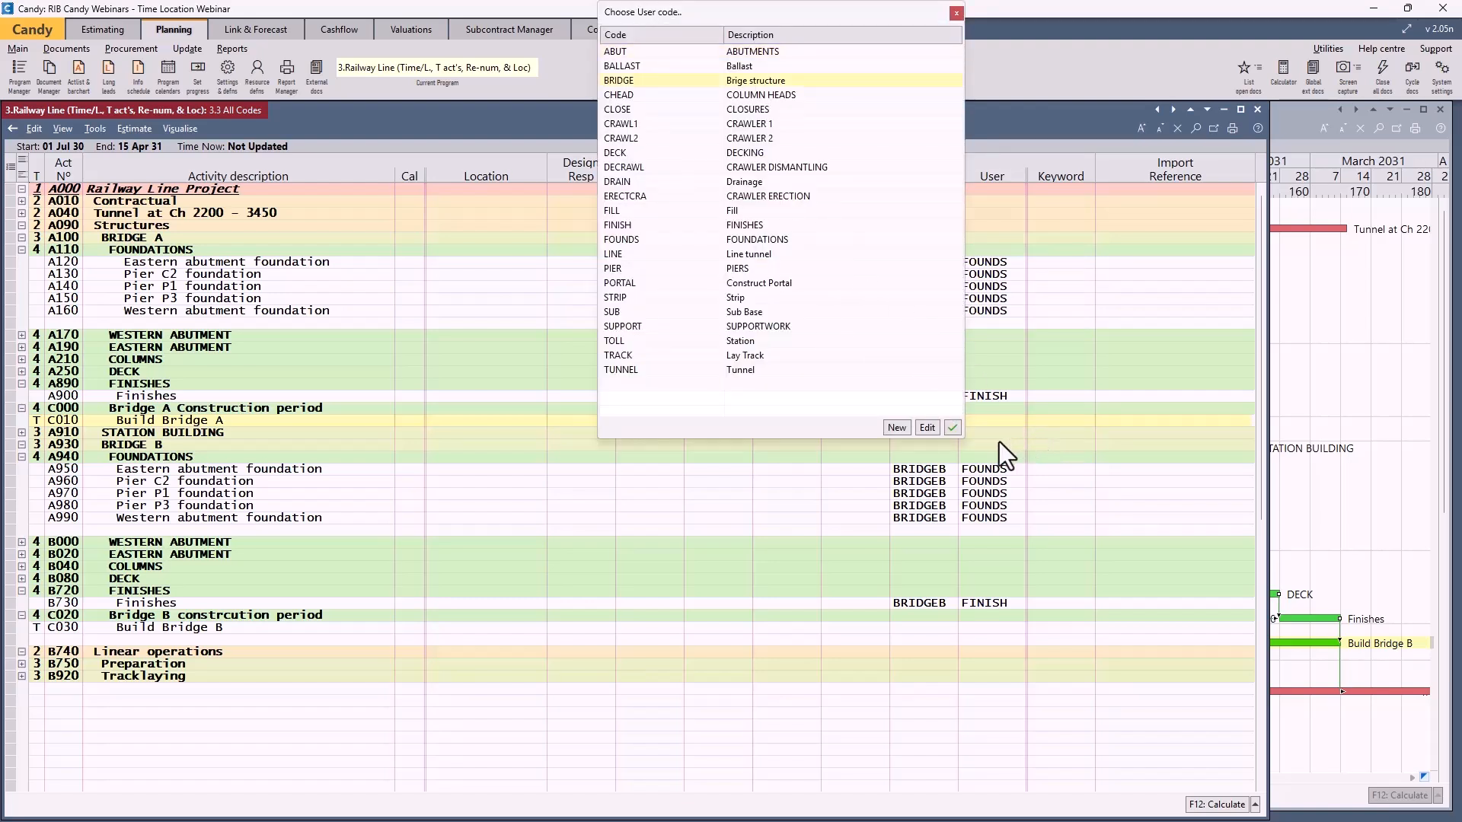
click(952, 429)
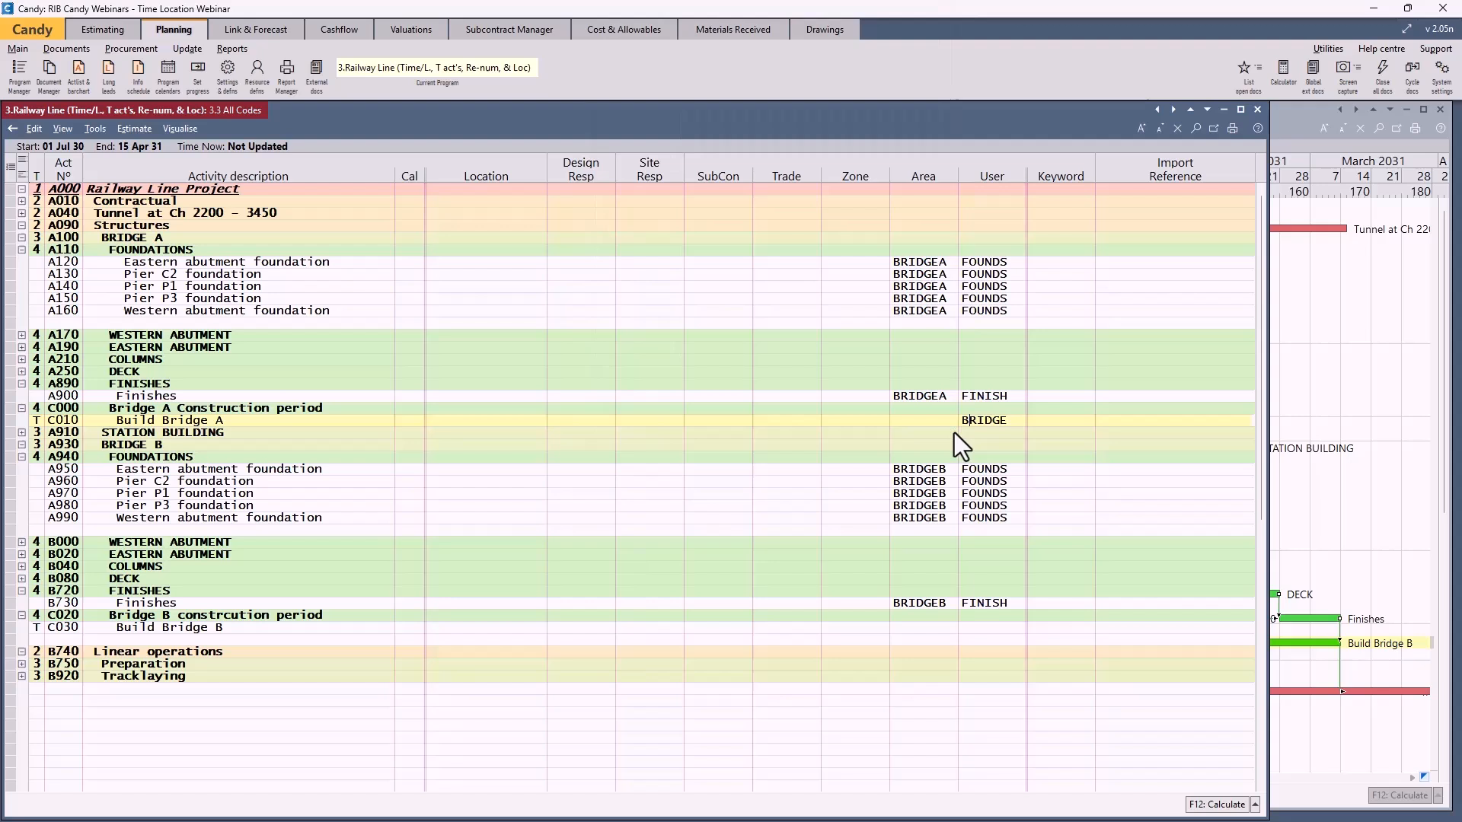
Assign the user code BRIDGE to the Build Bridge B activity.
double_click(962, 629)
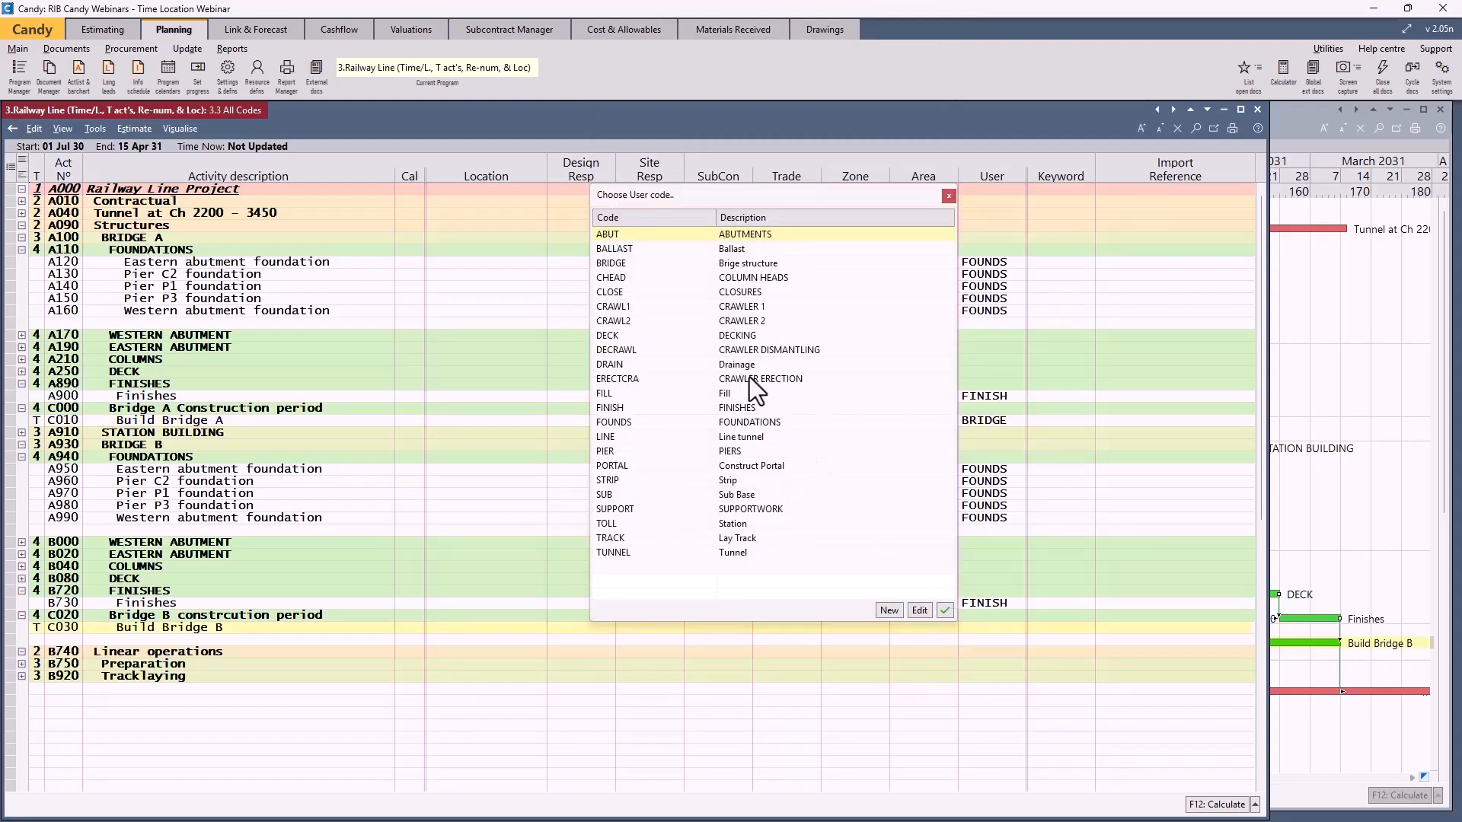
click(728, 263)
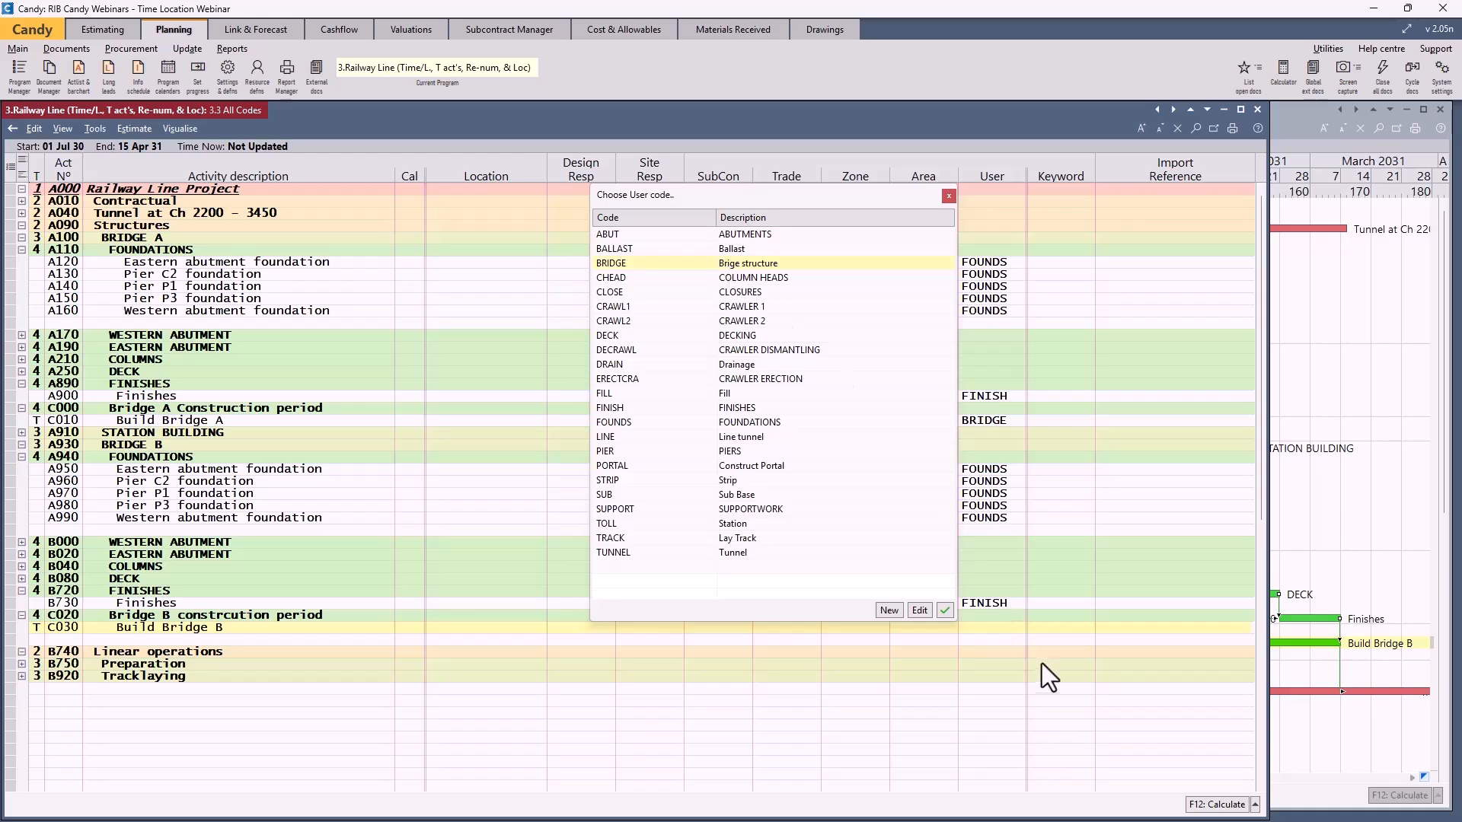
click(944, 610)
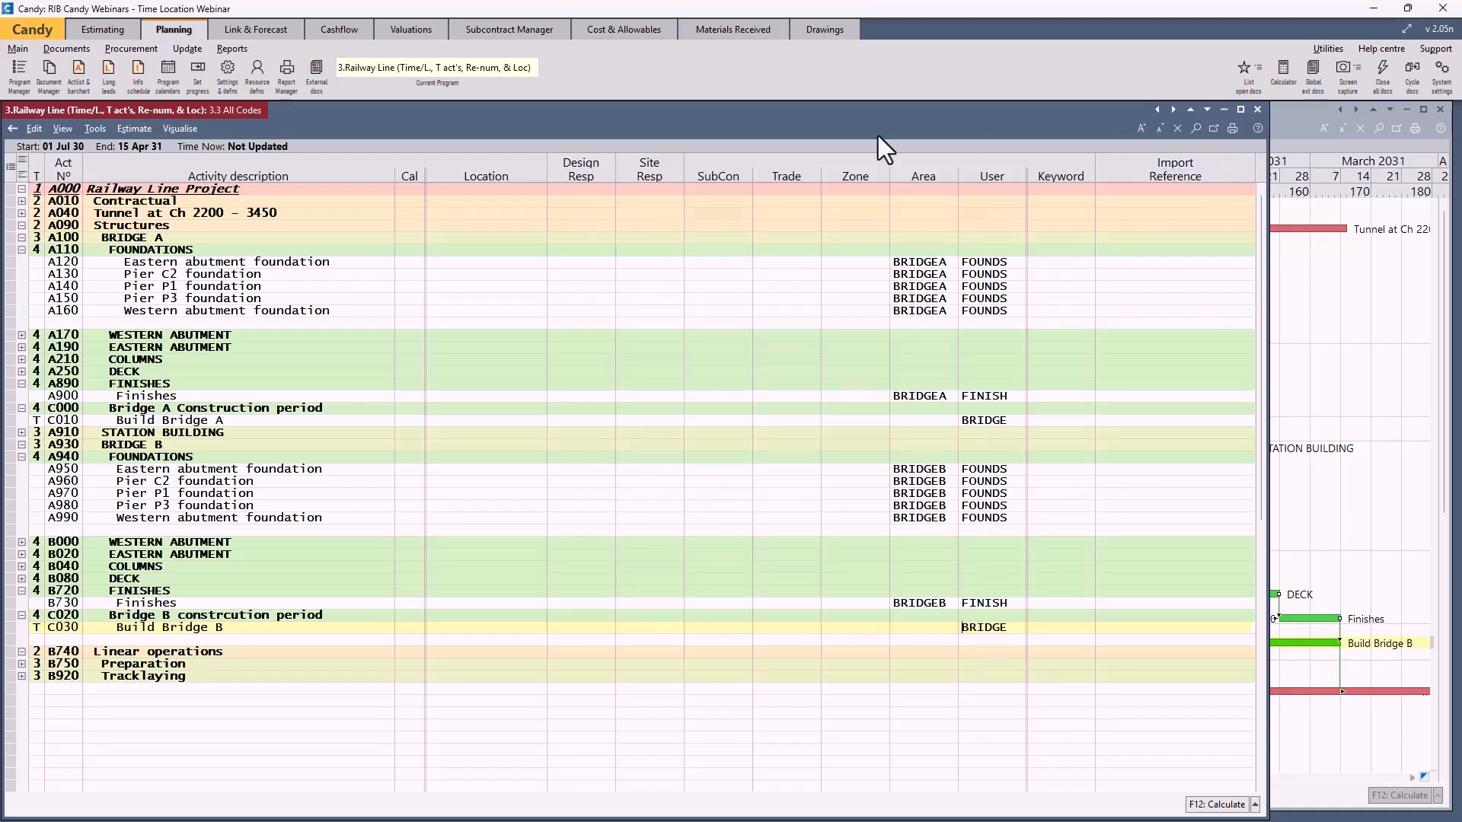
Open the 2.1 Time/Location List document and set the Build Bridge A location to 1400 # 1470.
click(49, 70)
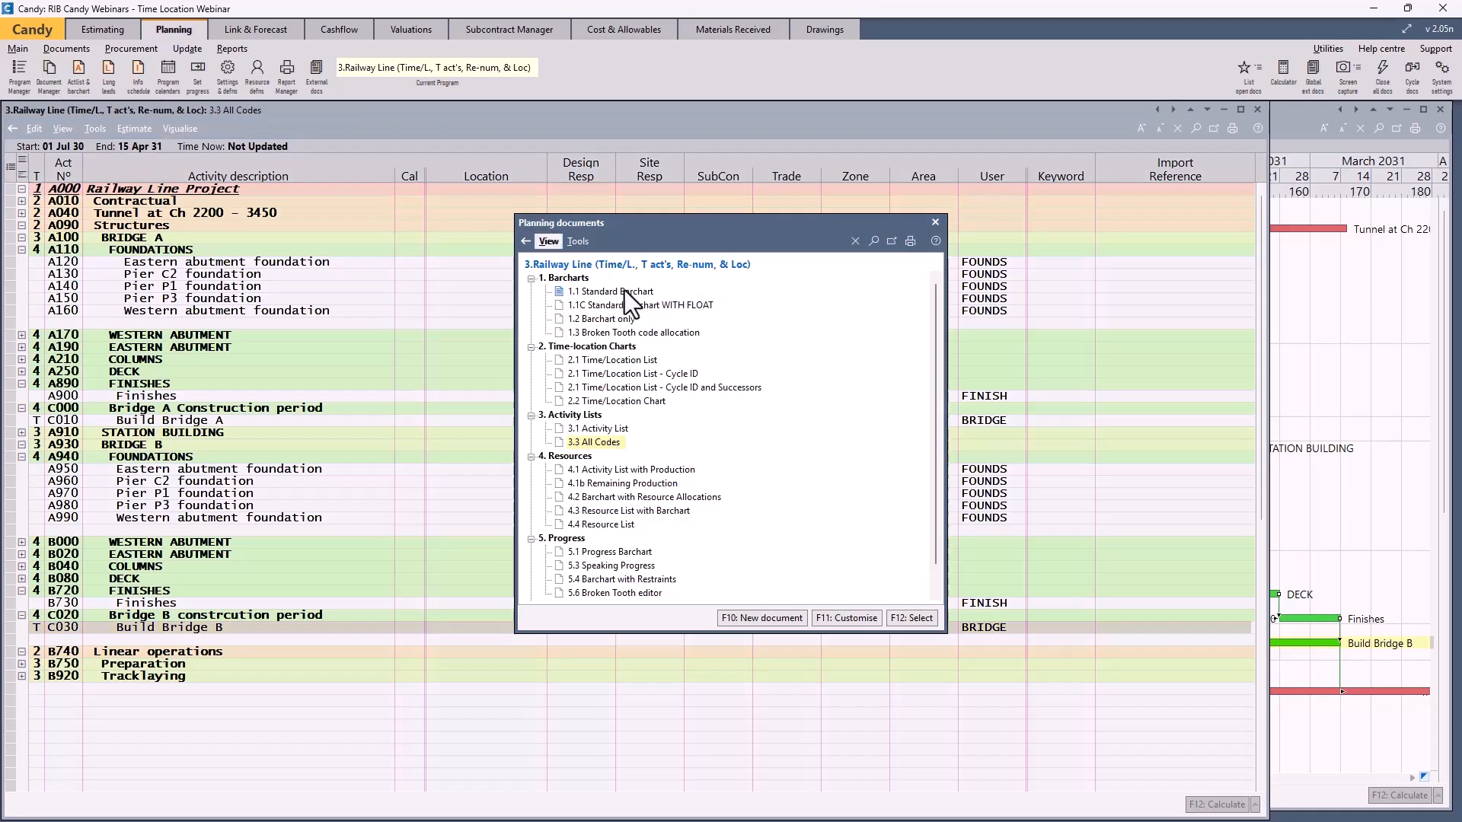
double_click(631, 361)
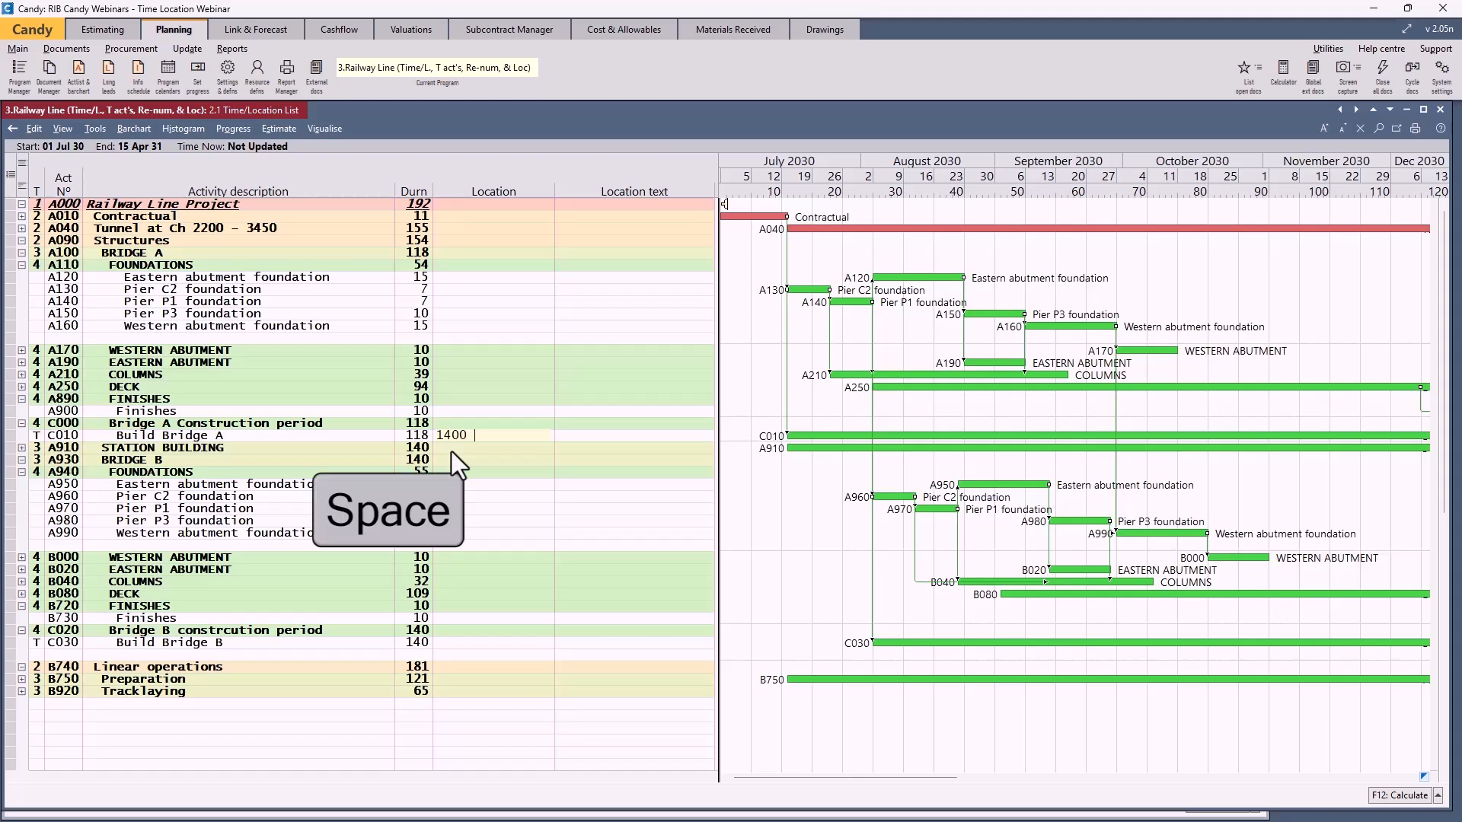
text(#)
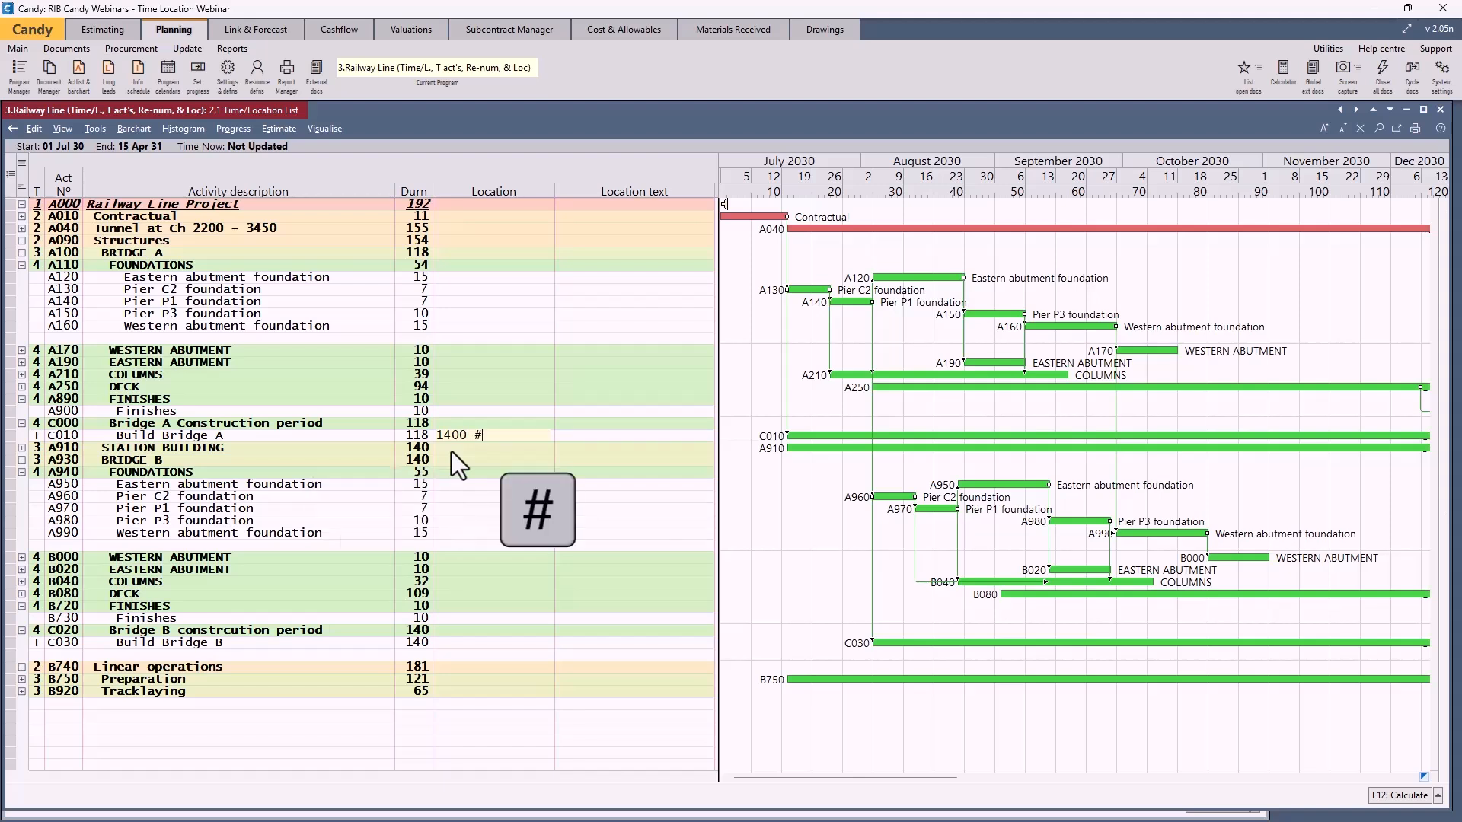
text( 1)
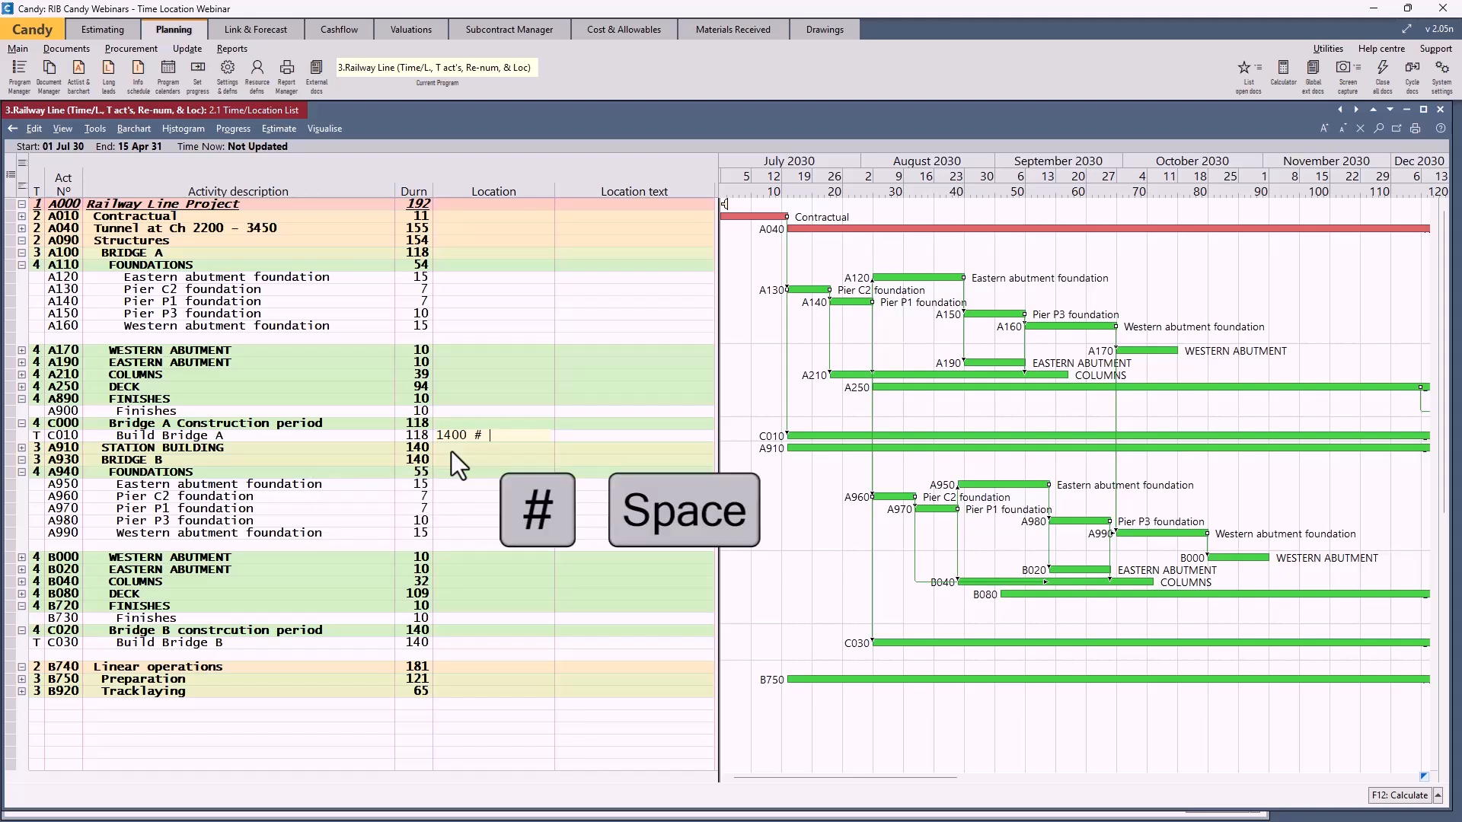
text(470)
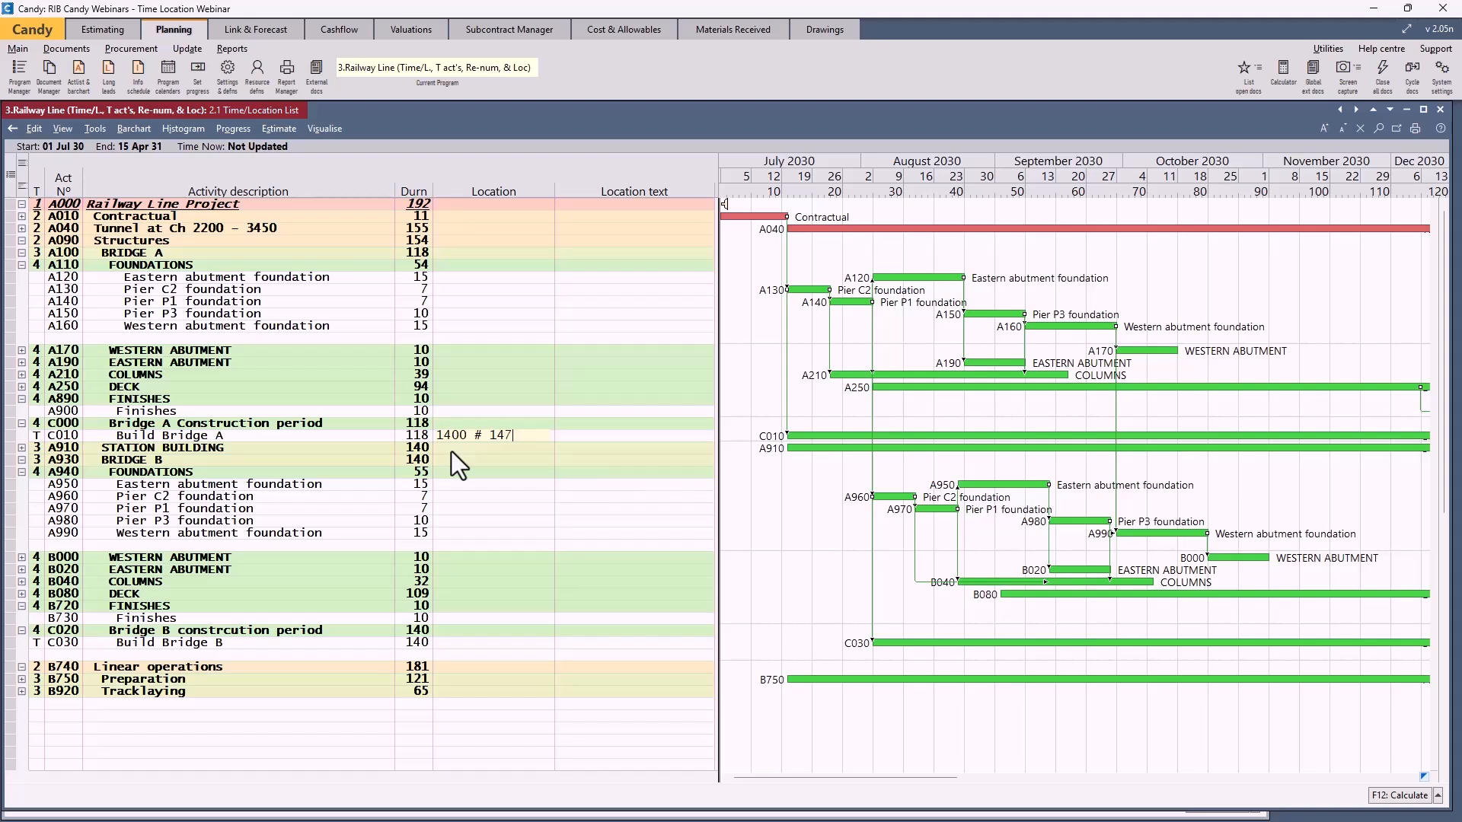
Set the Build Bridge B location to 6800 # 6950.
click(445, 647)
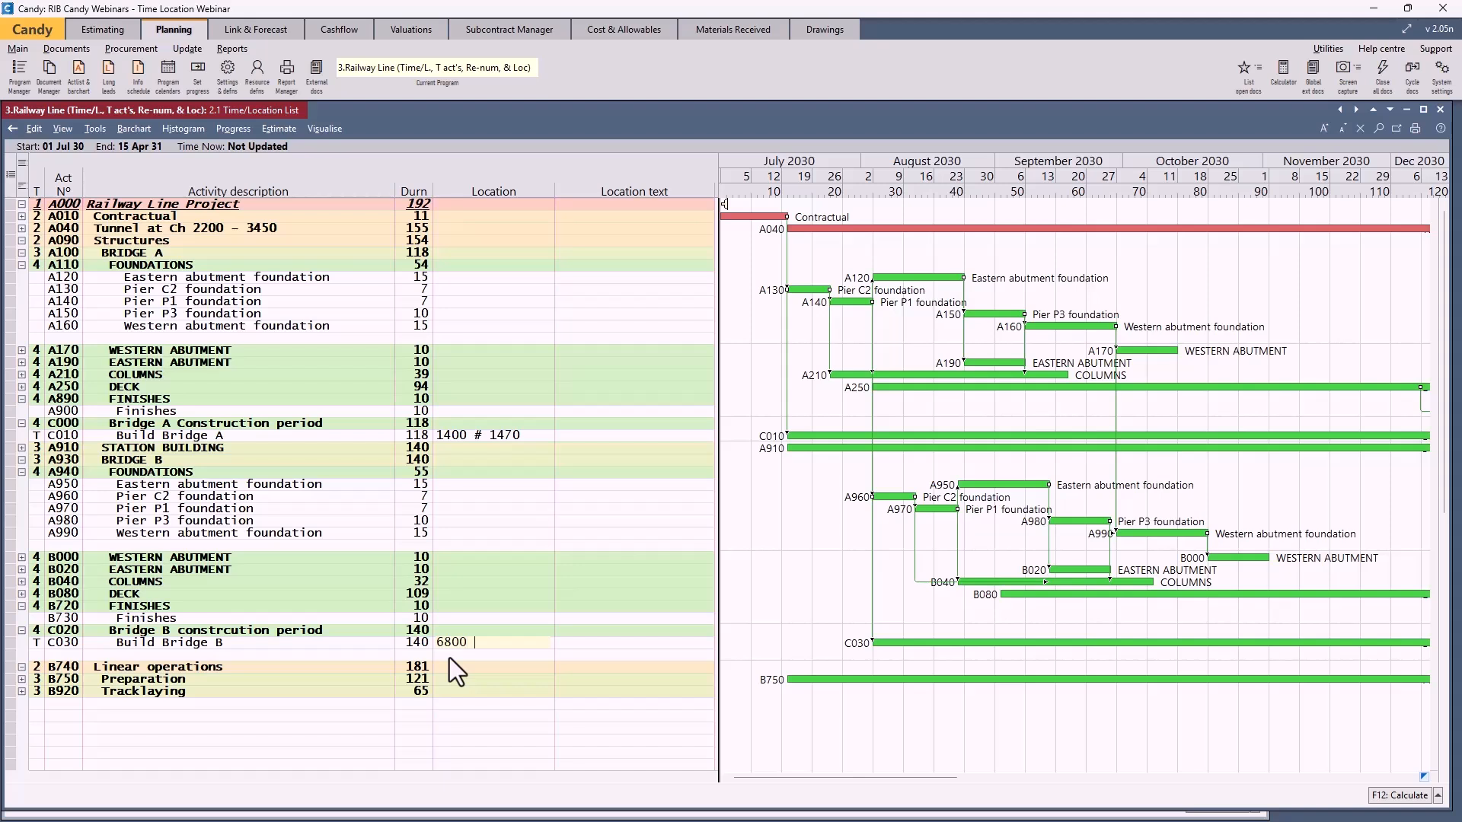
key(space)
text(#)
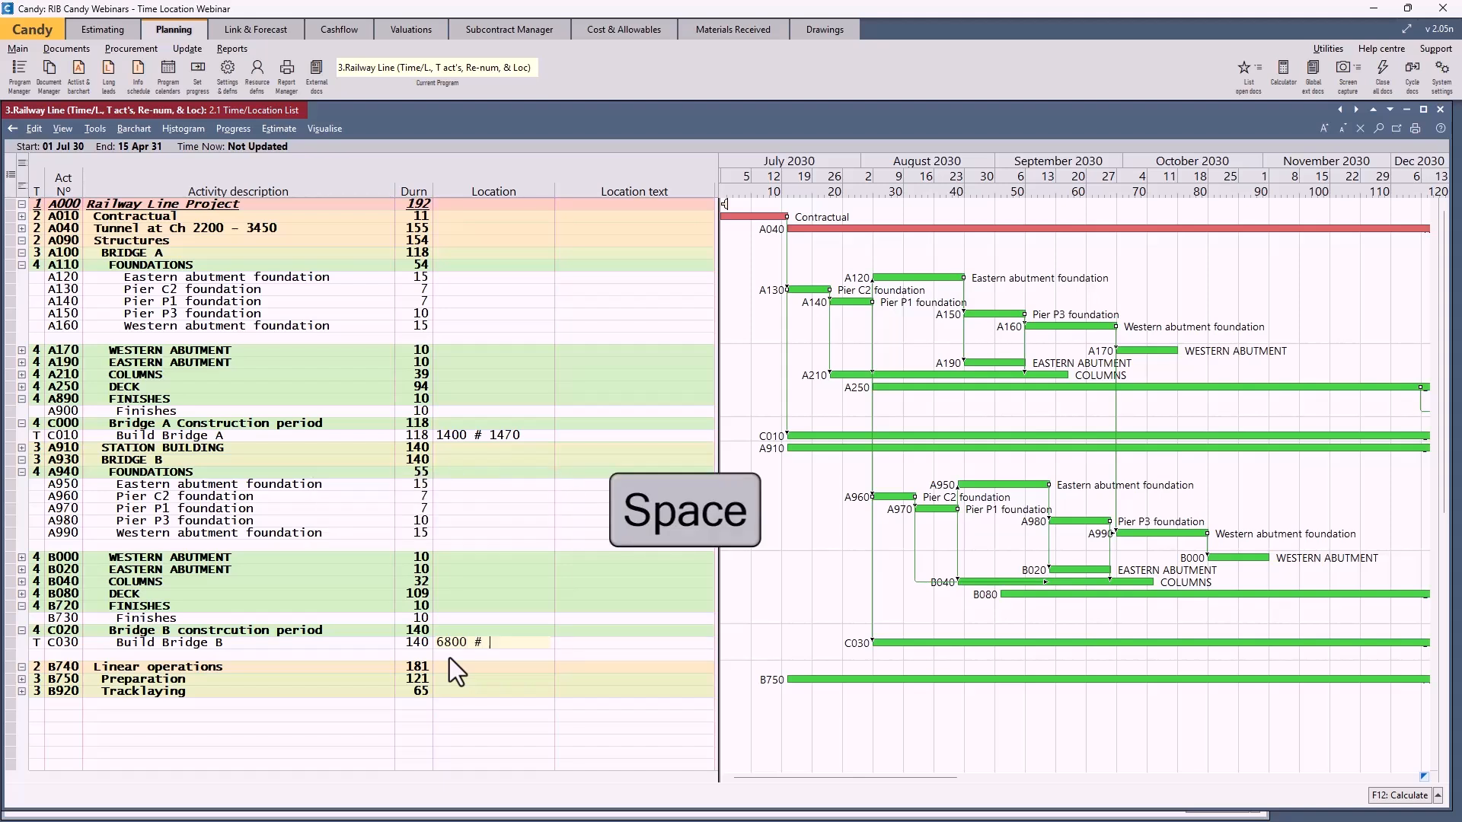
text( 6)
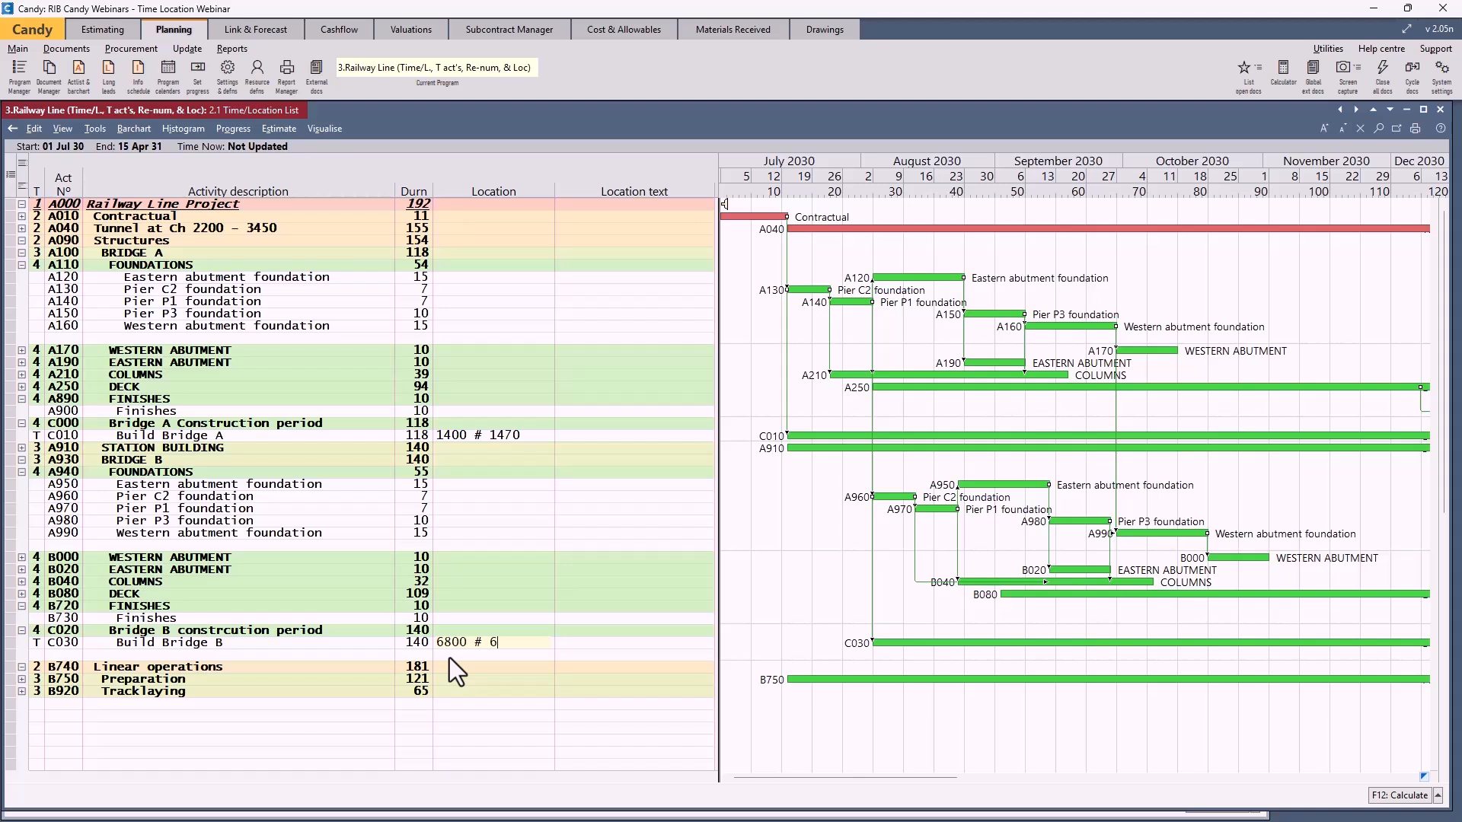
text(950)
click(454, 668)
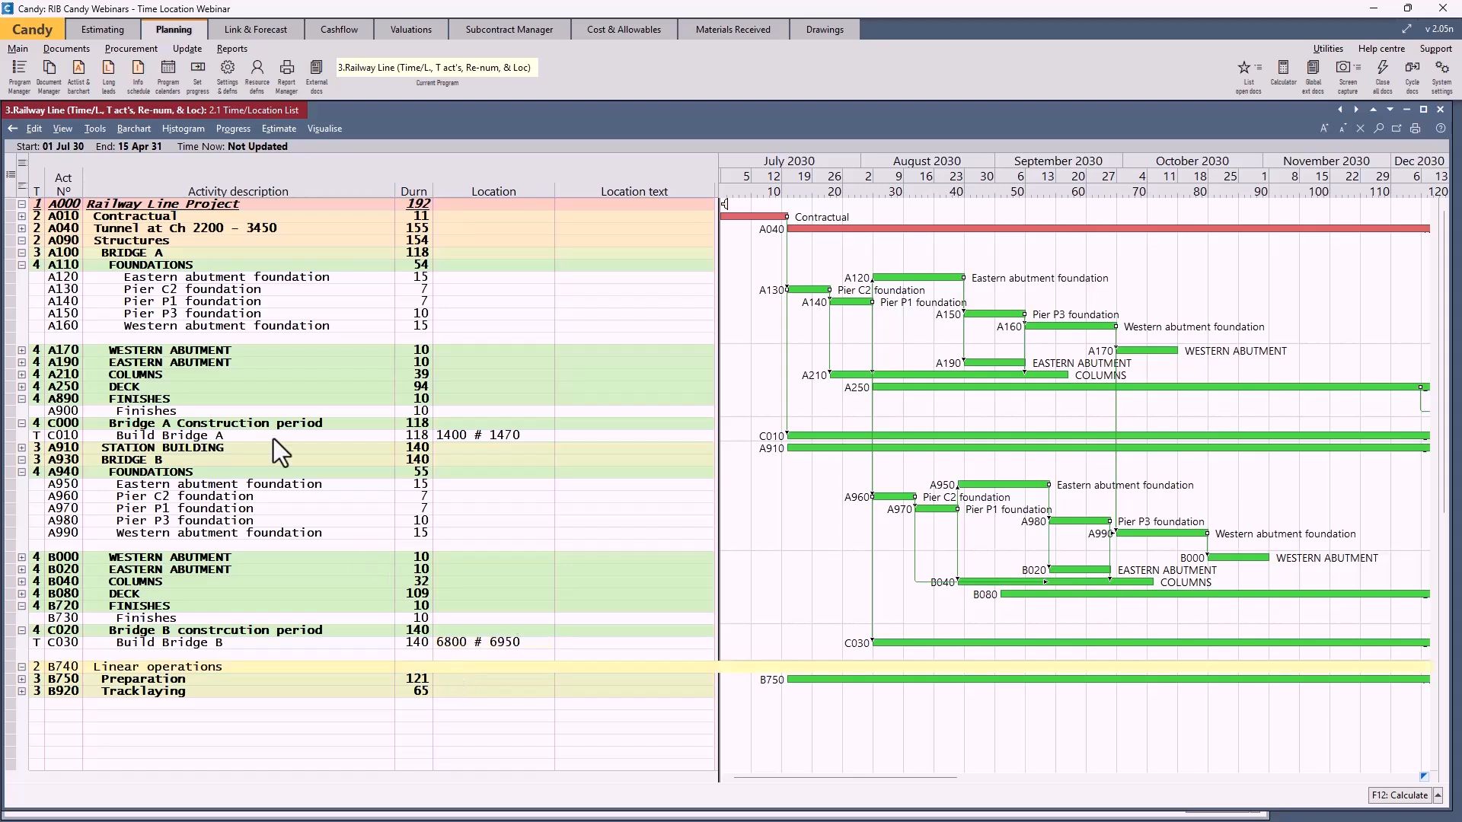
Open the 2.2 Time/Location Chart document and bring up its Time/Location options.
click(49, 71)
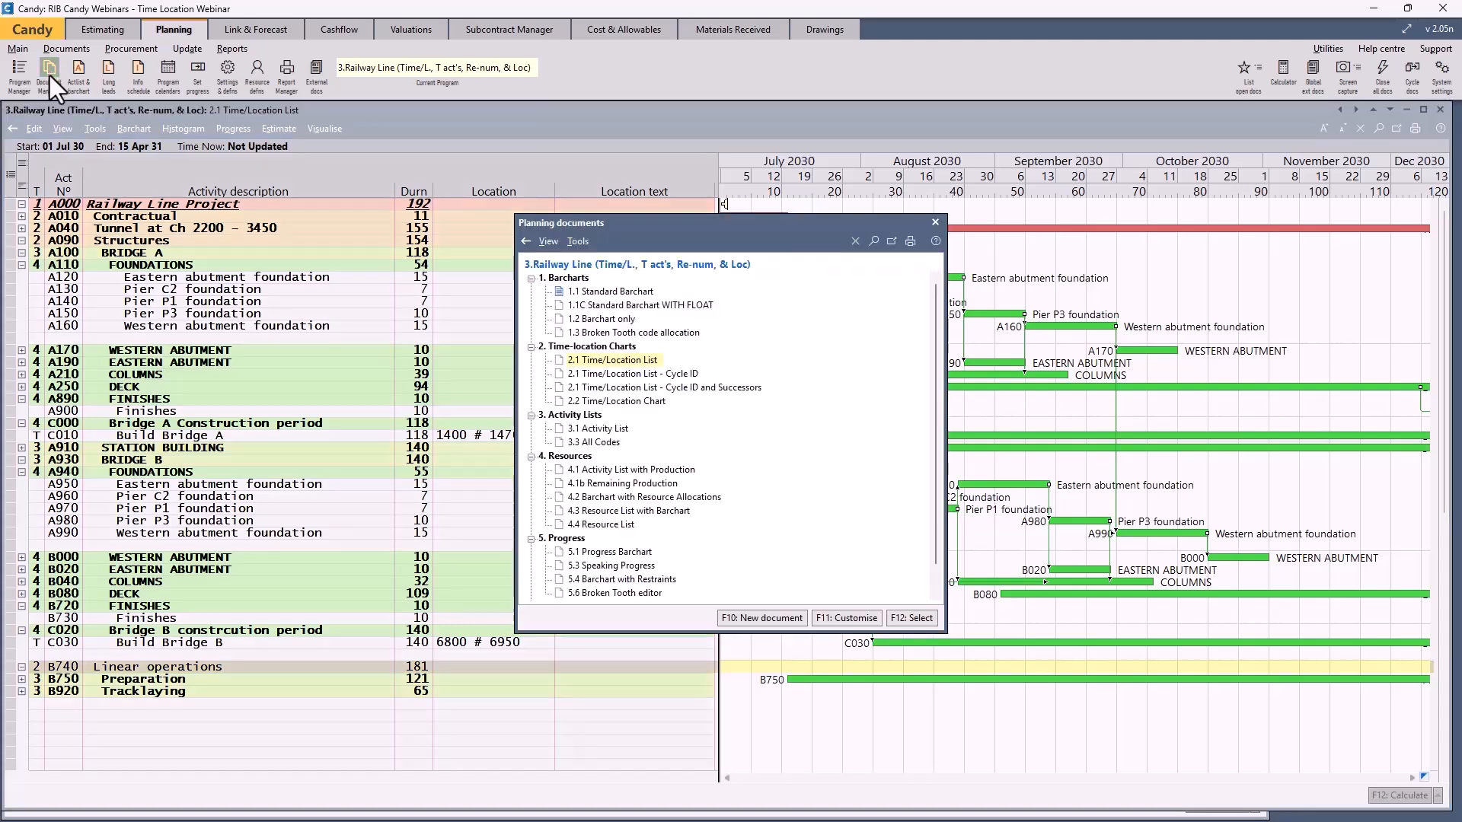
double_click(603, 404)
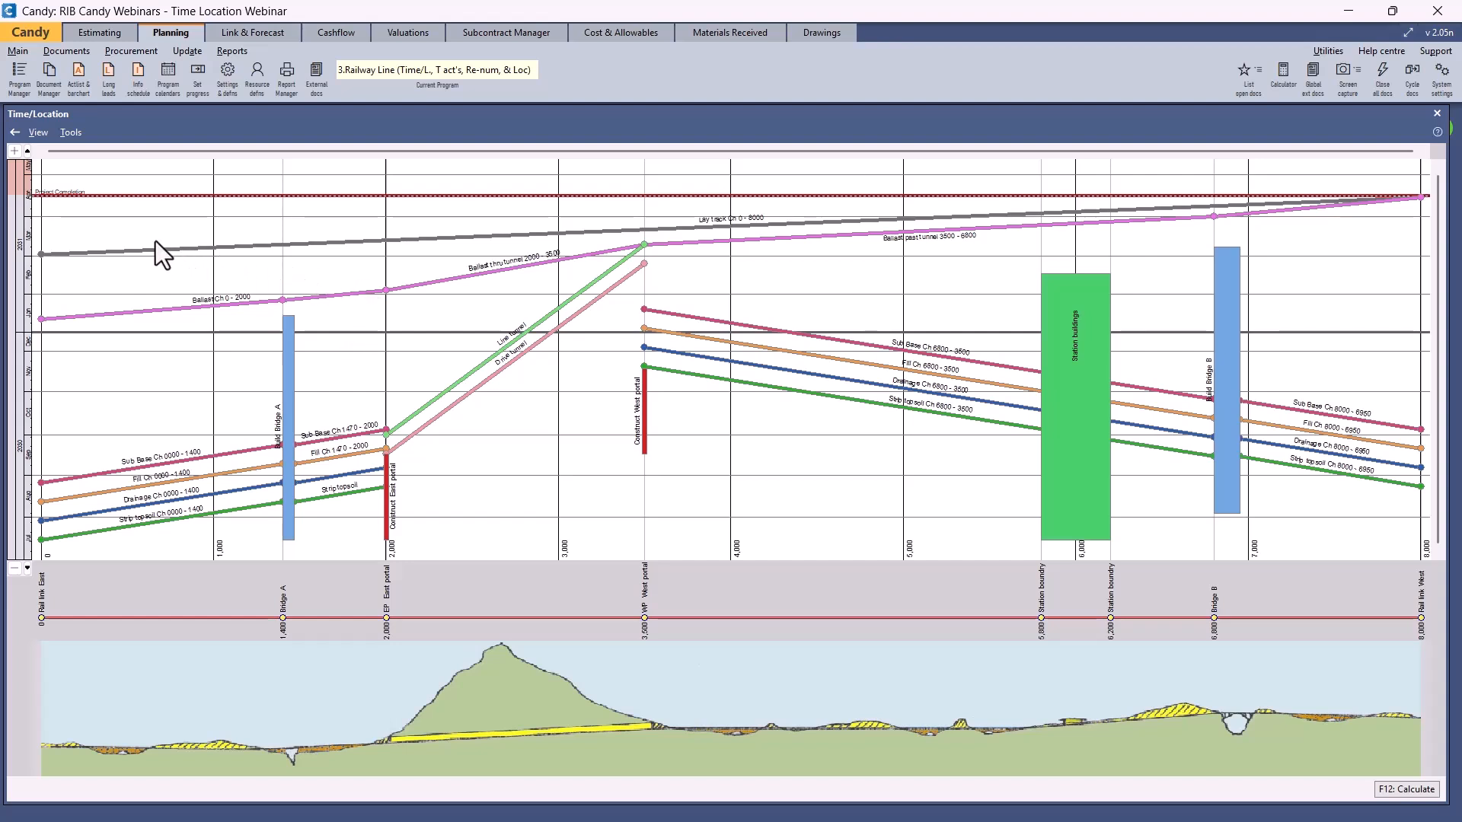
click(45, 137)
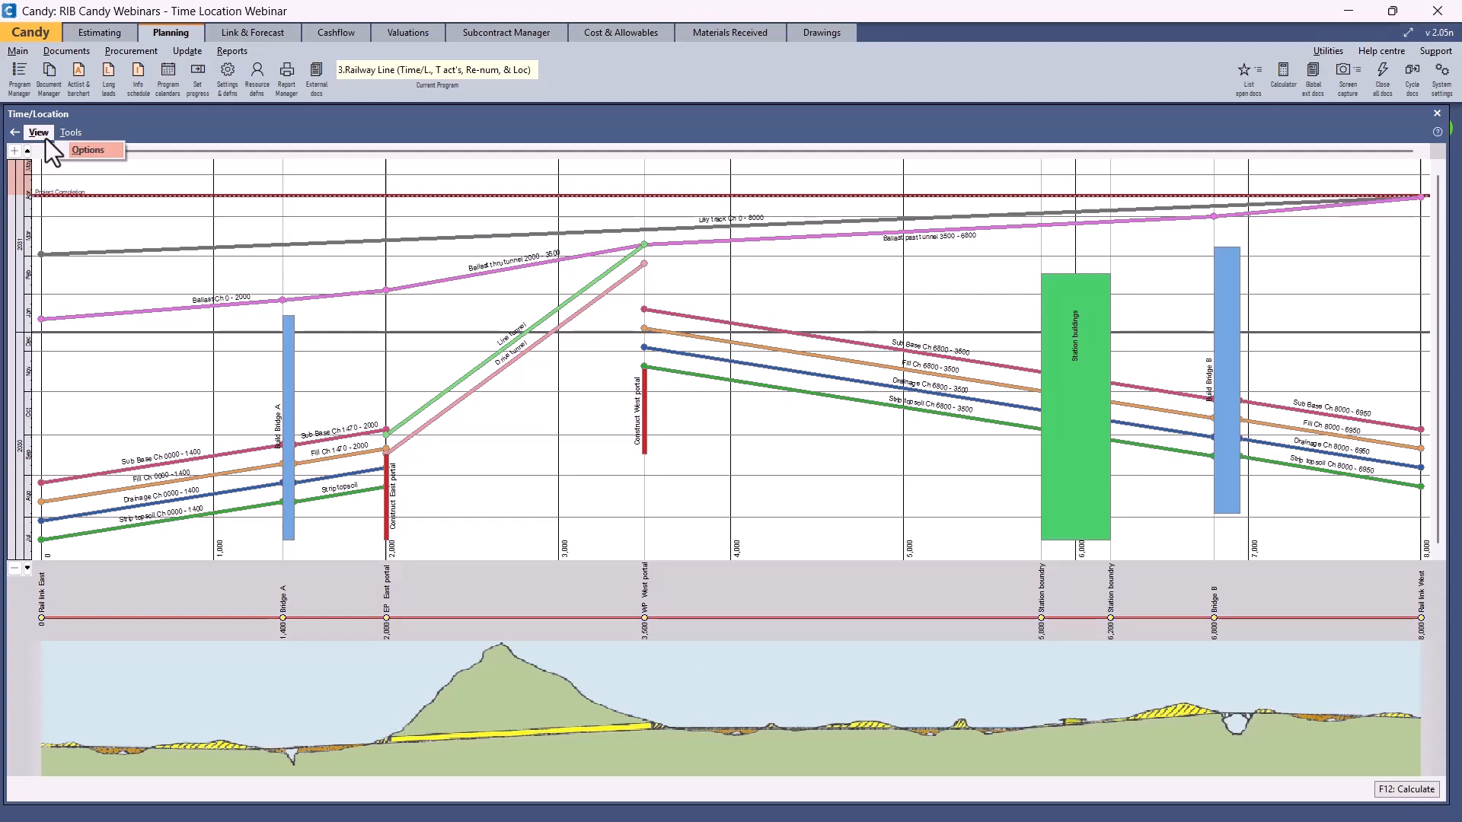
click(98, 149)
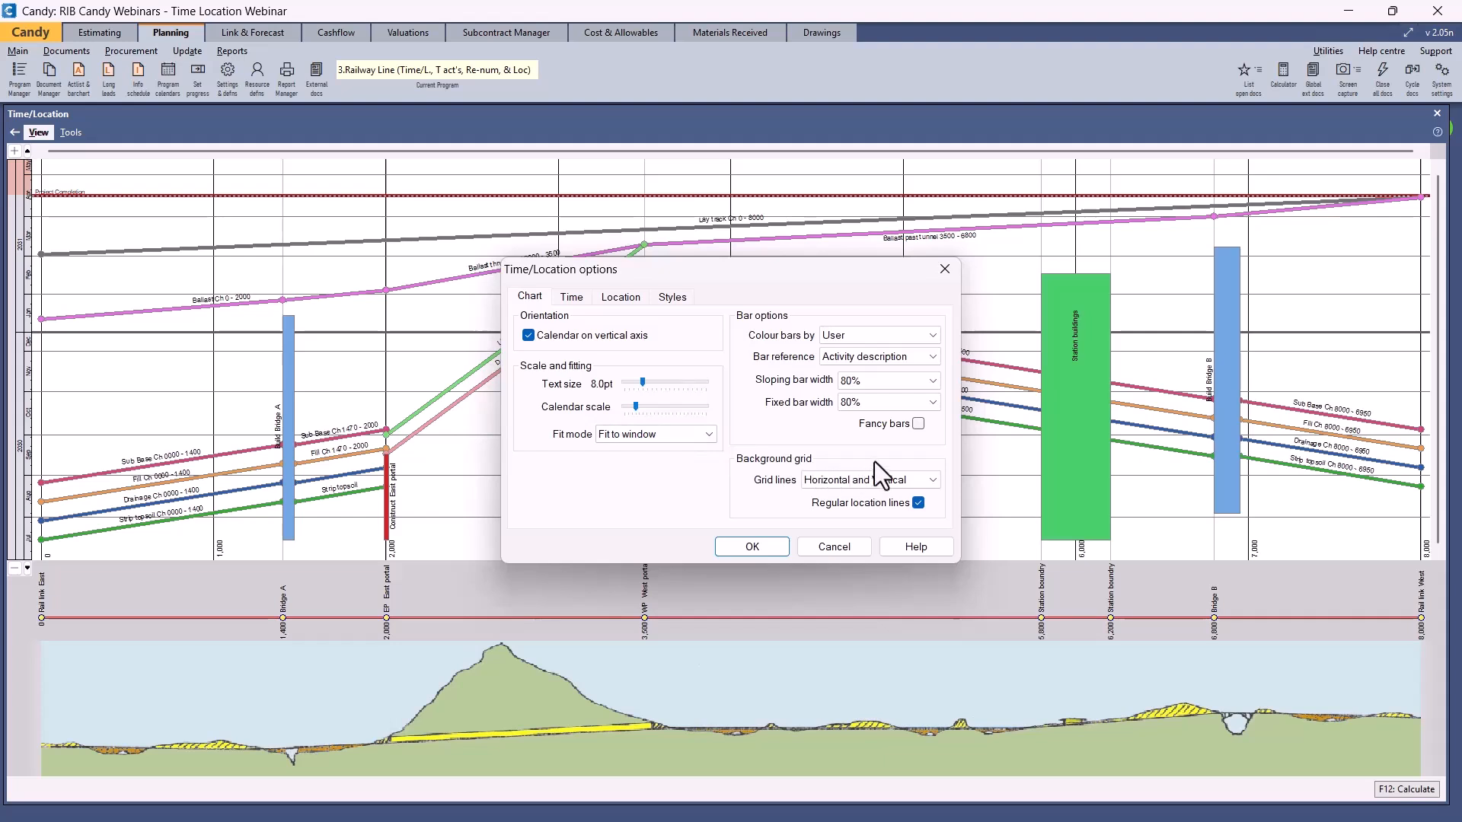
Try the Fancy bars option on the chart, turn it off again and move the options dialog lower.
click(915, 431)
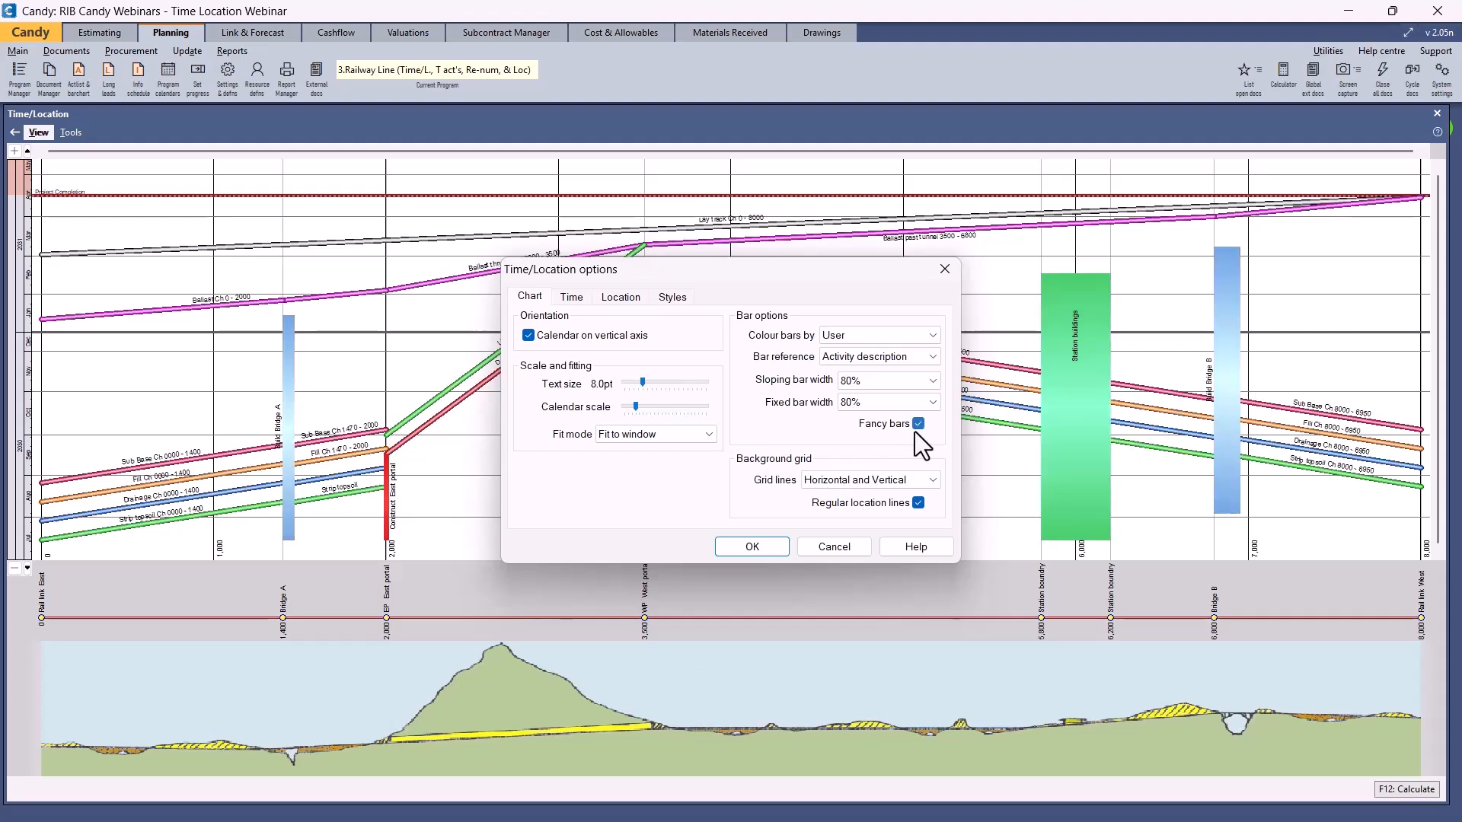
click(915, 431)
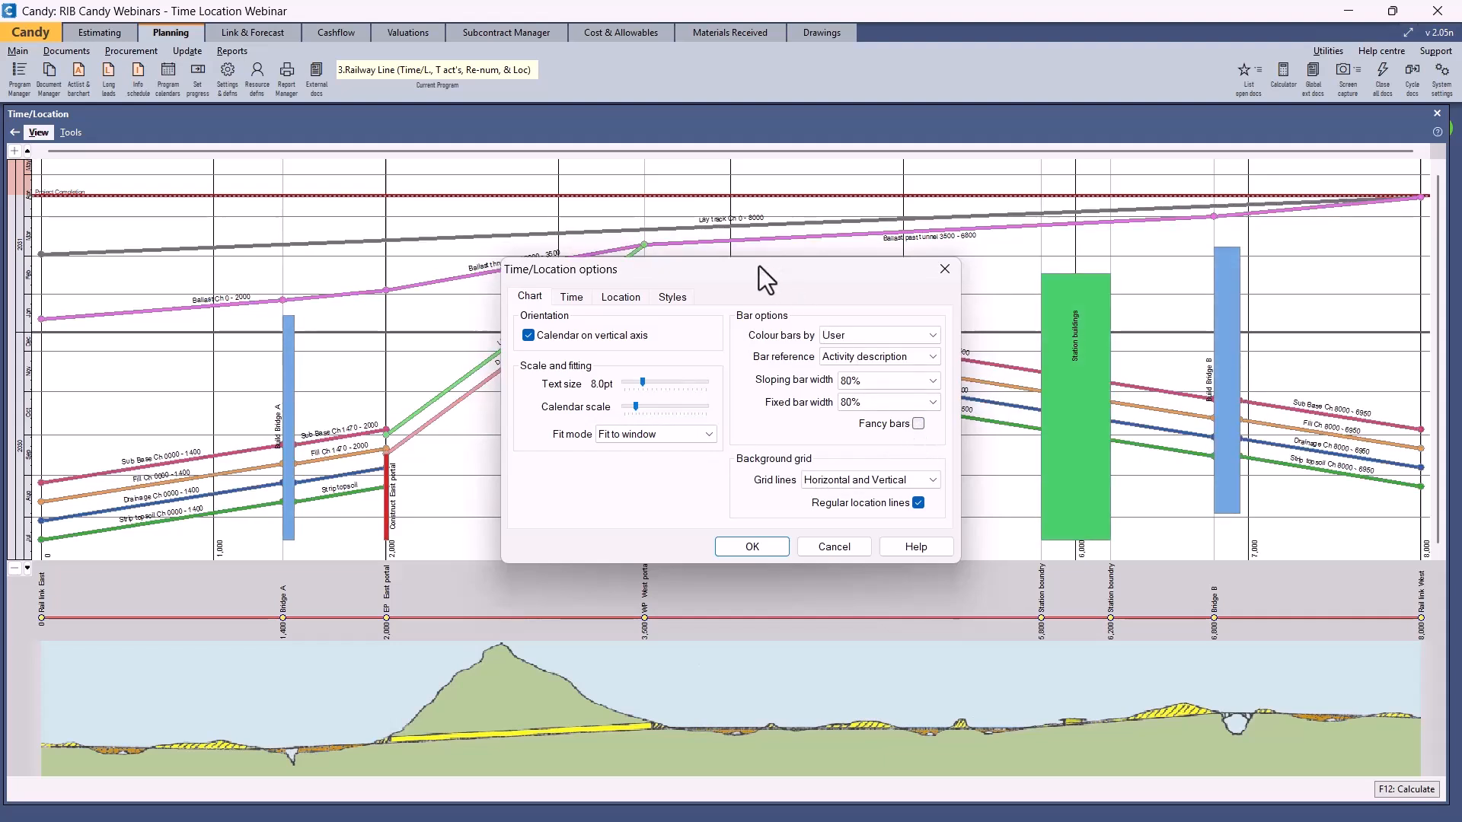
drag(760, 266, 728, 345)
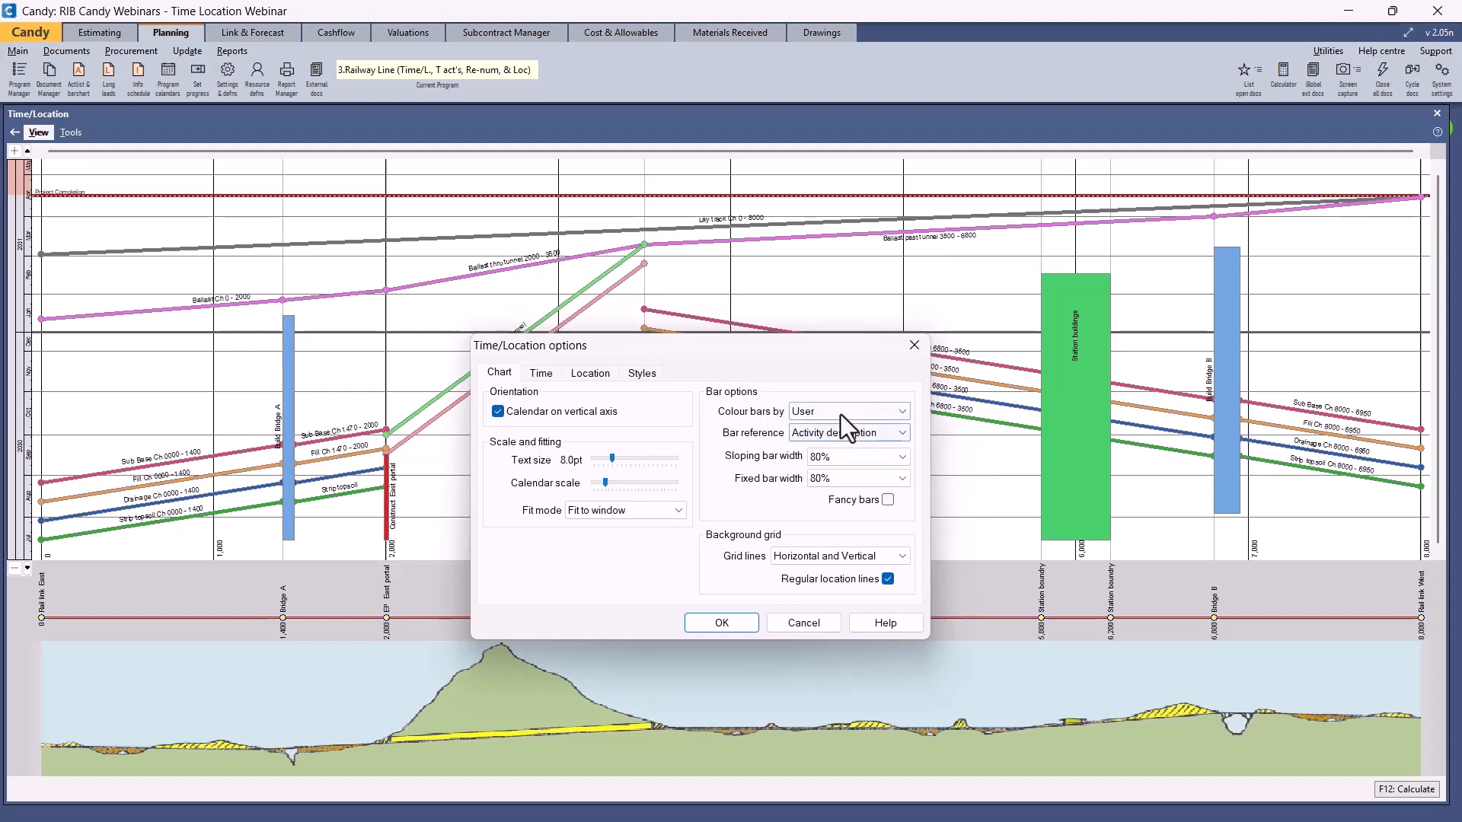
Try colouring the chart bars by Float and by Area, and return the colouring to User.
click(902, 415)
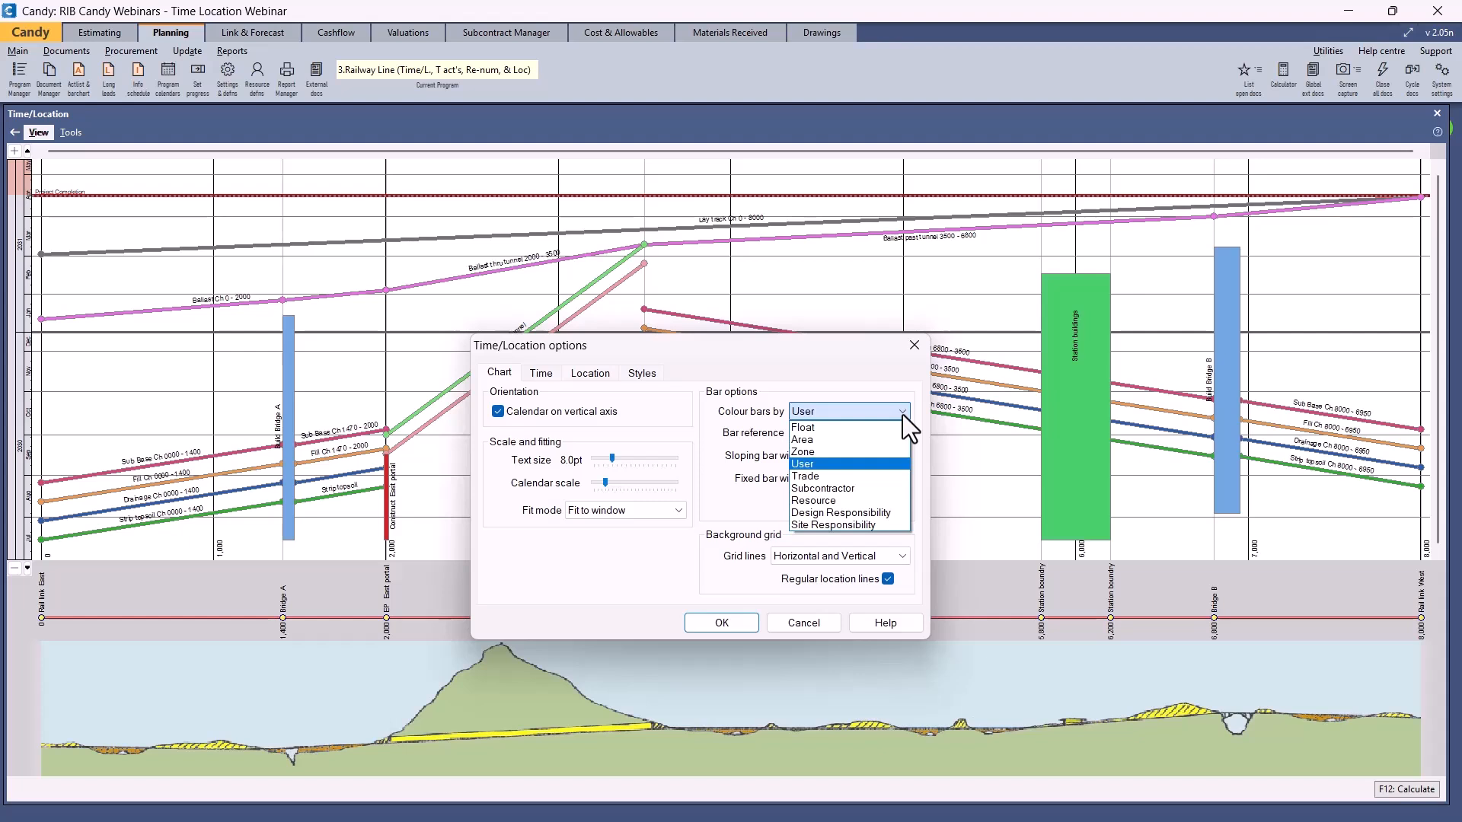
click(830, 428)
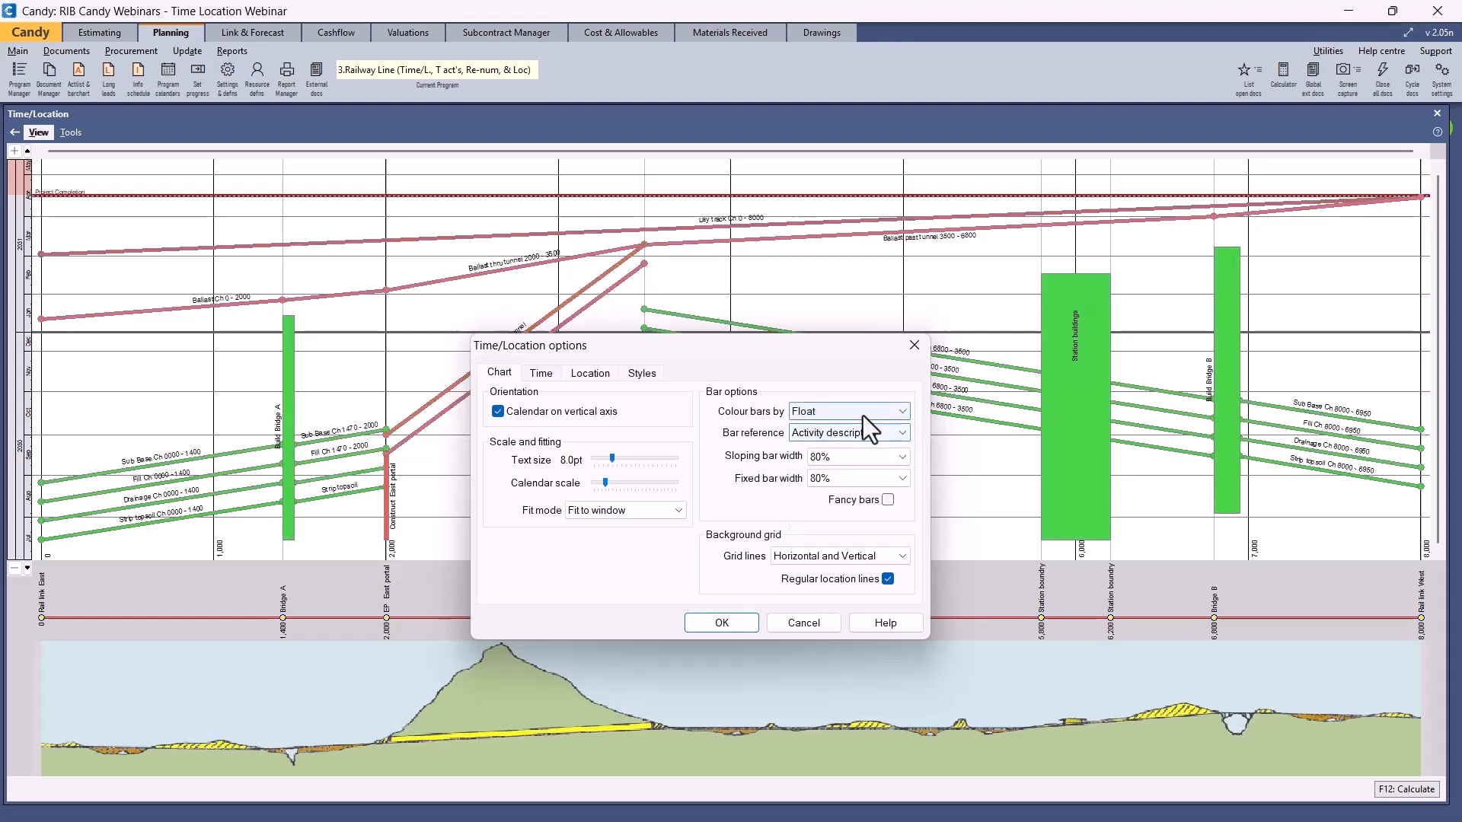
click(862, 415)
click(816, 440)
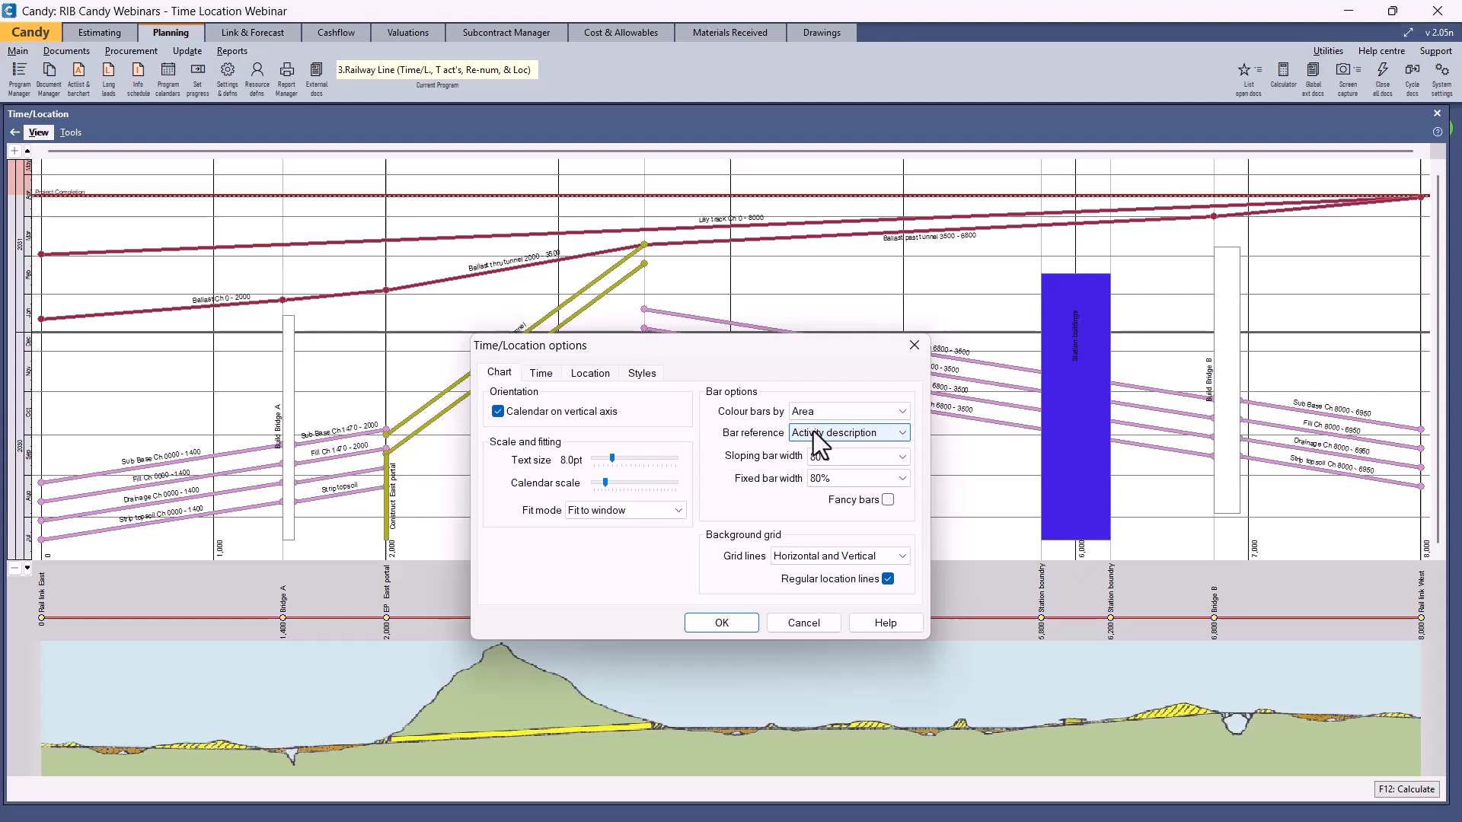
click(825, 416)
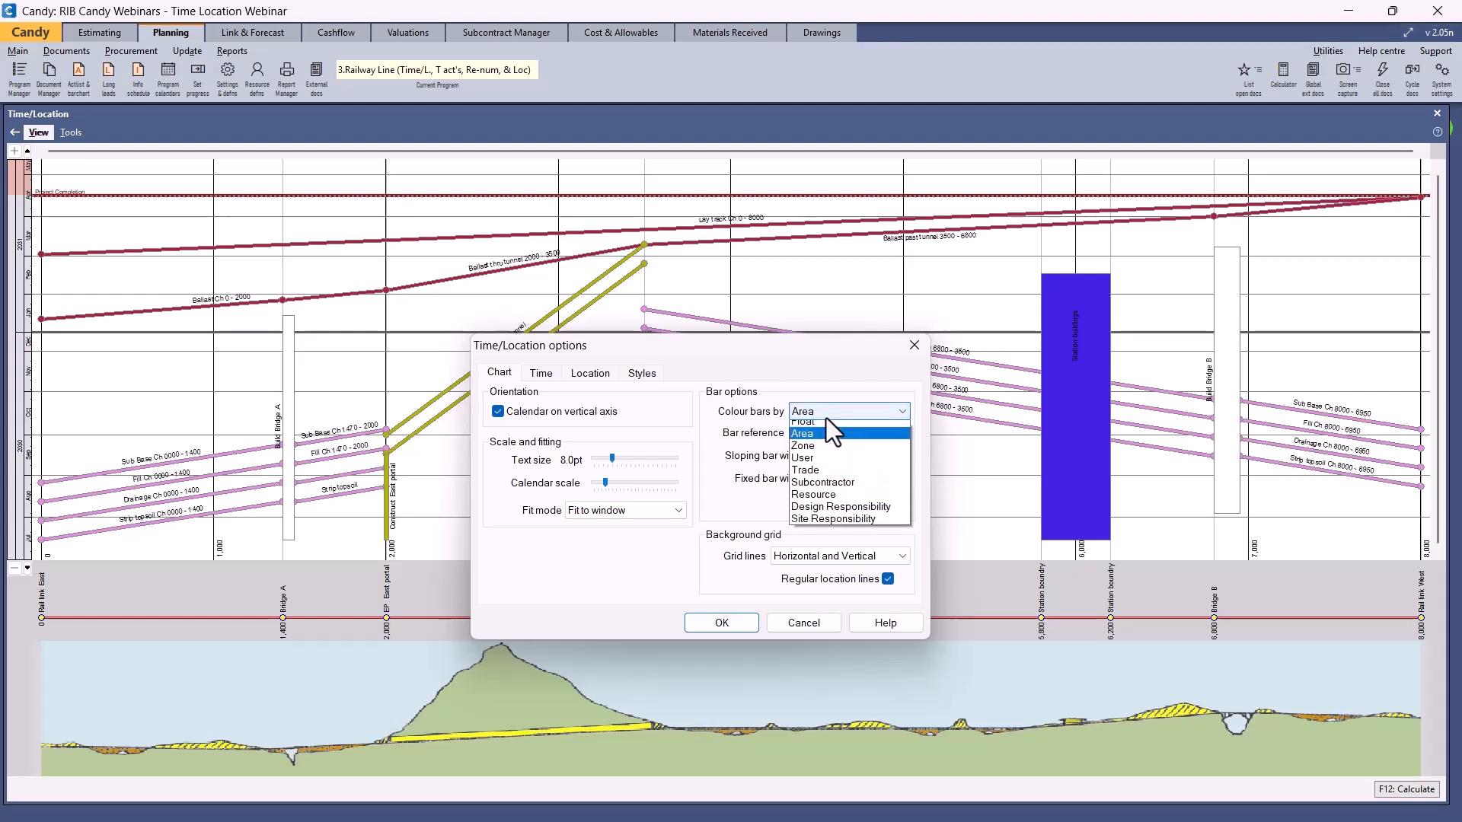
click(808, 462)
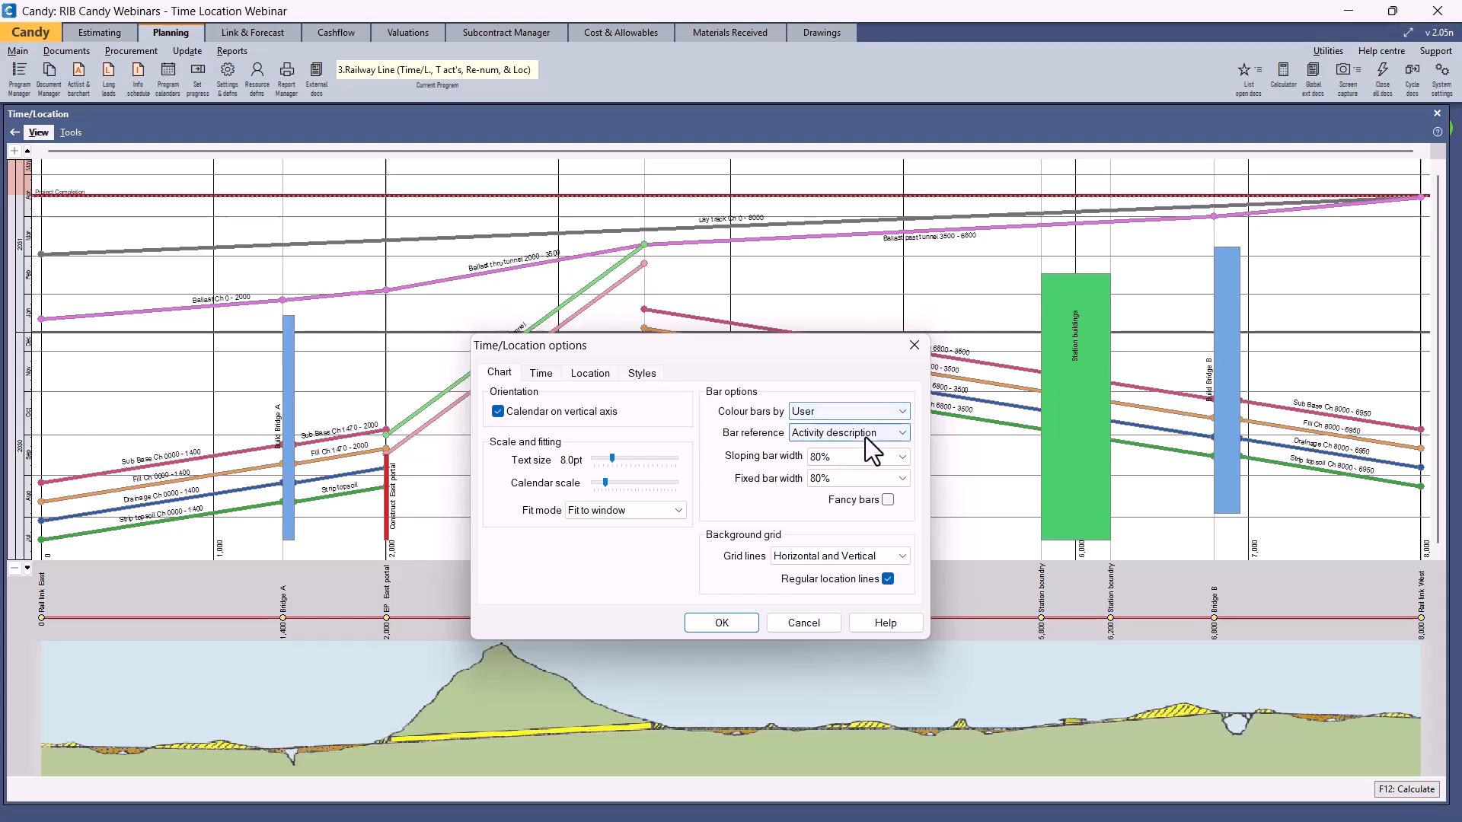
Try Area Name and <none> as the bar reference, and return it to Activity description.
click(887, 436)
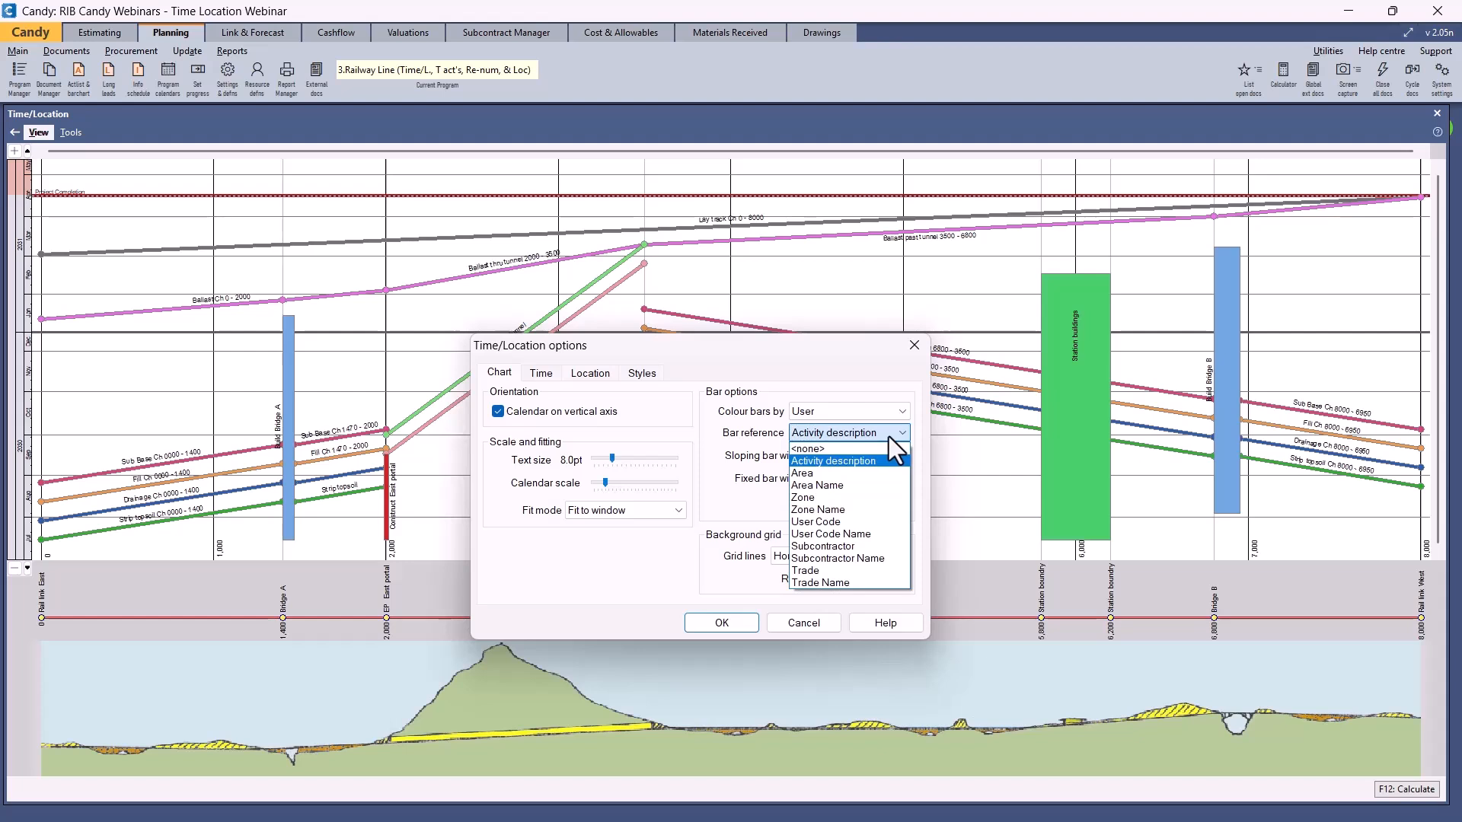
click(833, 486)
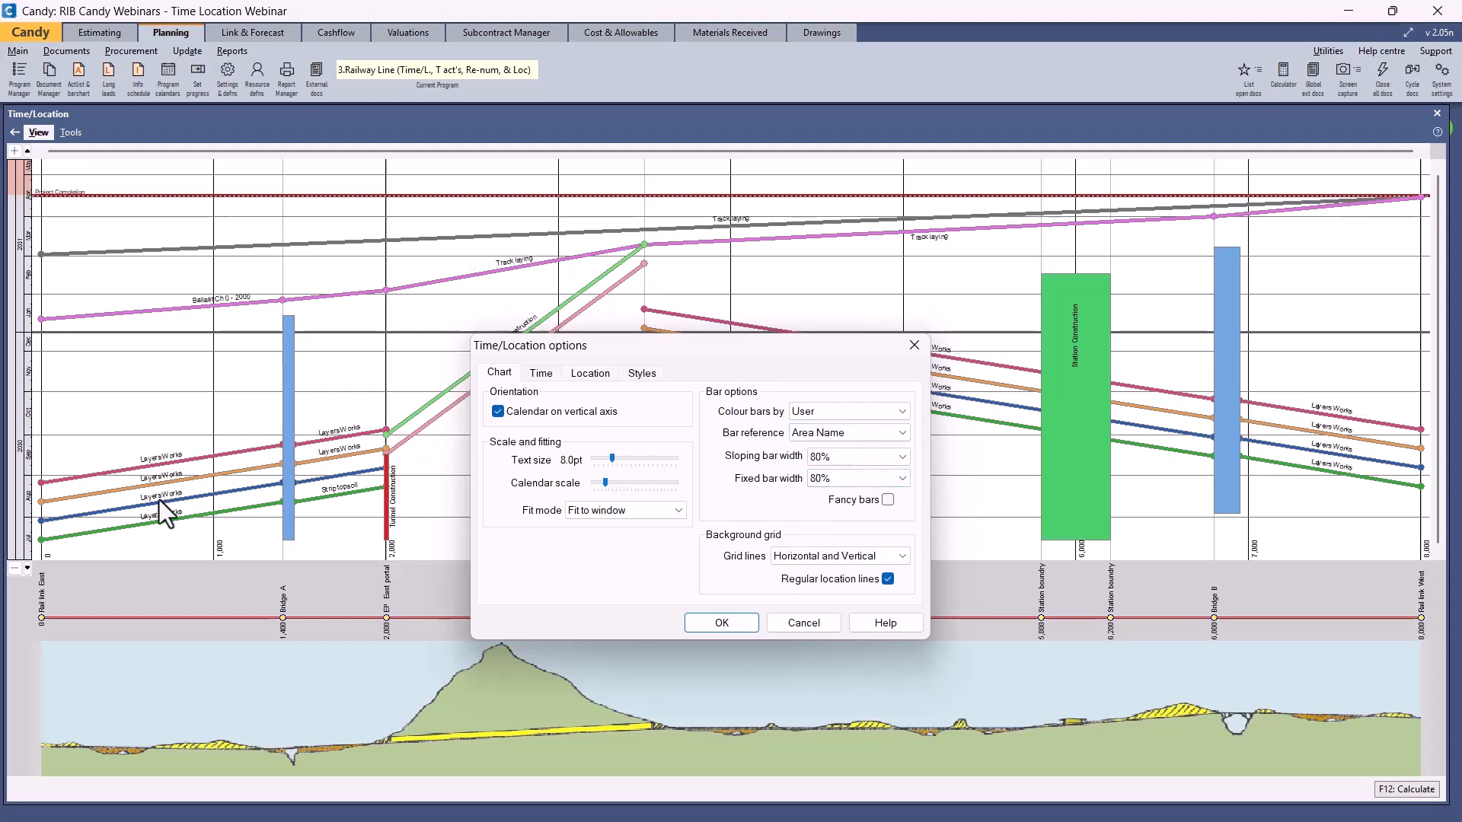
click(898, 433)
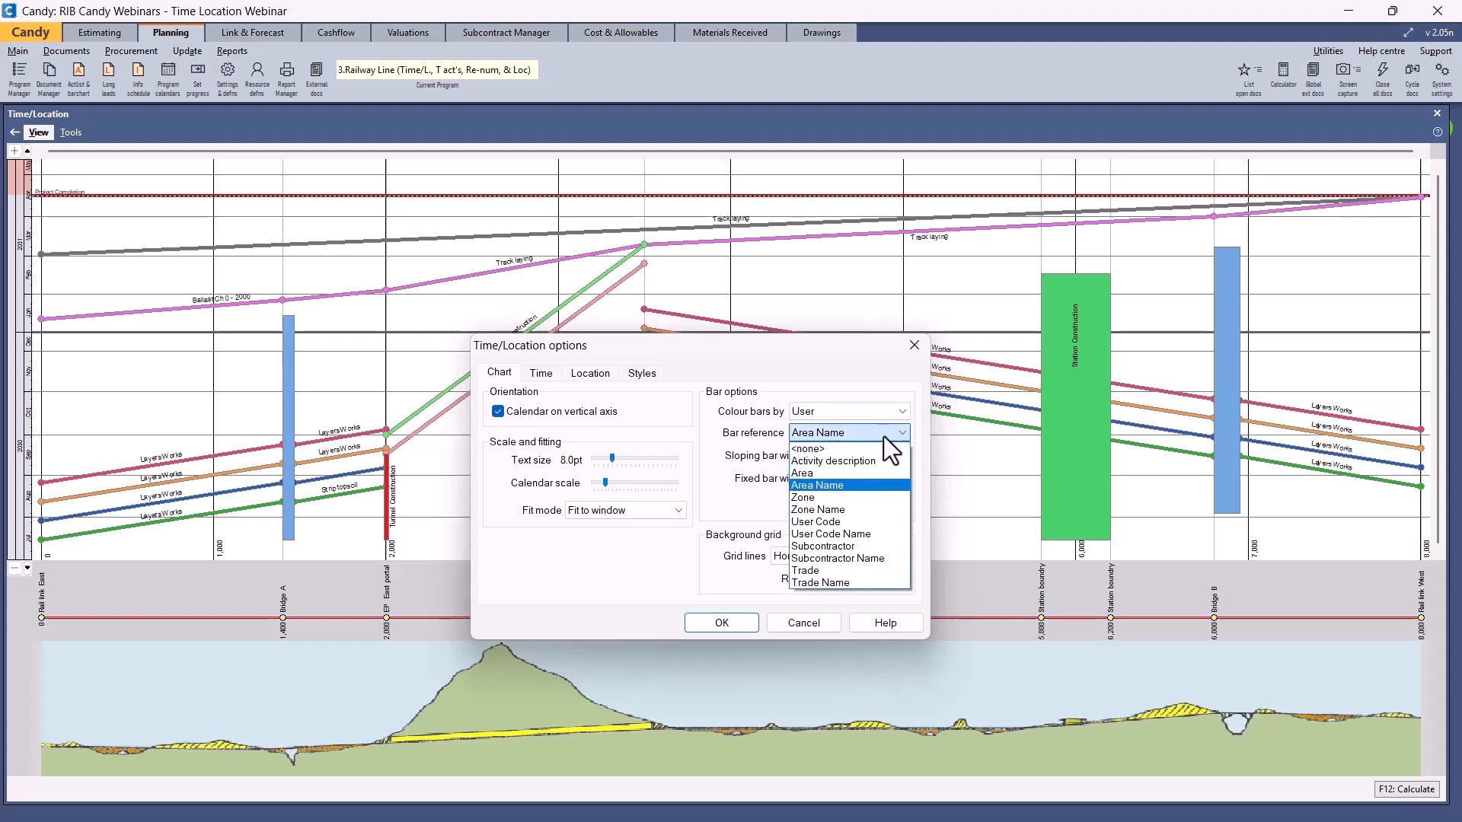
click(848, 449)
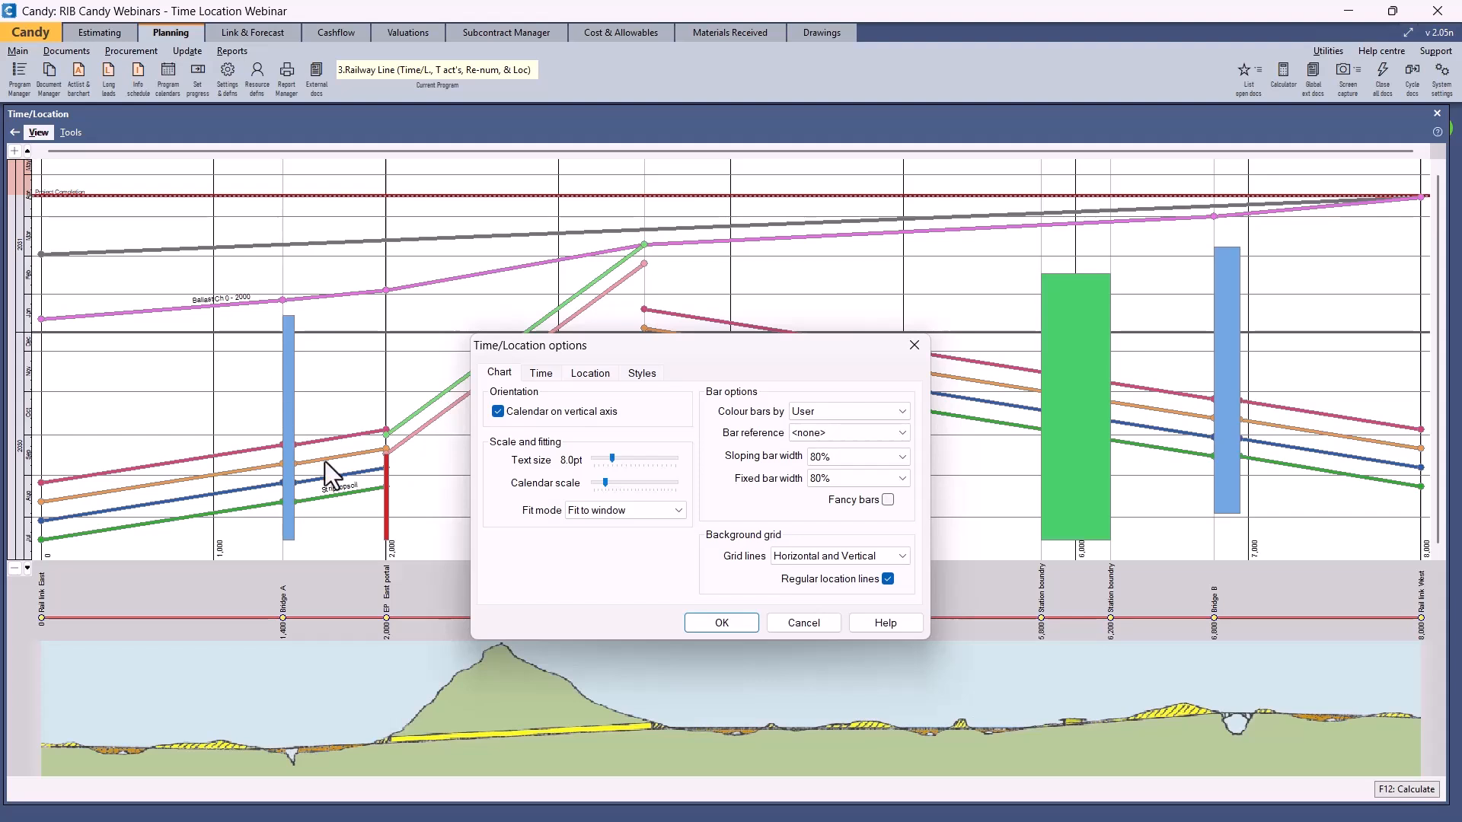
click(891, 437)
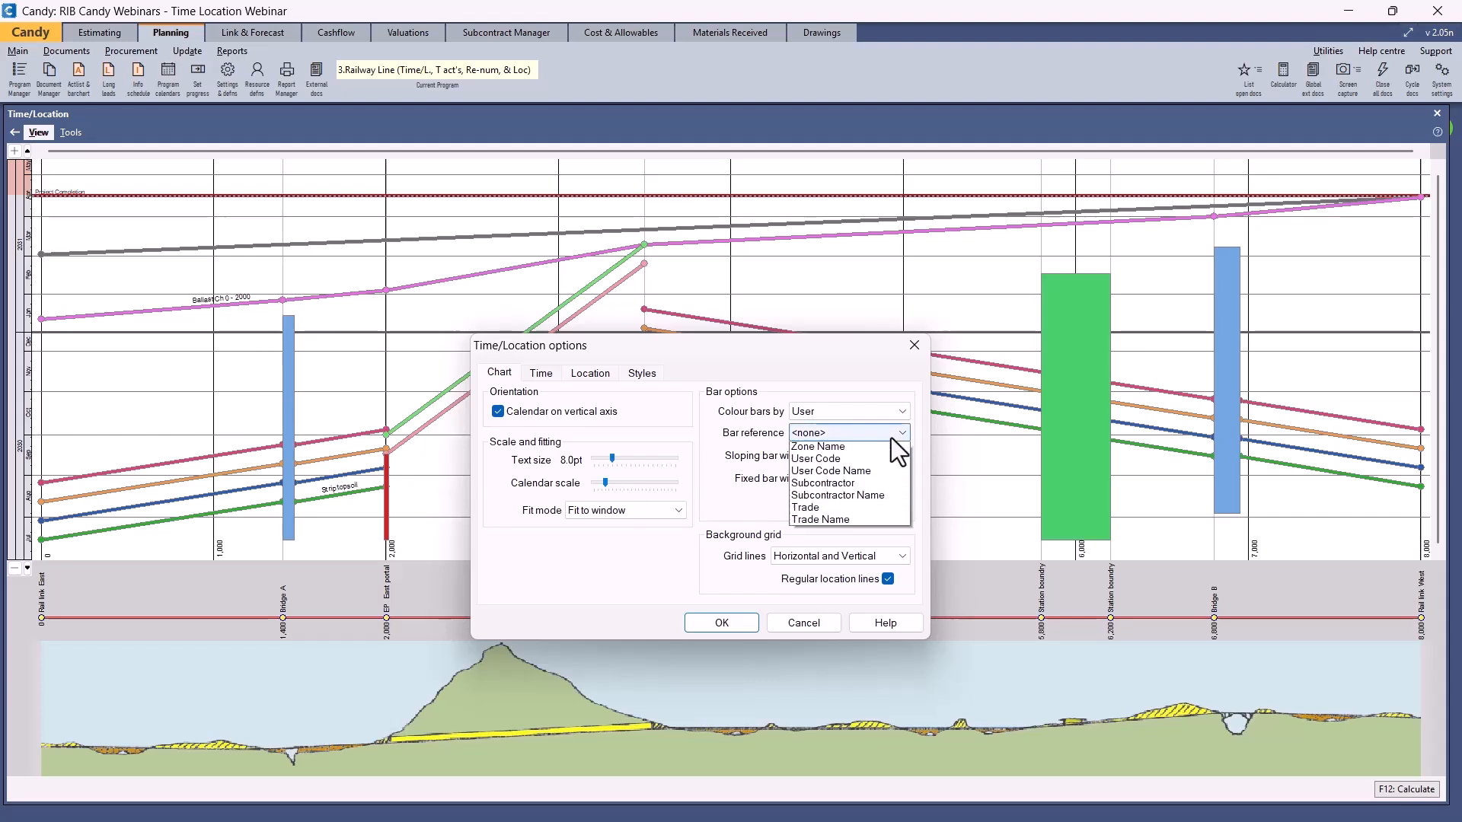
click(864, 462)
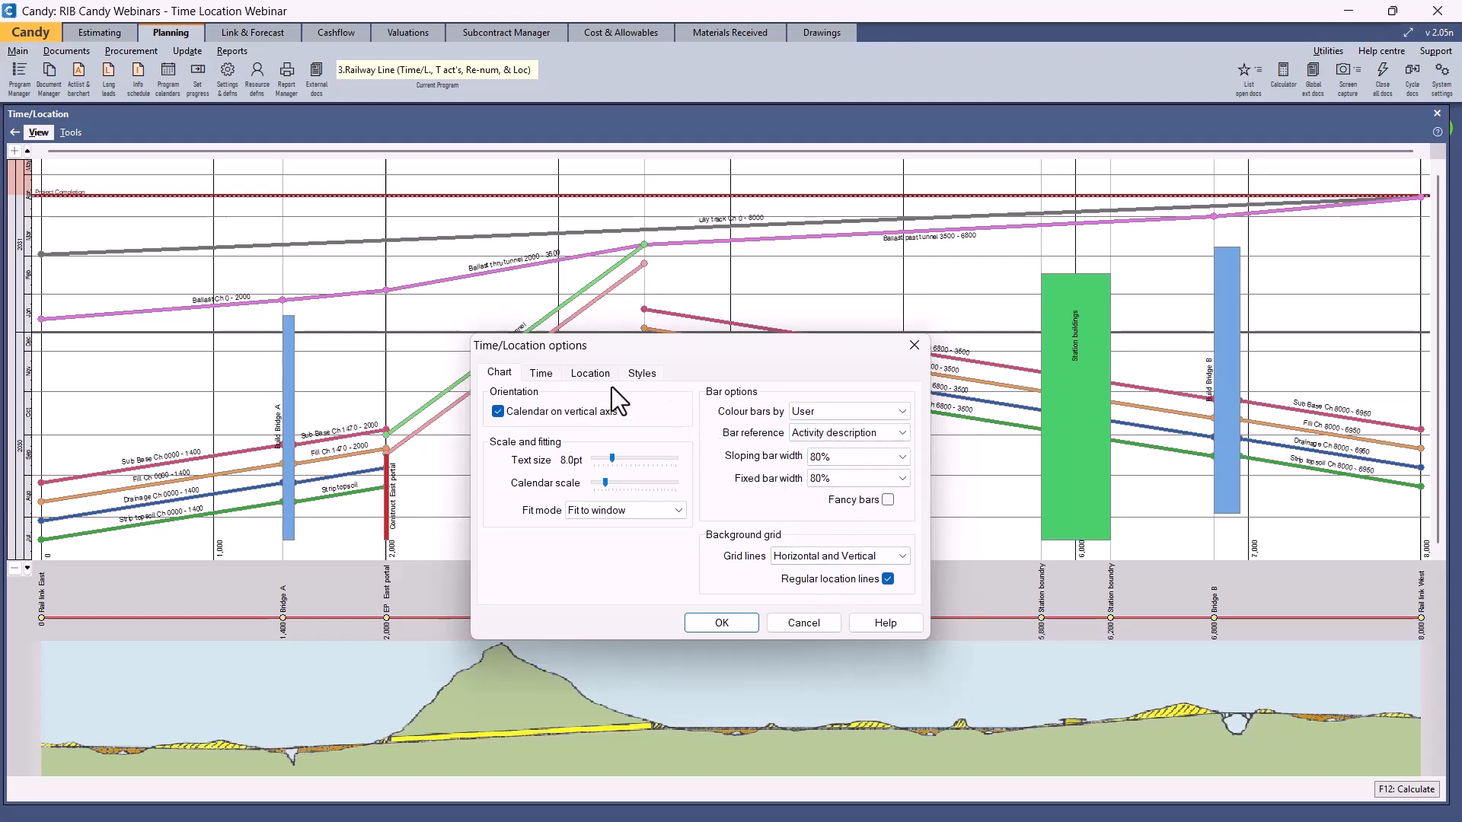
Review the chart's time options and choose Railtra6.bmp from the TL Pics folder as the location image.
click(542, 372)
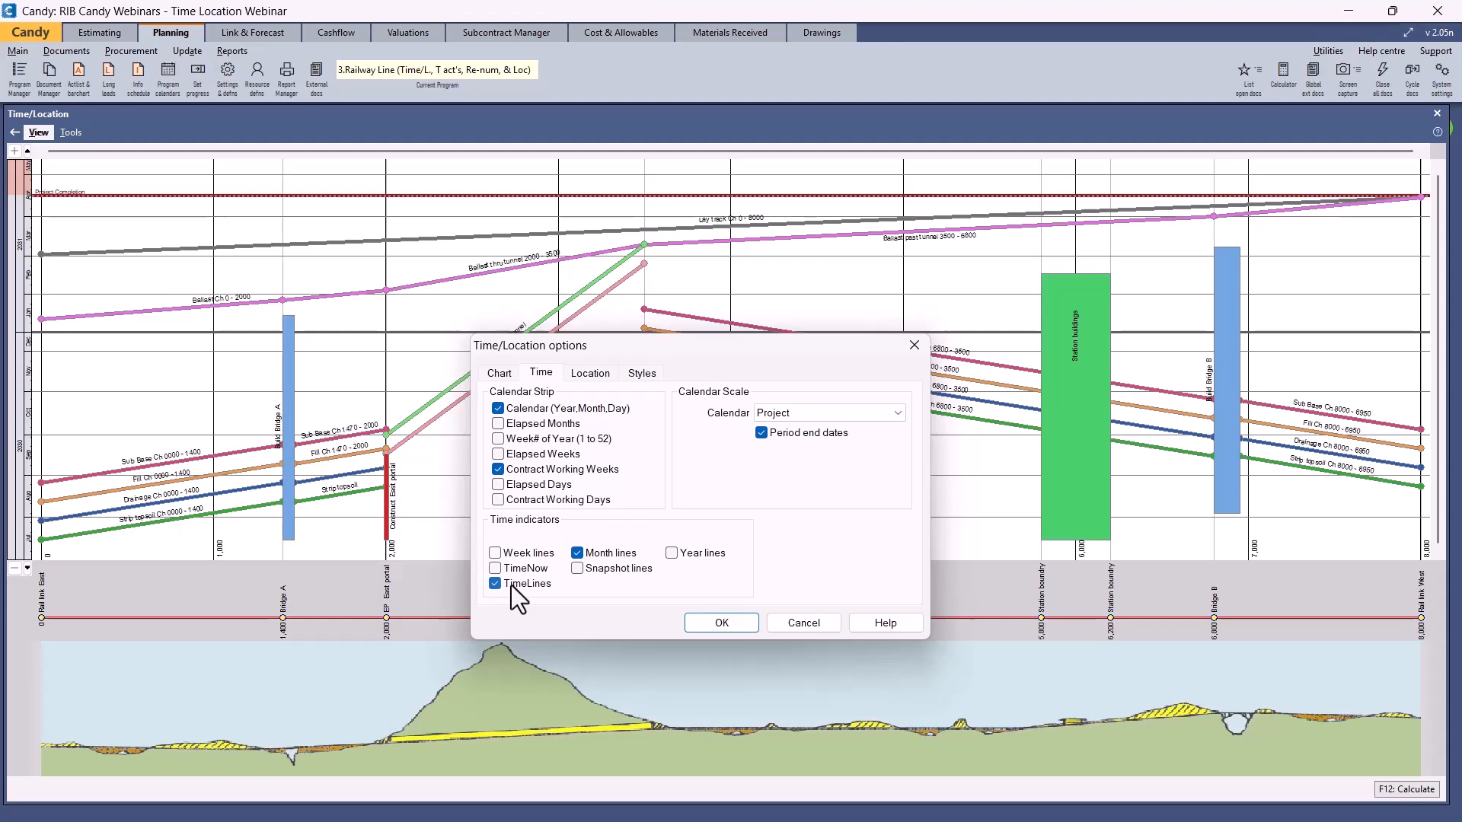
click(596, 369)
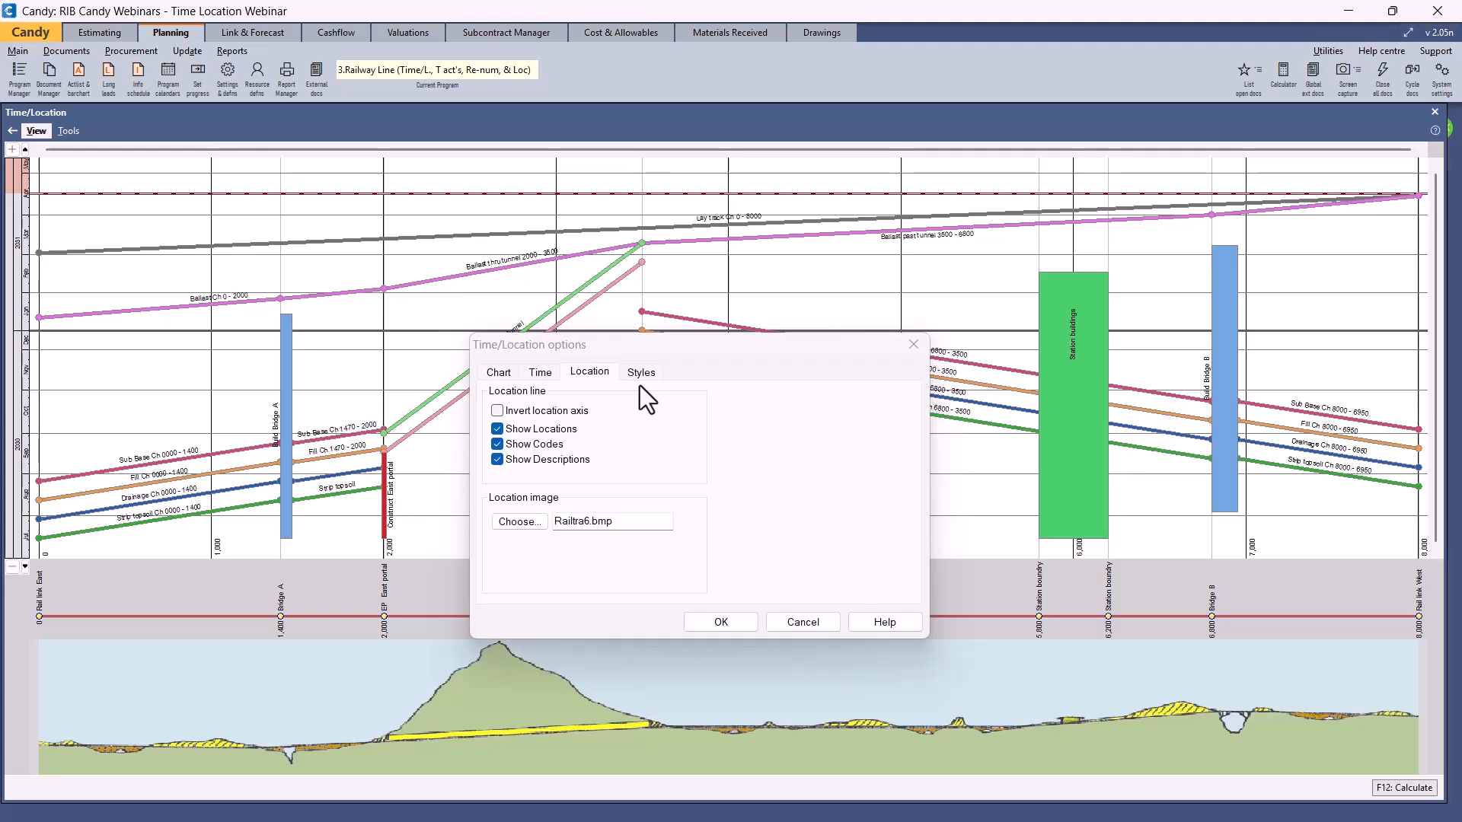
click(541, 520)
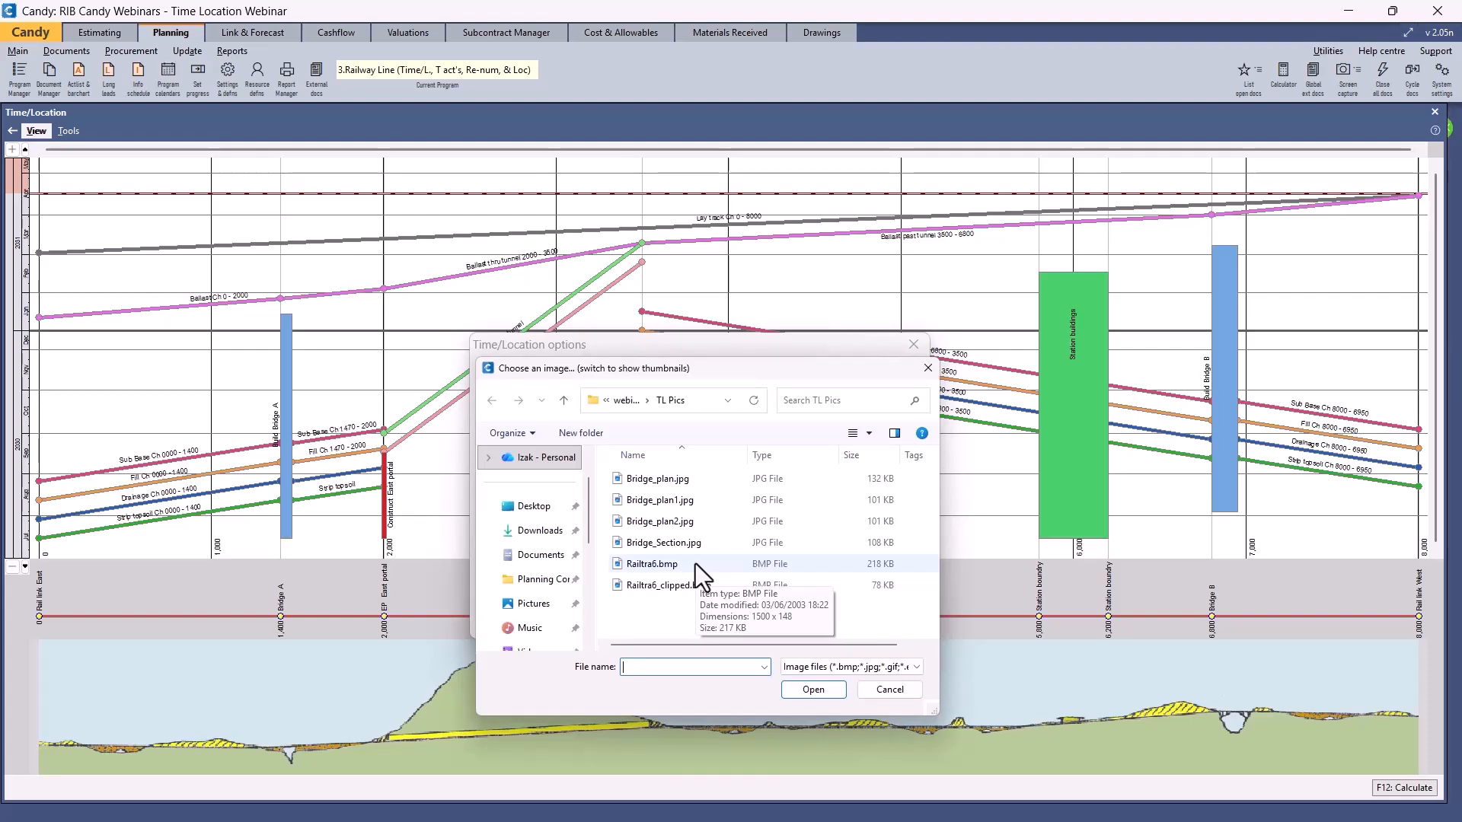
click(696, 564)
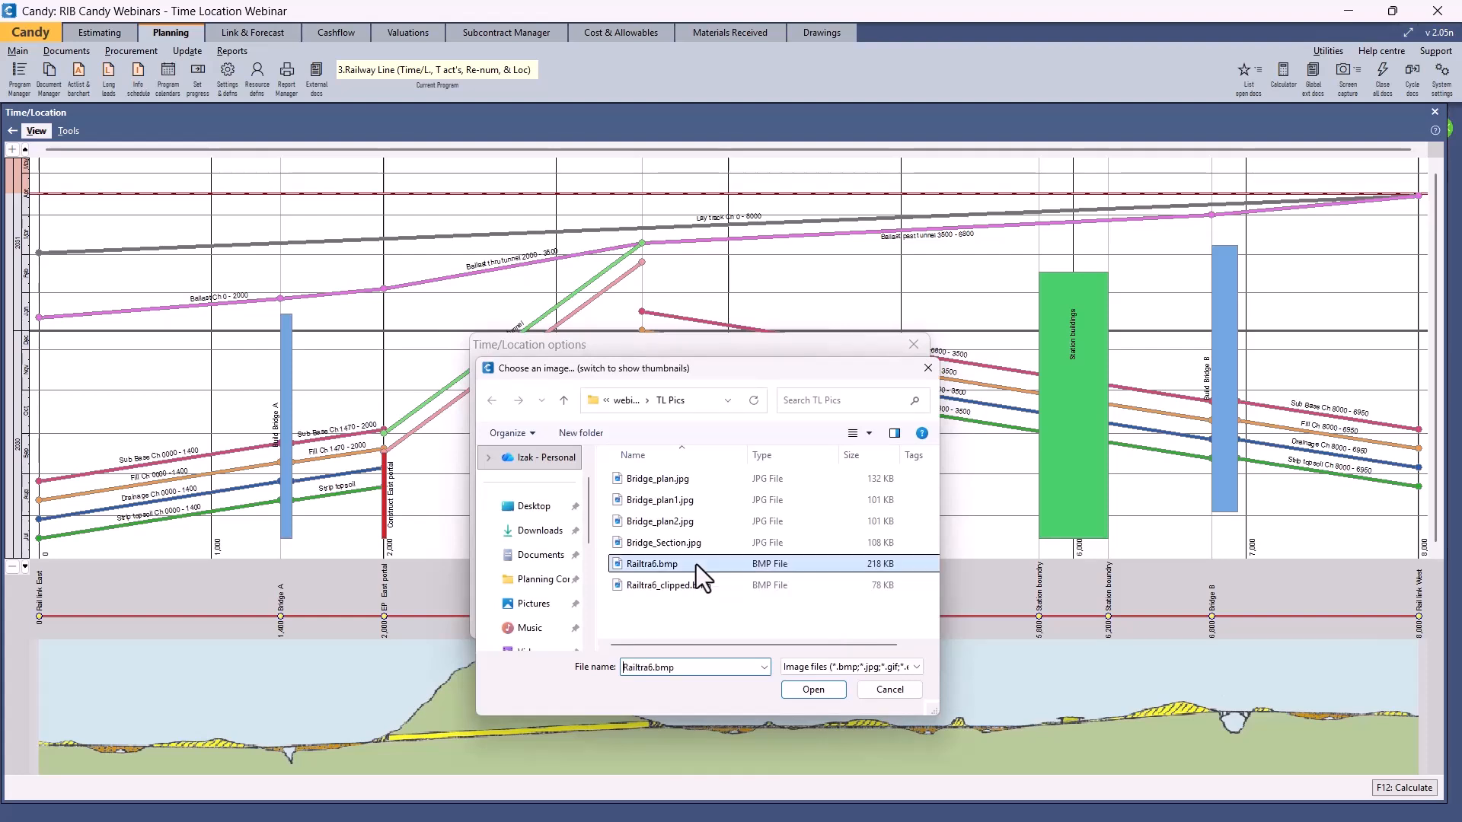
click(919, 667)
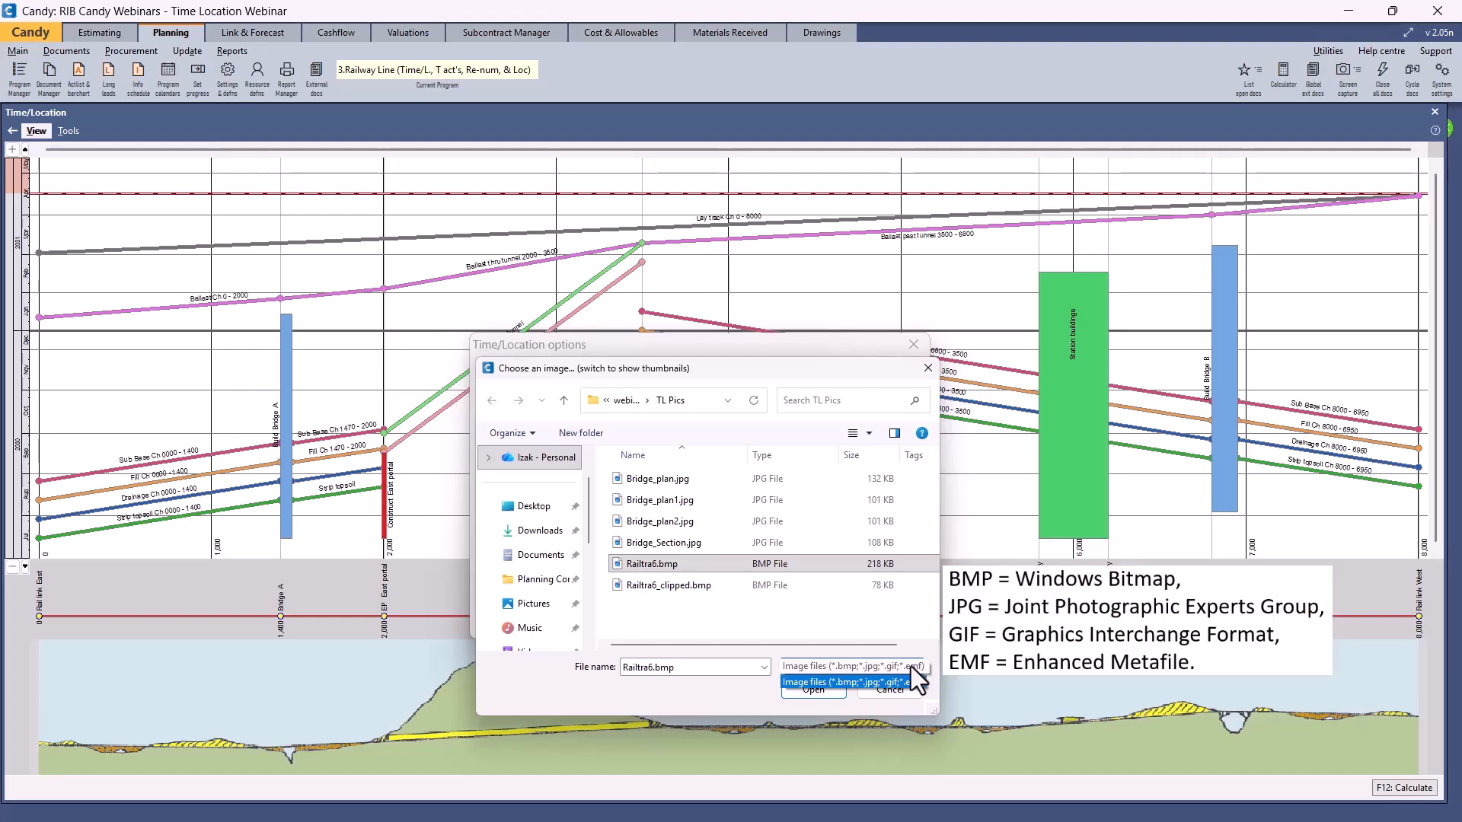
click(790, 689)
click(793, 689)
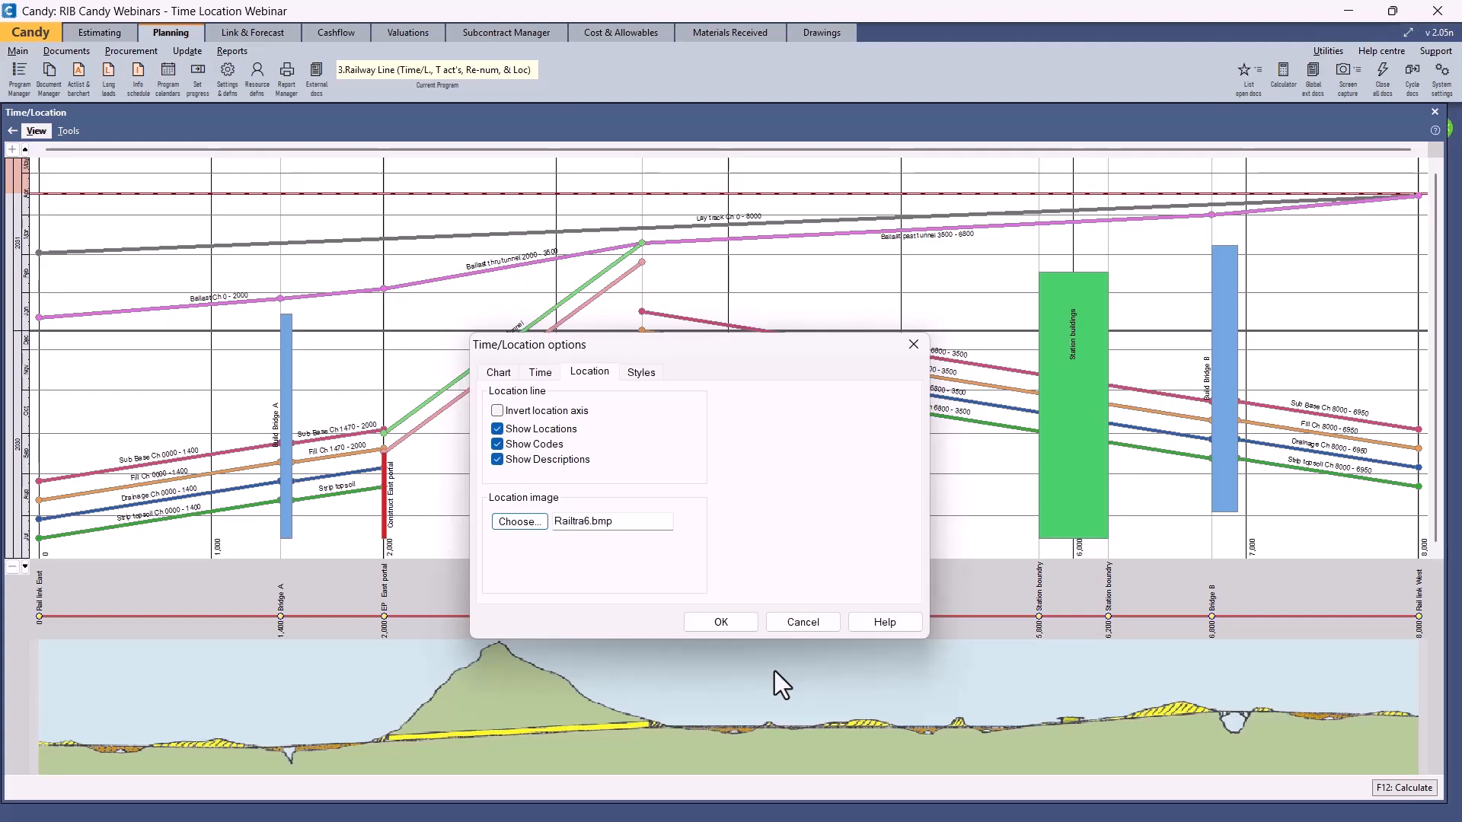
Review the chart's colour scheme styles and the RouteMap text font and foreground colour choices, and close the options without applying changes.
click(637, 375)
click(567, 546)
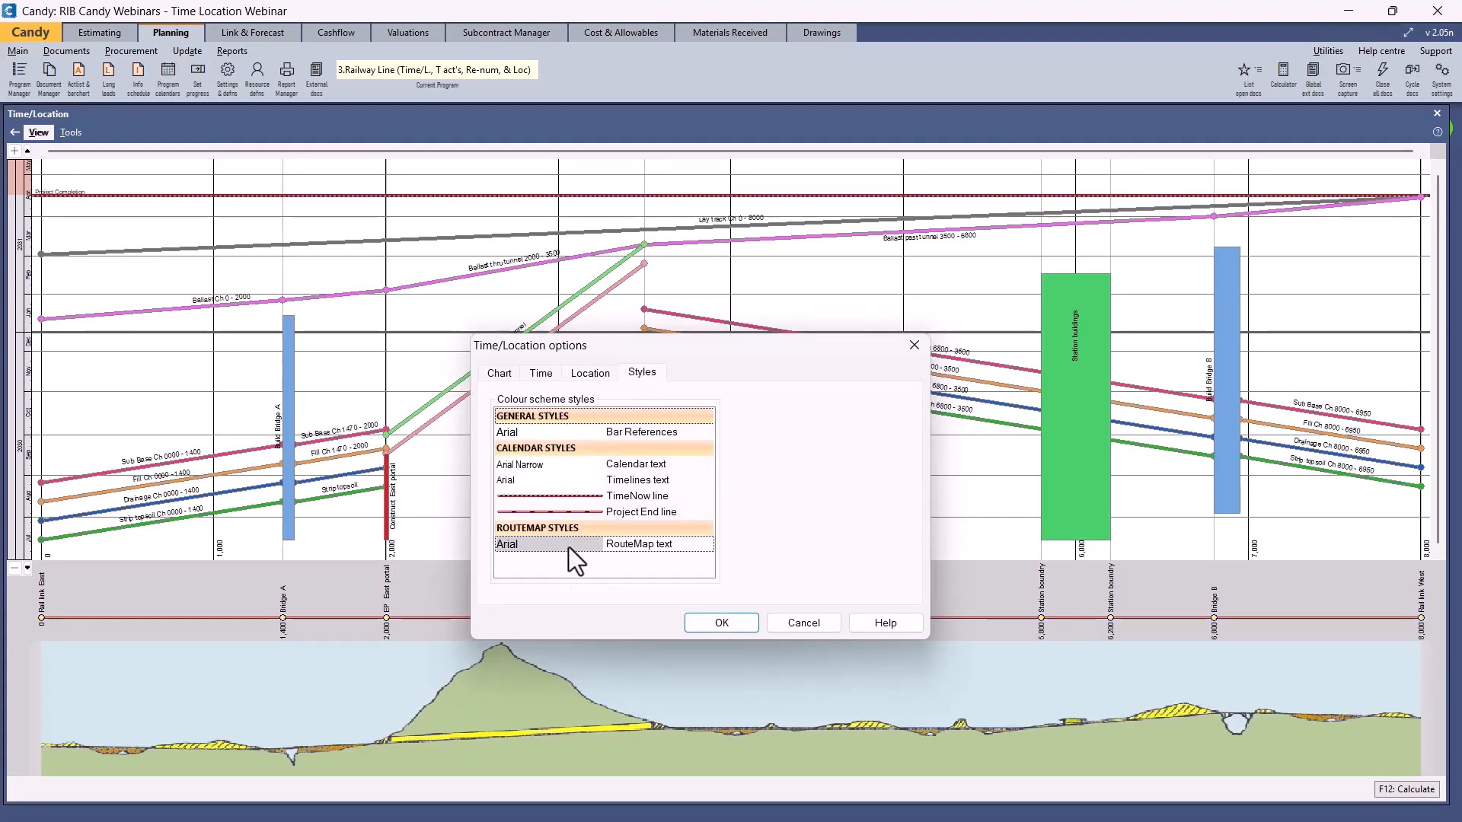
double_click(568, 546)
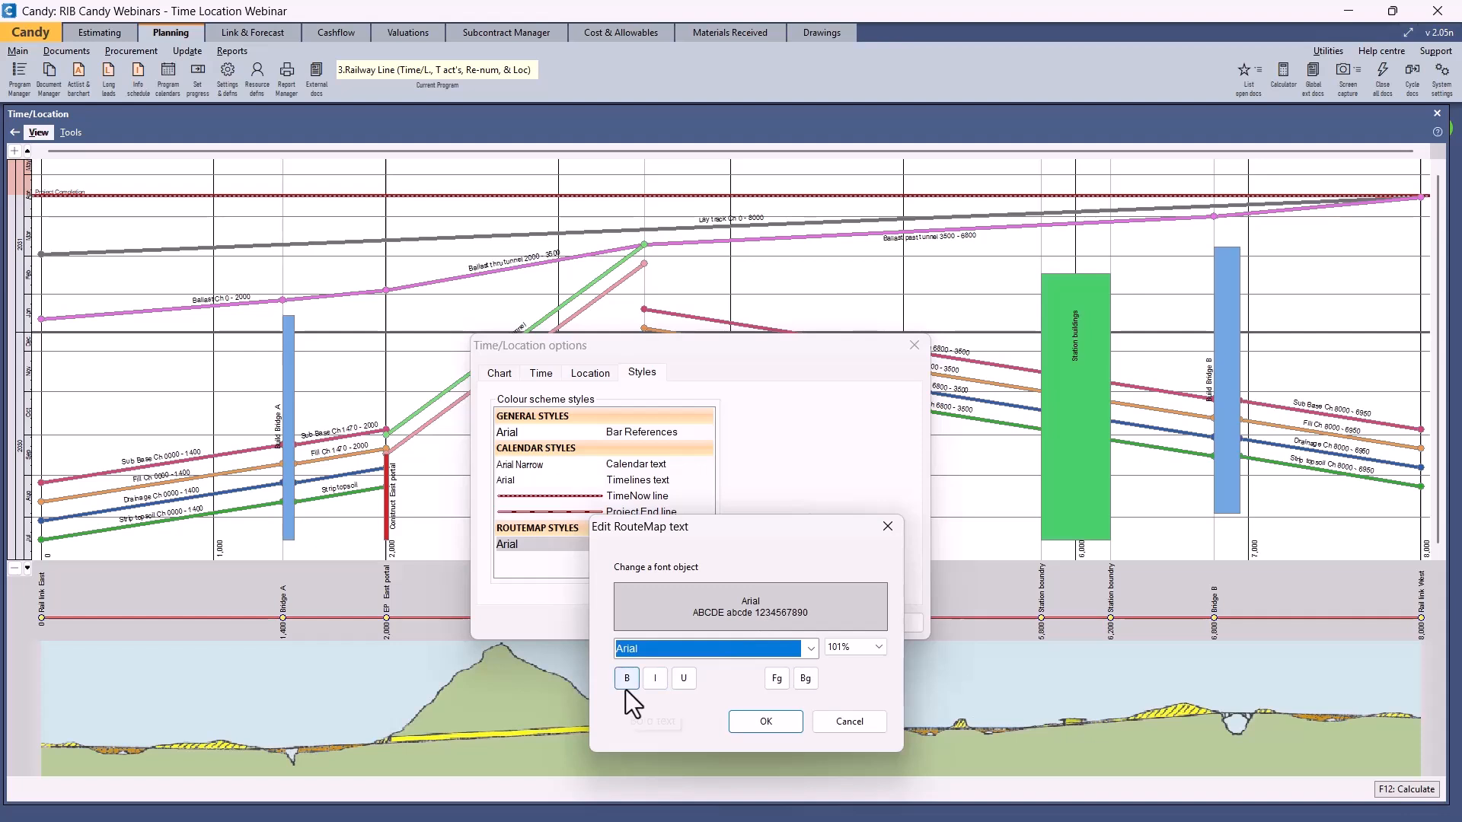
click(770, 679)
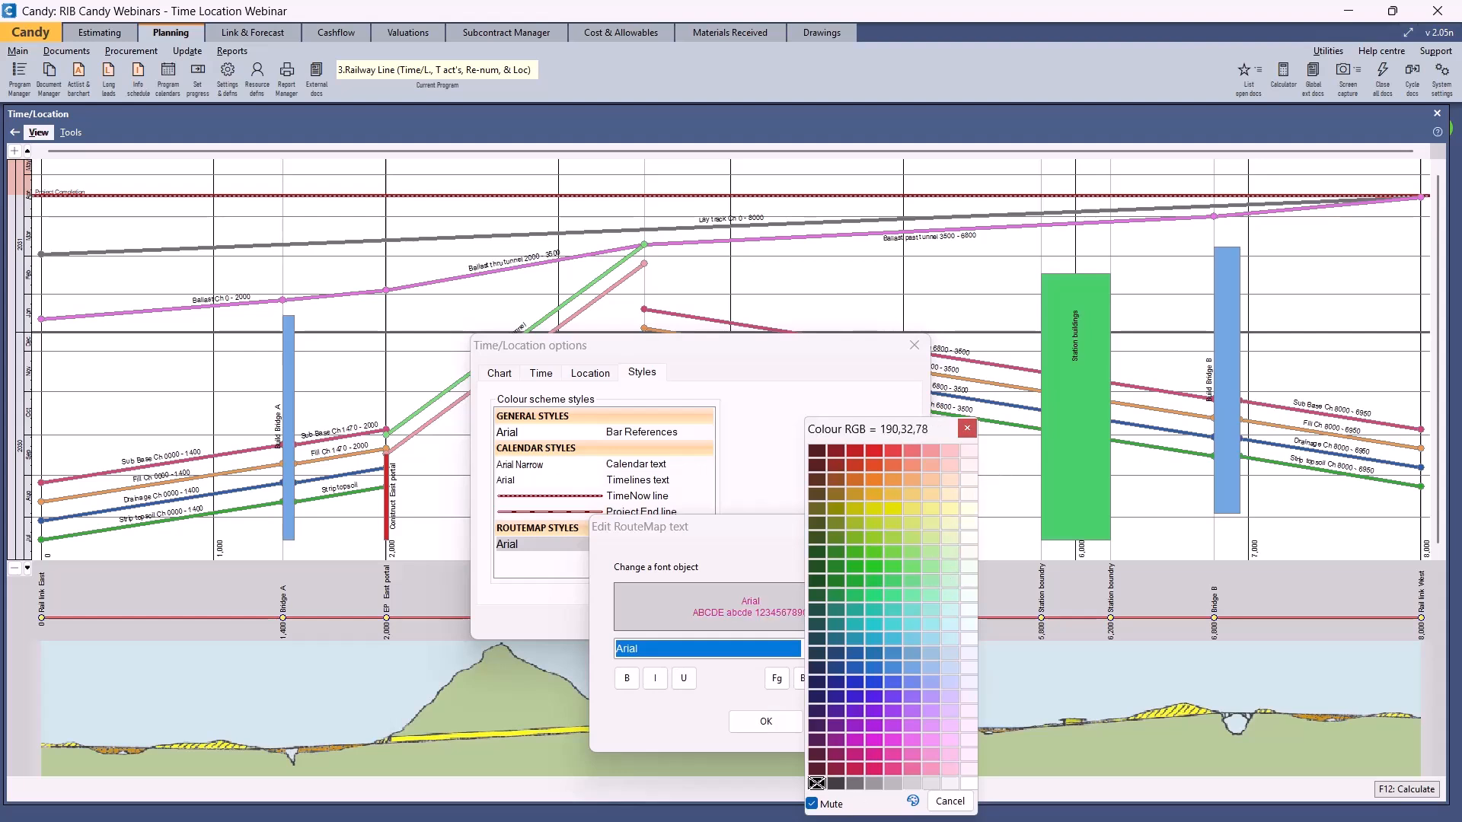
click(949, 801)
click(842, 720)
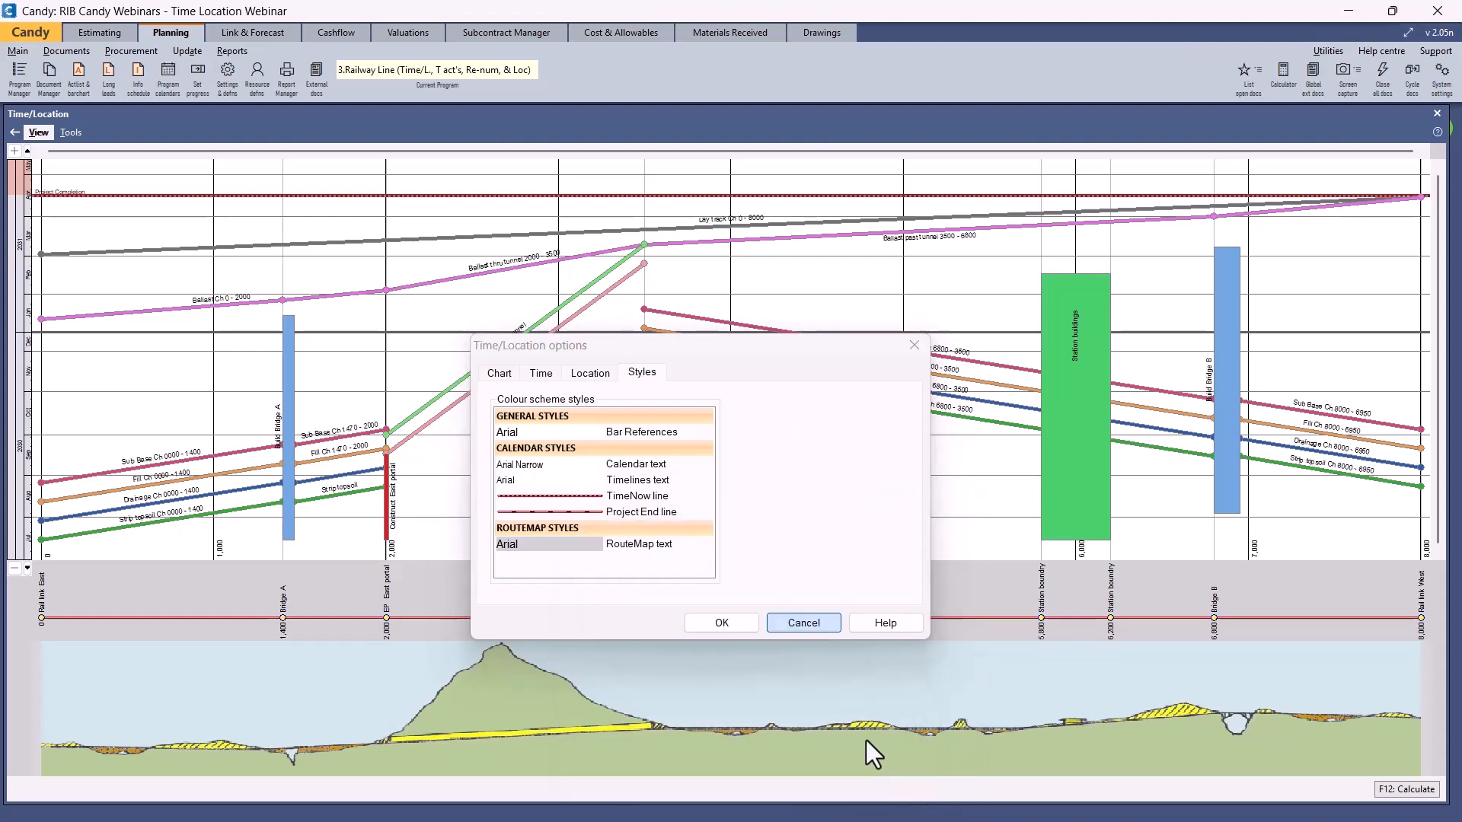
click(794, 620)
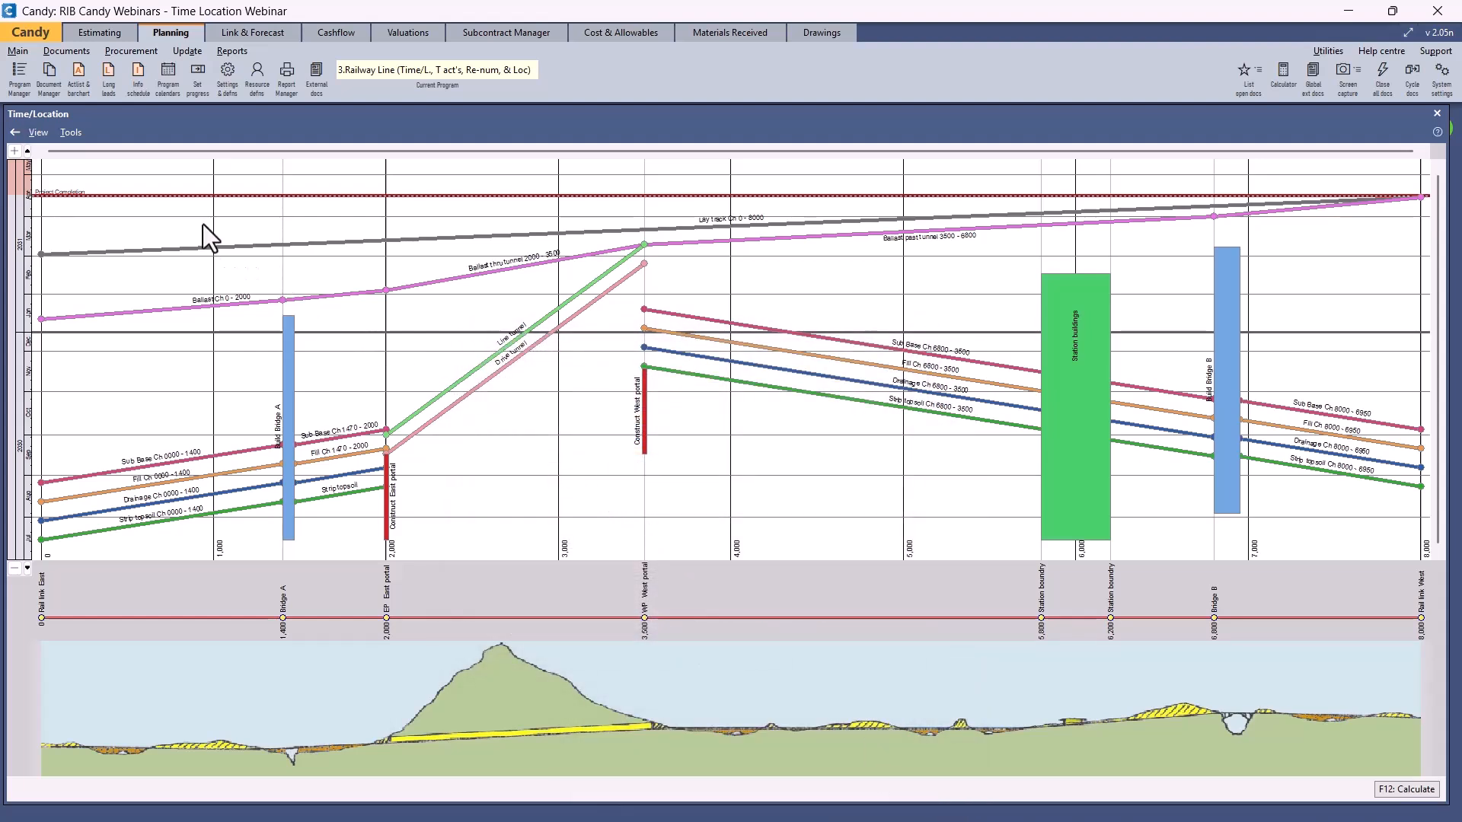
Filter the time/location chart by the user code BRIDGE and hide the rejected activities.
click(70, 134)
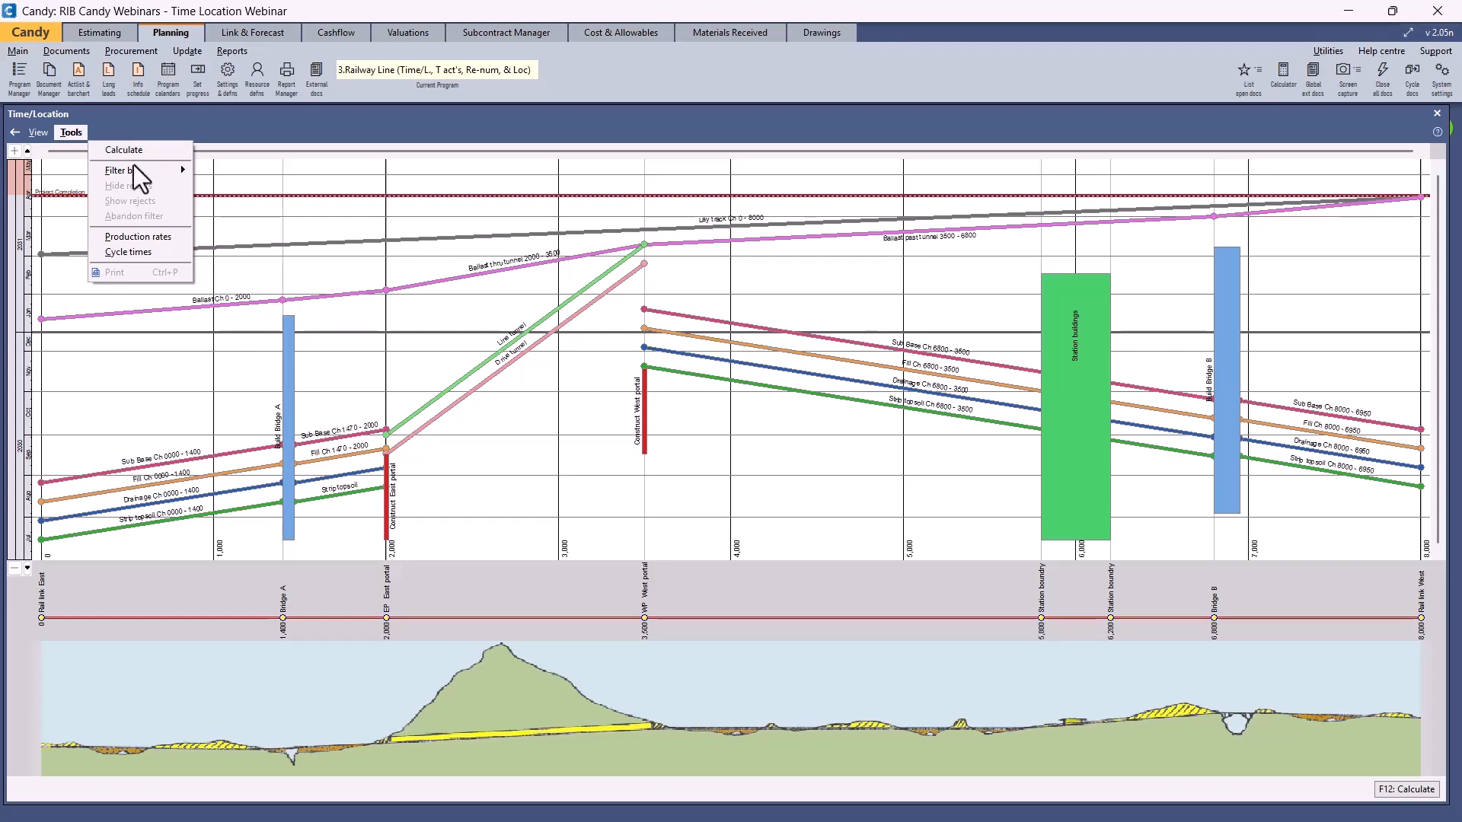
mouse_move(134, 165)
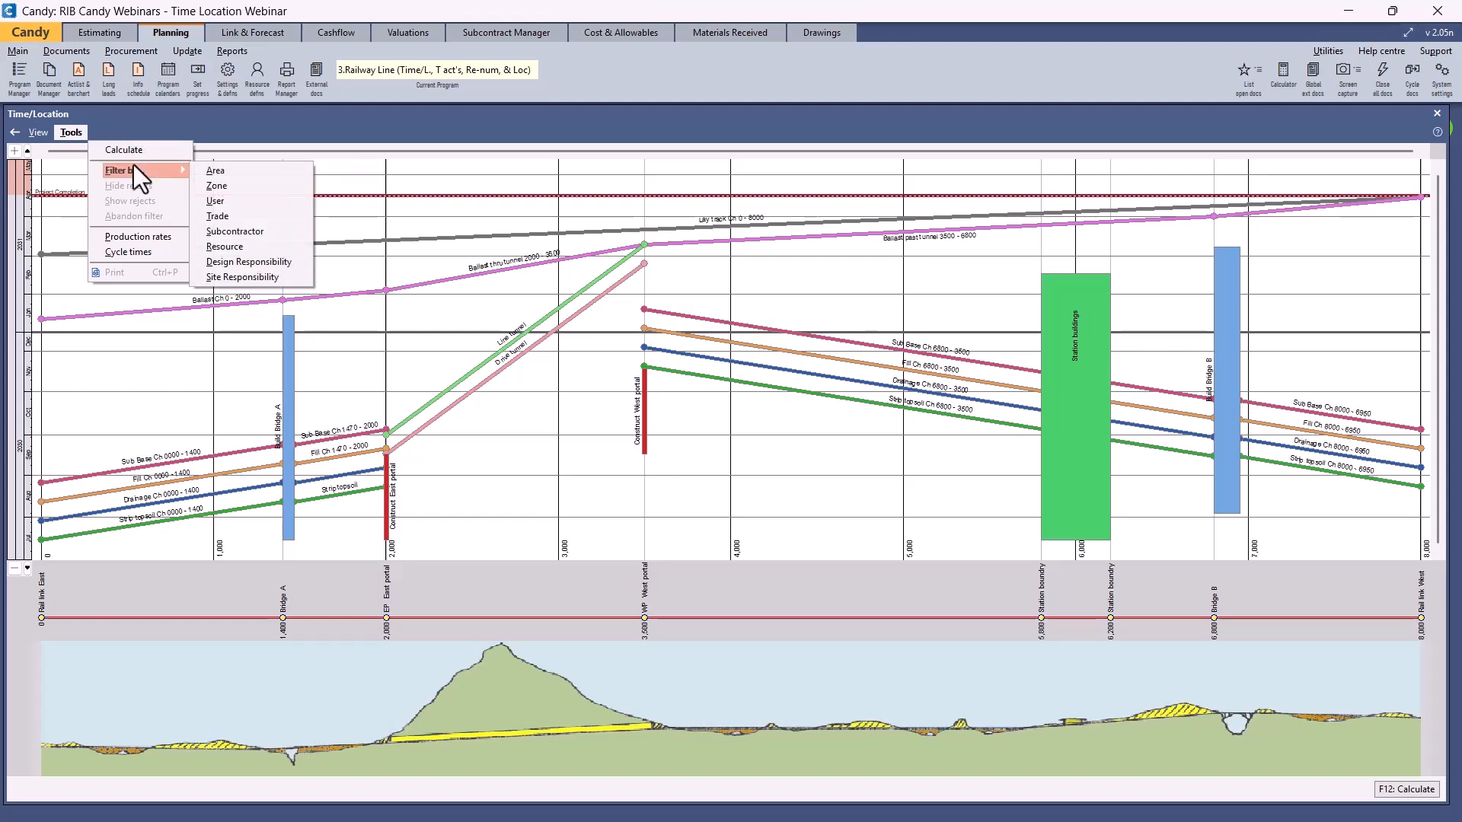
click(305, 204)
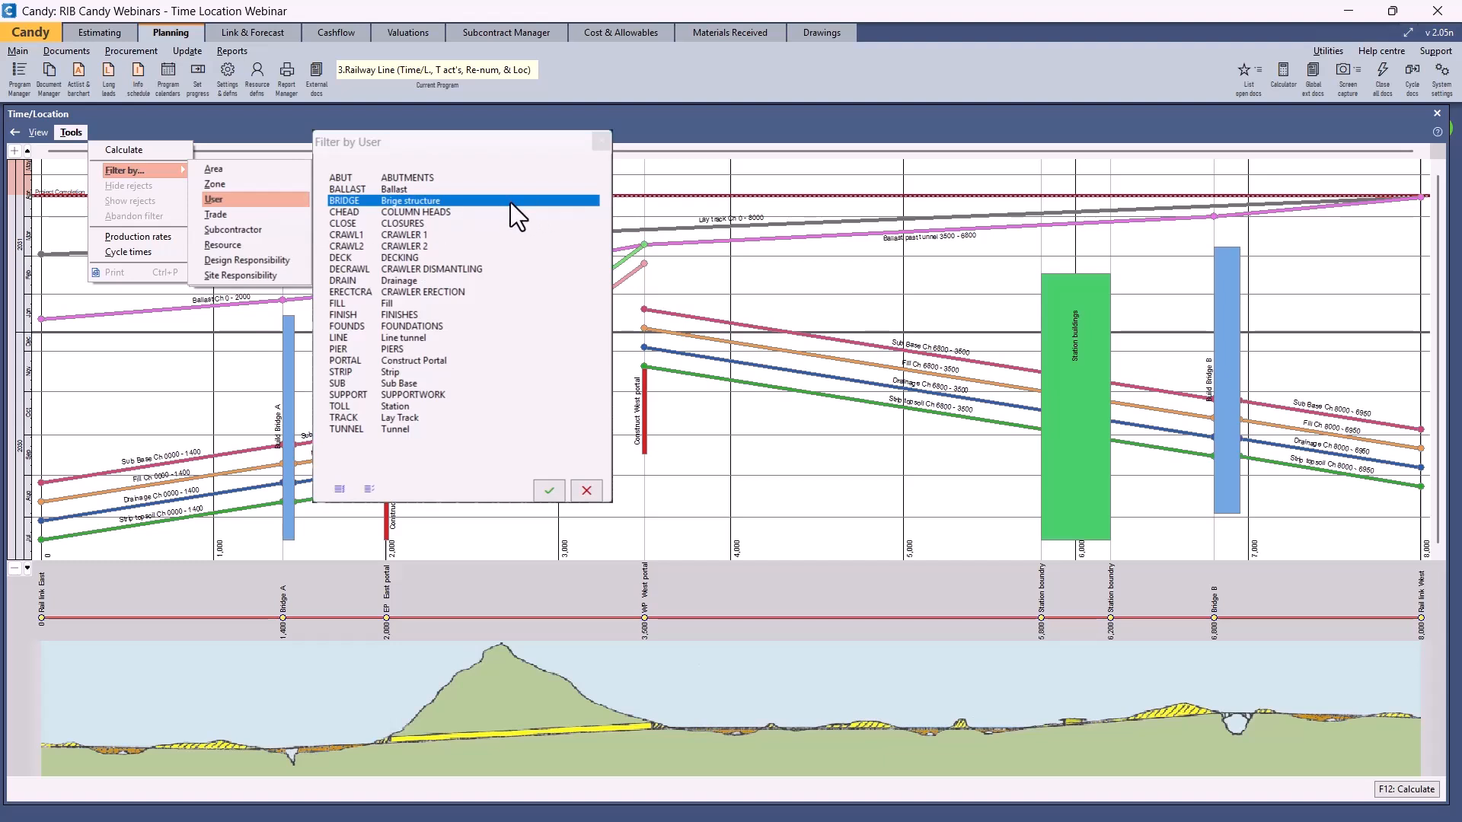
click(548, 490)
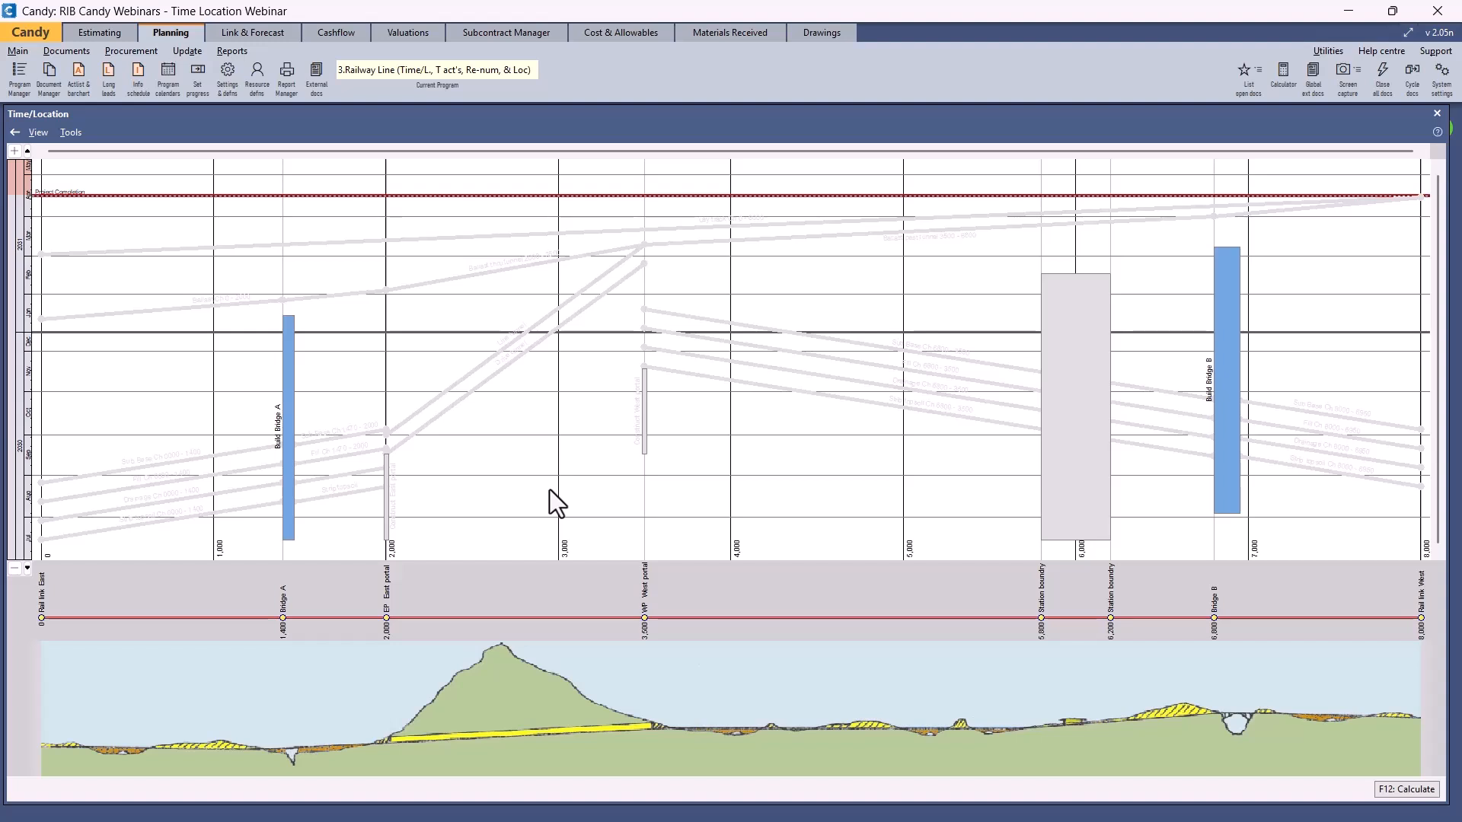
click(67, 137)
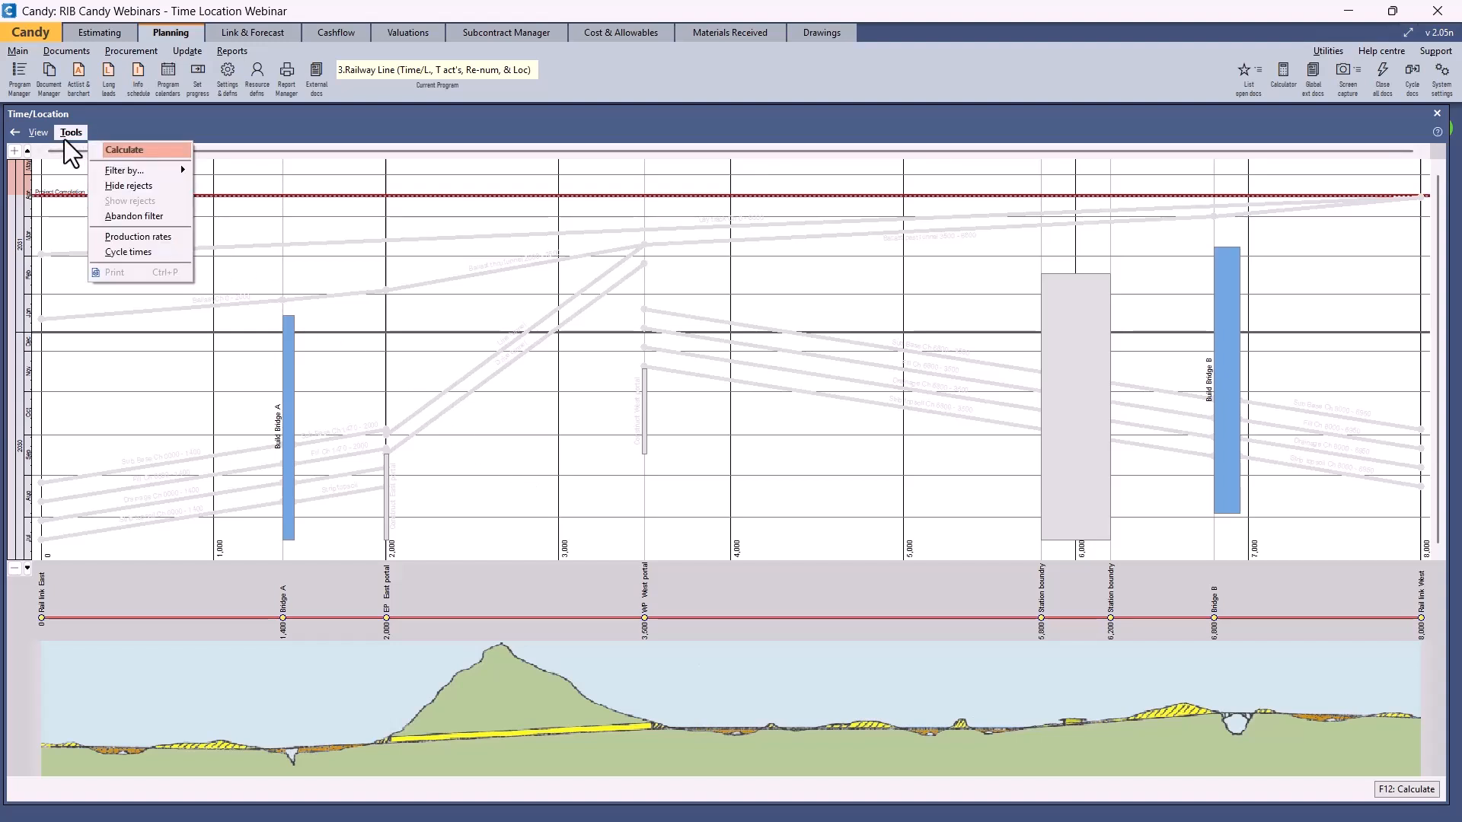
click(130, 193)
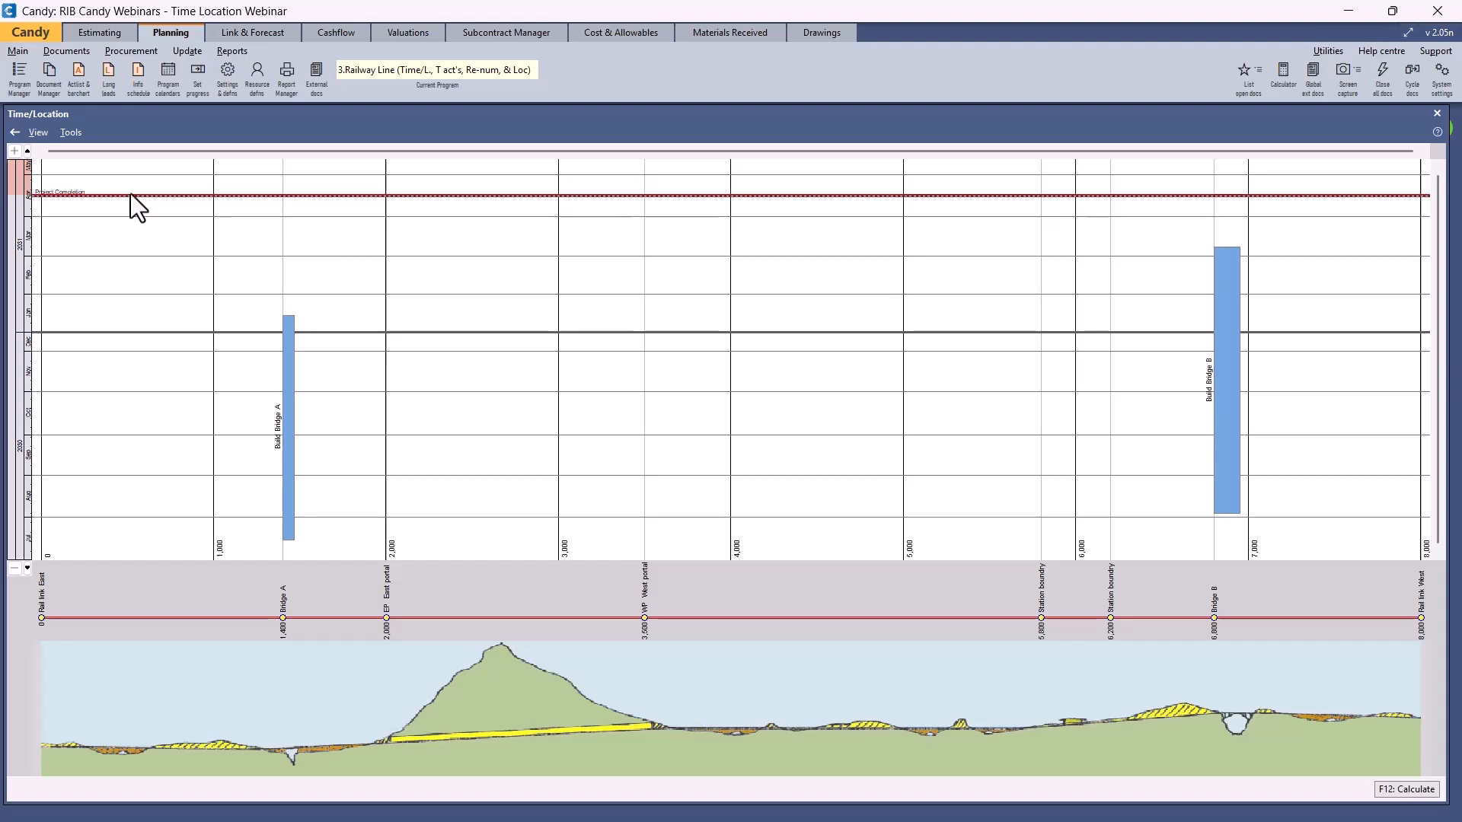
Show the rejected activities on the chart again and abandon the user code filter.
click(70, 139)
click(121, 195)
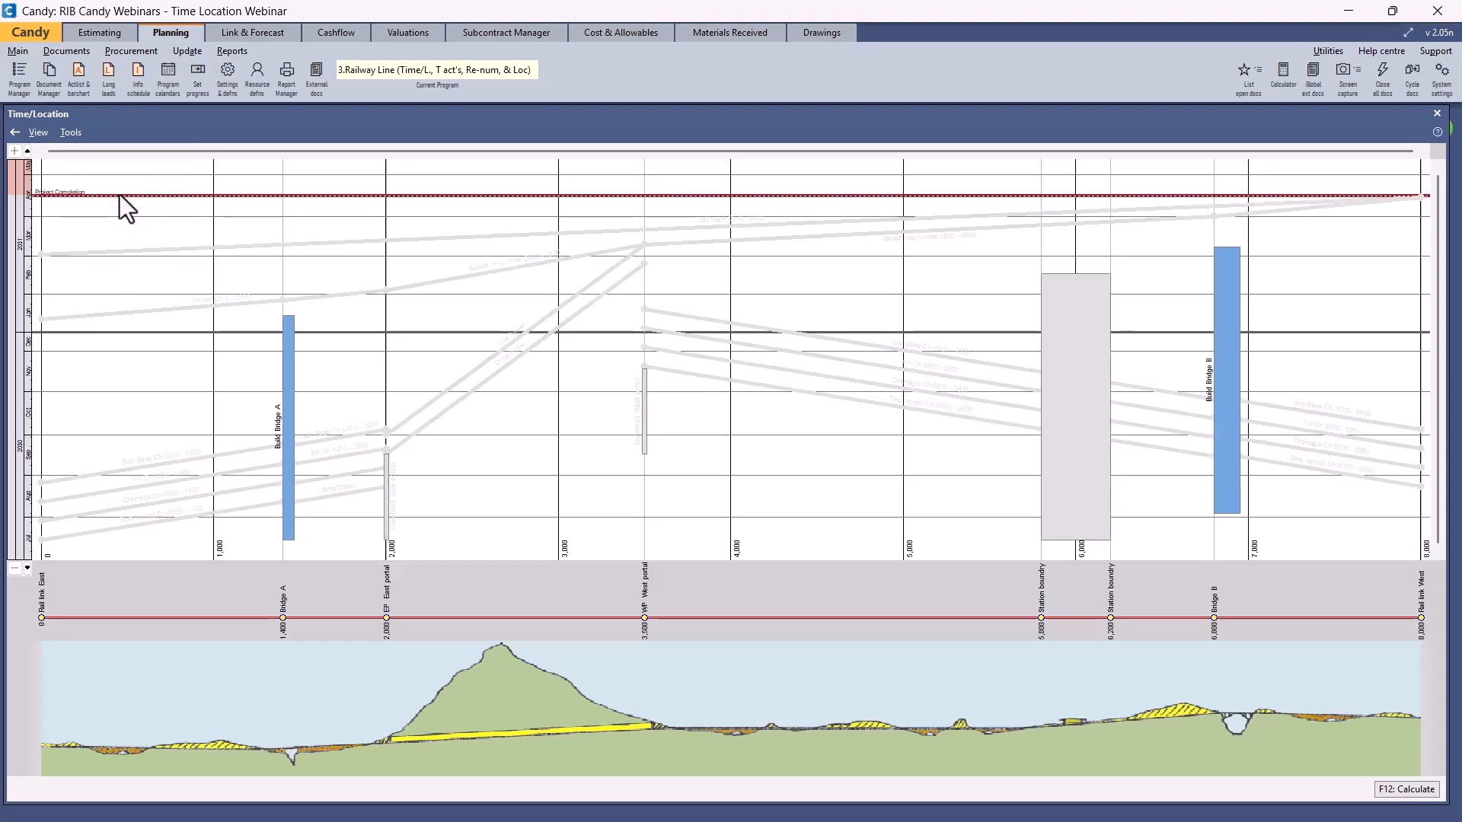
click(76, 135)
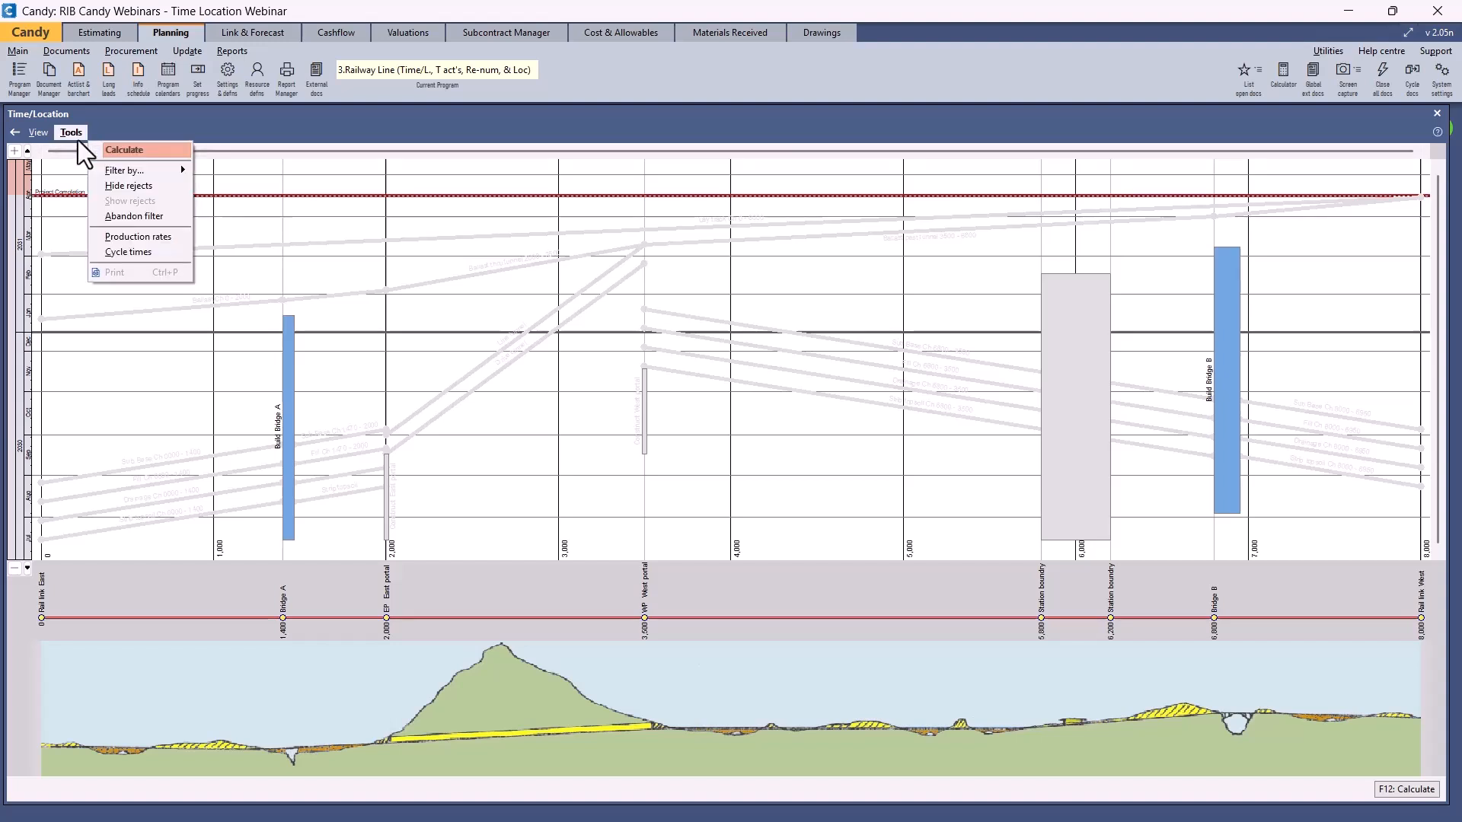
click(181, 217)
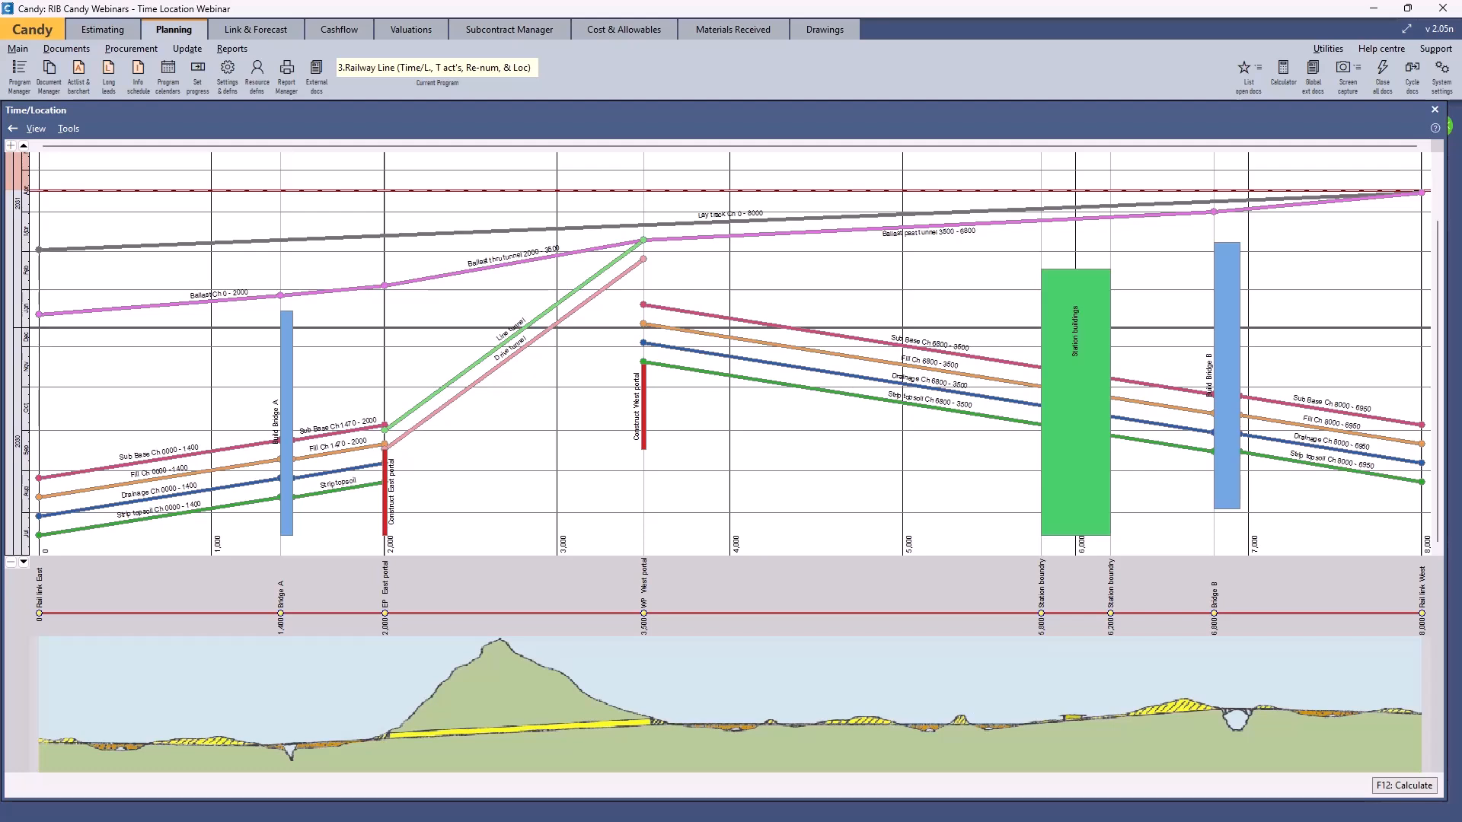
Review the Project Completion and Rain Season entries in the program's TimeLine definitions.
click(229, 67)
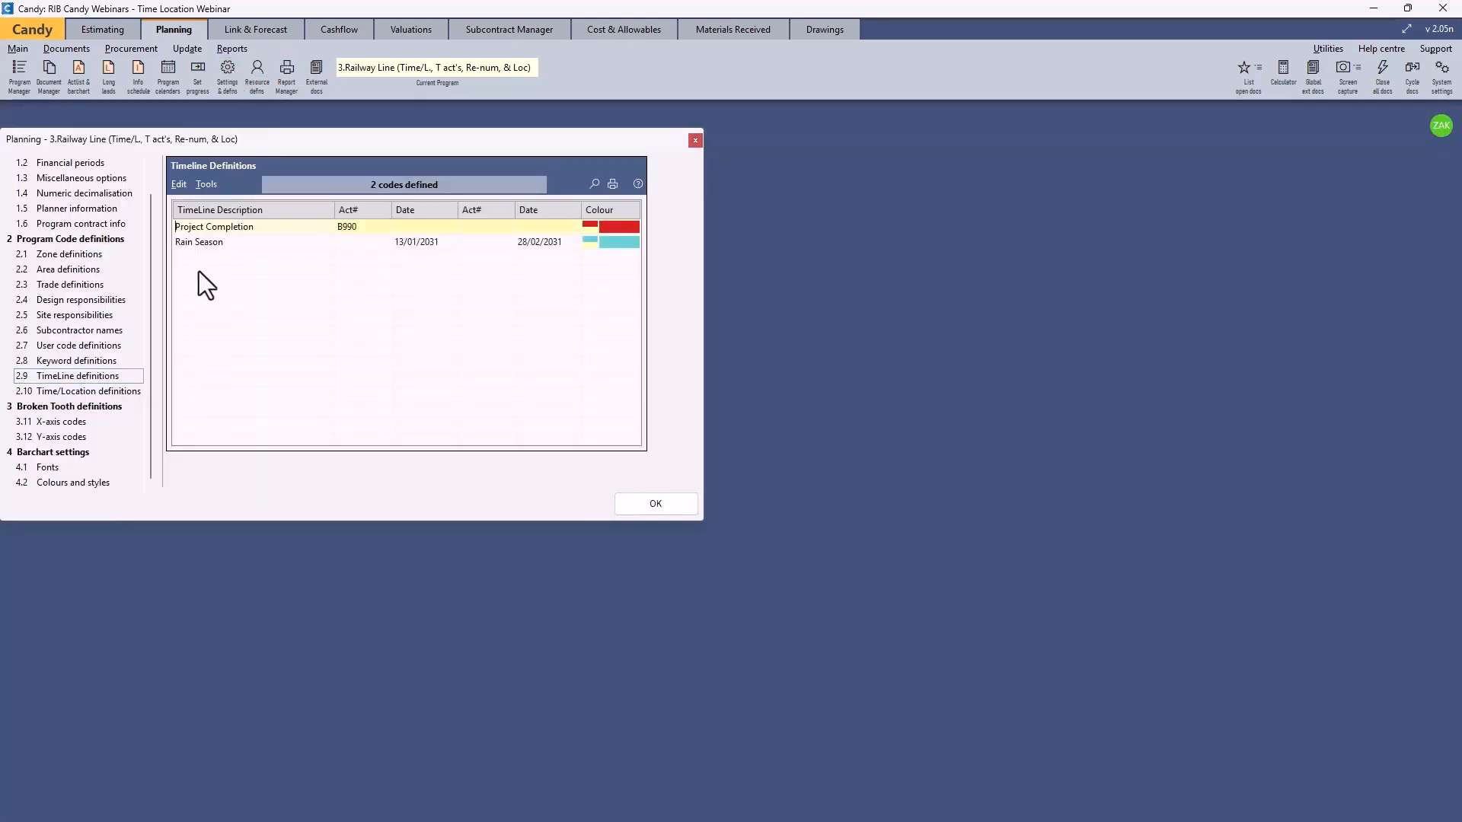
click(471, 241)
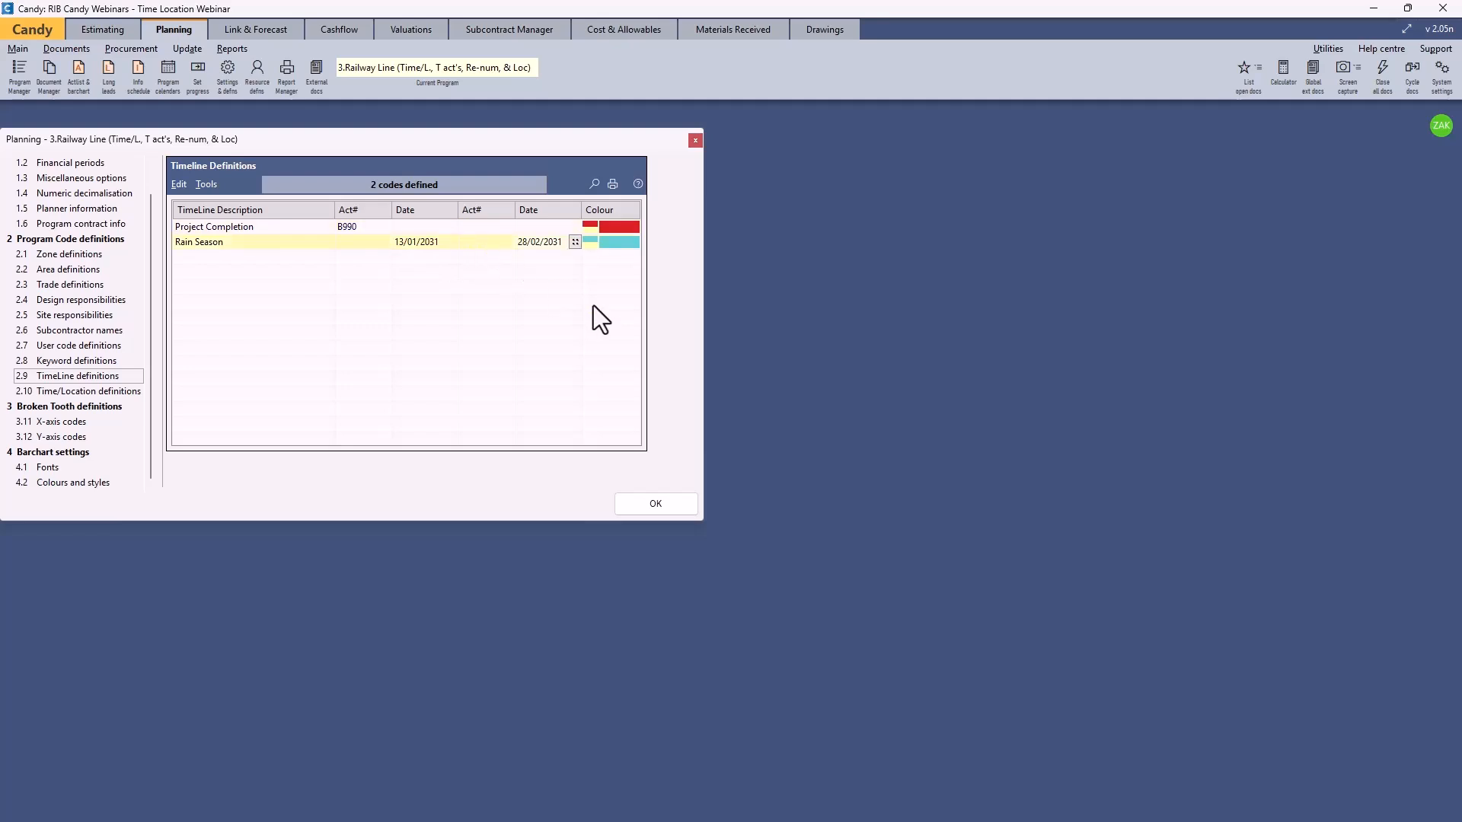
click(653, 507)
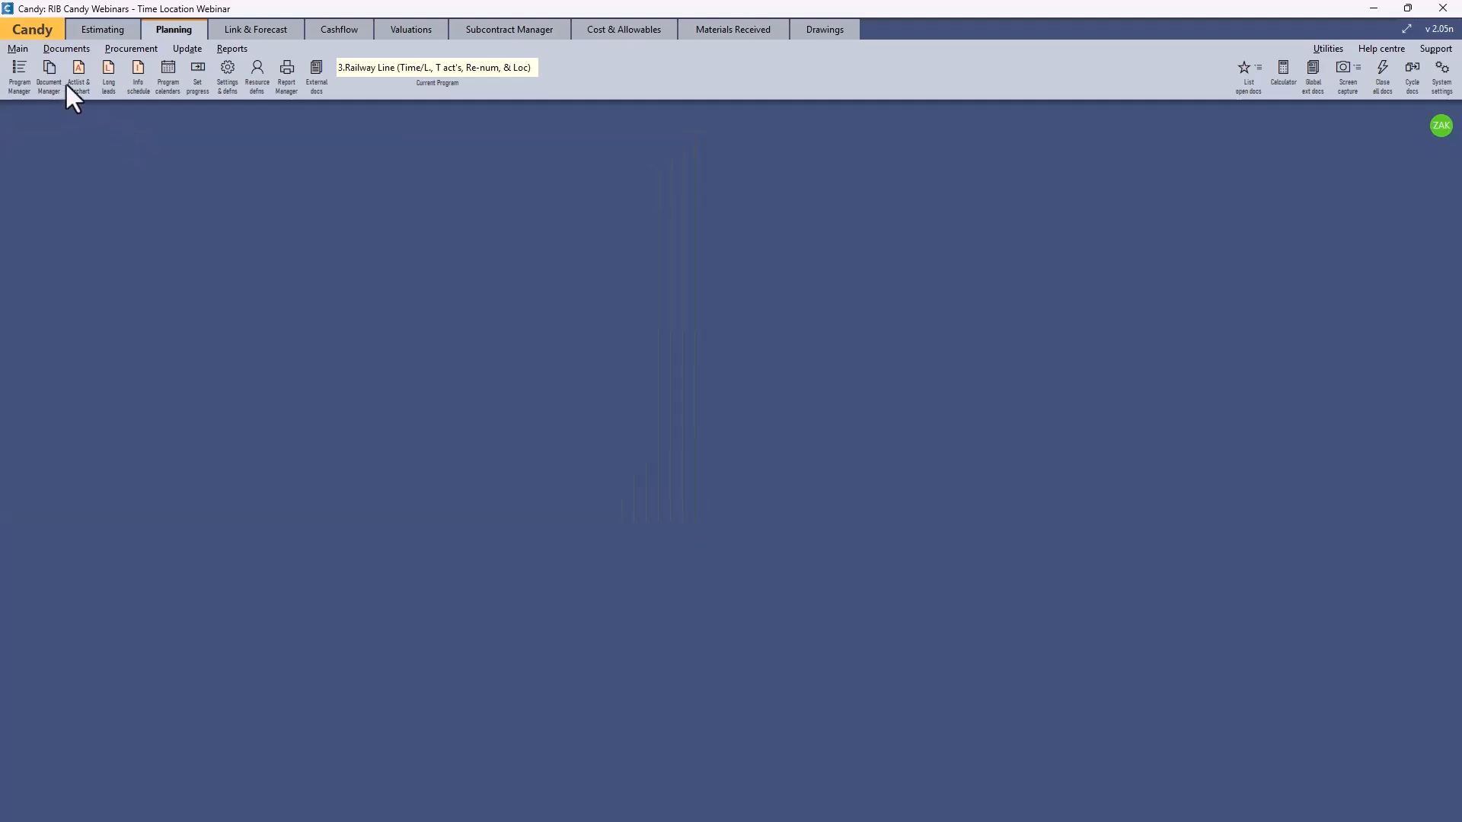
Reopen the time/location chart, turn on TimeLines in its time indicators and move the options dialog lower.
click(58, 75)
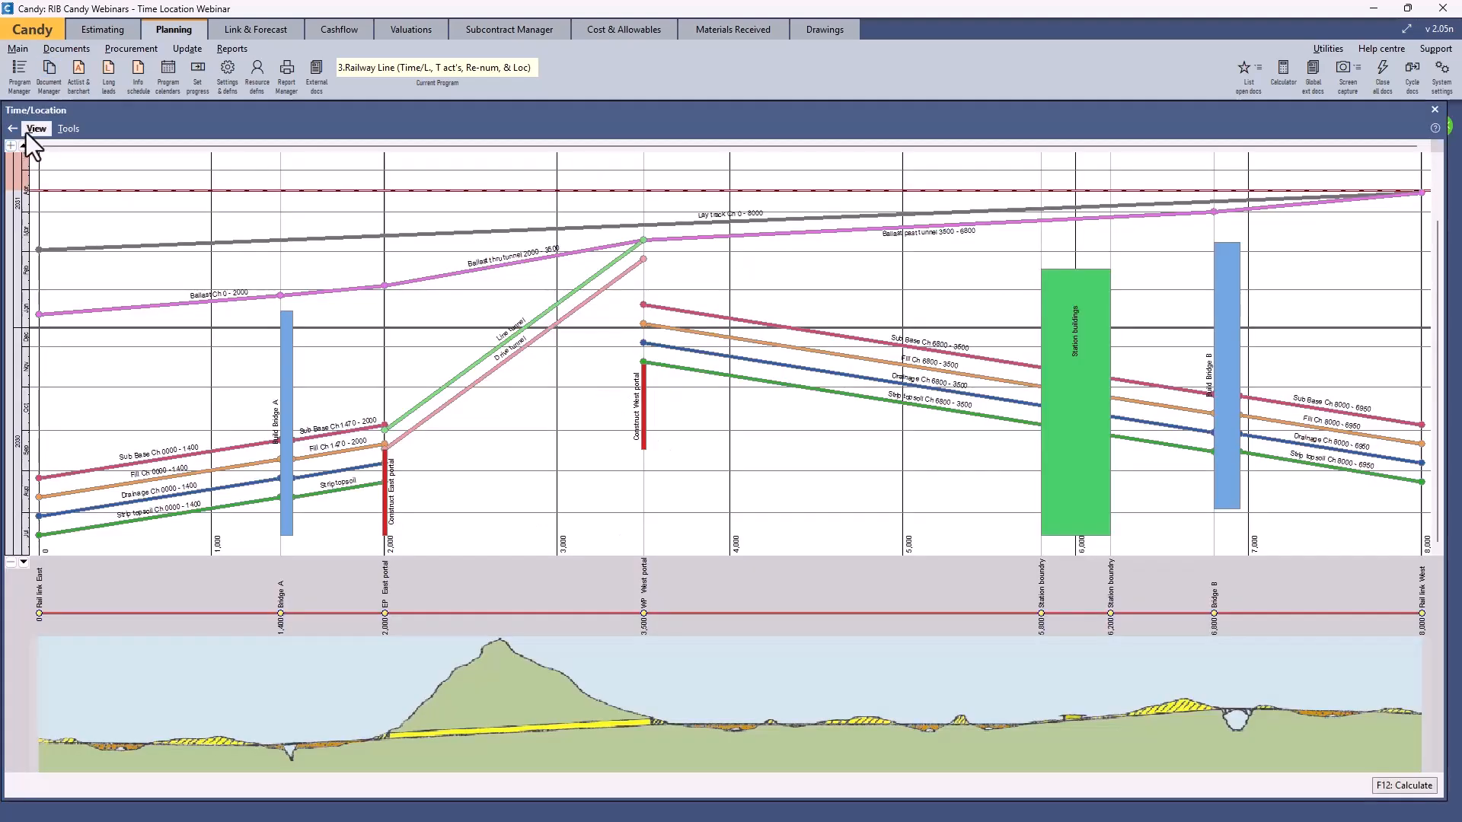
click(32, 129)
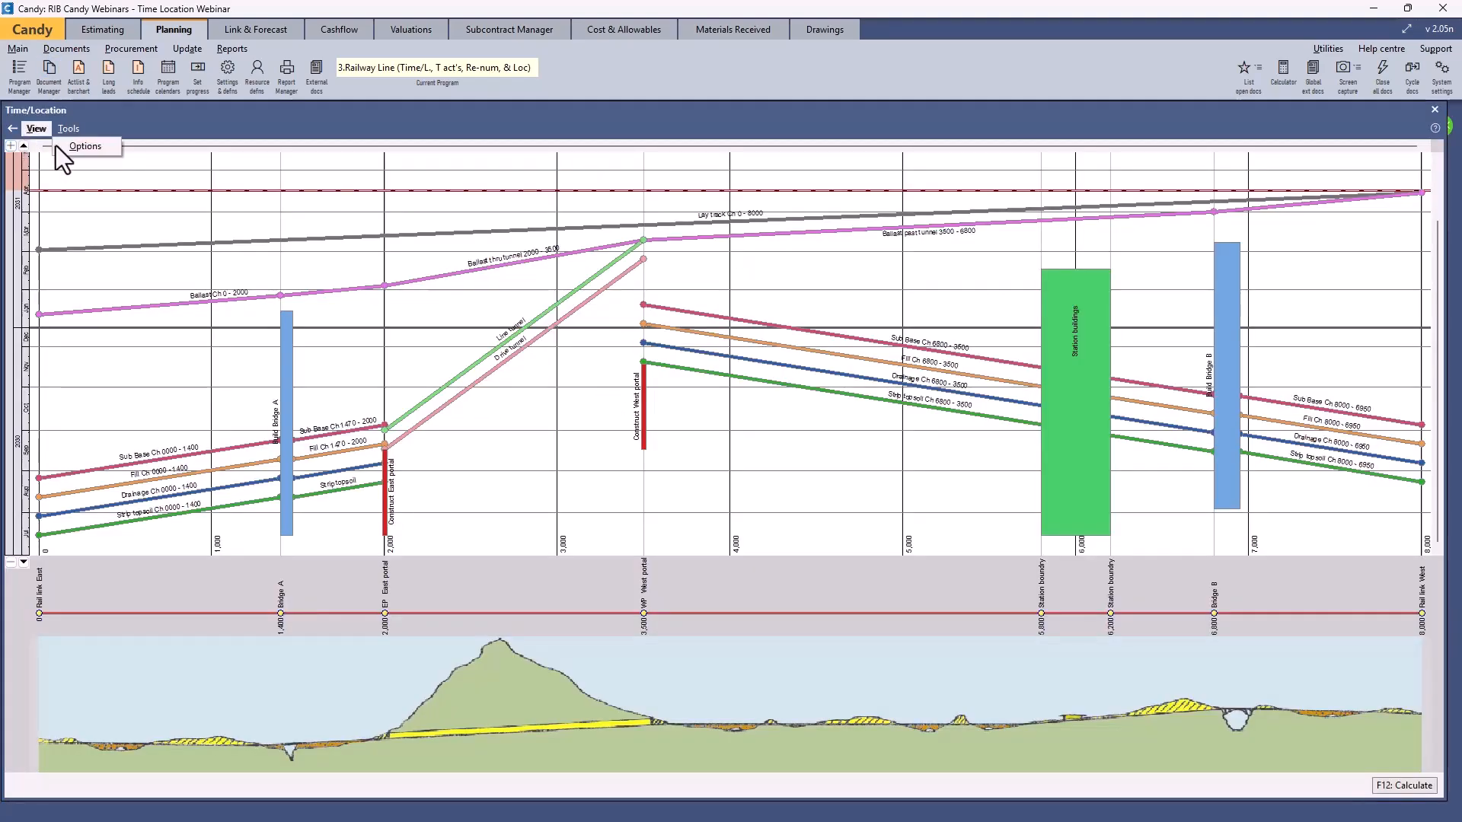
click(80, 146)
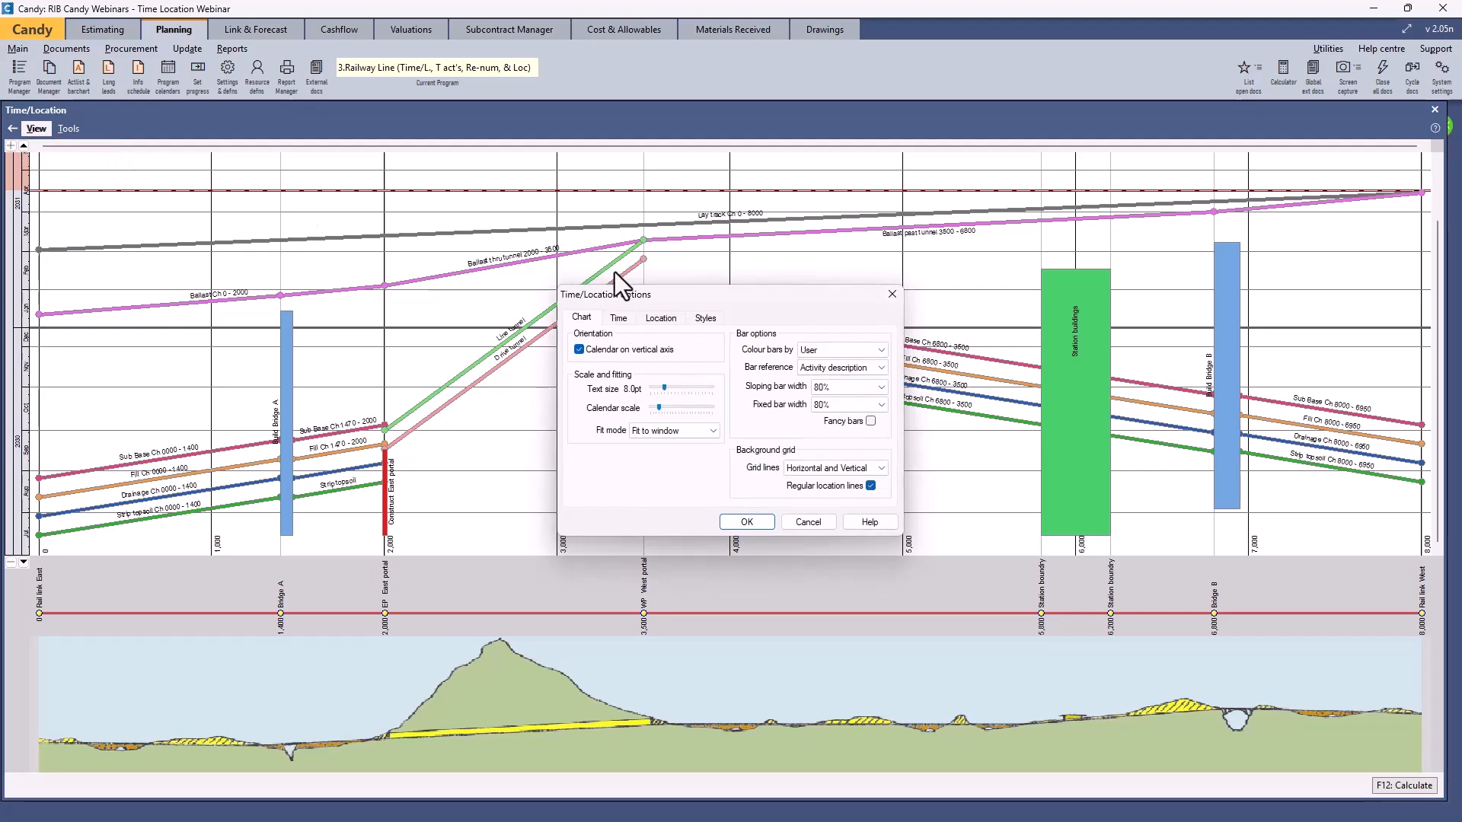
click(618, 317)
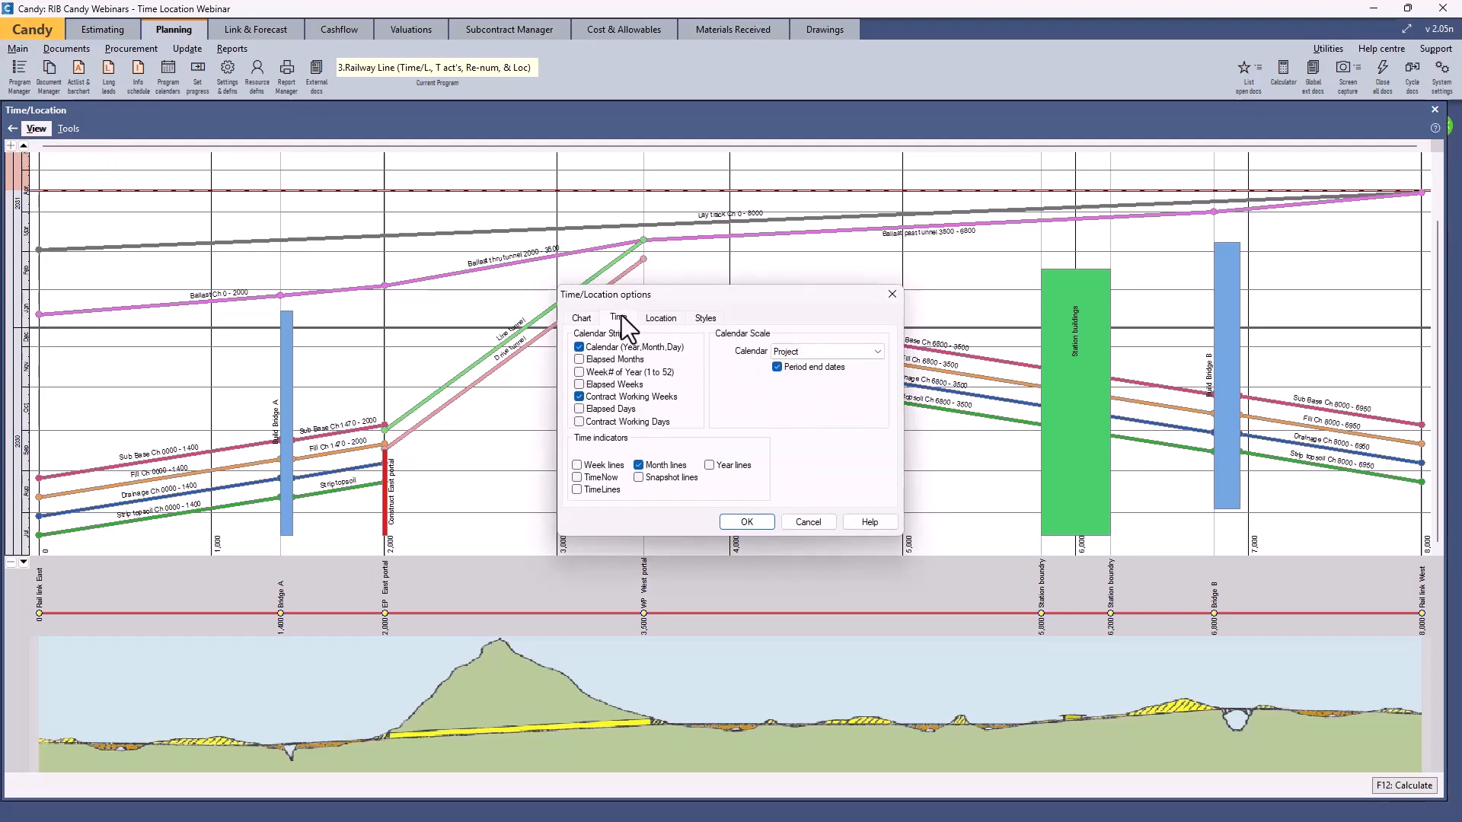
click(577, 491)
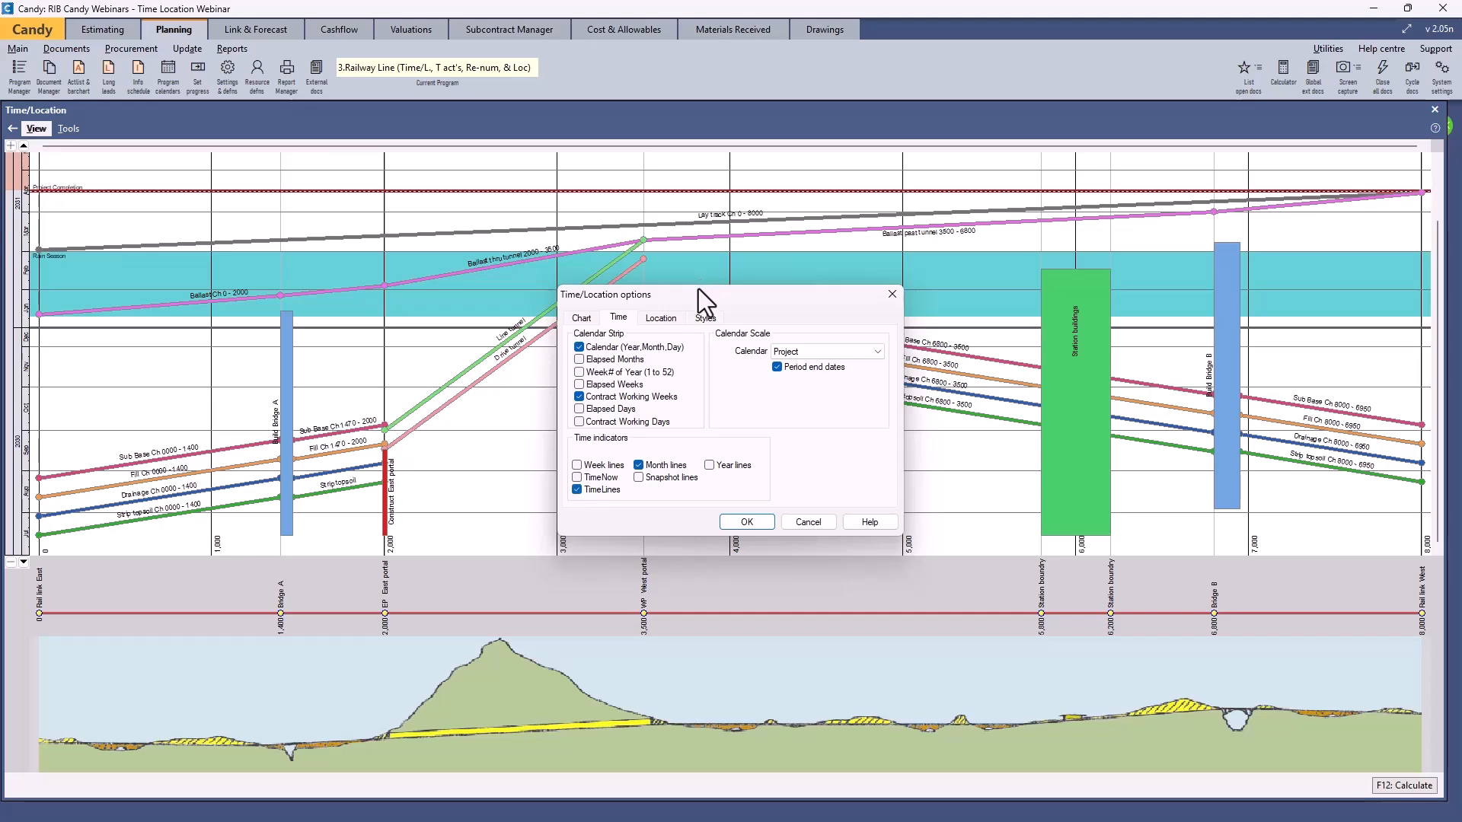
drag(697, 289, 695, 341)
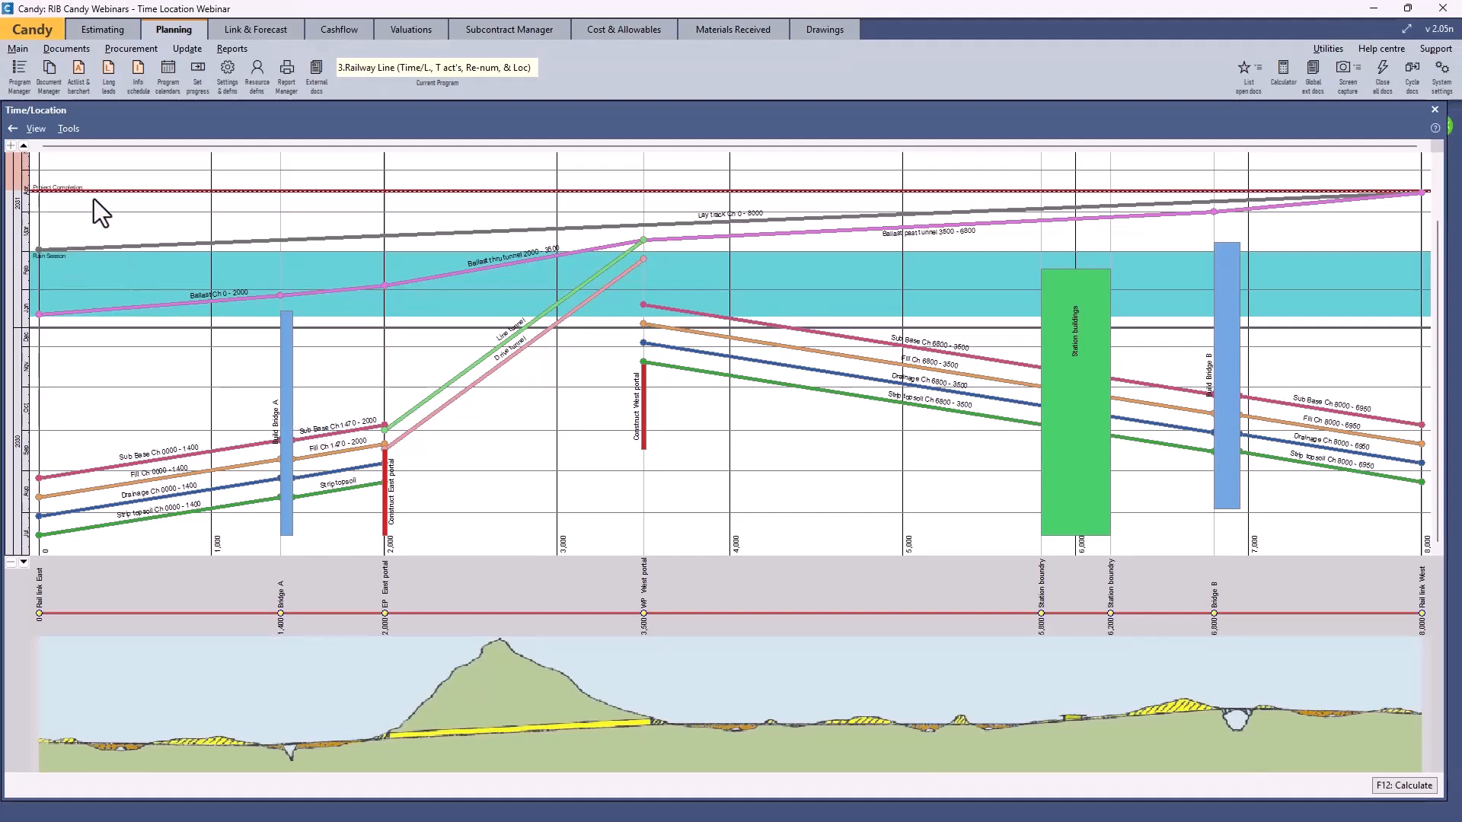
Open the 2.1 Time/Location List and limit it to activities with a location by inverting a blanks filter on the Location column.
click(55, 73)
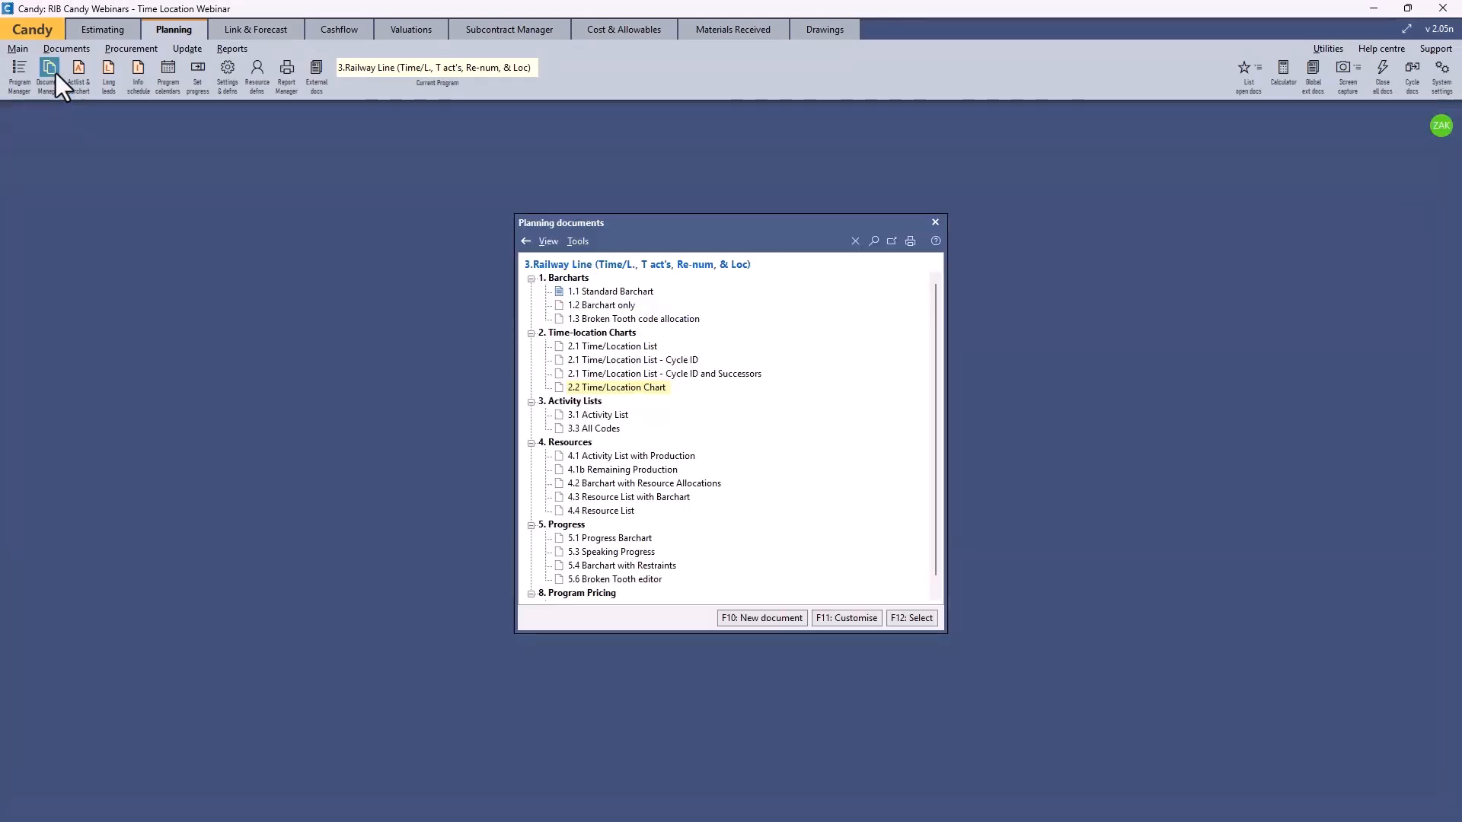
click(630, 349)
double_click(630, 348)
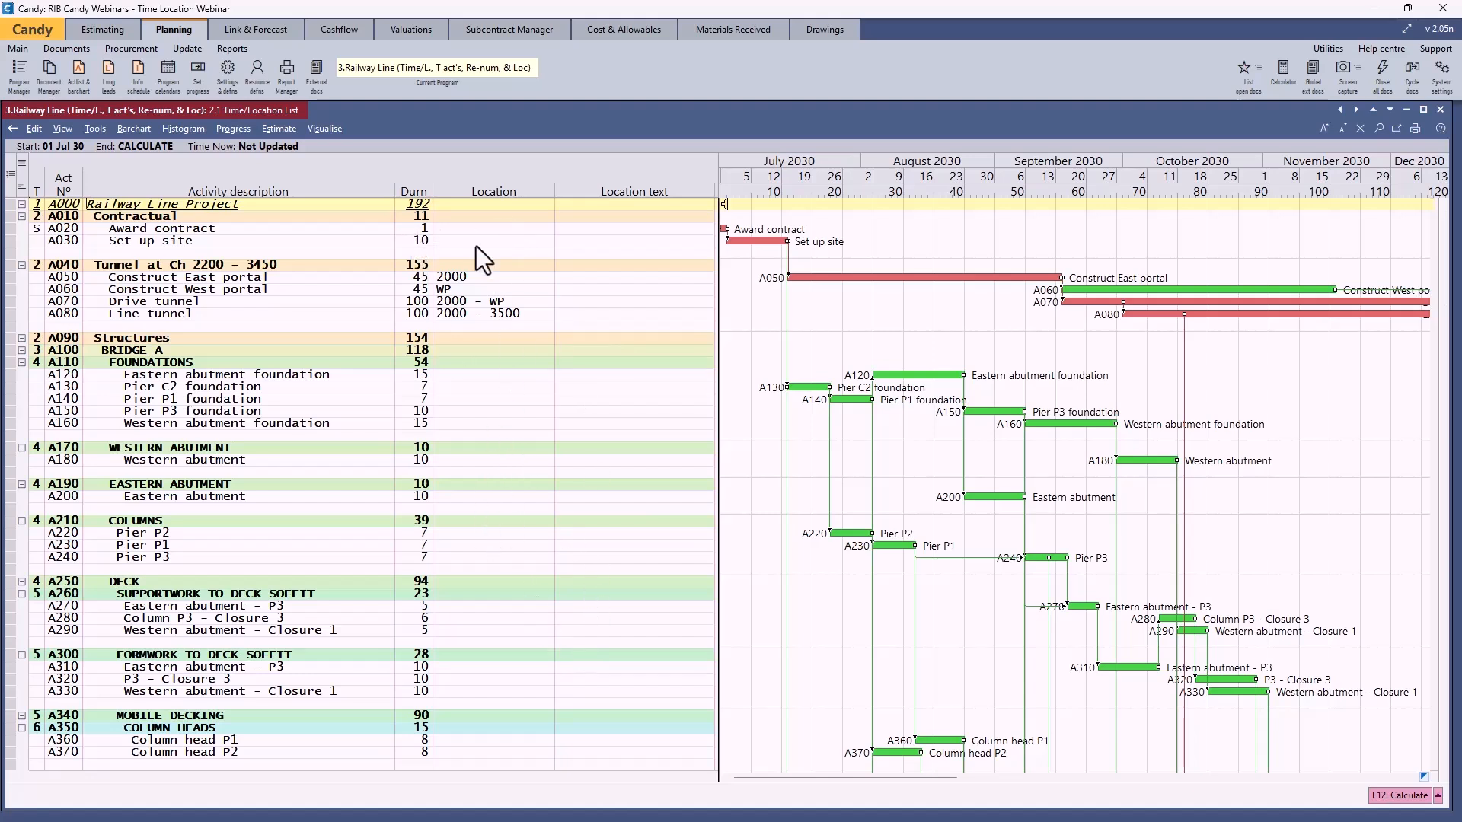
right_click(481, 195)
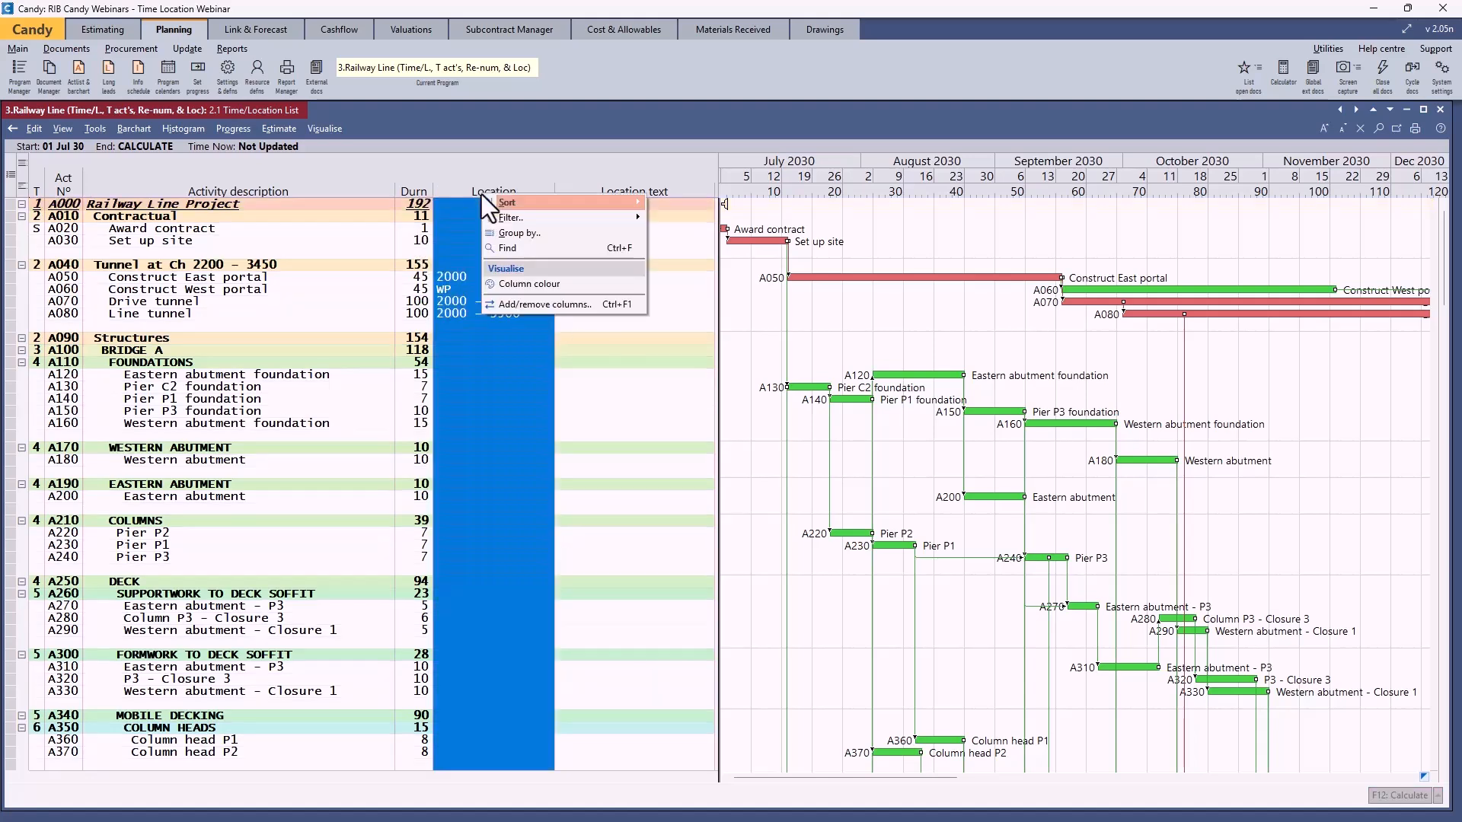
mouse_move(501, 217)
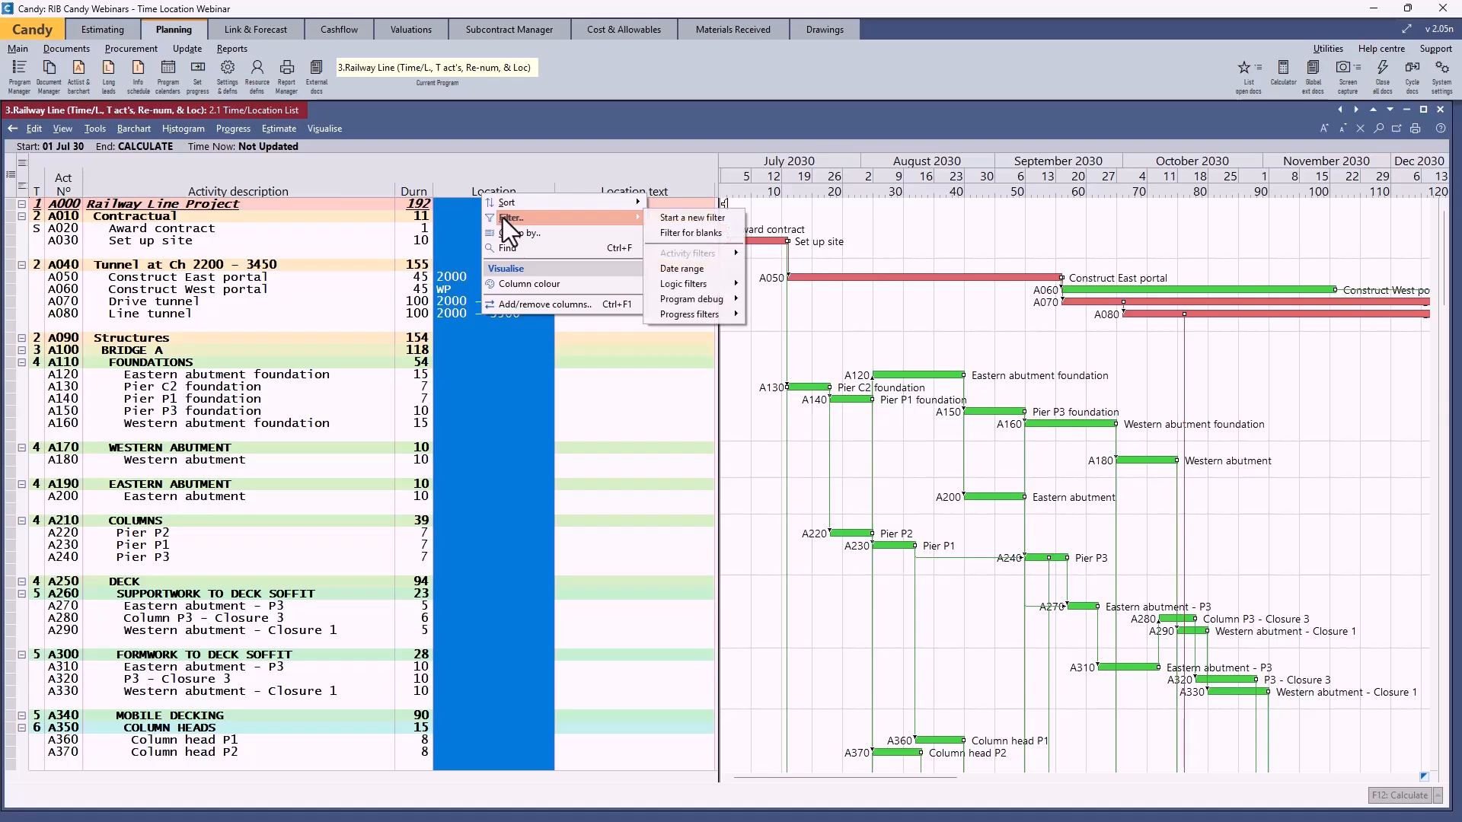
click(678, 233)
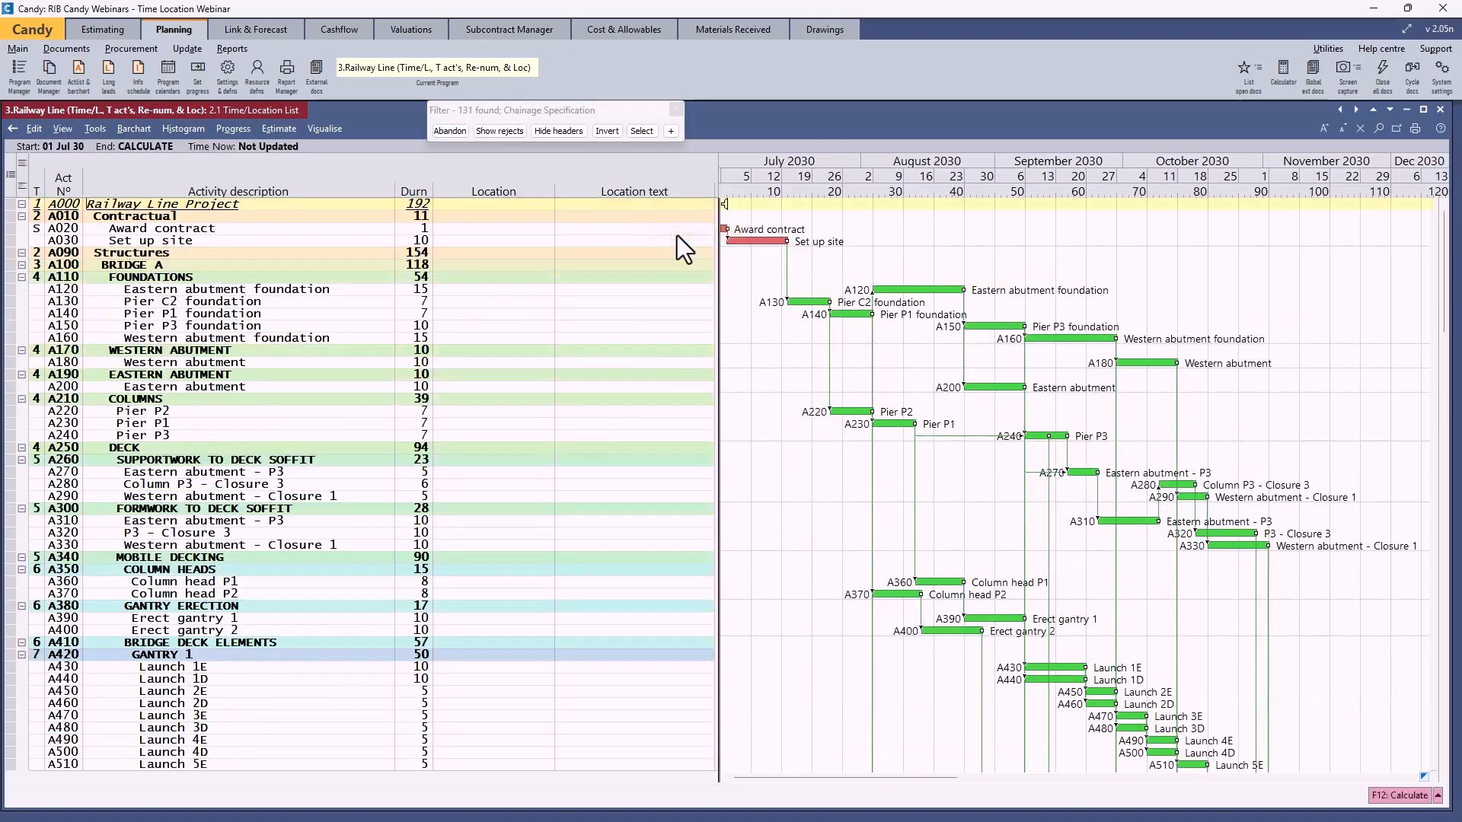
click(608, 133)
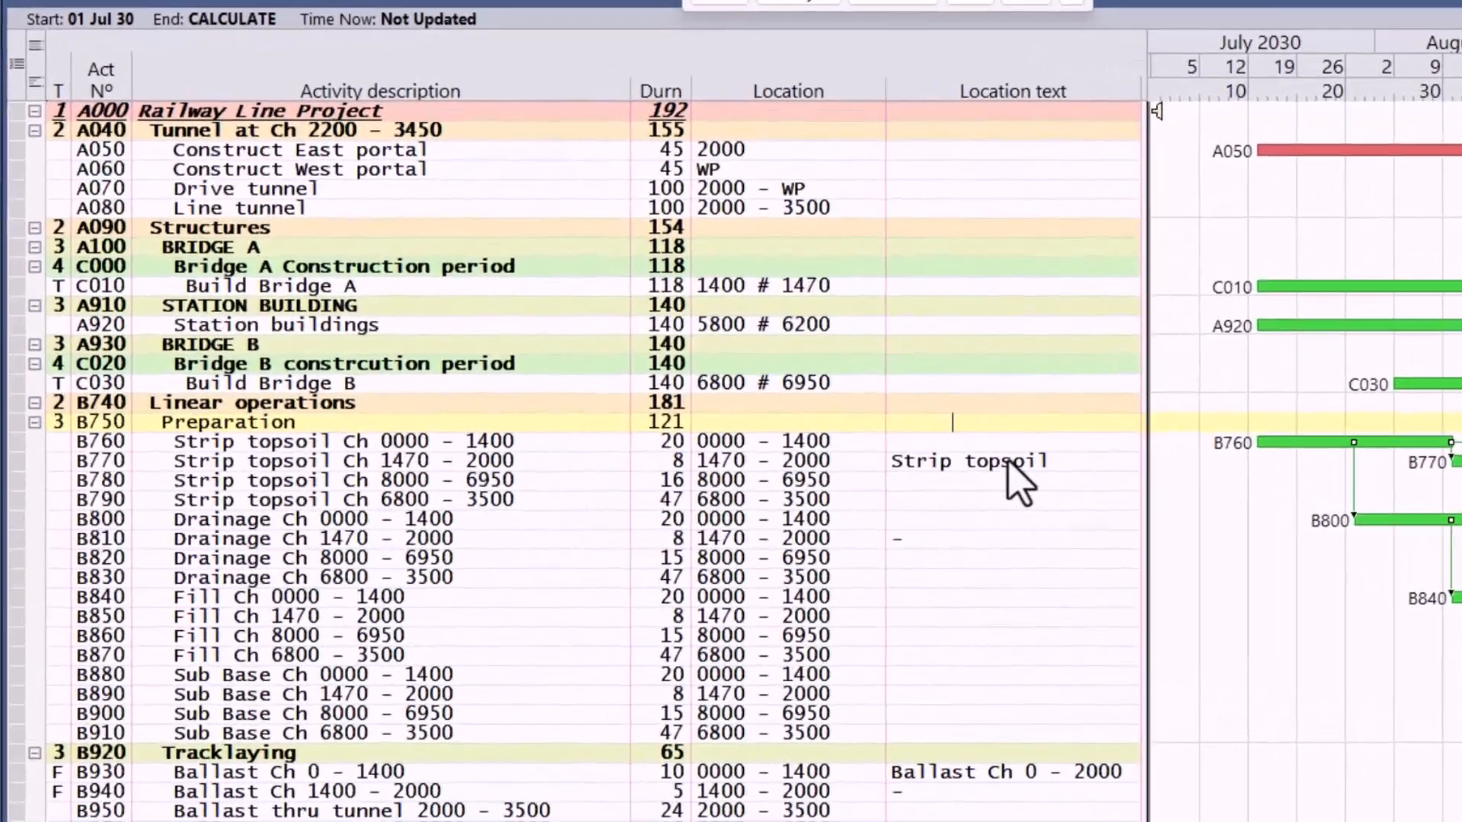
click(1008, 462)
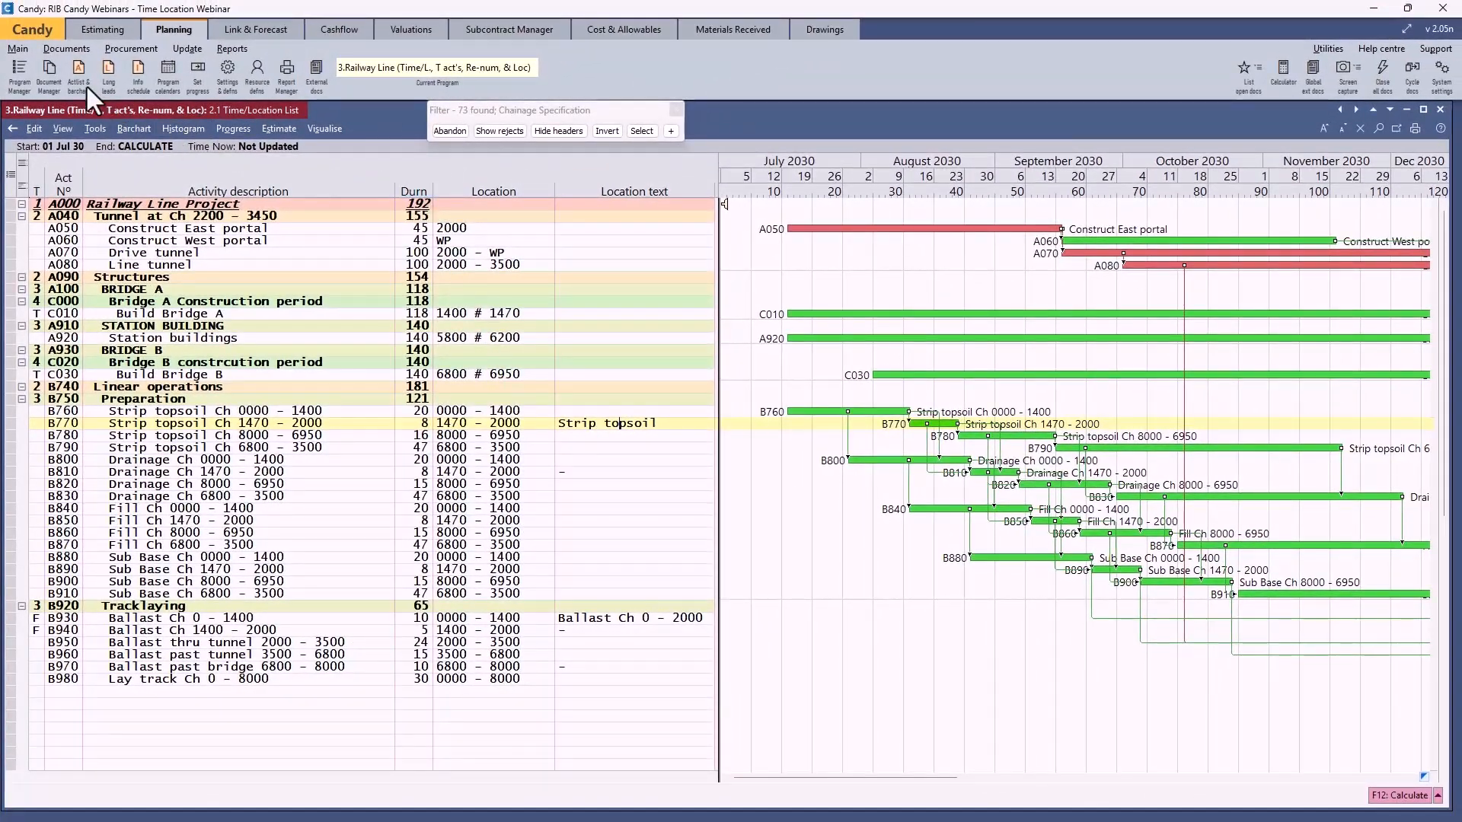
Open the 2.2 Time/Location Chart, bring up its production rates and move the dialog to the middle of the chart.
click(47, 70)
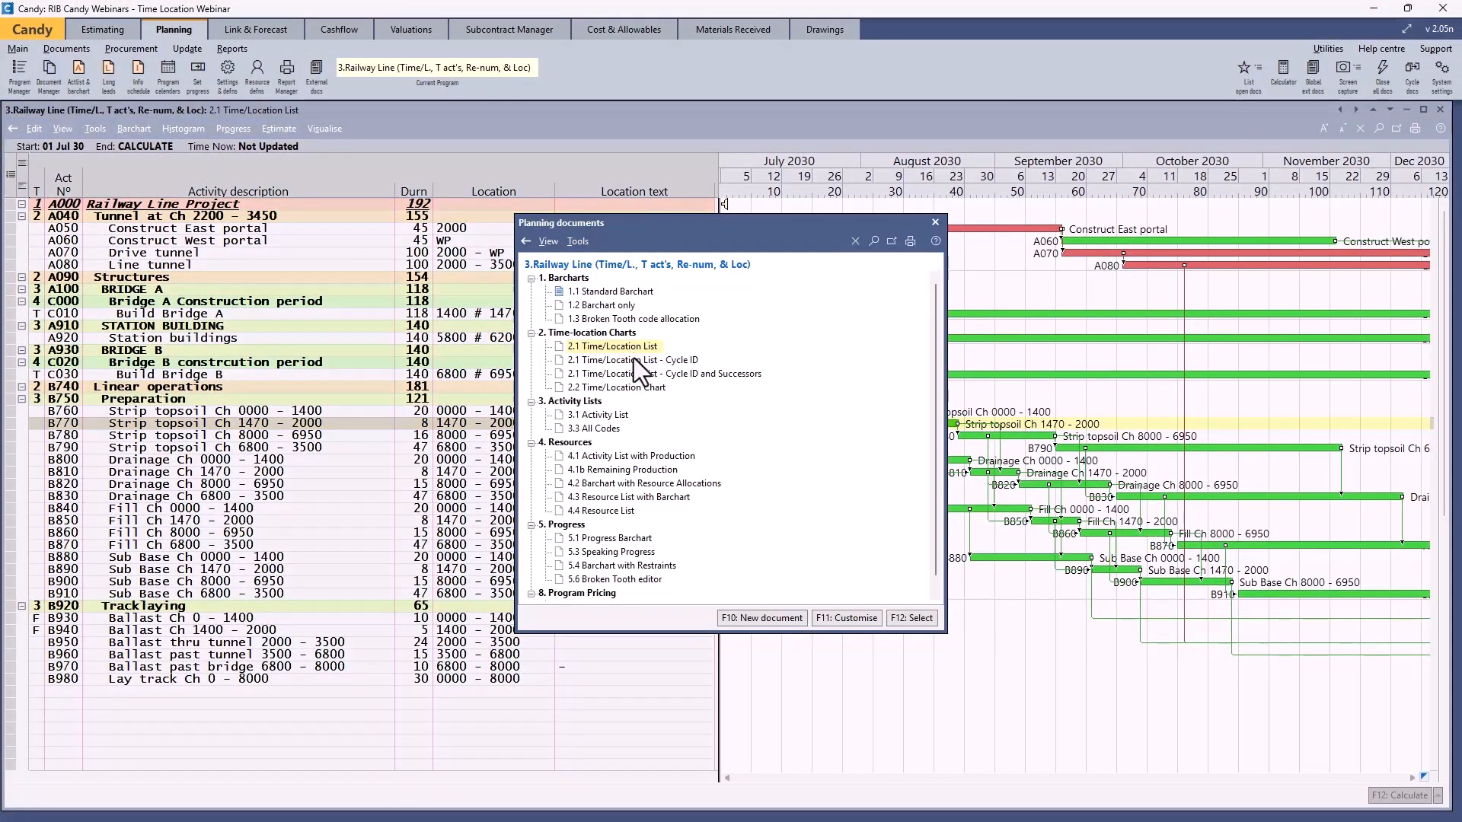
double_click(624, 387)
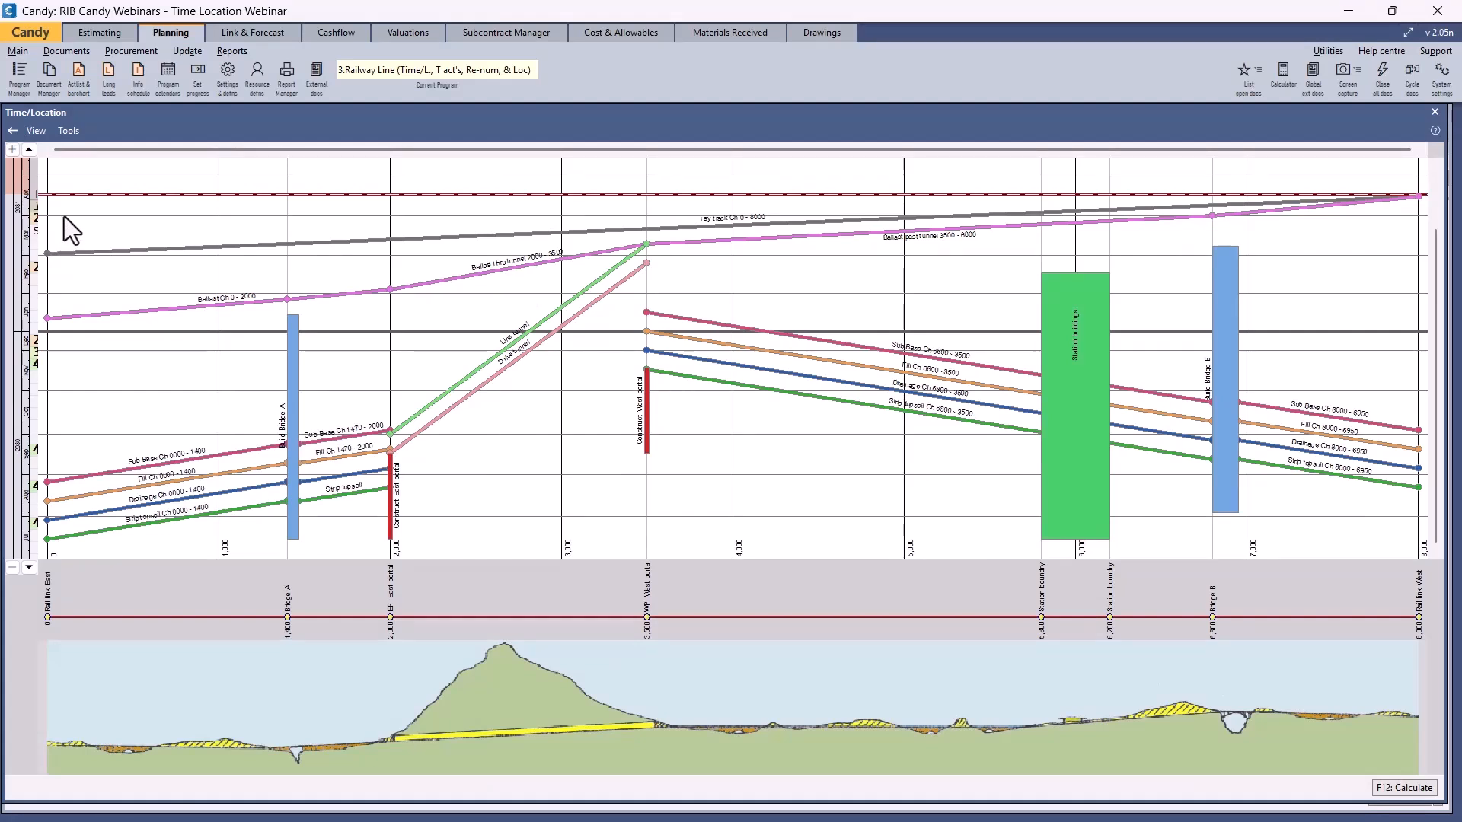
click(68, 133)
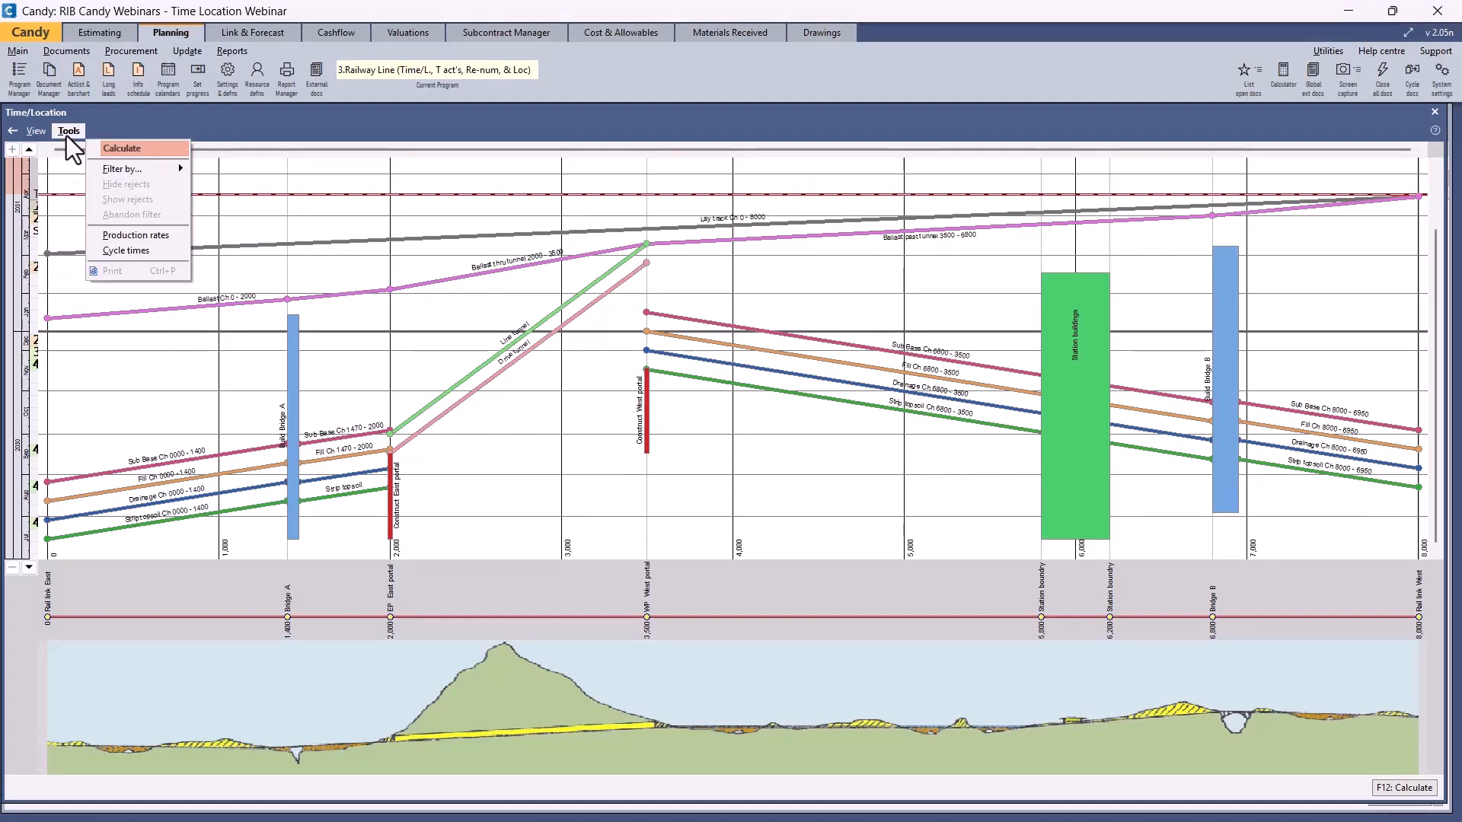
click(144, 235)
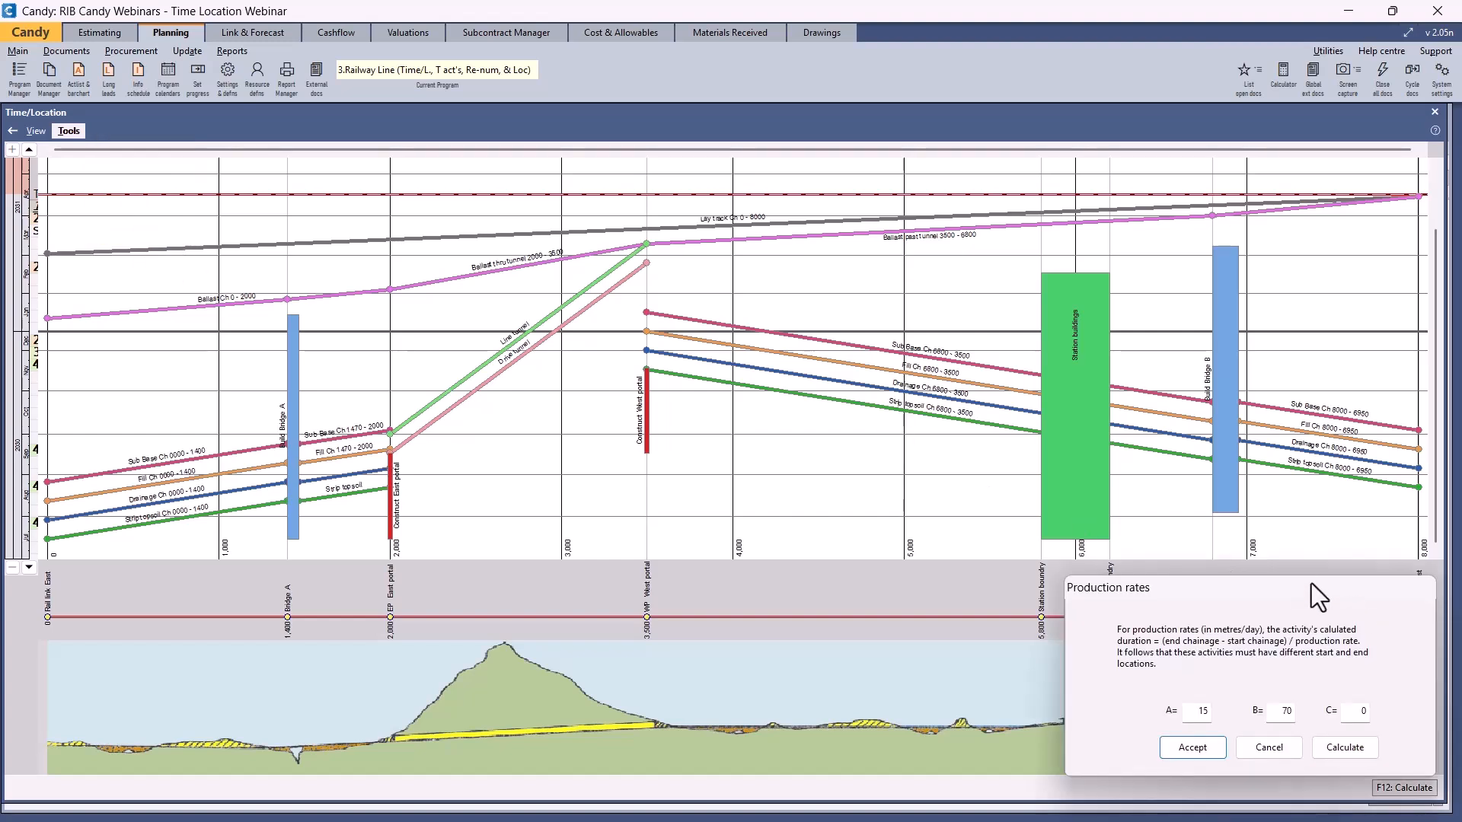
drag(1308, 583, 692, 318)
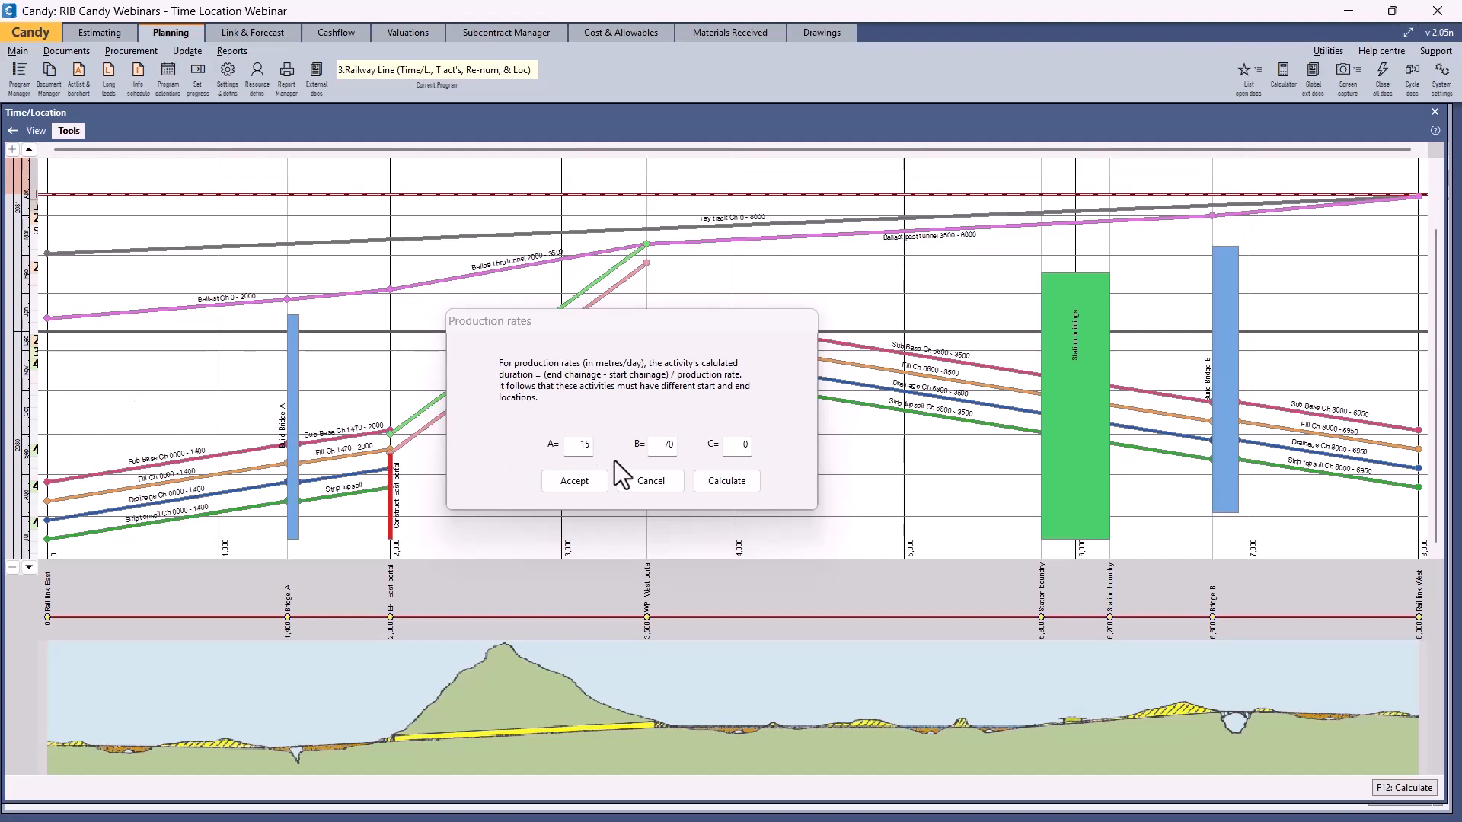
Try production rate A at 20 and at 10 metres/day, recalculating the railway chart for each value.
double_click(583, 445)
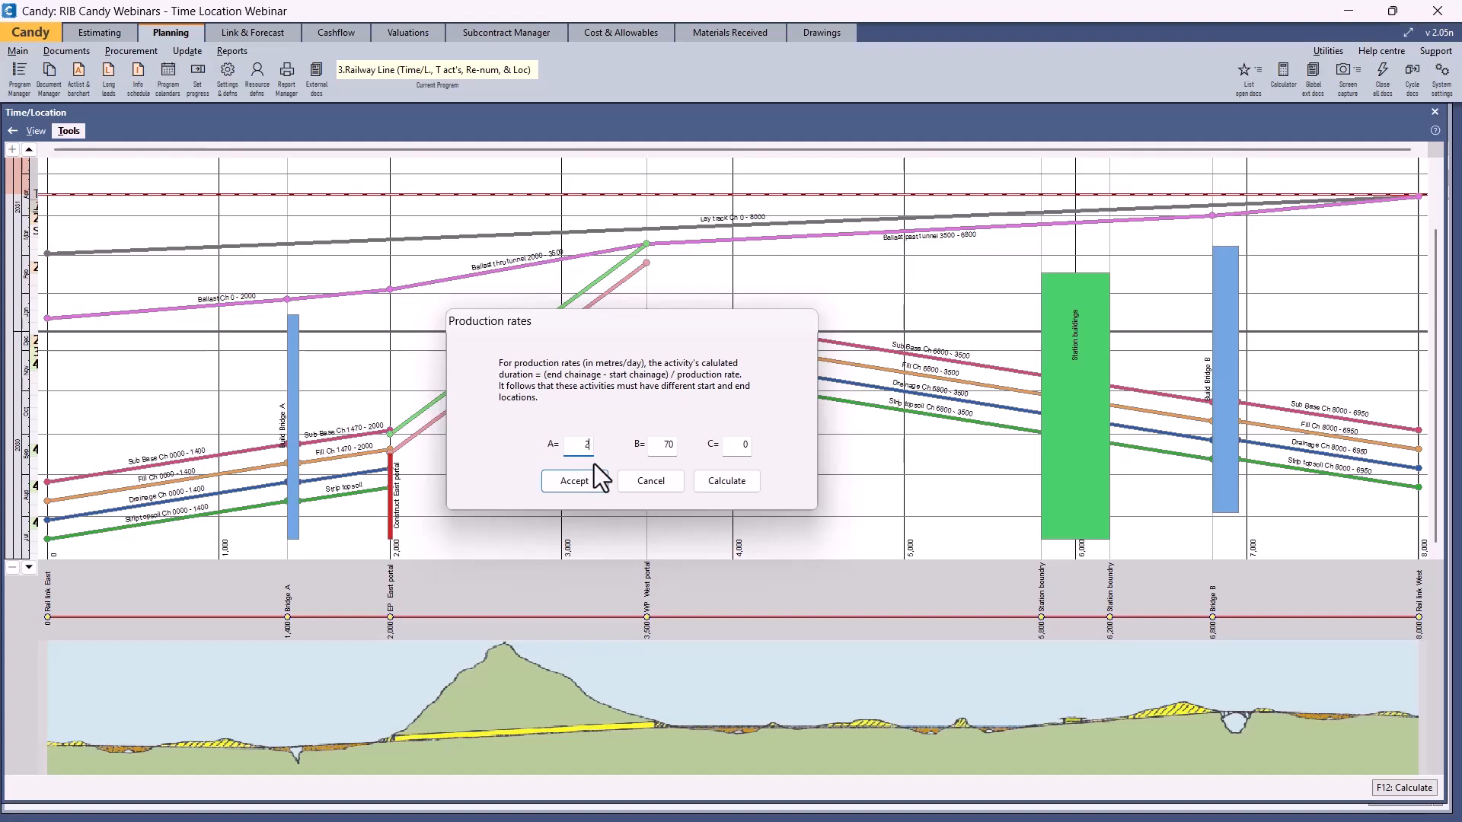
text(20)
click(741, 487)
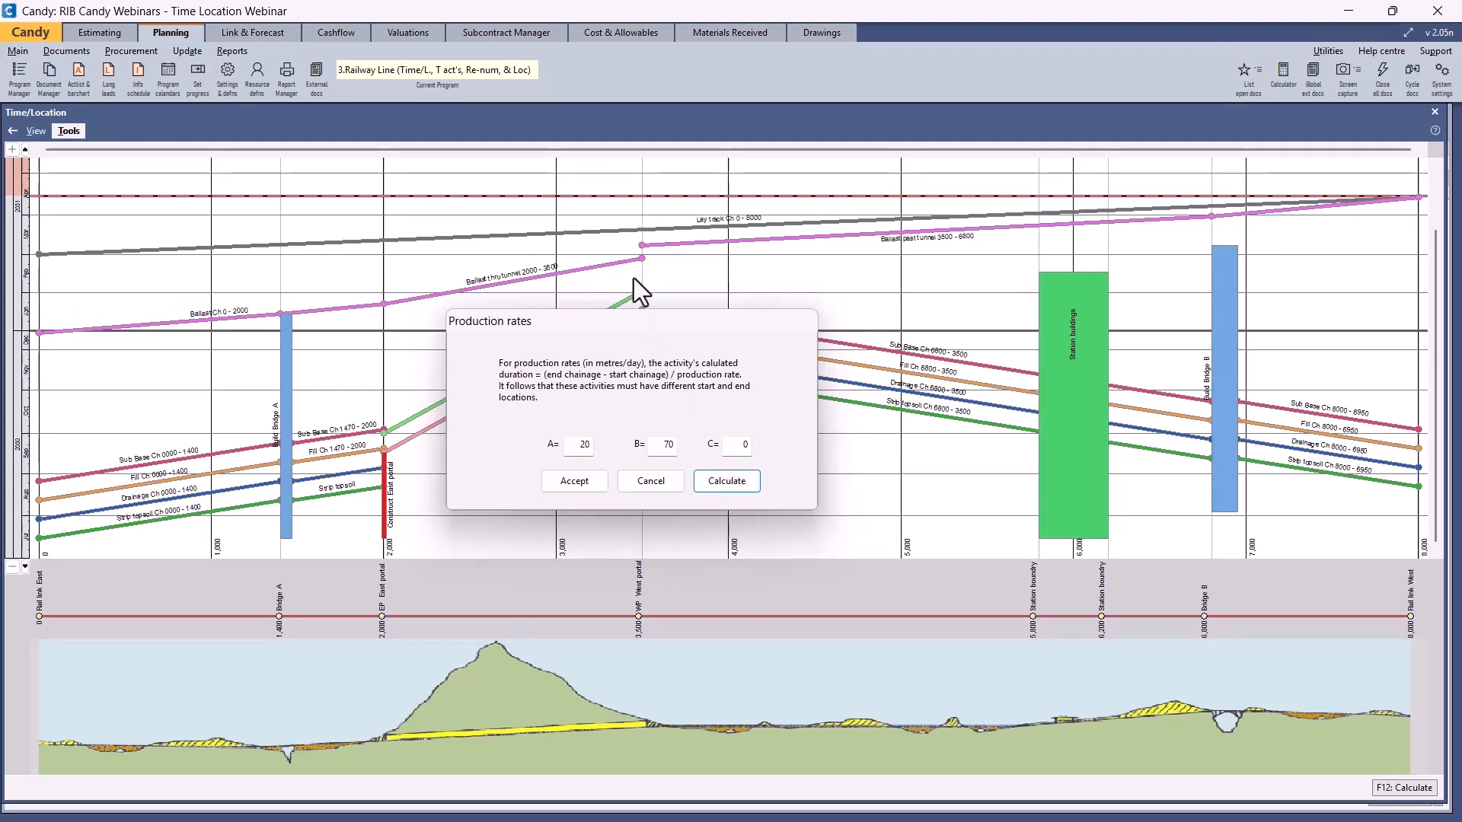
double_click(582, 445)
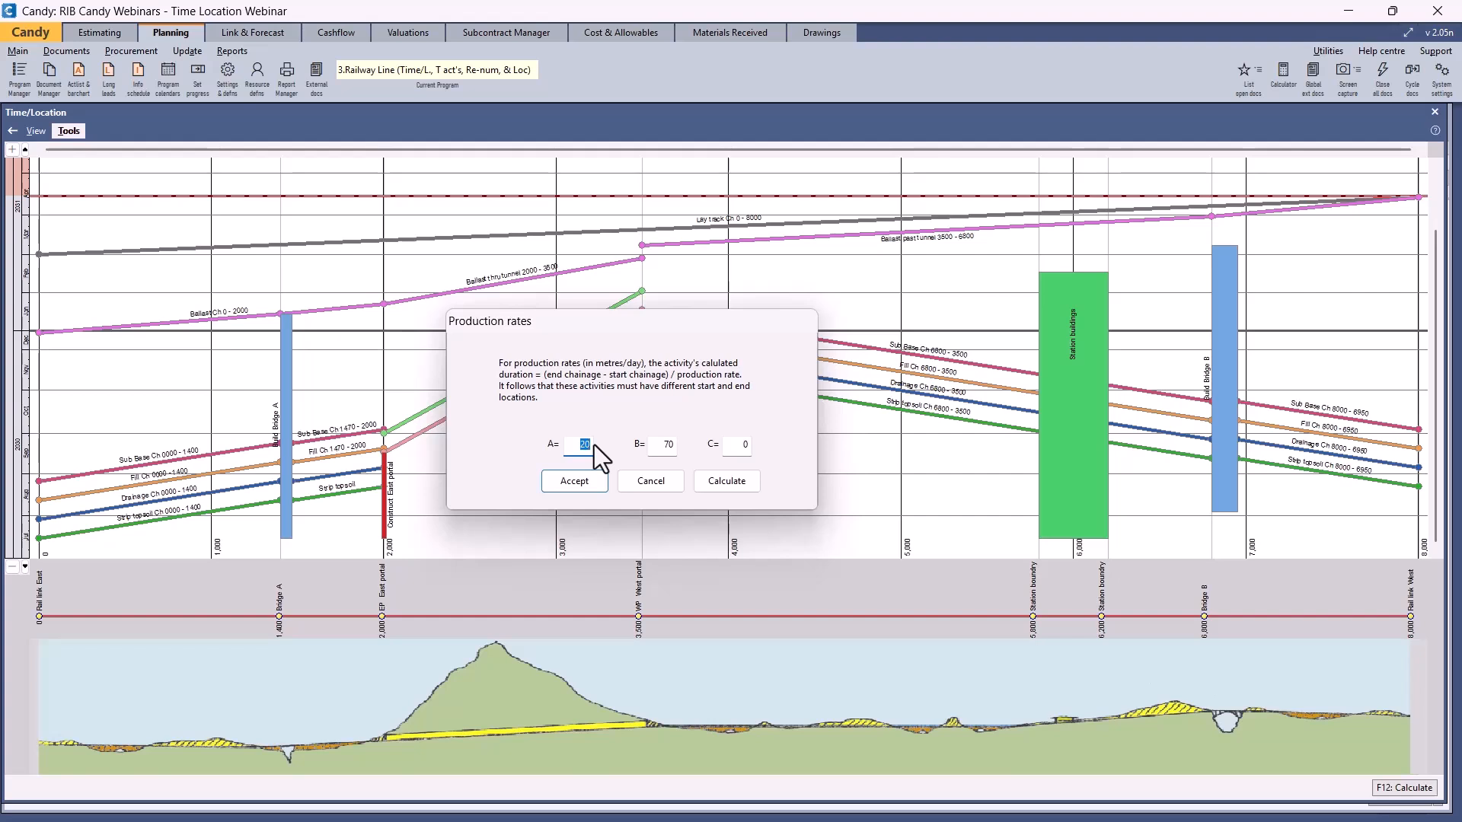
text(10)
click(725, 487)
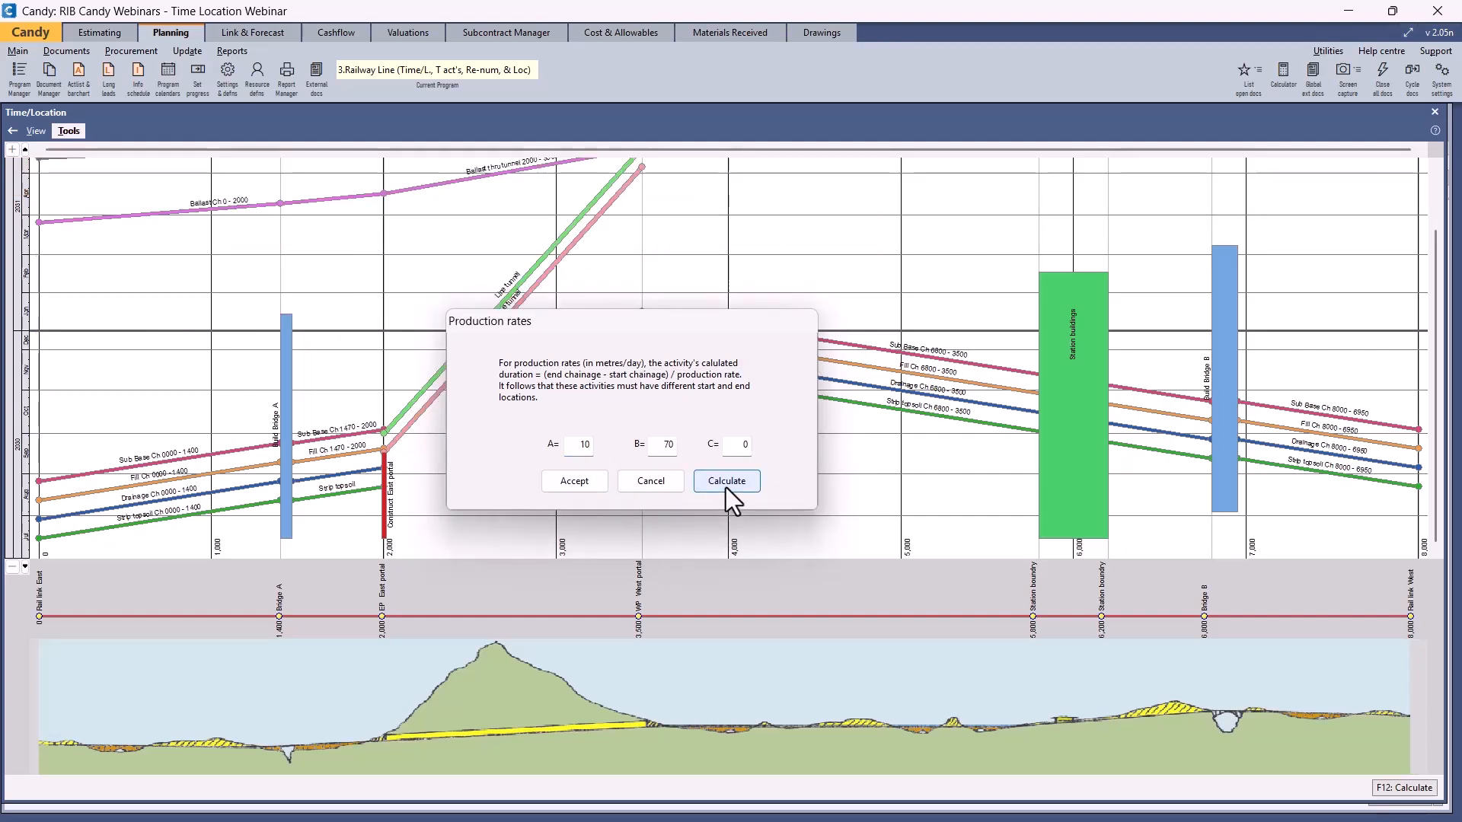
Set production rate A to 15 metres/day, recalculate the chart and accept the production rates.
double_click(567, 446)
text(5)
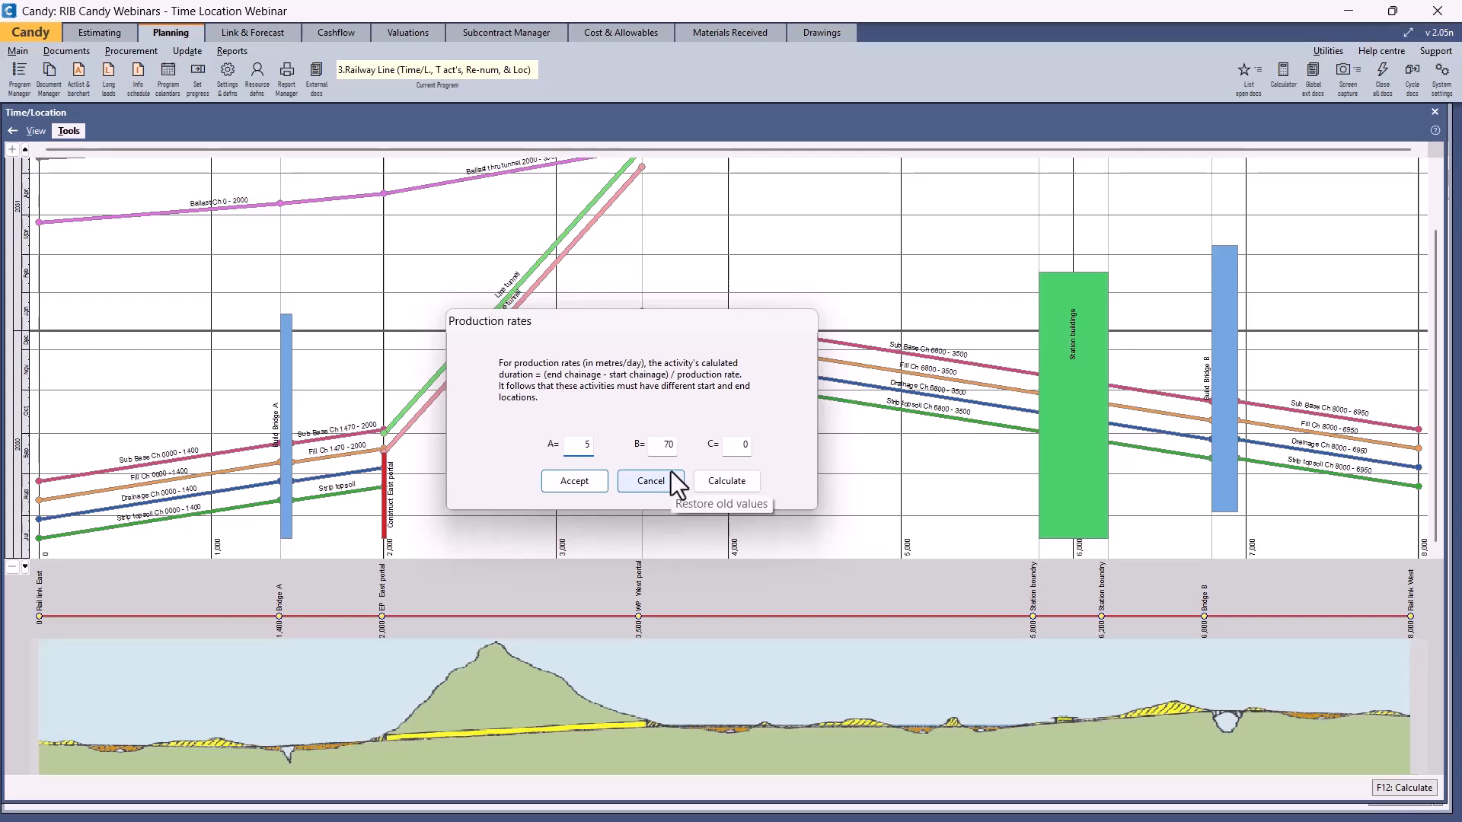
key(BackSpace)
text(15)
click(705, 481)
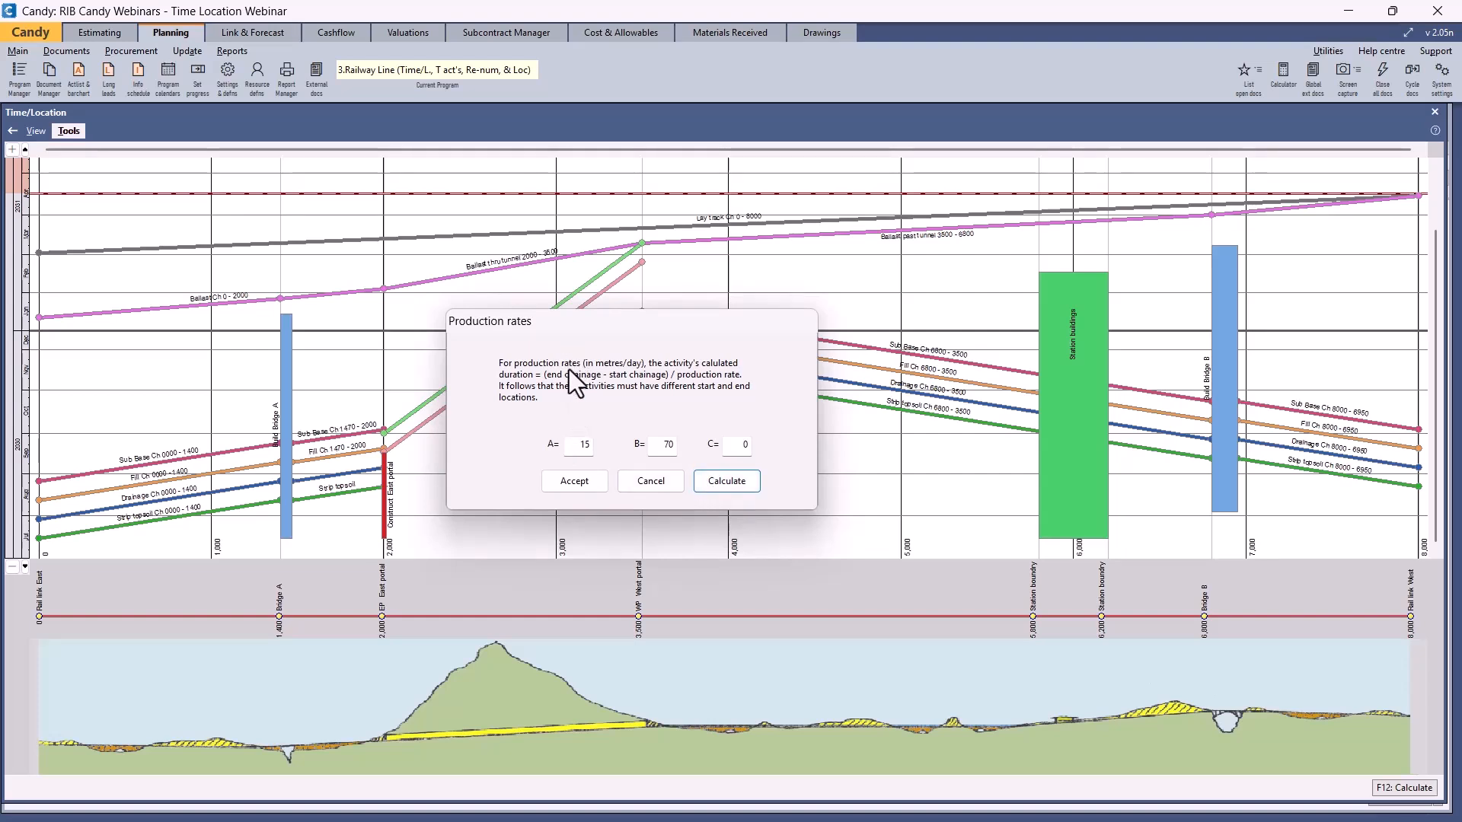
click(571, 481)
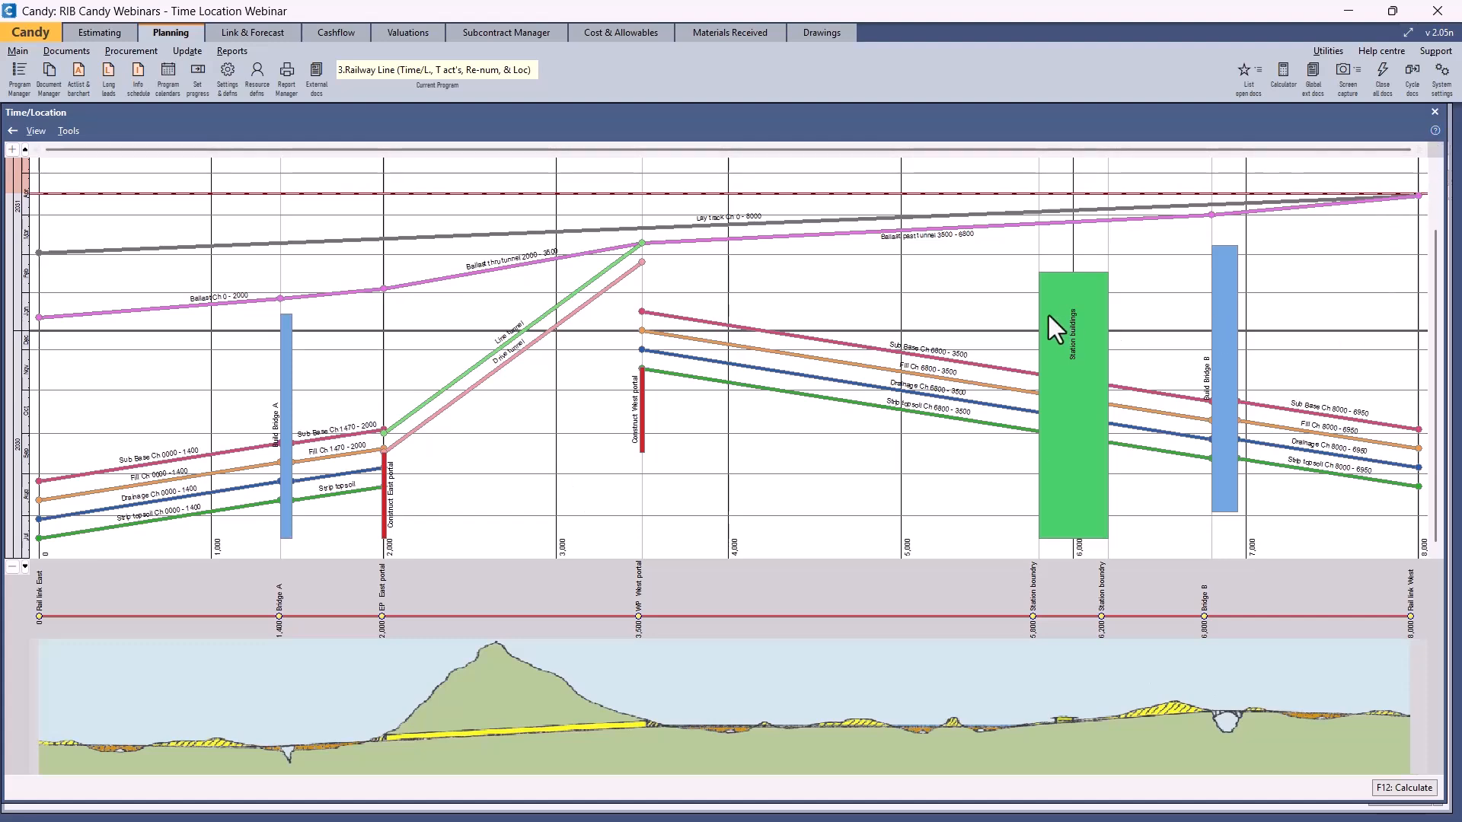
Close the time/location chart, open the 2.1 Time/Location List - Cycle ID and bring up its column layout.
click(1432, 112)
click(342, 173)
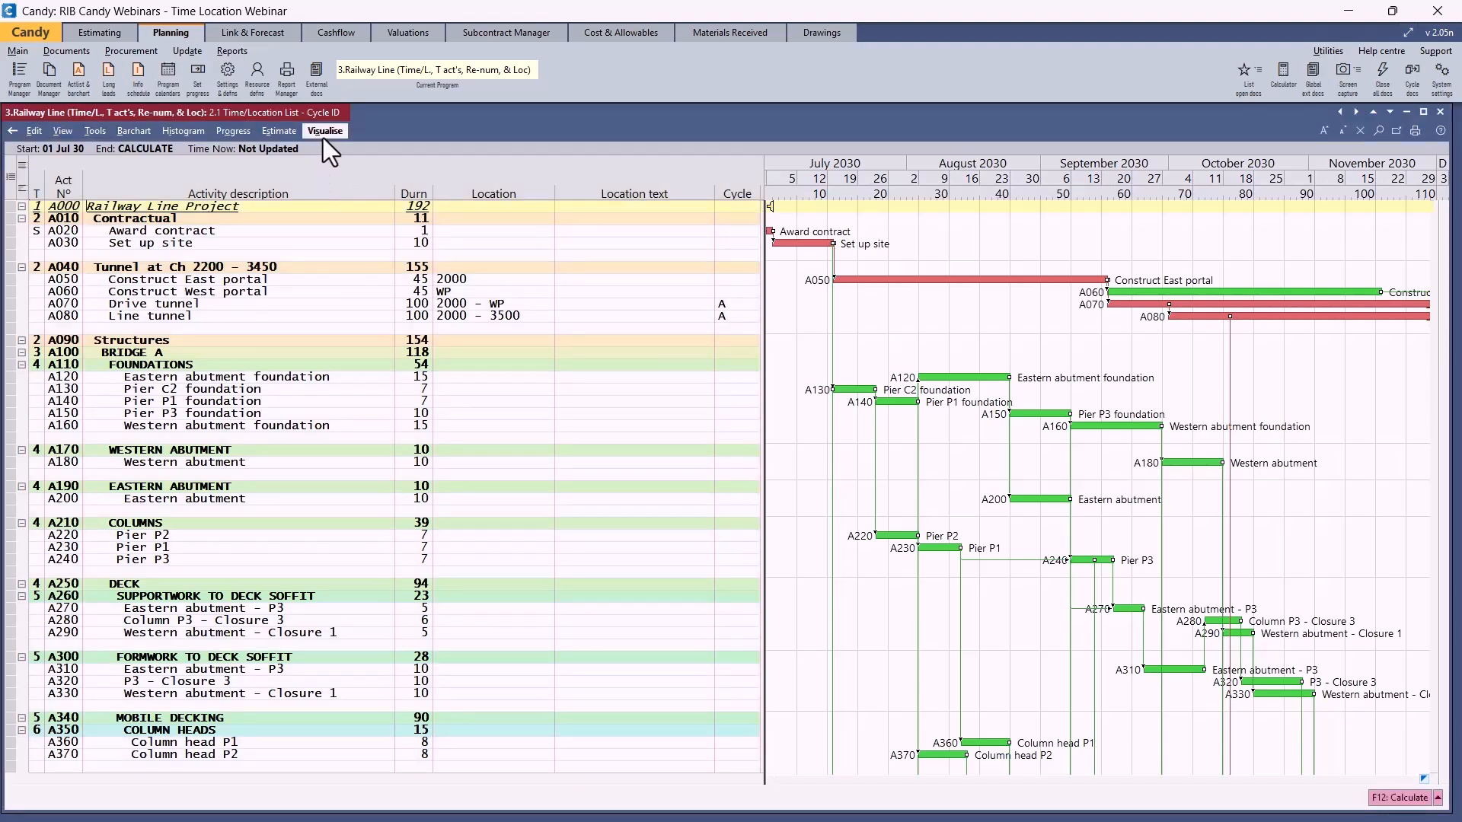
double_click(738, 195)
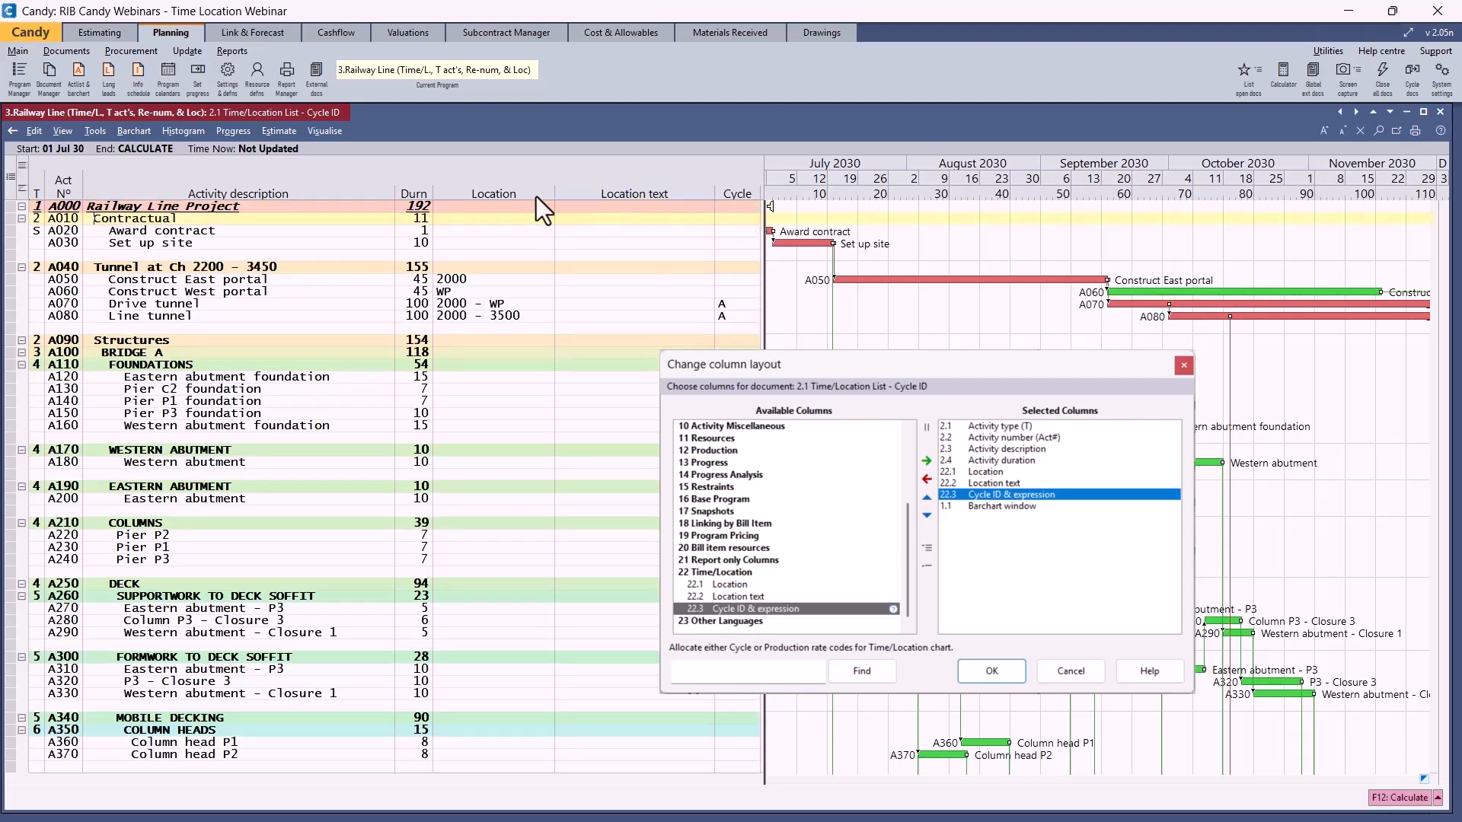
Limit the list to activities with a location by inverting a blanks filter on Location, and select the Drive tunnel activity's Cycle entry.
right_click(505, 195)
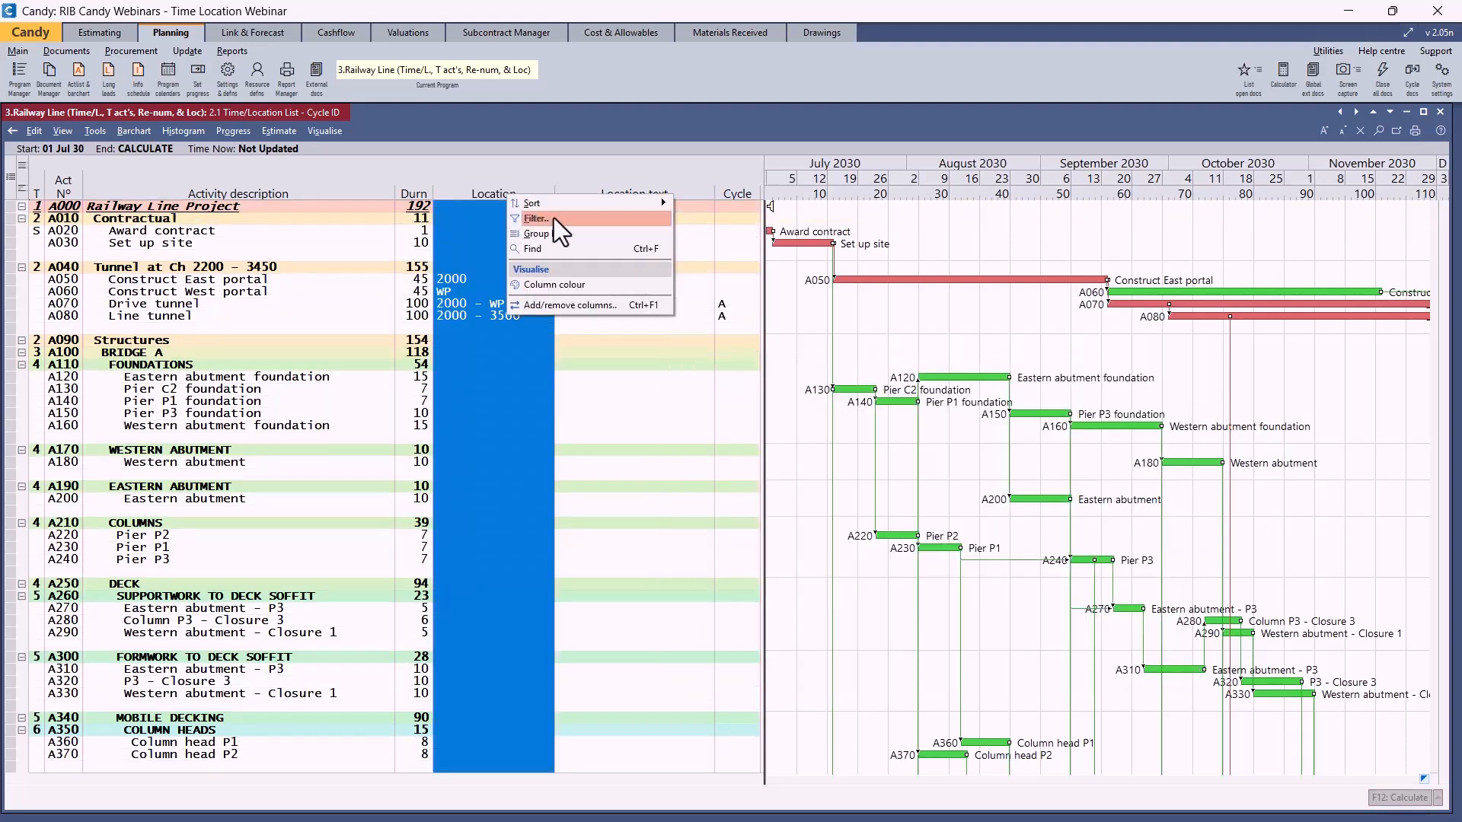
mouse_move(554, 218)
click(691, 235)
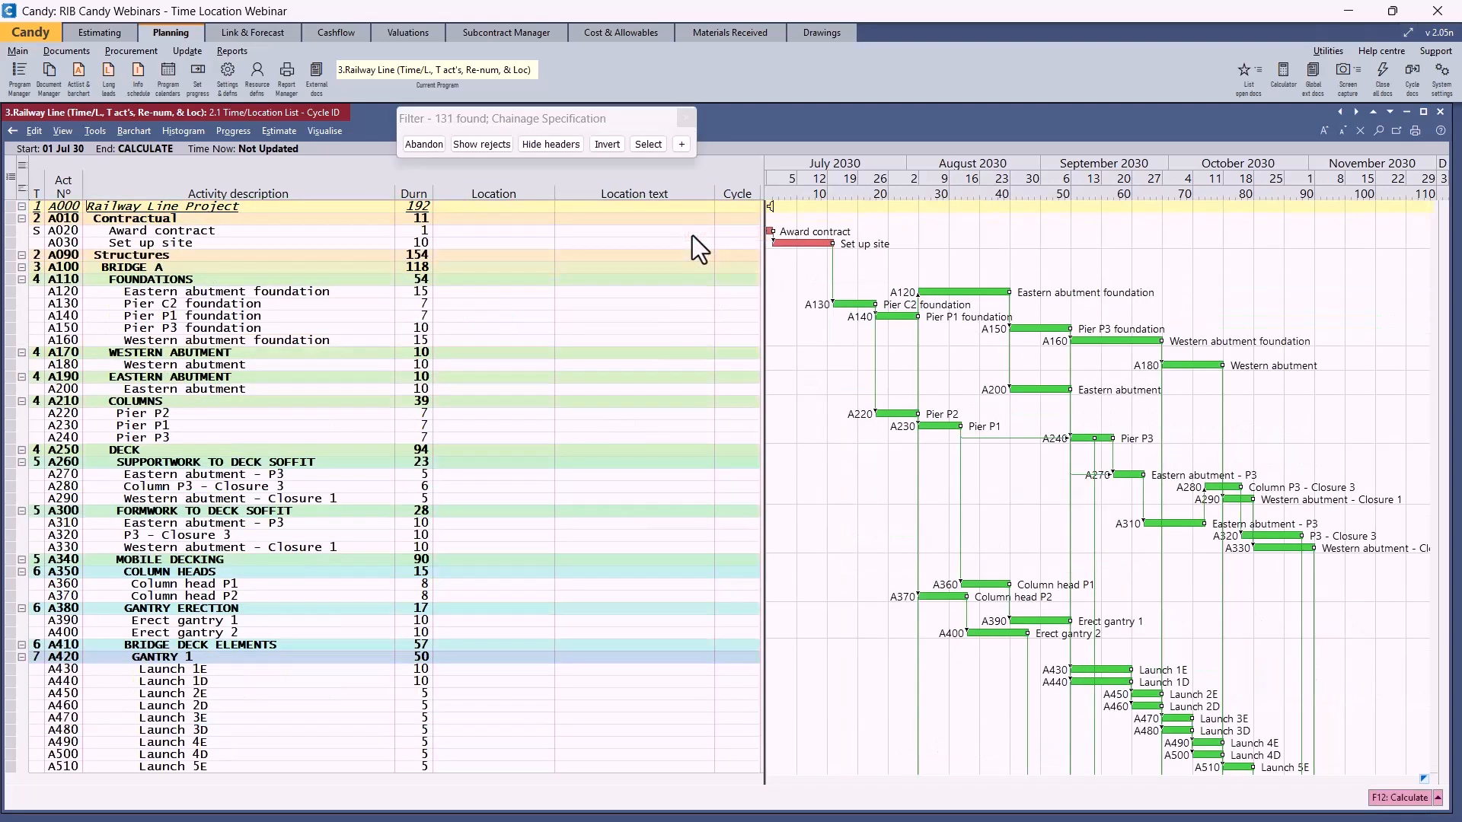
click(606, 146)
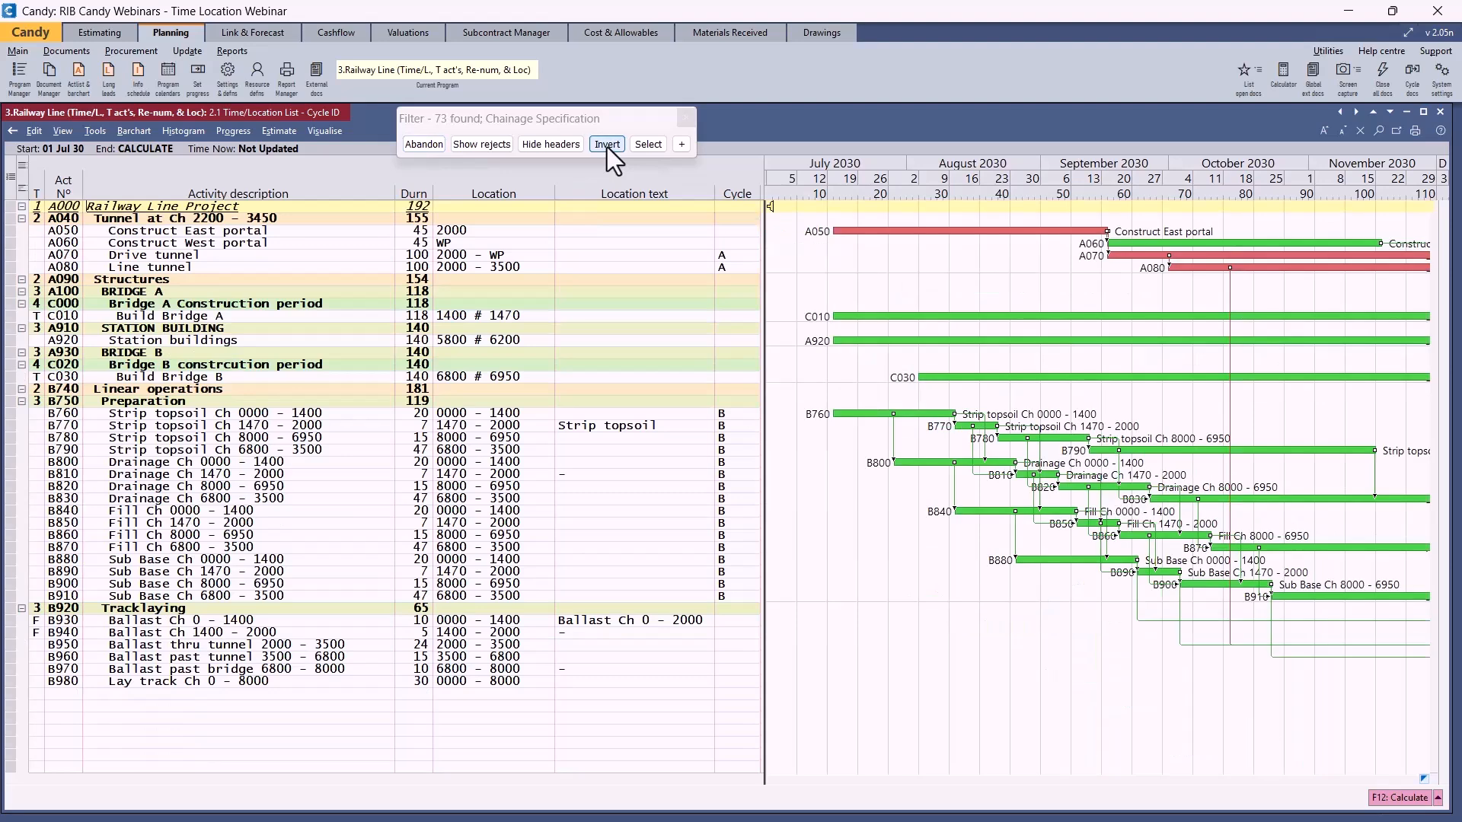
click(741, 258)
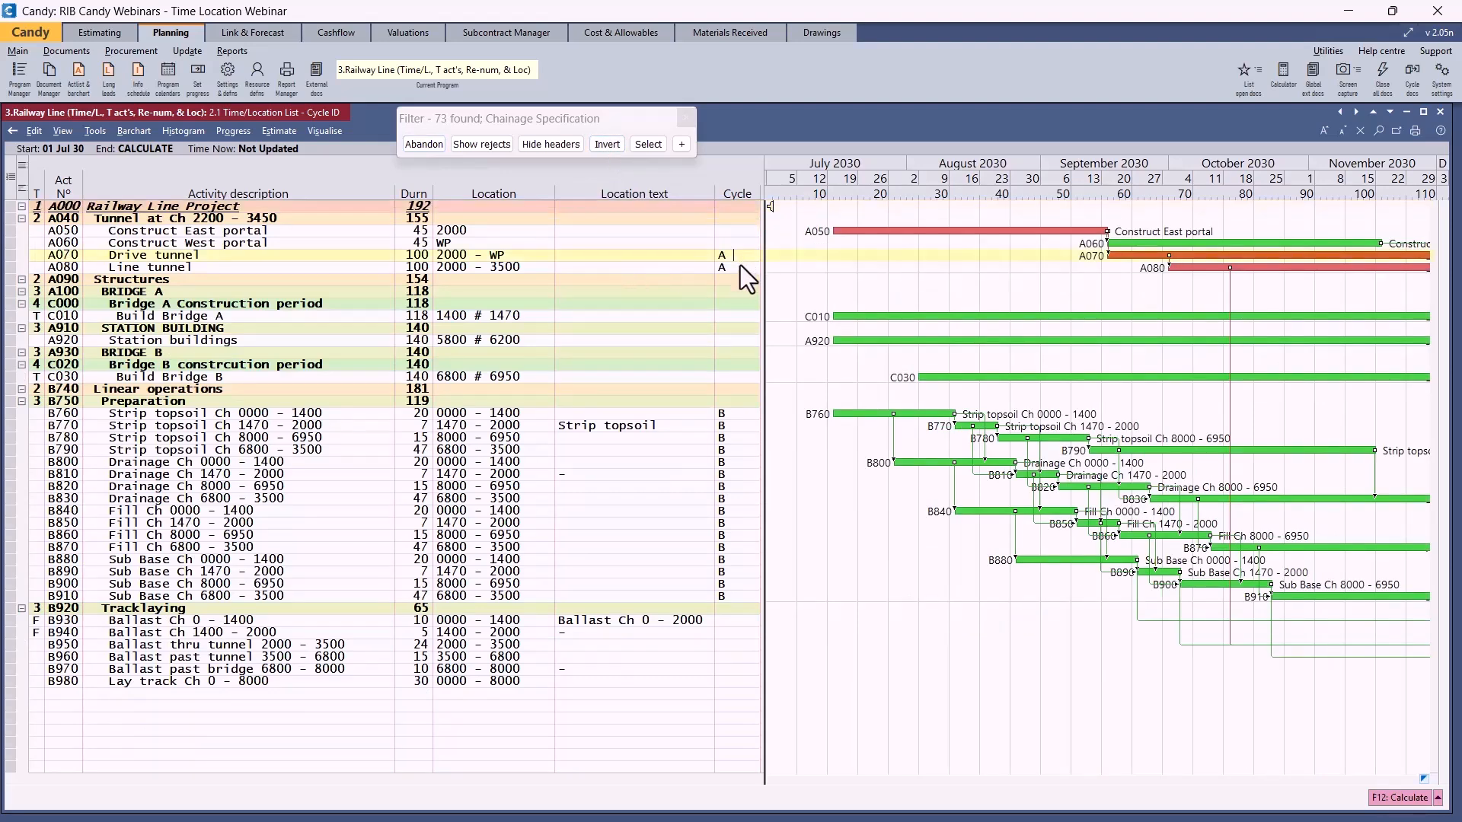
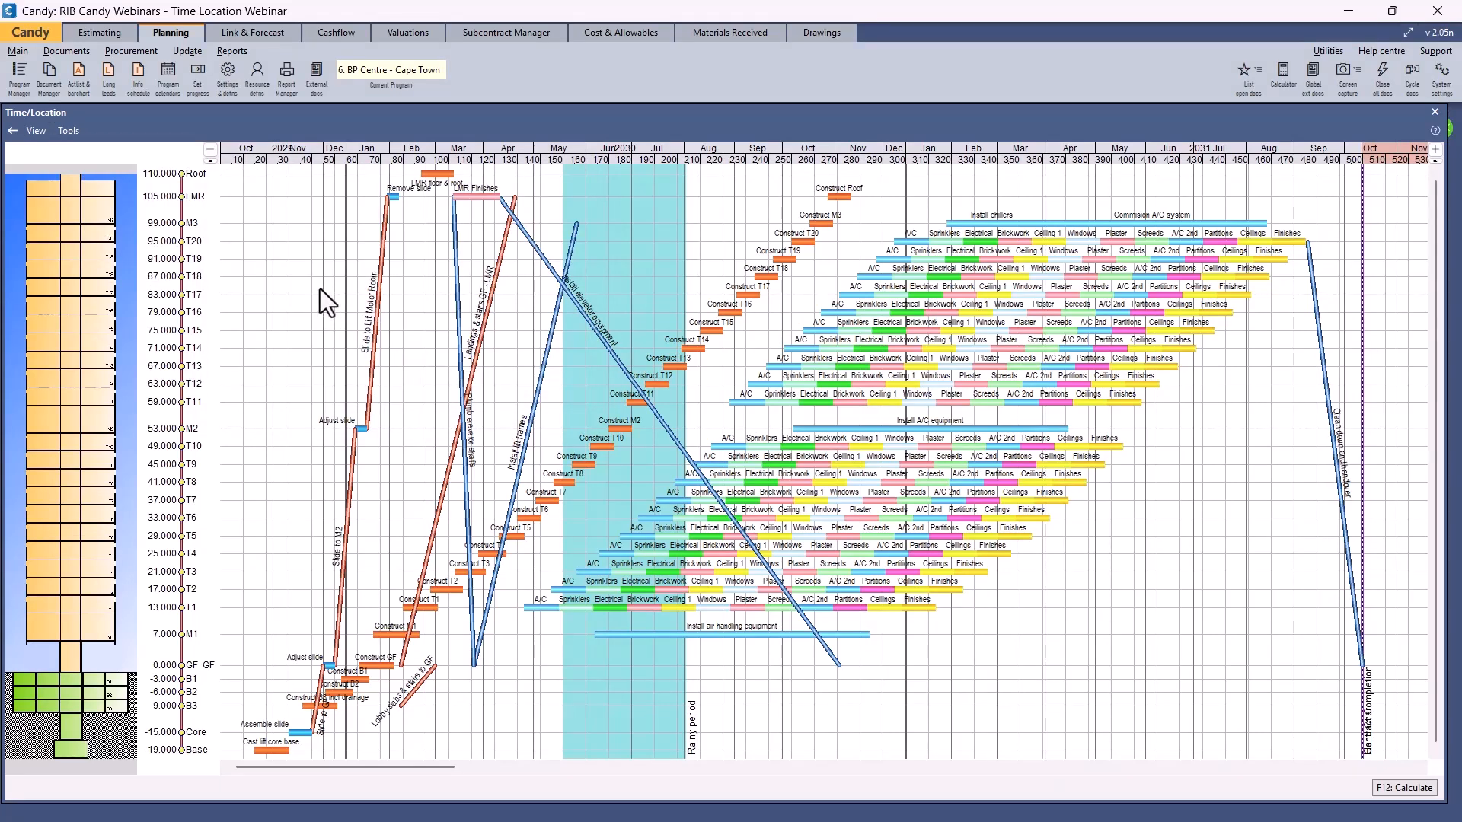
Bring up the BP Centre chart's cycle times and try X at 5 and Y at 6, recalculating after each change.
click(67, 135)
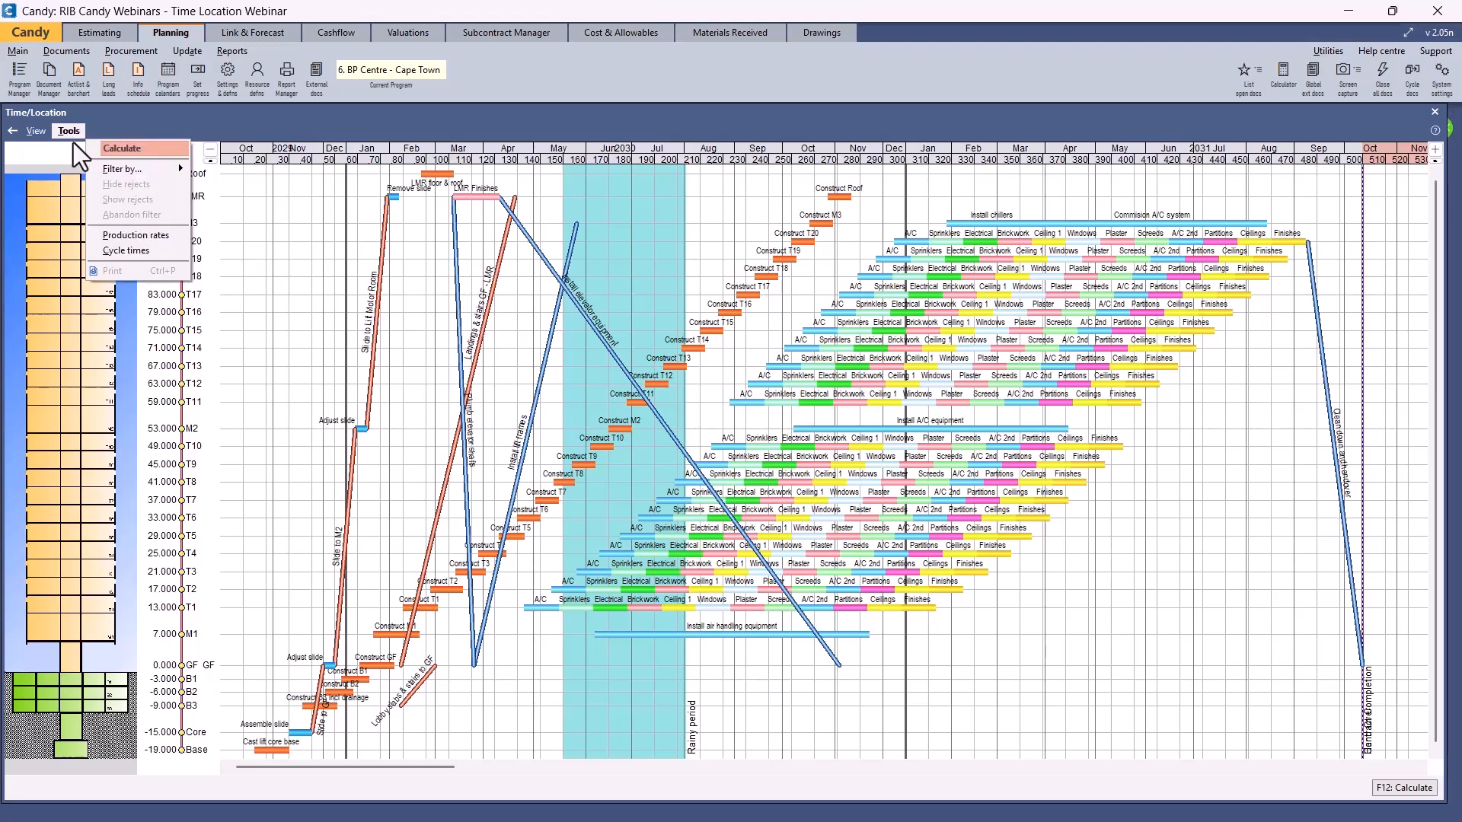
click(123, 251)
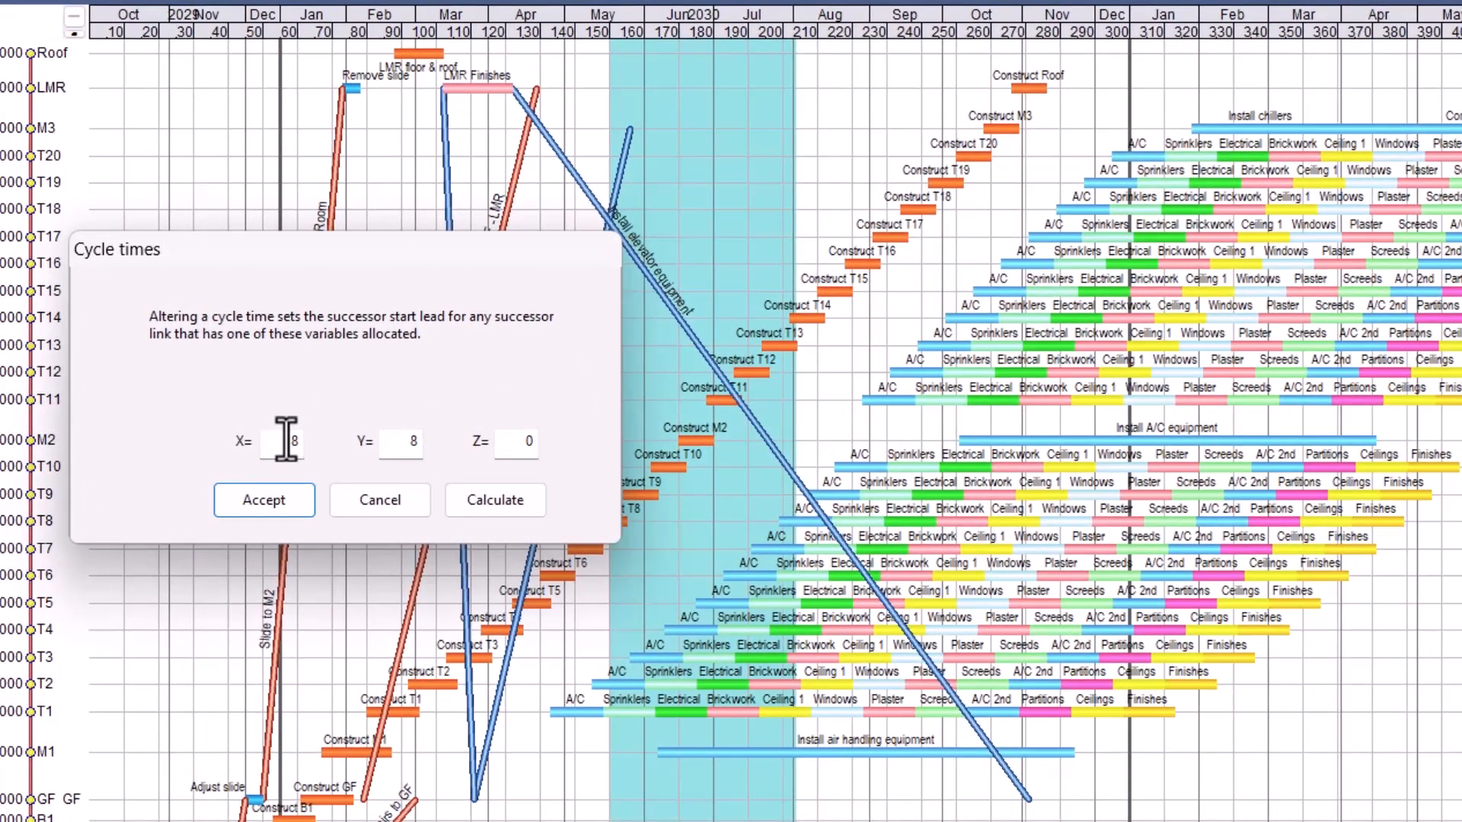
double_click(286, 439)
text(5)
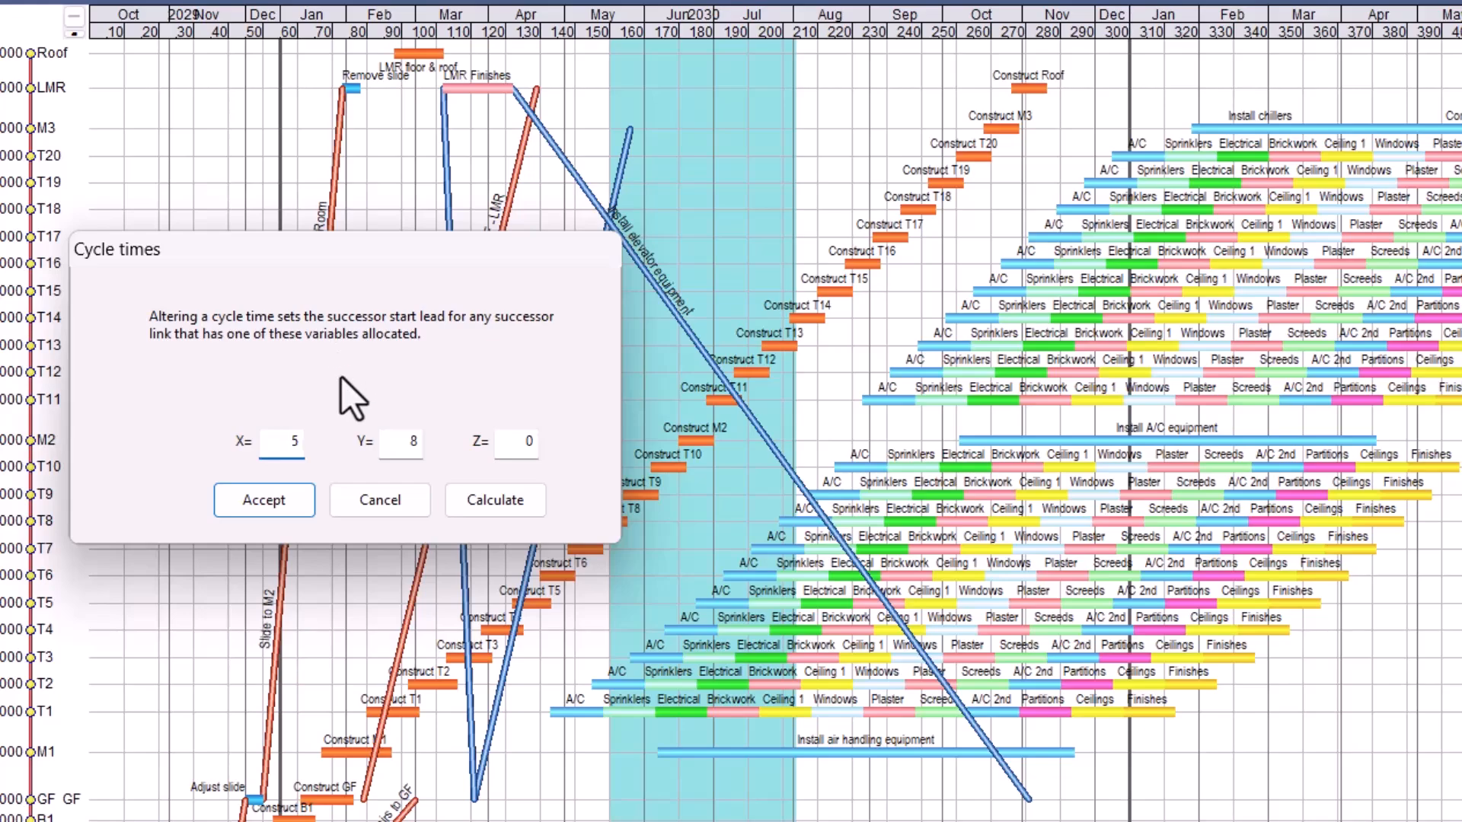
click(477, 503)
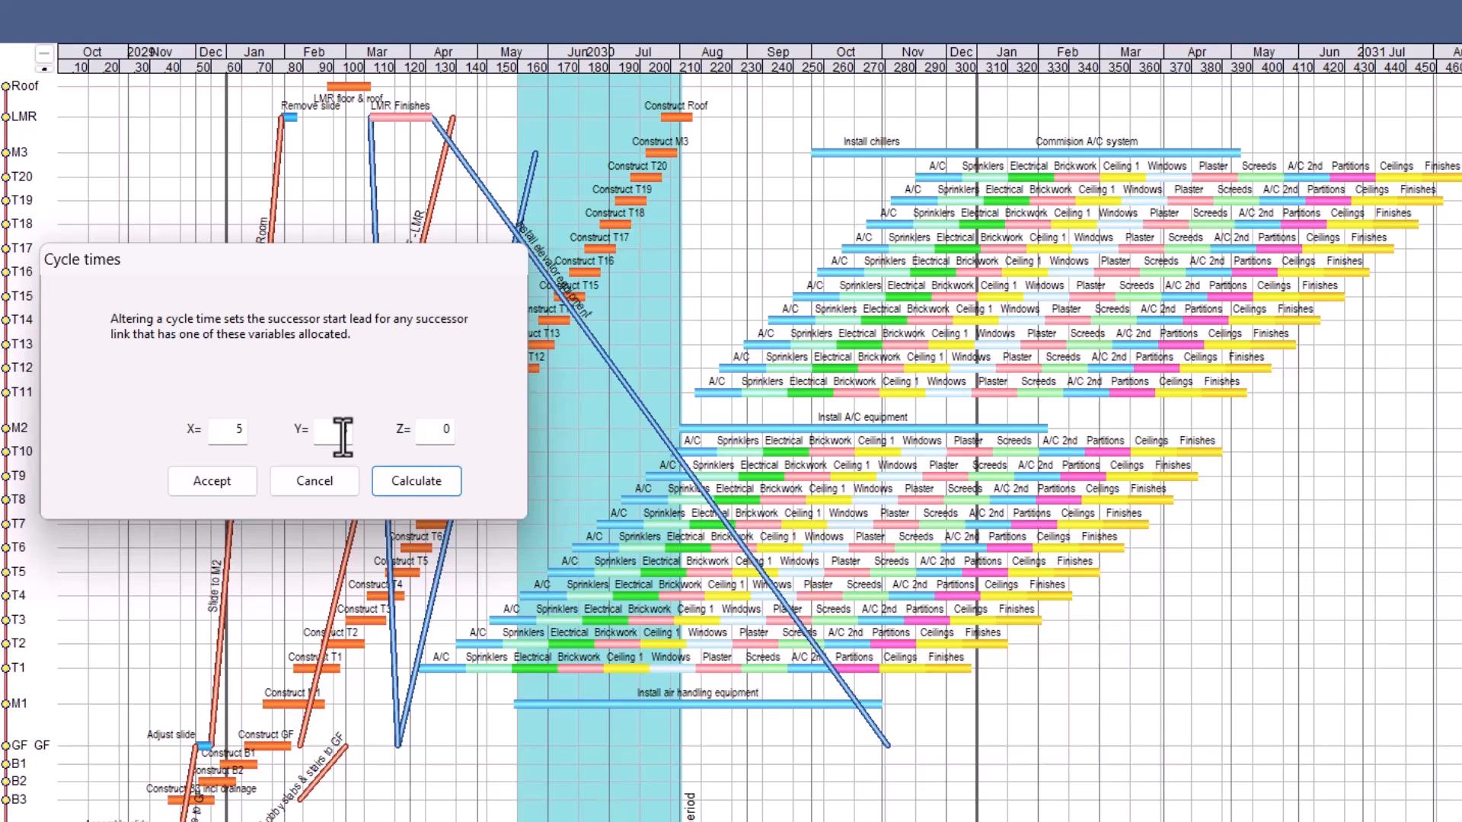
double_click(343, 438)
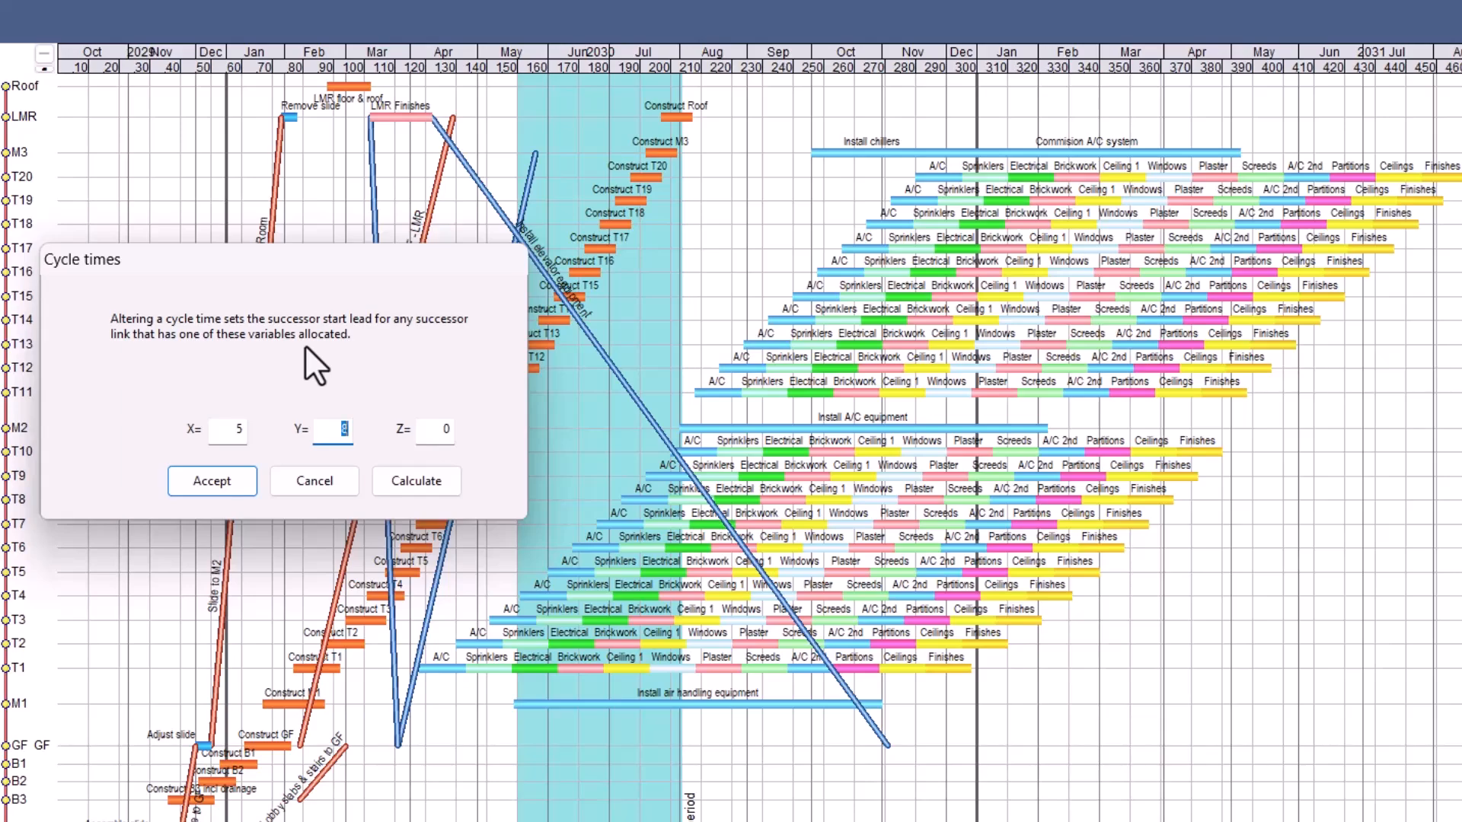
text(6)
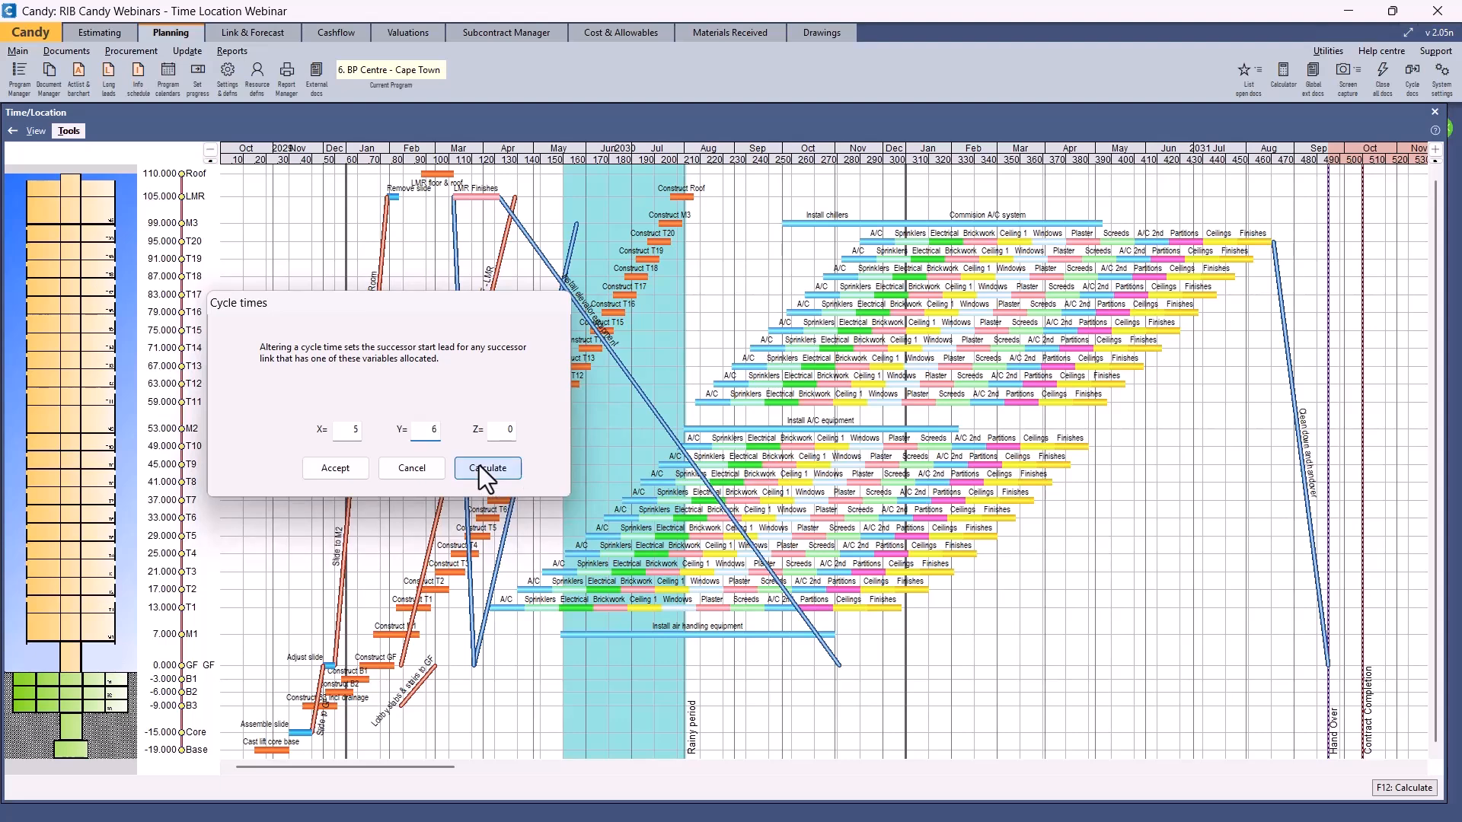
click(479, 466)
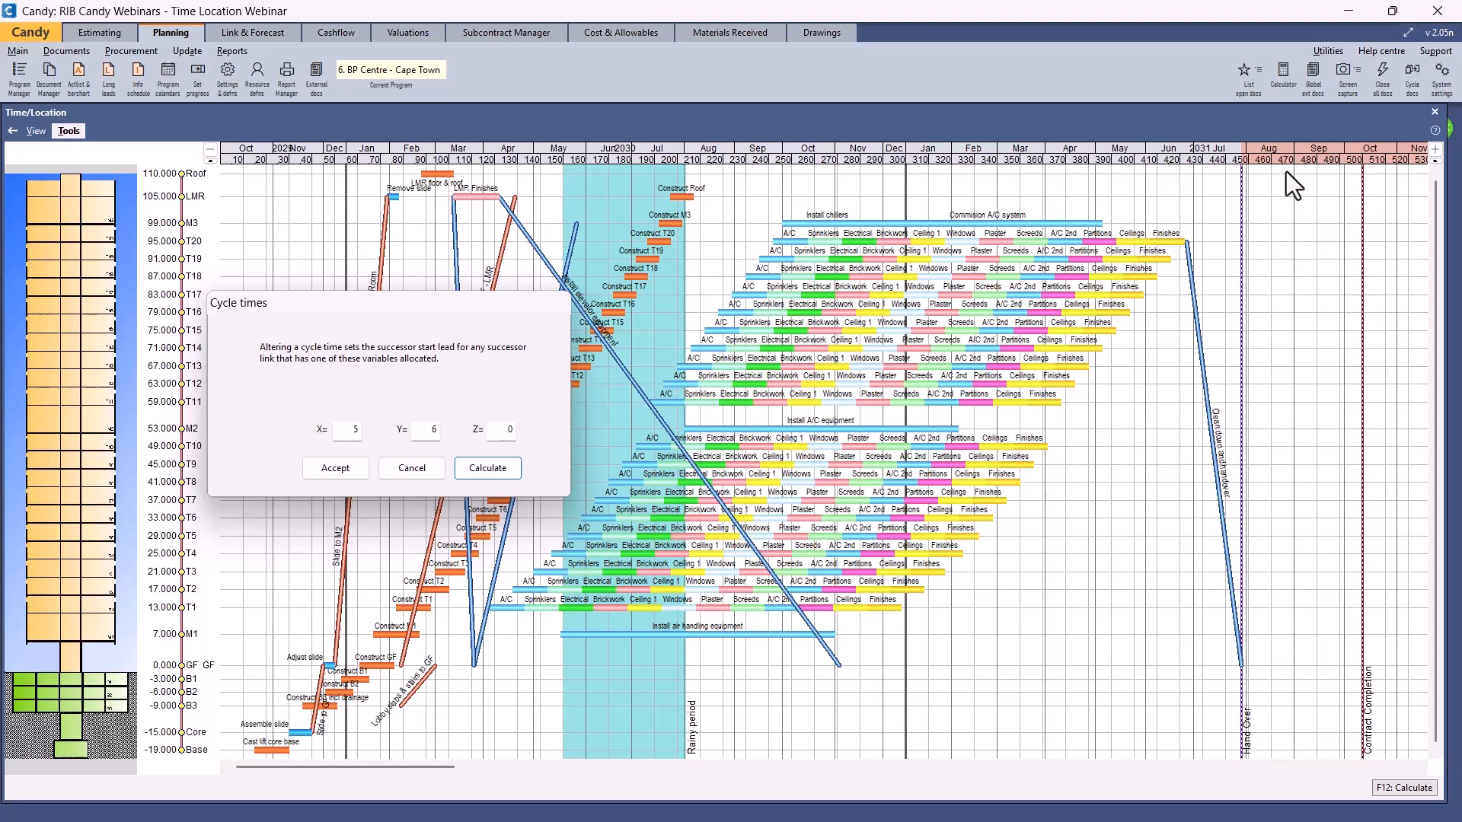
Set cycle times X and Y both to 8, recalculate the chart and leave the cycle times without accepting.
double_click(349, 431)
text(8)
double_click(426, 430)
text(8)
click(498, 473)
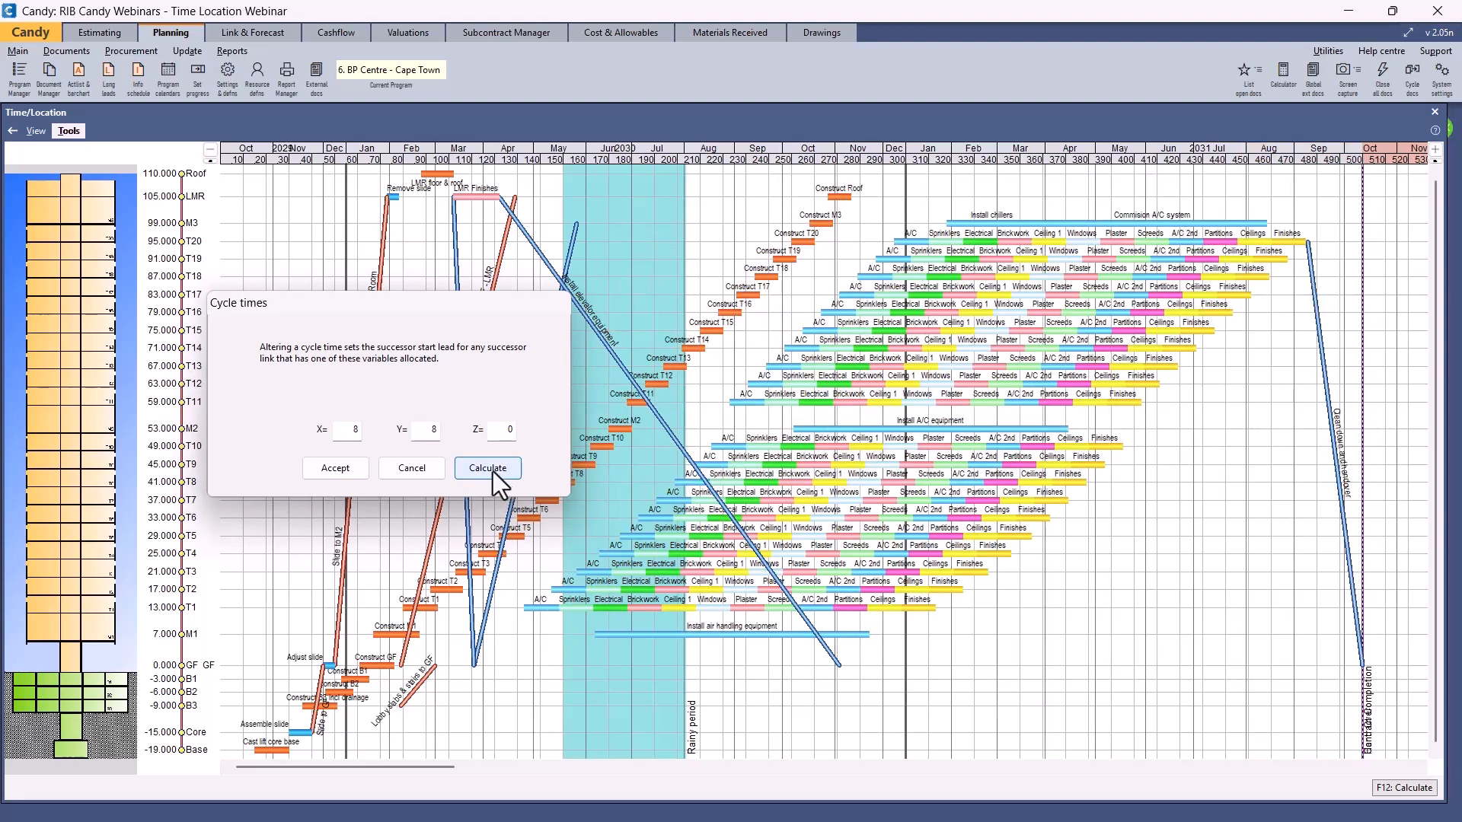
click(391, 472)
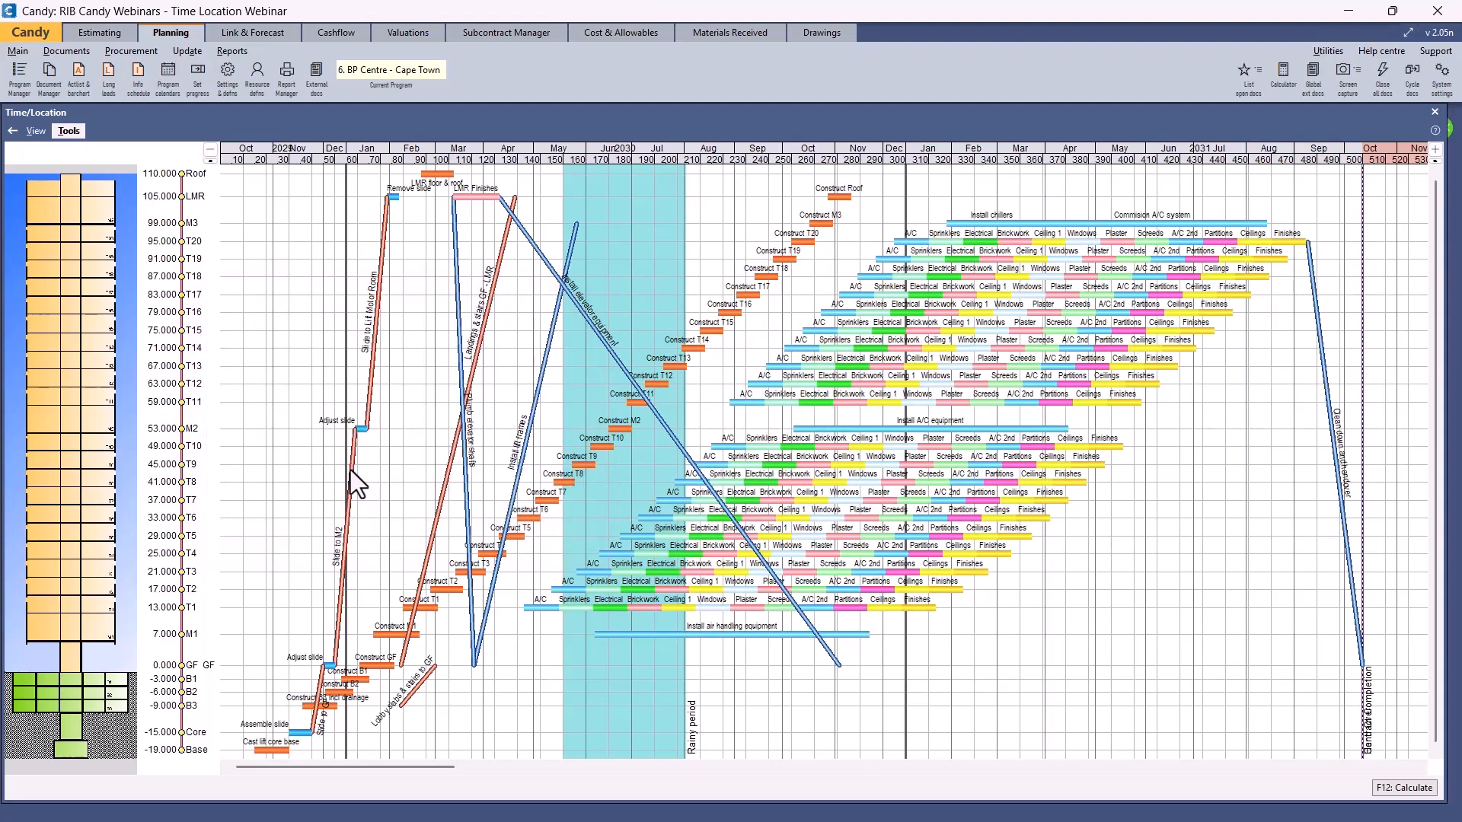
Close the time/location chart and open the 2.1 Time/Location List - Cycle ID and Successors document.
click(1435, 112)
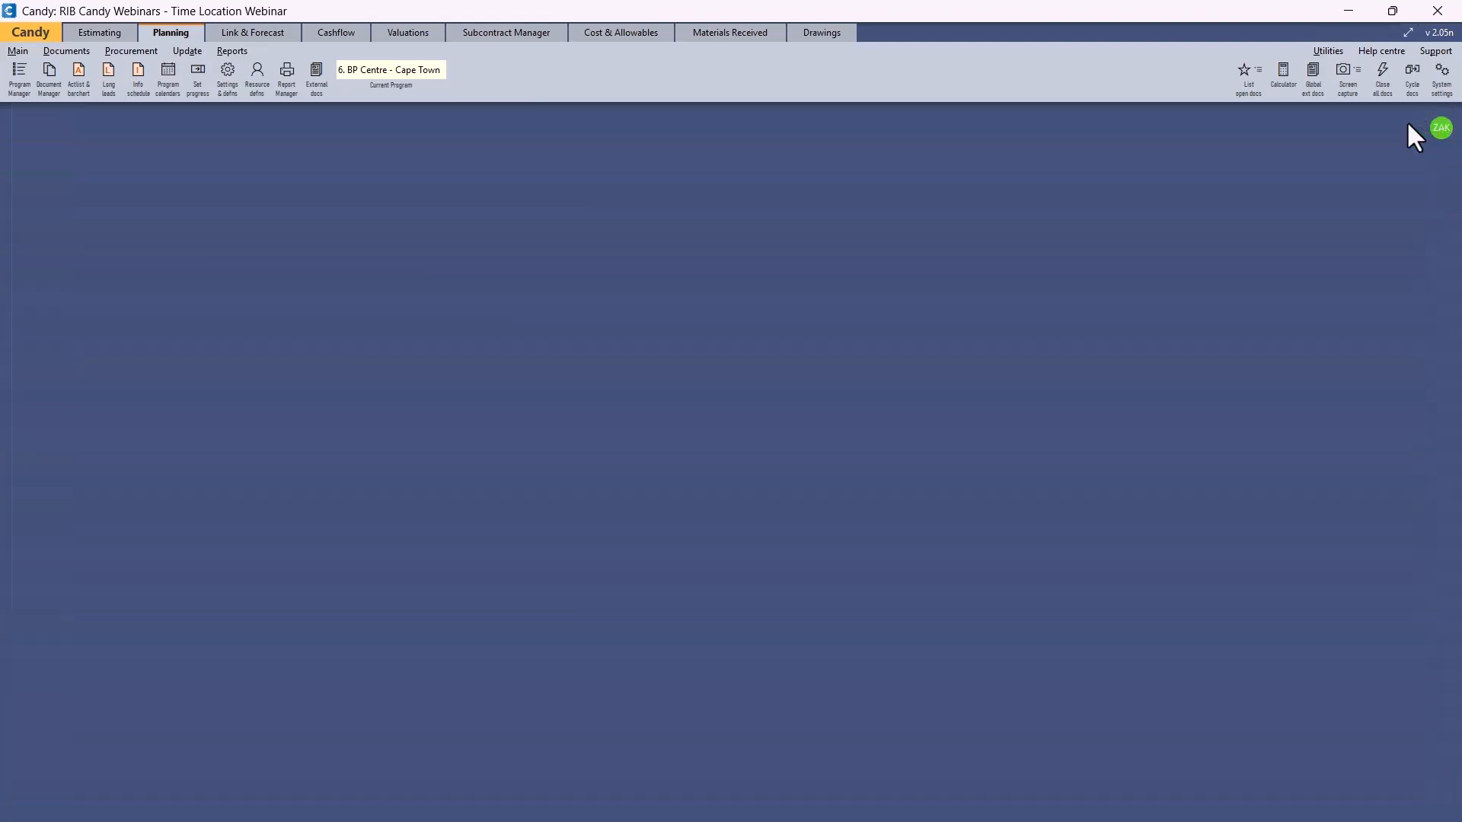
click(50, 71)
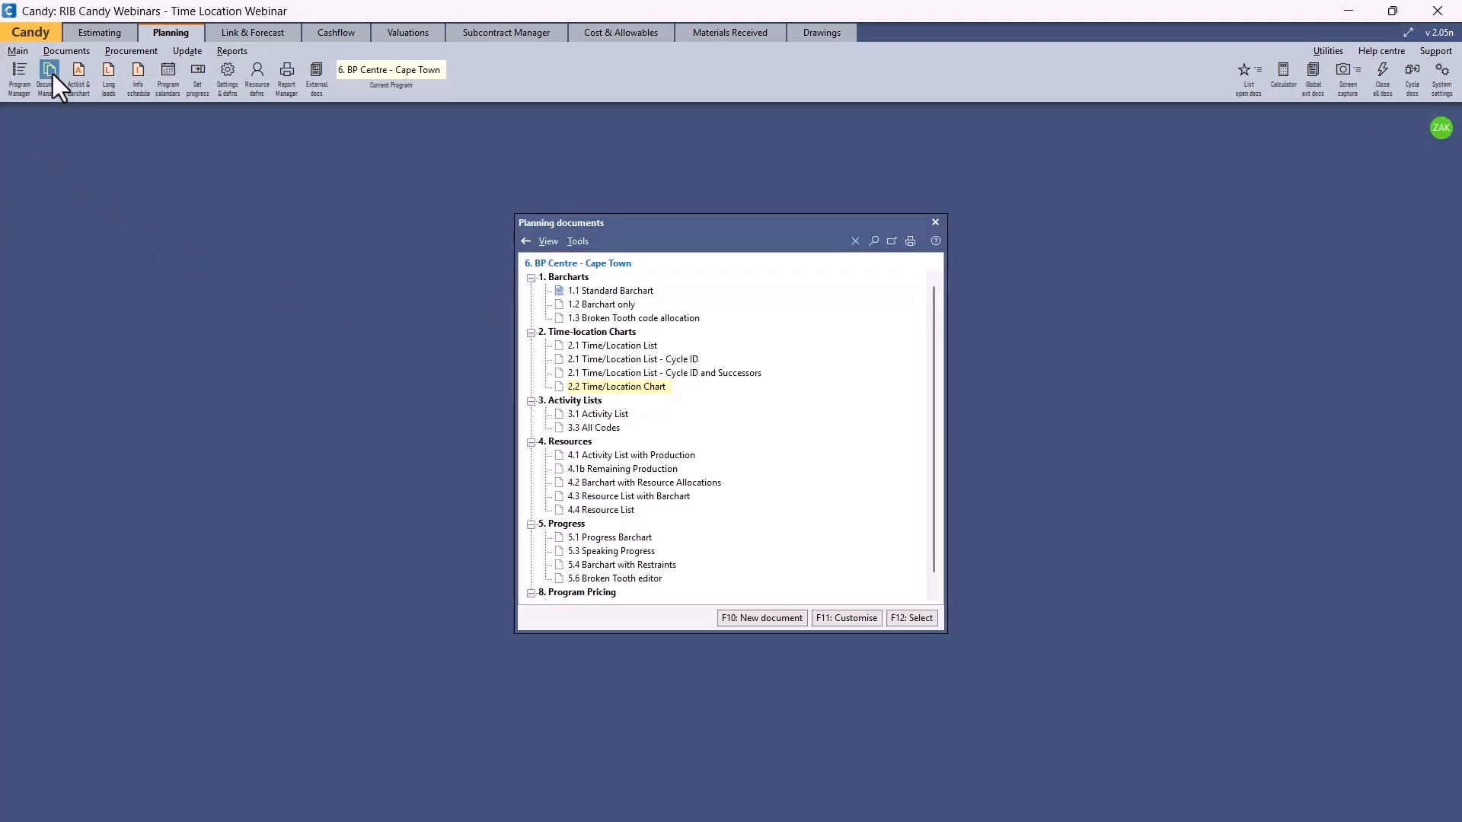
double_click(650, 374)
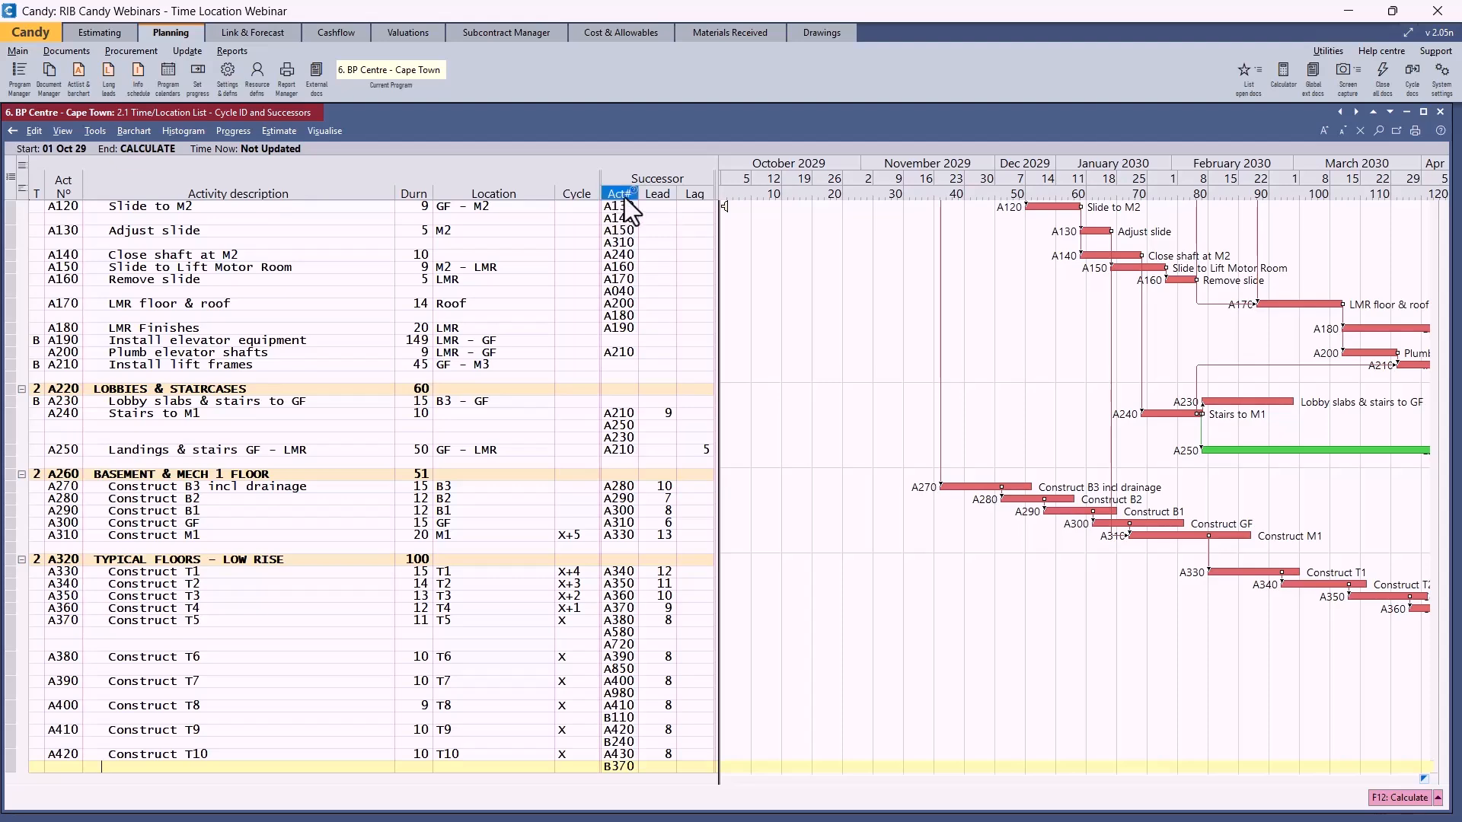
Review the columns selected in the list's column layout, moving the dialog clear of the data, and close it.
click(60, 133)
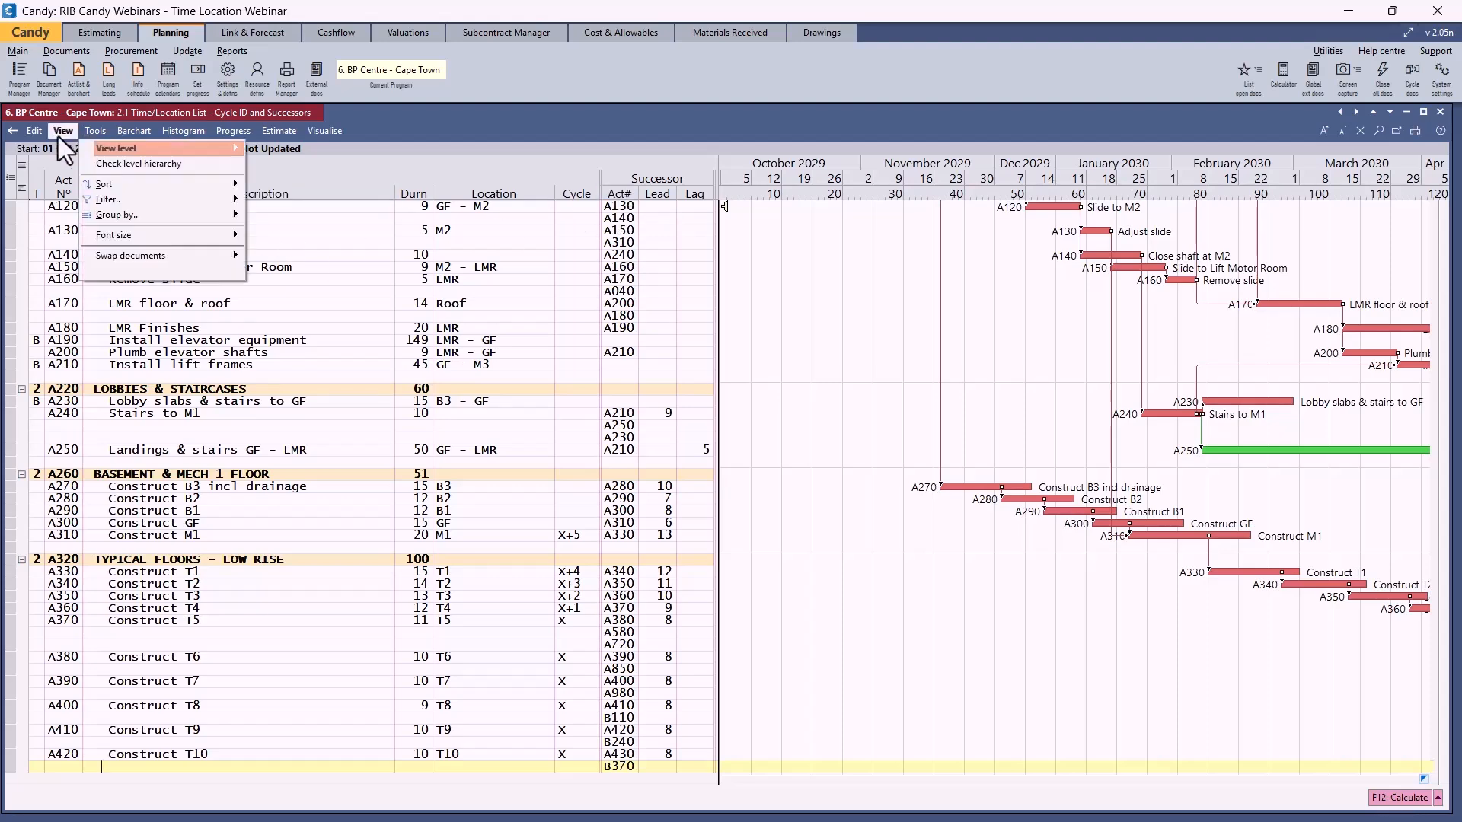
click(140, 272)
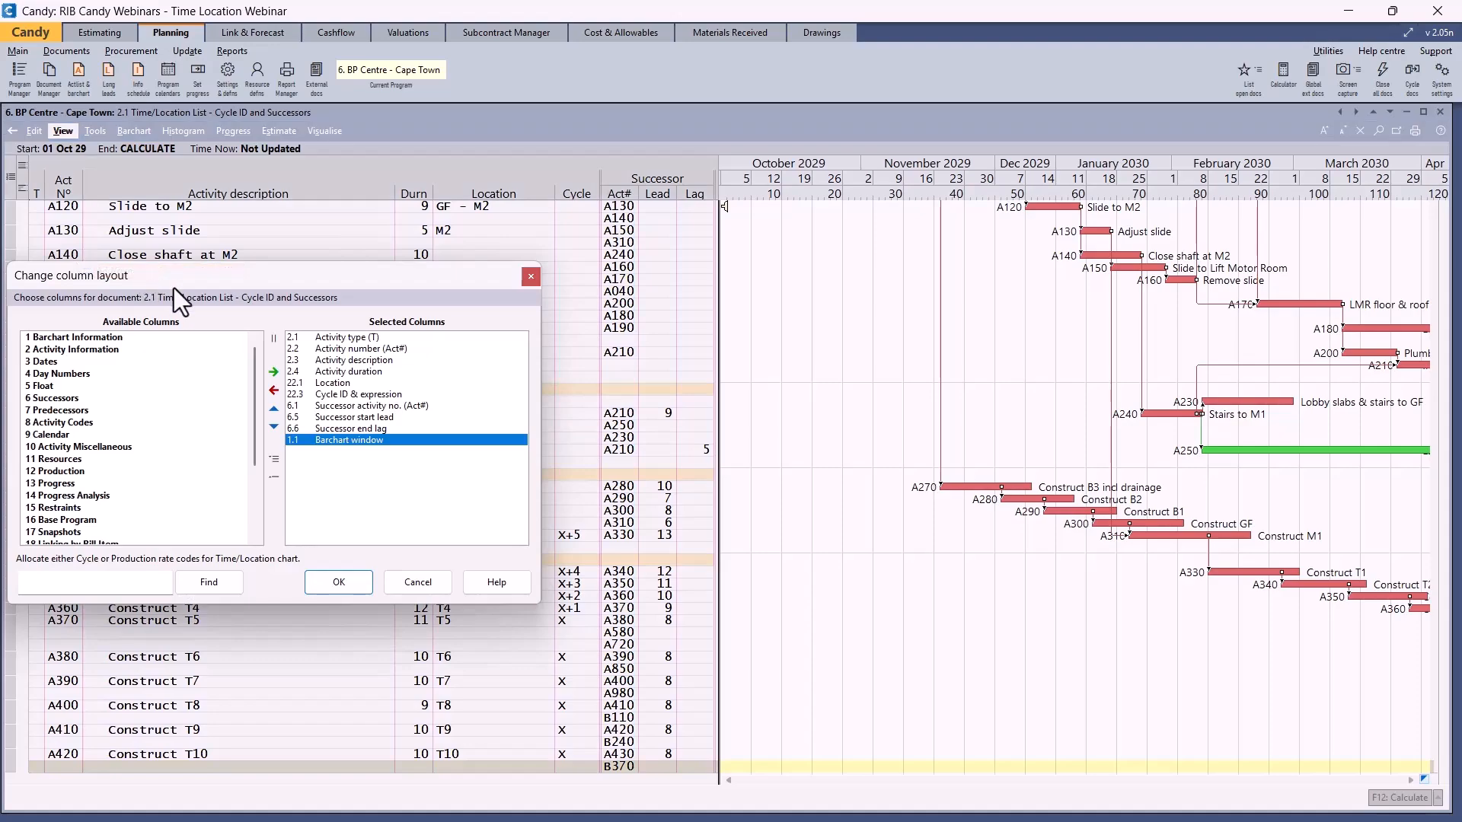
drag(190, 280, 405, 299)
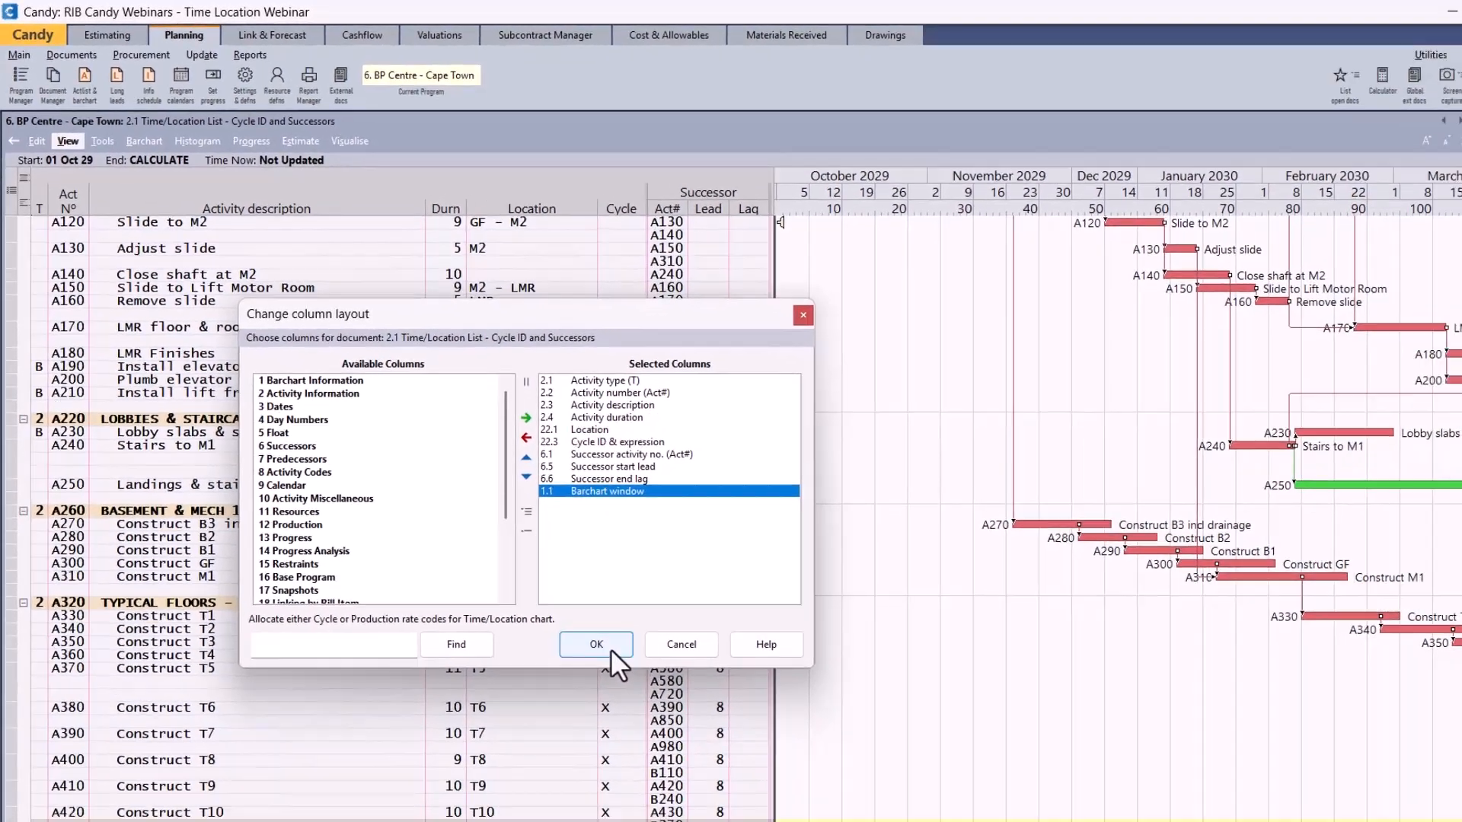
click(687, 742)
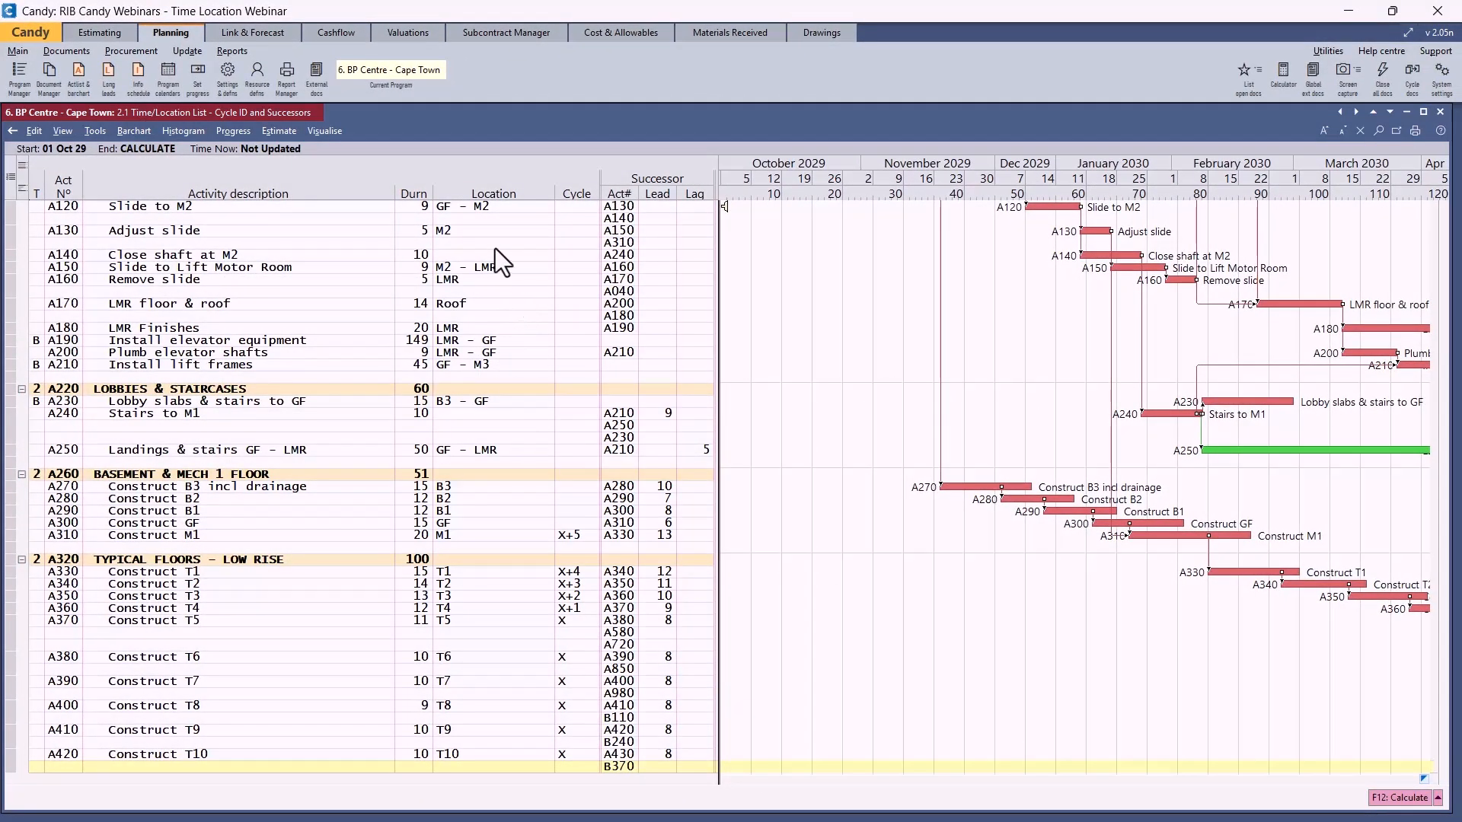
Limit the Cycle ID and Successors list to activities with a location by inverting a blanks filter on the Location column.
right_click(487, 194)
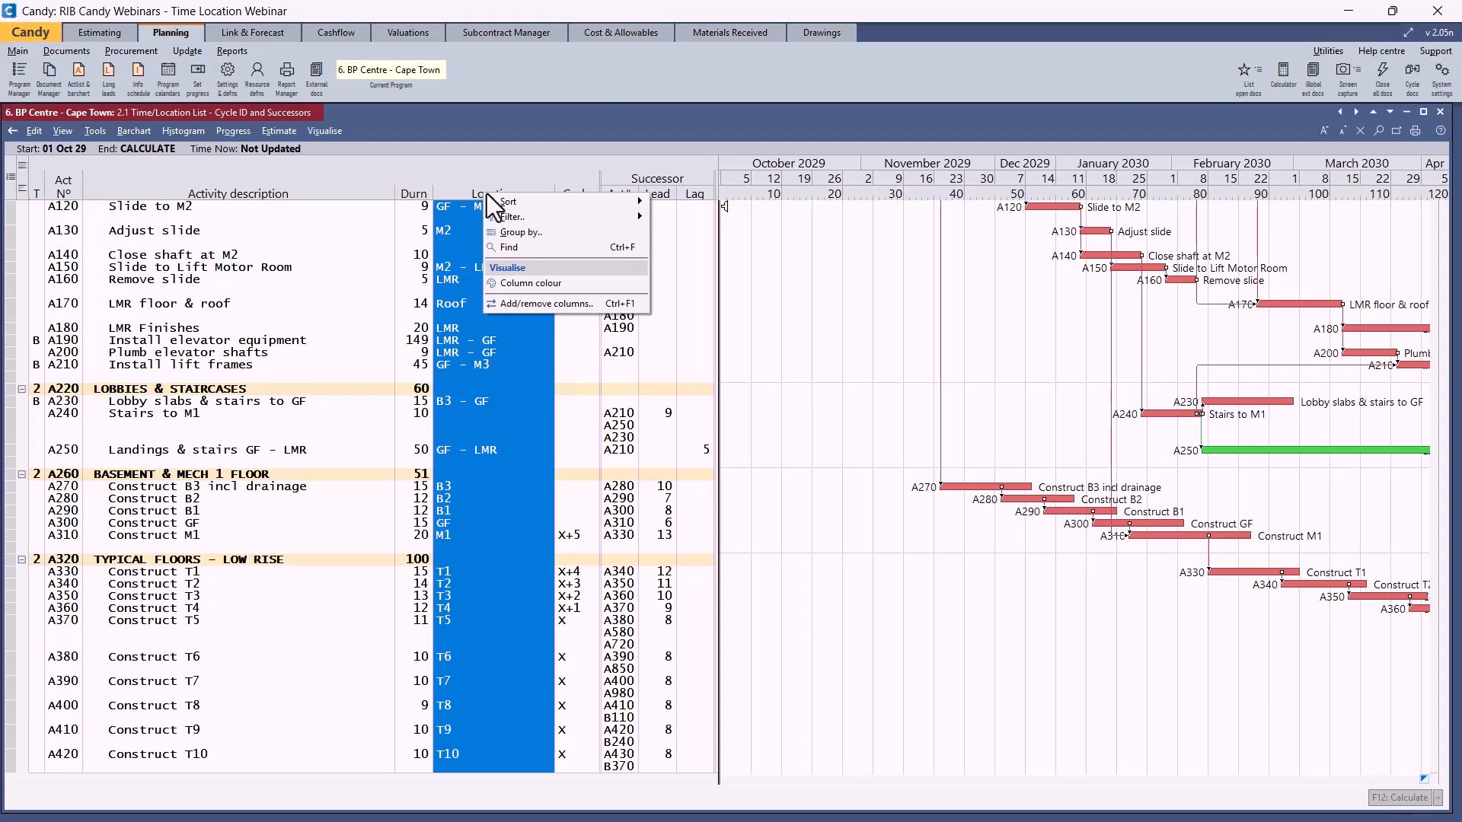
mouse_move(529, 219)
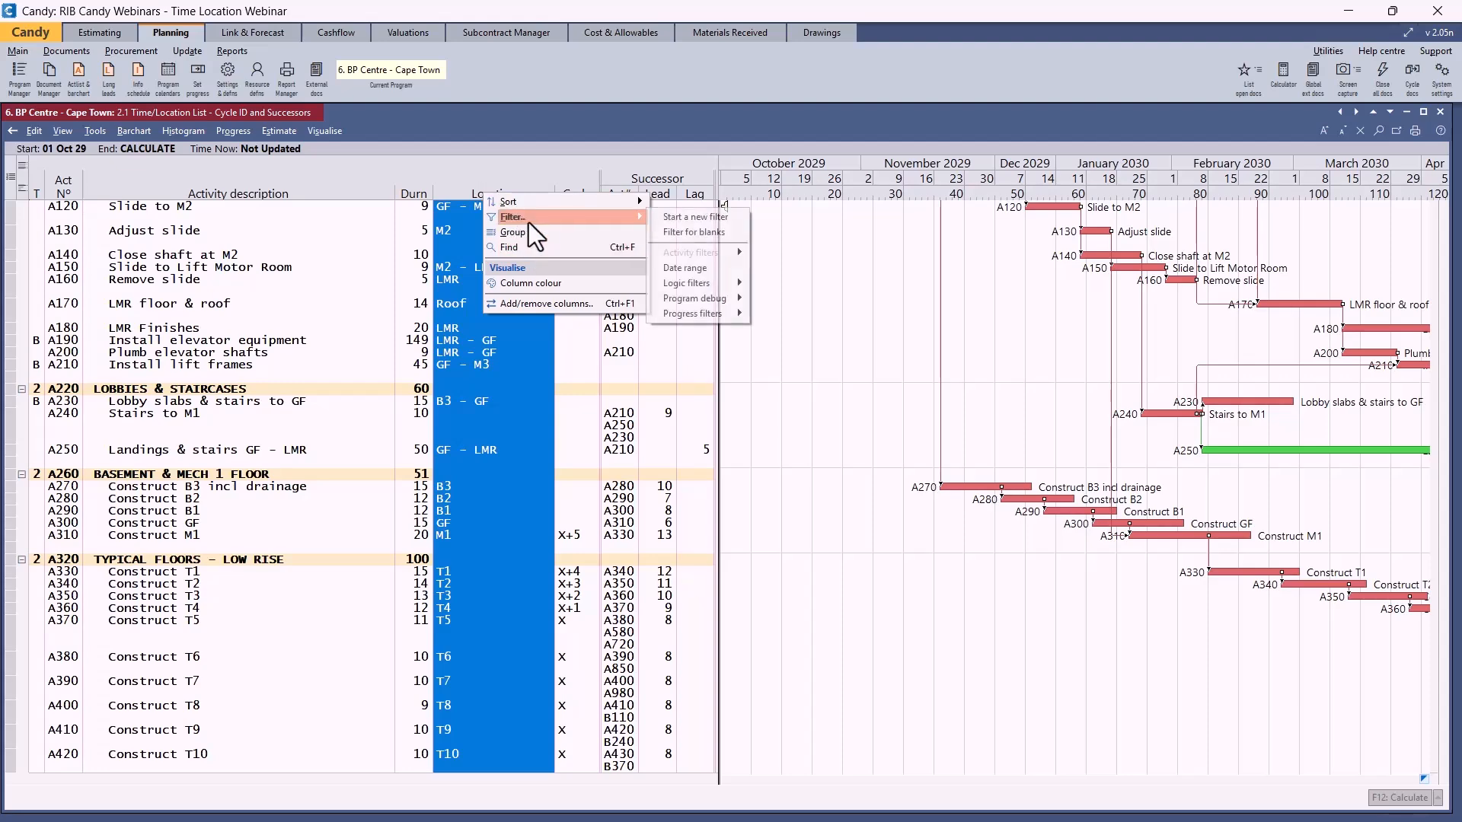
click(678, 233)
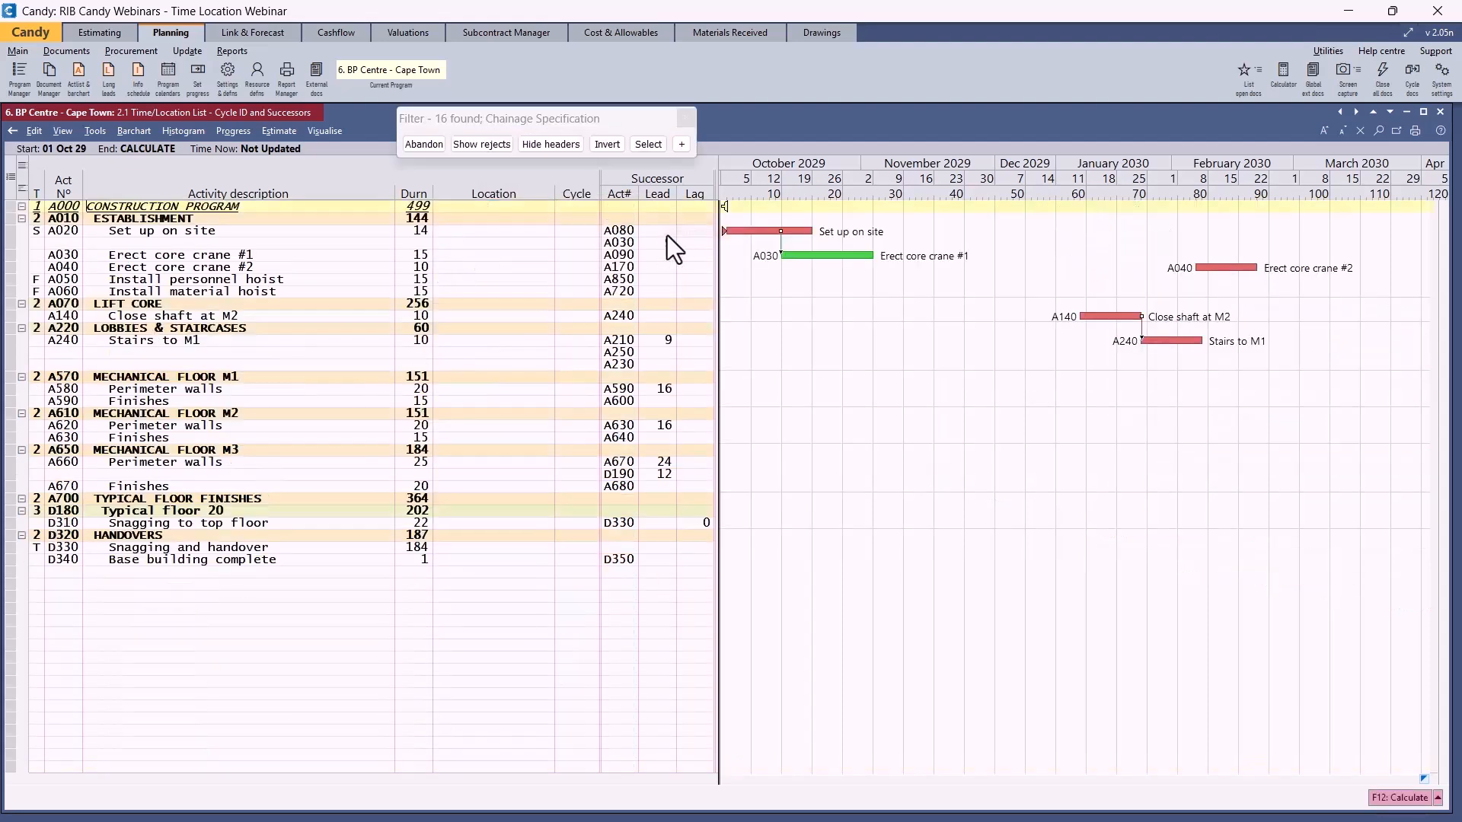
click(601, 148)
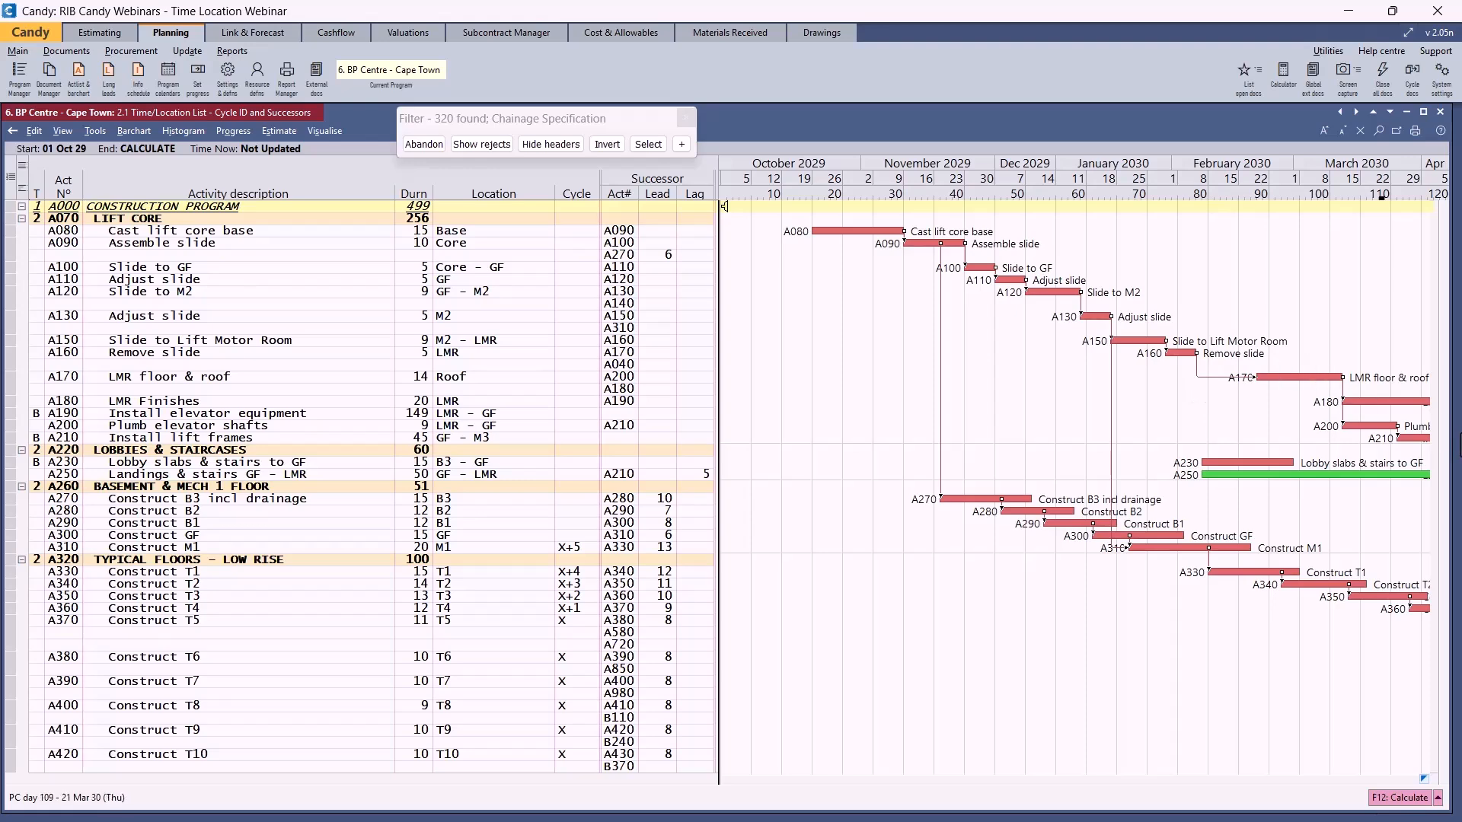
scroll(891, 491, down, 5)
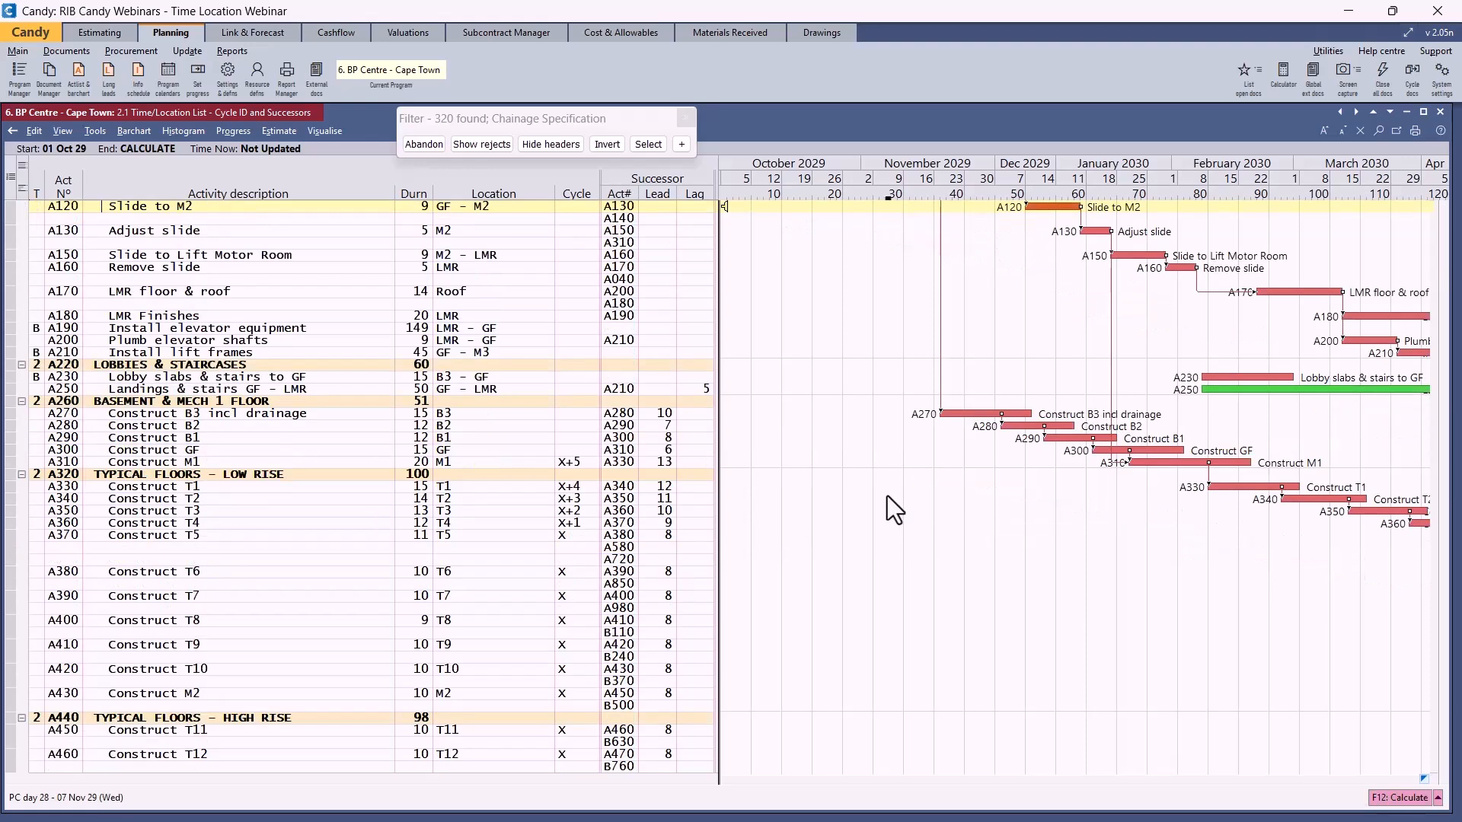
Examine the cycle codes and successor leads of the typical floor activities, check the Cycle times values and close them.
scroll(883, 495, down, 3)
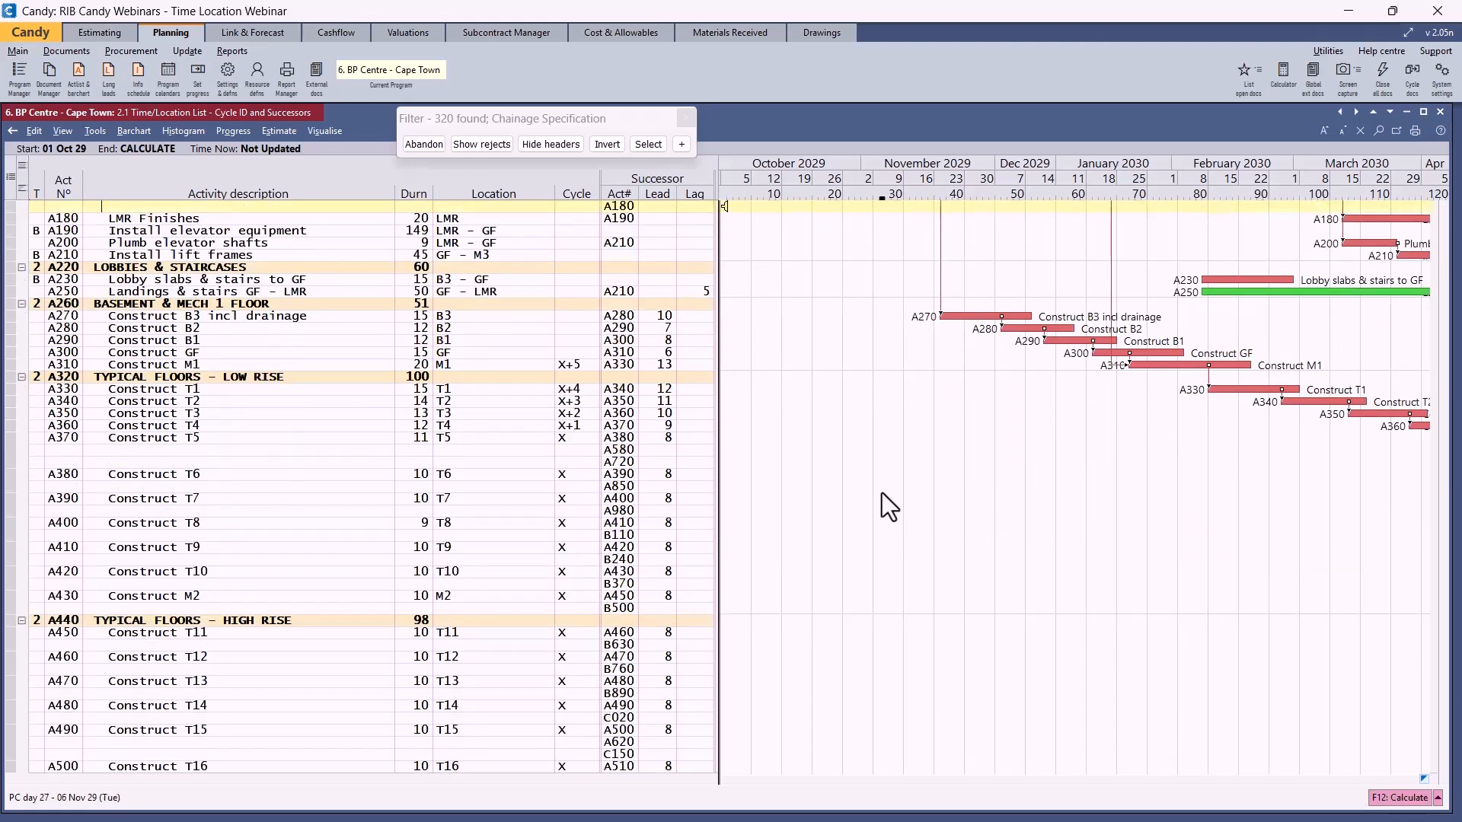
scroll(880, 493, down, 3)
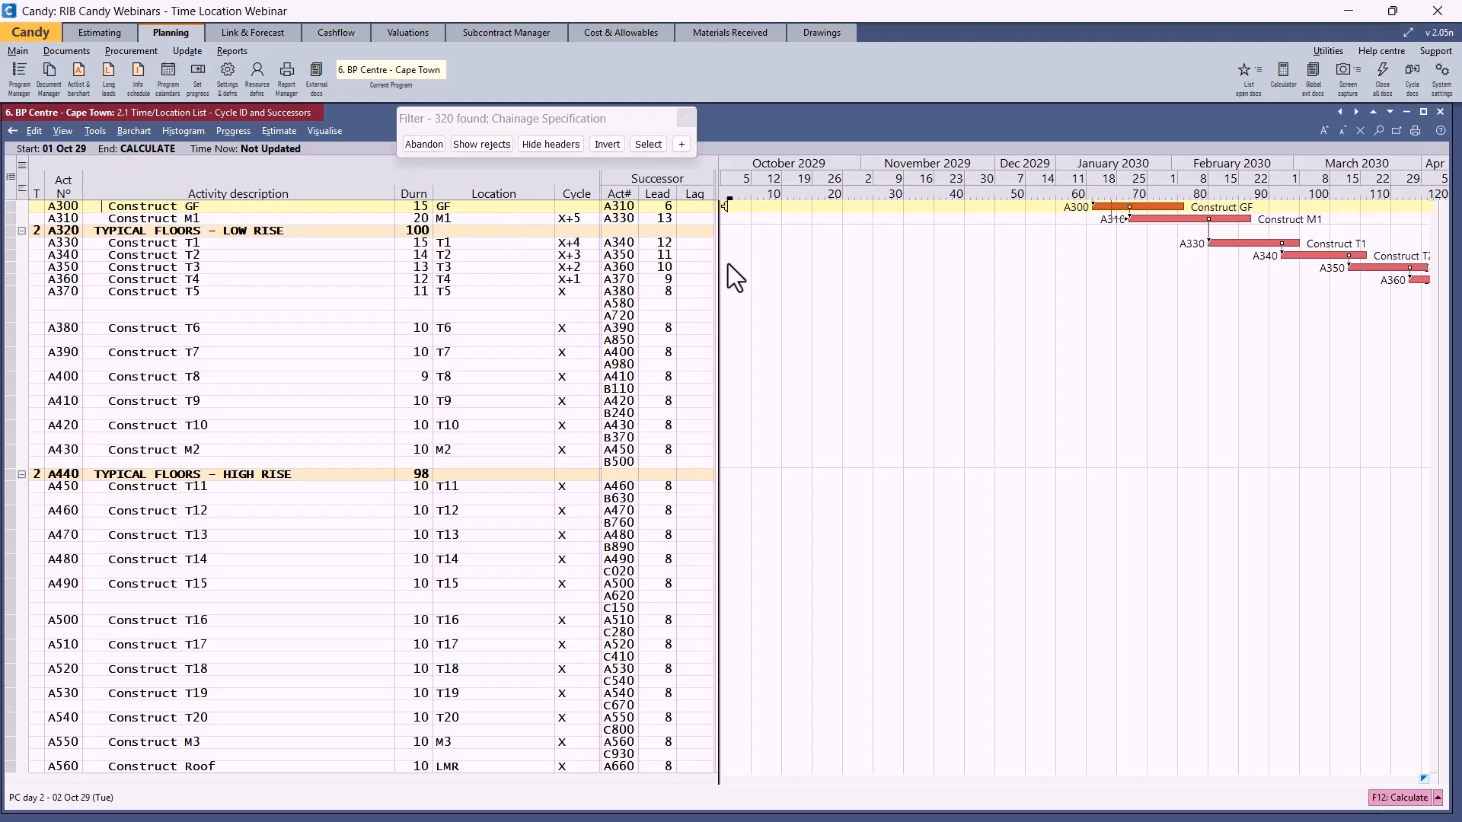
scroll(636, 262, up, 1)
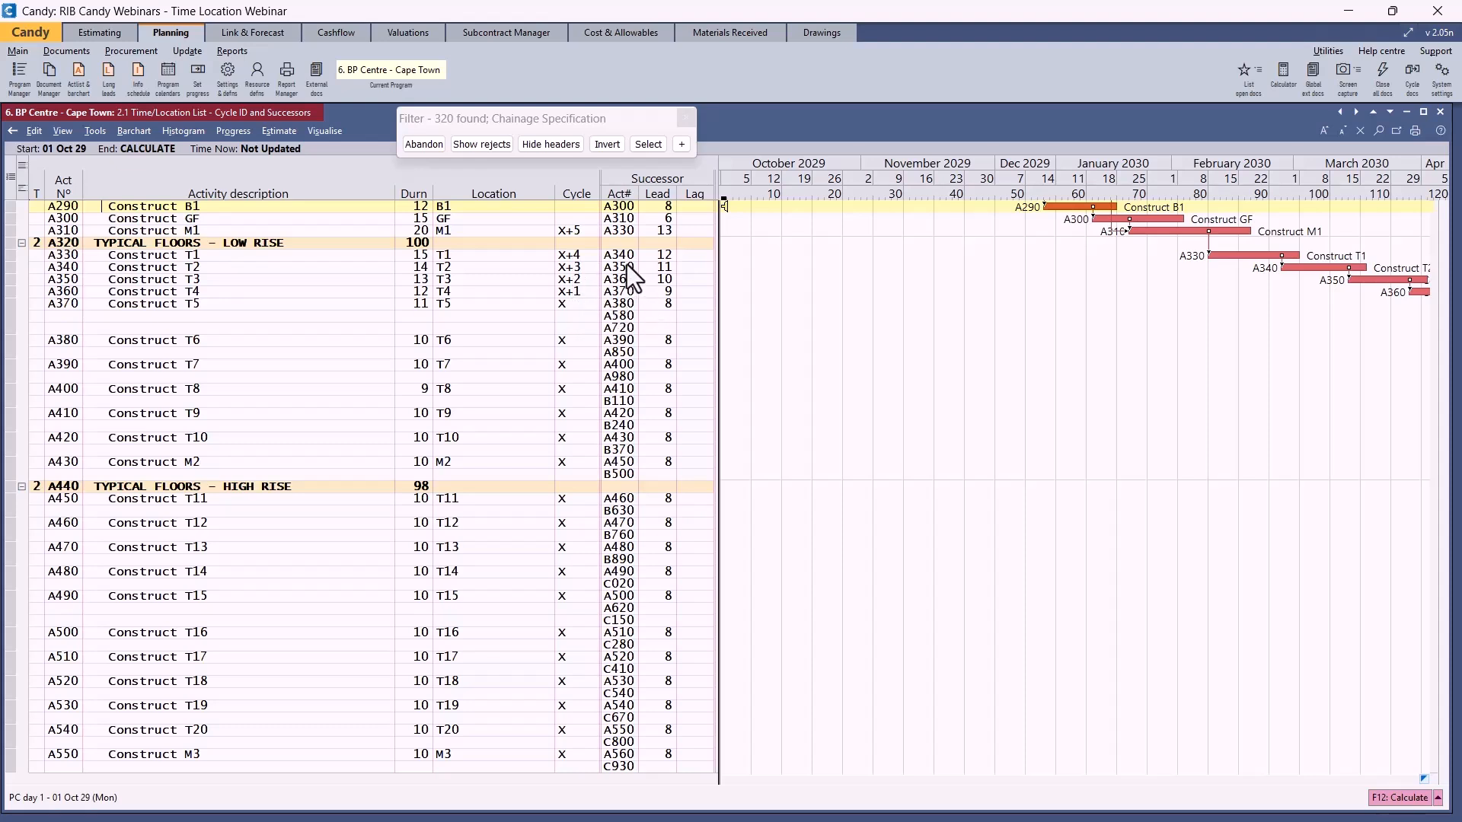
double_click(565, 232)
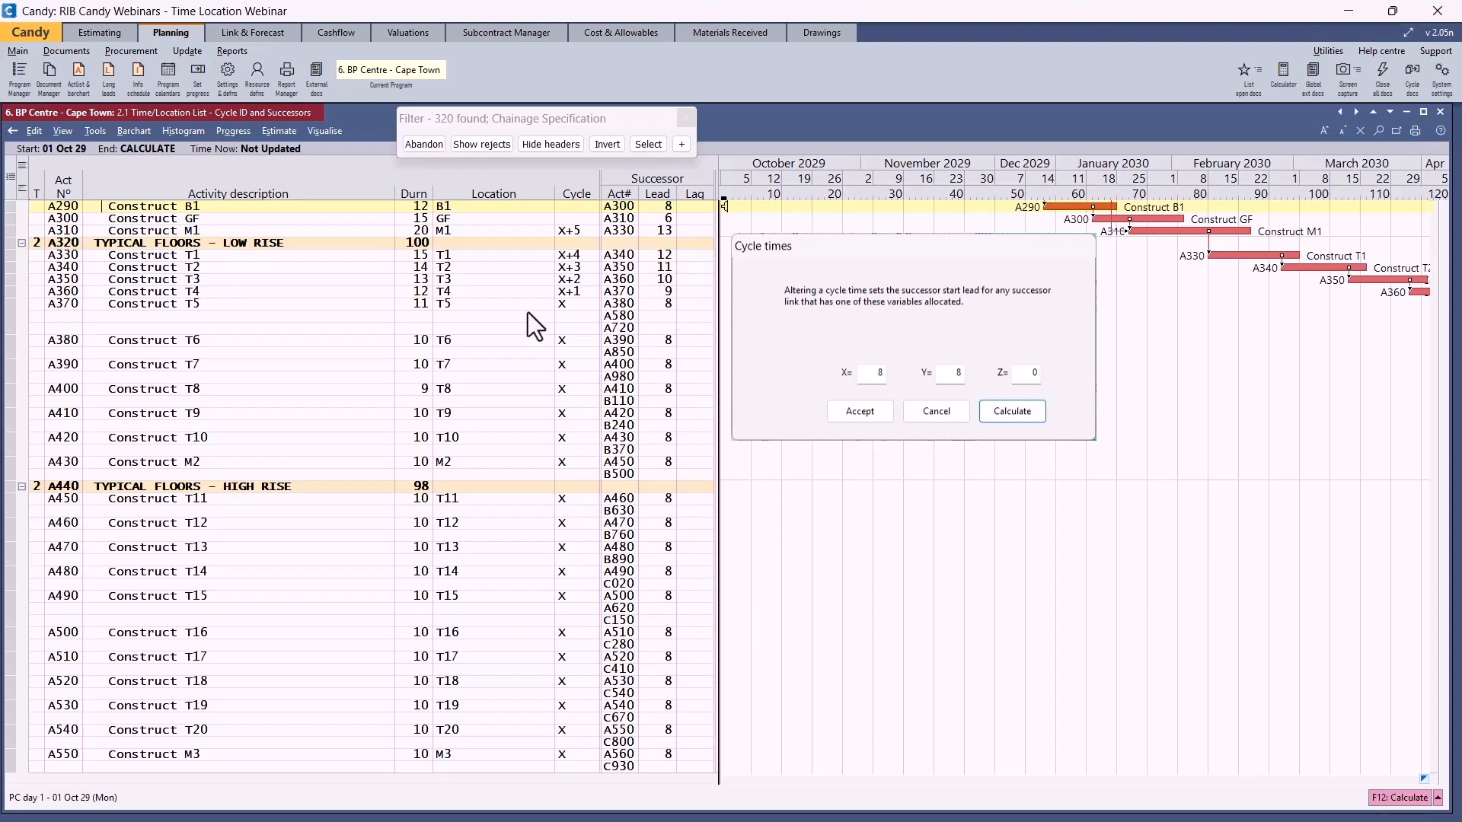
key(Escape)
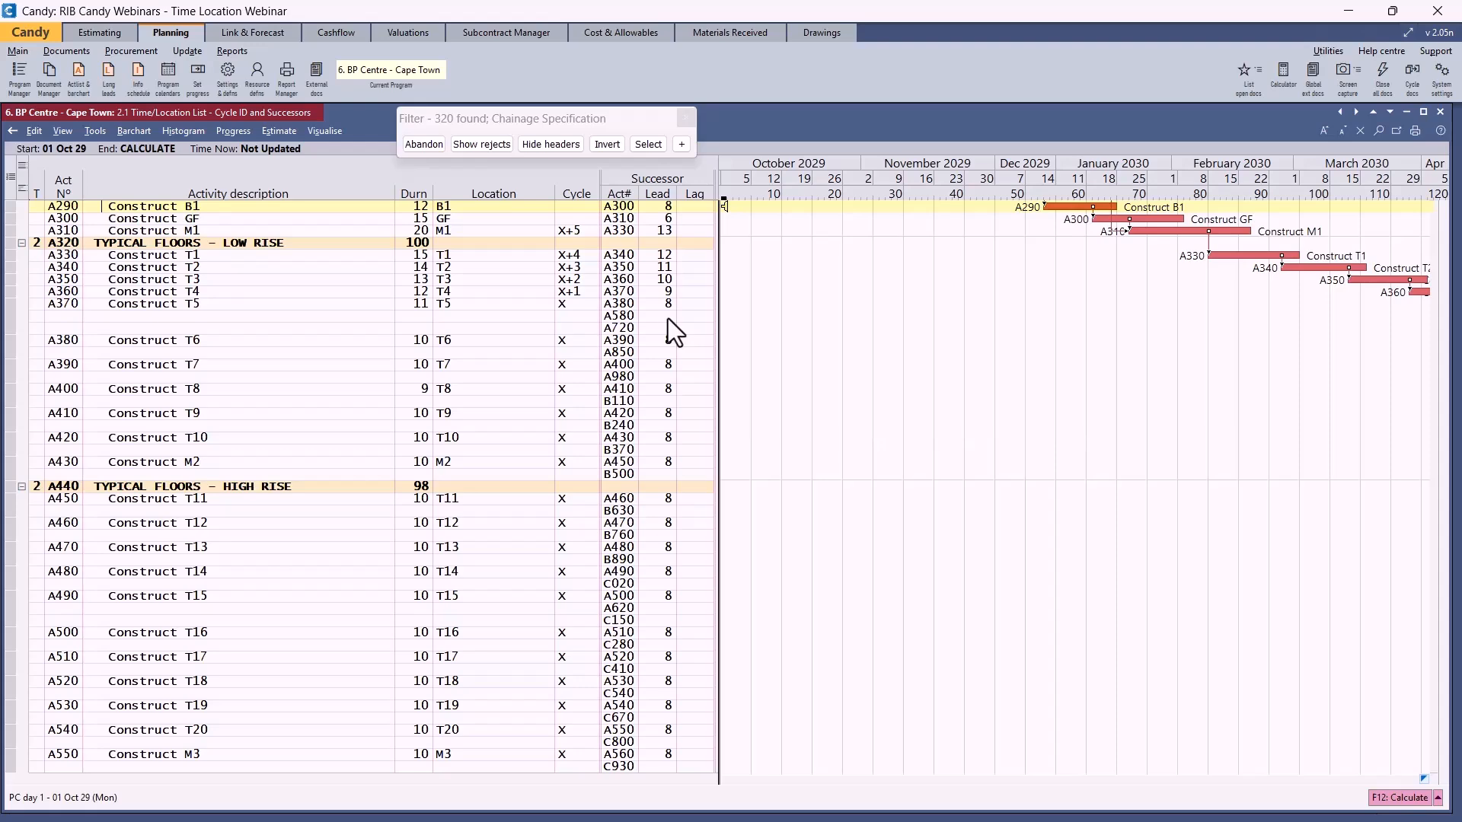
Open the 2.2 Time/Location Chart document, set cycle time X to 5 and accept it.
click(51, 73)
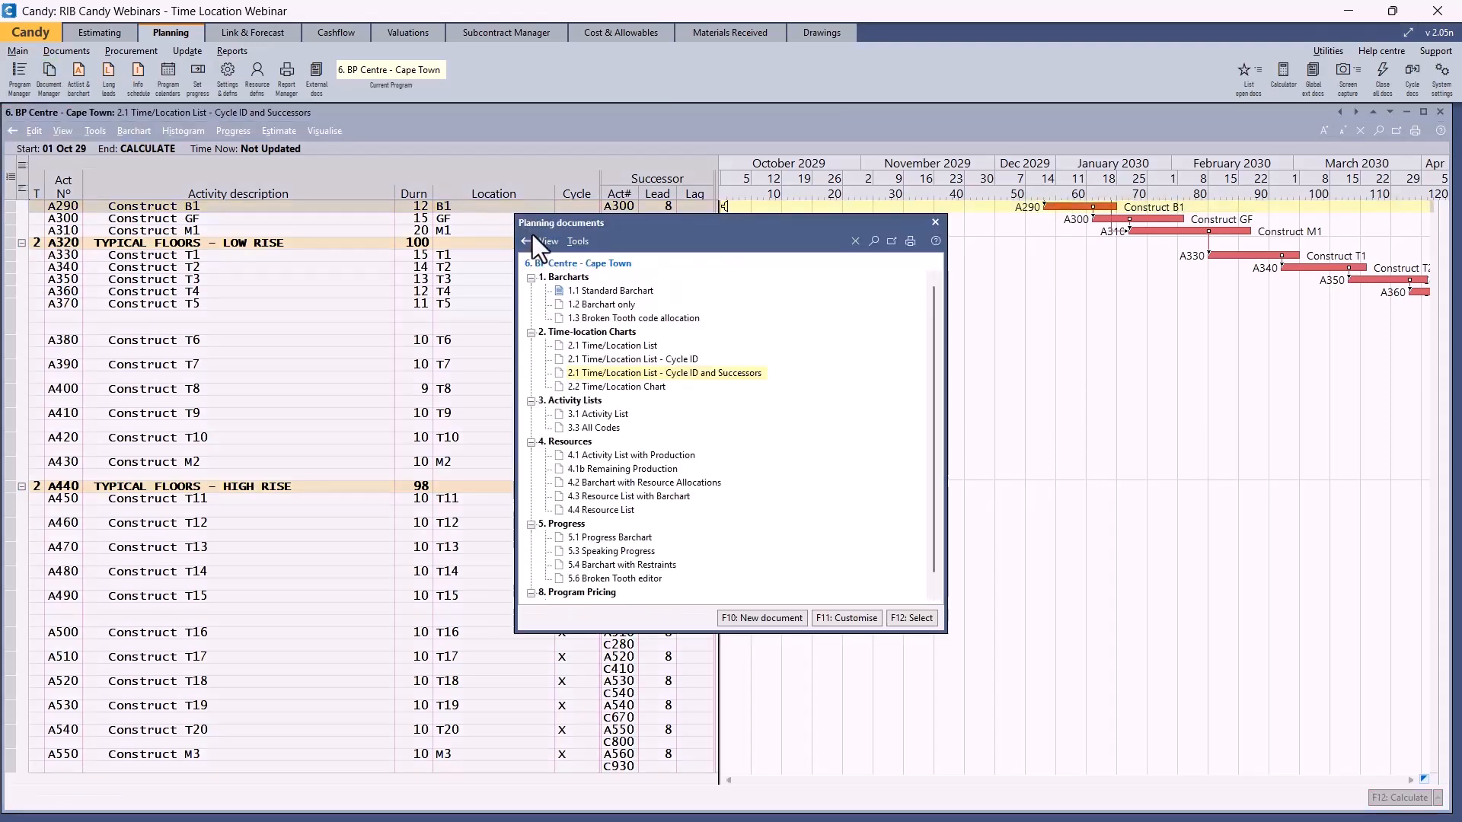
double_click(654, 387)
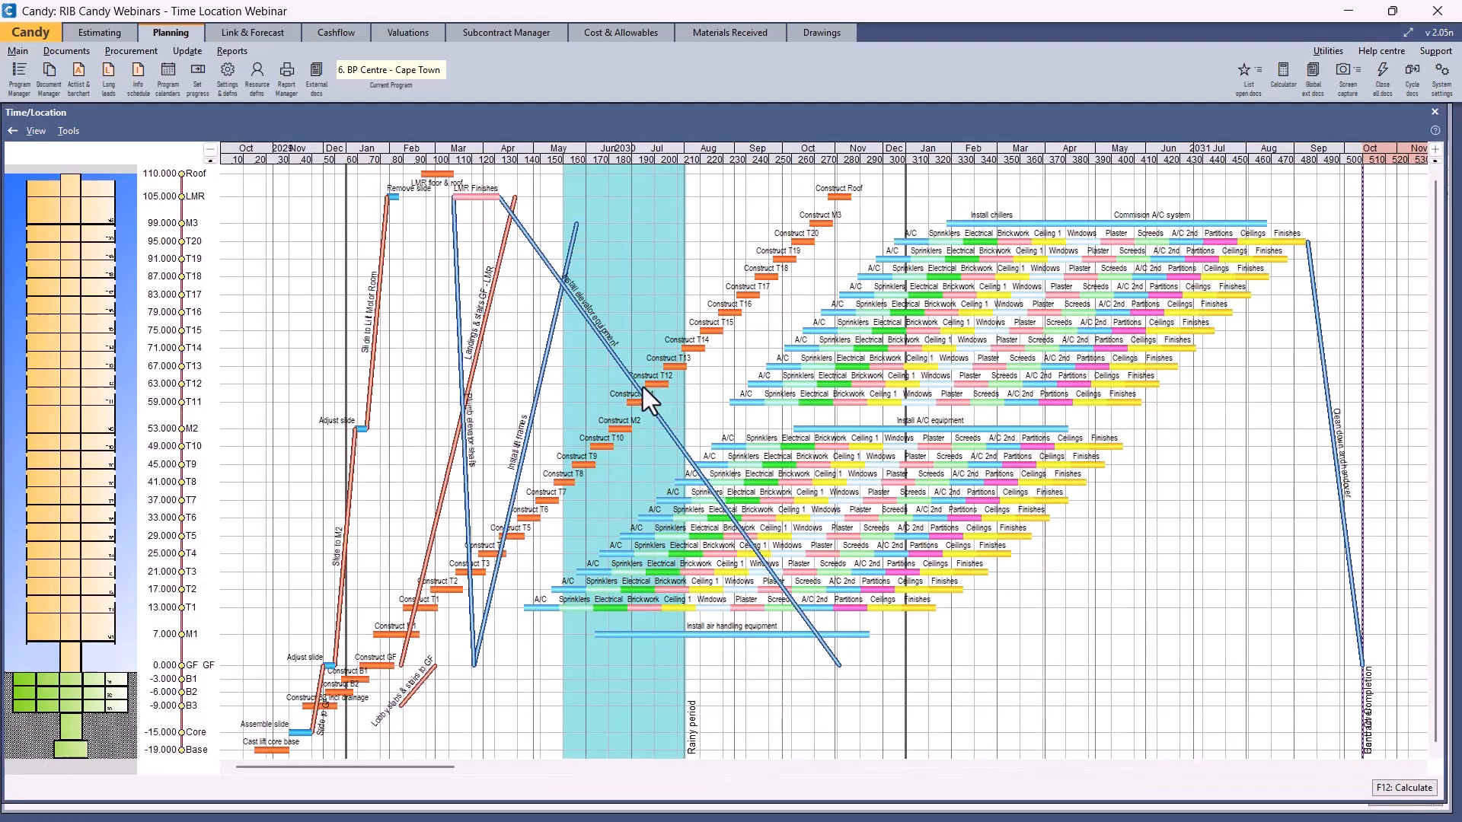
click(58, 134)
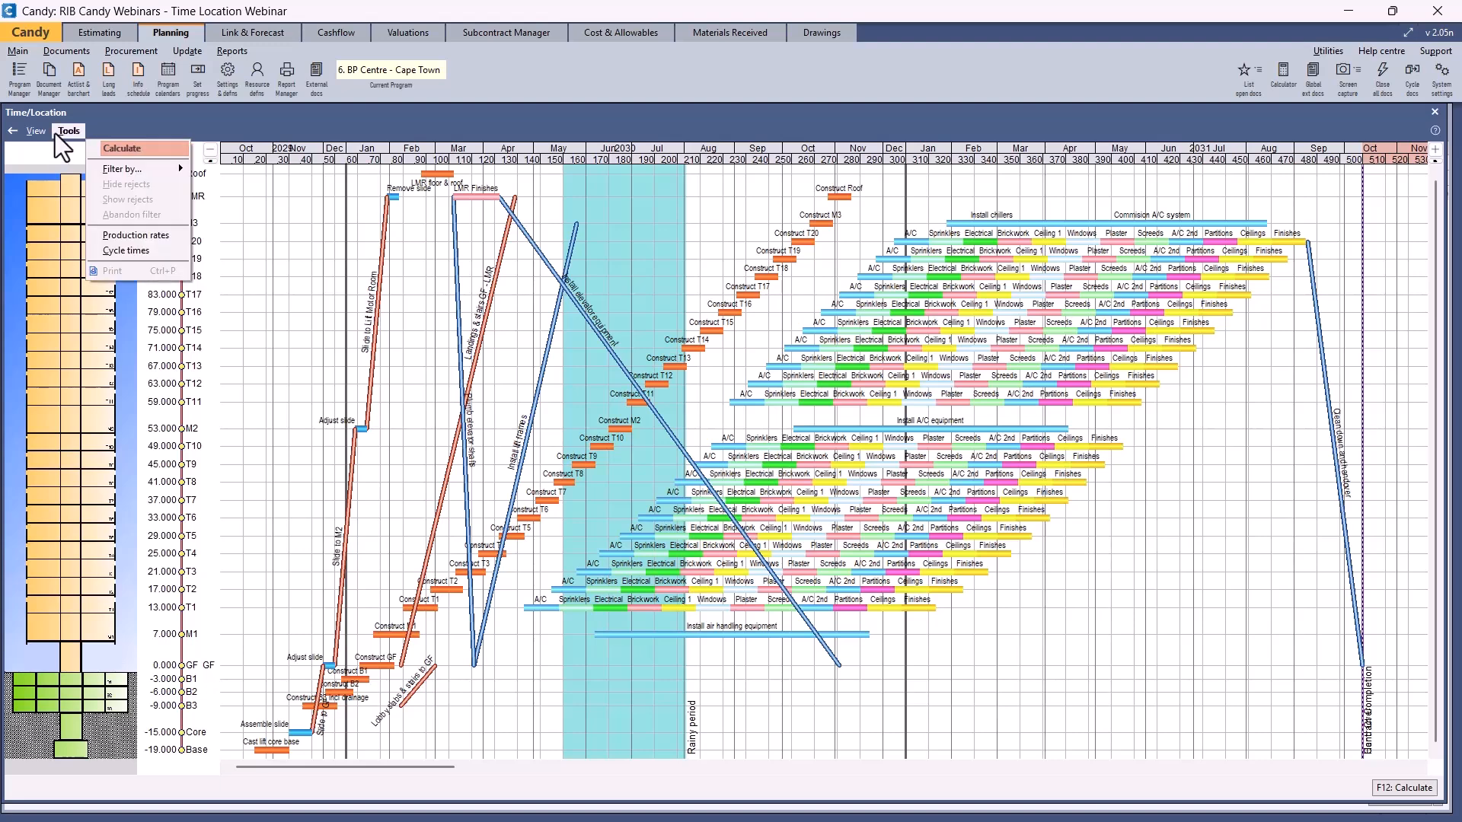
click(129, 251)
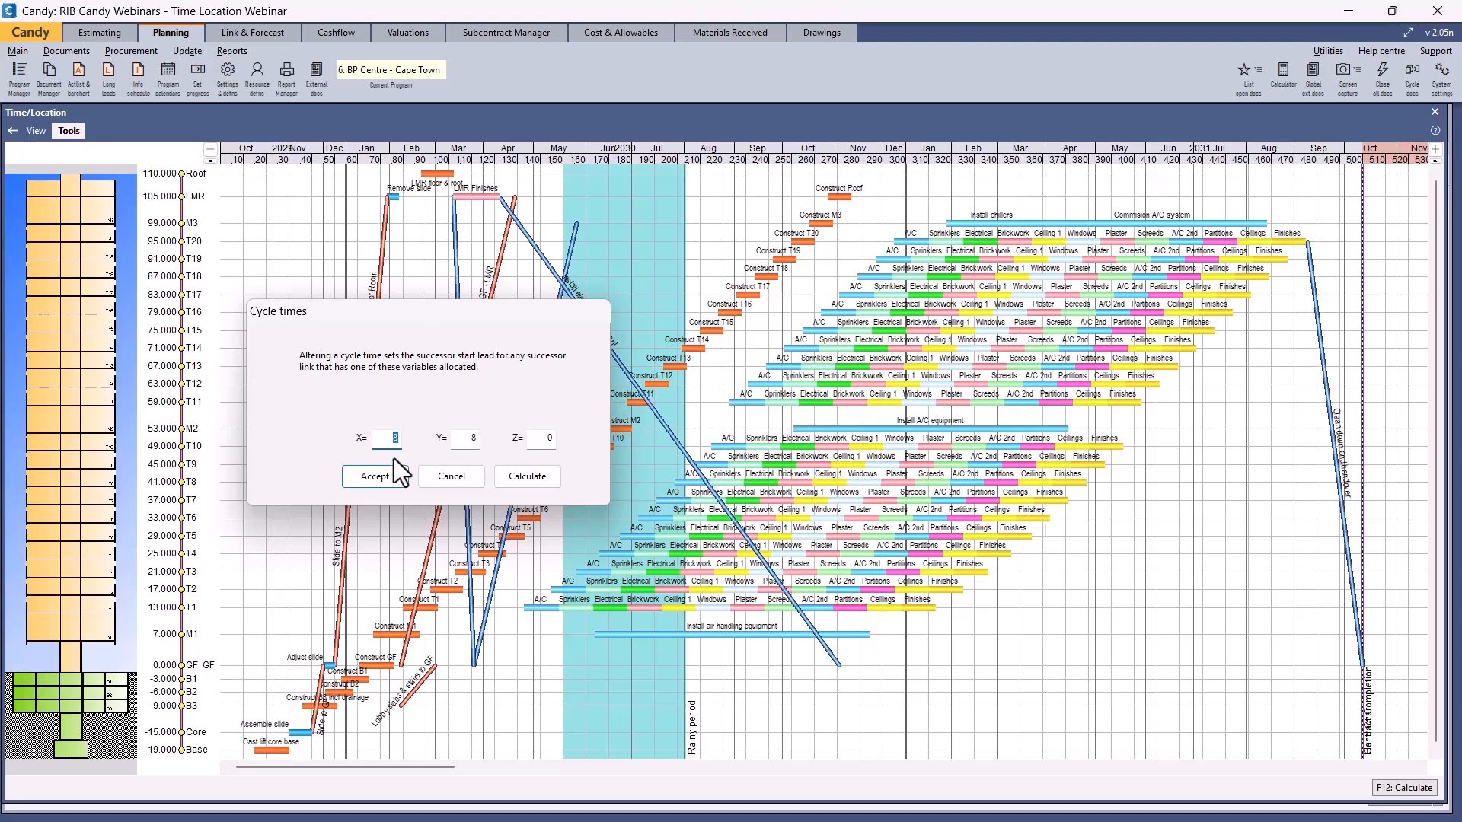
text(5)
click(381, 479)
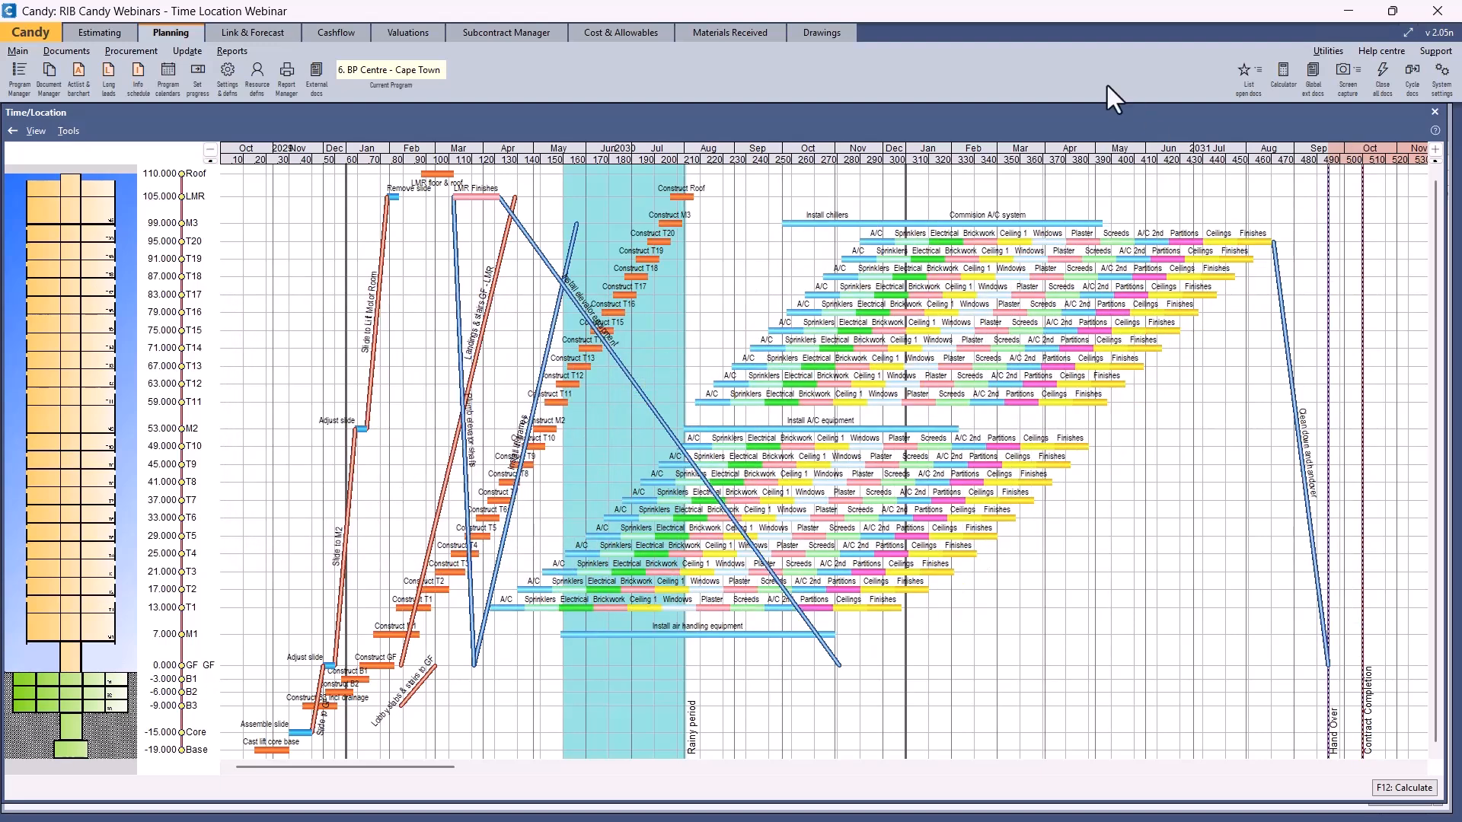
Close the time/location chart and compare the Construct M1 and typical floor leads in the list with the Cycle times values.
click(1434, 113)
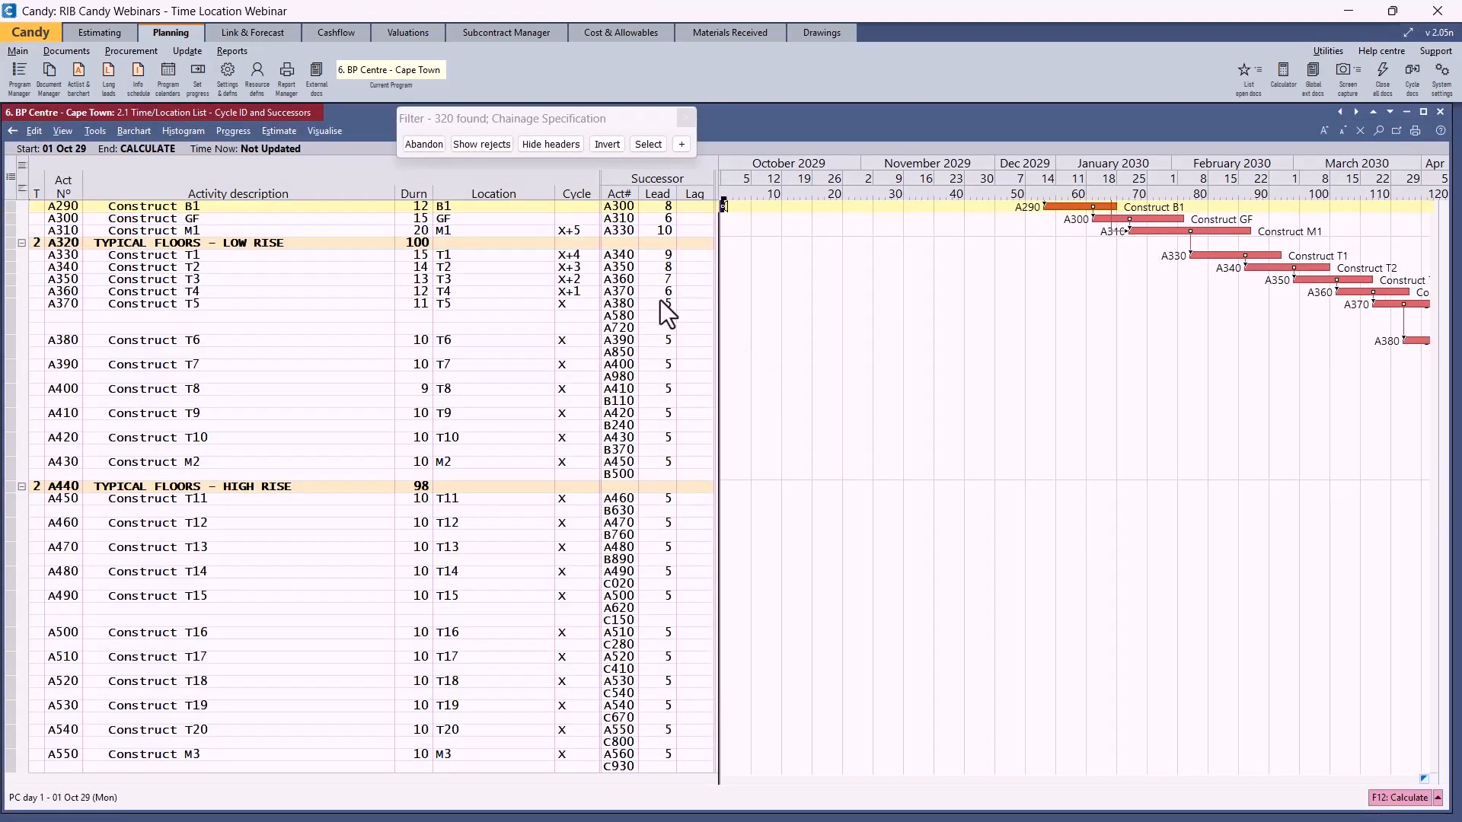
double_click(580, 231)
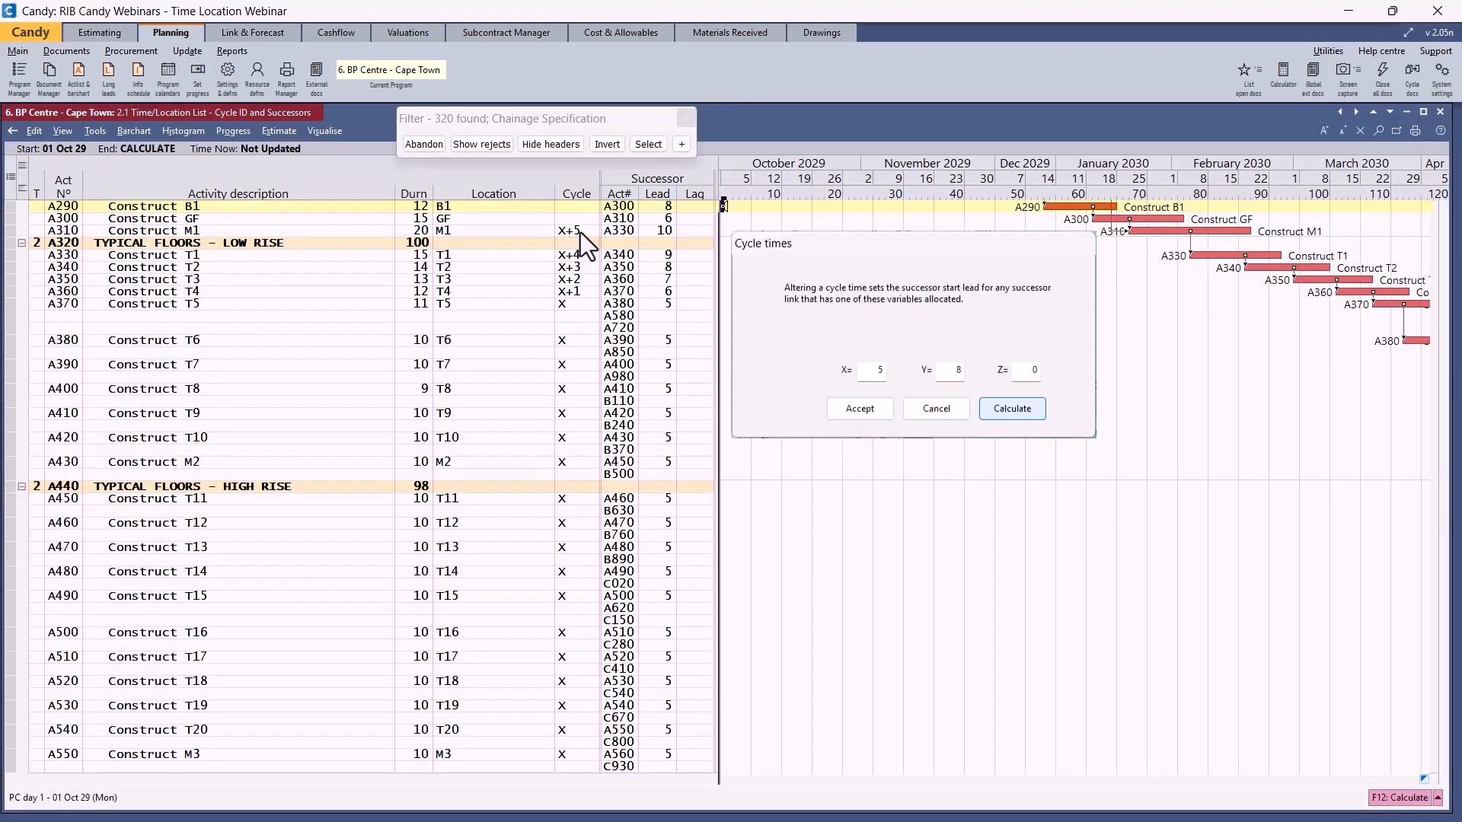
click(668, 233)
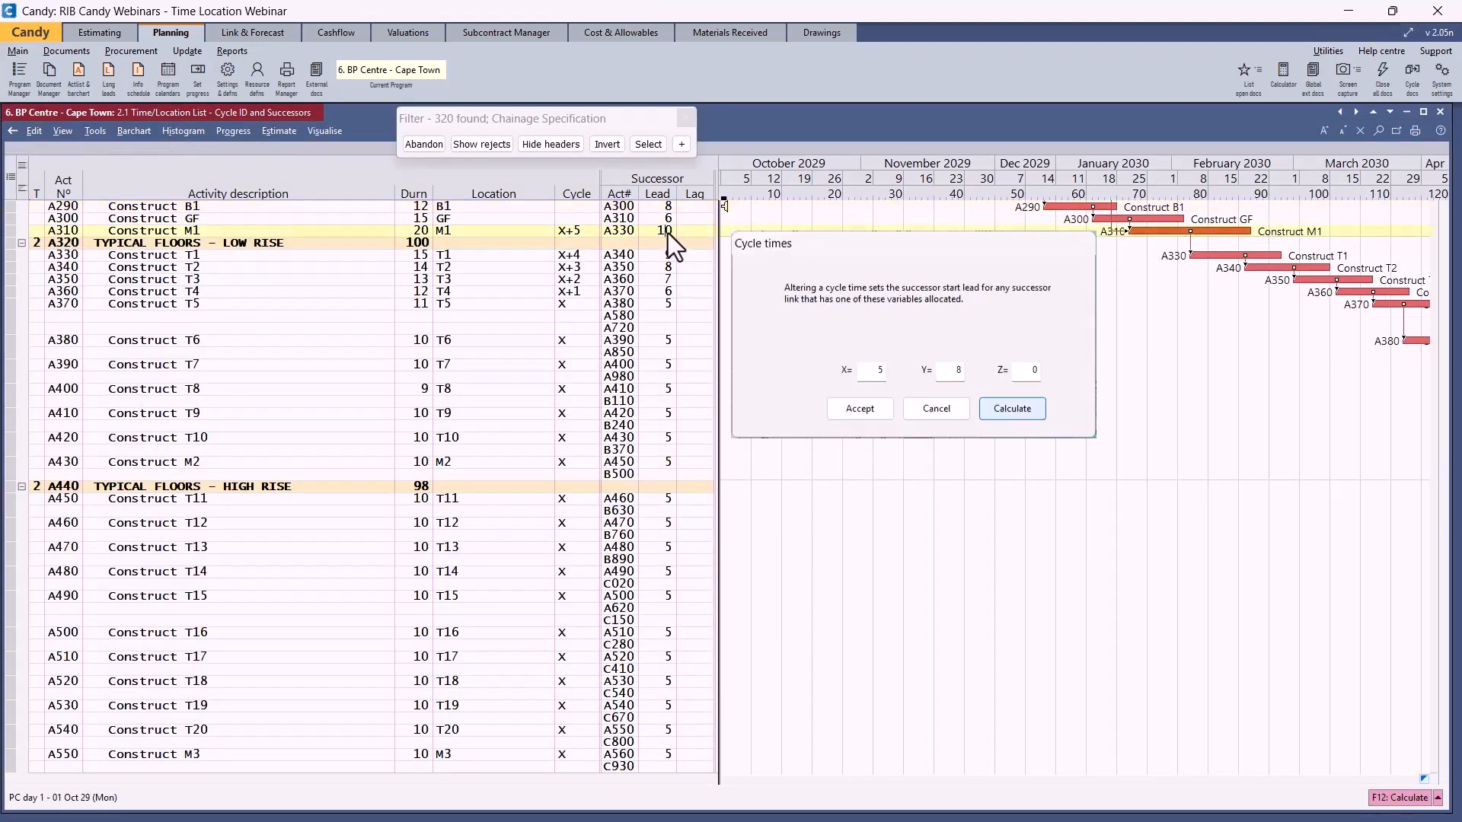
click(669, 346)
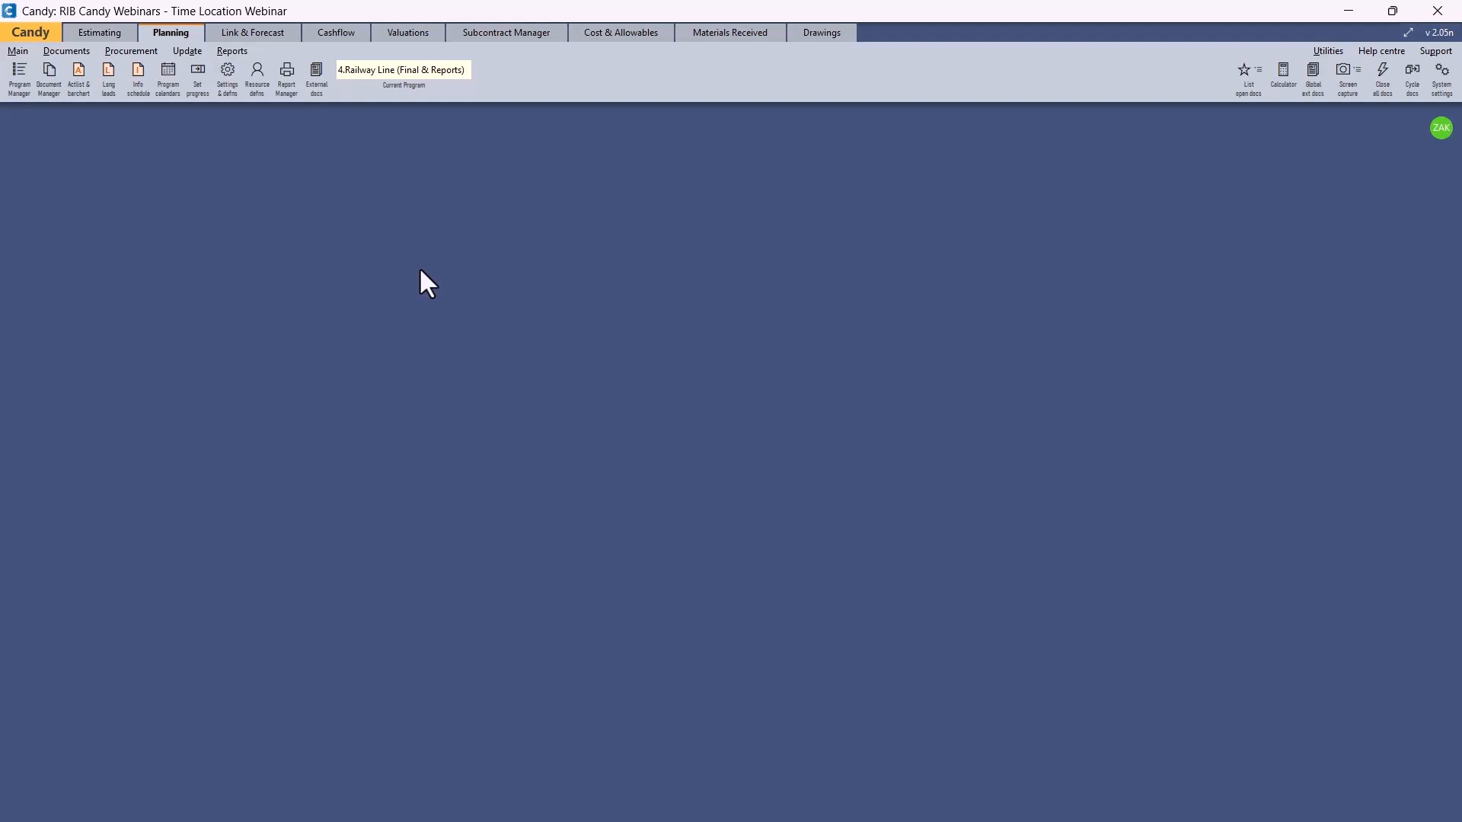
Open the railway line program's planning reports, view the new Time/Location report type and select the existing Time/Location Report.
click(287, 80)
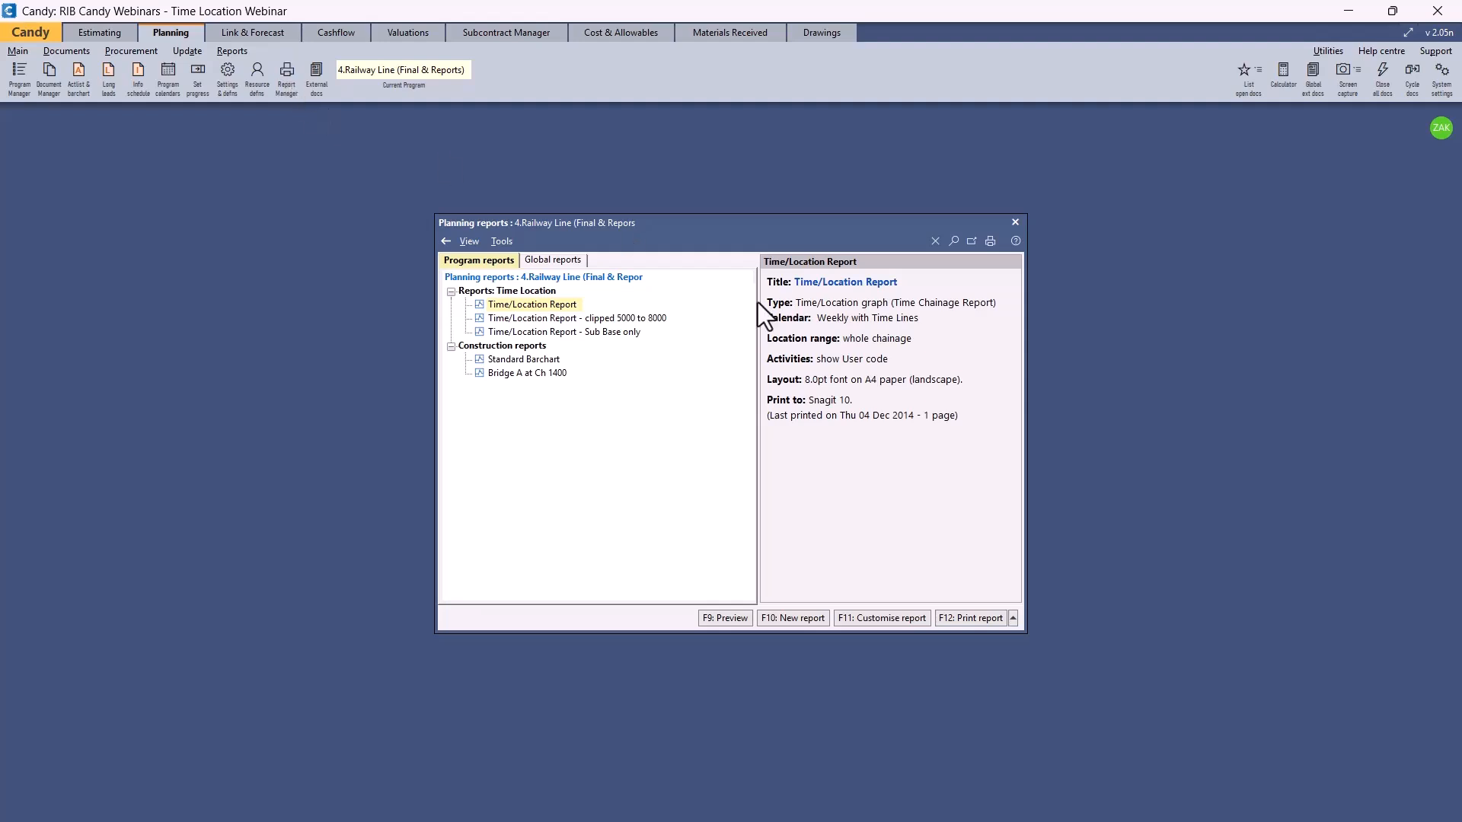
click(810, 615)
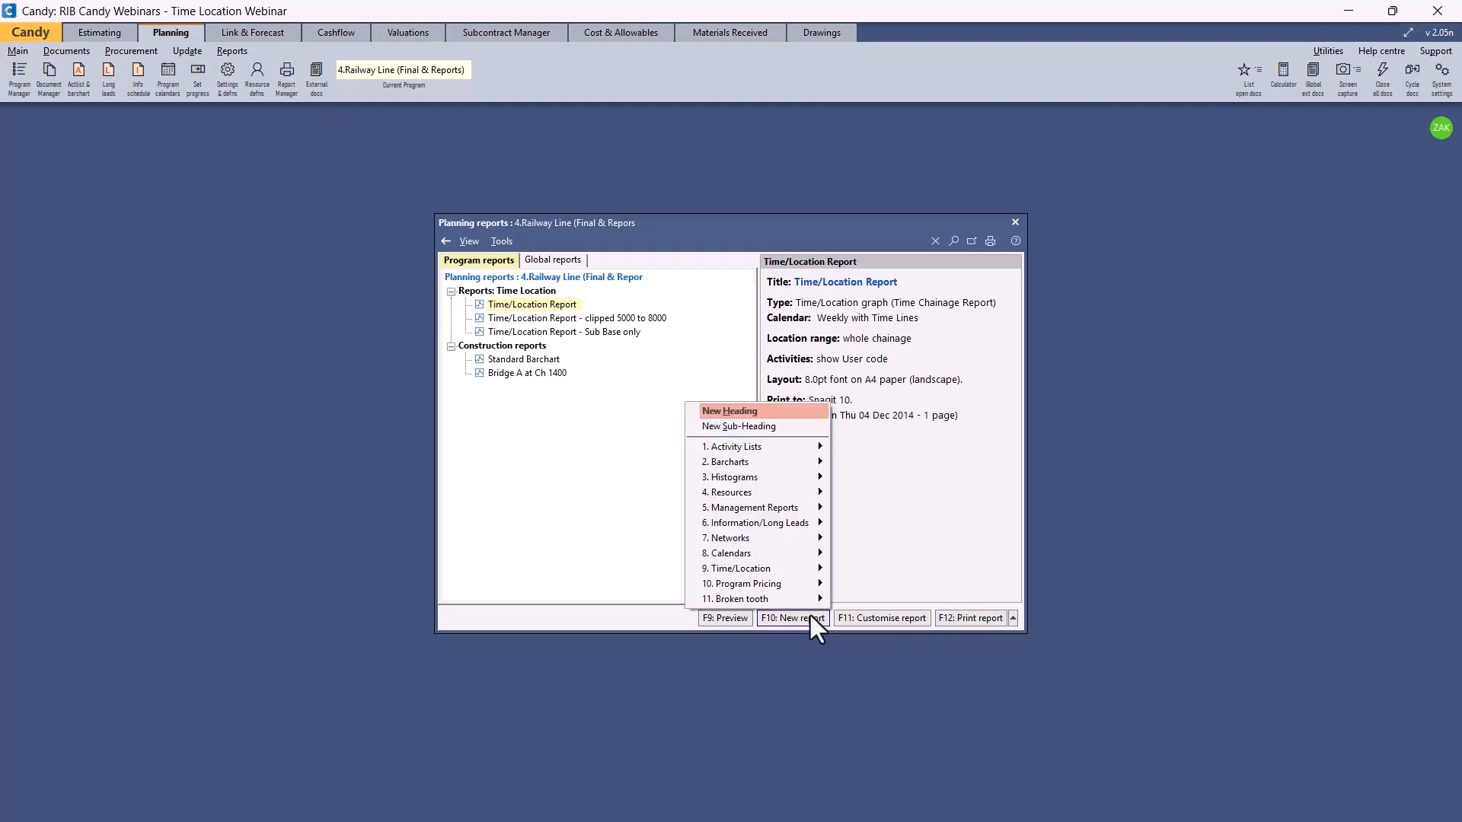
mouse_move(780, 572)
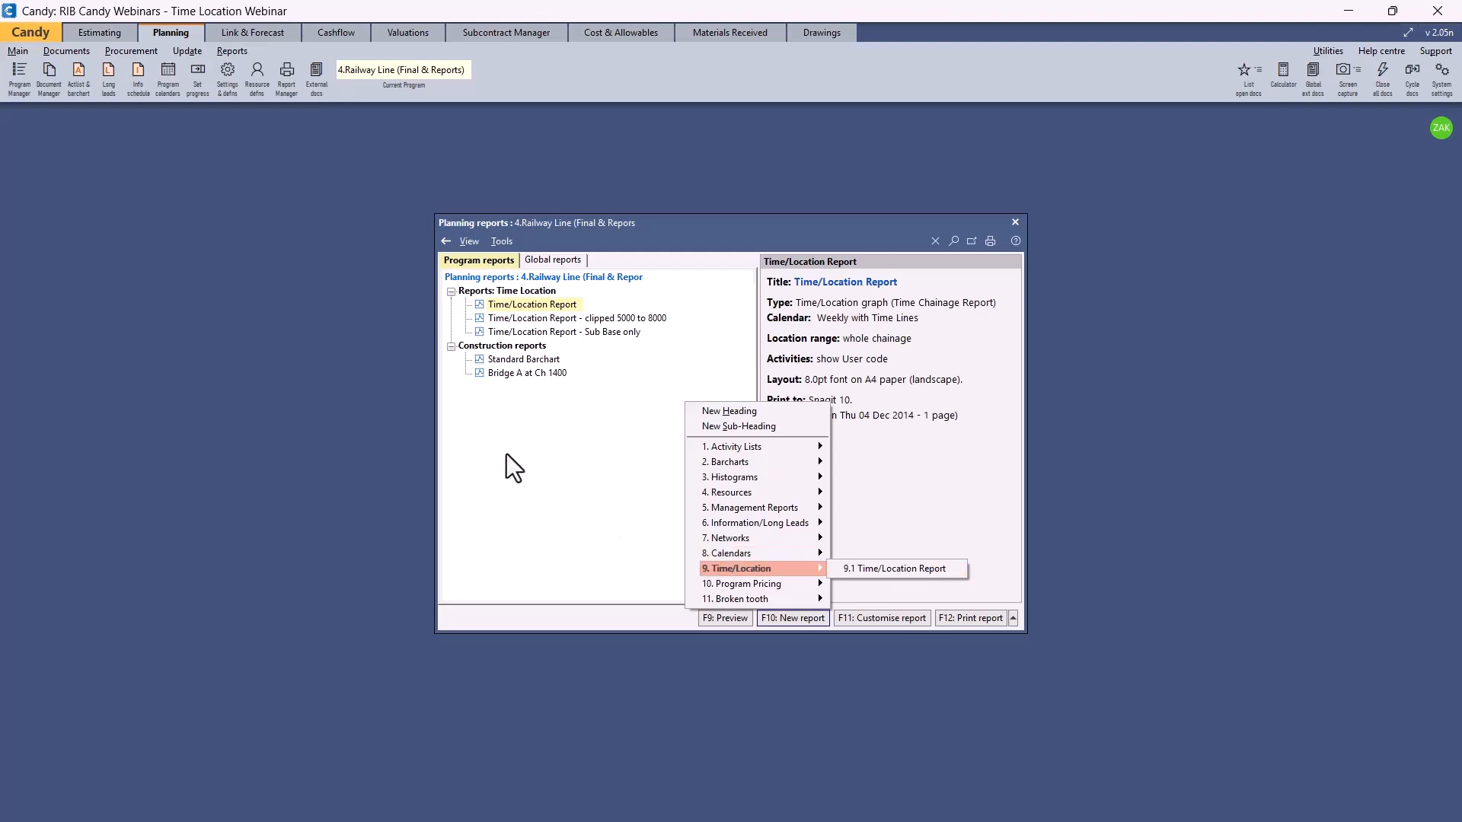
click(527, 302)
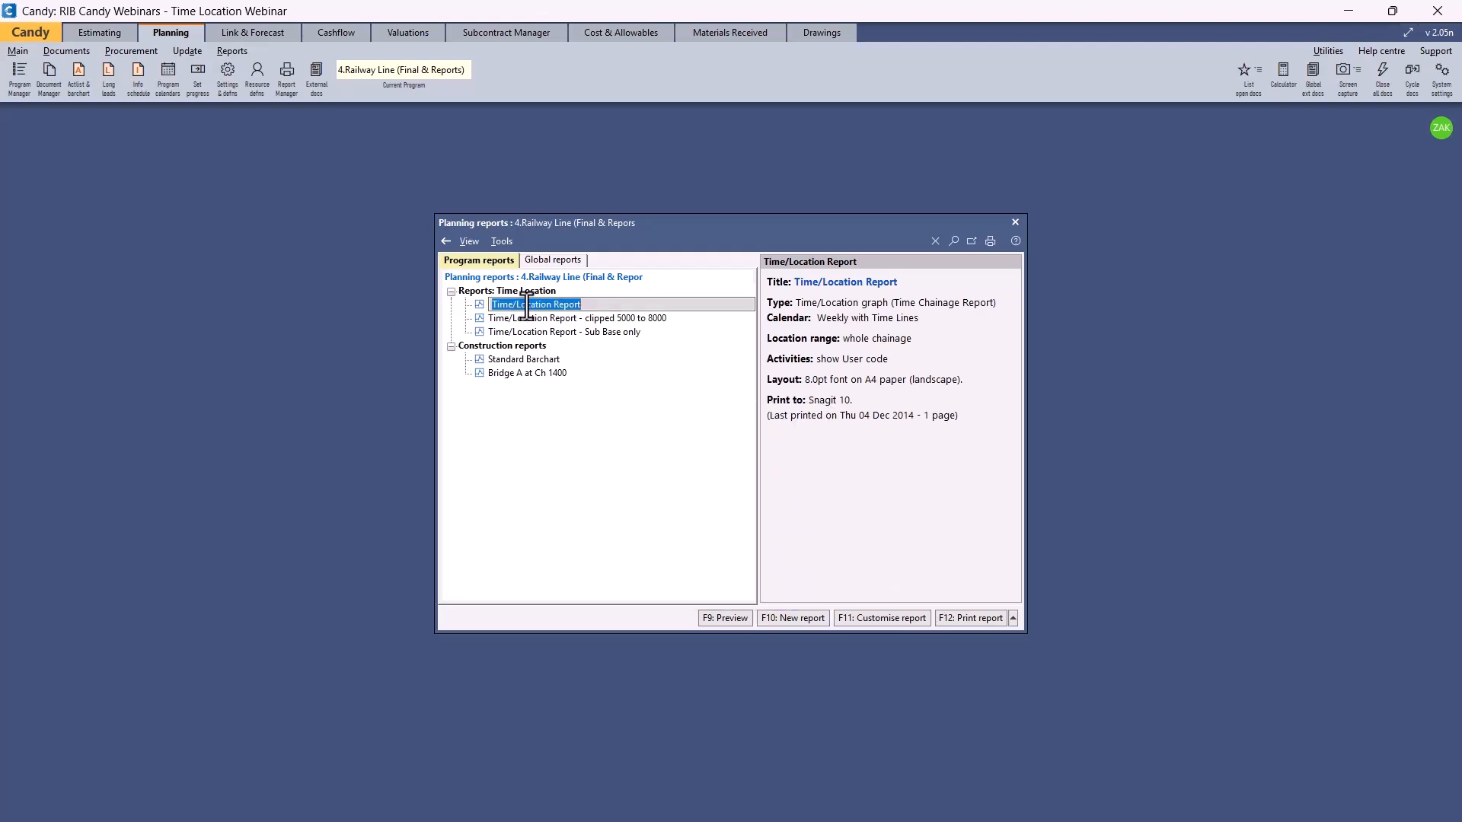
Review the Time/Location Report's bar colour and bar reference options, accept the settings and preview the report.
click(895, 617)
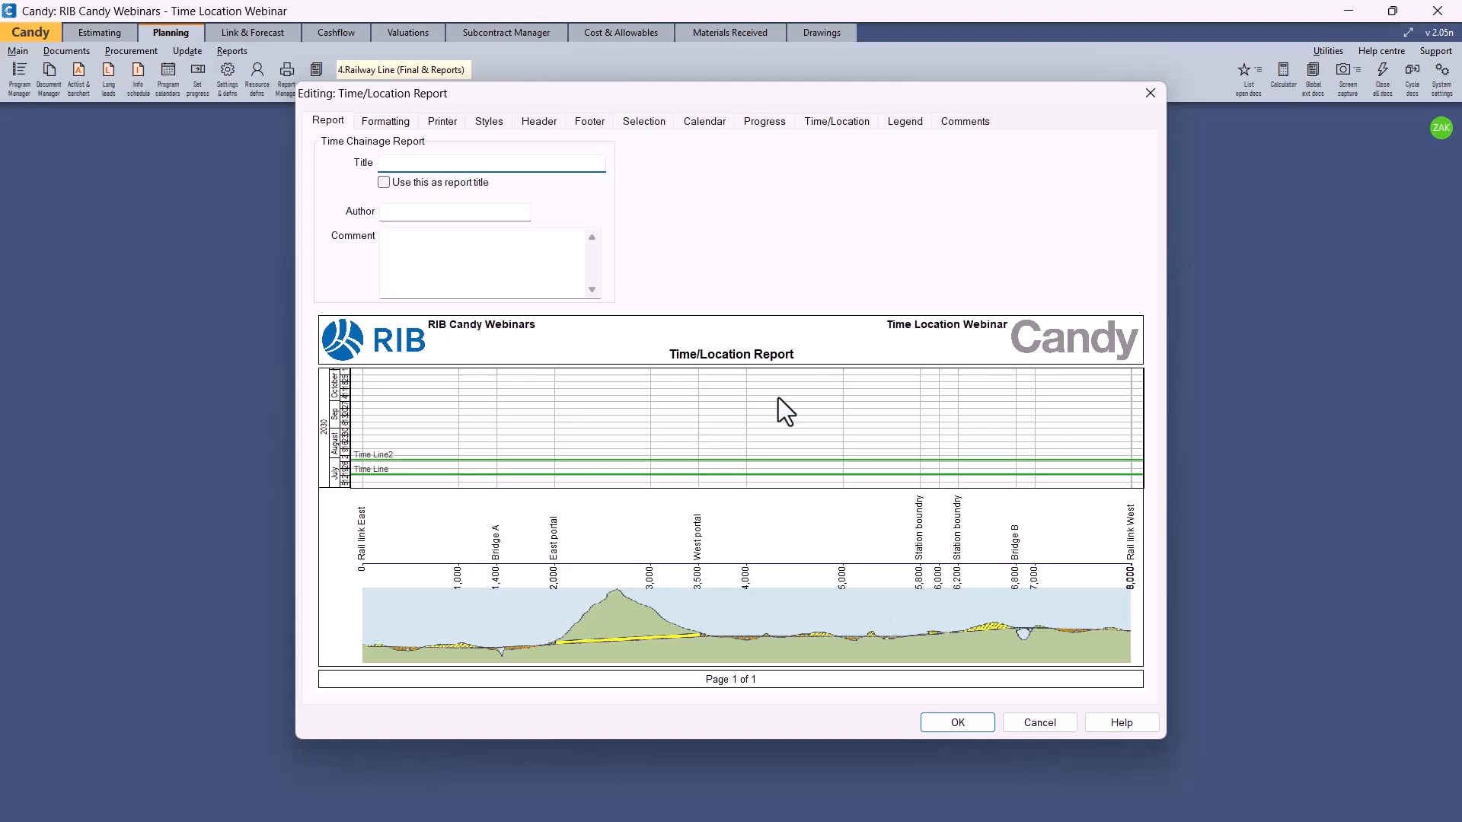
click(821, 127)
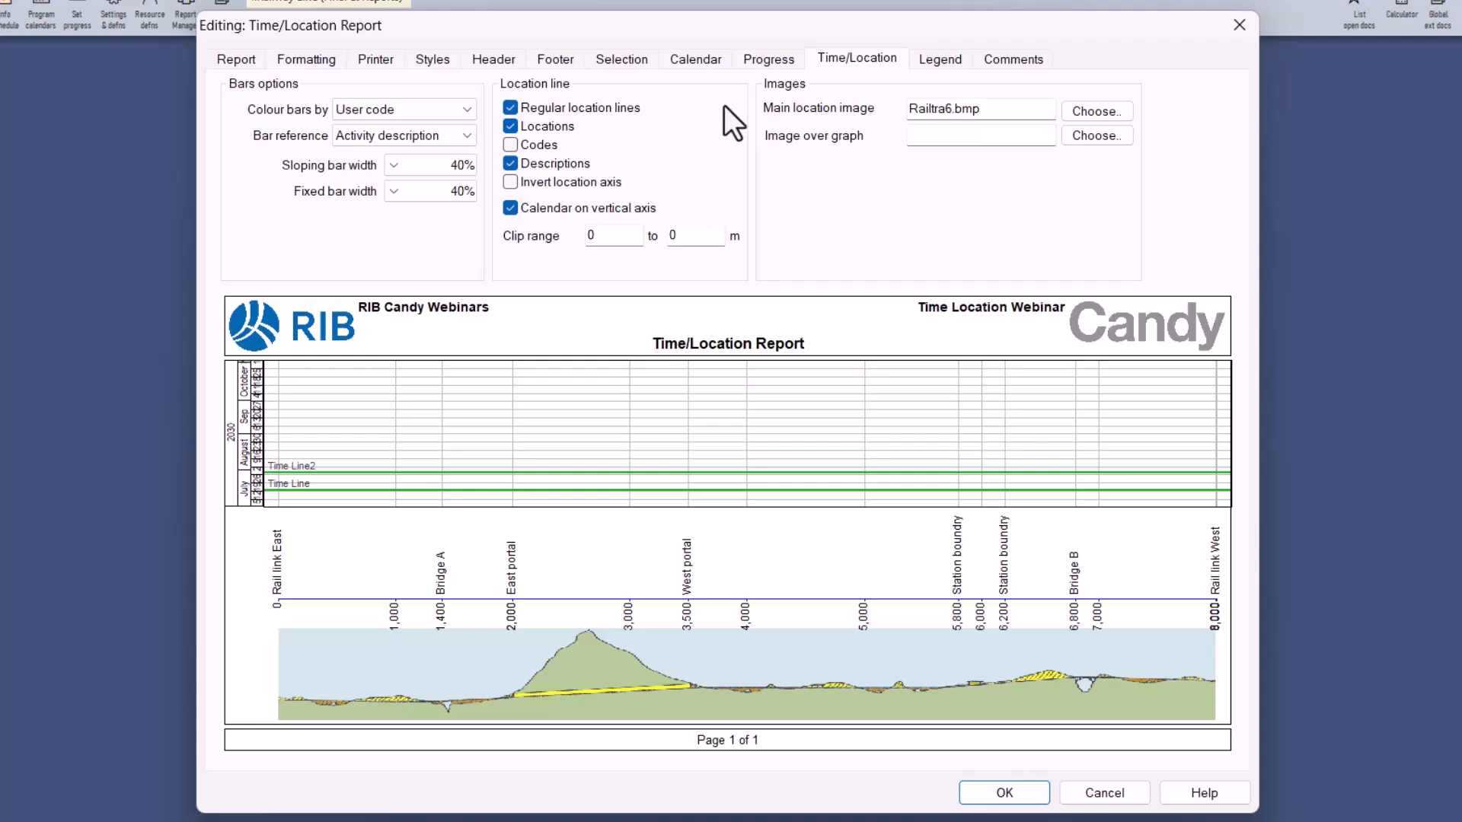
click(473, 113)
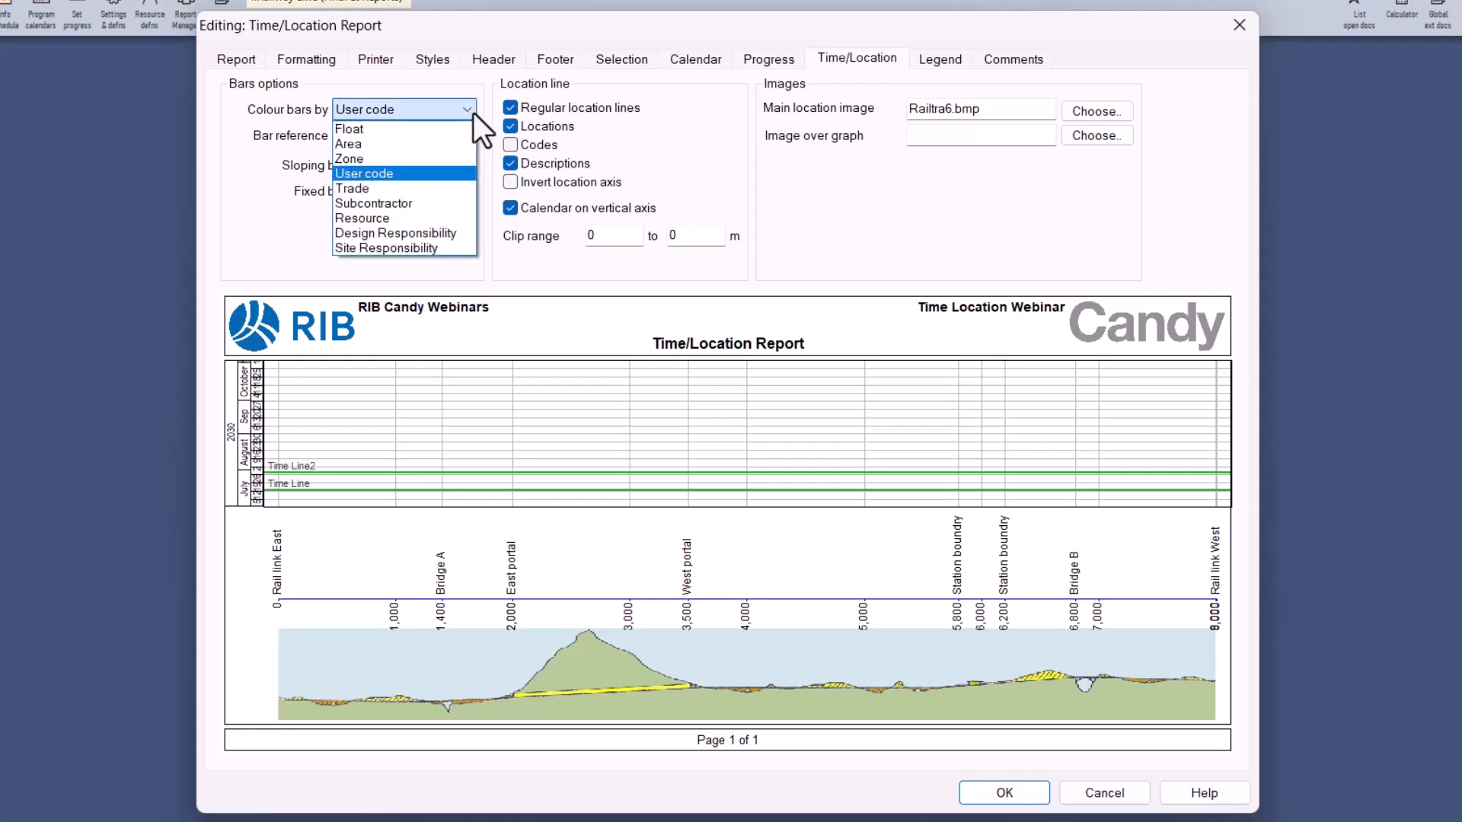
click(473, 112)
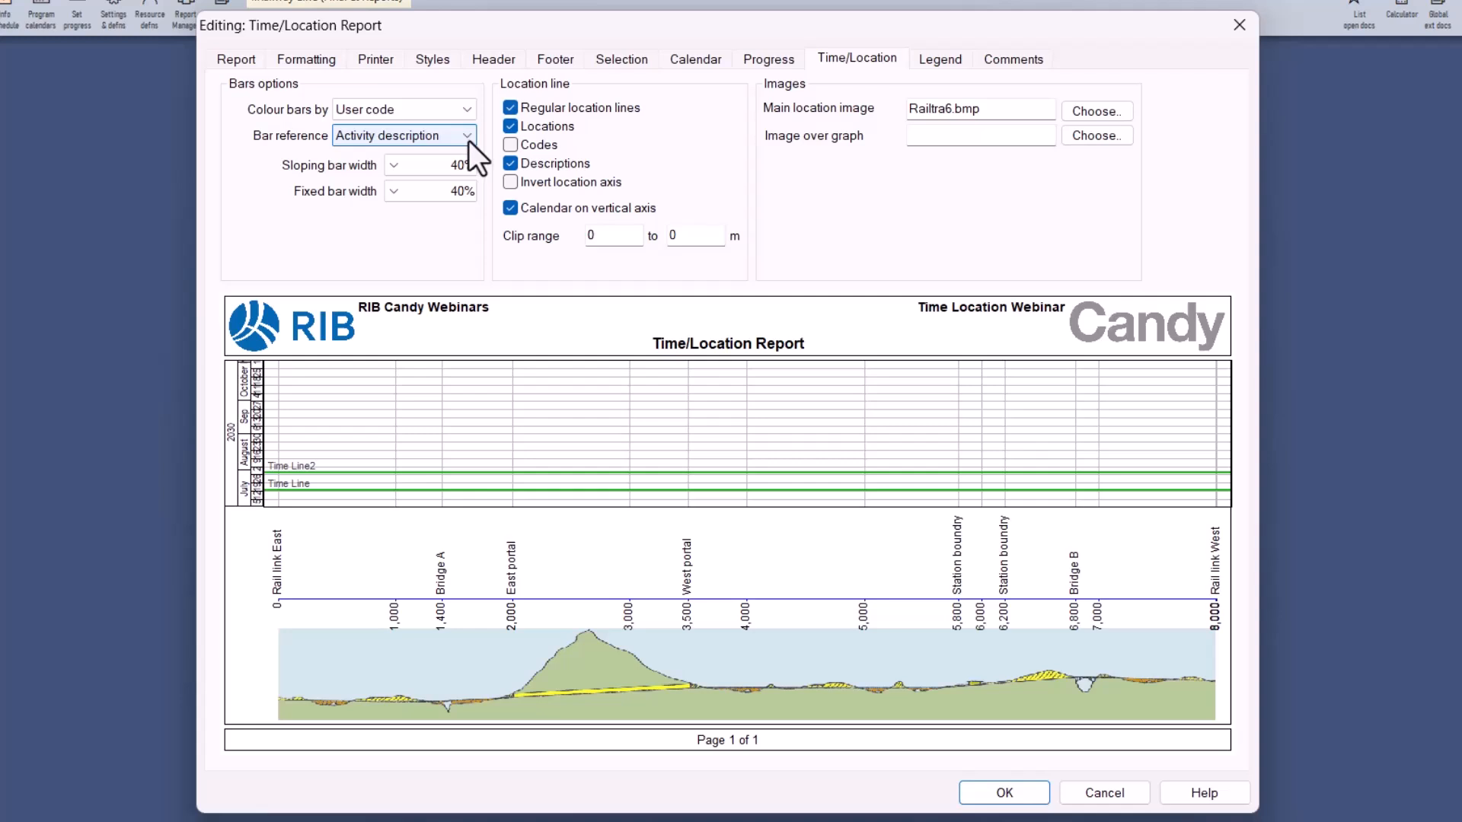
click(468, 140)
click(470, 140)
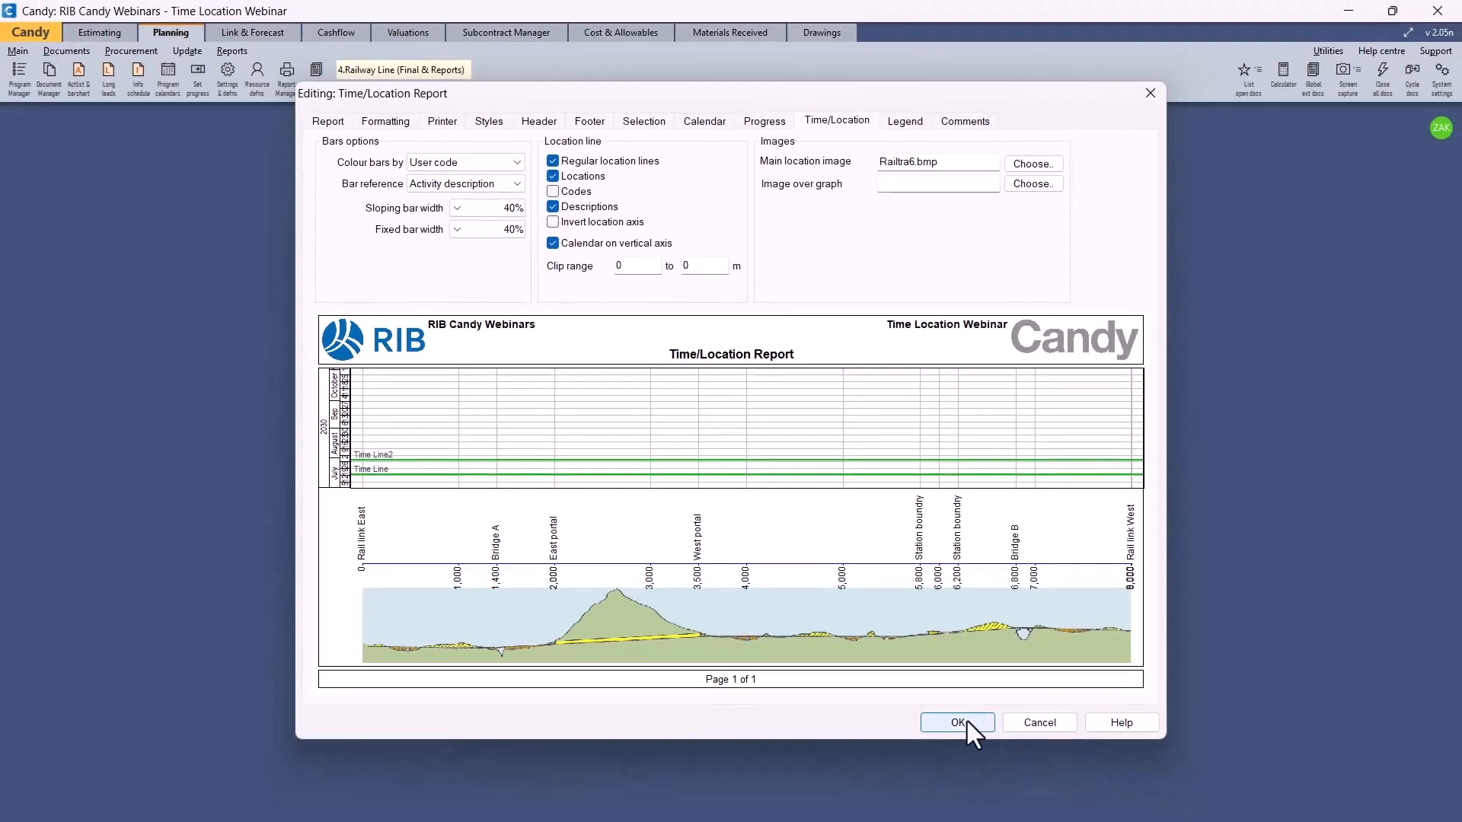
click(1004, 792)
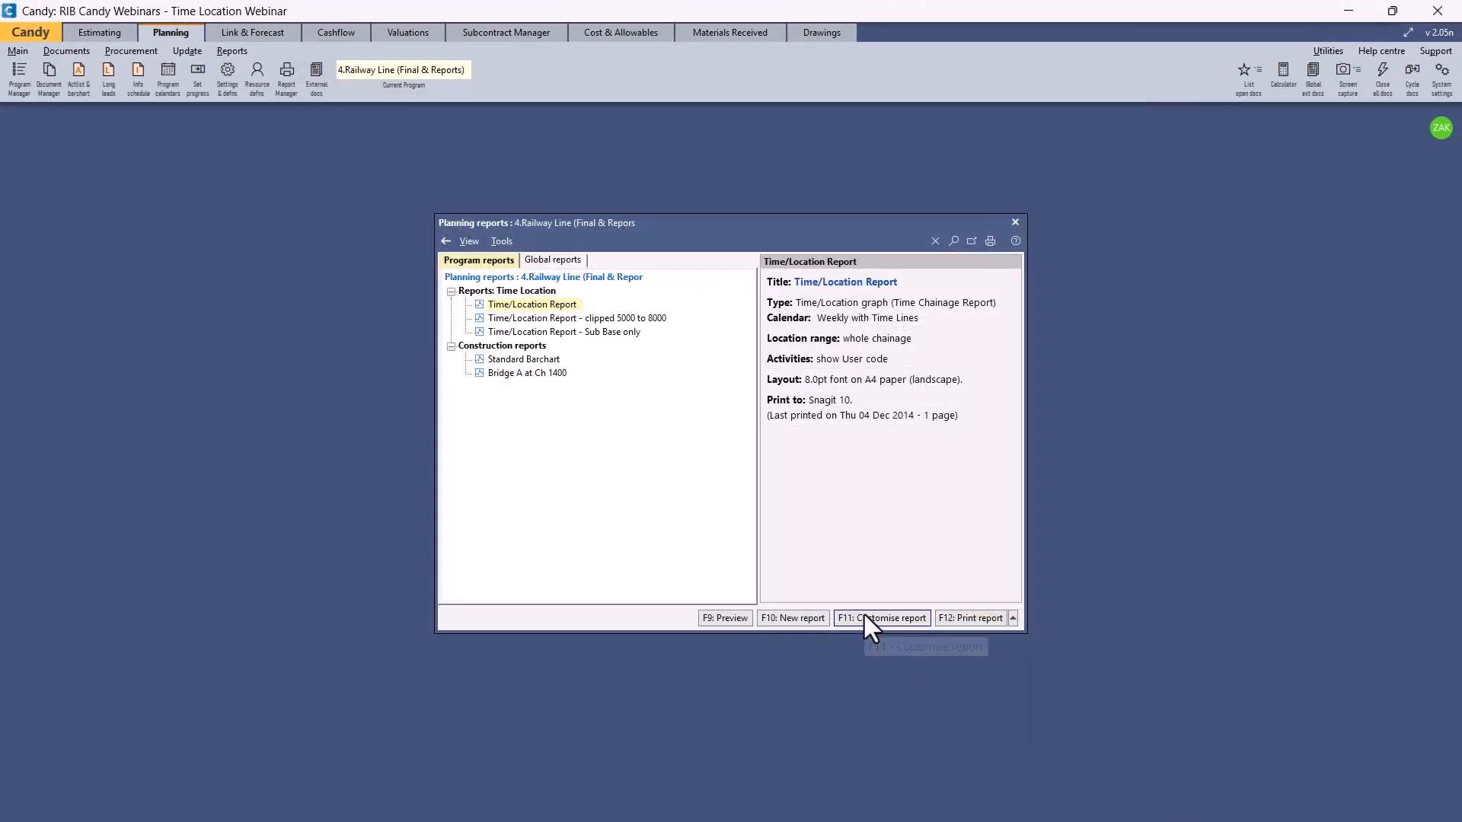
click(734, 616)
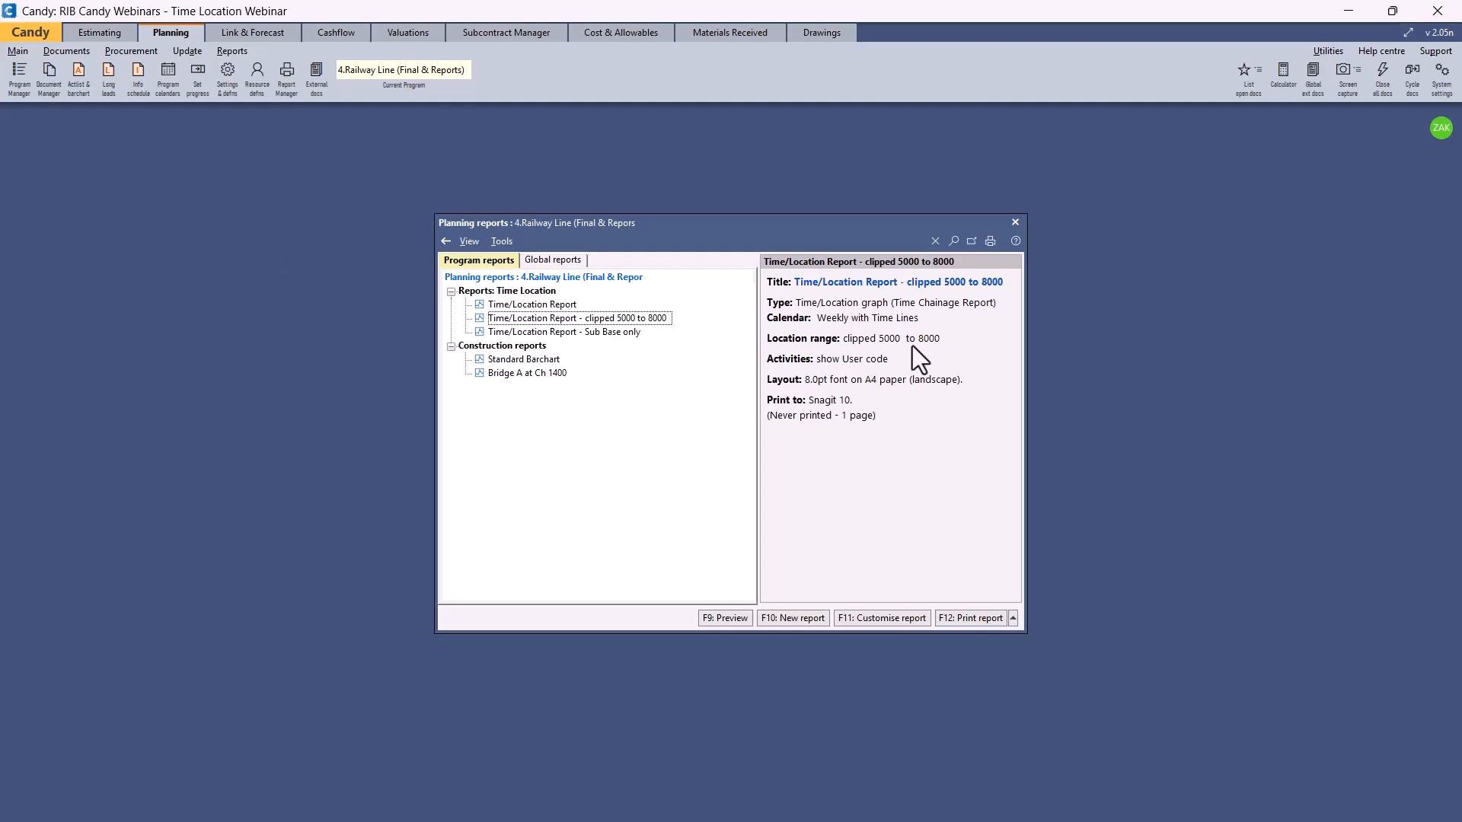
Review the Time/Location settings of the report clipped 5000 to 8000, accept them and preview the report.
click(655, 316)
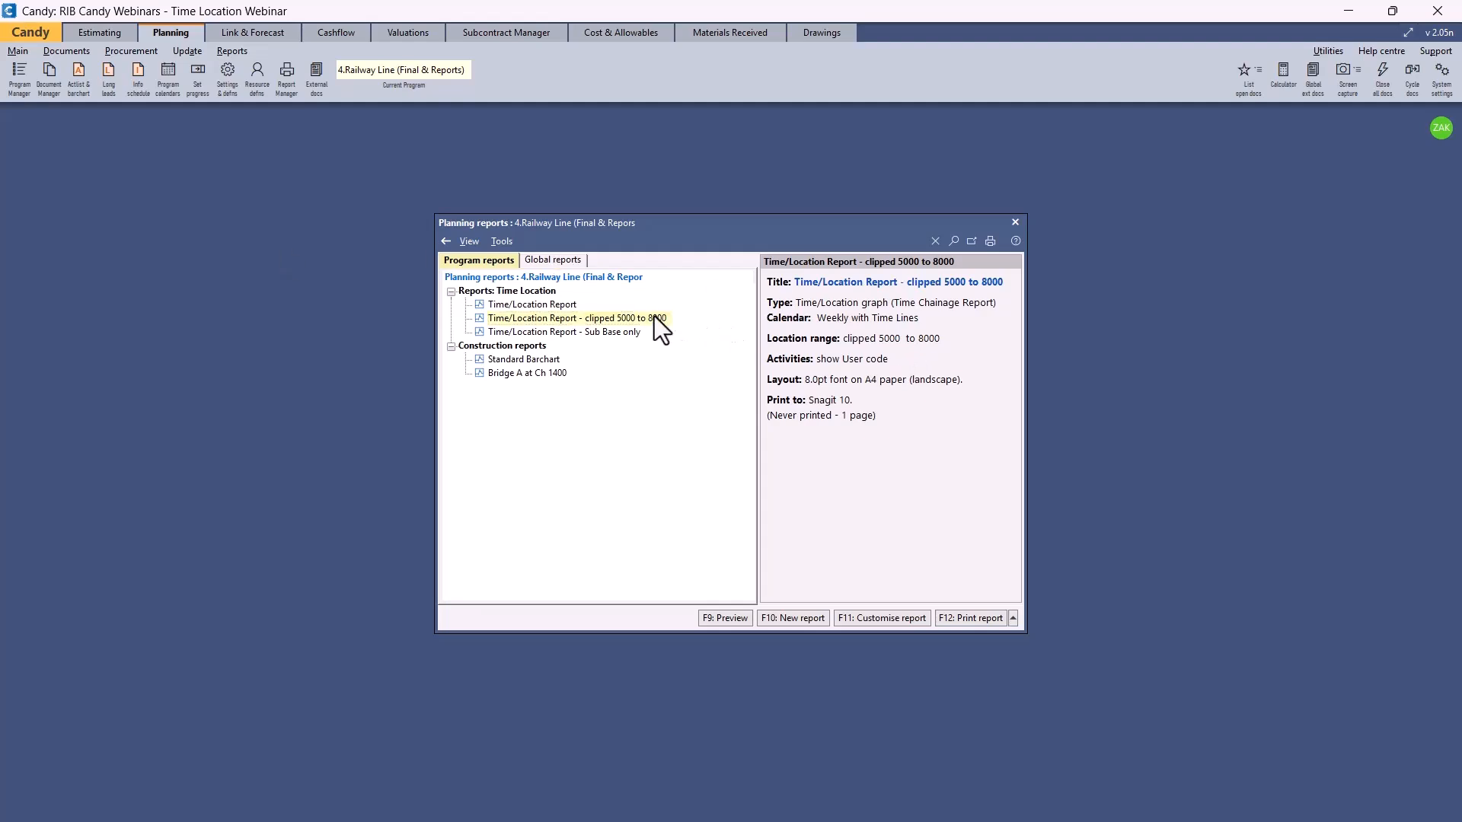
click(877, 619)
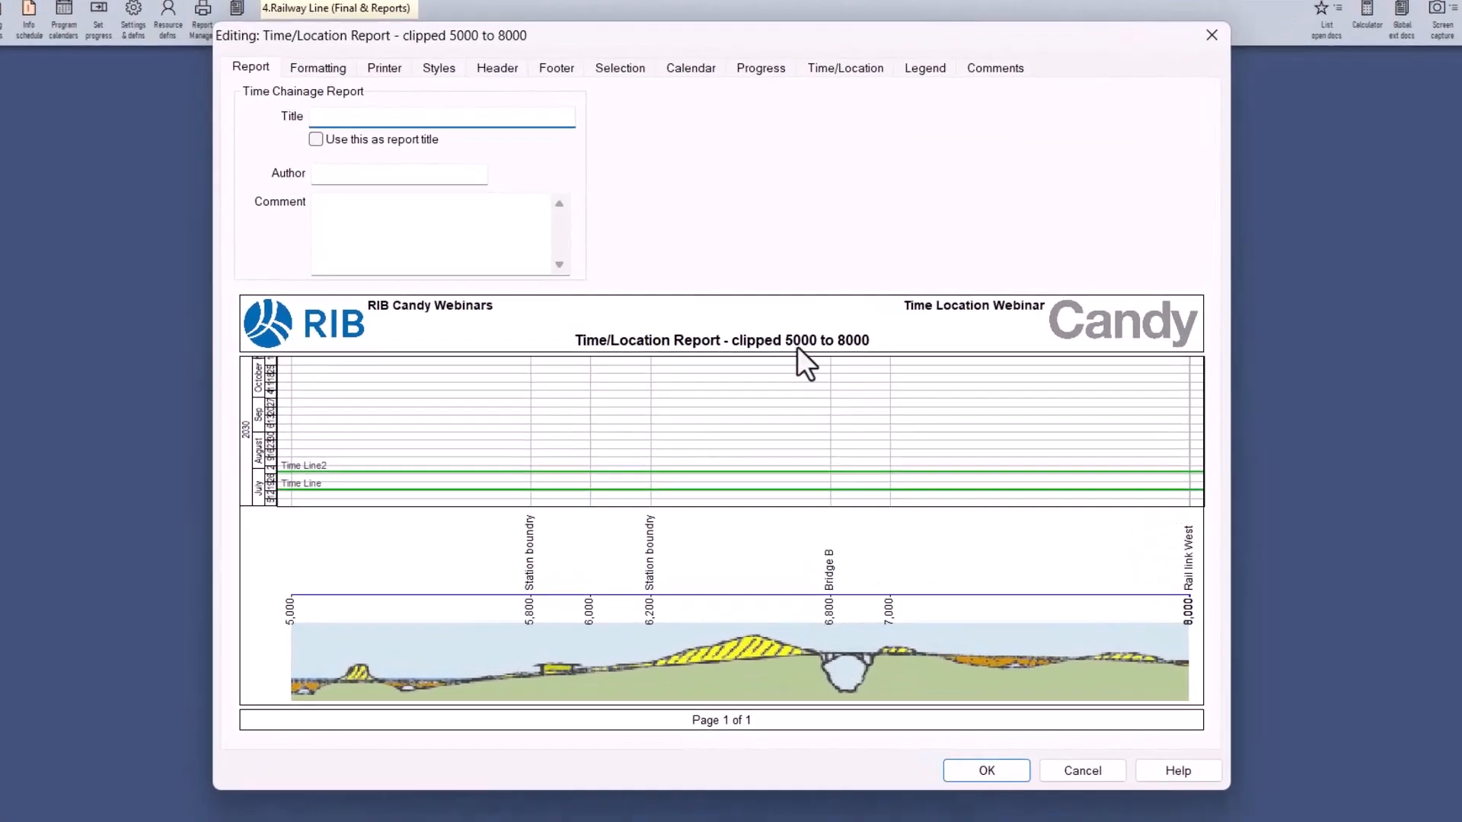
click(834, 68)
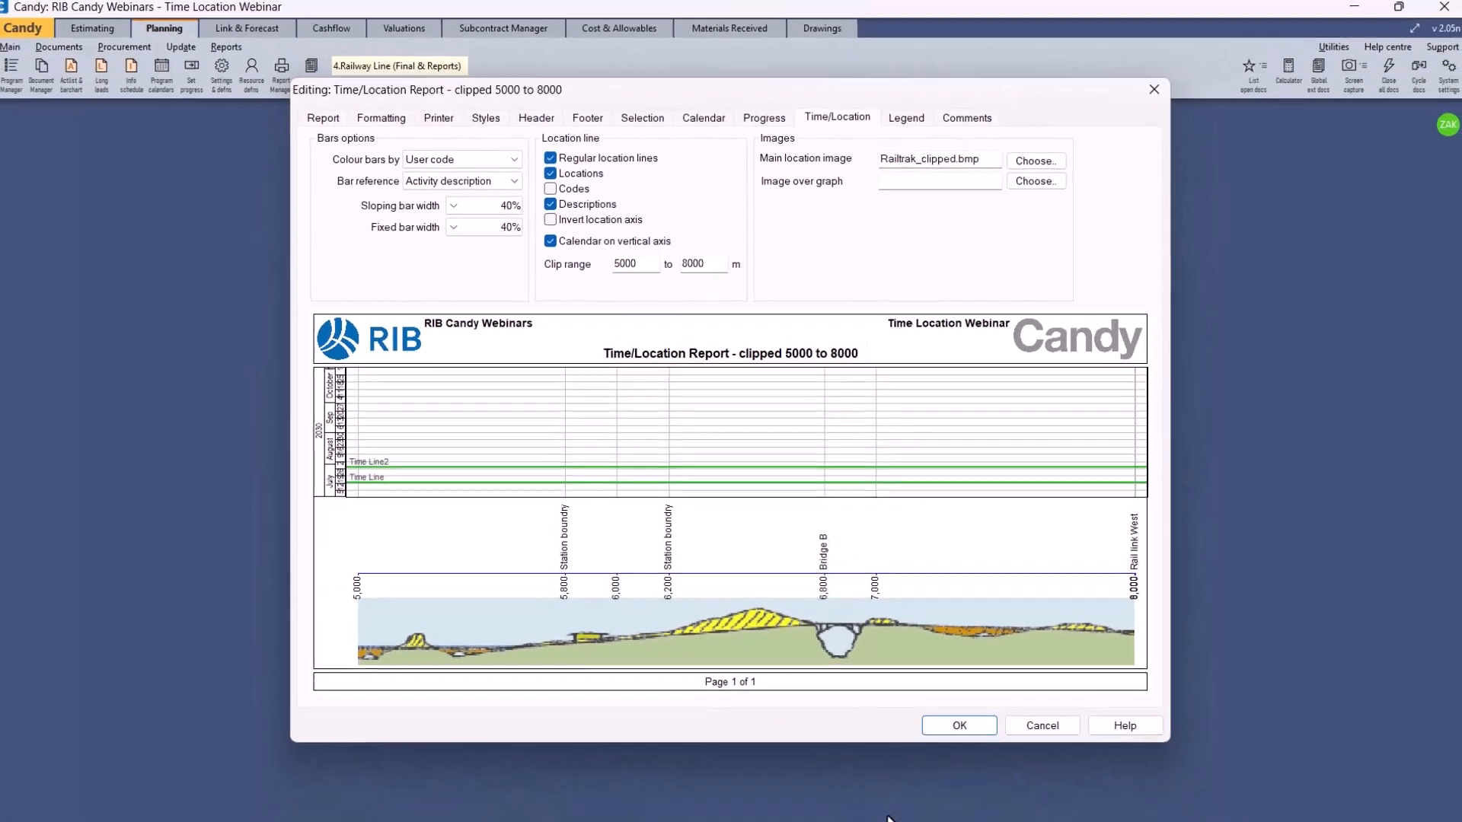
click(930, 725)
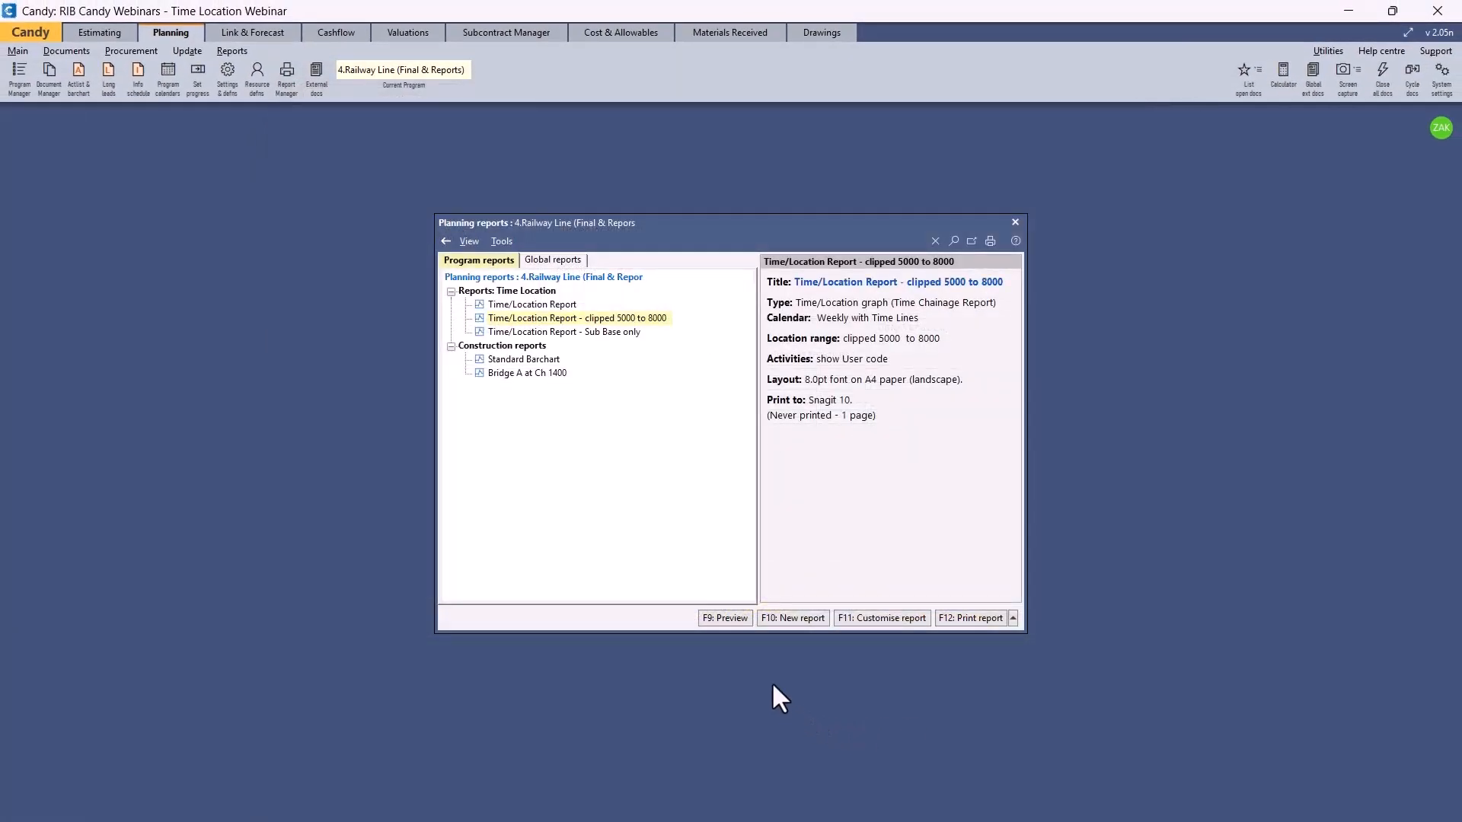
click(724, 616)
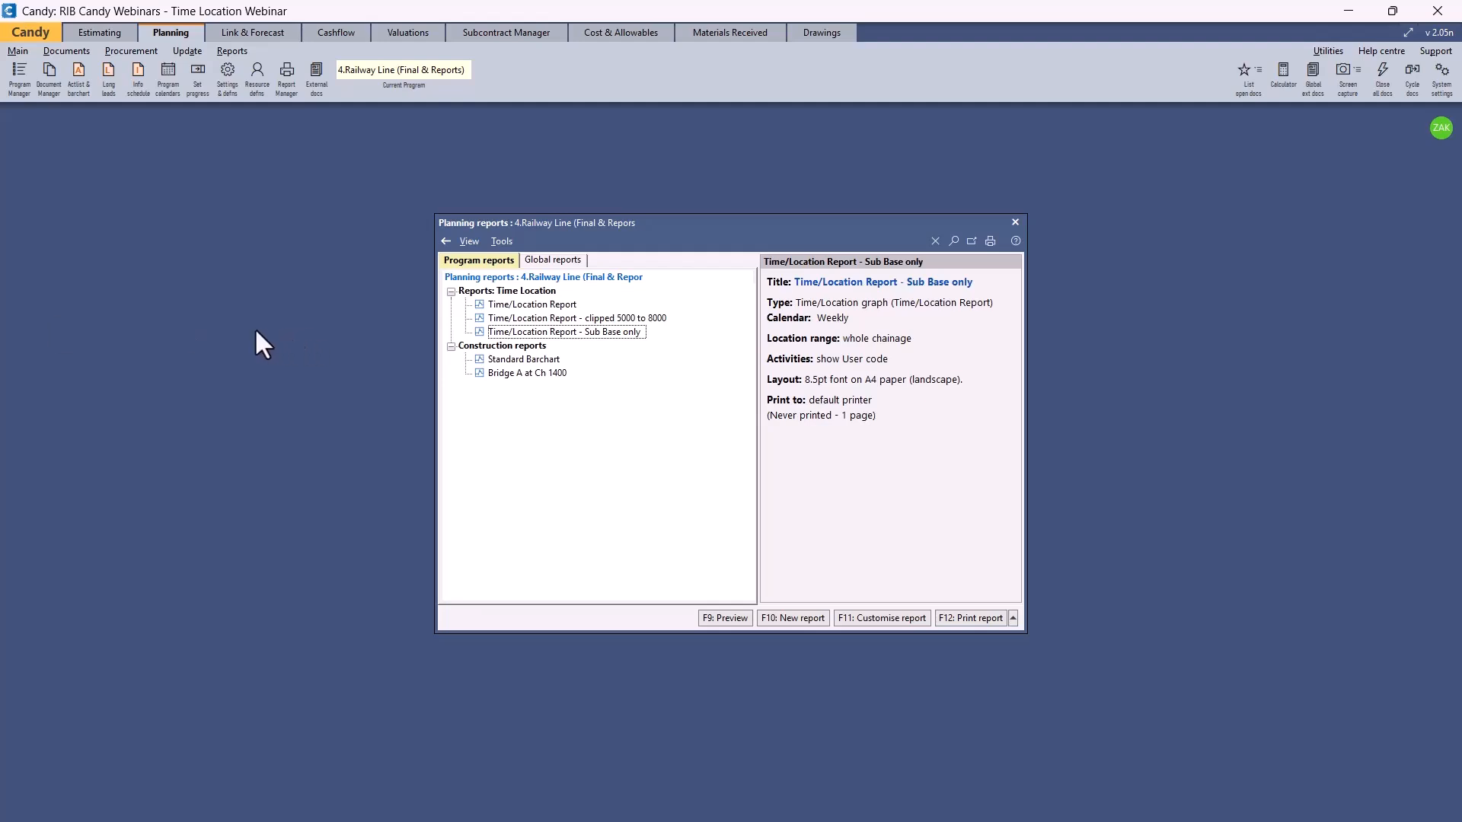
Open the Time/Location Report - Sub Base only for customising and review its Time/Location and activity selection settings.
click(573, 335)
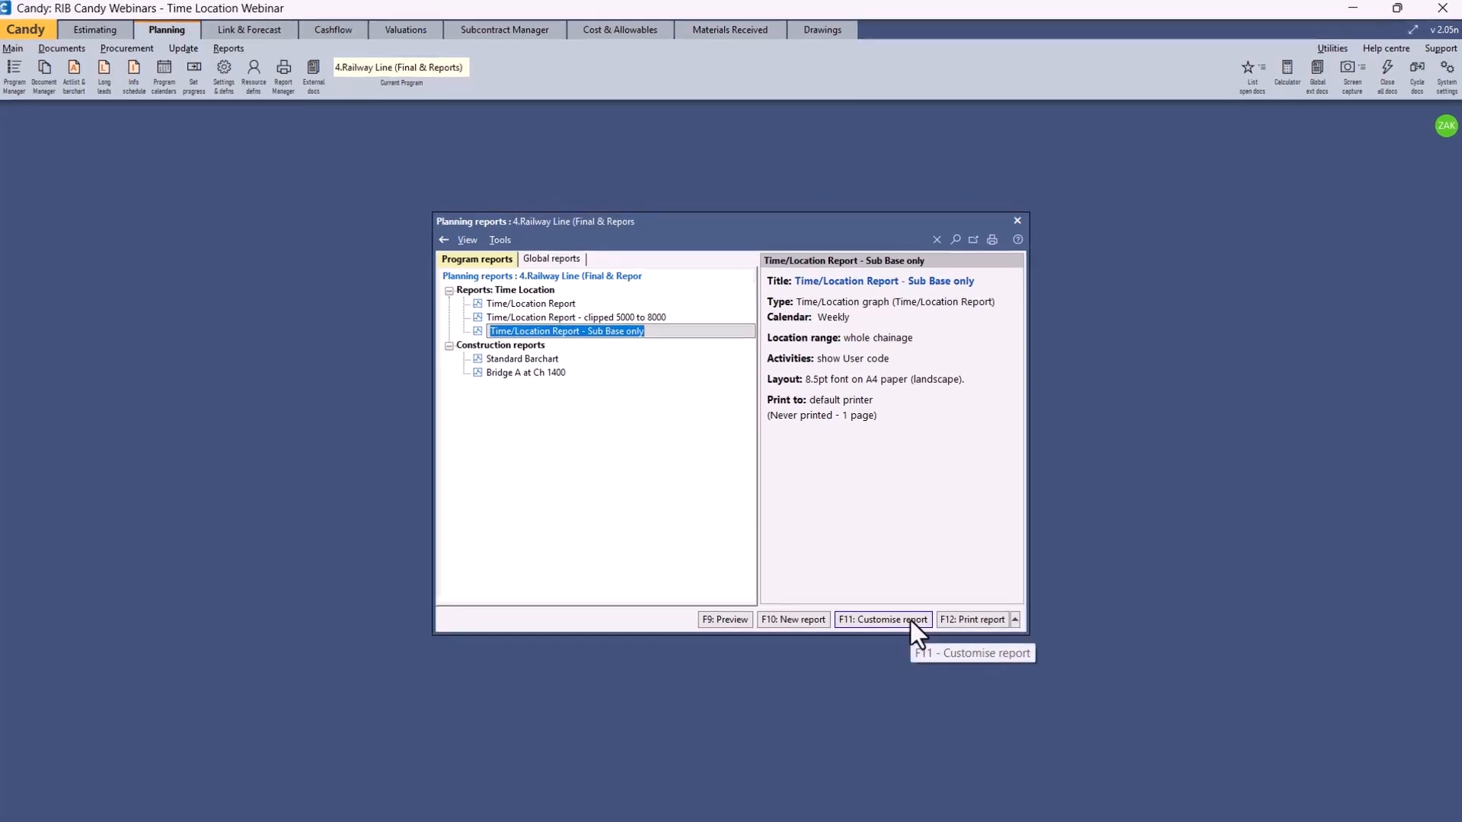
click(910, 620)
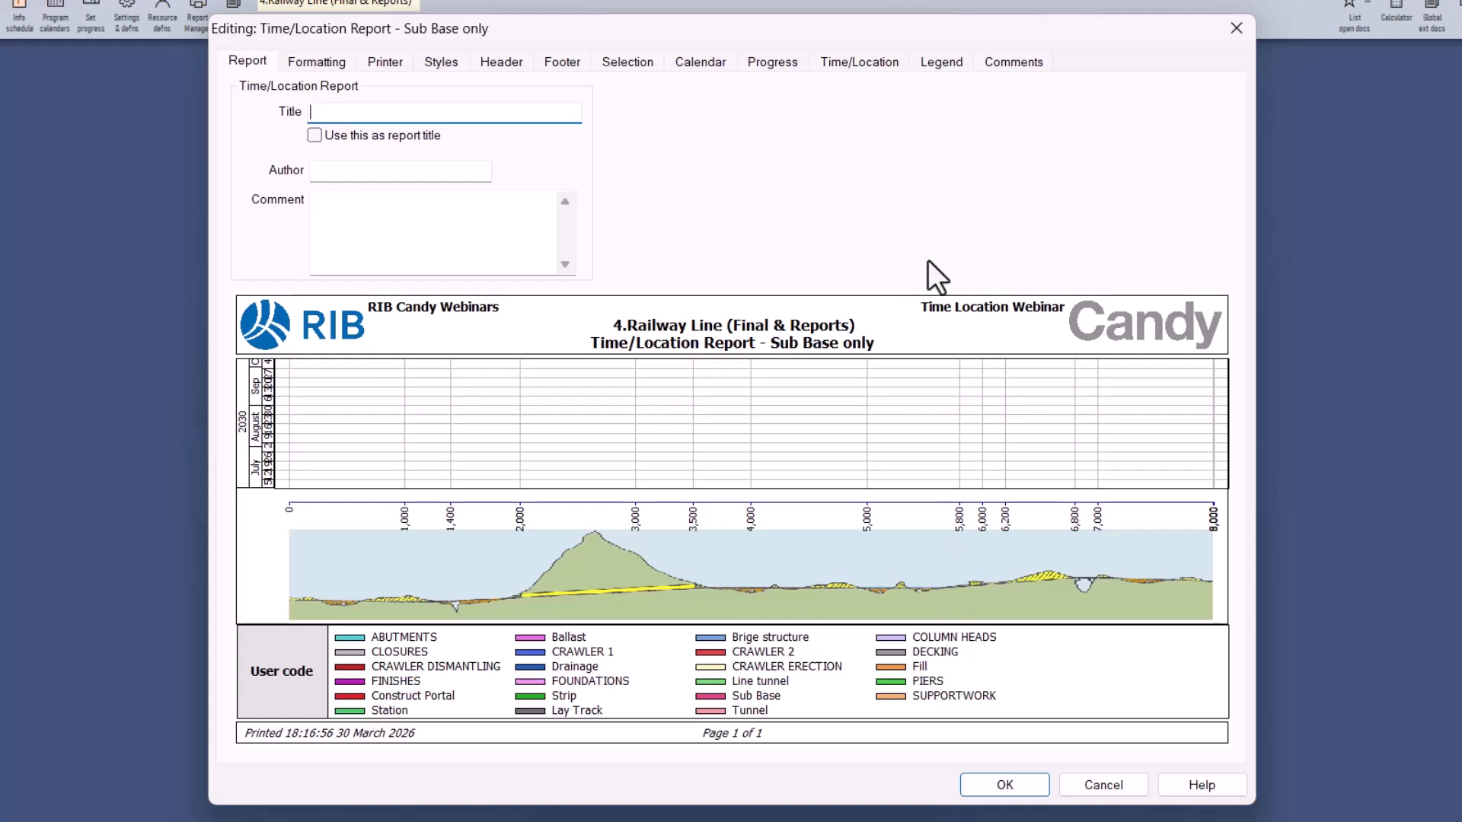
click(860, 85)
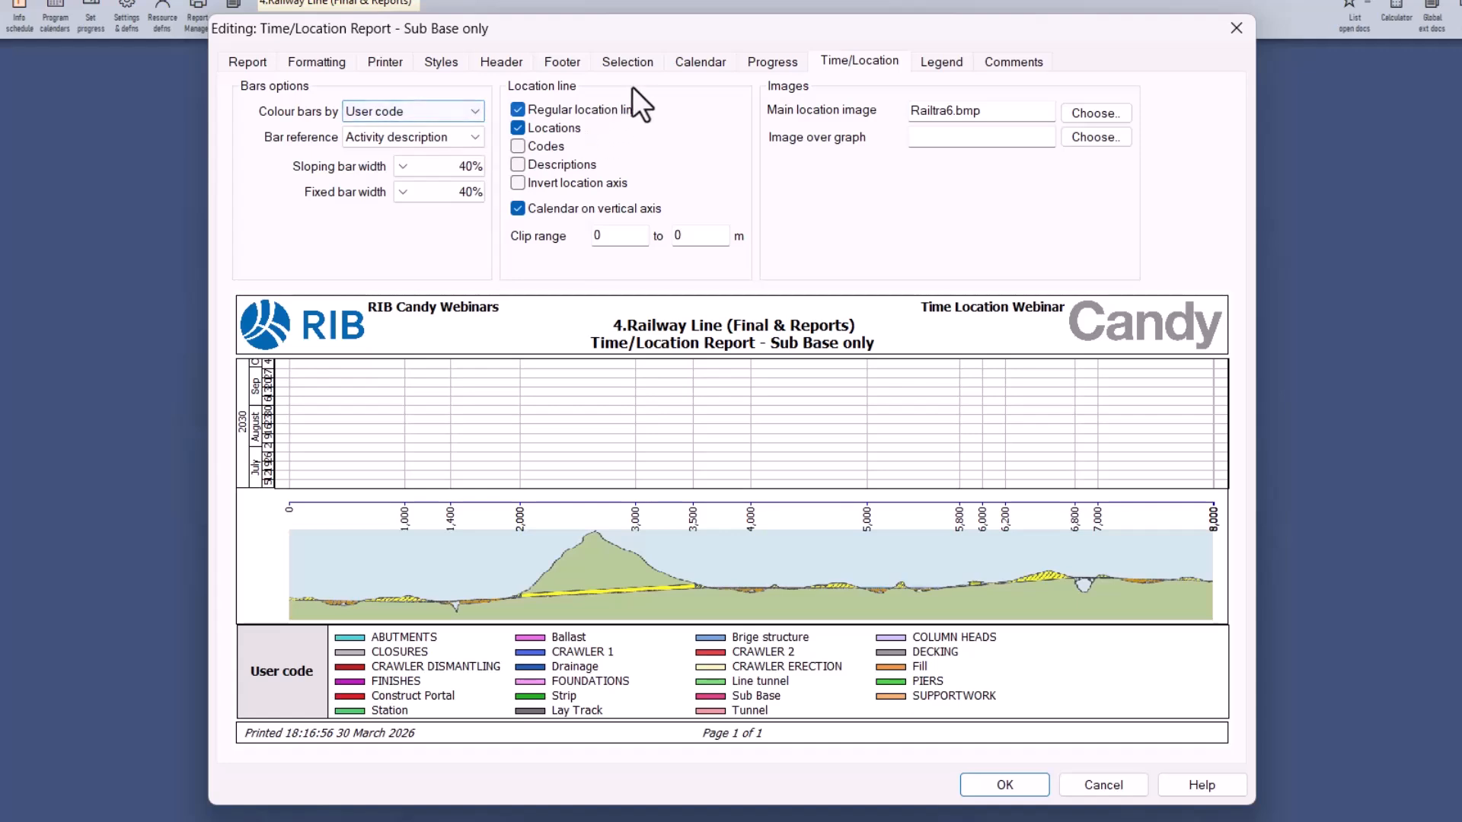
click(635, 66)
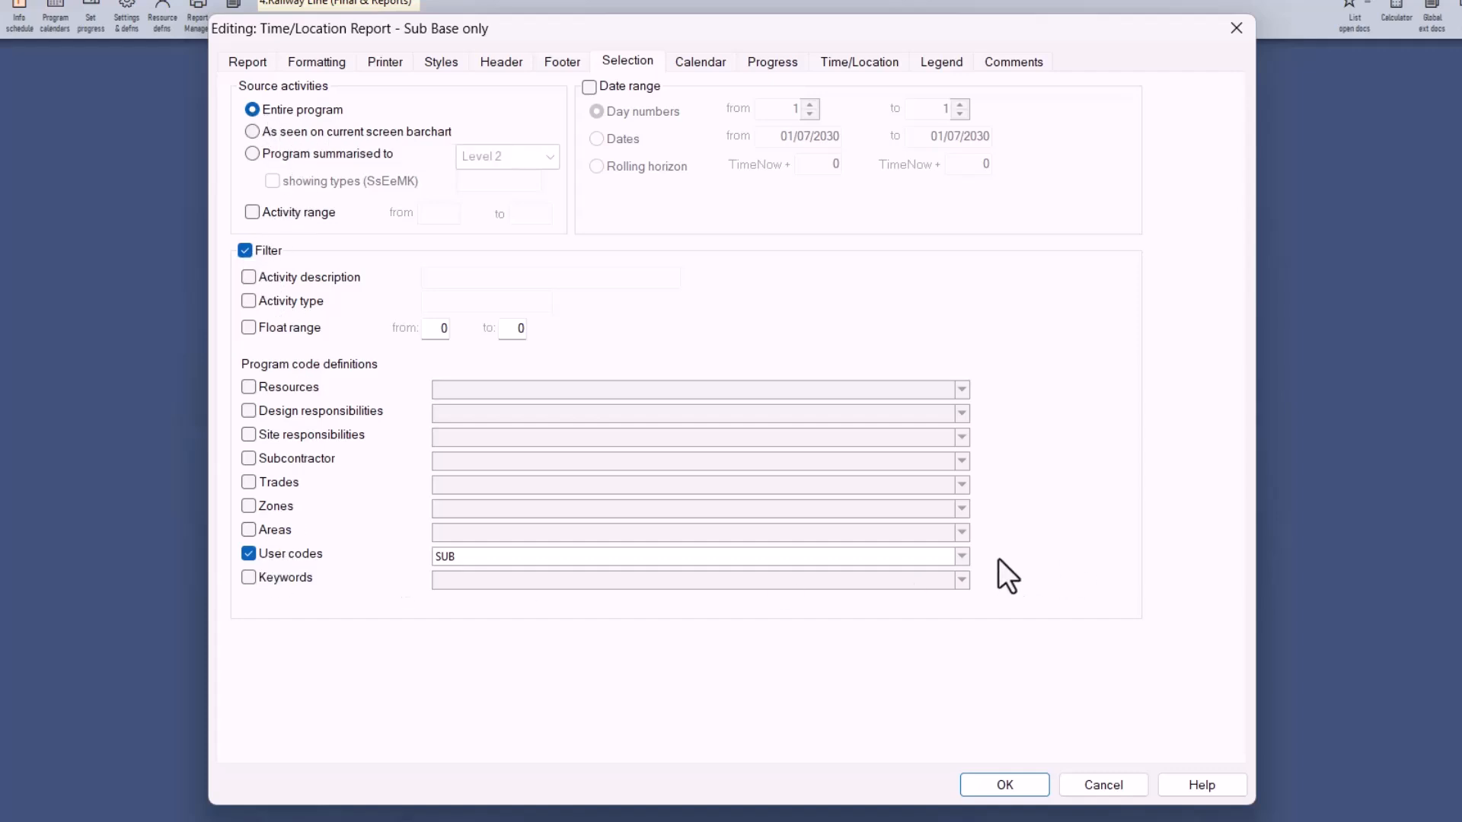
Review the user code filter's SUB (Sub Base) entry, accept the report settings and preview the Sub Base only report.
click(962, 557)
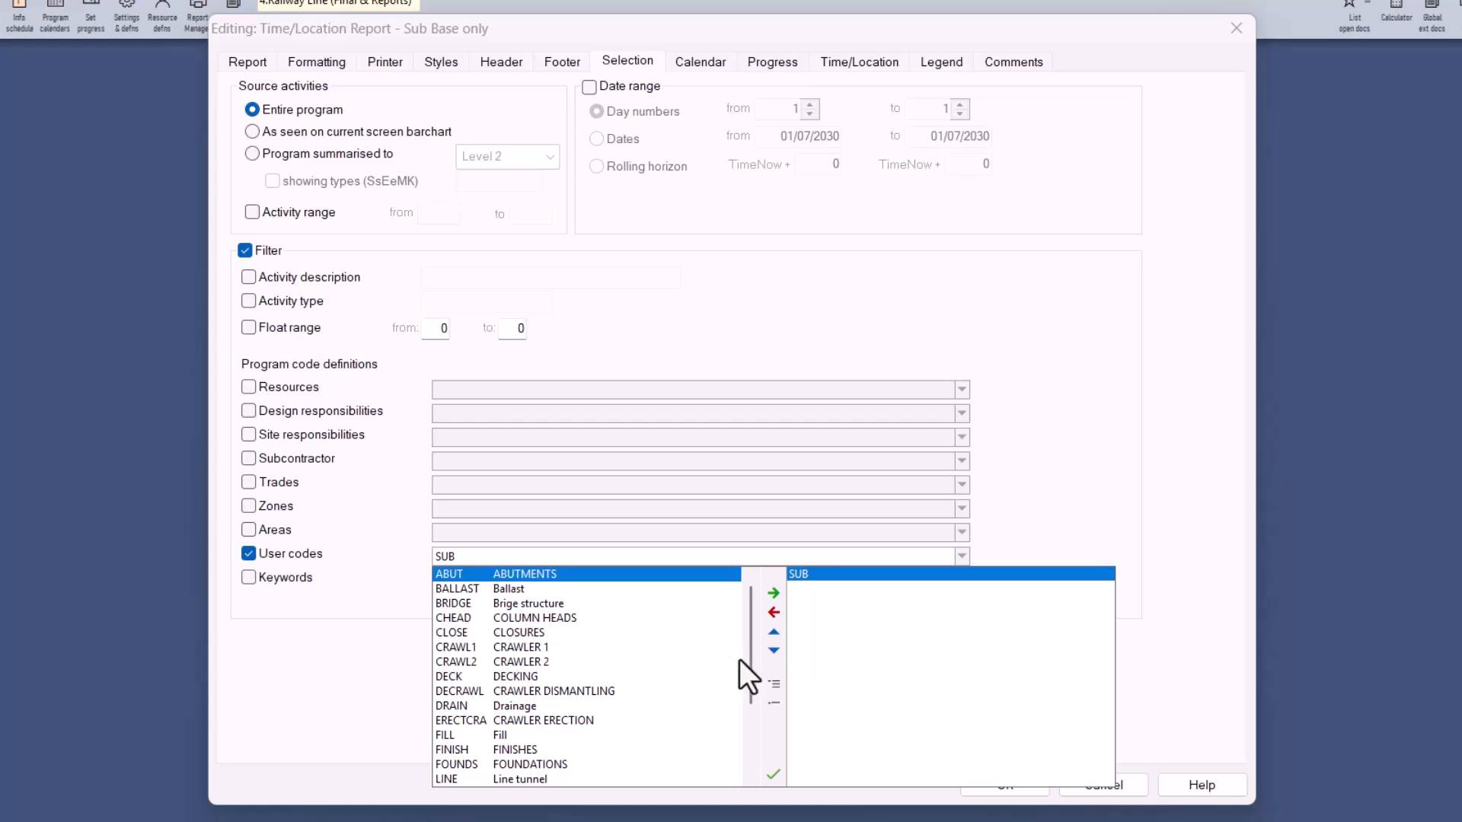
drag(751, 668, 744, 752)
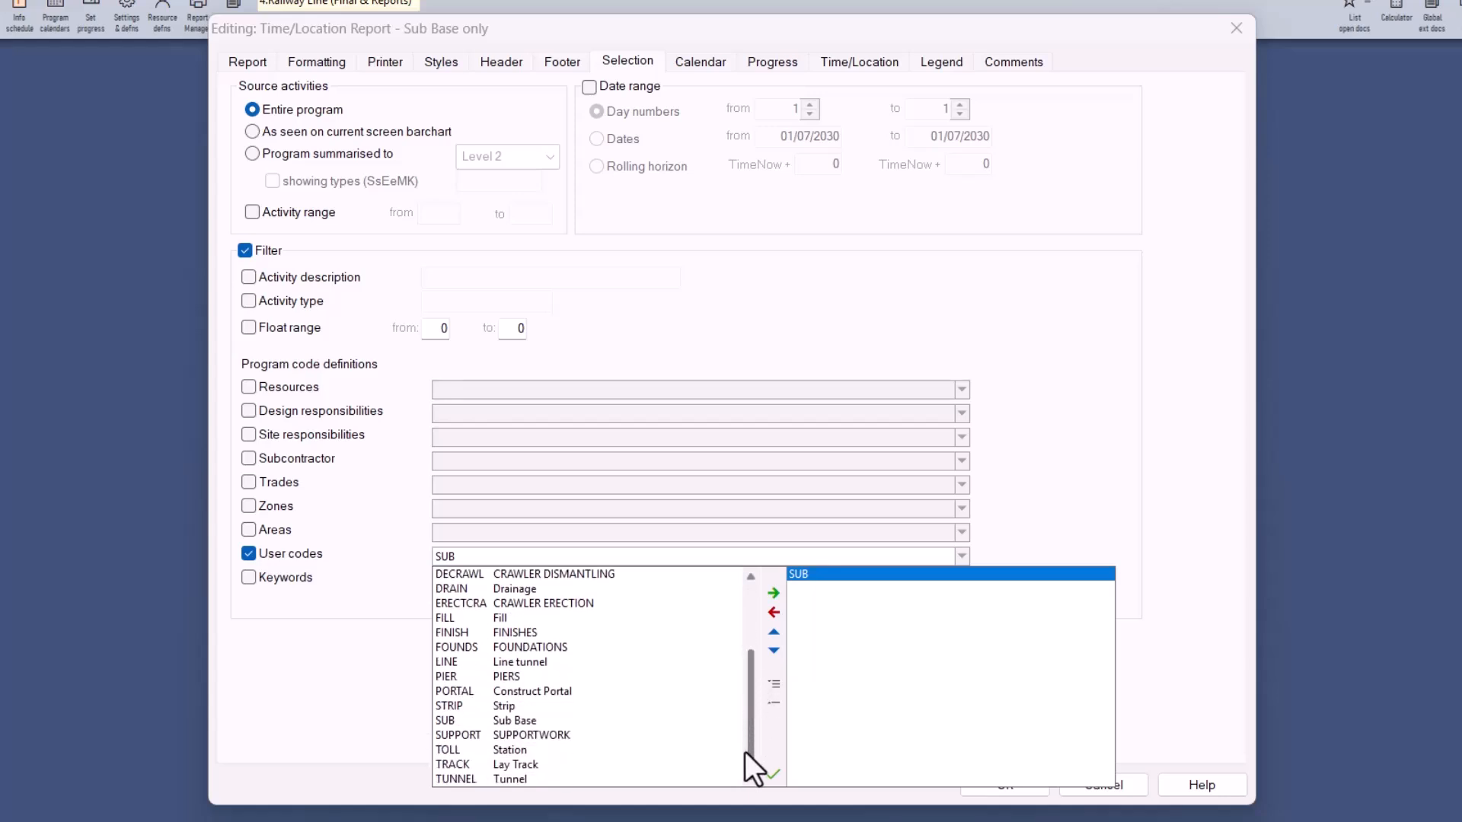
click(513, 717)
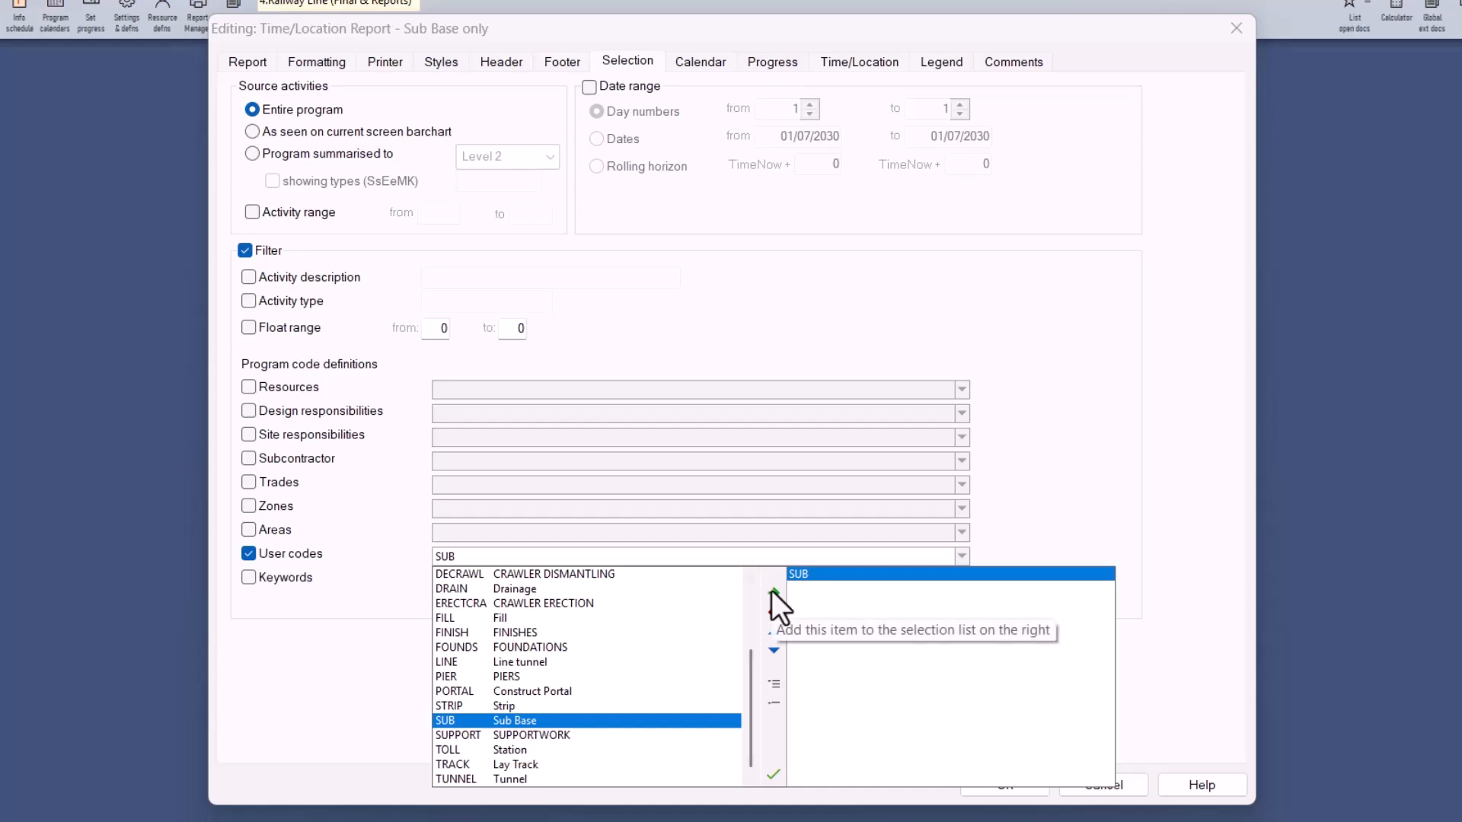
click(773, 774)
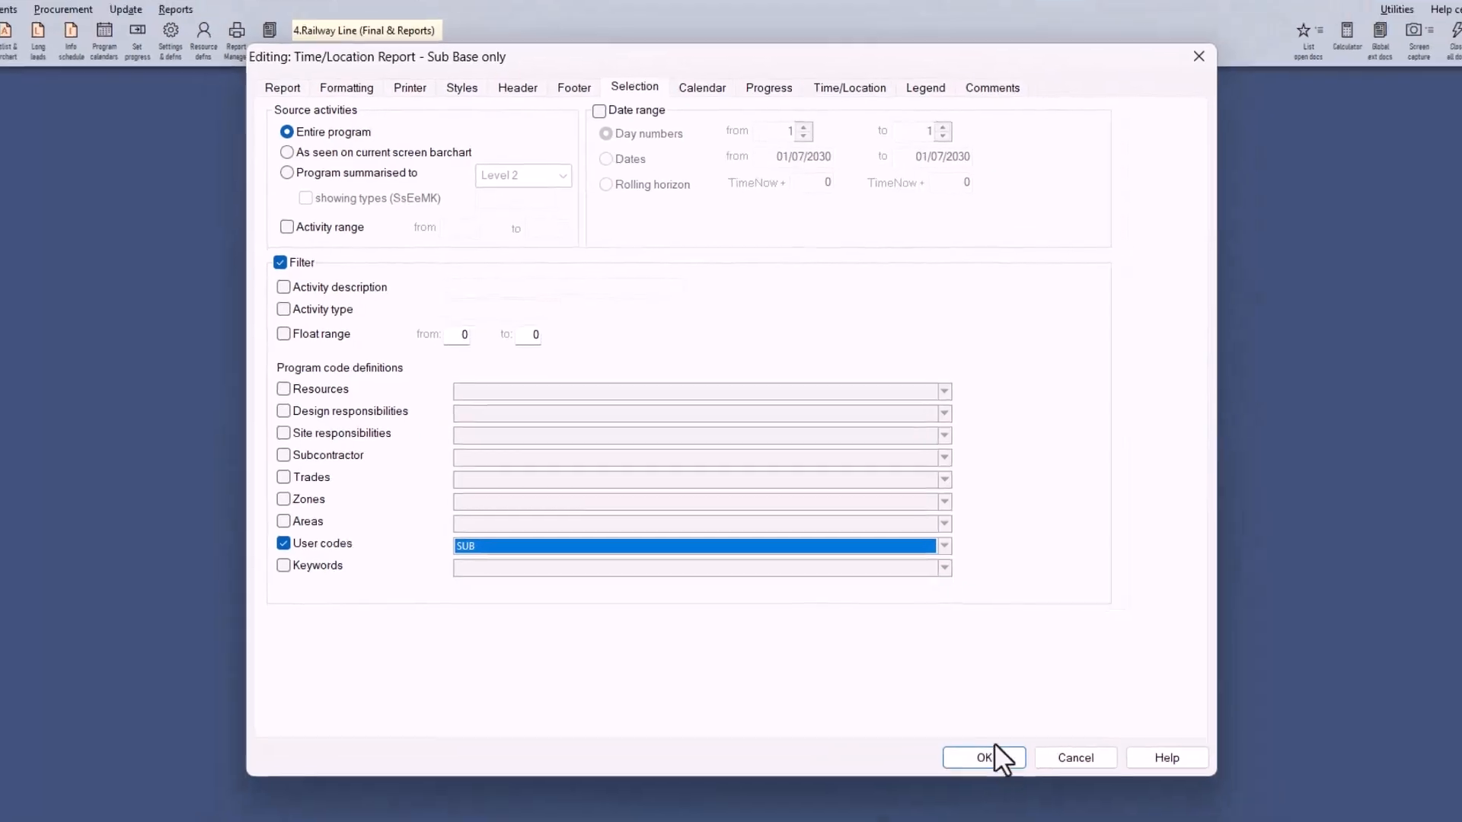
click(1005, 784)
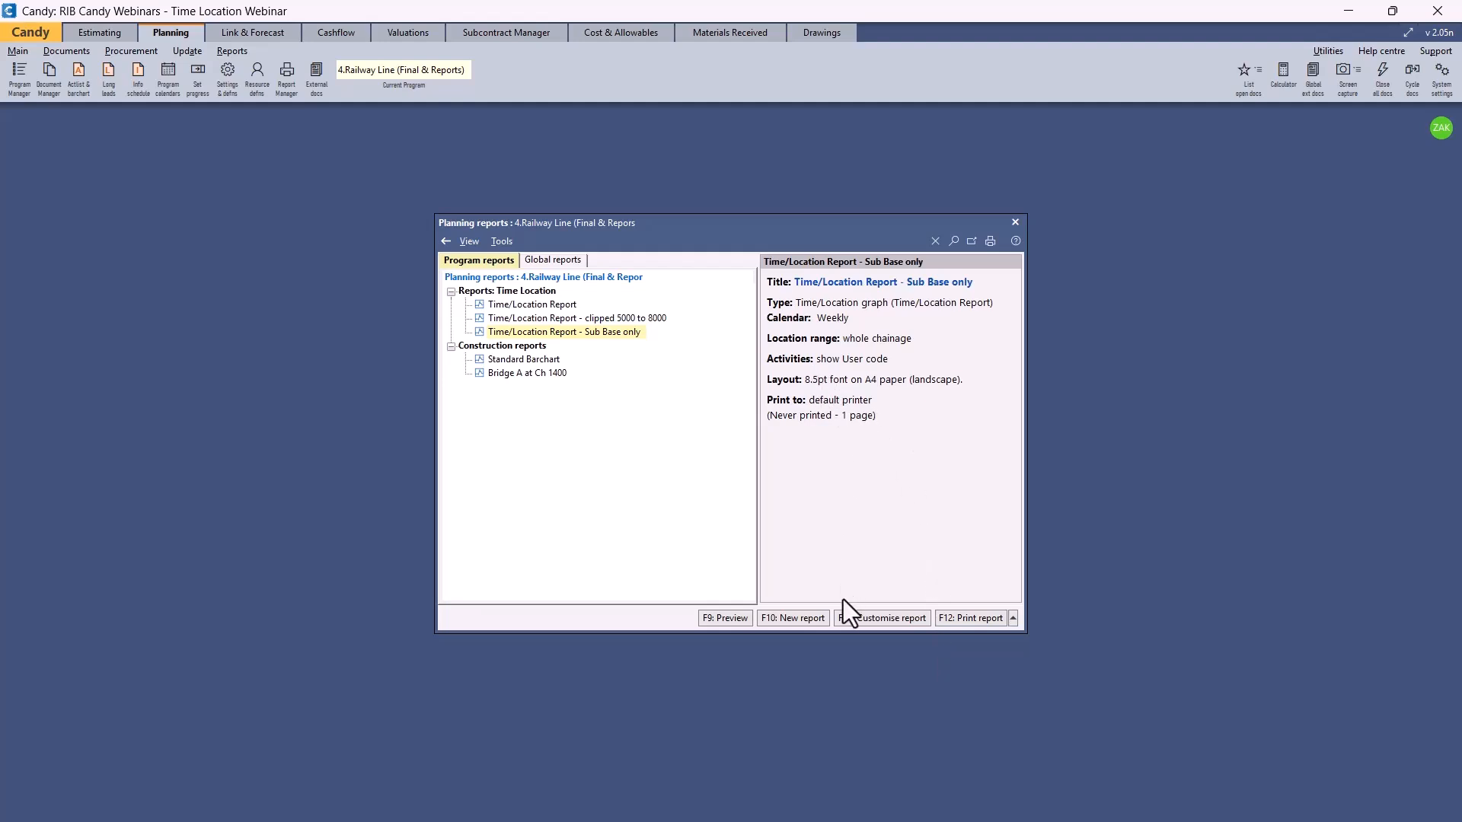
click(719, 618)
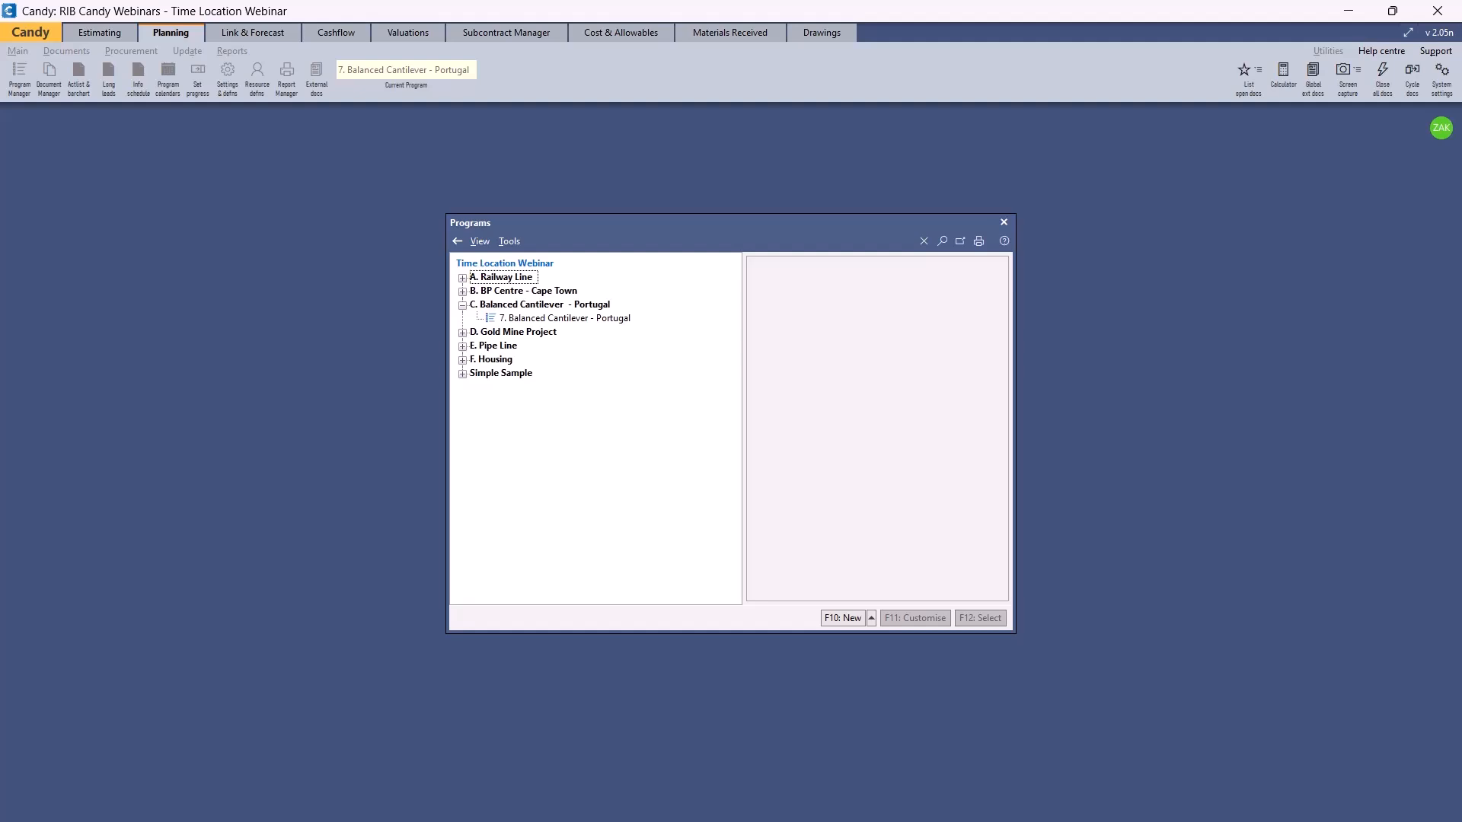
Select the program 7. Balanced Cantilever - Portugal and open its planning reports.
click(544, 321)
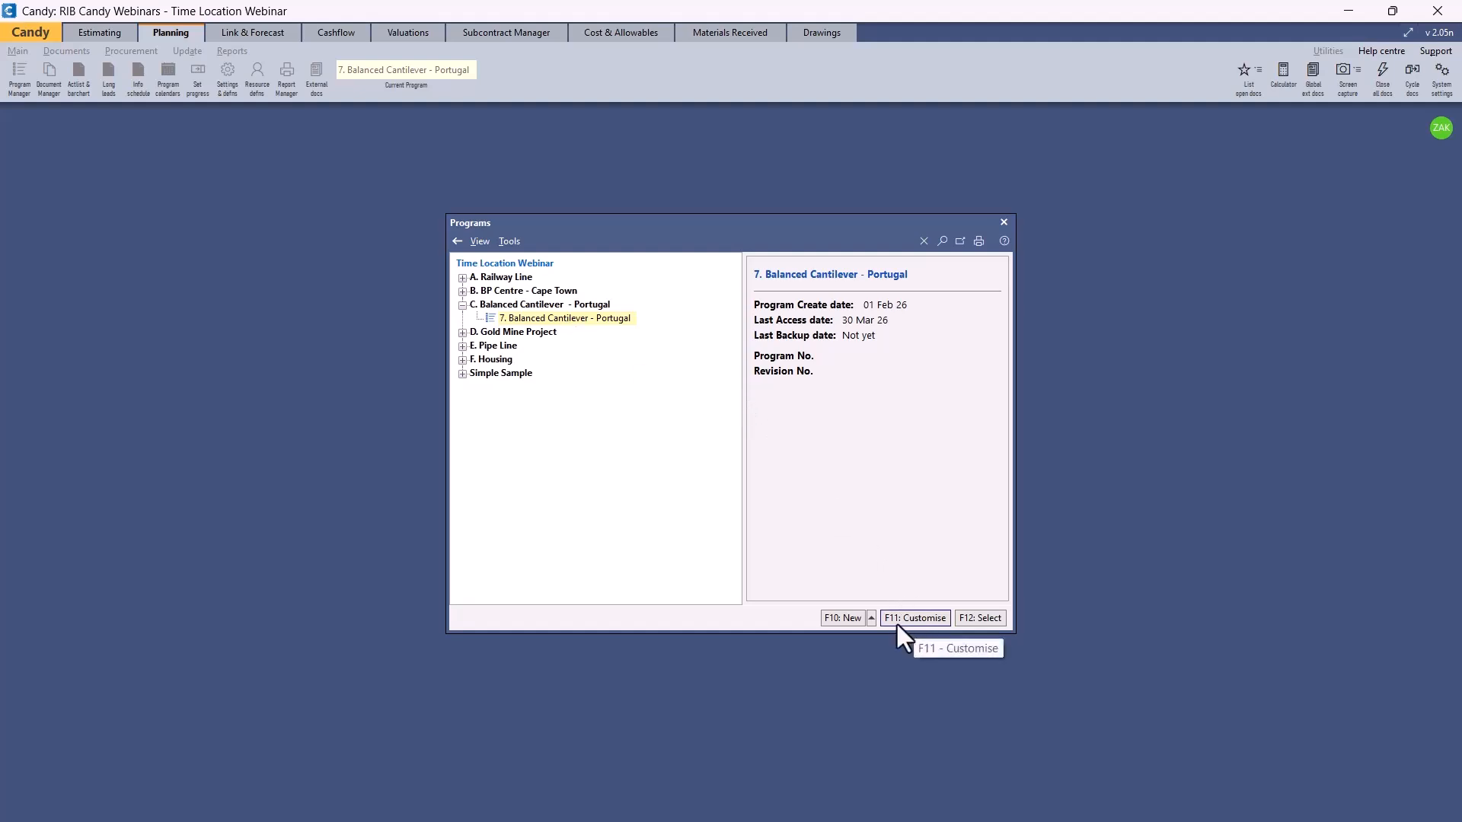
click(978, 618)
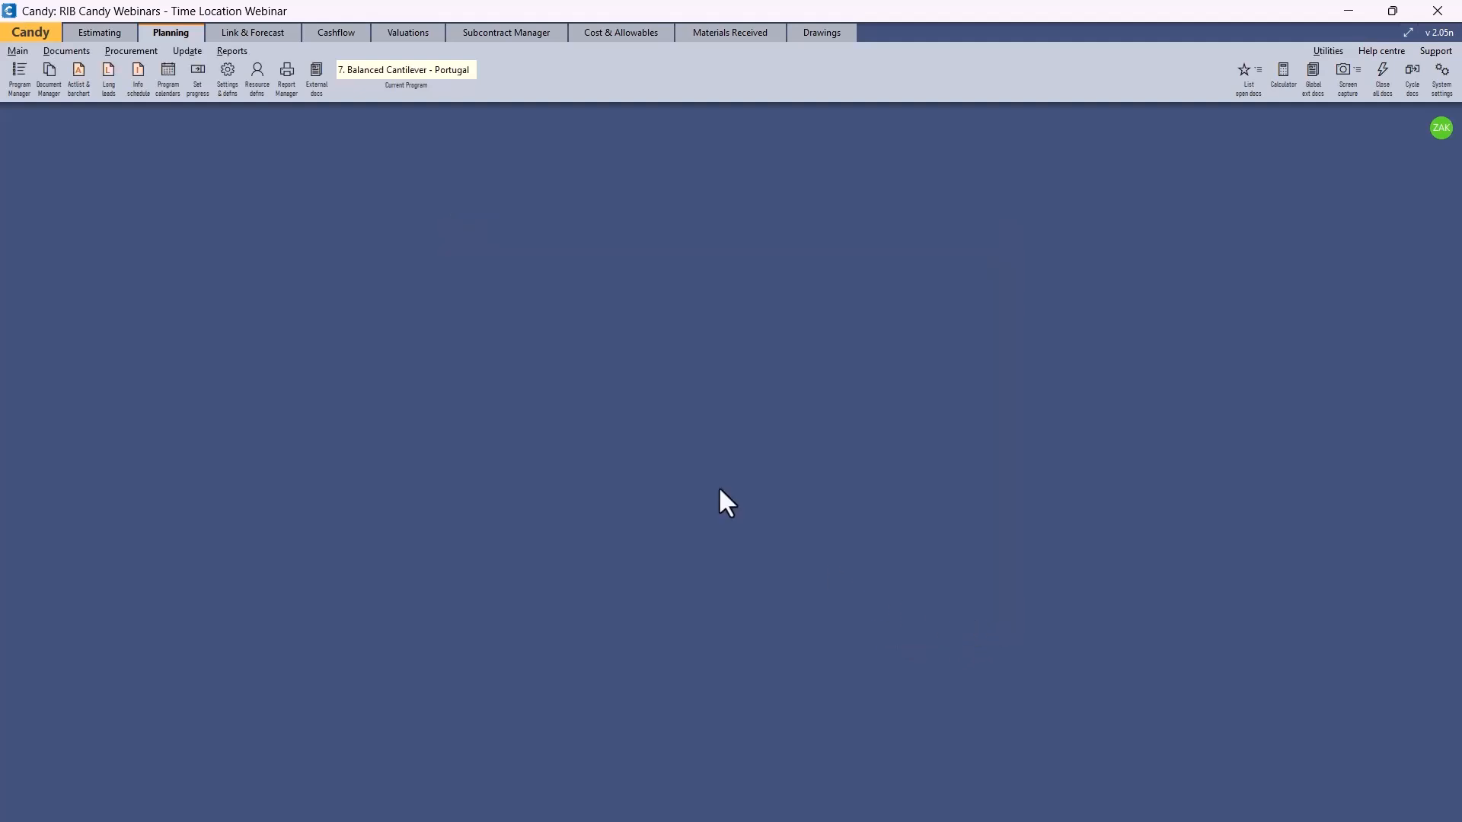
click(297, 77)
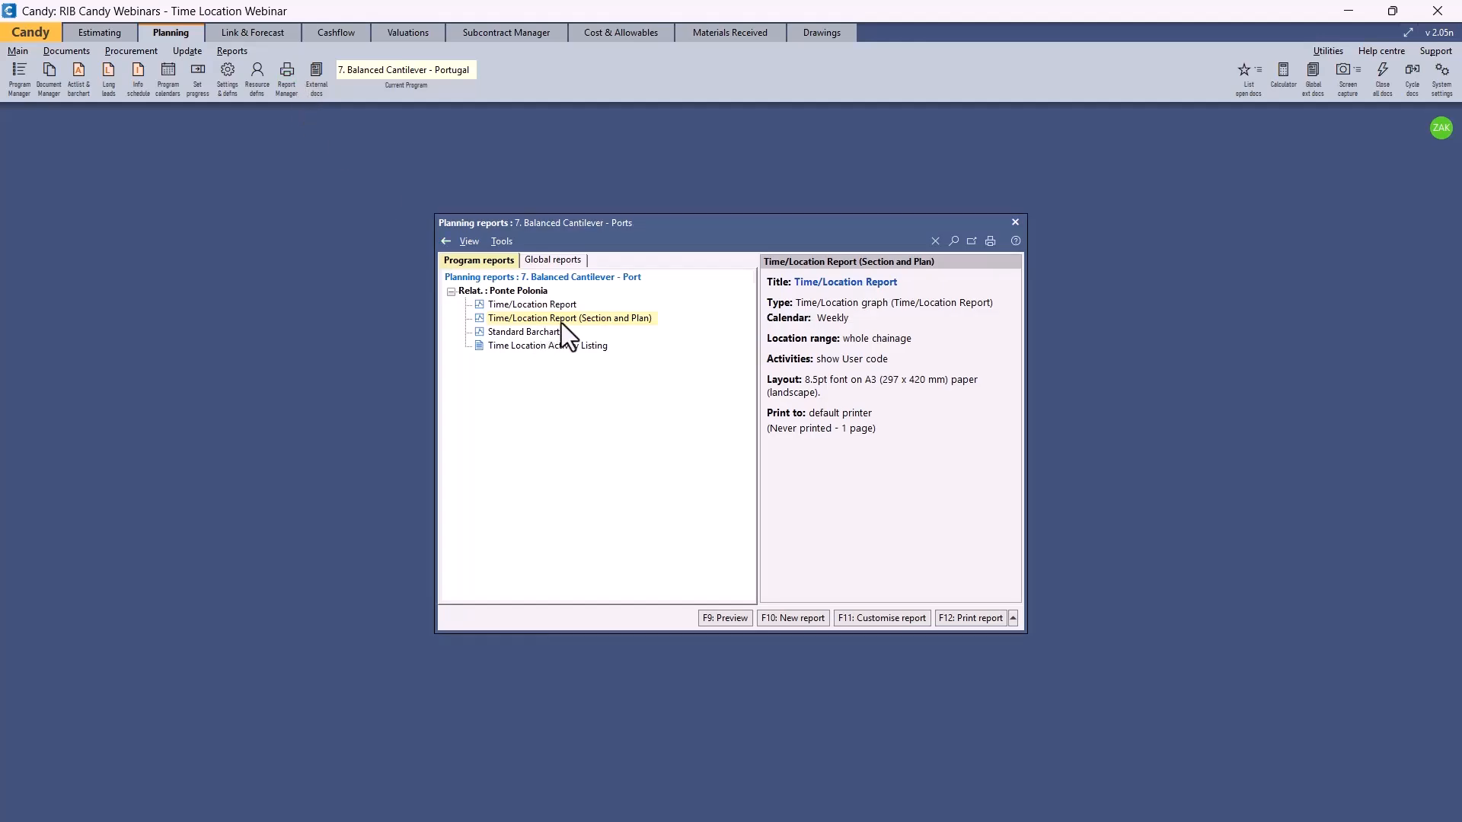
Review the main location image and image over graph of the Time/Location Report (Section and Plan), accept the settings and preview it.
click(881, 617)
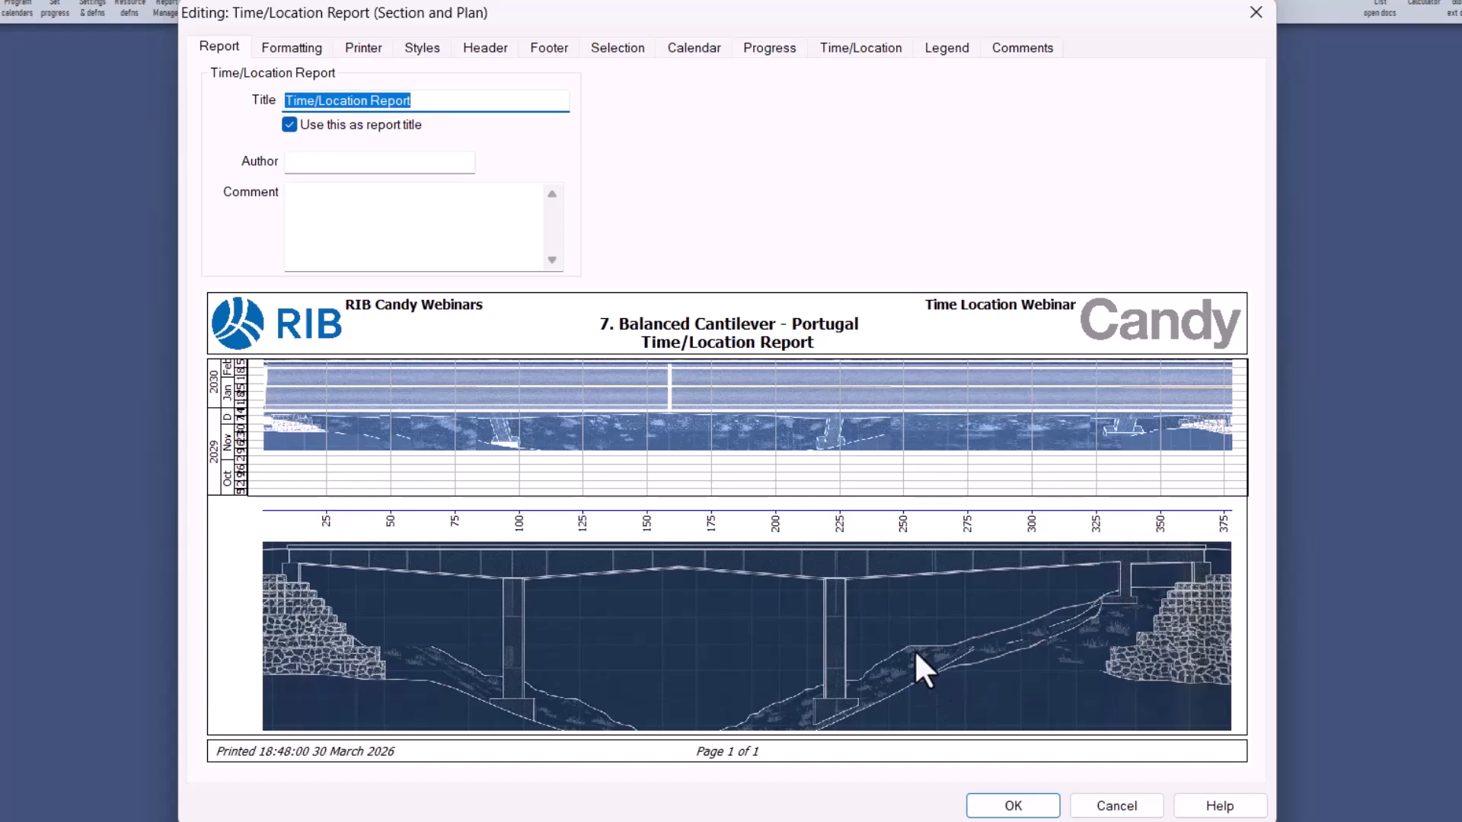
click(847, 48)
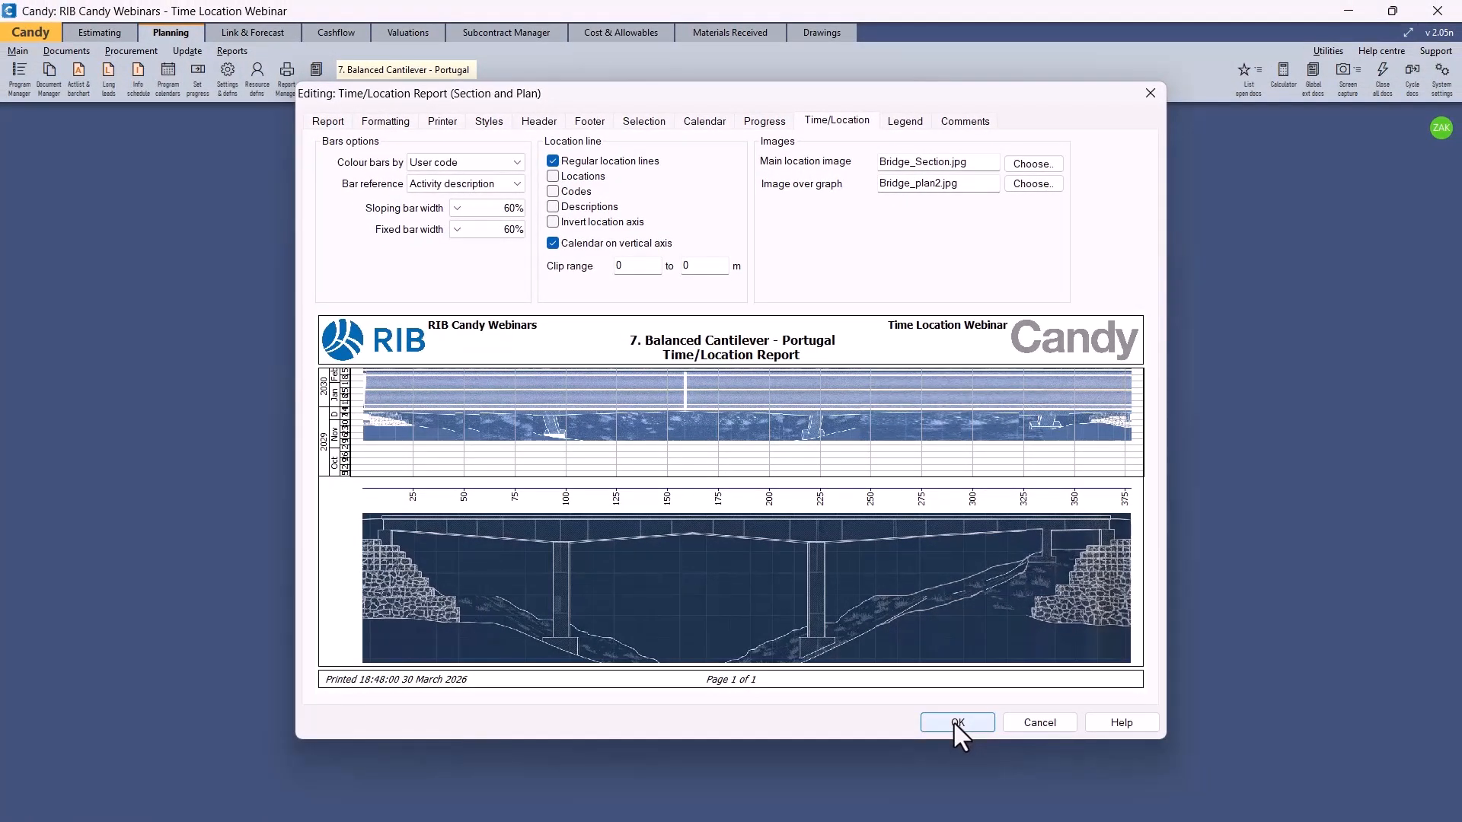
click(956, 721)
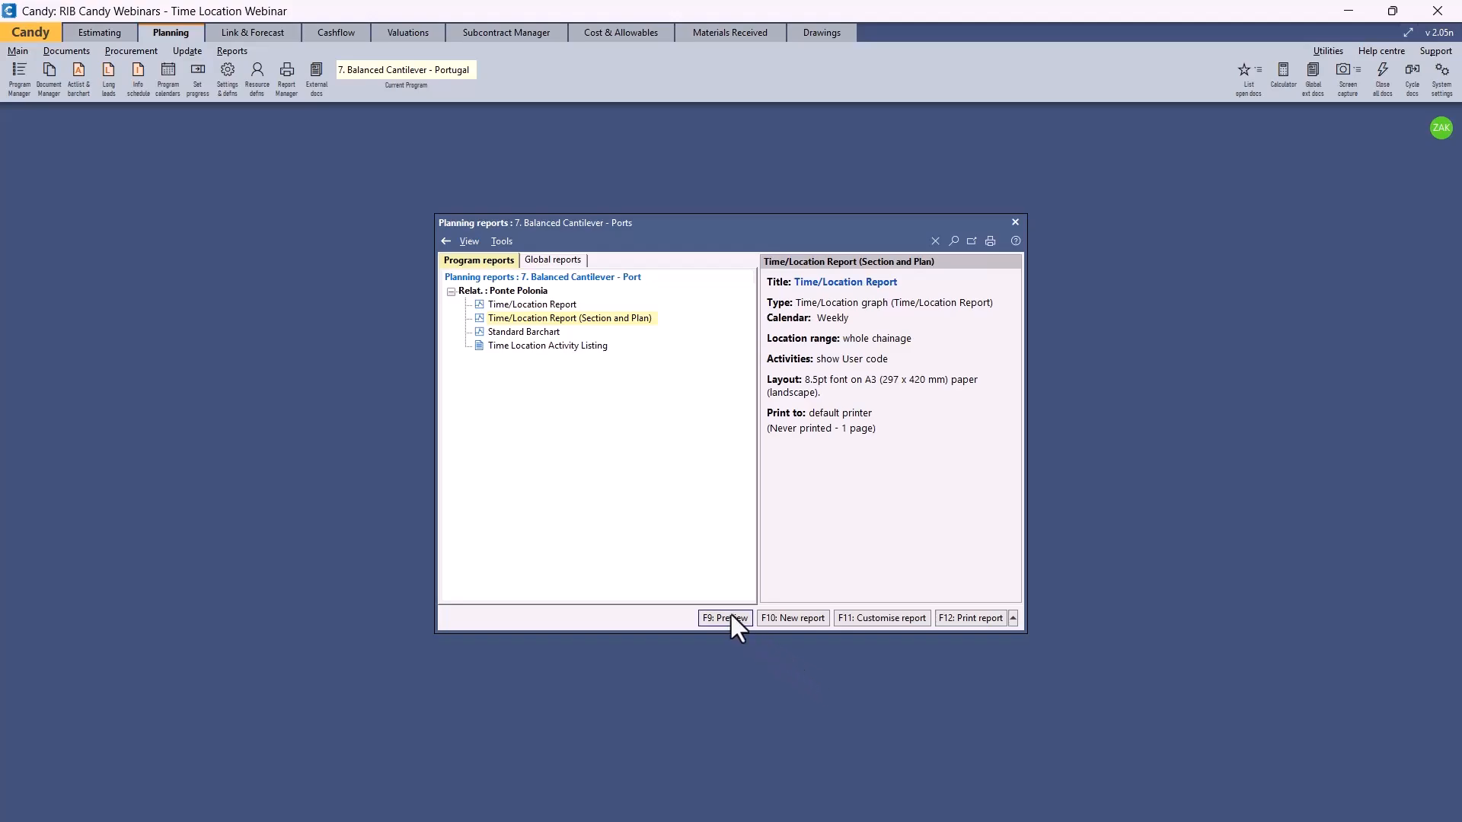
click(721, 618)
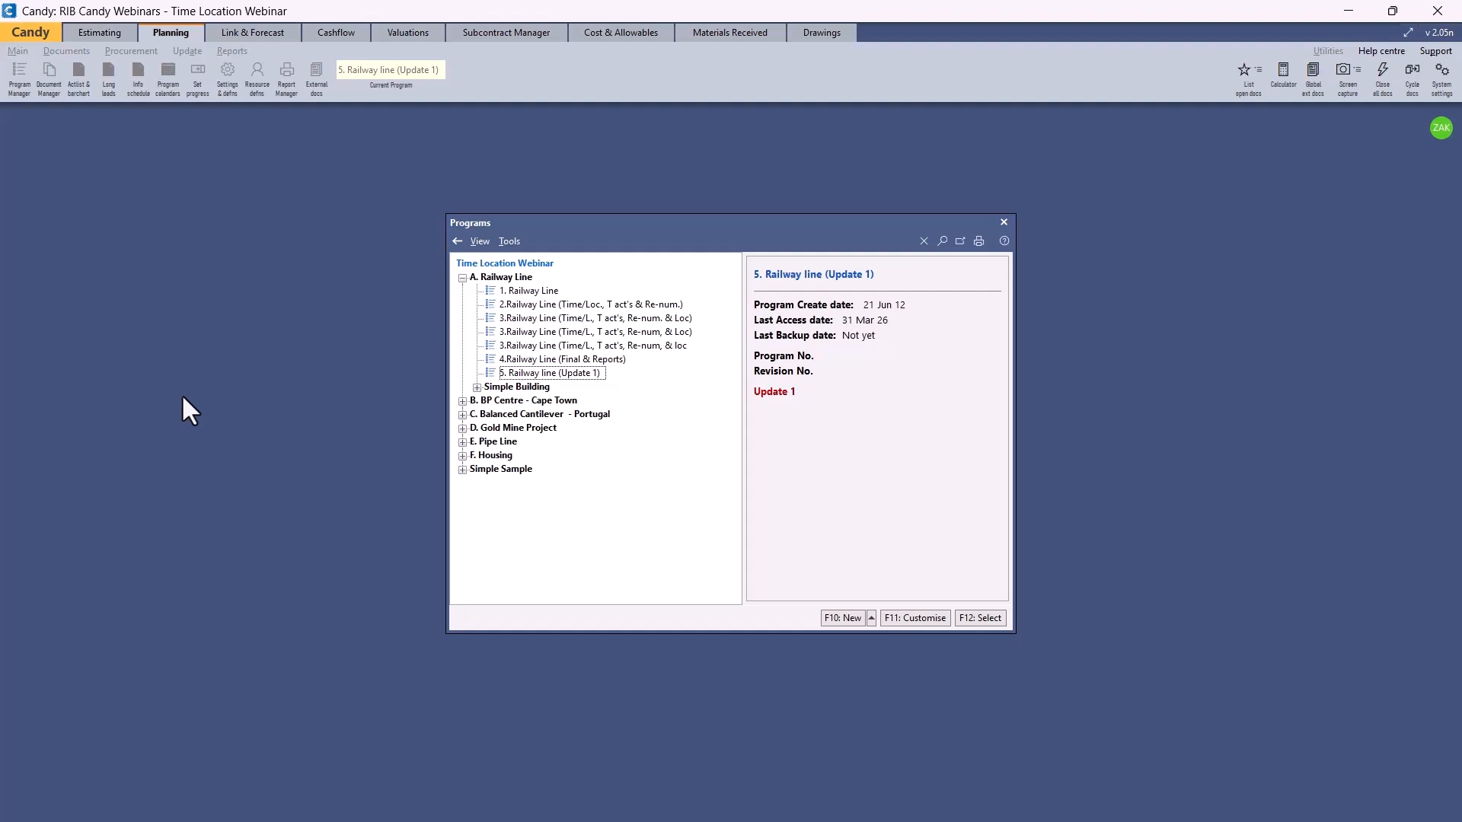
Switch to the program 5. Railway line (Update 1), open its 5.1 Progress Barchart and show the base bars.
click(551, 376)
click(989, 617)
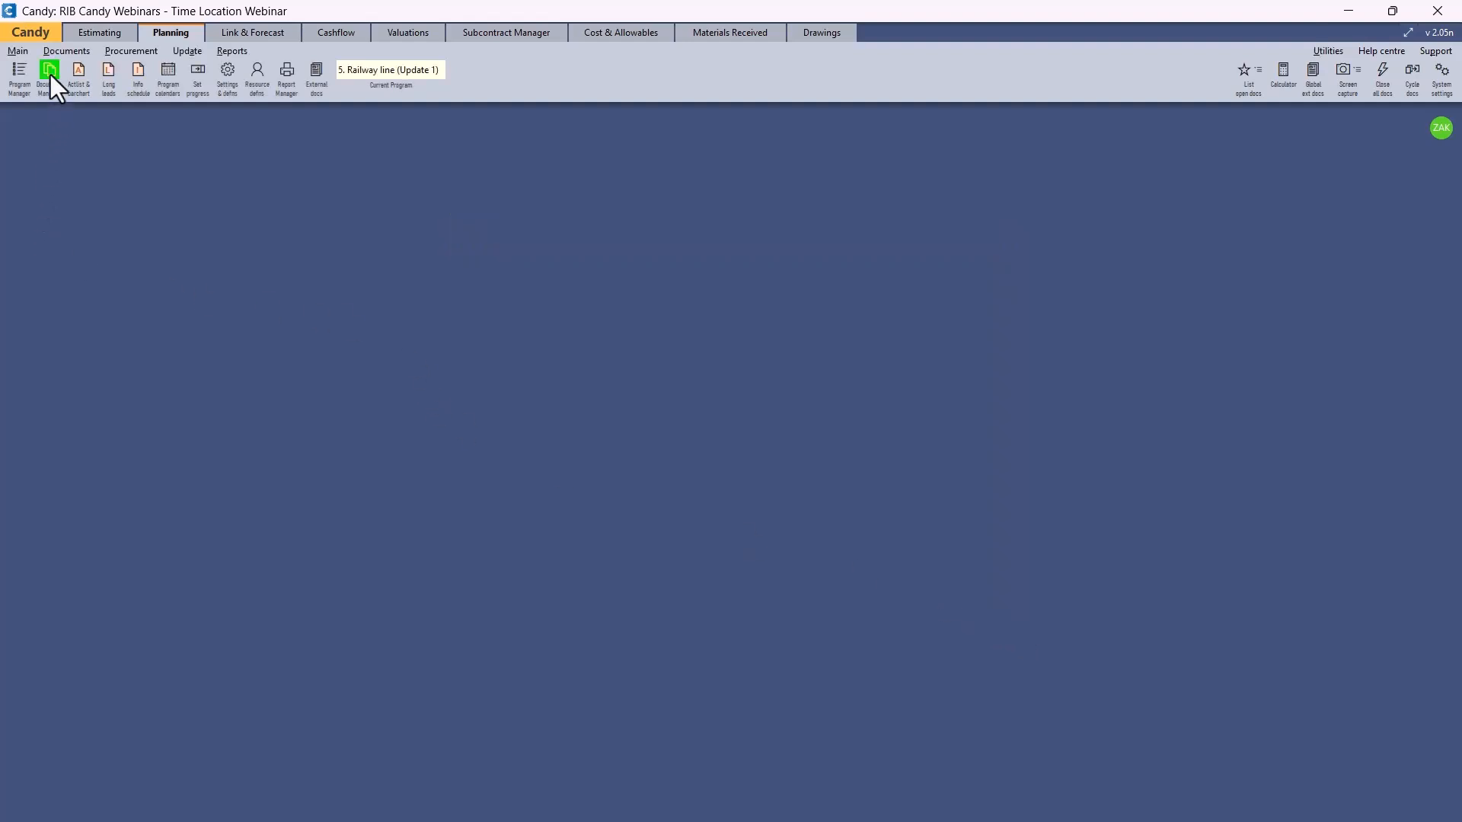
click(51, 74)
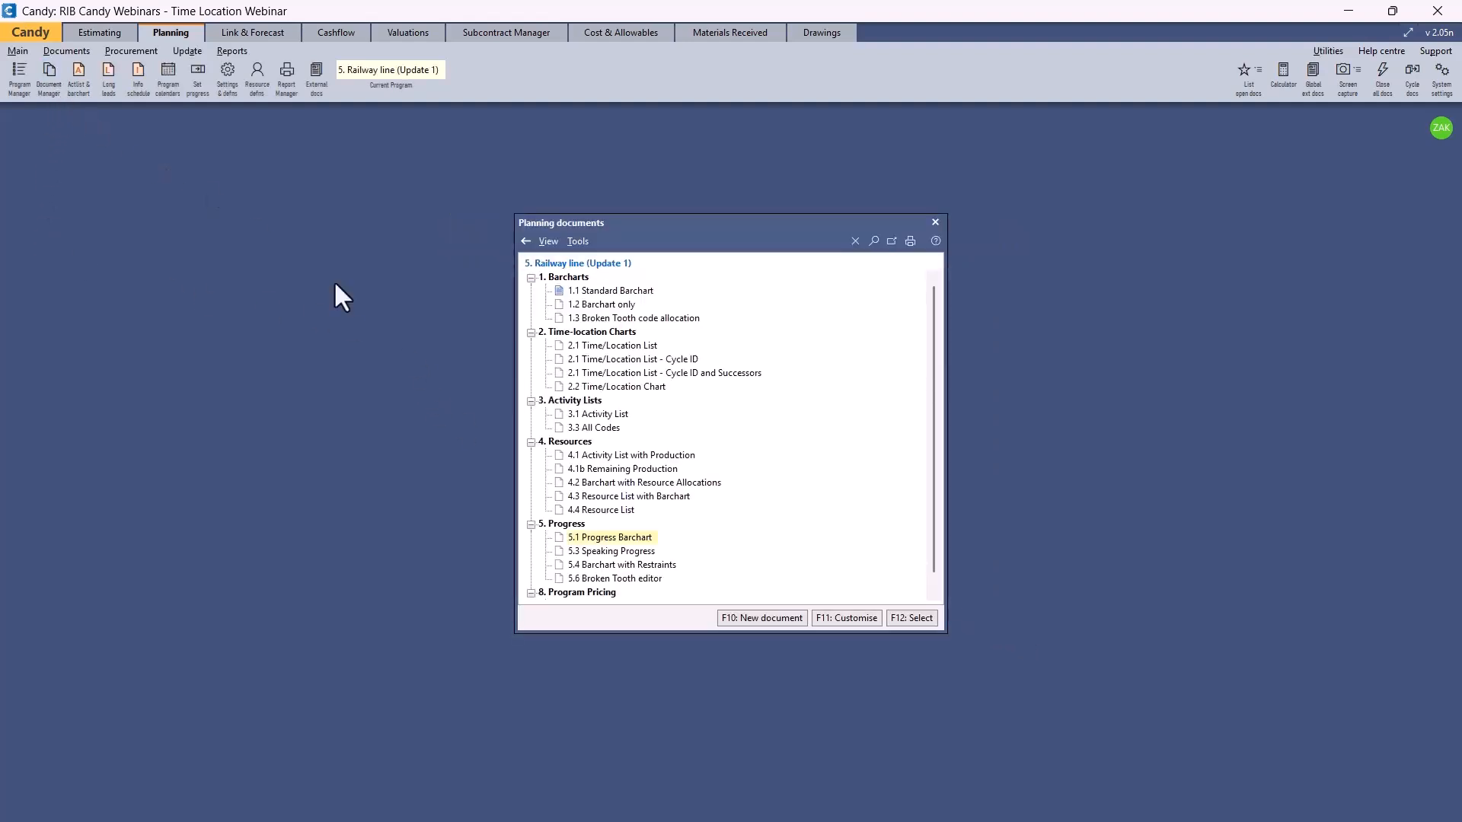
double_click(620, 536)
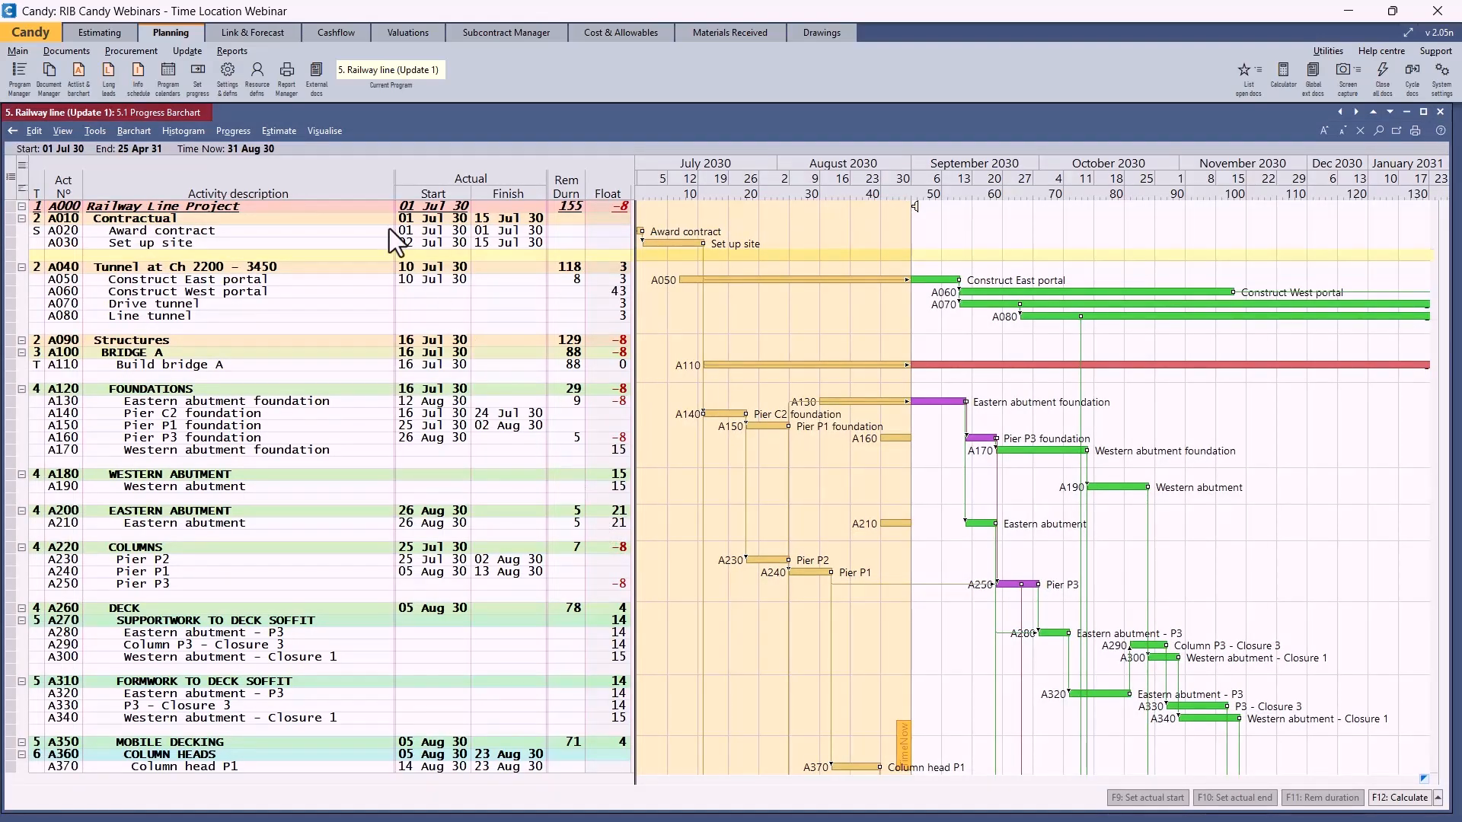
click(255, 132)
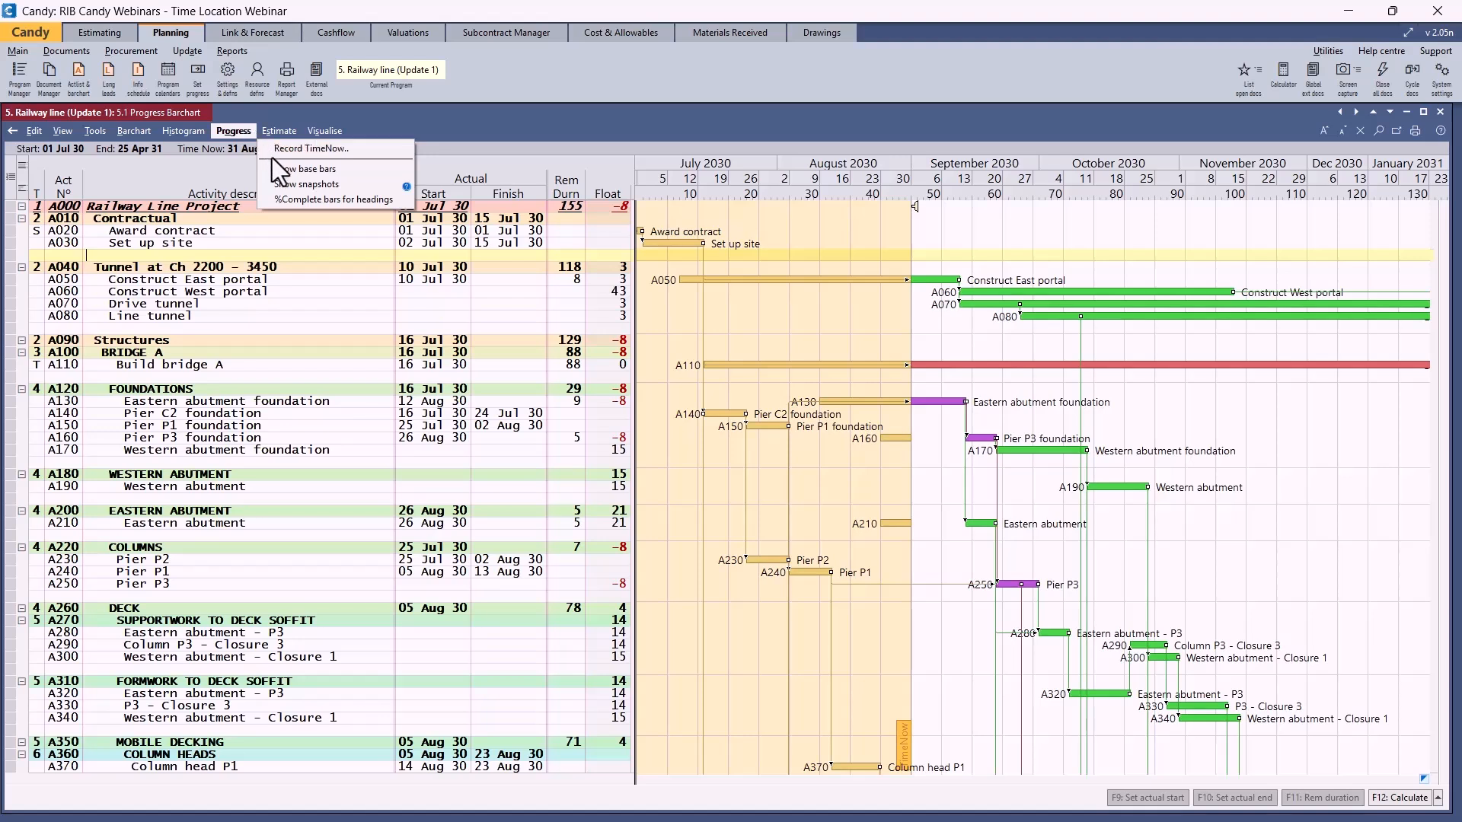
click(303, 169)
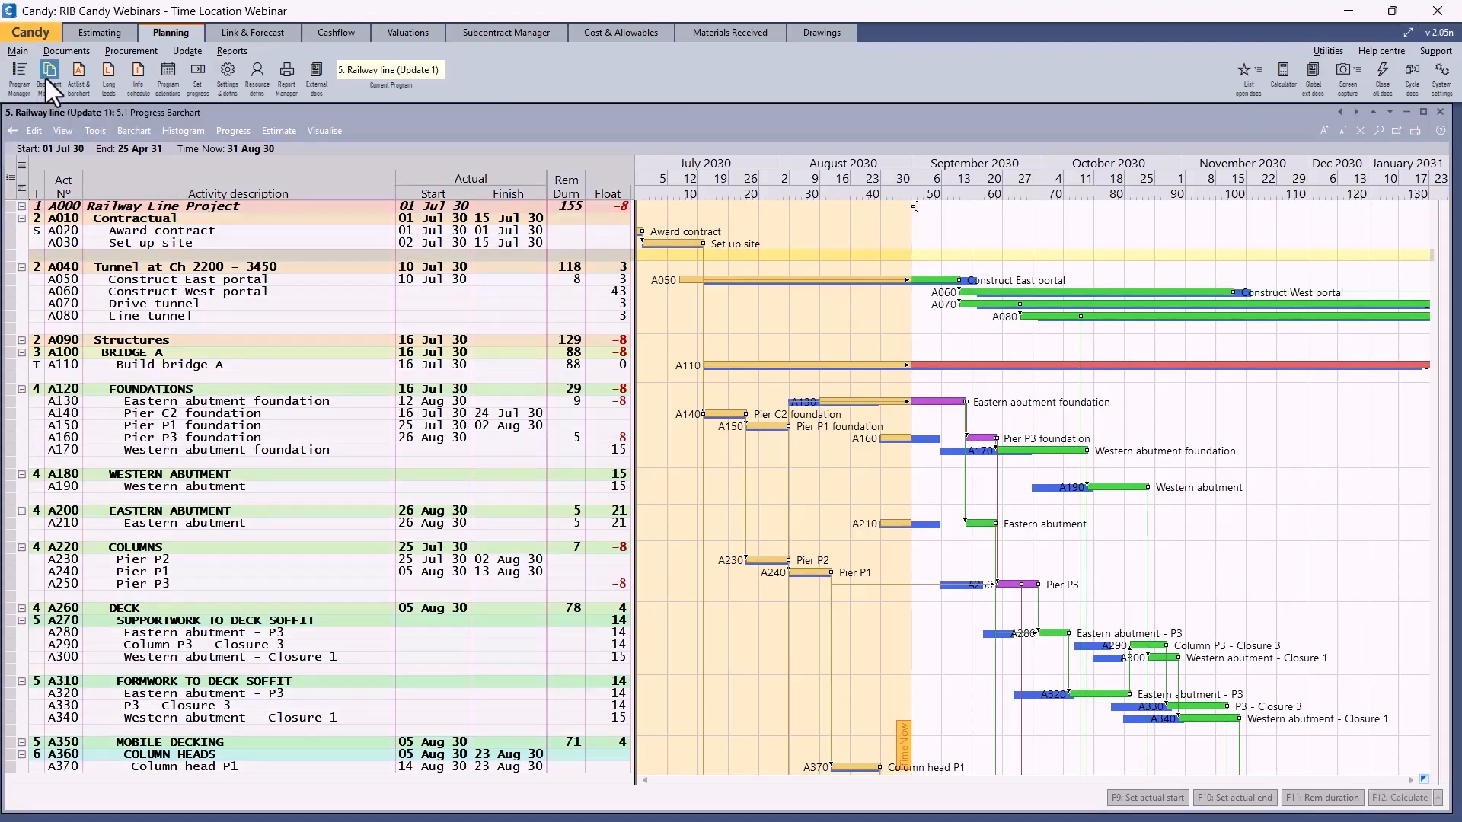
Open the 2.2 Time/Location Chart and colour its bars by Float.
click(49, 71)
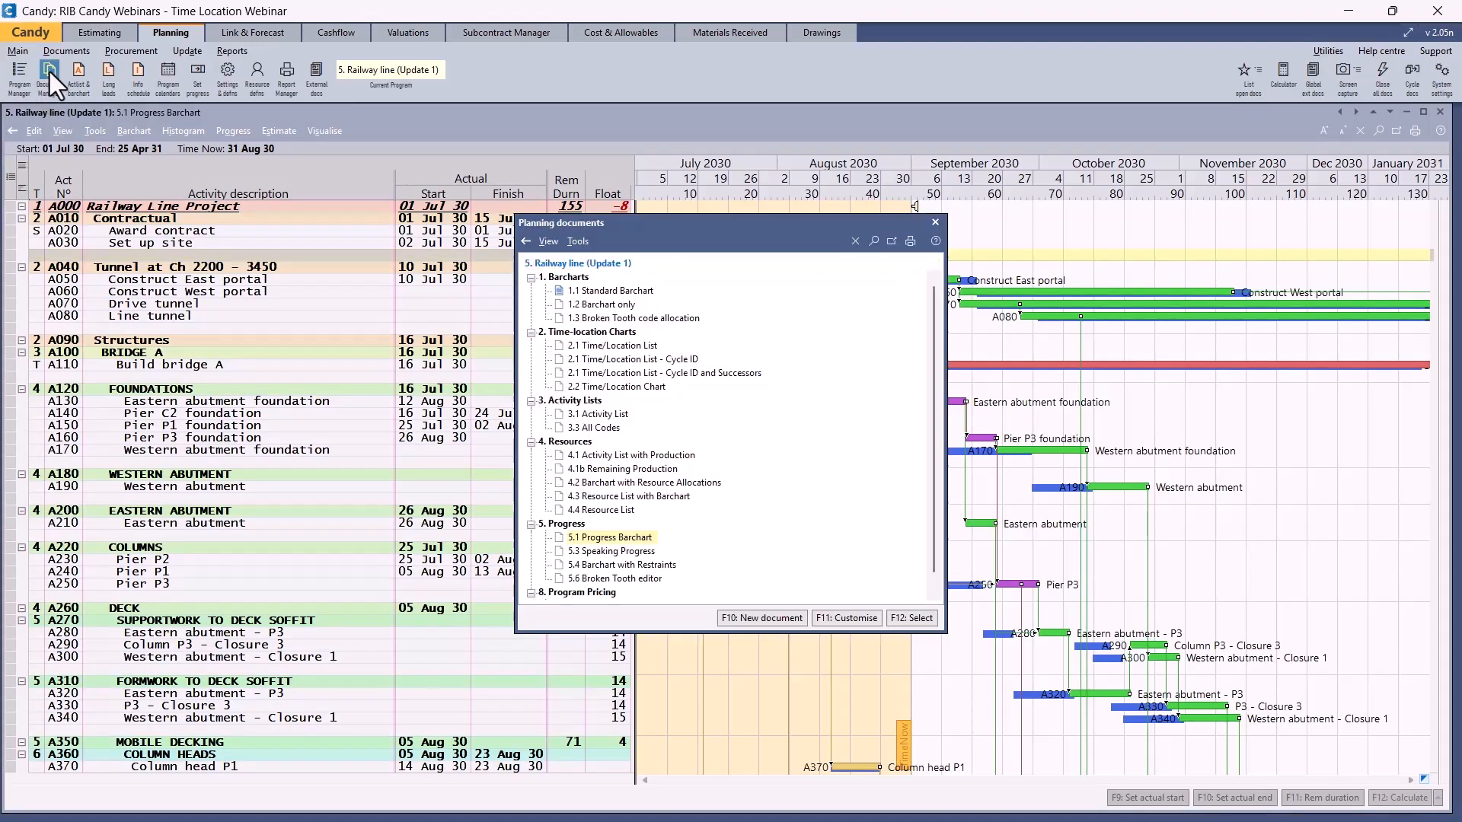
double_click(647, 390)
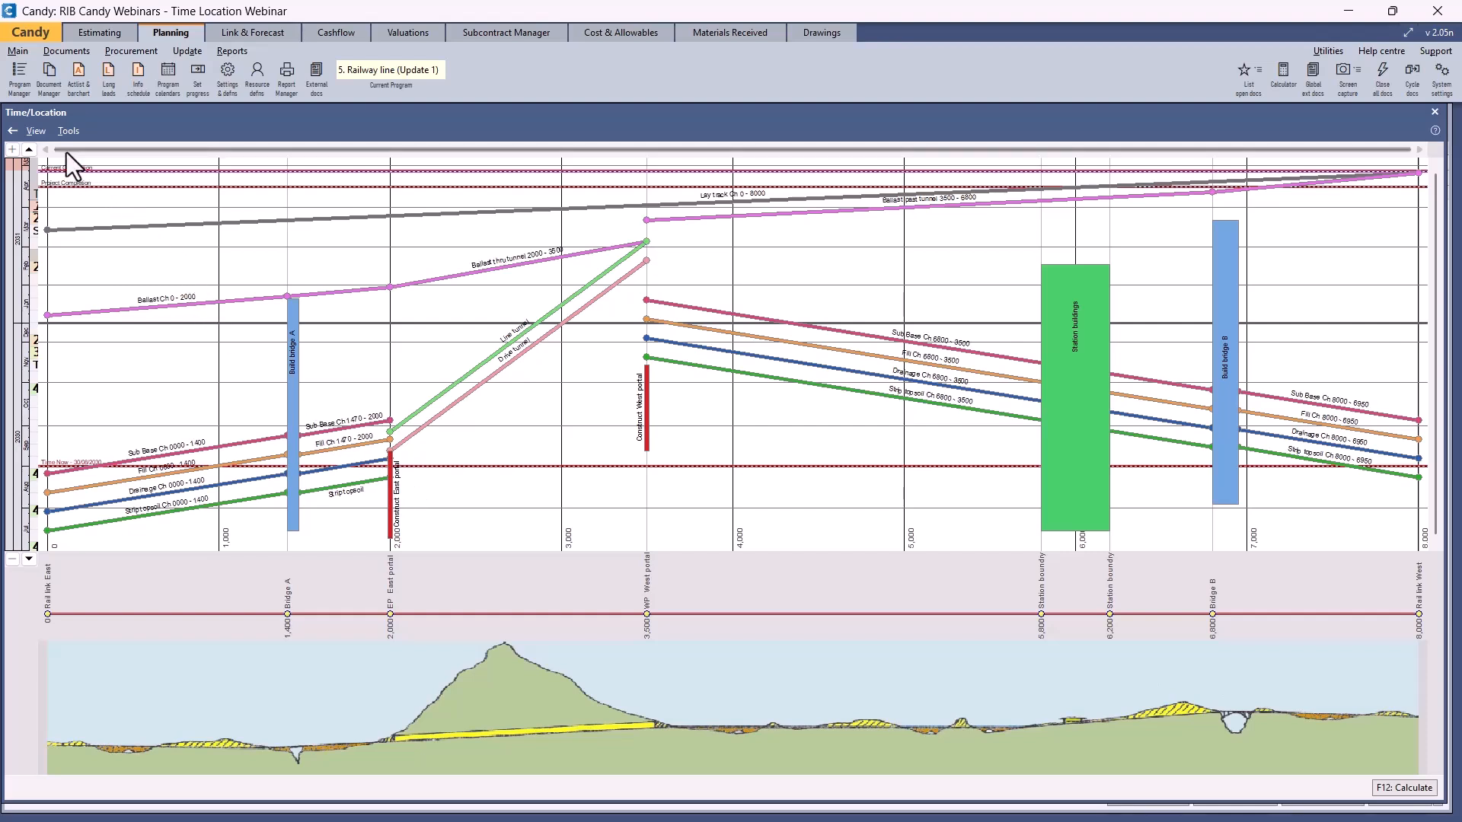
click(36, 131)
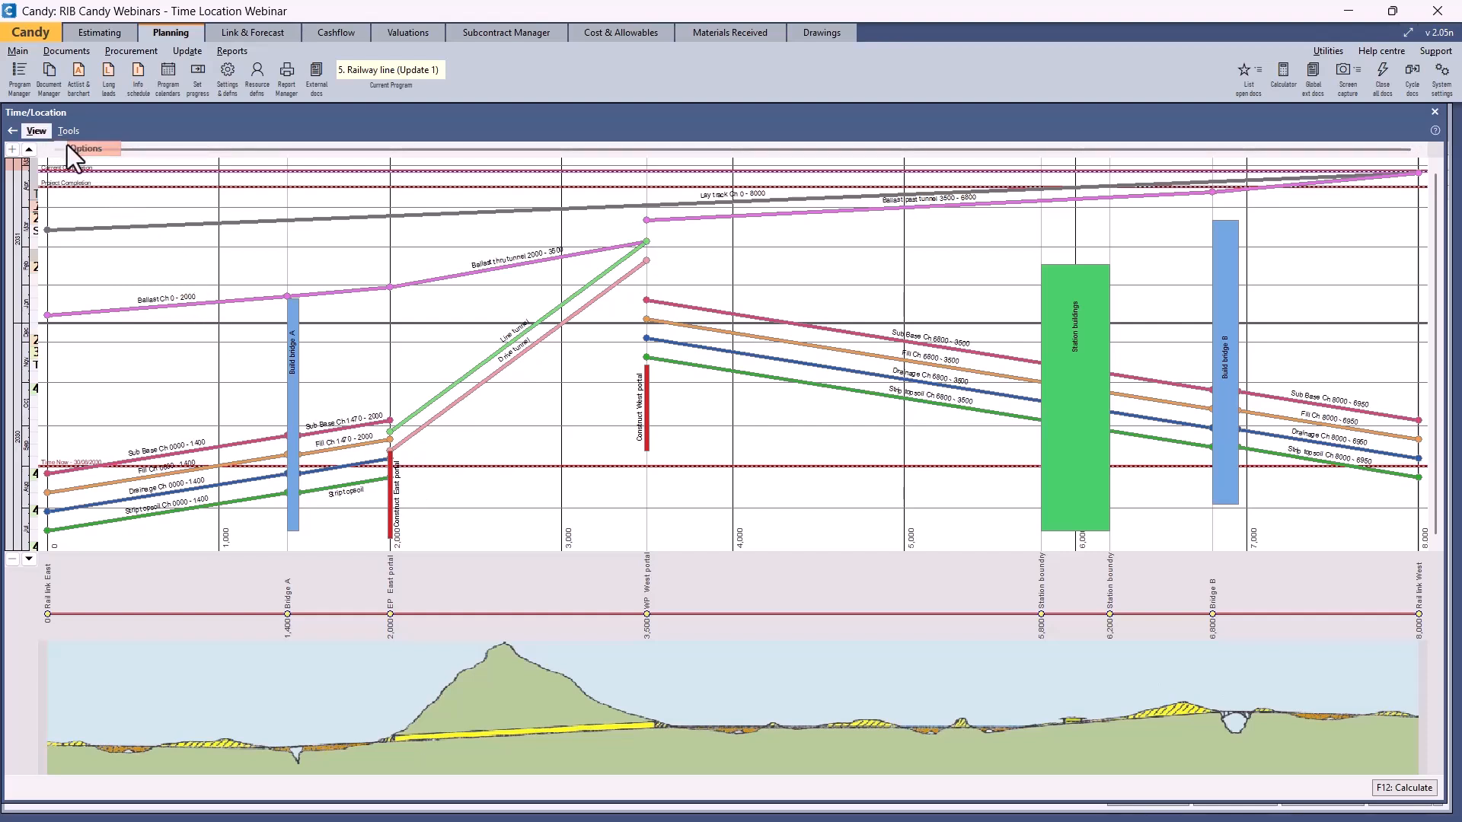
click(67, 144)
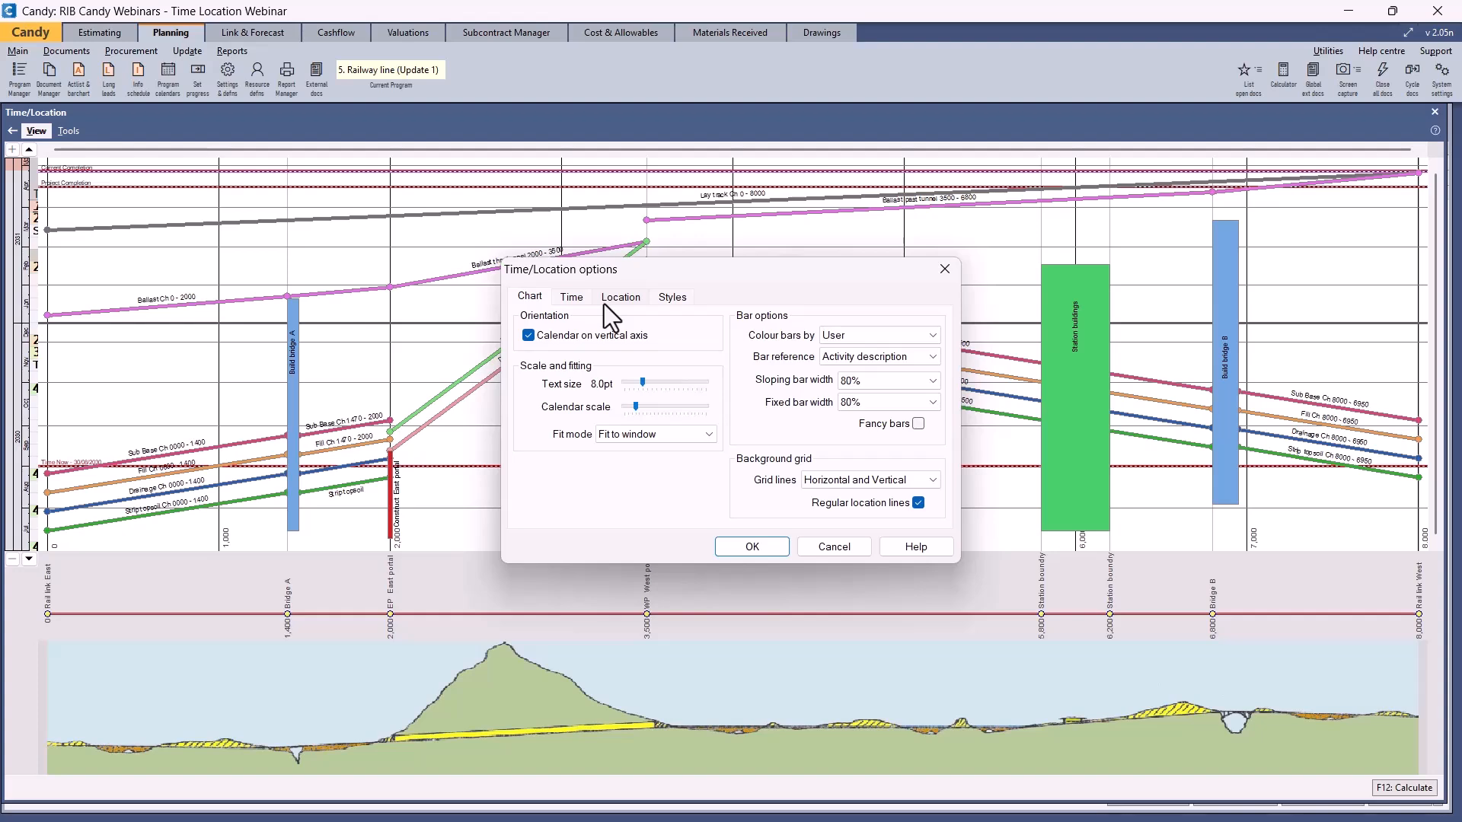
click(933, 337)
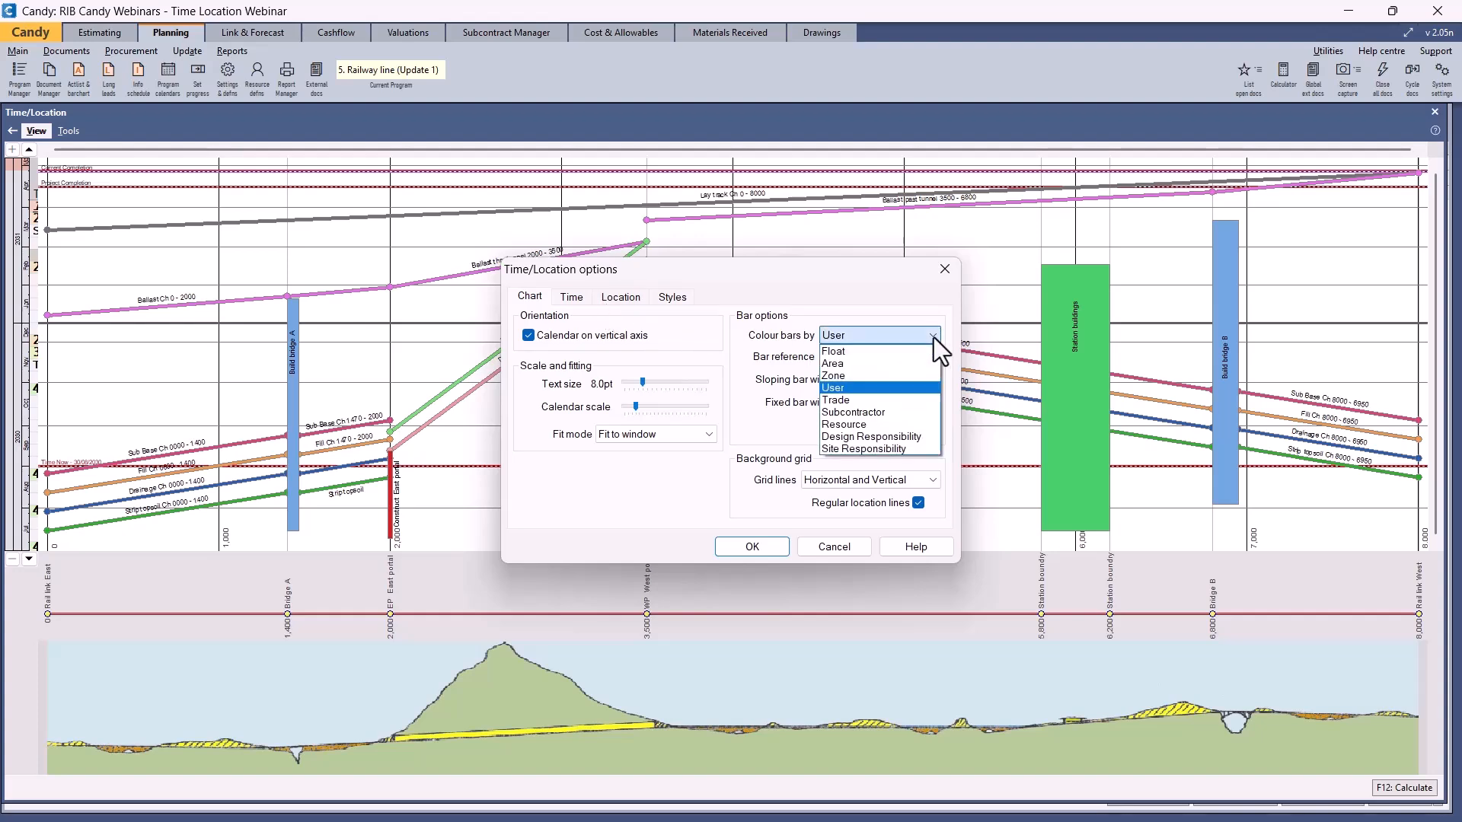
click(896, 352)
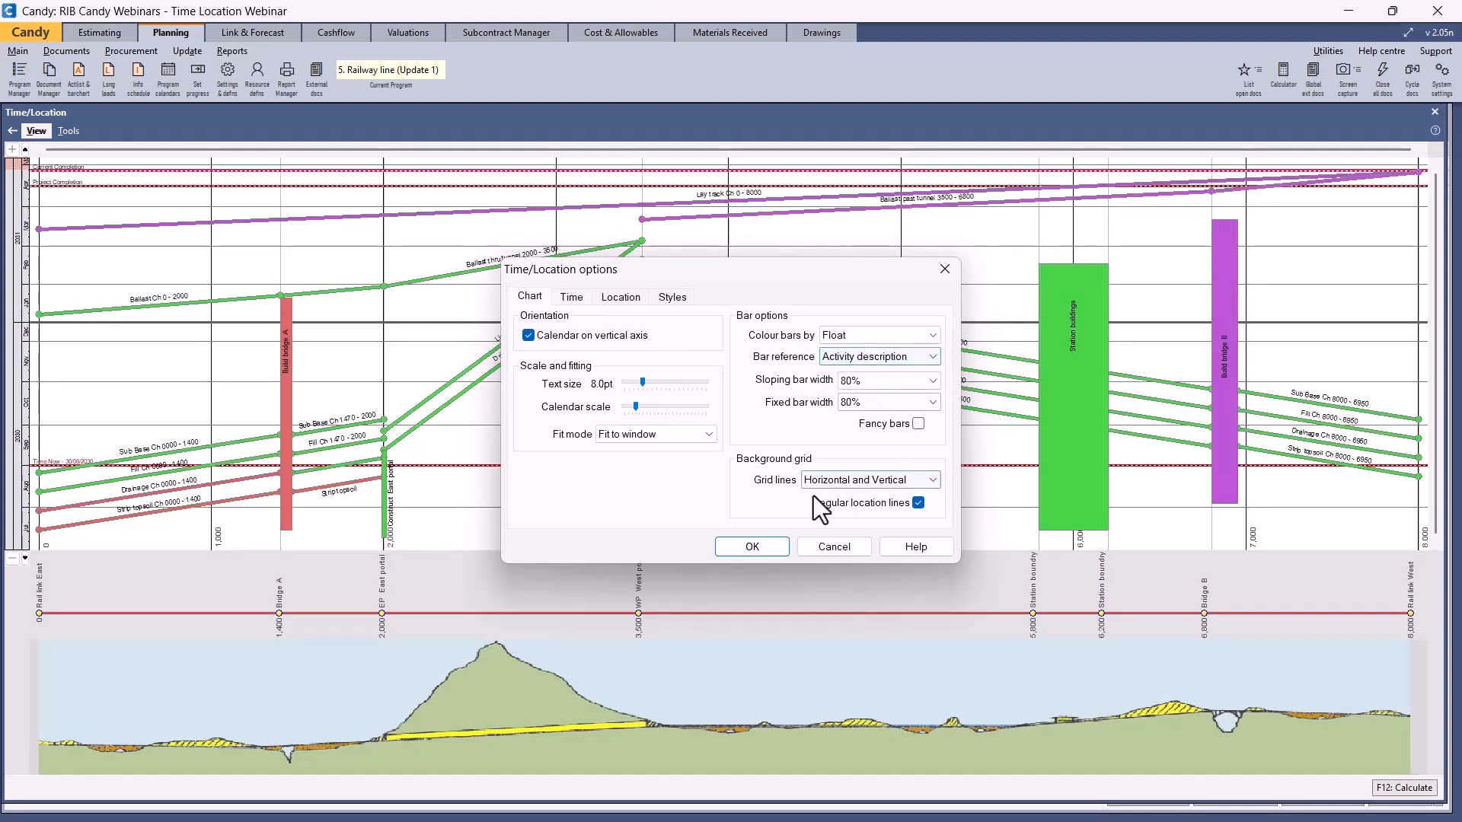
click(769, 542)
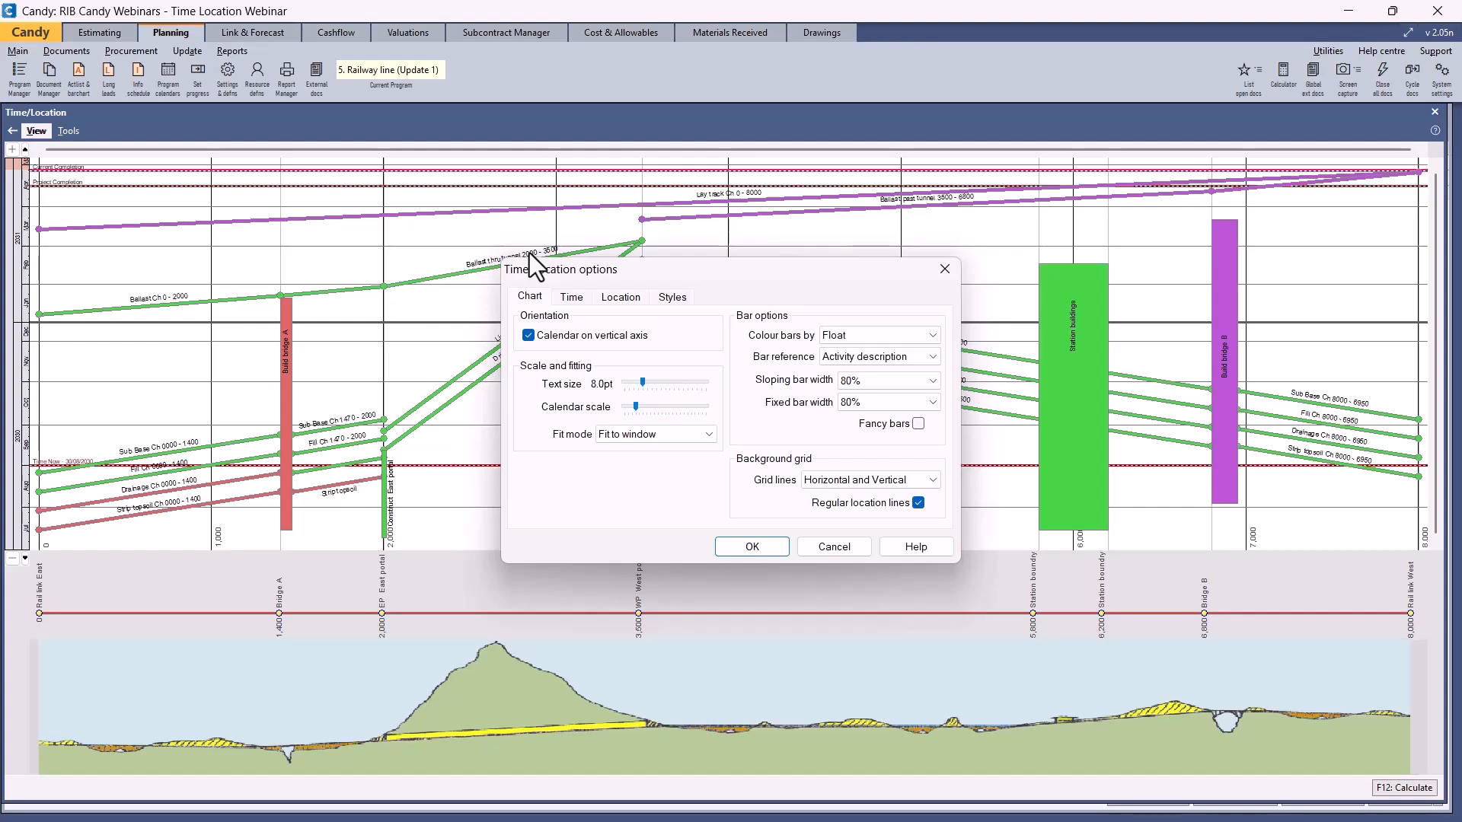
Review the chart's time indicator, calendar and location line options, and leave them without changes.
click(583, 295)
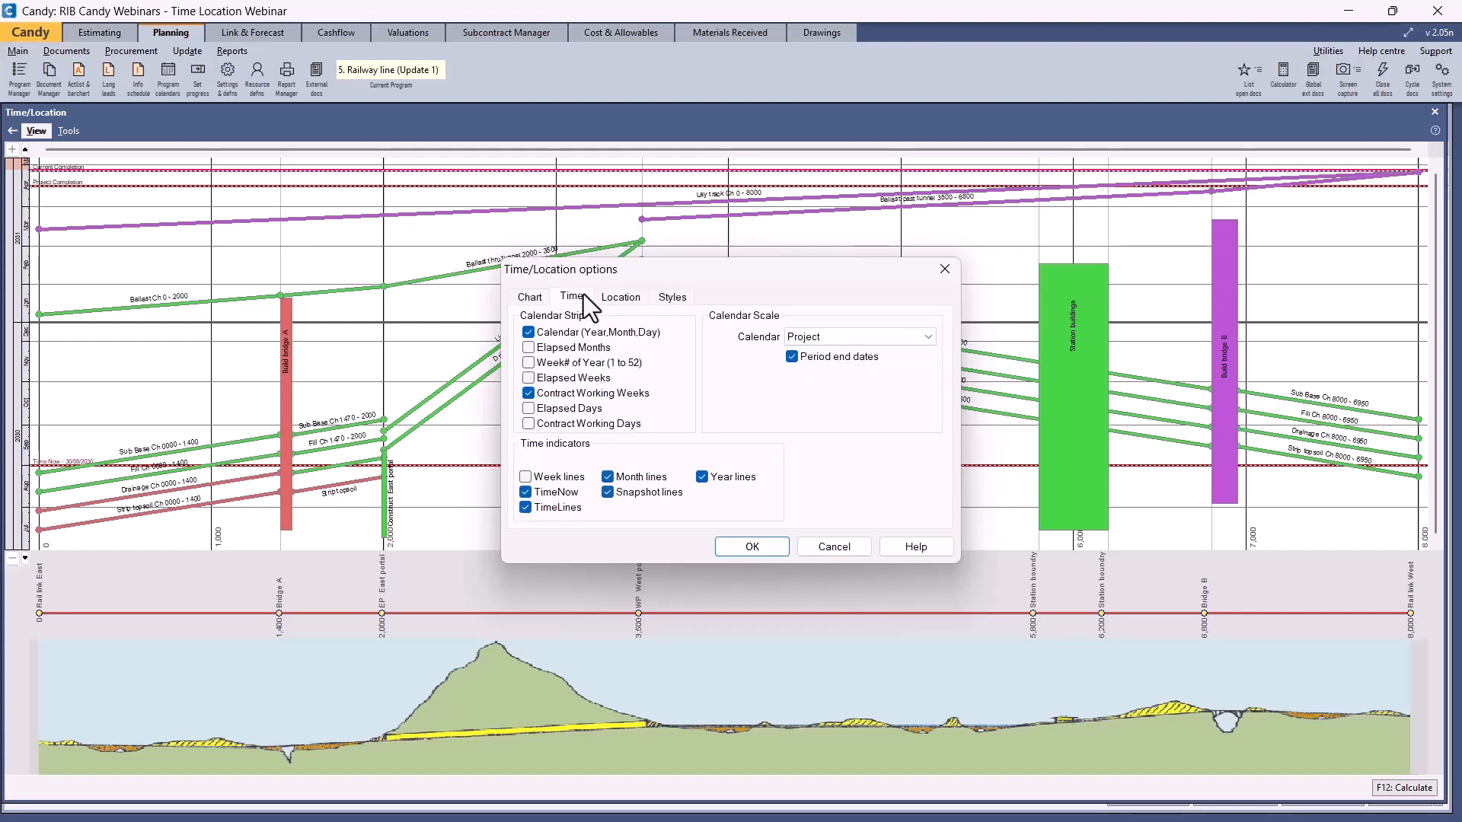
click(620, 305)
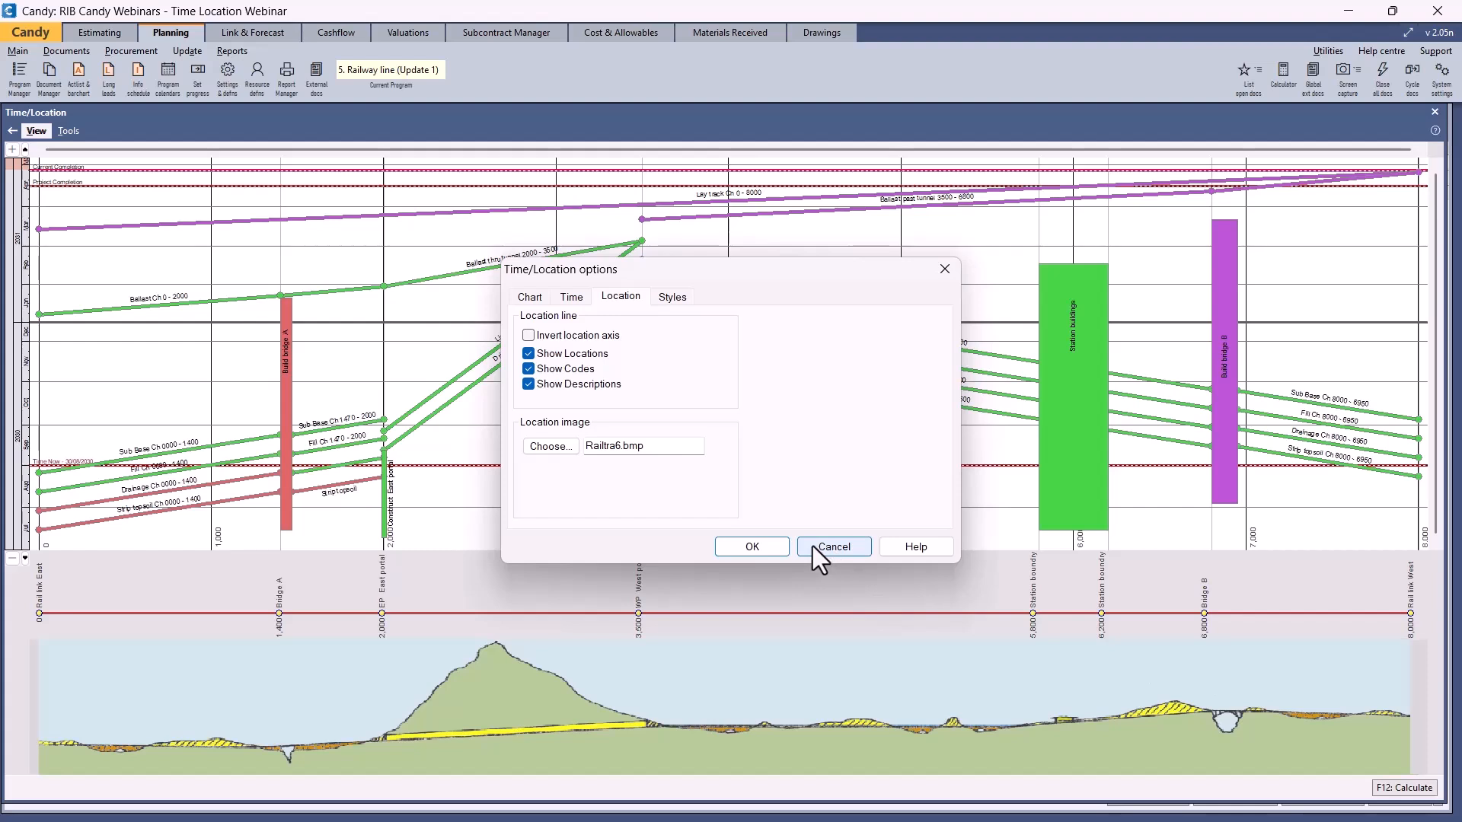
click(832, 546)
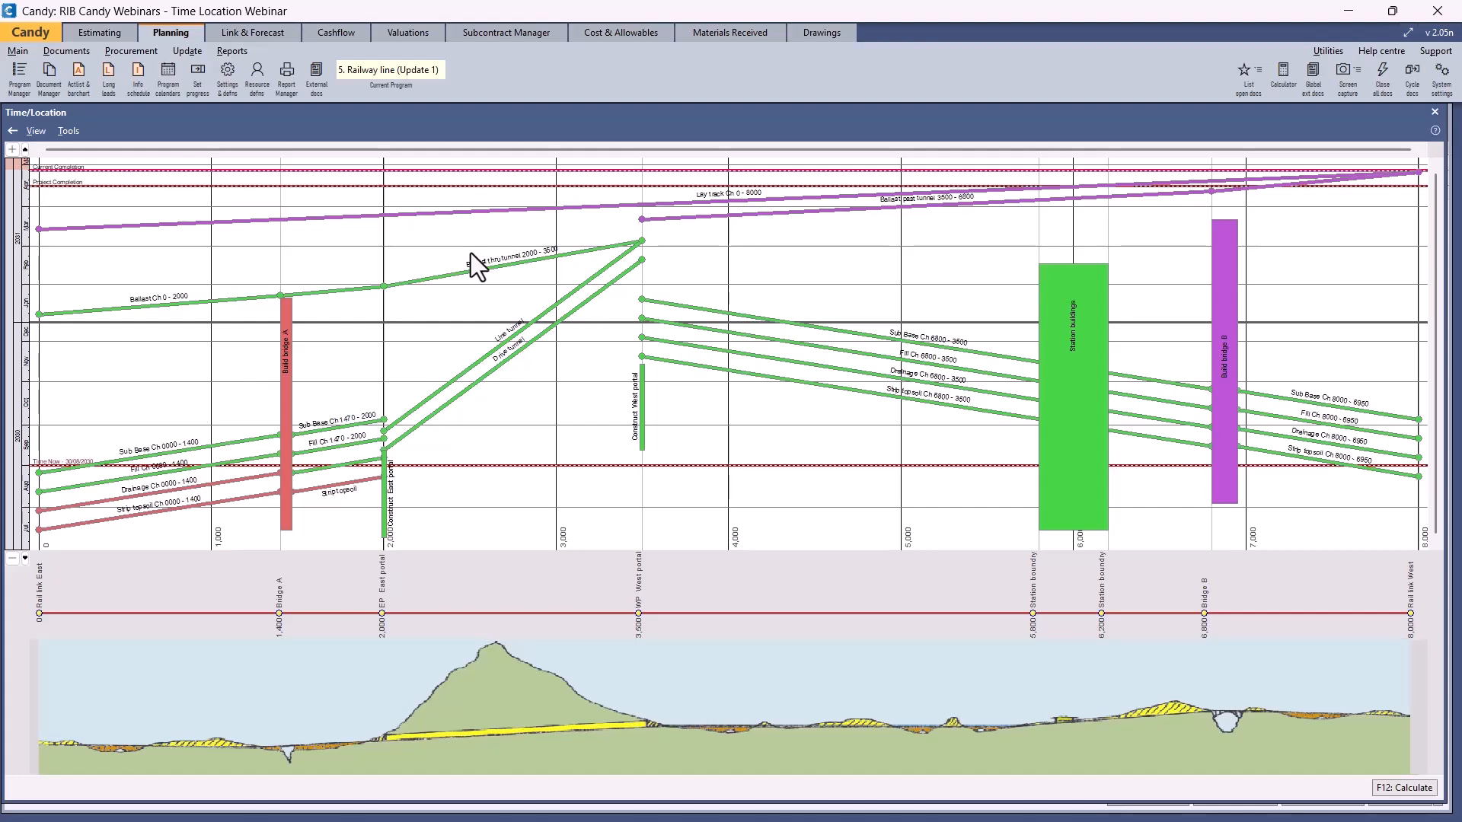
Review the Time Chainage Report's progress options with Base program and Current Program selected, accept the settings and preview the report.
click(289, 78)
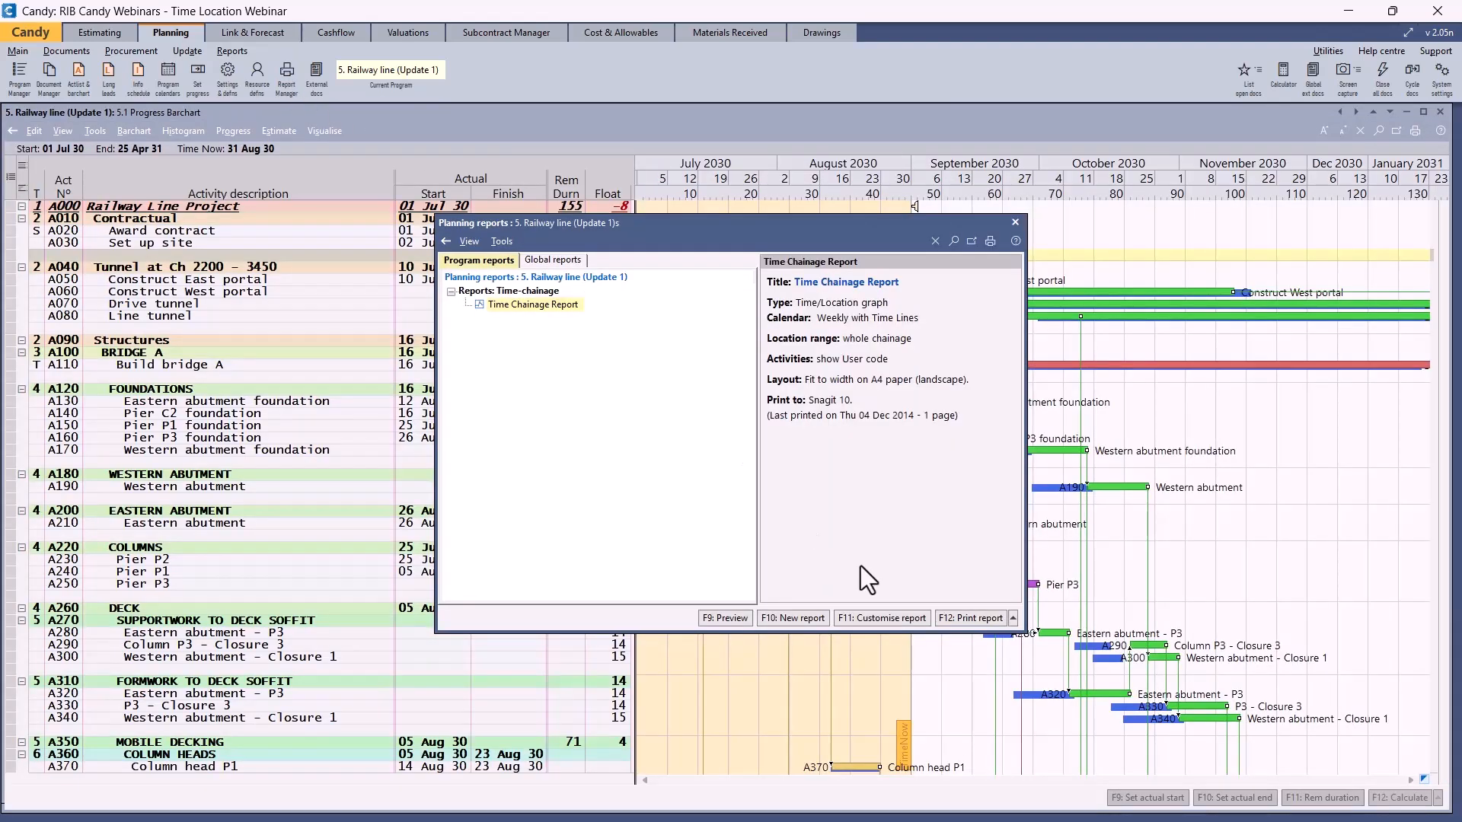
click(874, 615)
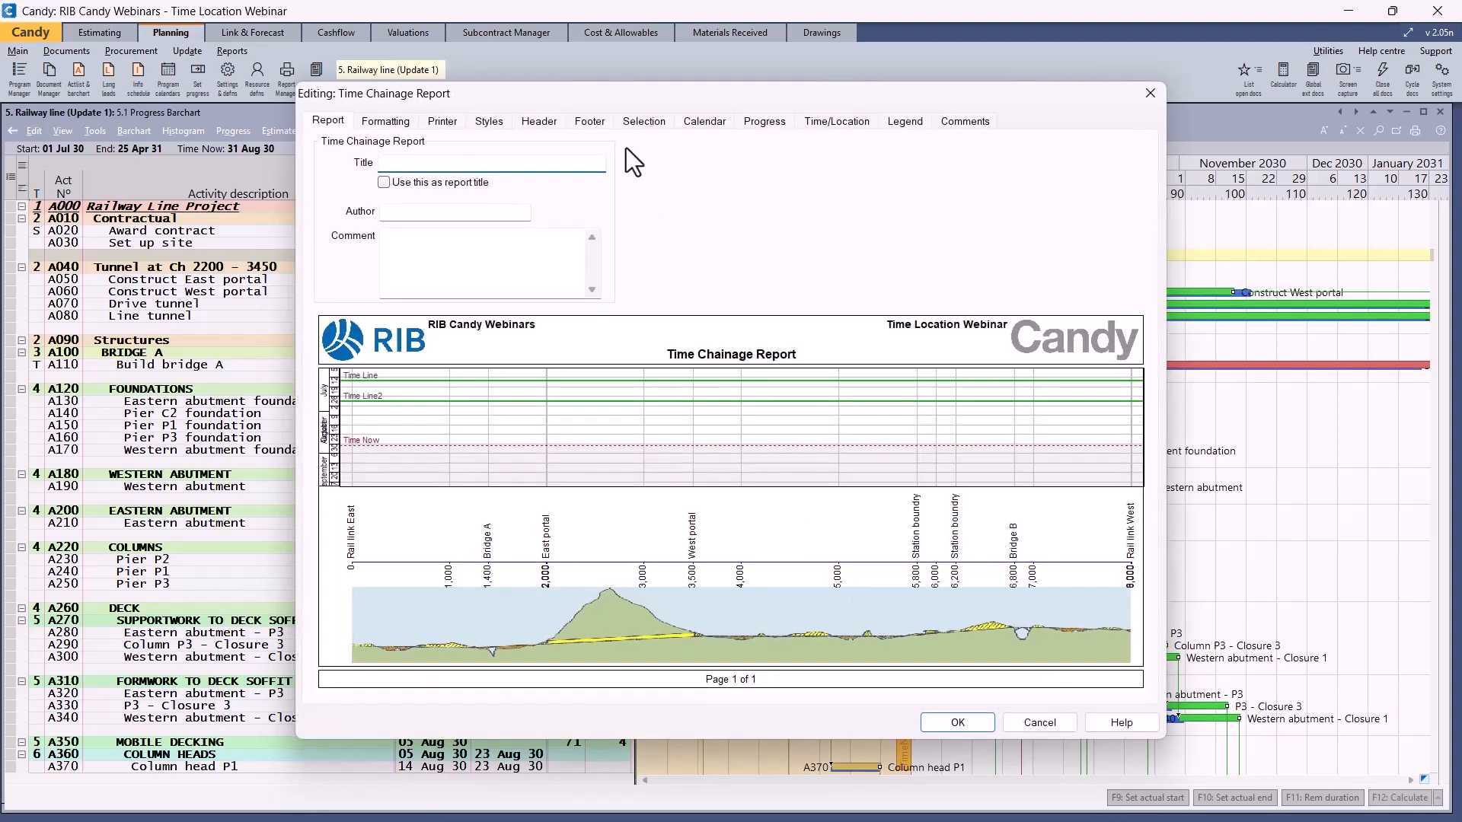
click(768, 125)
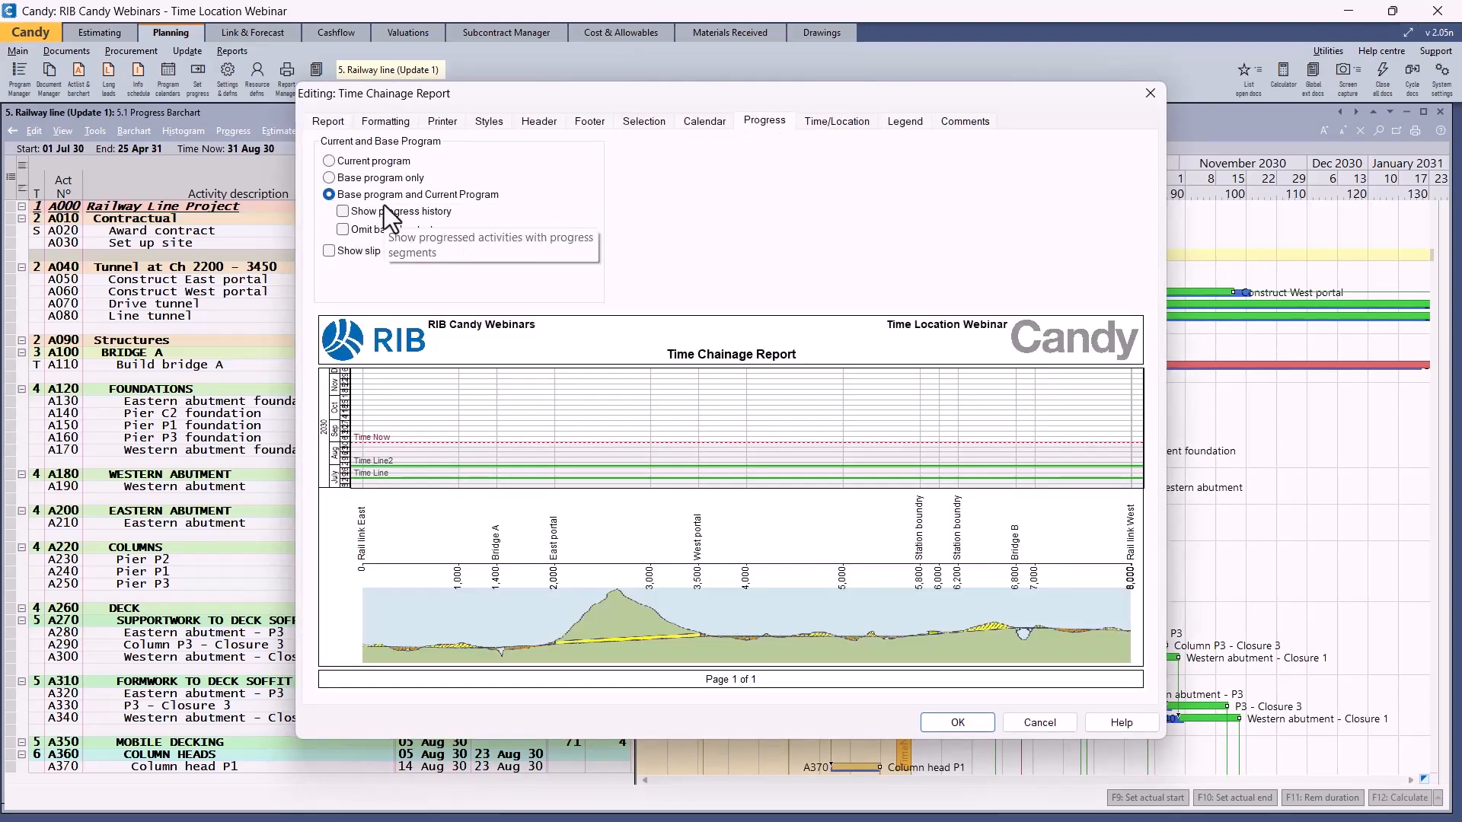
click(954, 726)
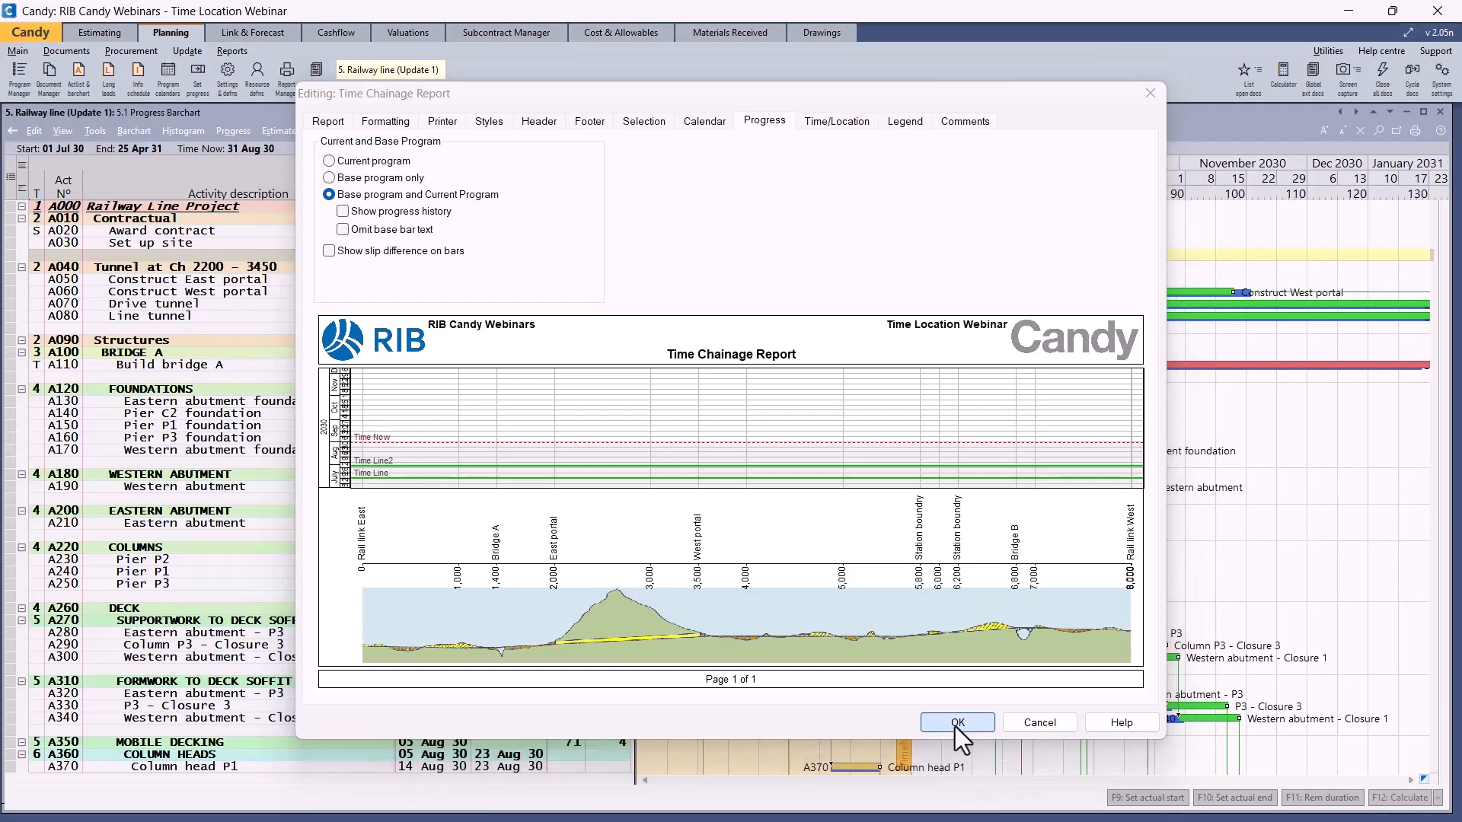
click(711, 615)
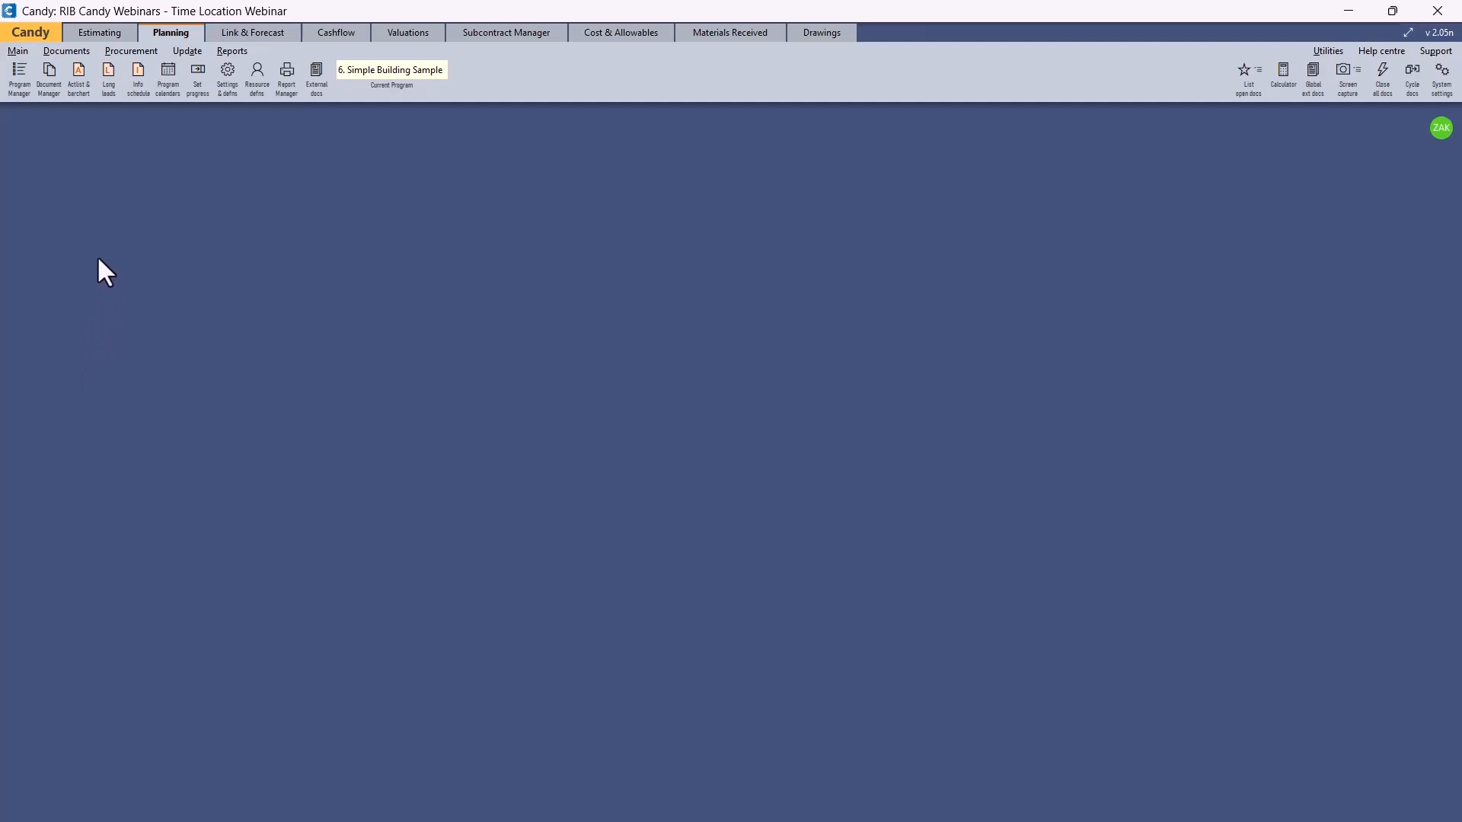
View the 2.1 Time/Location List of 6. Simple Building Sample, and open its 2.2 Time/Location Chart without disabling the cross-section image.
click(46, 76)
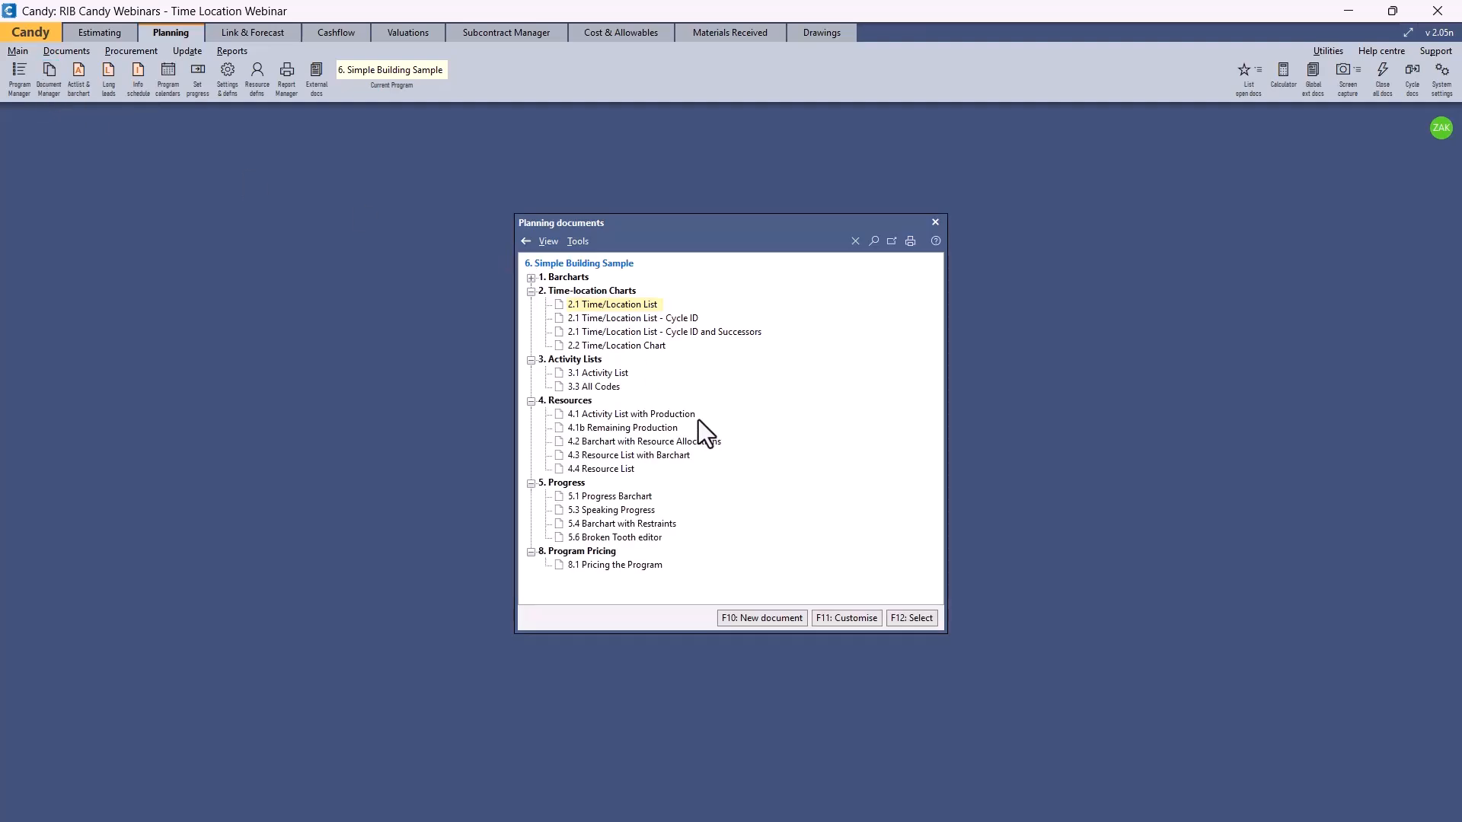
double_click(602, 303)
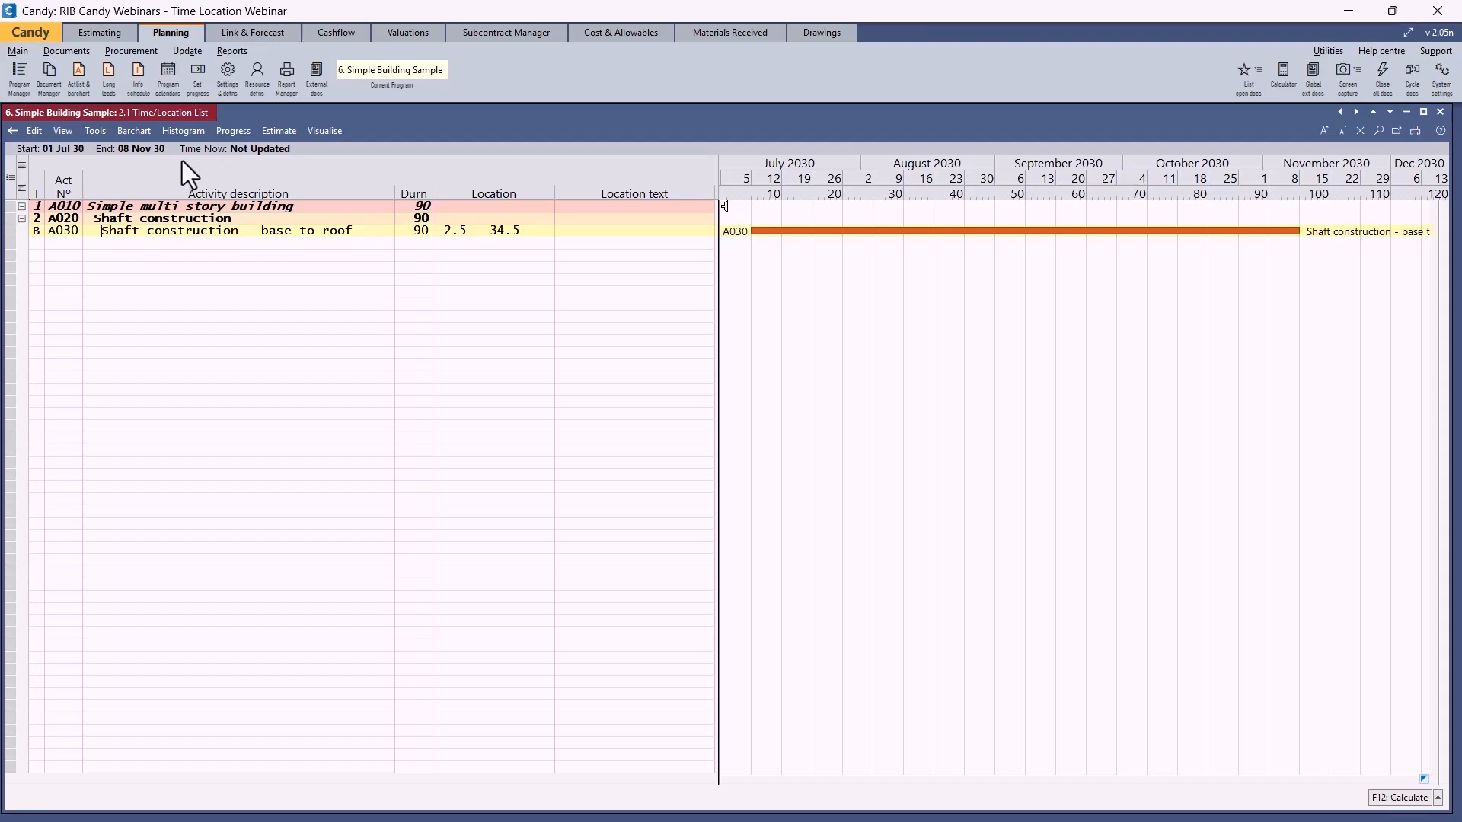
click(51, 71)
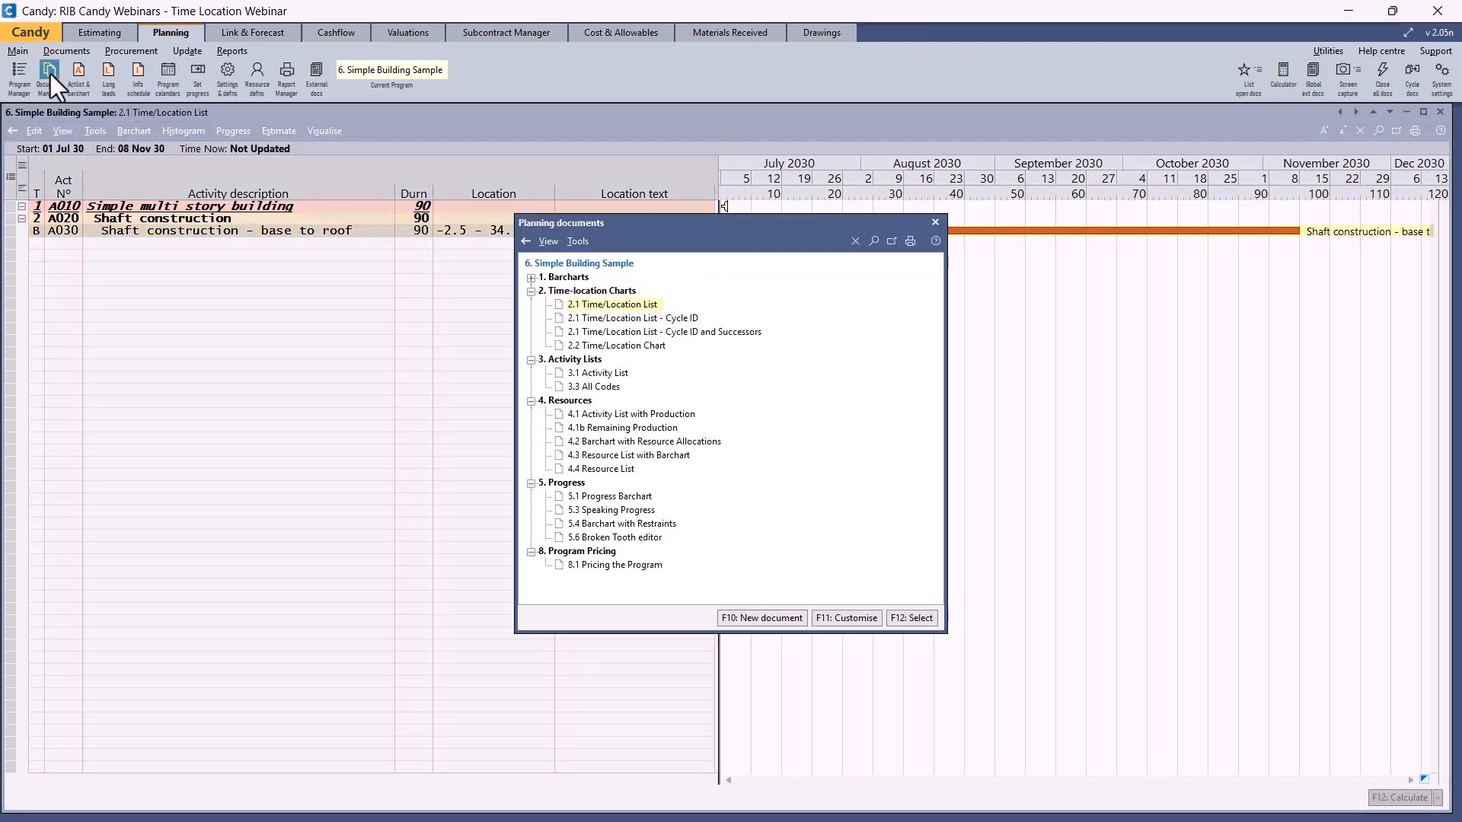
double_click(628, 345)
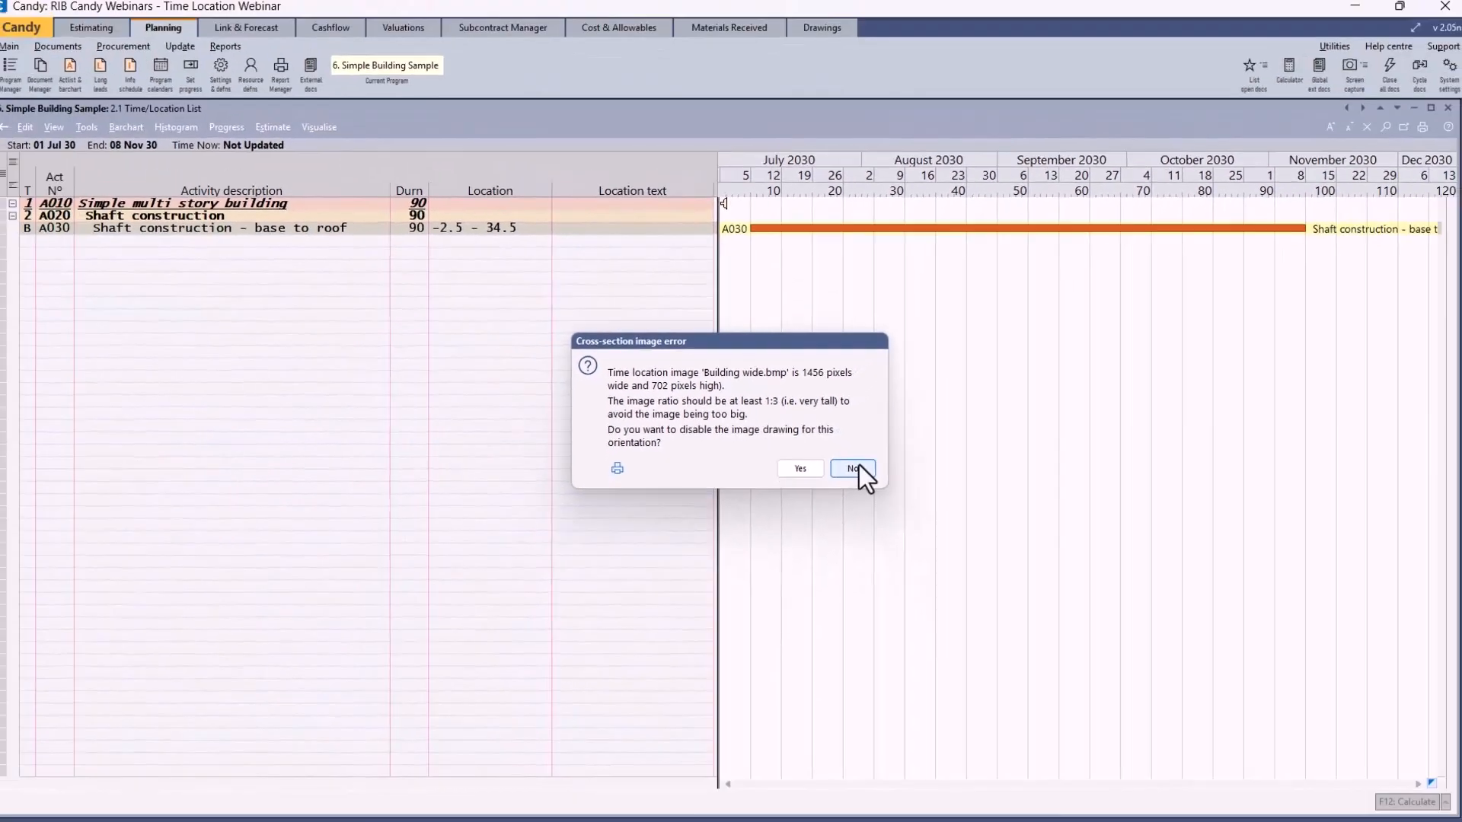
click(887, 482)
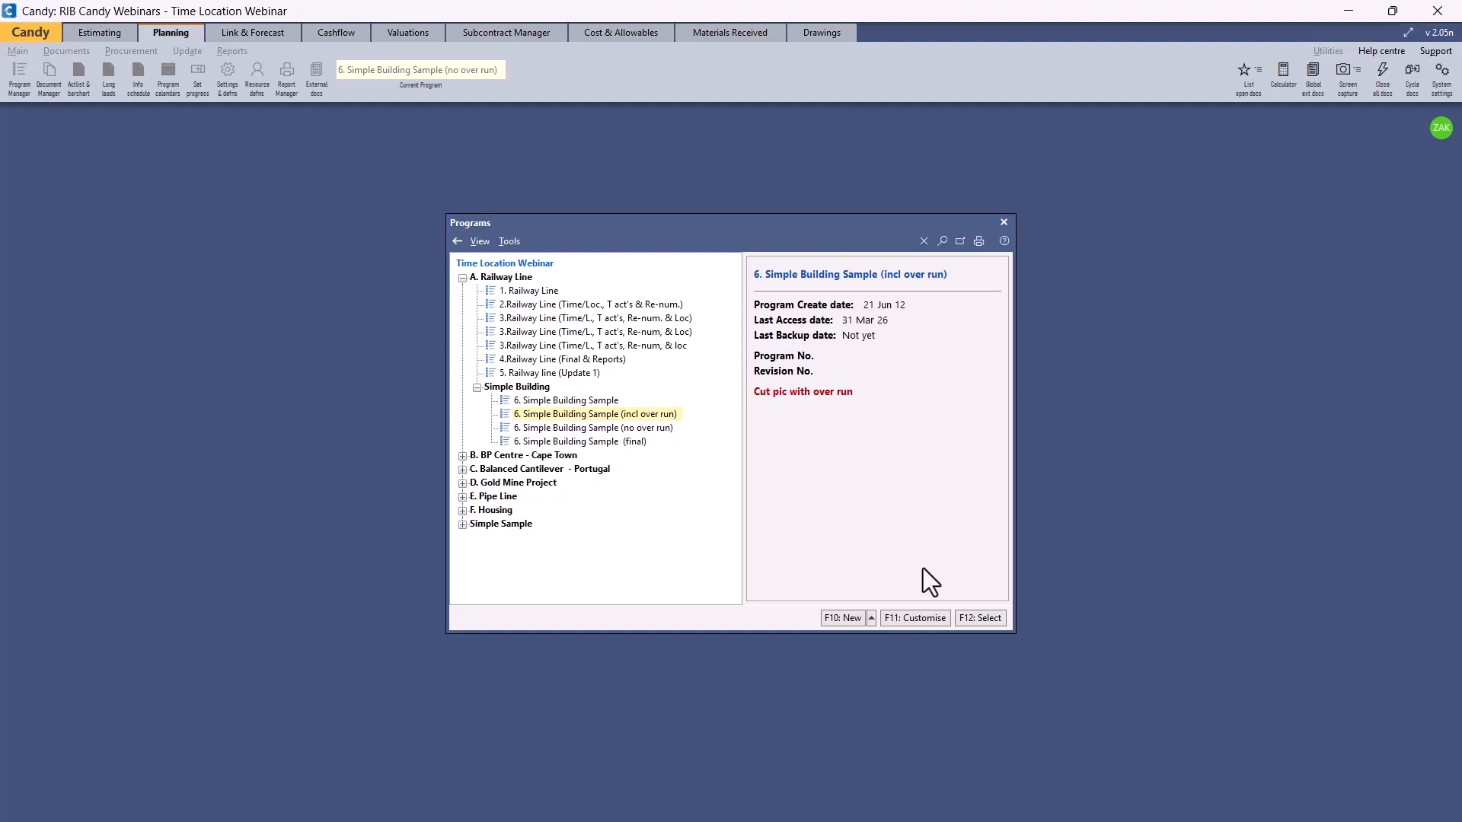
Switch to the program 6. Simple Building Sample (incl over run) and open its 2.2 Time/Location Chart.
click(979, 619)
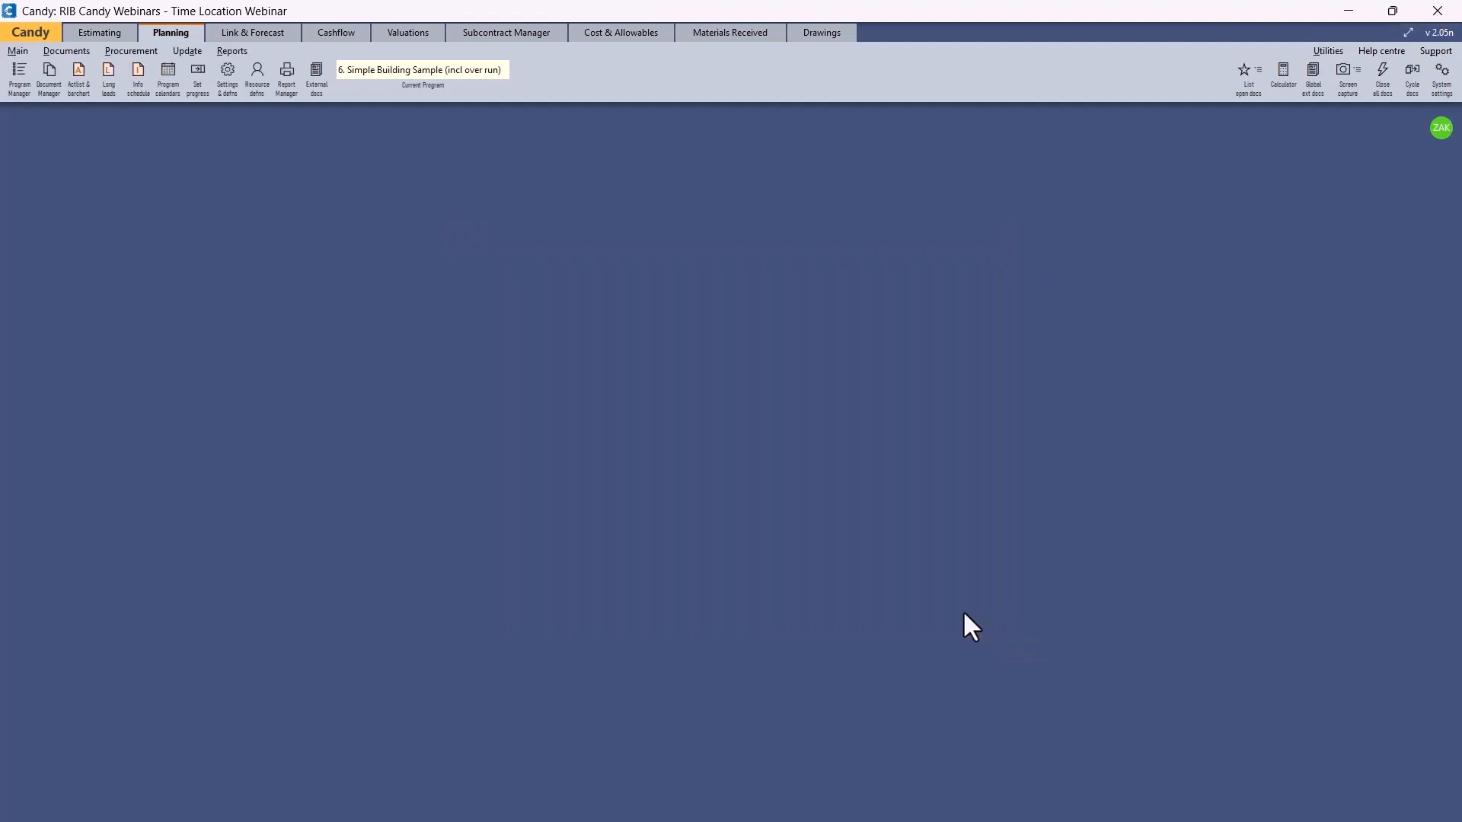
click(45, 68)
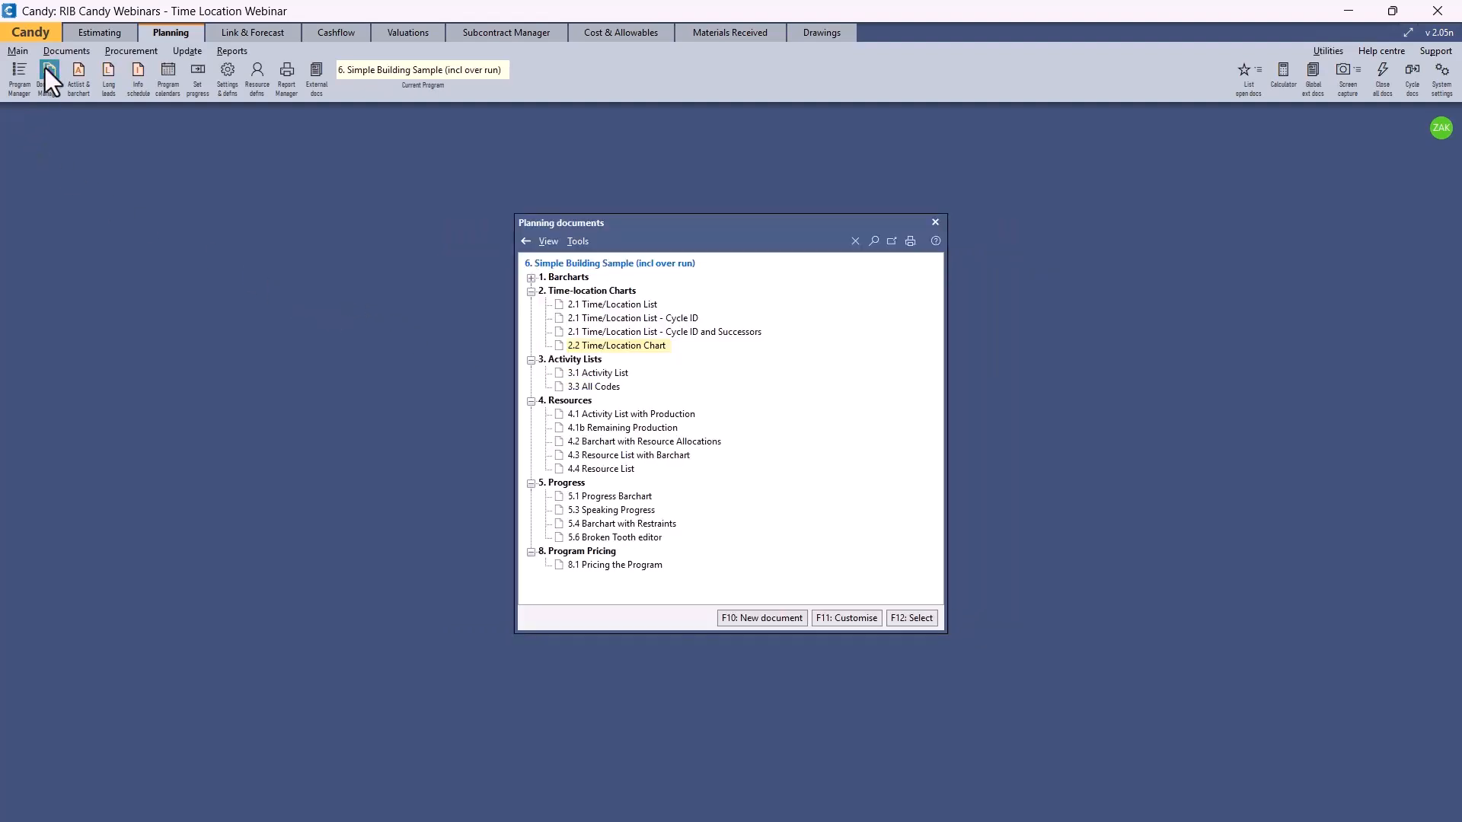
double_click(618, 344)
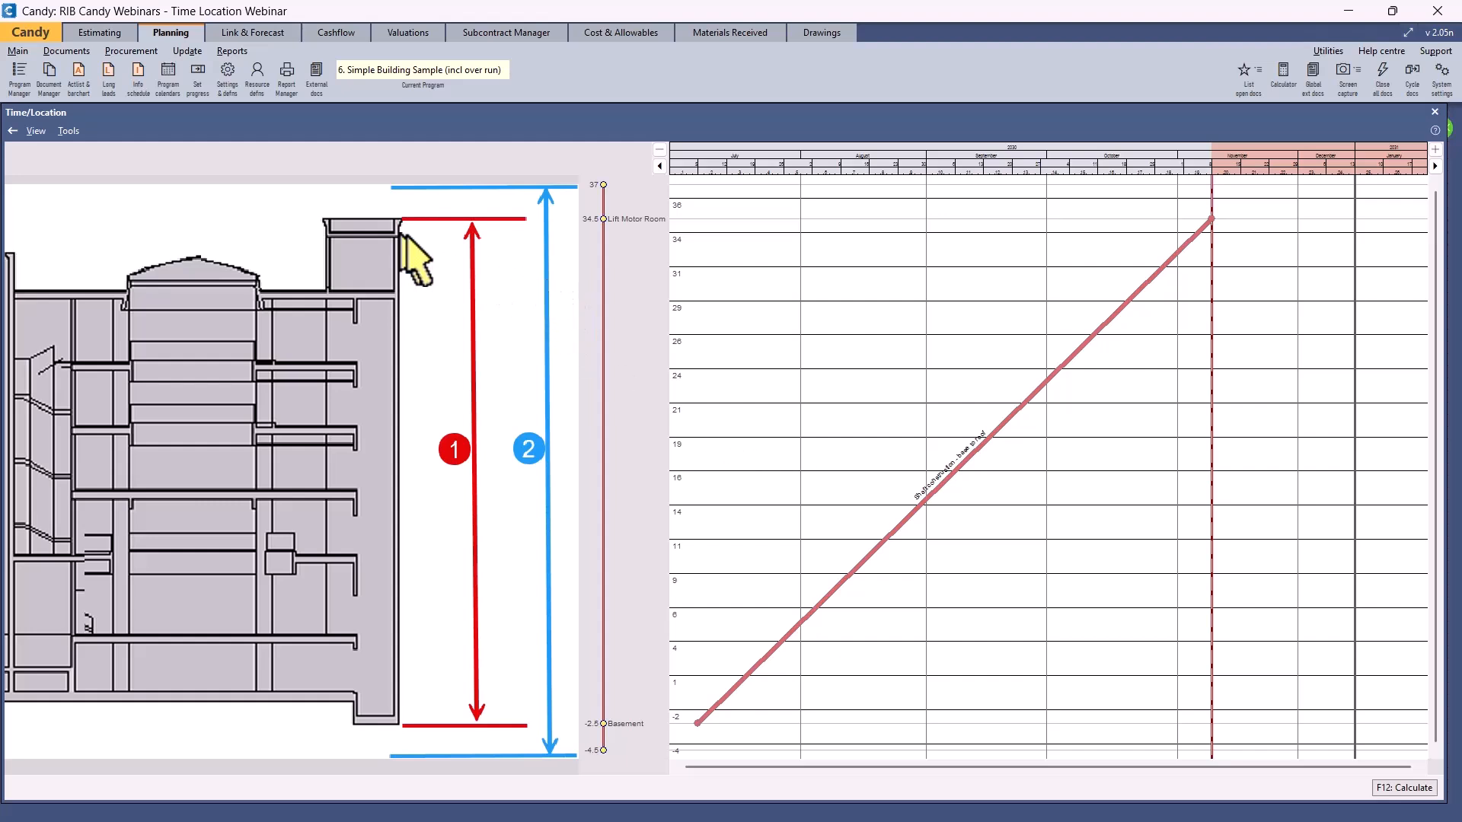
Review the program's Time/Location definitions, including the unnamed over-run locations, and reopen the 2.2 Time/Location Chart.
click(226, 76)
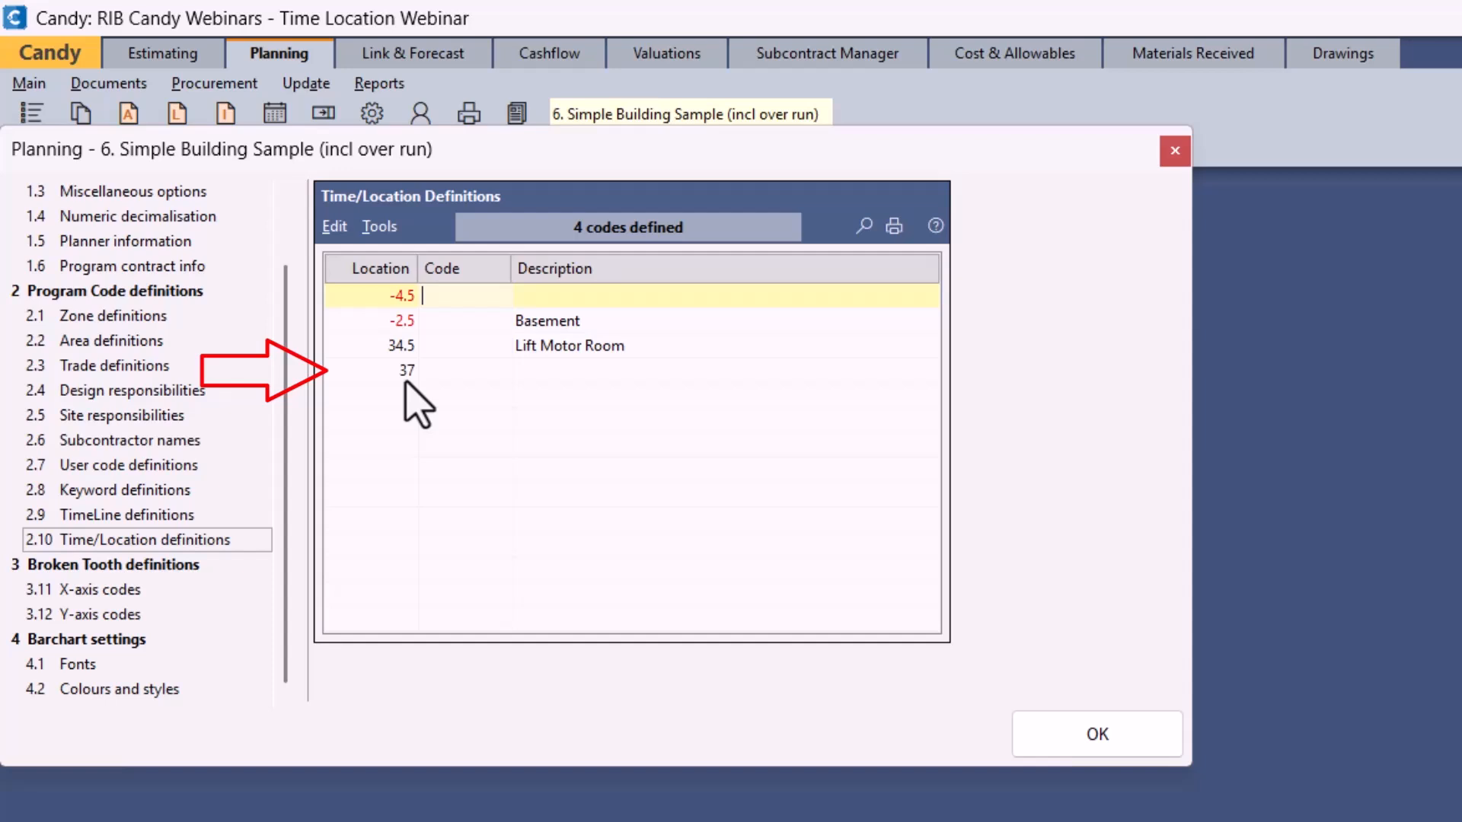
click(1121, 735)
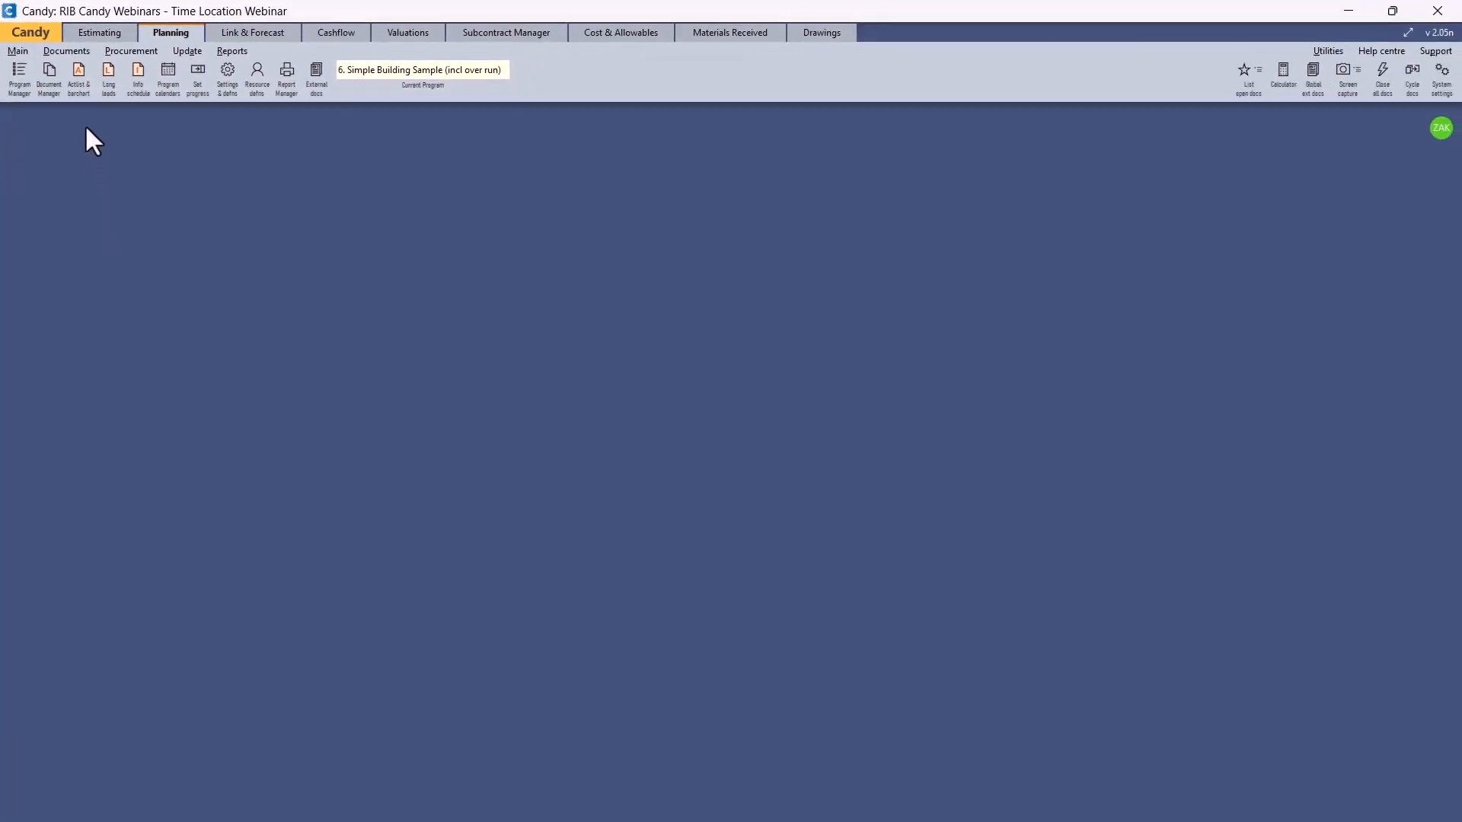
click(50, 72)
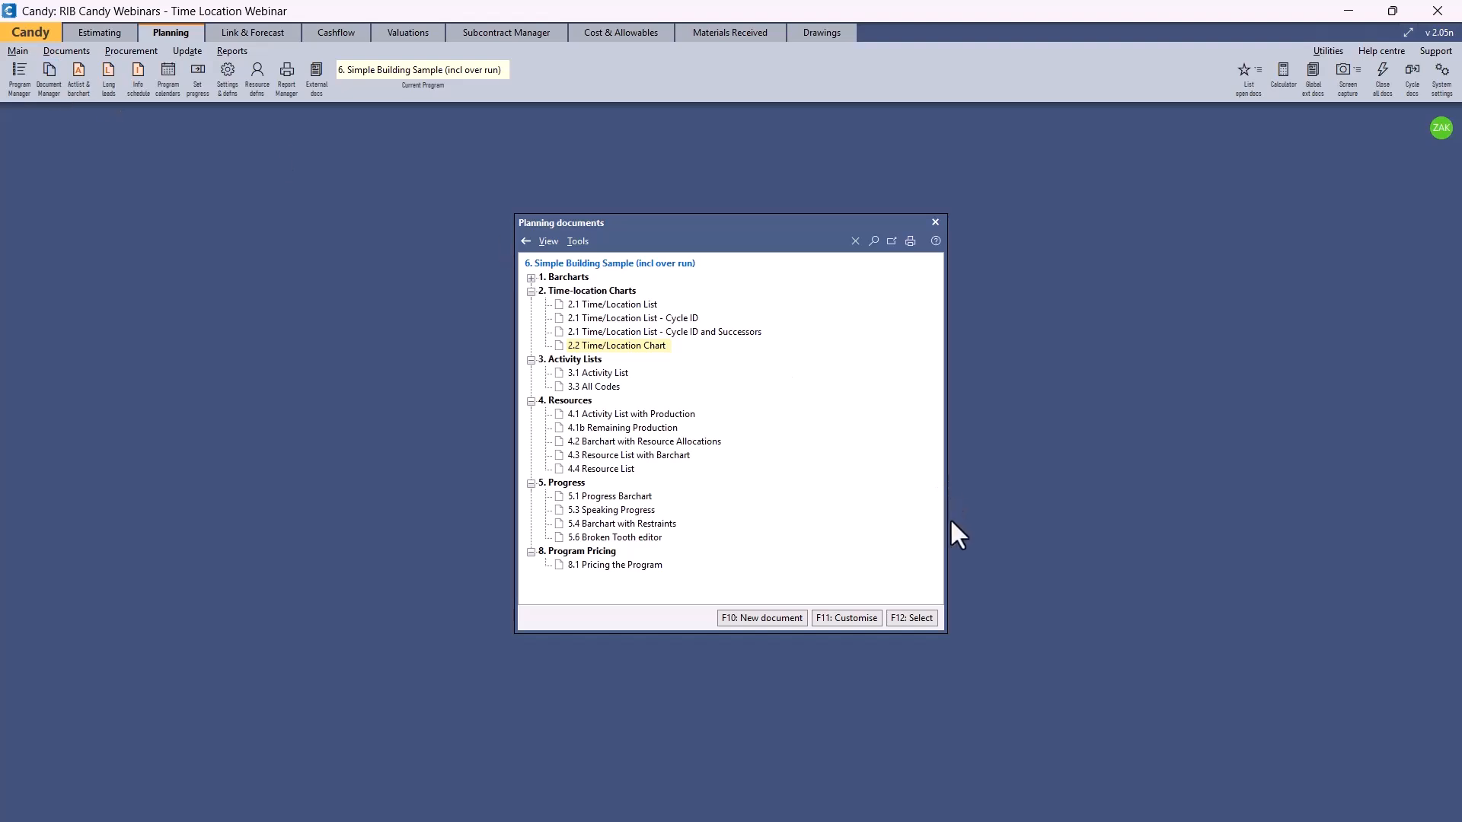
click(925, 616)
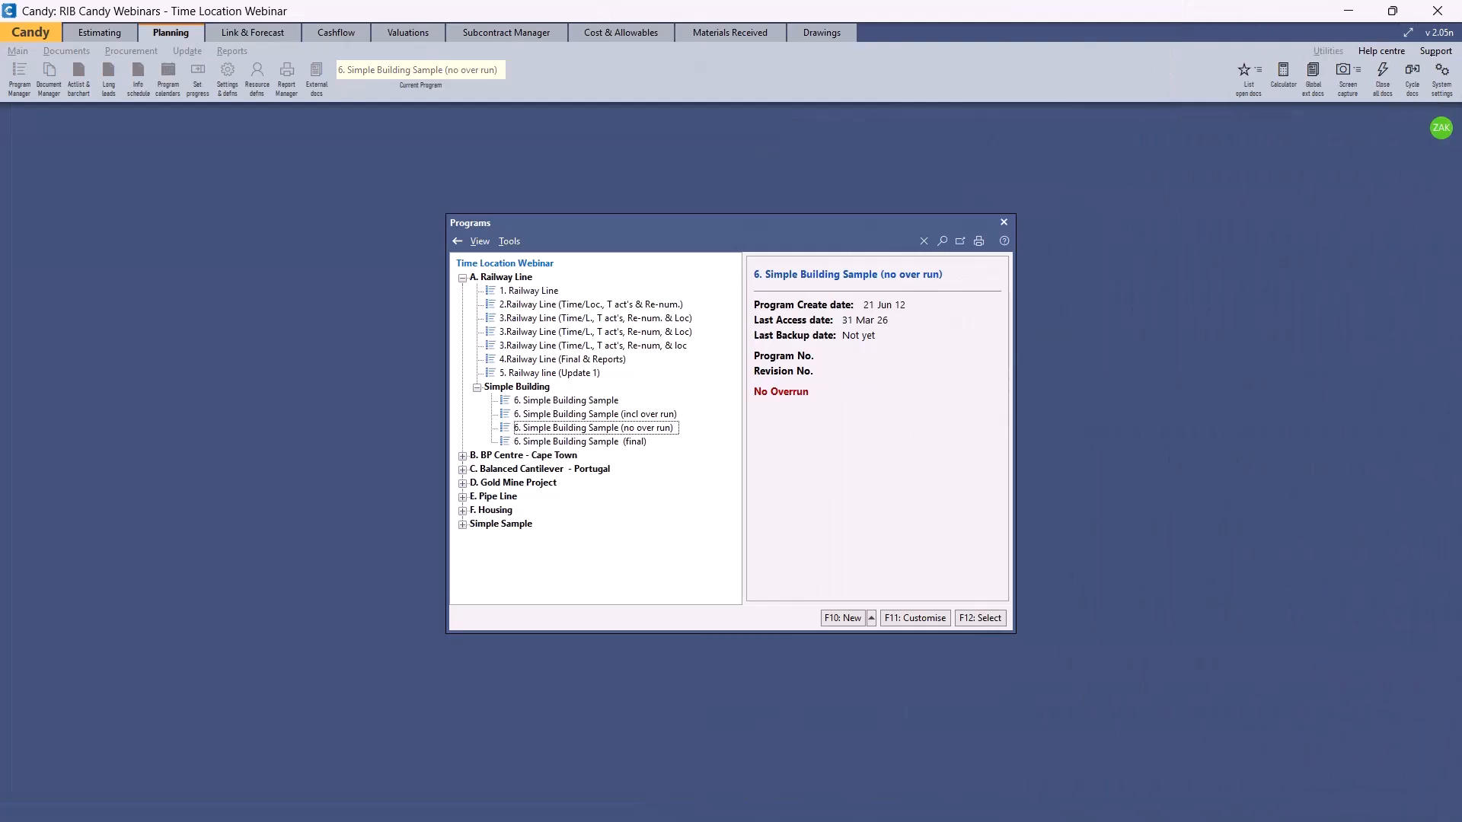
Switch to the program 6. Simple Building Sample (no over run) and view its 2.2 Time/Location Chart.
click(616, 432)
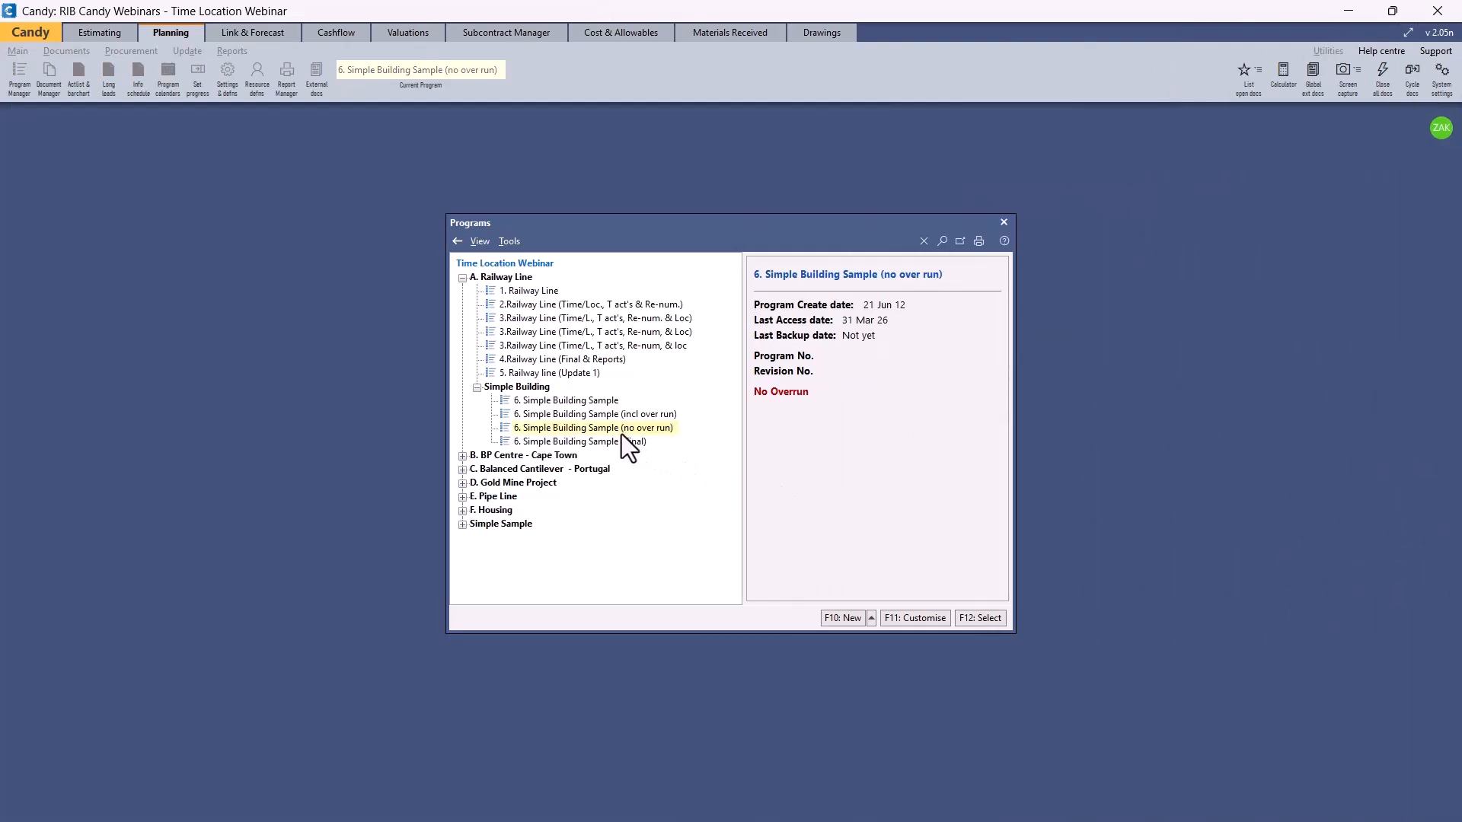
click(971, 618)
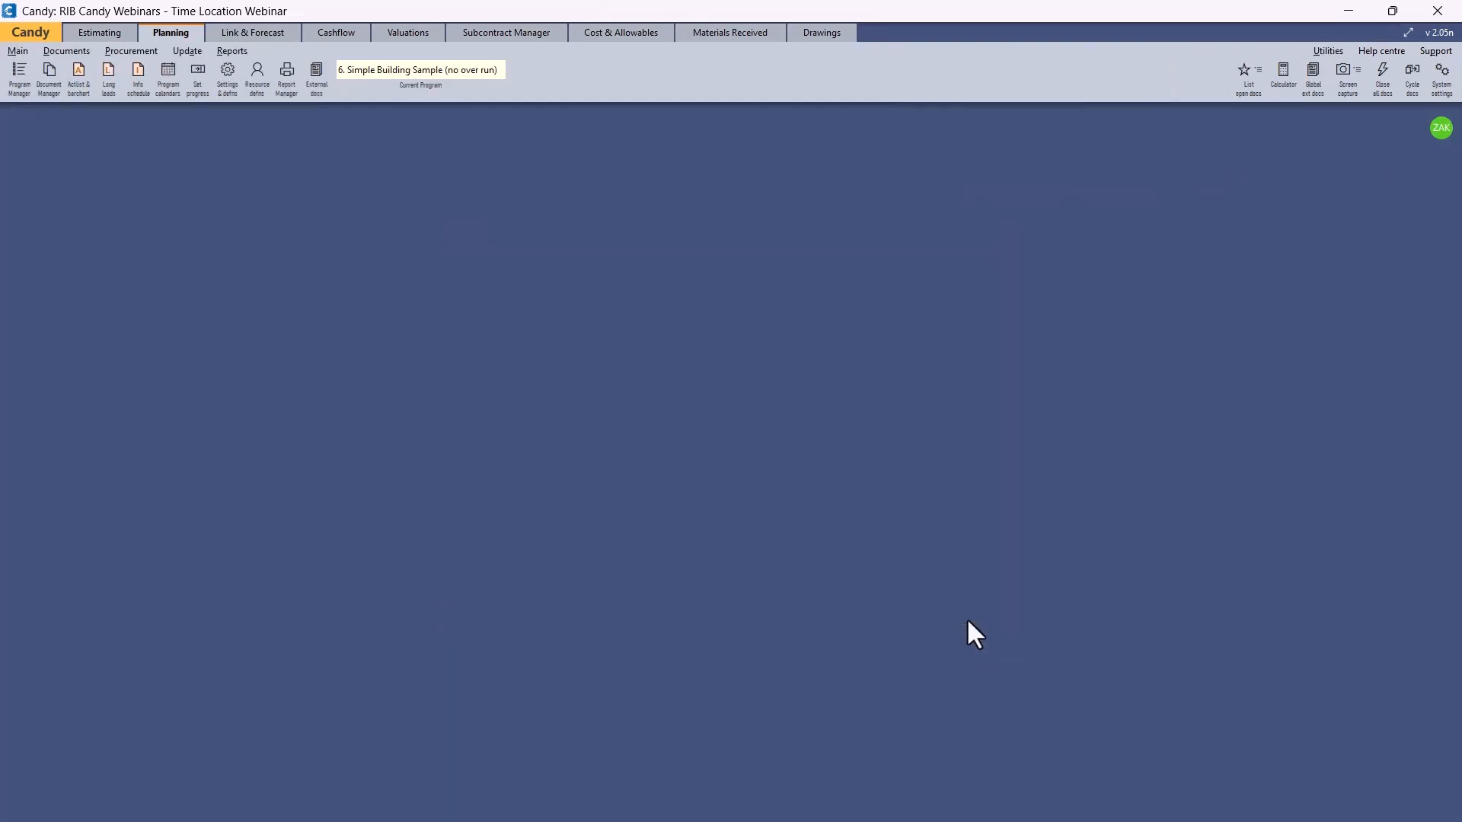
click(49, 74)
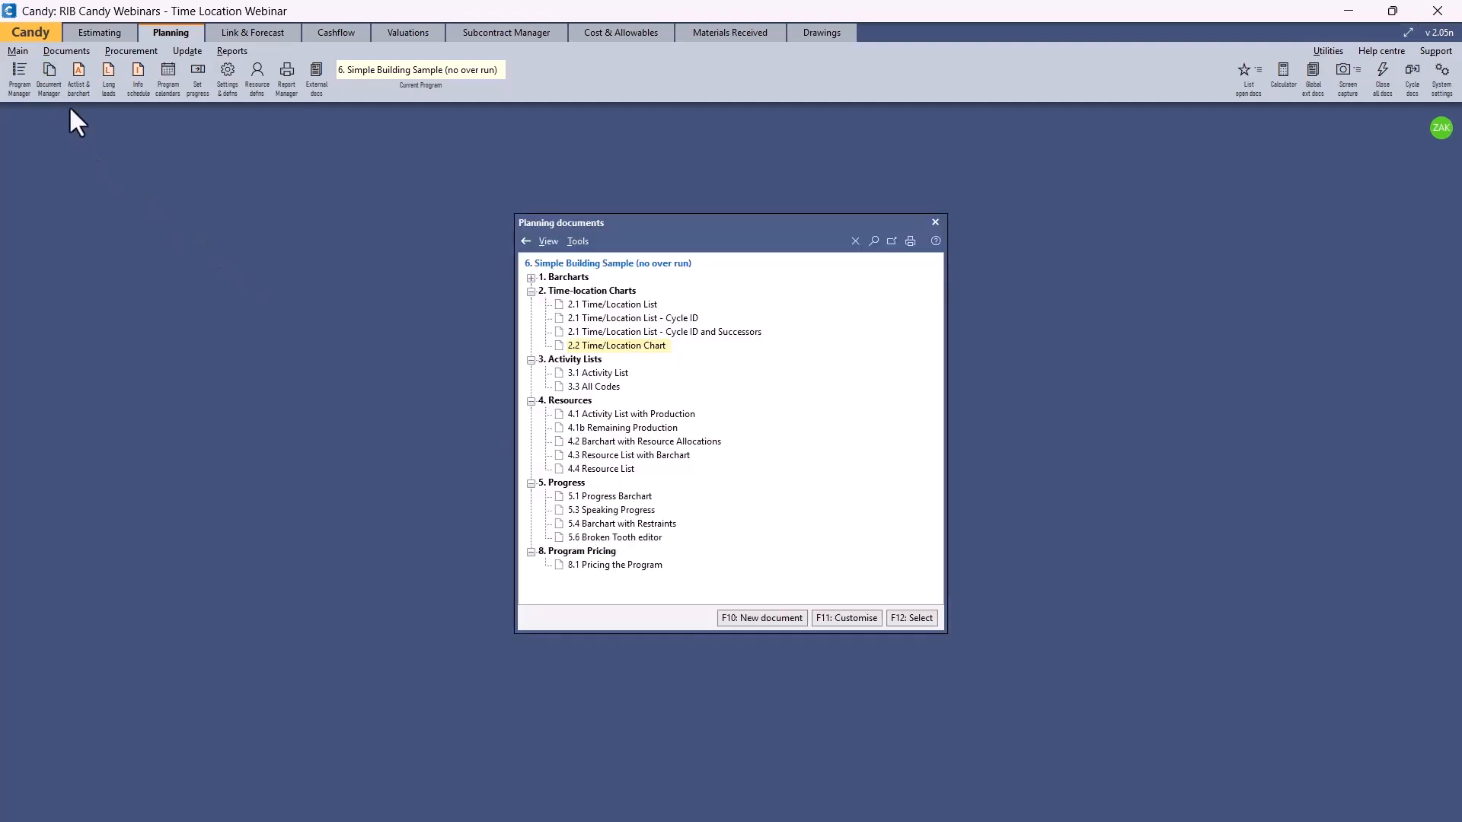
double_click(632, 348)
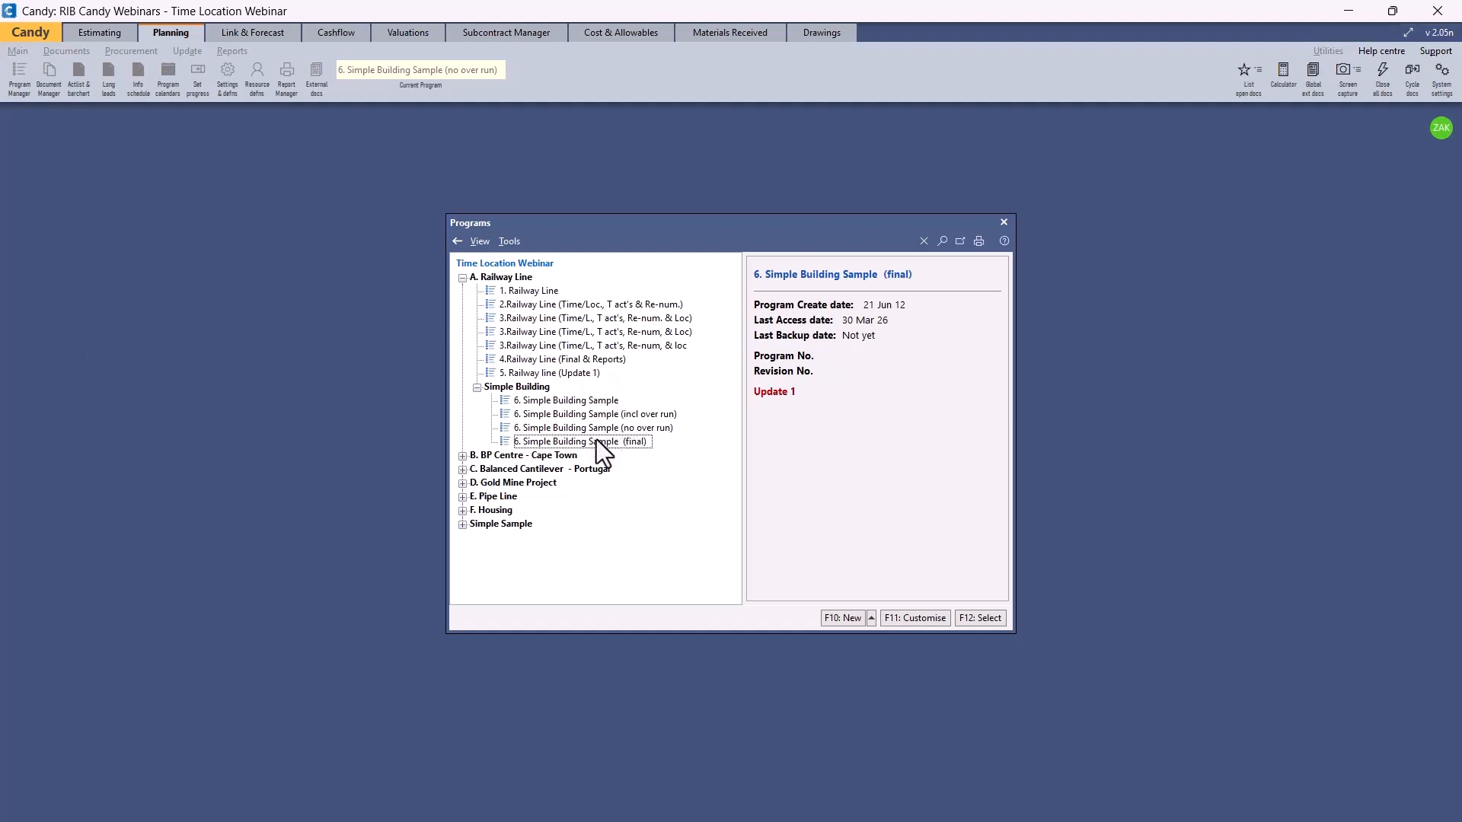
Switch to the program 6. Simple Building Sample (final) and view its 2.2 Time/Location Chart.
double_click(596, 440)
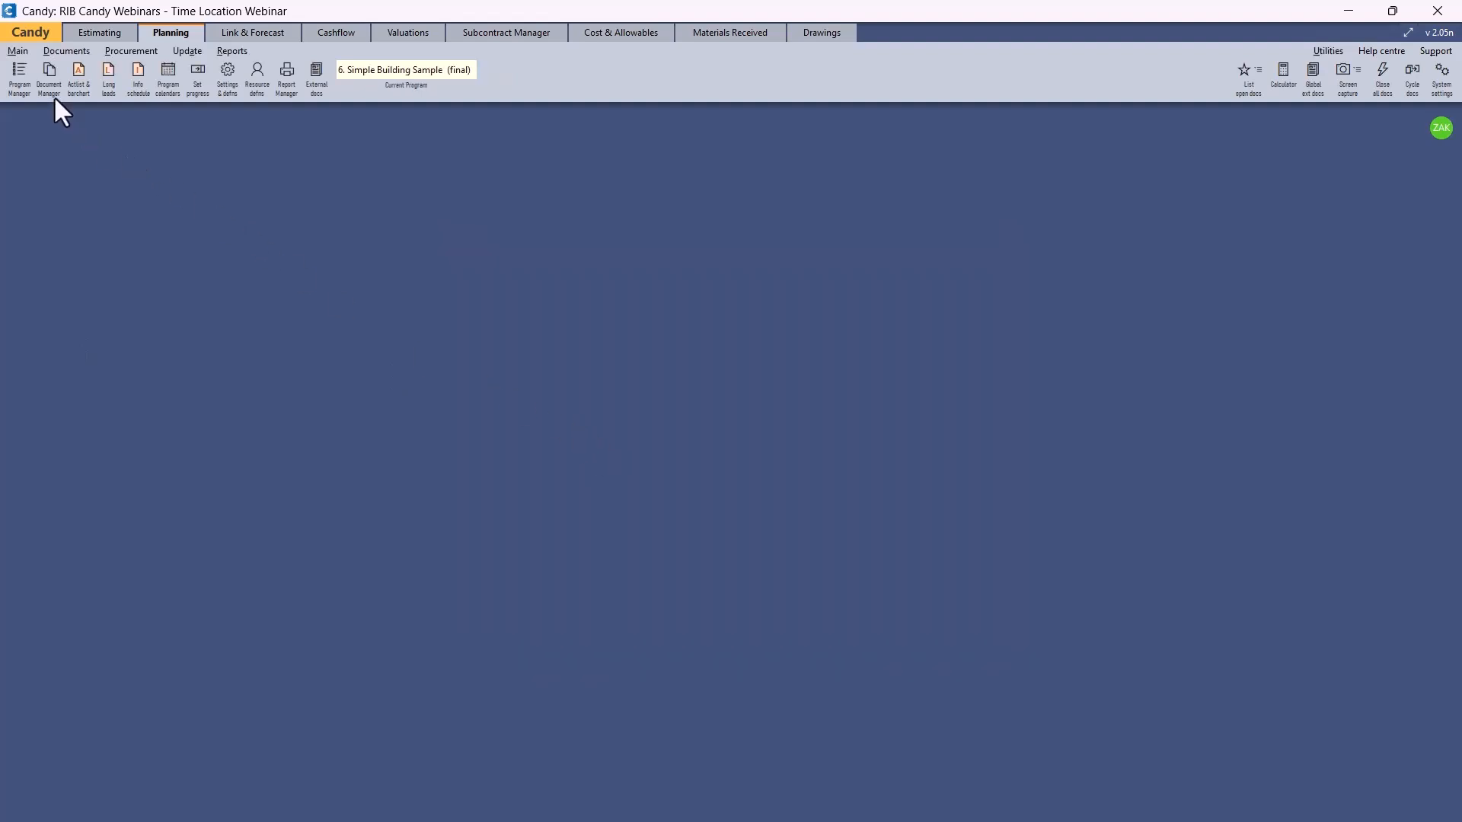
click(53, 76)
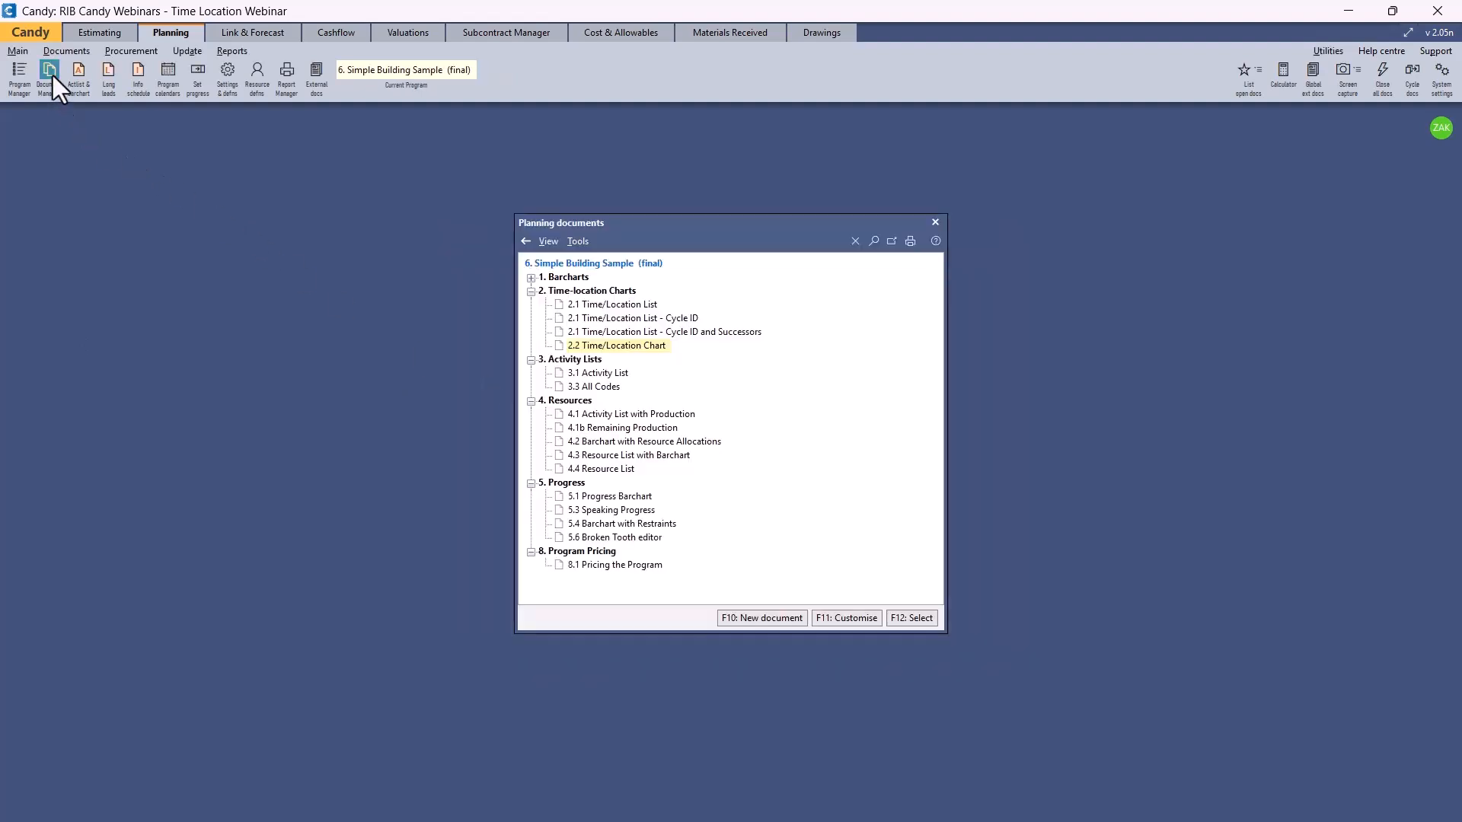
double_click(619, 349)
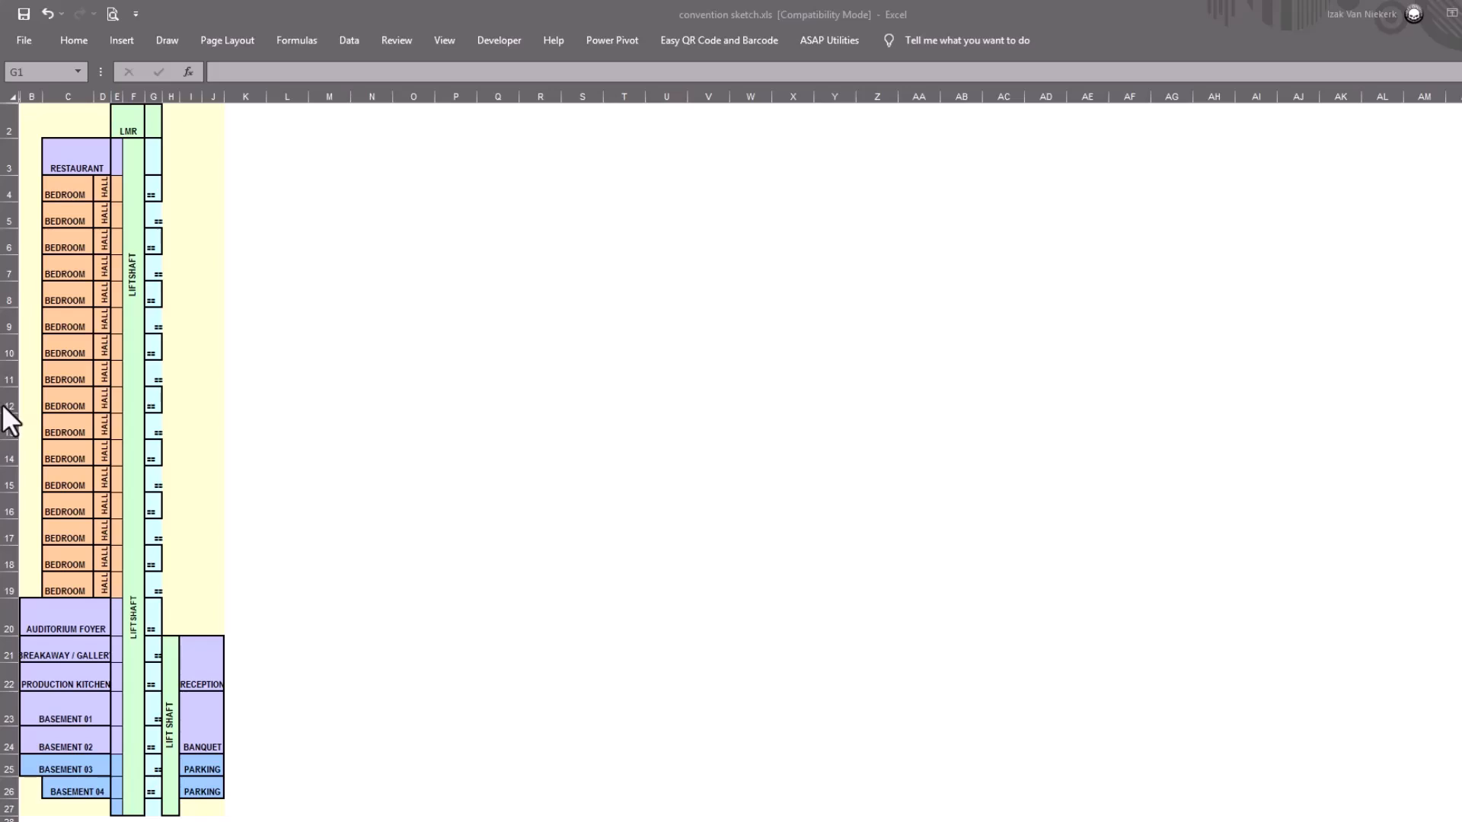
In the Excel workbook convention sketch.xls, select row 12 of the building sketch and review its row height.
click(3, 403)
click(10, 397)
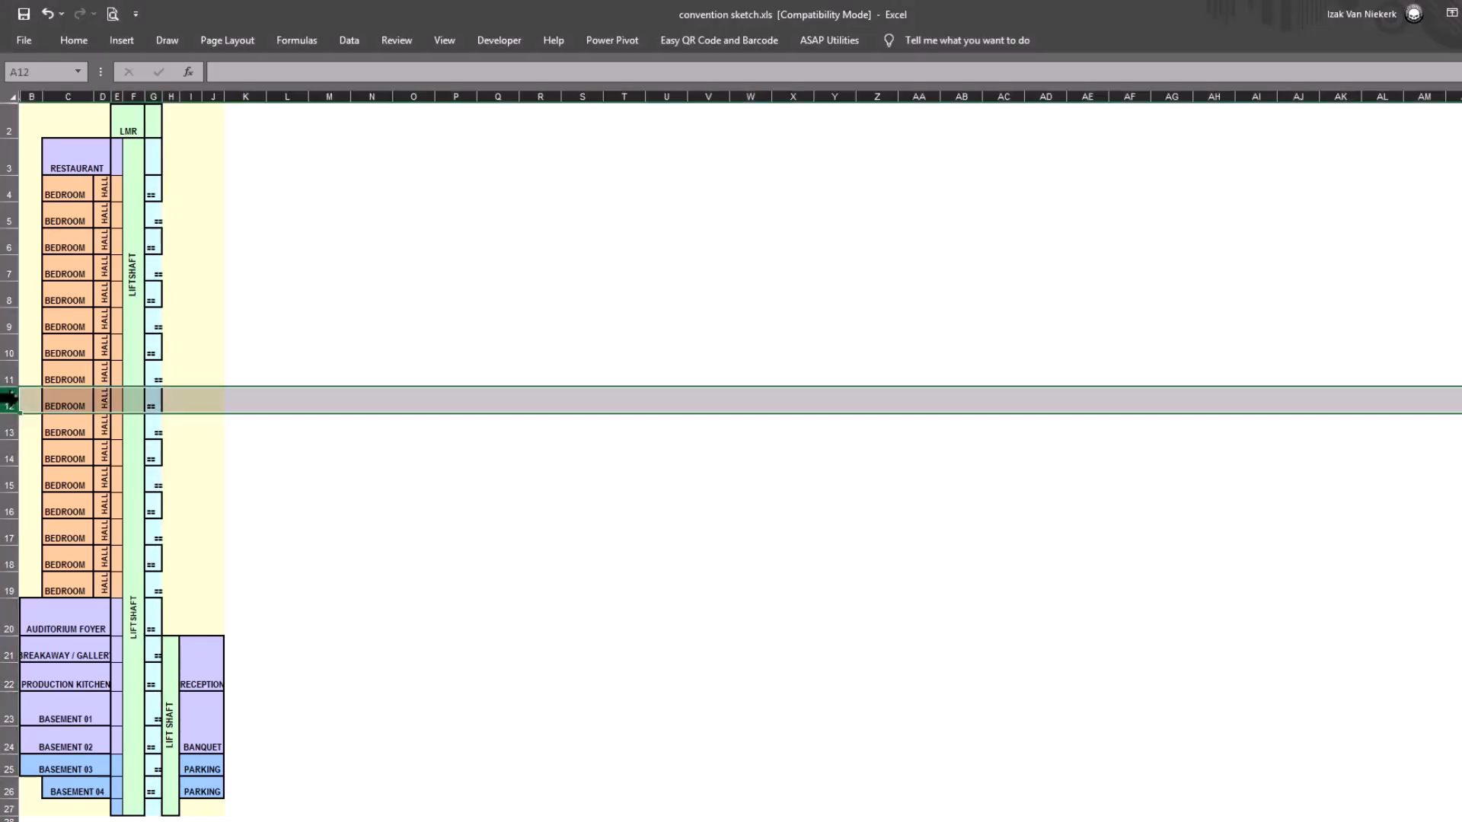
right_click(17, 398)
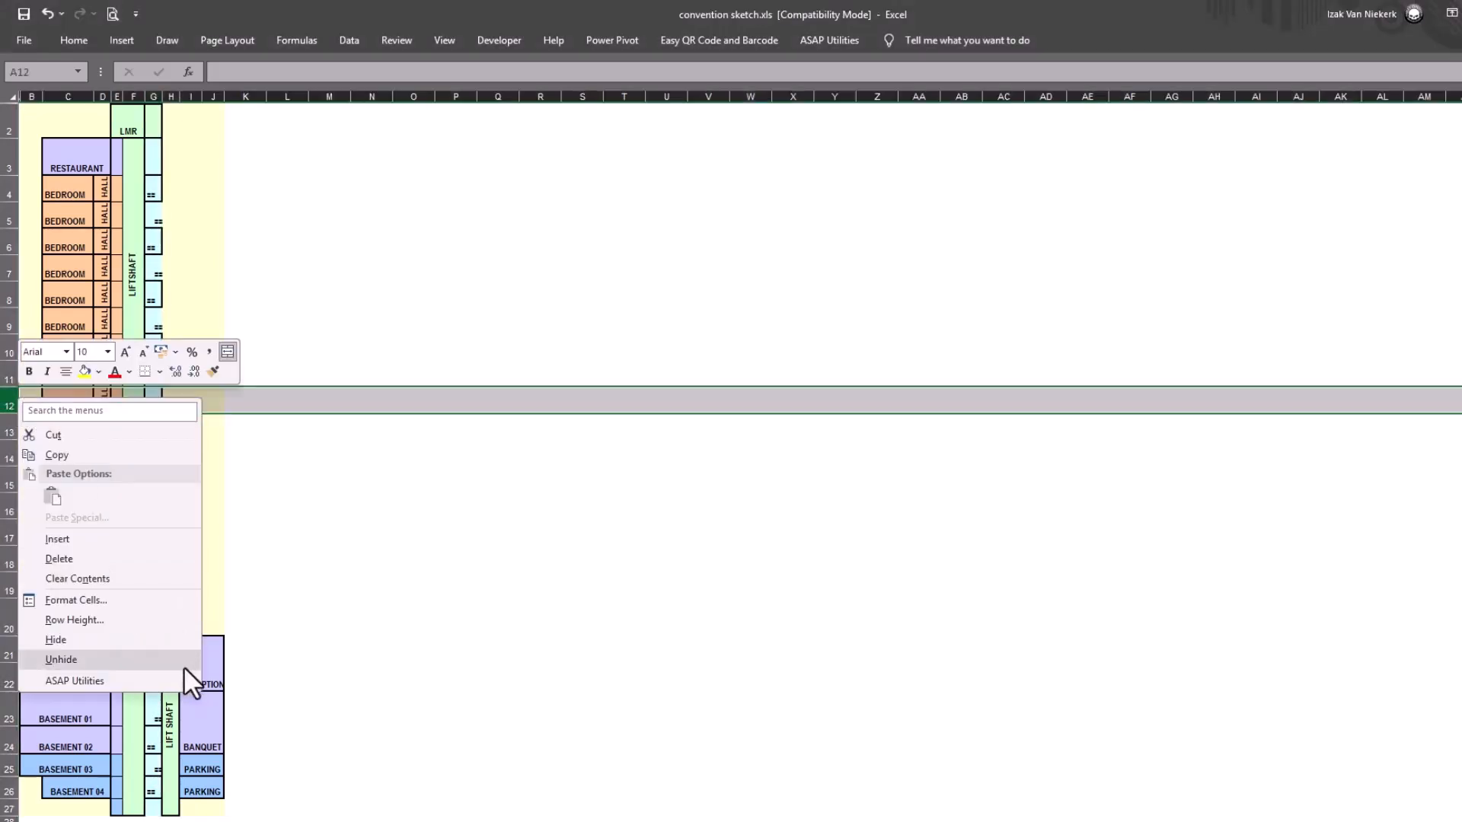
click(137, 621)
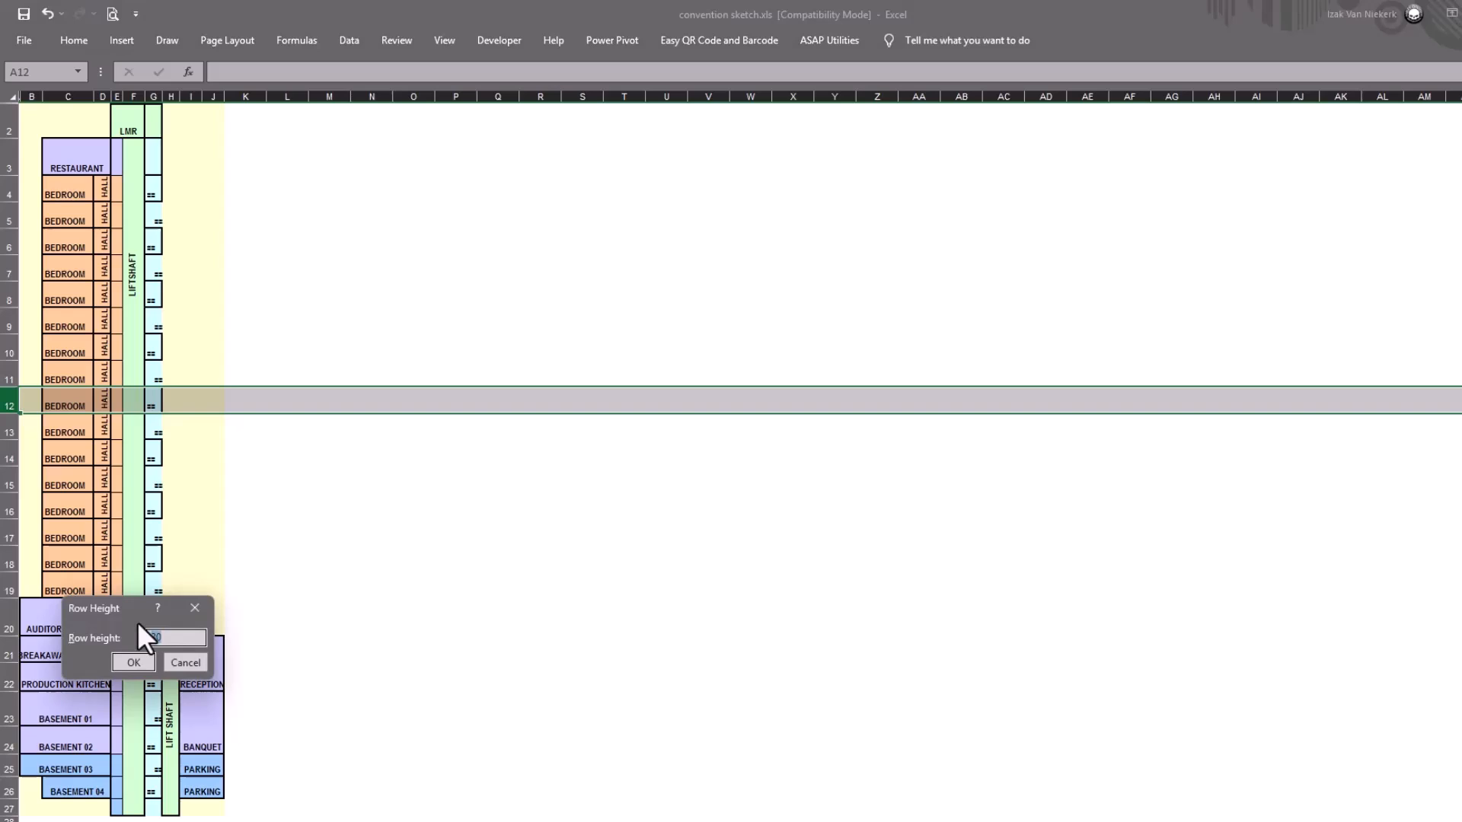
click(188, 638)
click(115, 659)
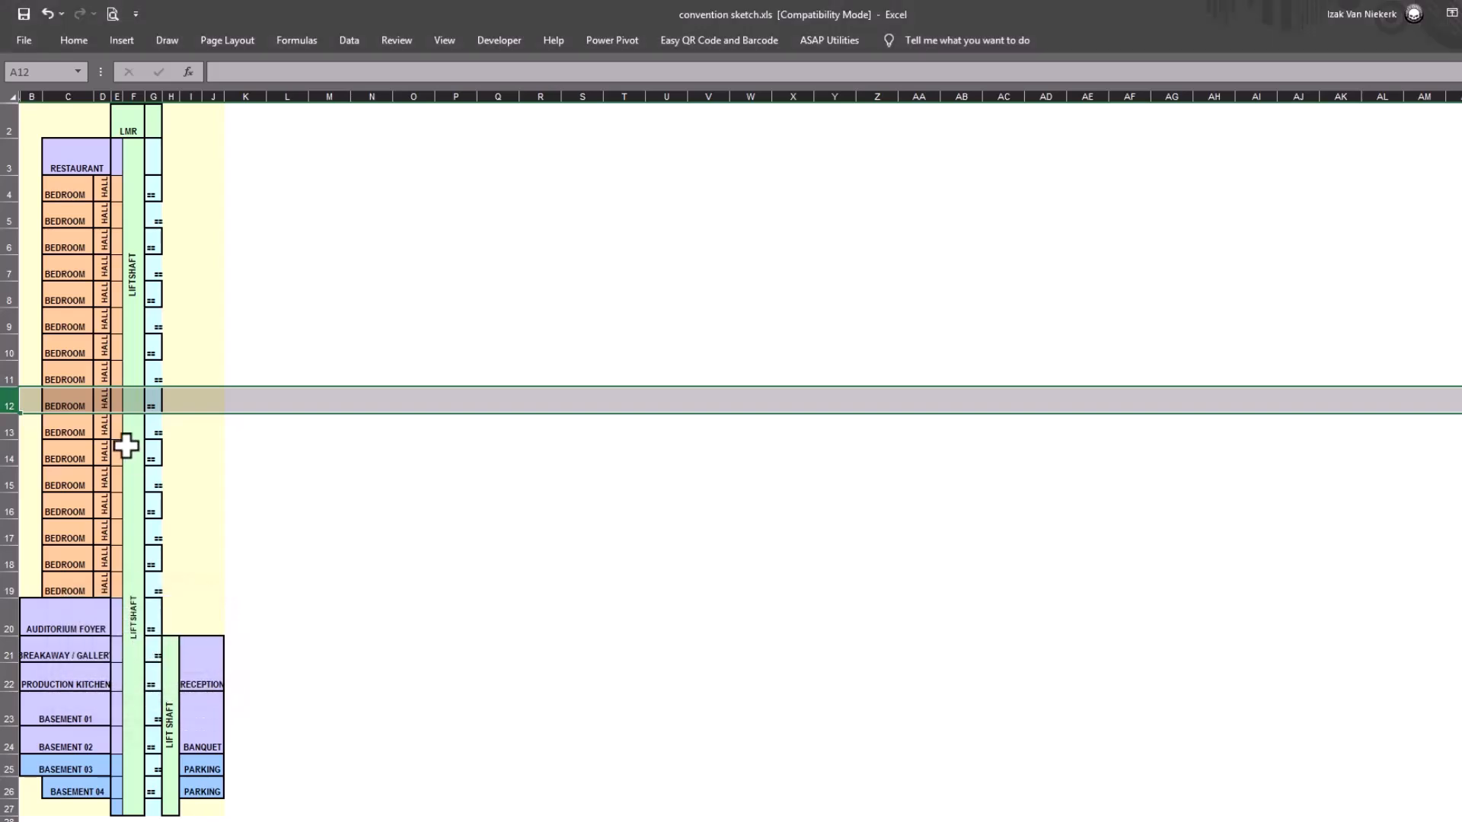
Review the border and fill formatting of the BEDROOM cell C12 and accept it.
click(71, 405)
right_click(71, 405)
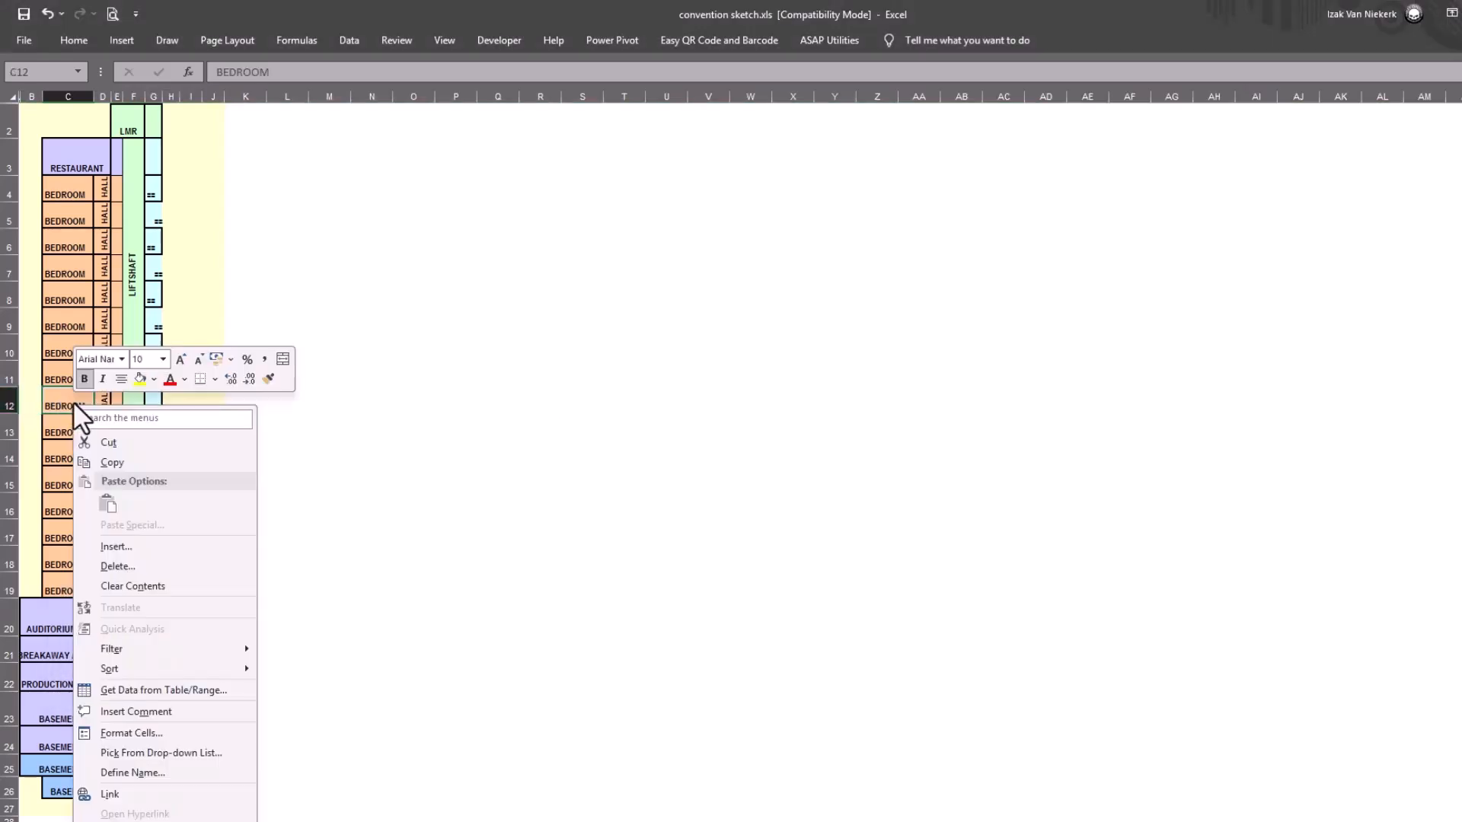
click(146, 733)
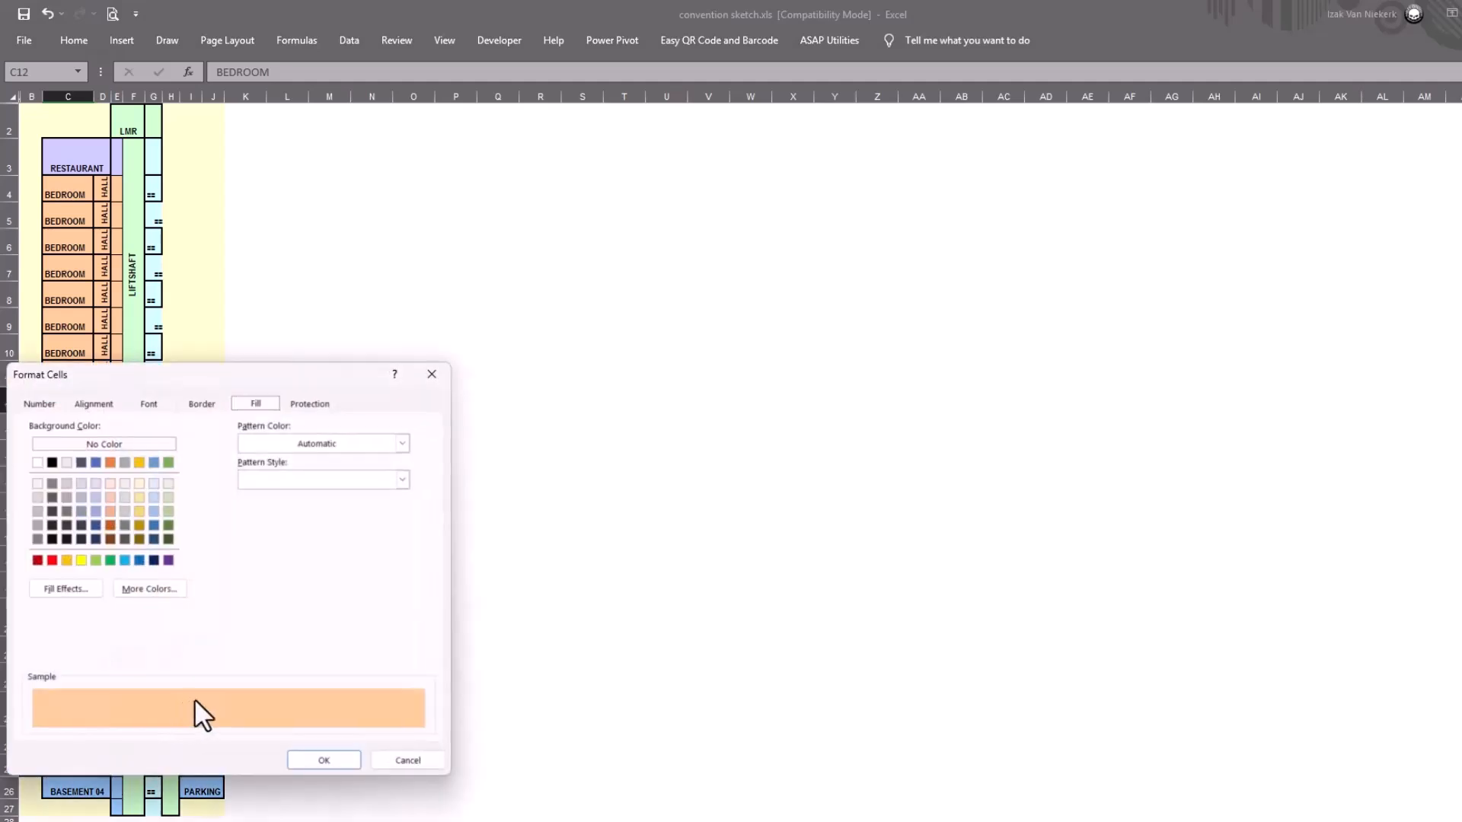
click(184, 404)
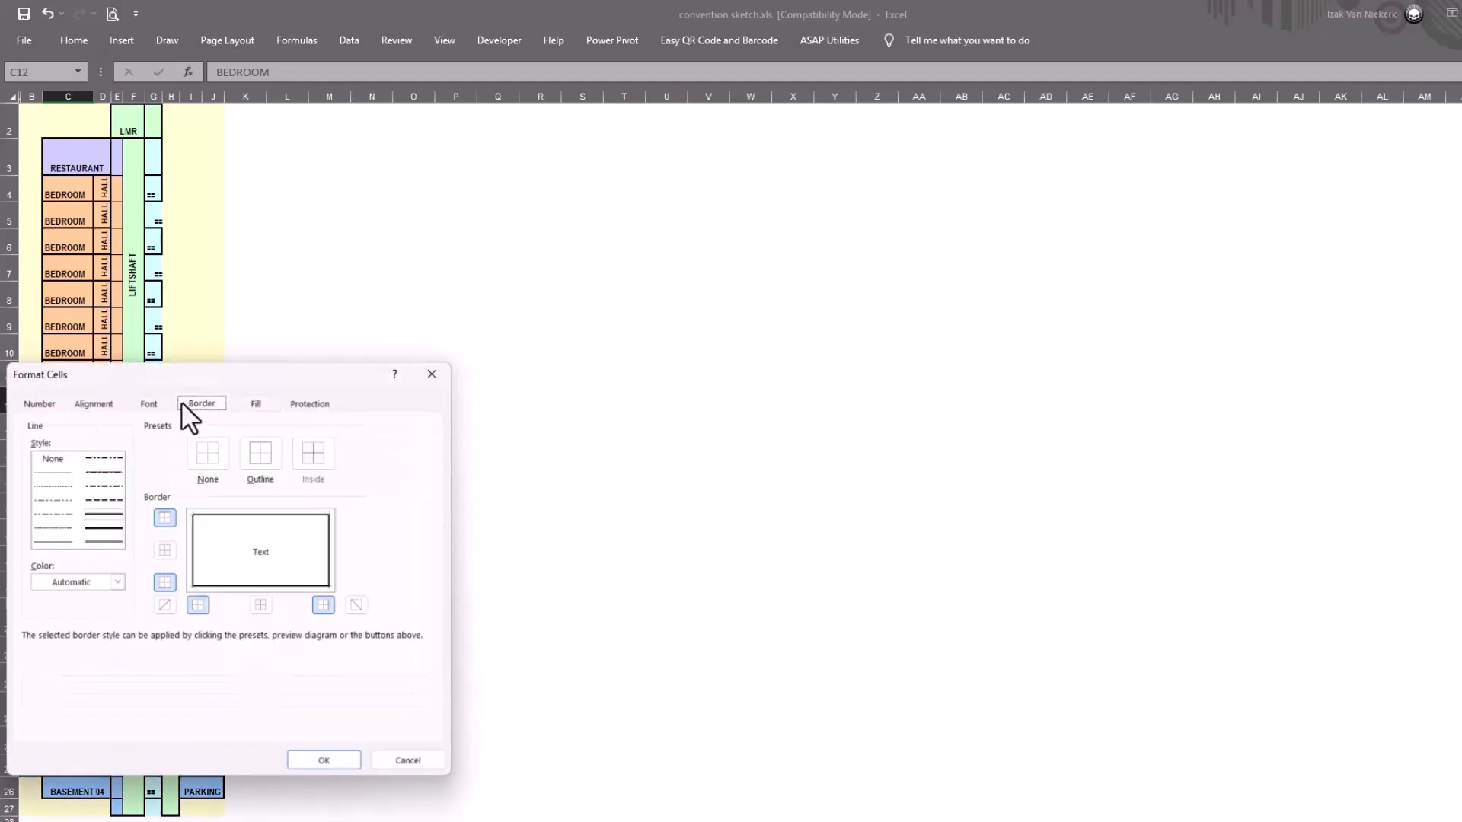
click(252, 404)
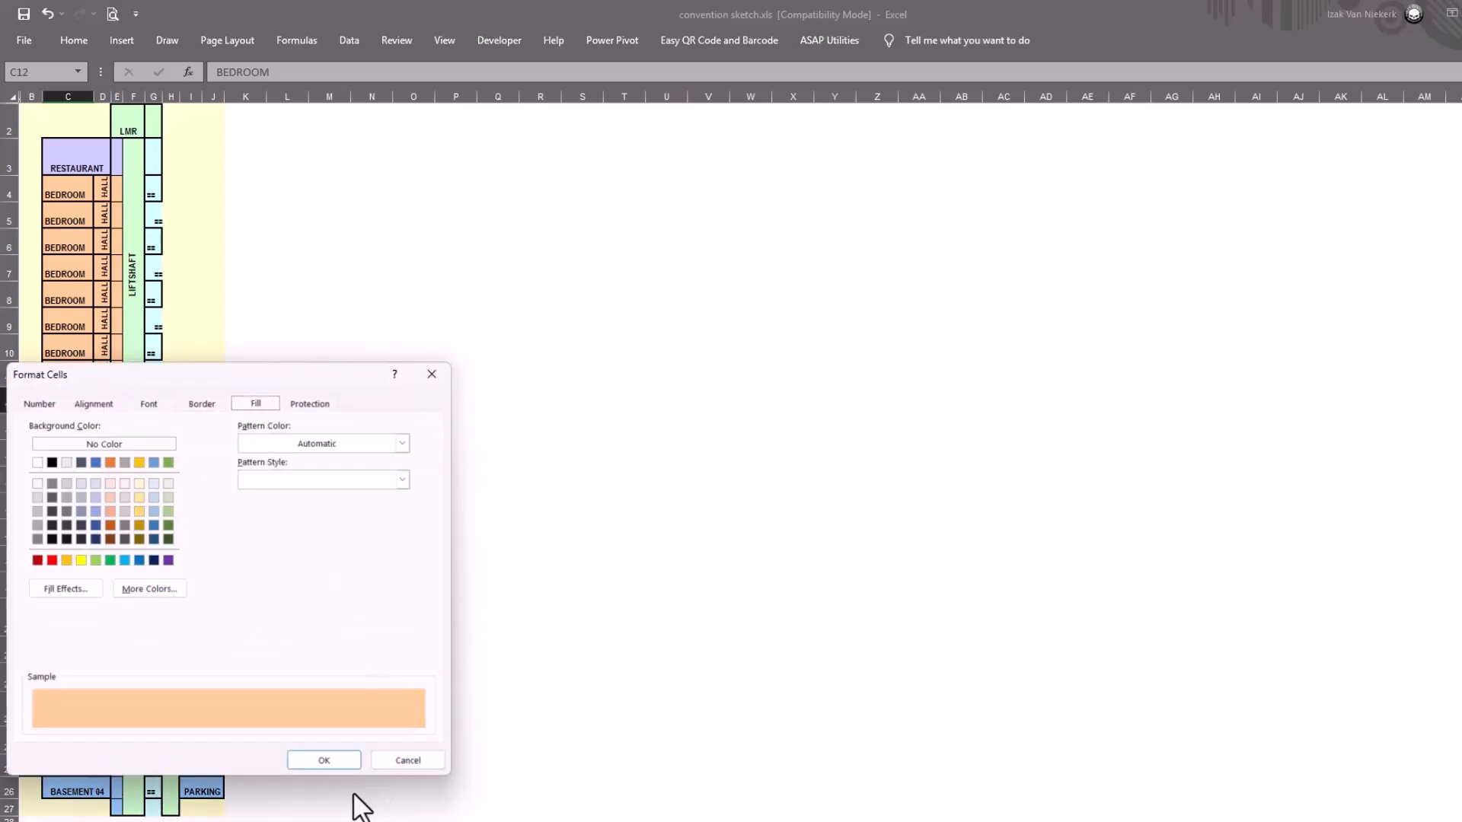
click(345, 764)
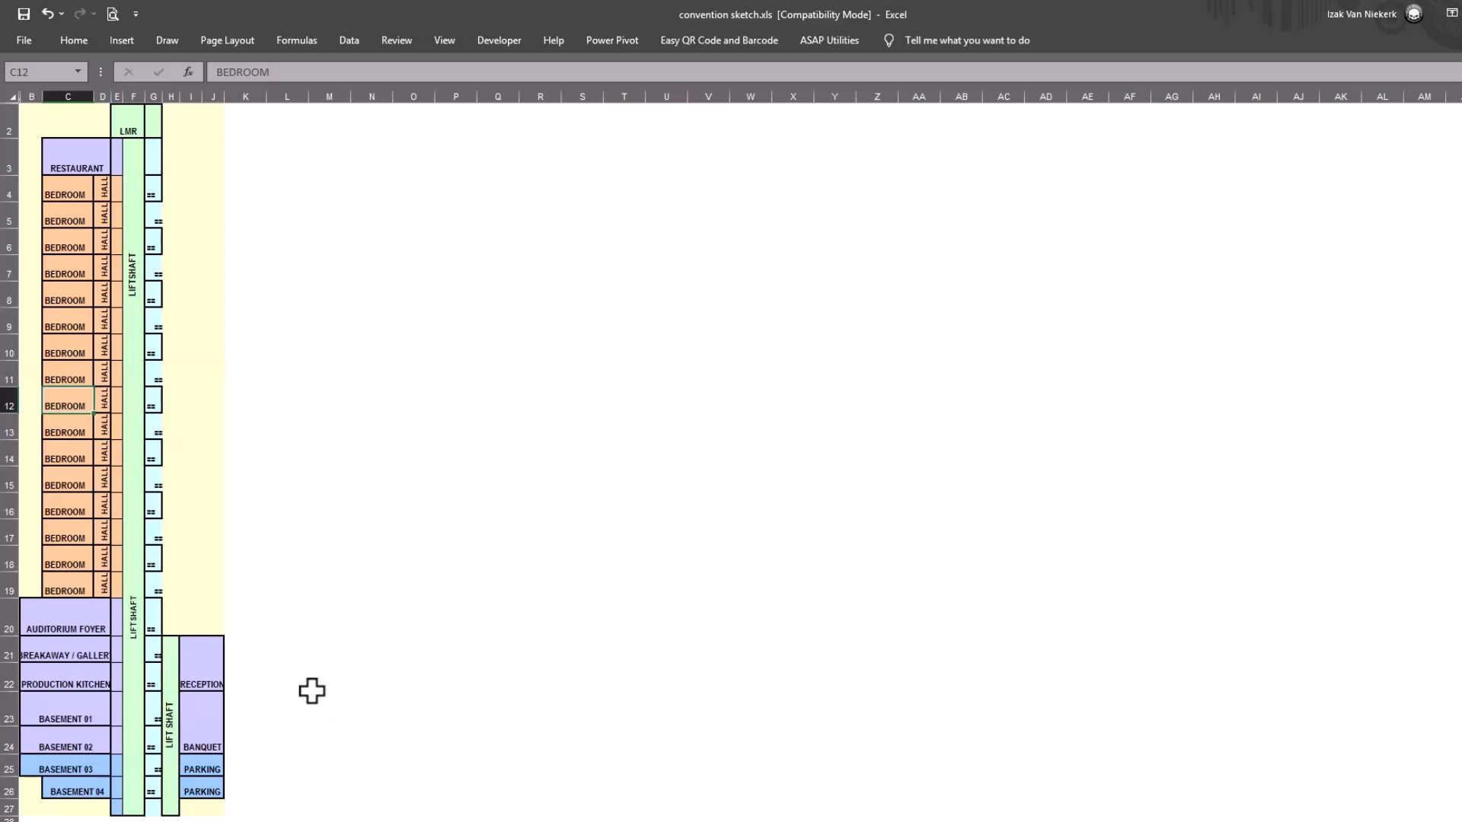
Align the contents of column G vertically to the middle of their cells.
click(156, 93)
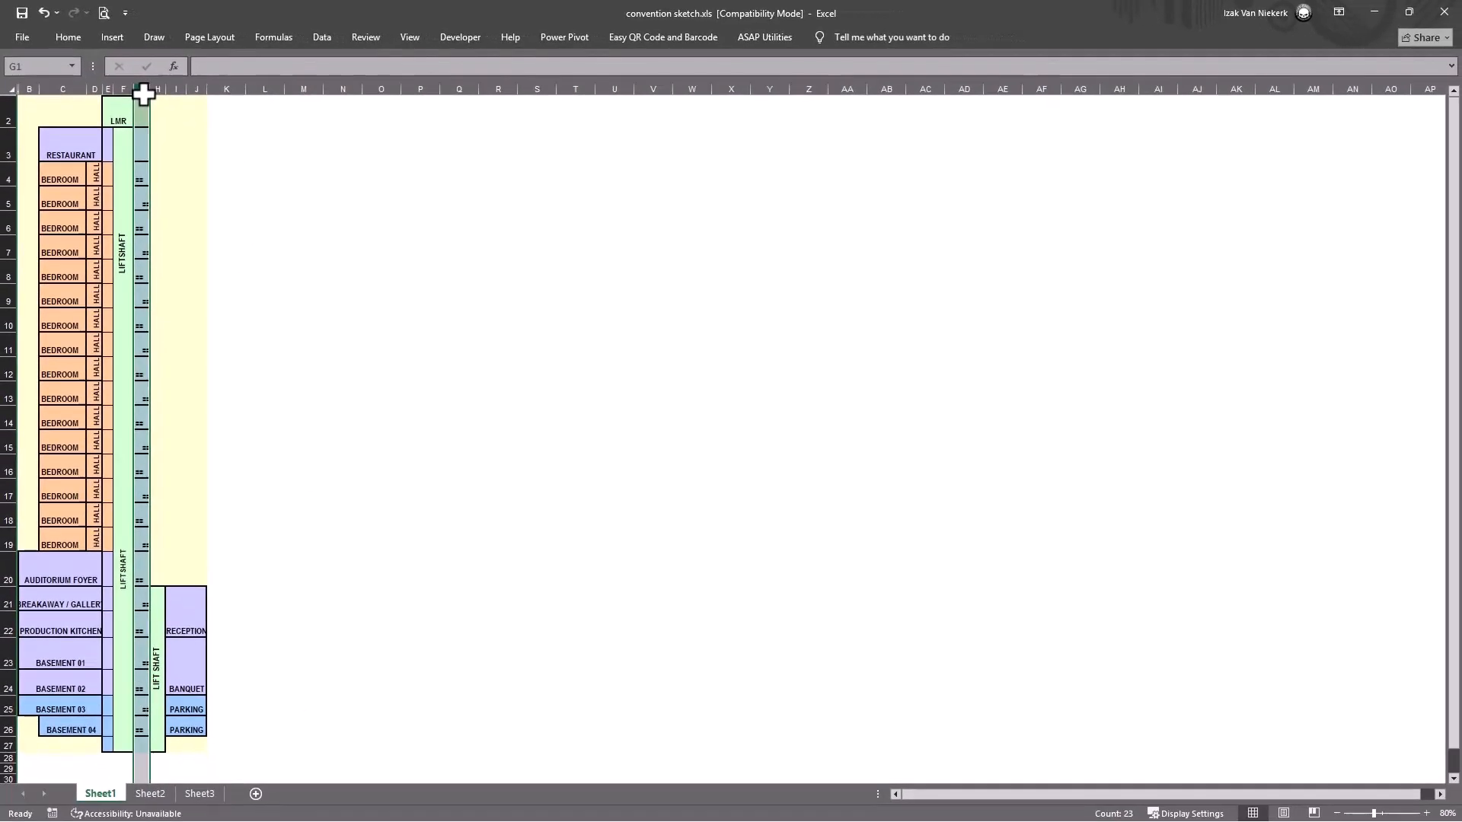
click(70, 35)
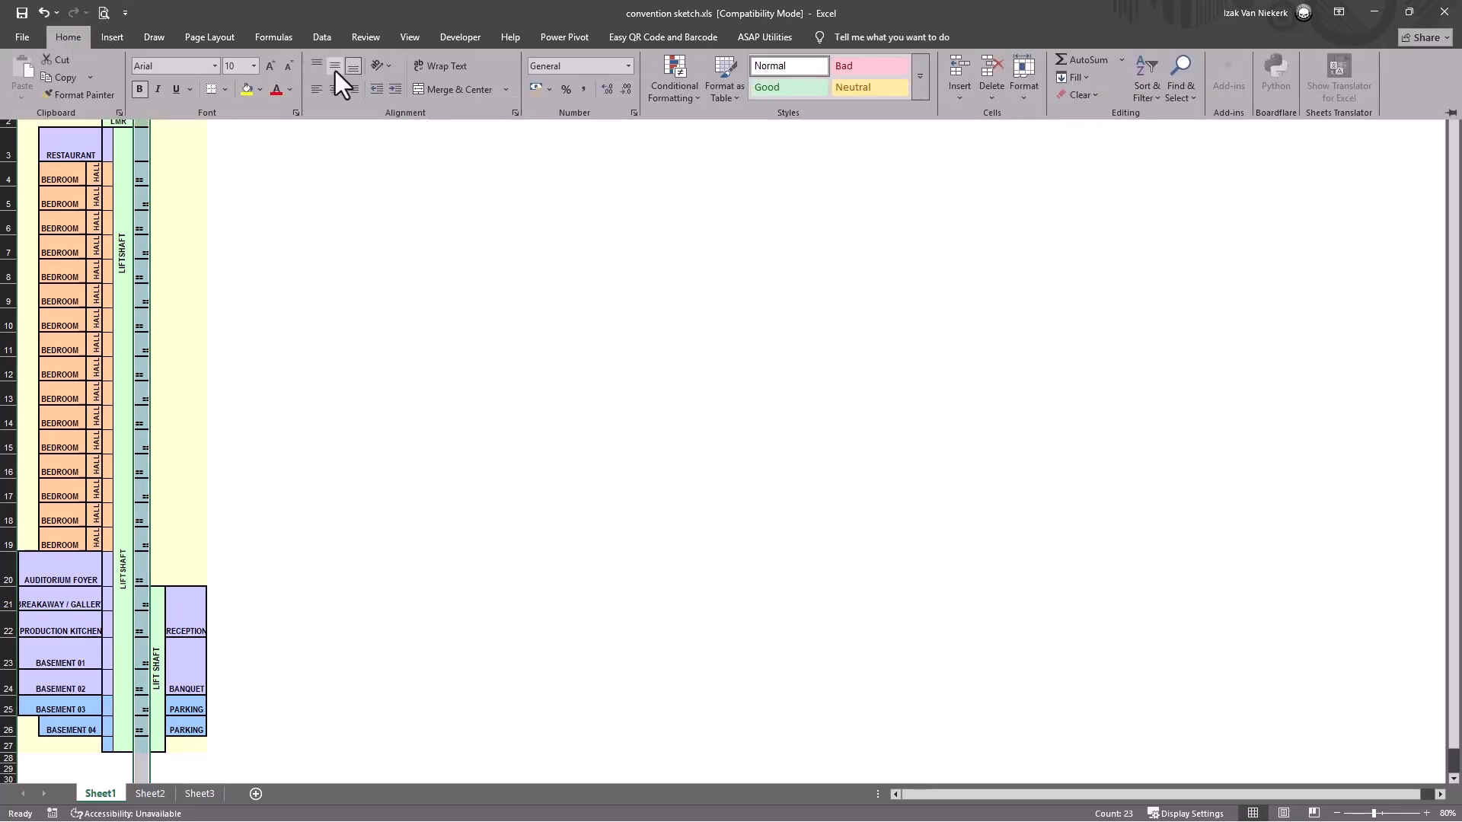
click(335, 71)
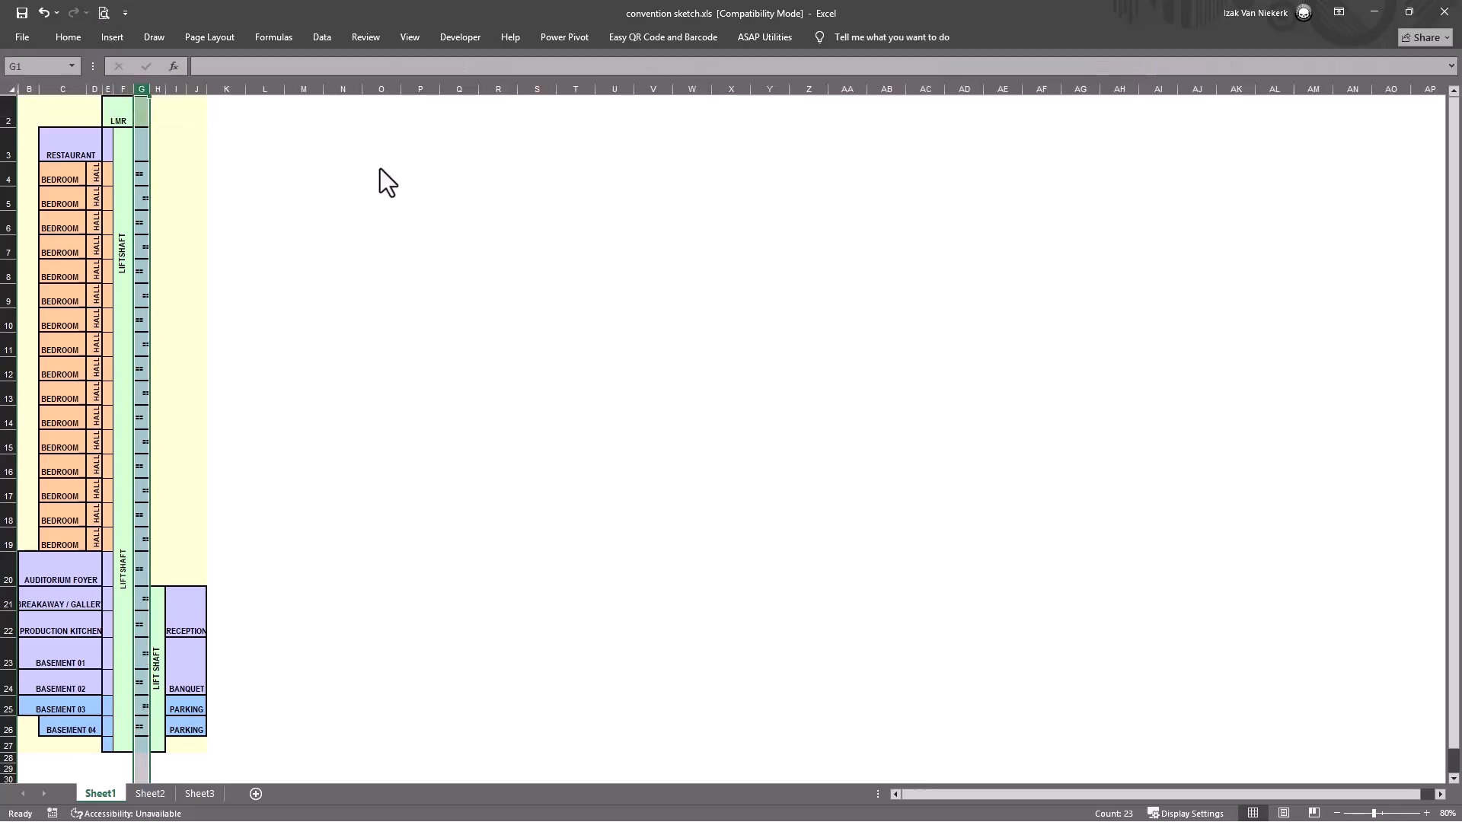
Show the worksheet gridlines and hide them again.
click(407, 40)
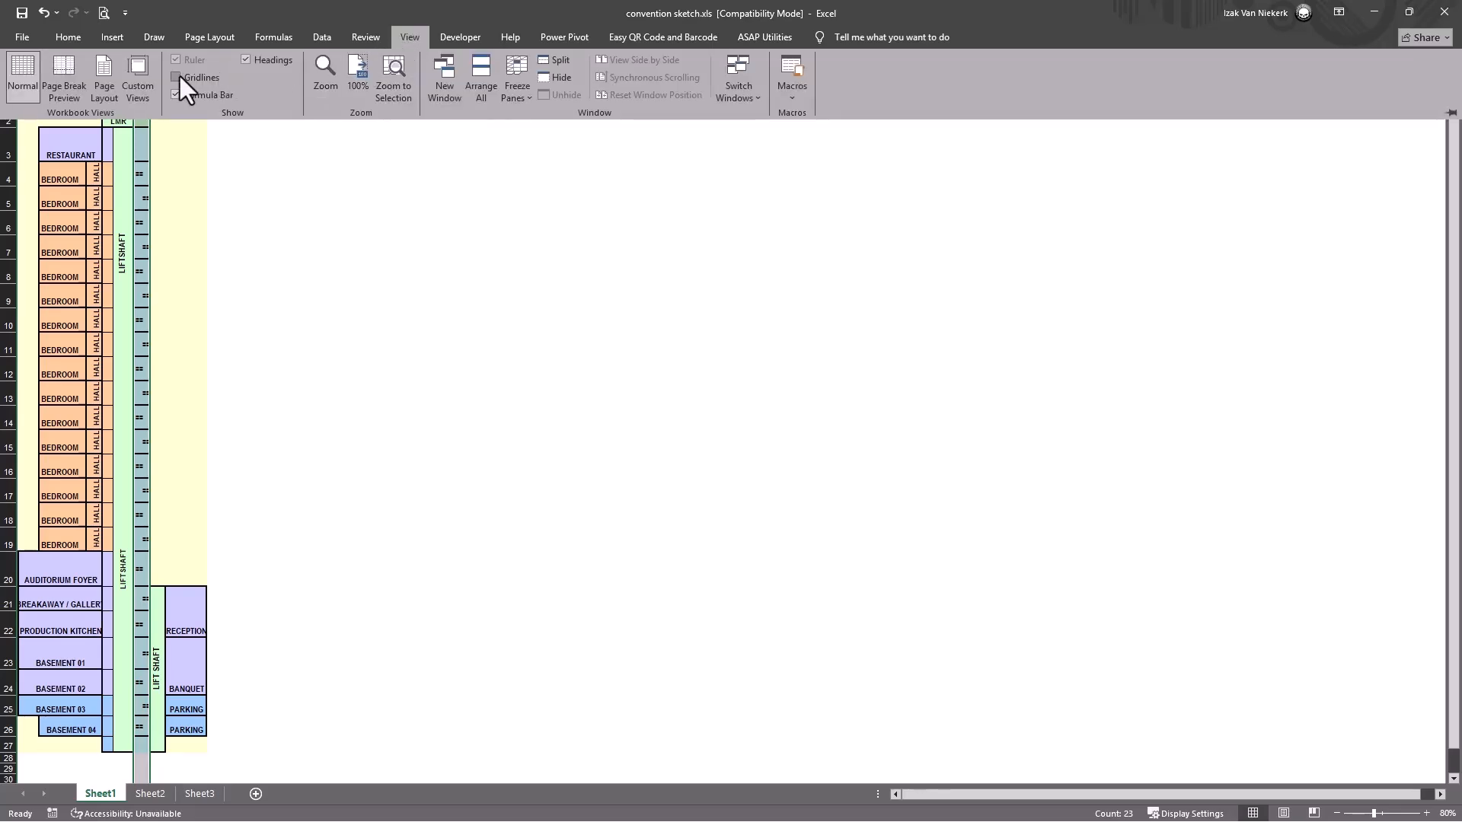
click(177, 77)
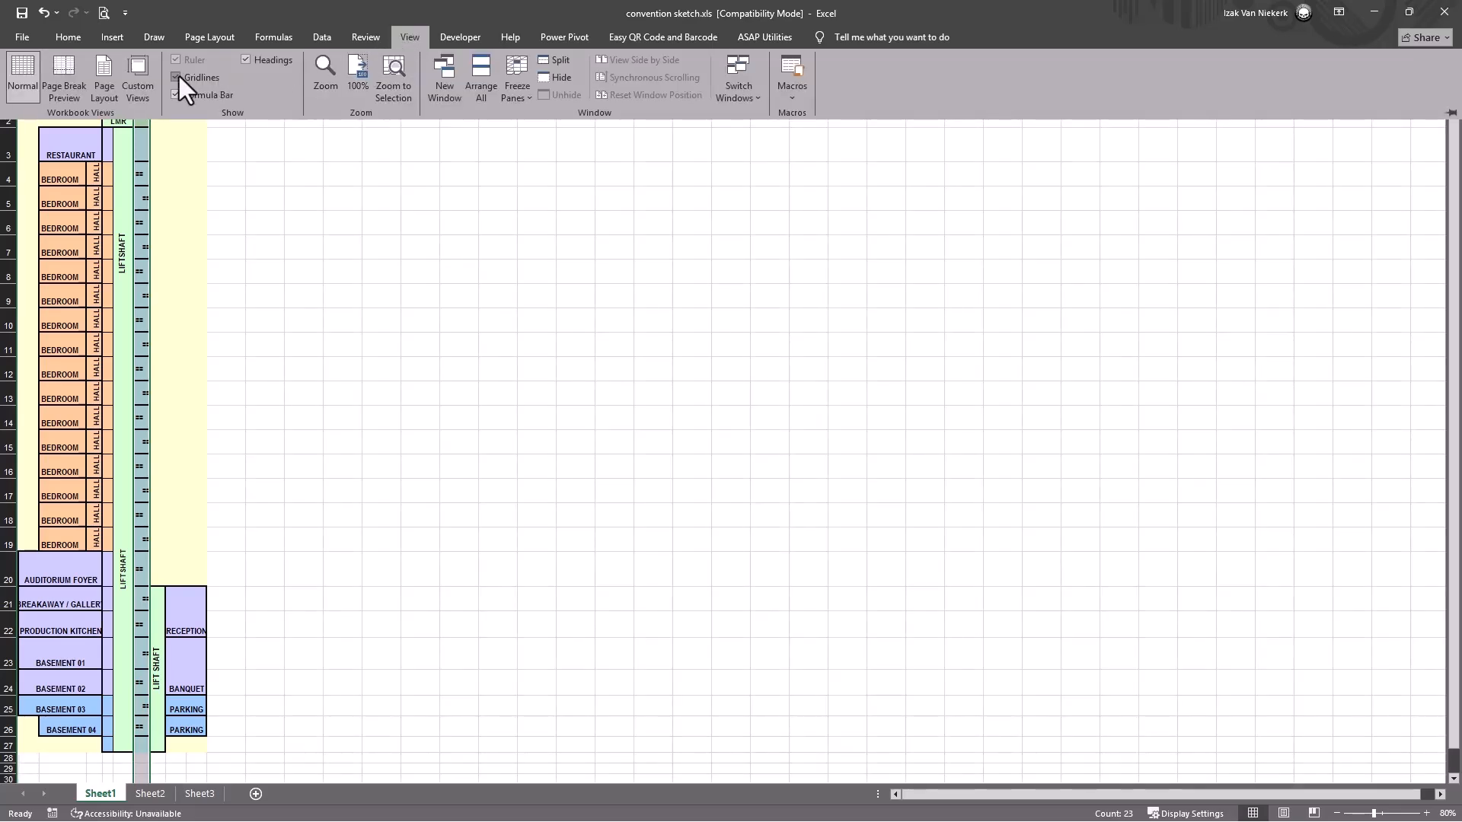
click(177, 77)
click(336, 188)
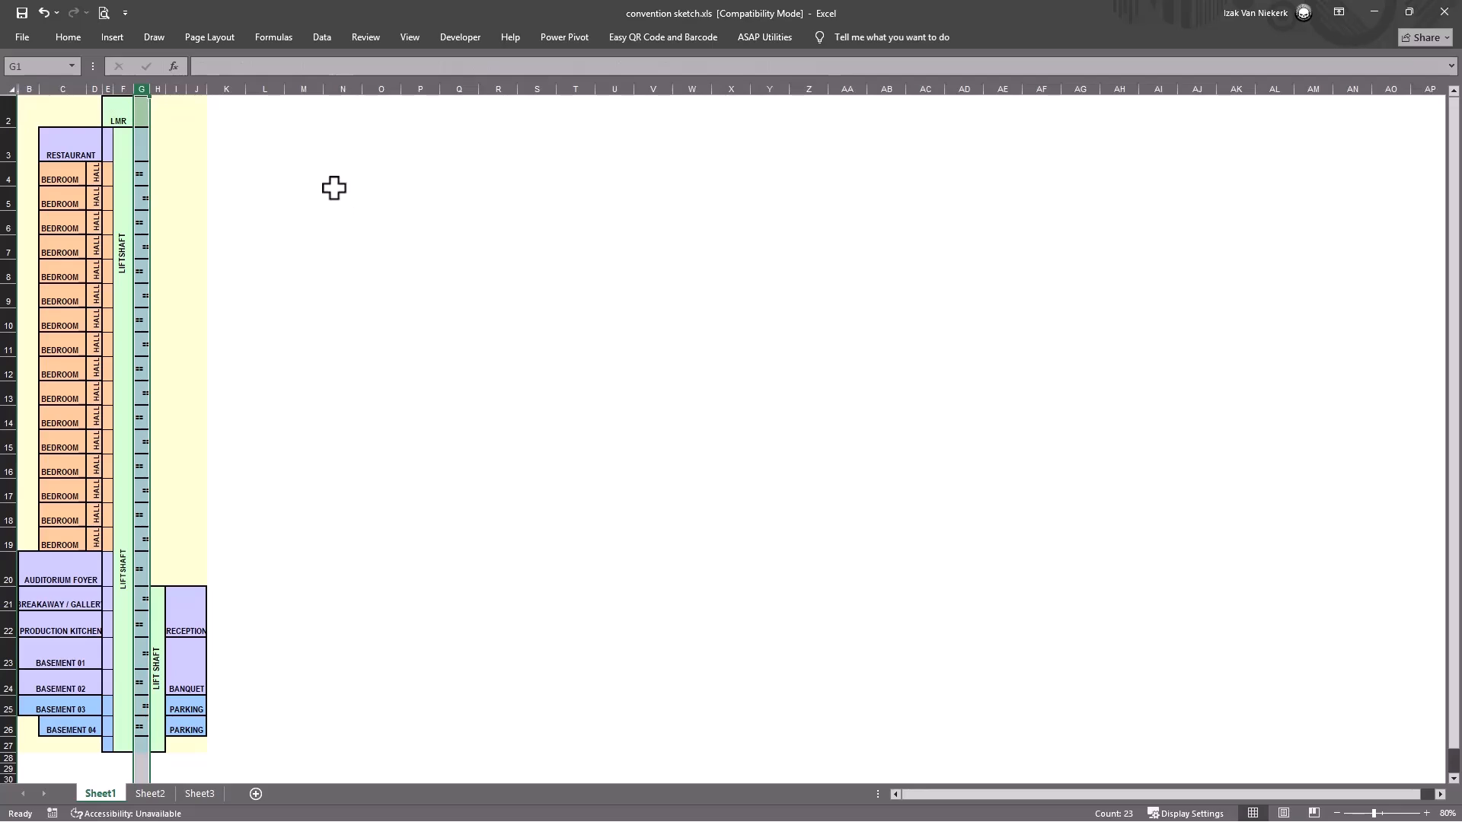
Copy the whole building sketch, range B2:J27, including its yellow background cells.
click(332, 198)
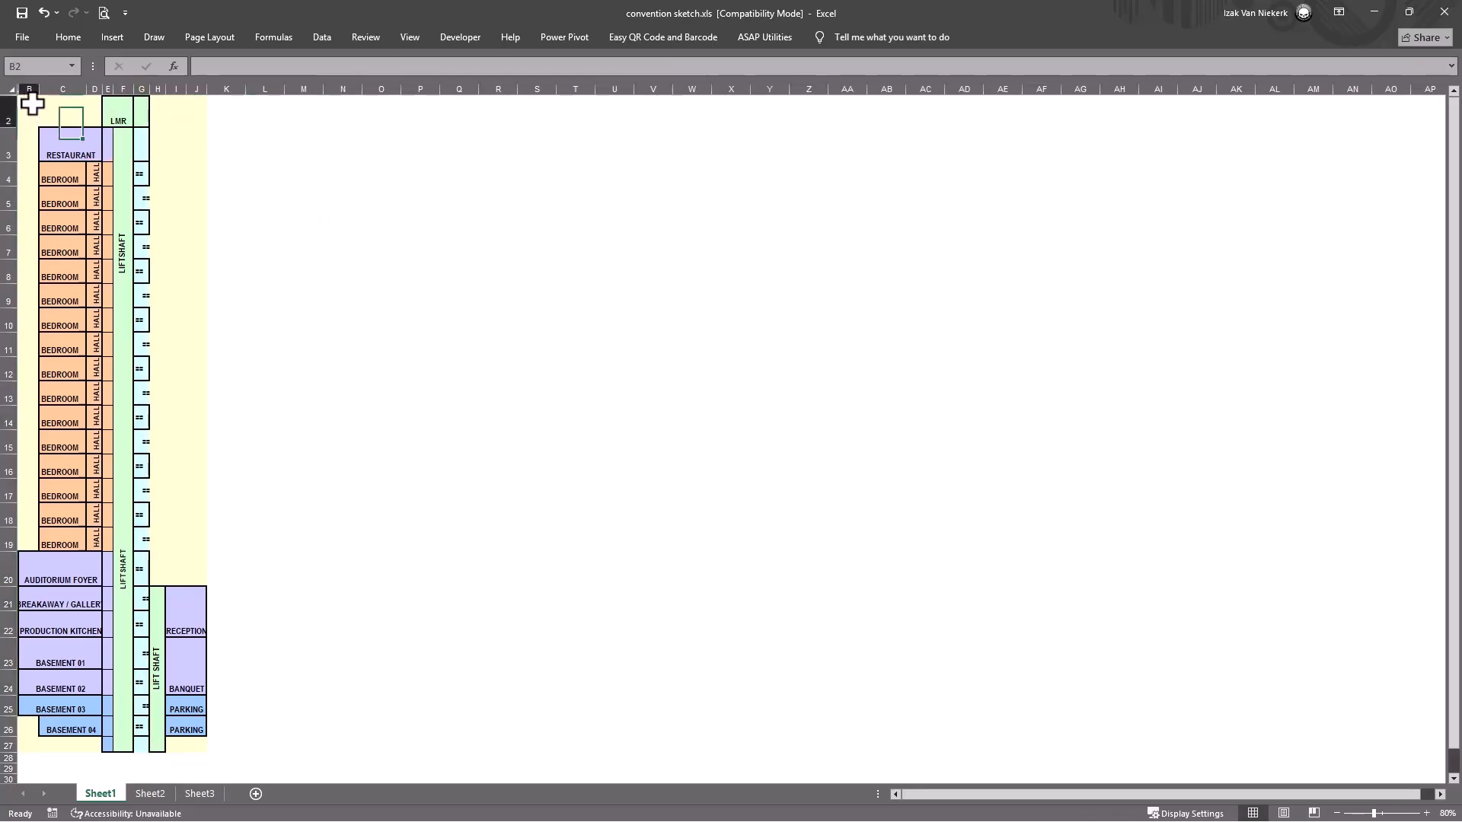
mouse_move(33, 105)
mouse_down()
mouse_move(205, 261)
mouse_move(186, 559)
mouse_up()
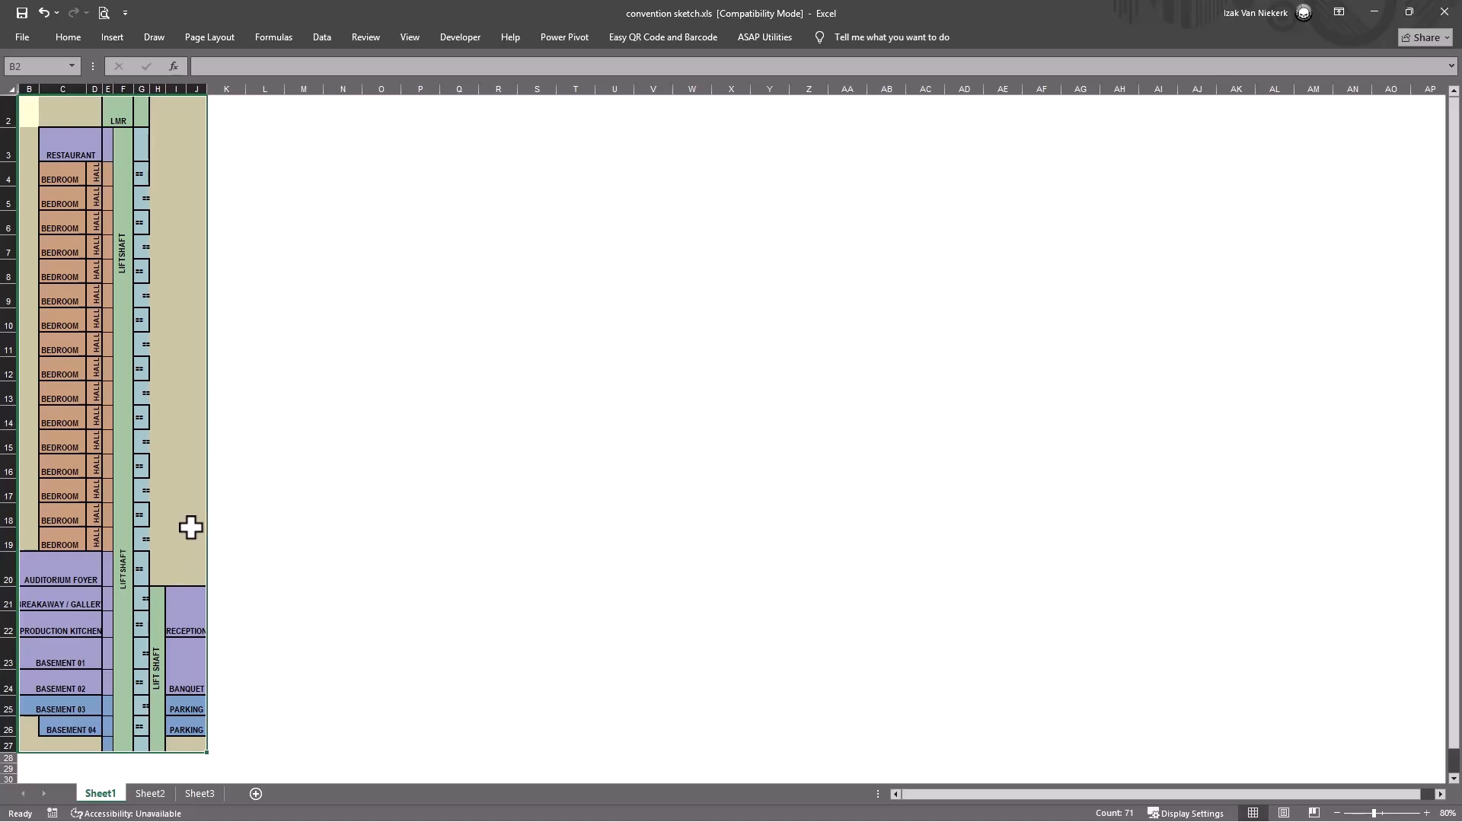
right_click(175, 517)
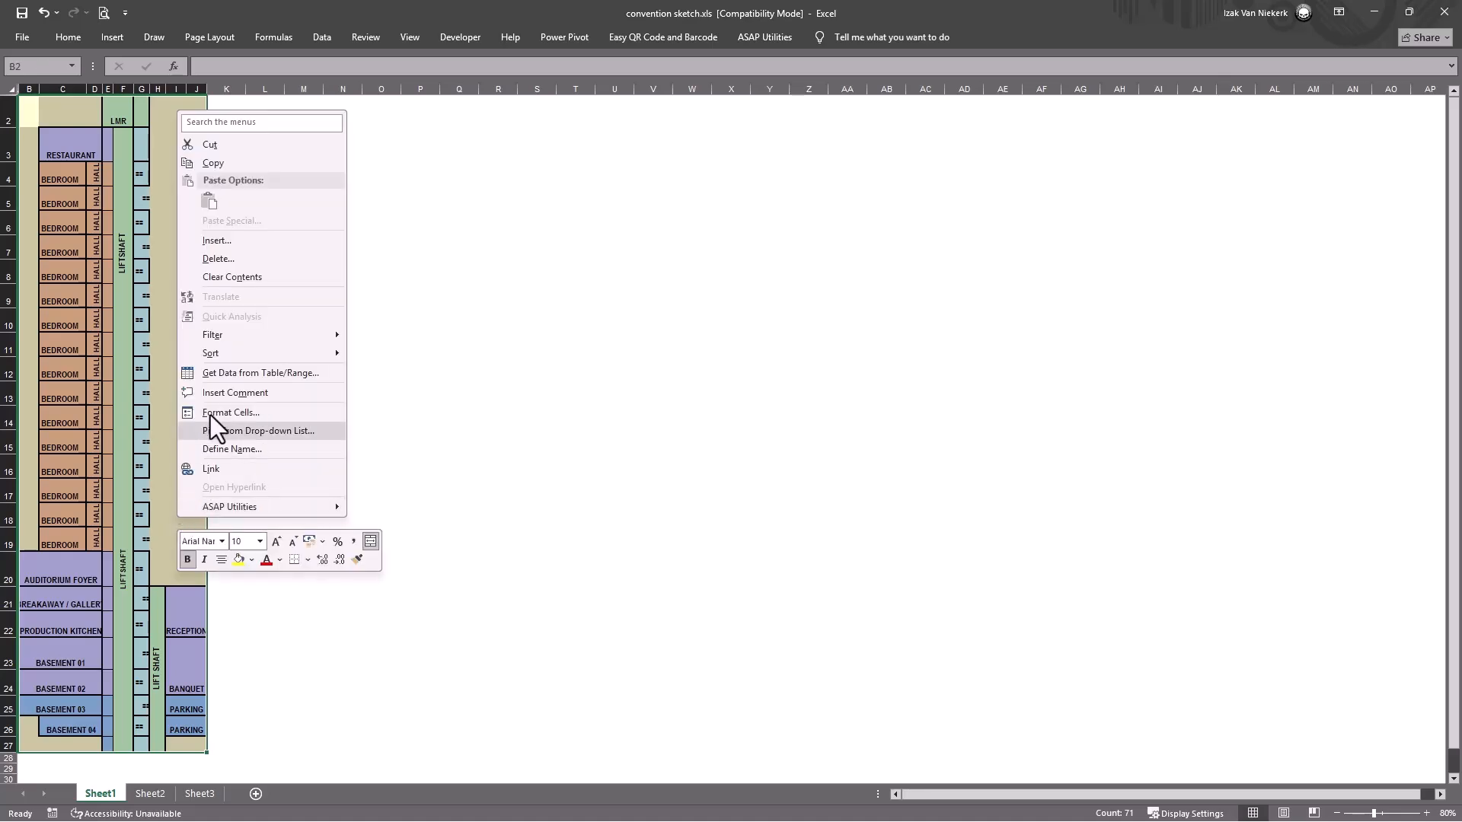
click(231, 163)
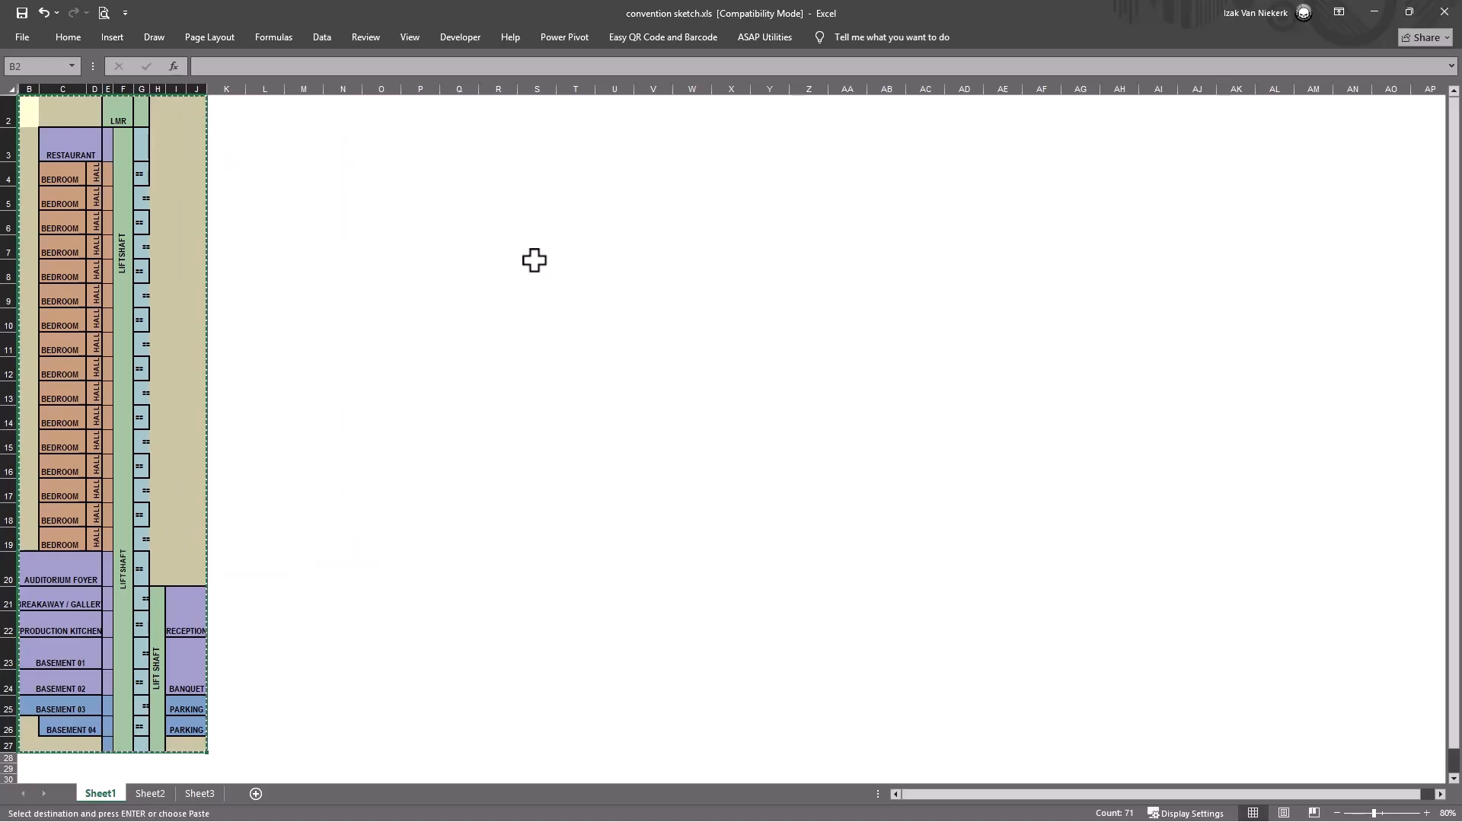
Switch to the blank Paint document and paste the copied building sketch as an image.
mouse_move(872, 820)
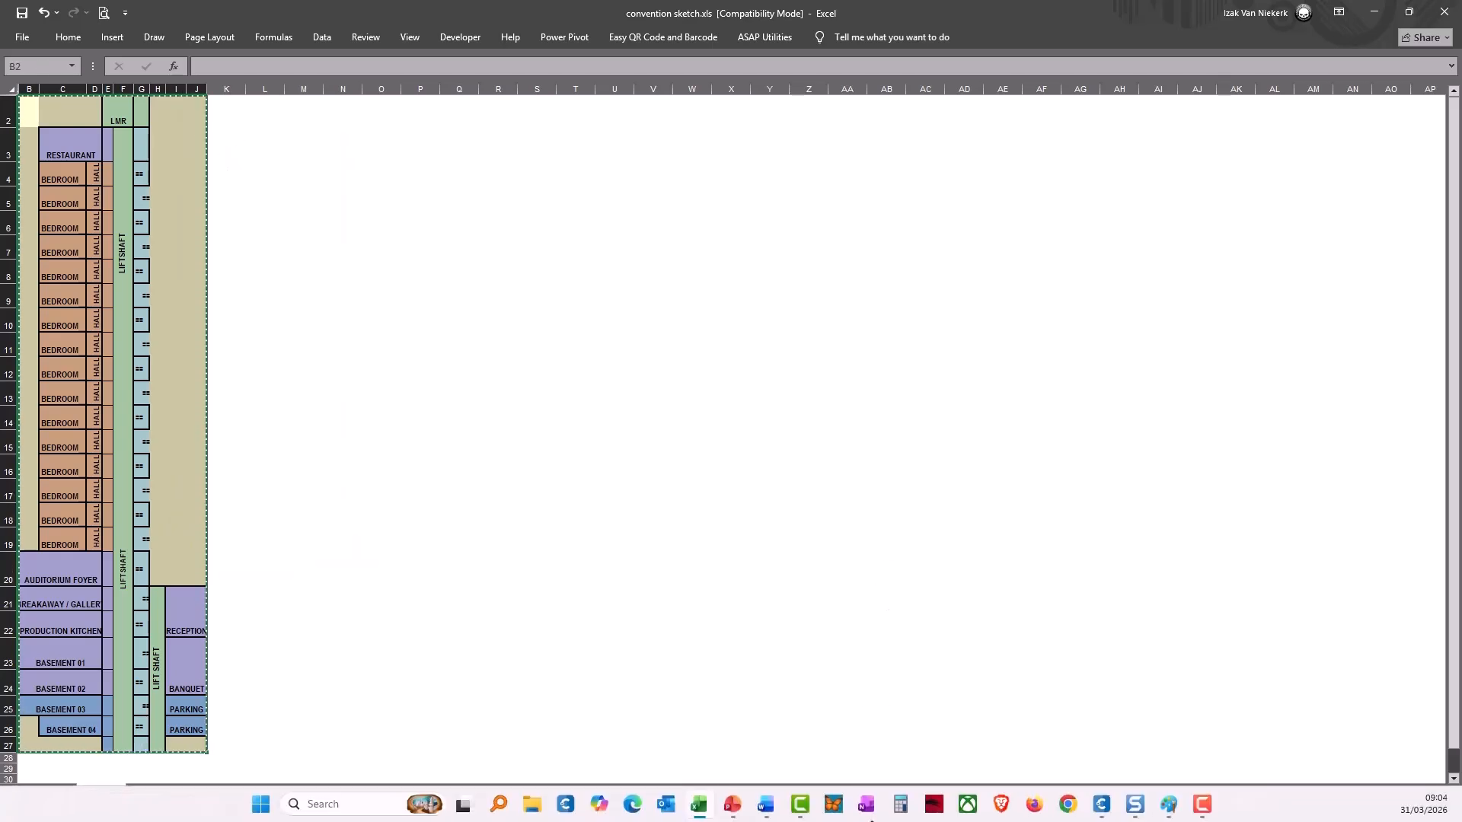
click(1169, 804)
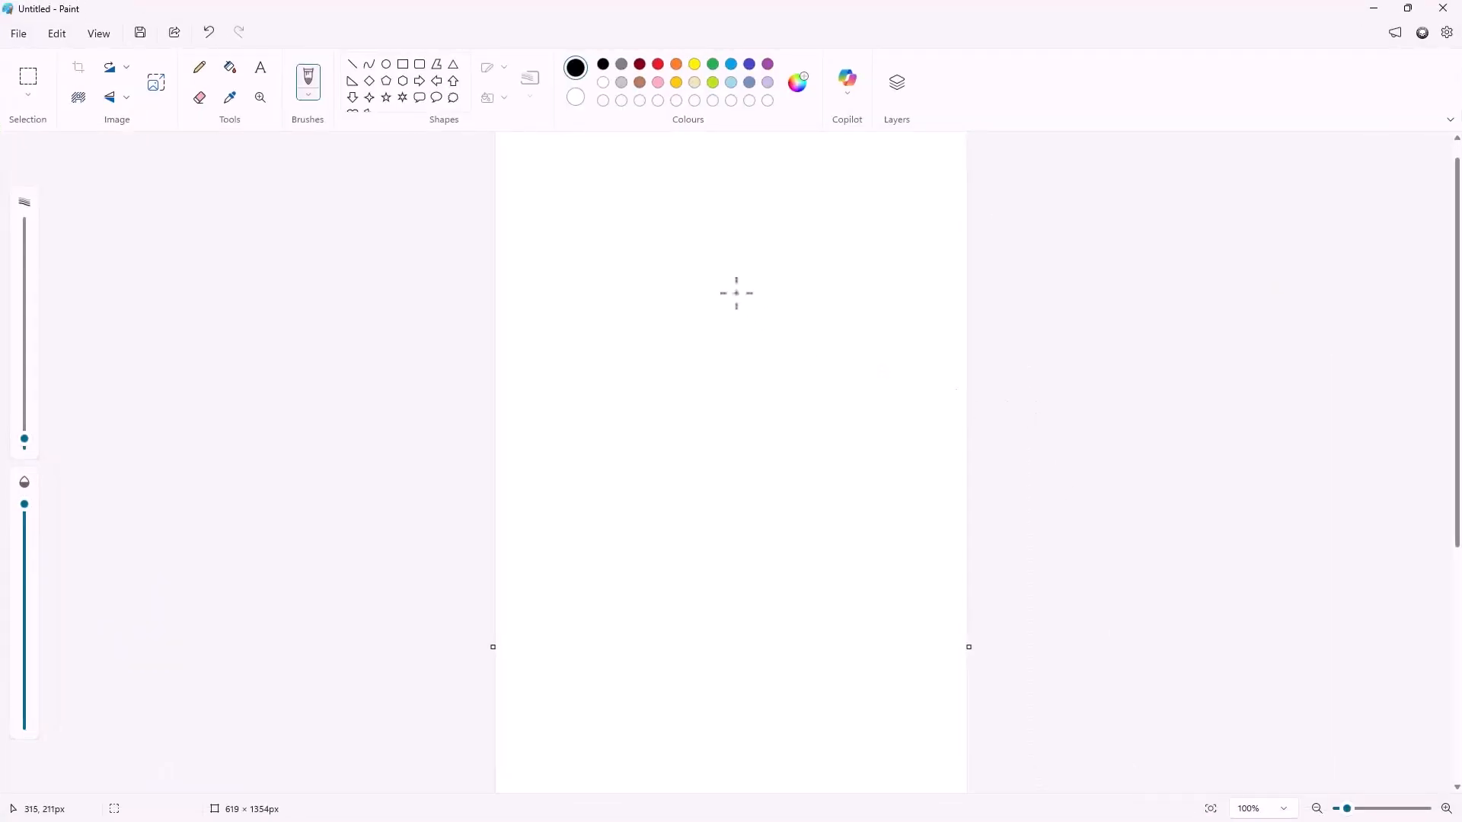
click(58, 36)
click(80, 111)
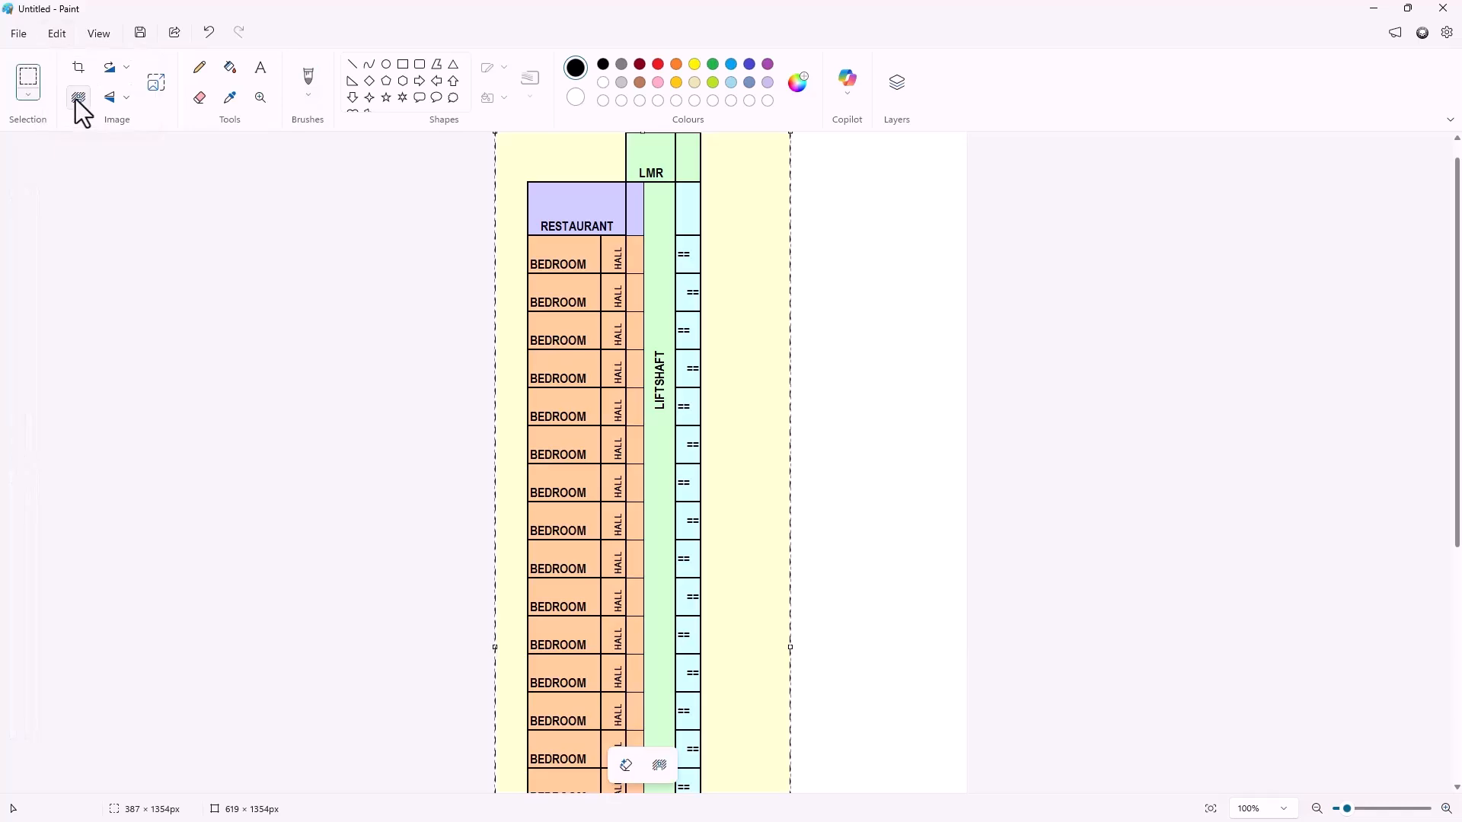
Deselect the pasted sketch and narrow the canvas to 386 px wide, removing the blank white strip beside it.
click(944, 531)
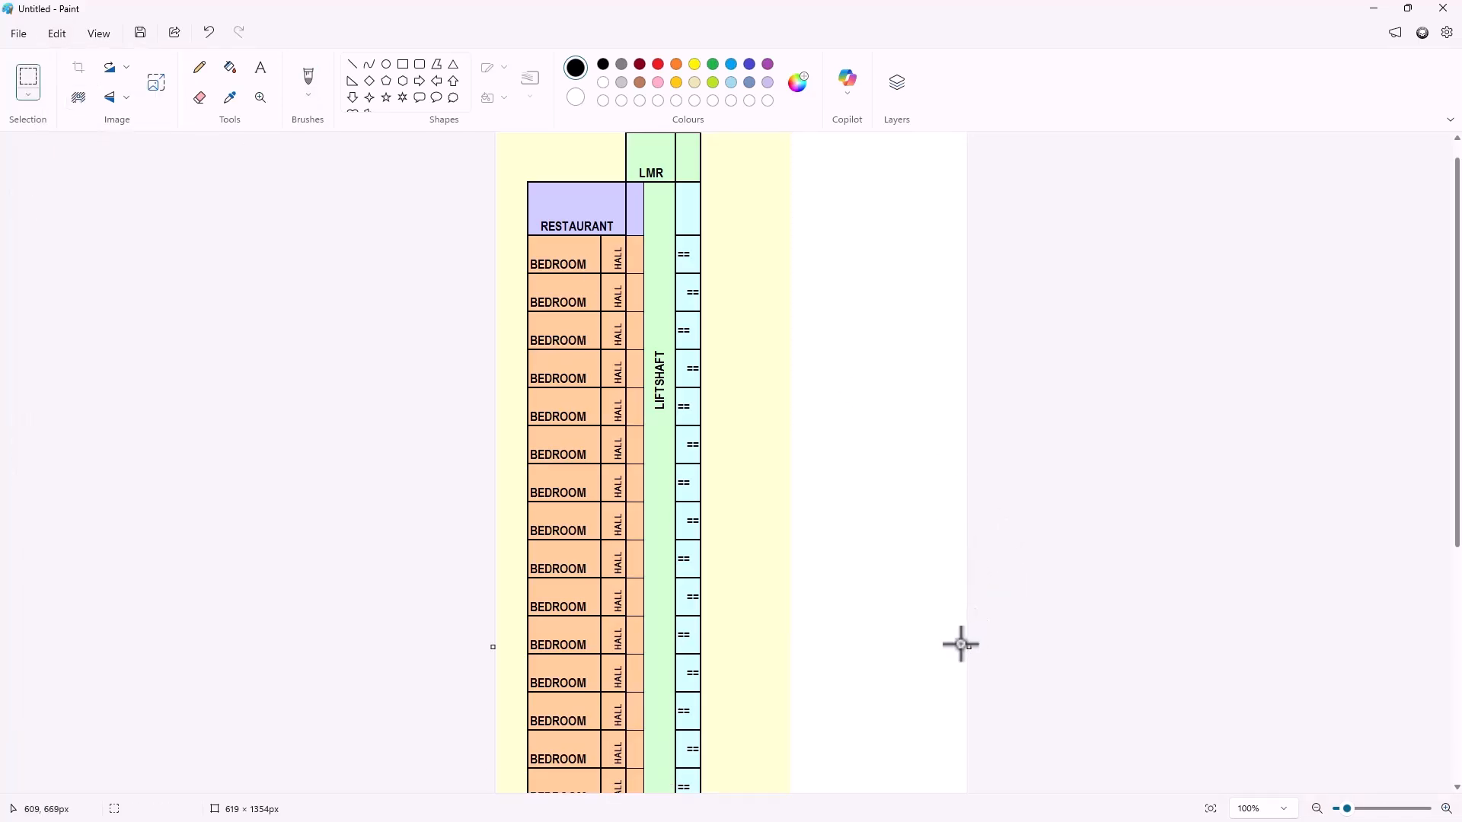
drag(969, 648, 791, 678)
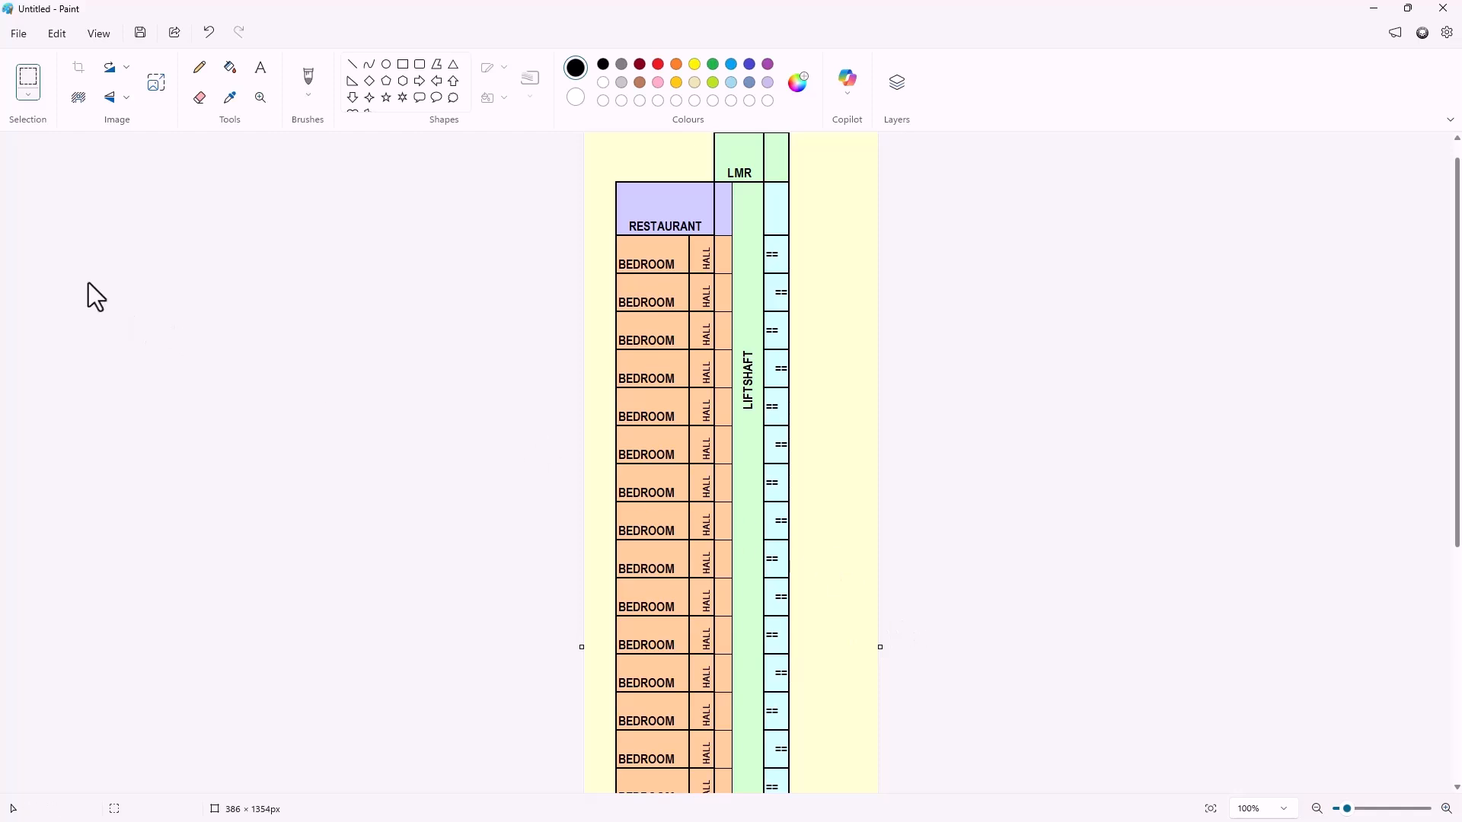
Bring up the picture format choices for saving the cropped sketch as a new file.
click(18, 33)
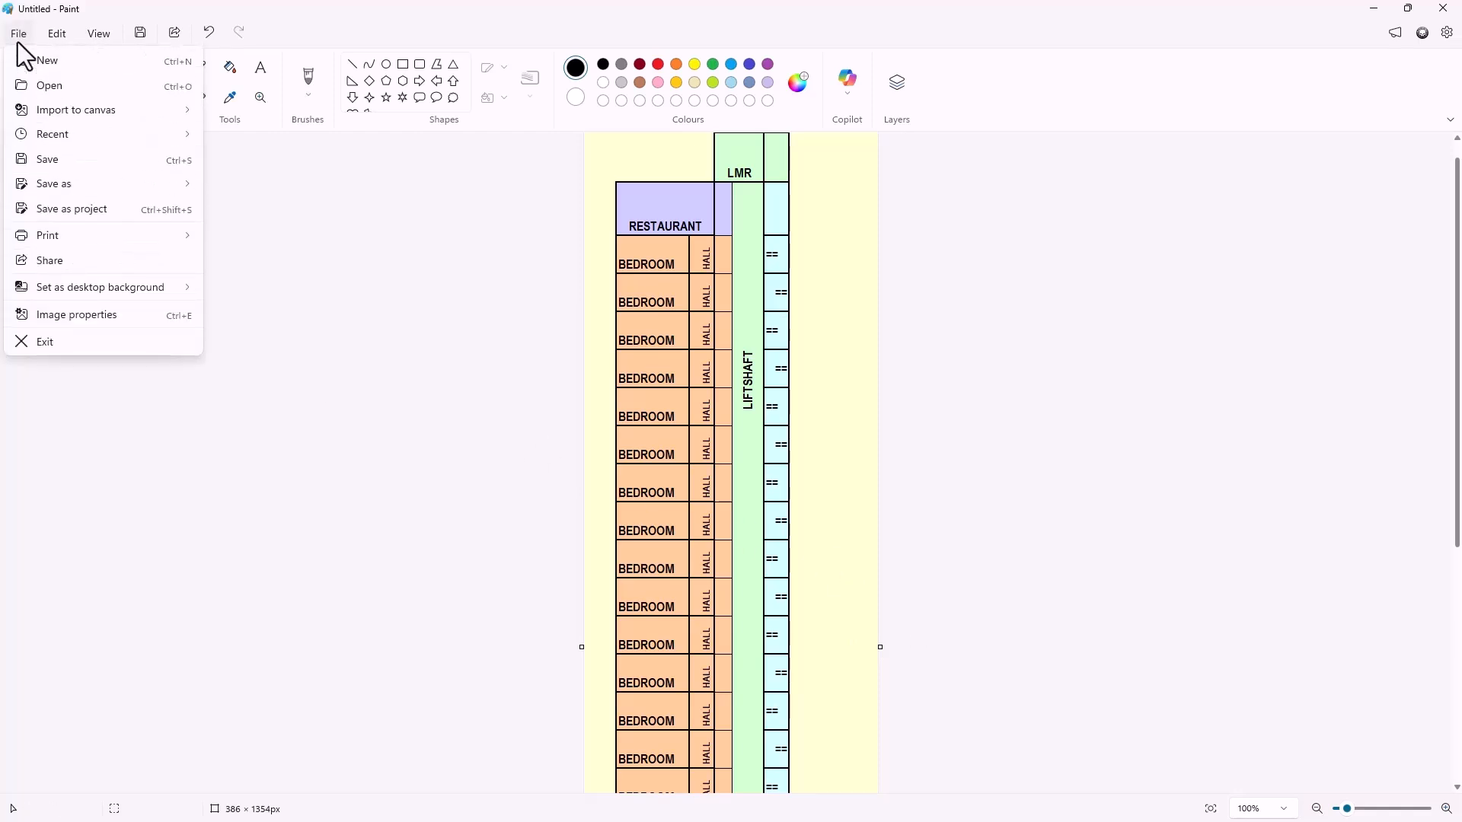
mouse_move(40, 185)
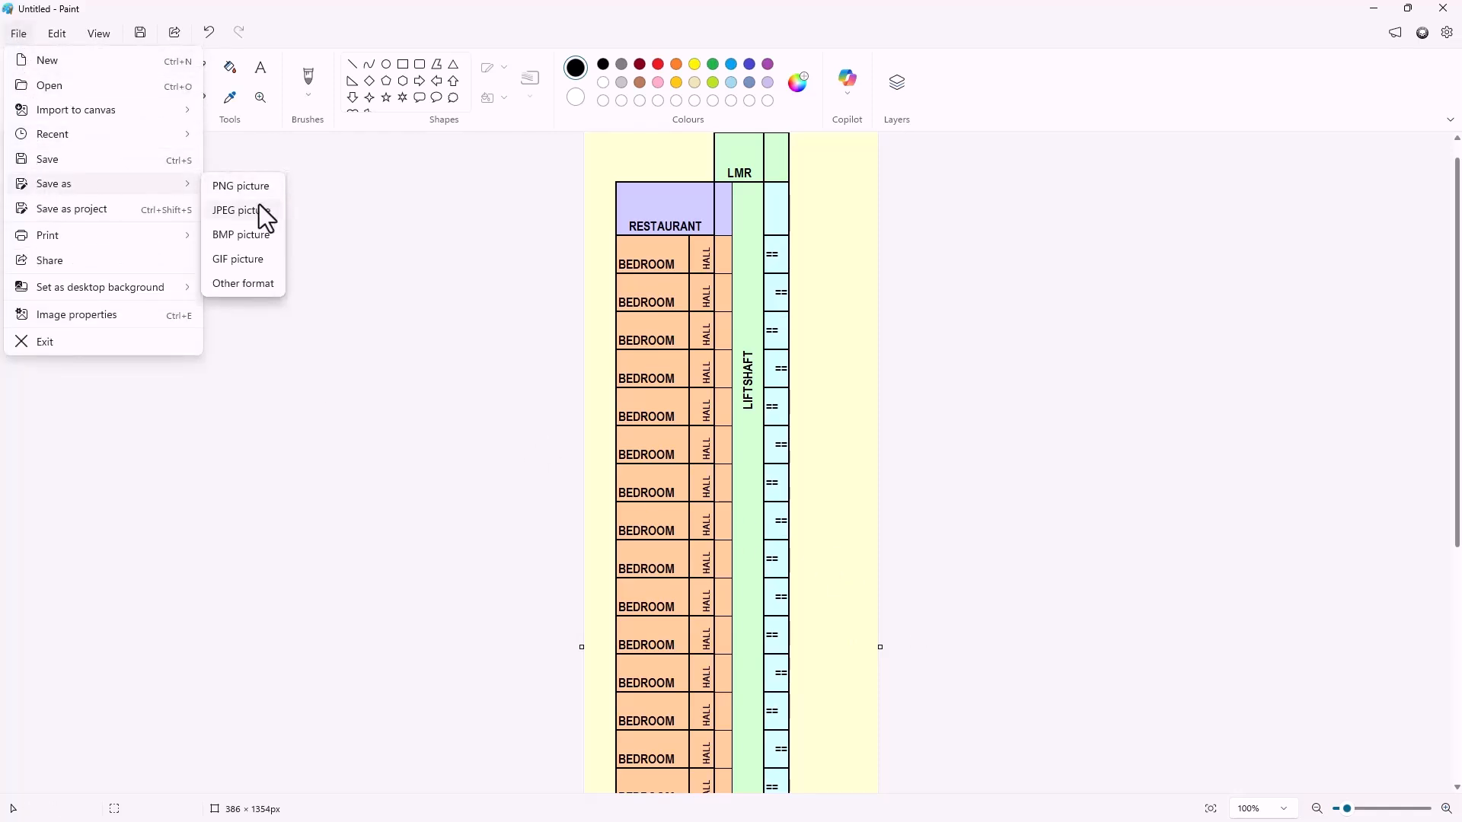